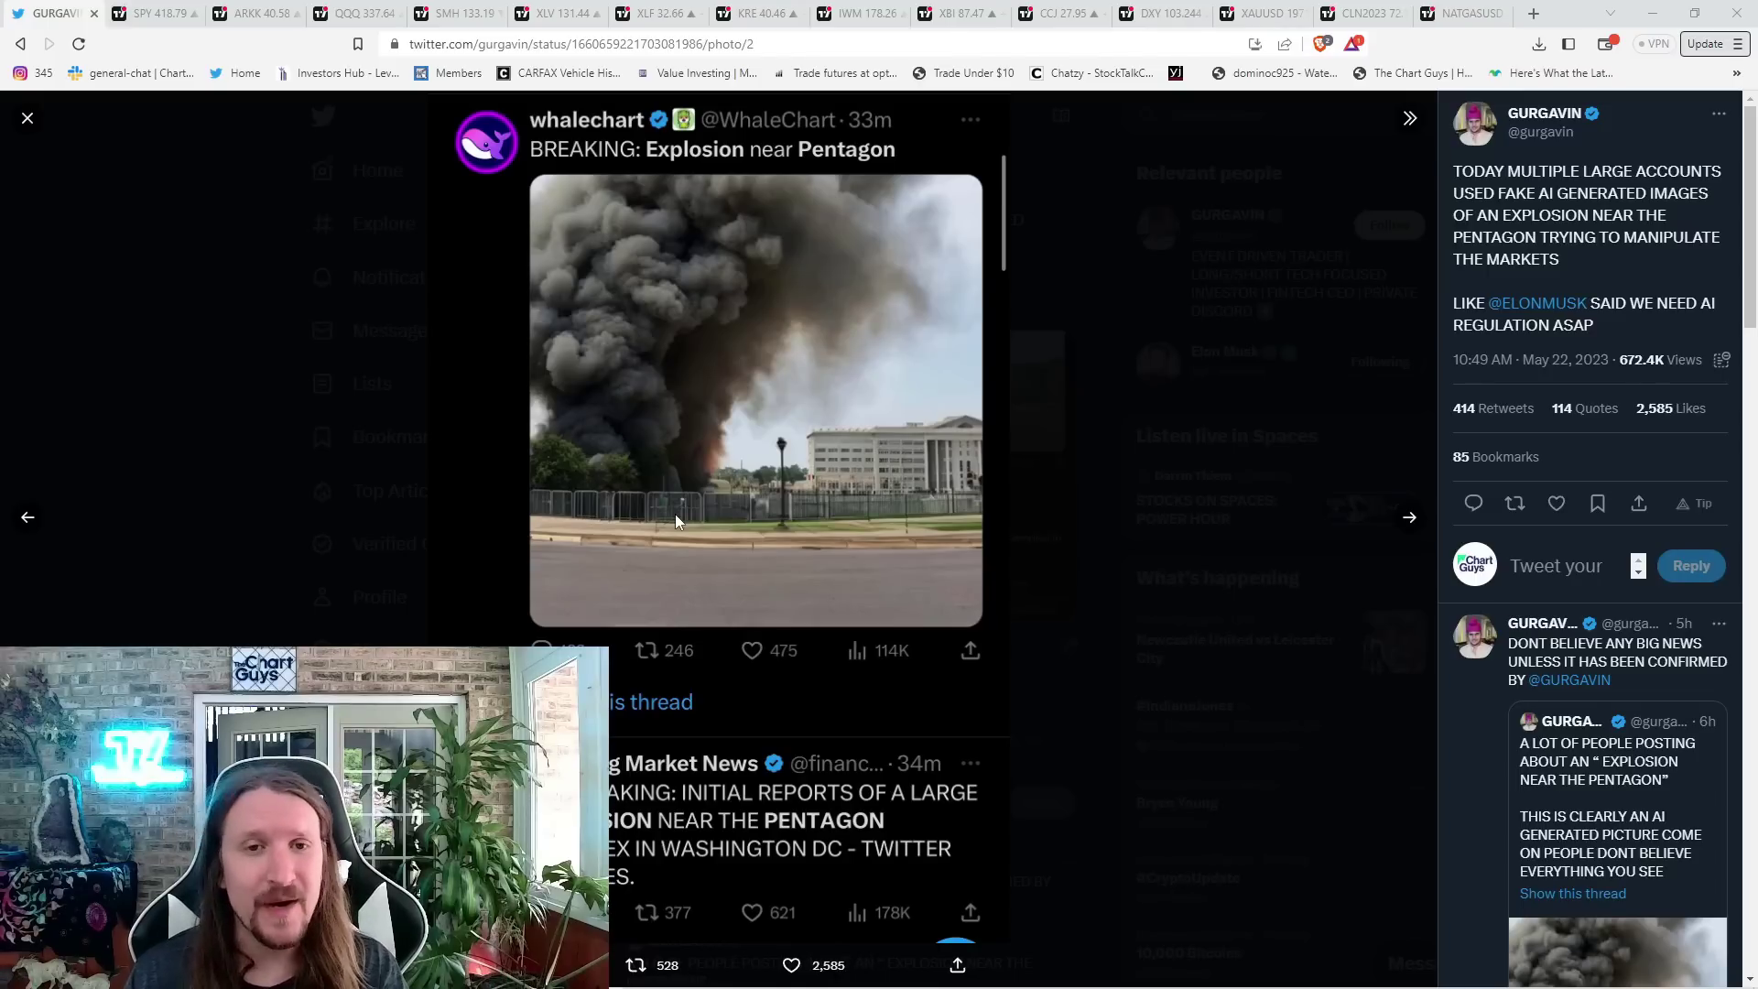
- Sketch a yellow brush mark around SPY's 417.35 low, erase it, and return to Twitter
{"action": "left_click", "coordinate": [151, 12]}
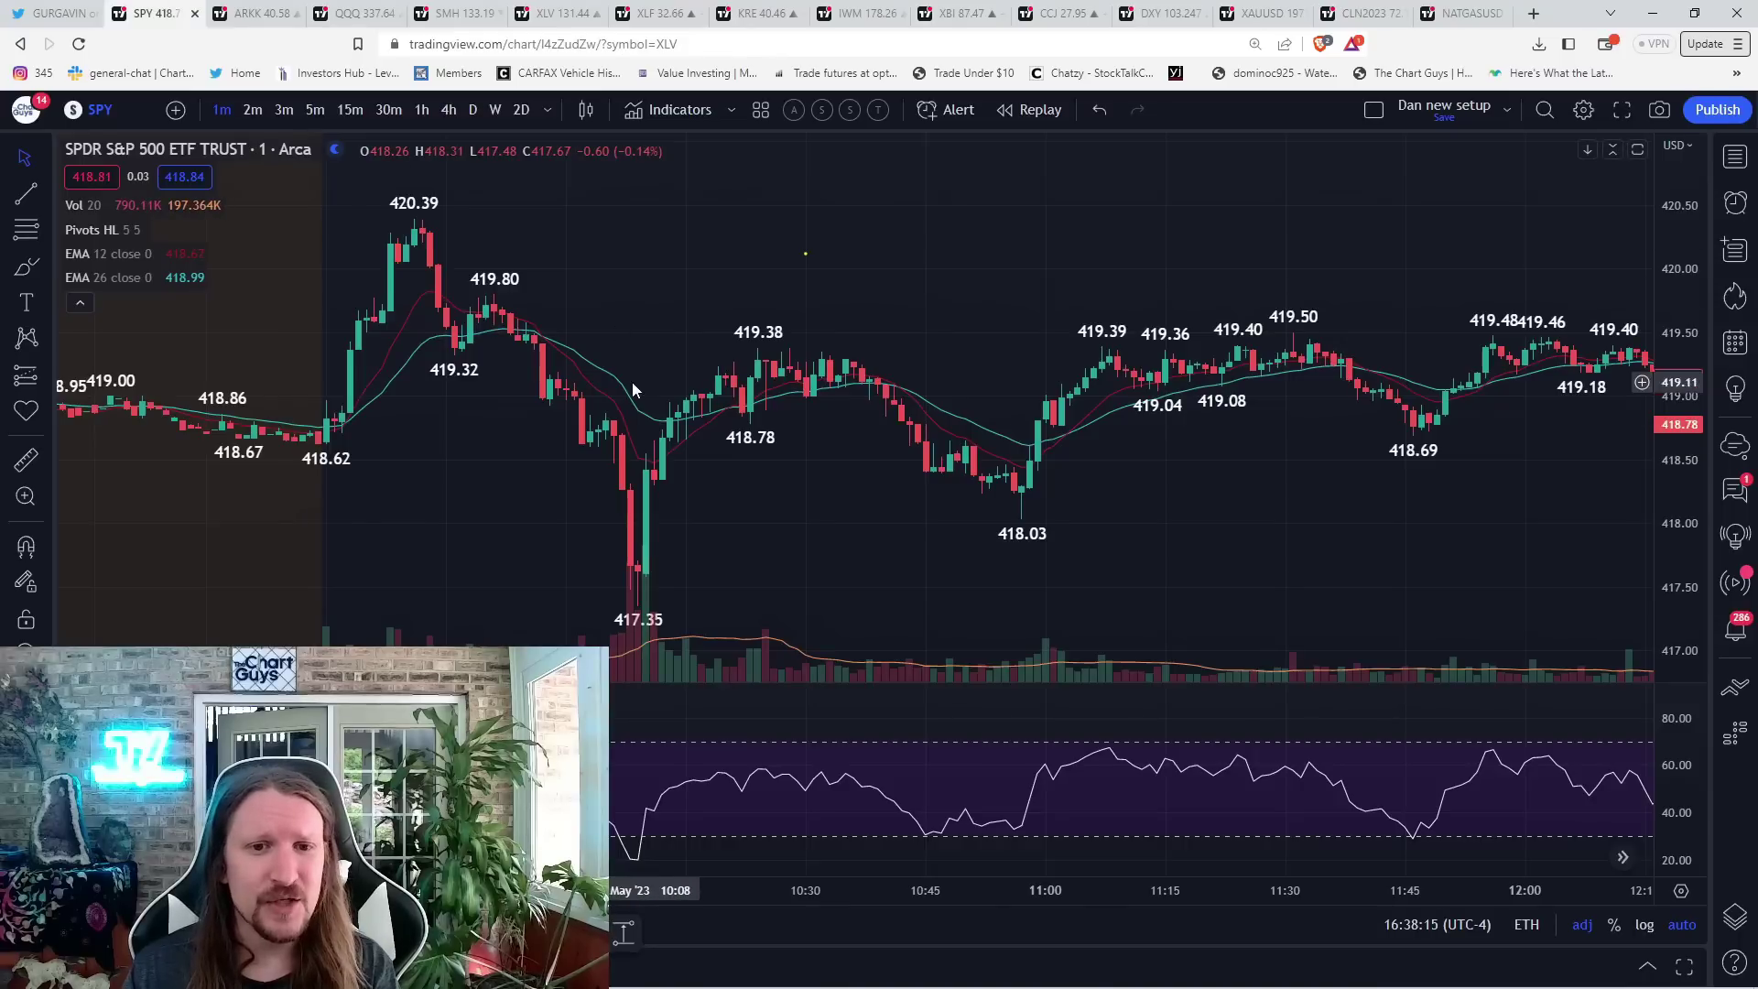
{"action": "scroll", "coordinate": [631, 381], "scroll_direction": "up", "scroll_amount": 1}
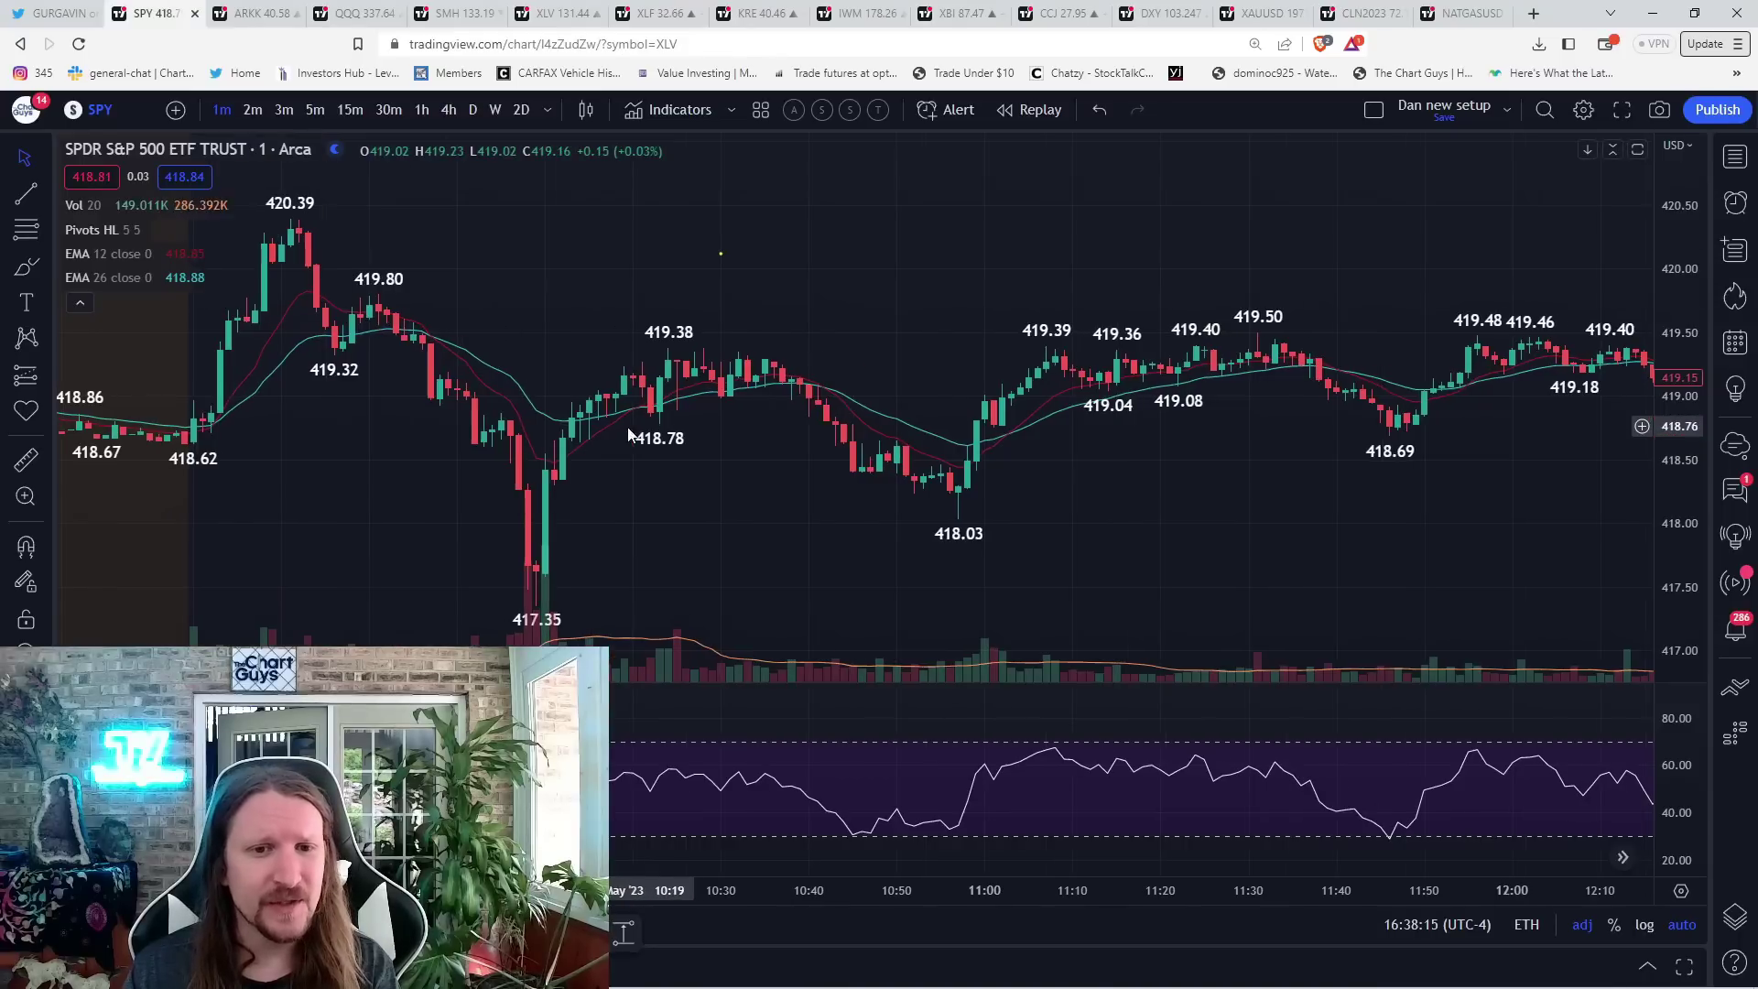
{"action": "left_click", "coordinate": [46, 265]}
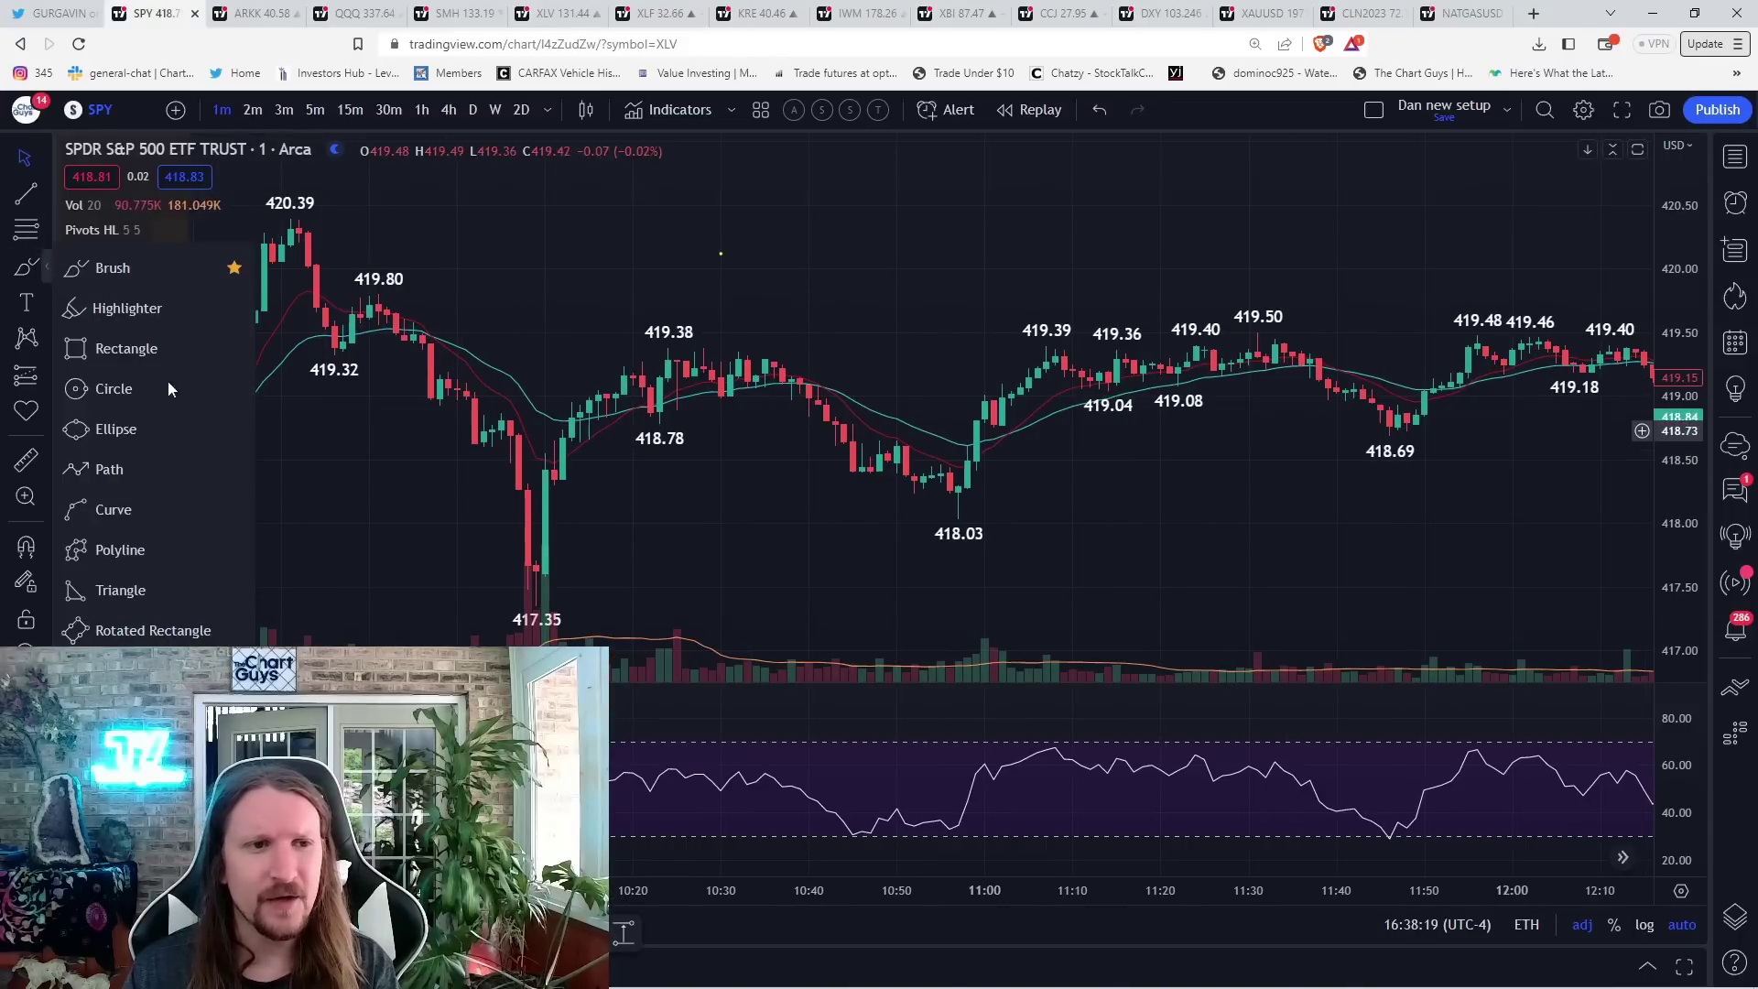
{"action": "left_click", "coordinate": [113, 267]}
{"action": "mouse_move", "coordinate": [515, 446]}
{"action": "left_mouse_down"}
{"action": "mouse_move", "coordinate": [556, 471]}
{"action": "mouse_move", "coordinate": [481, 439]}
{"action": "left_mouse_up"}
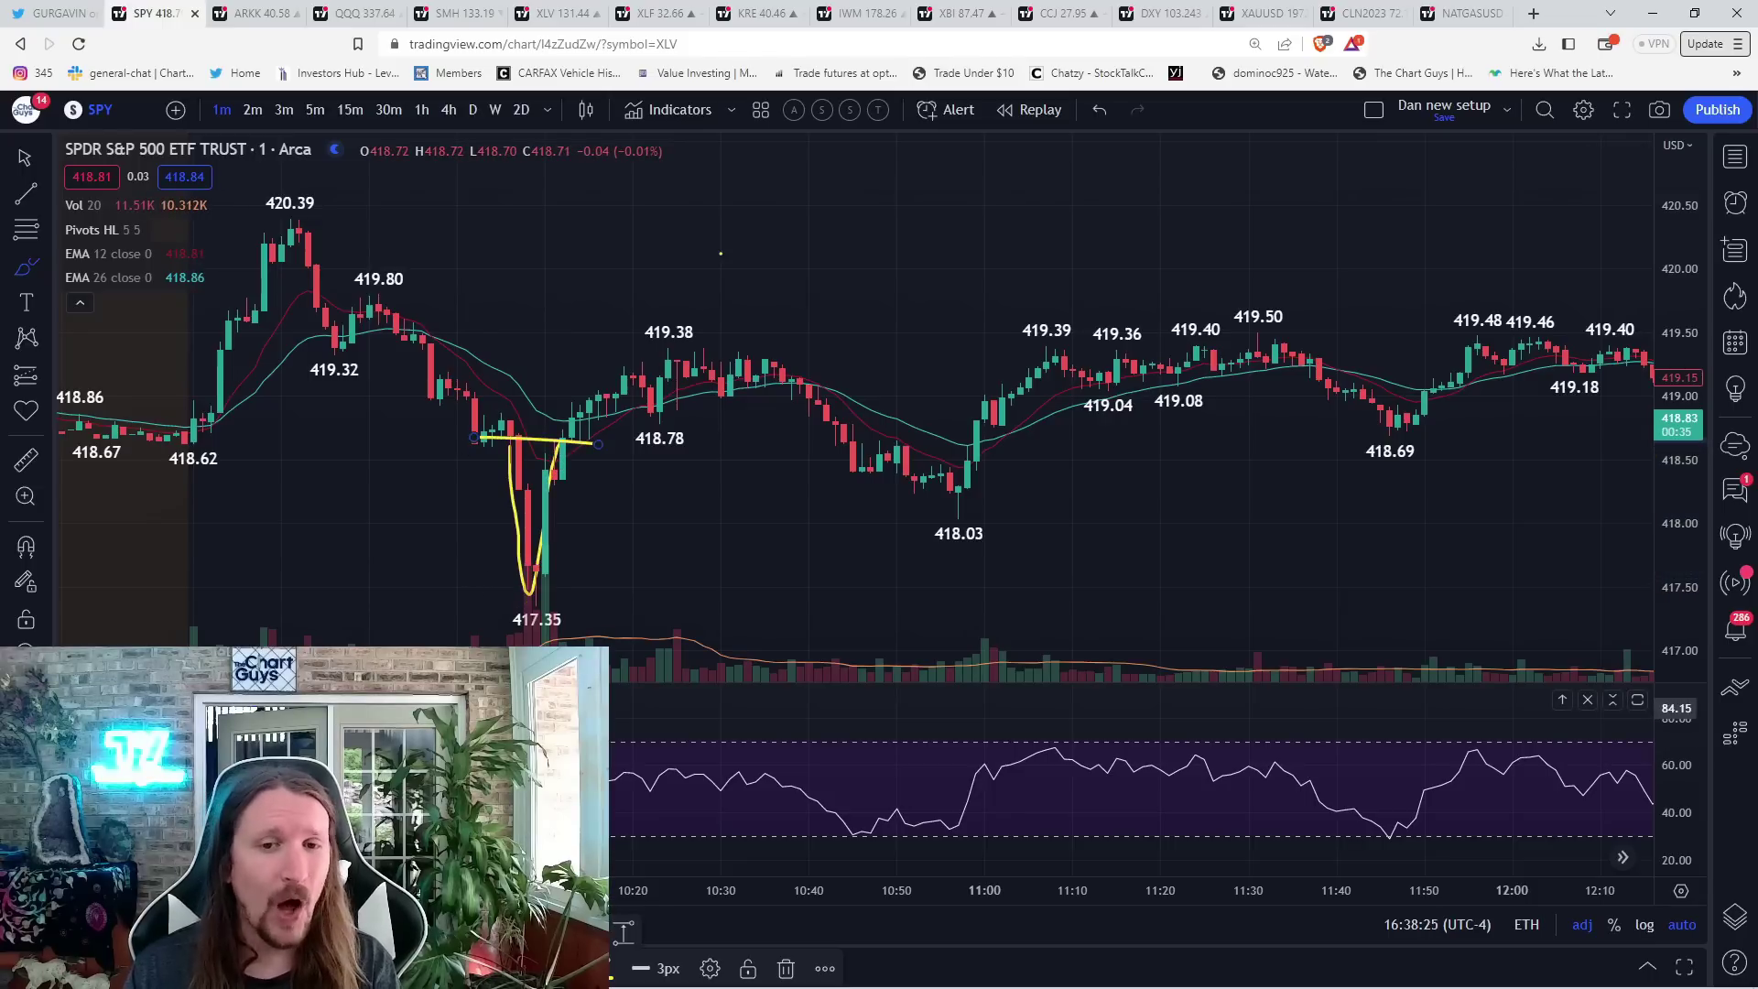
{"action": "key", "text": "Delete"}
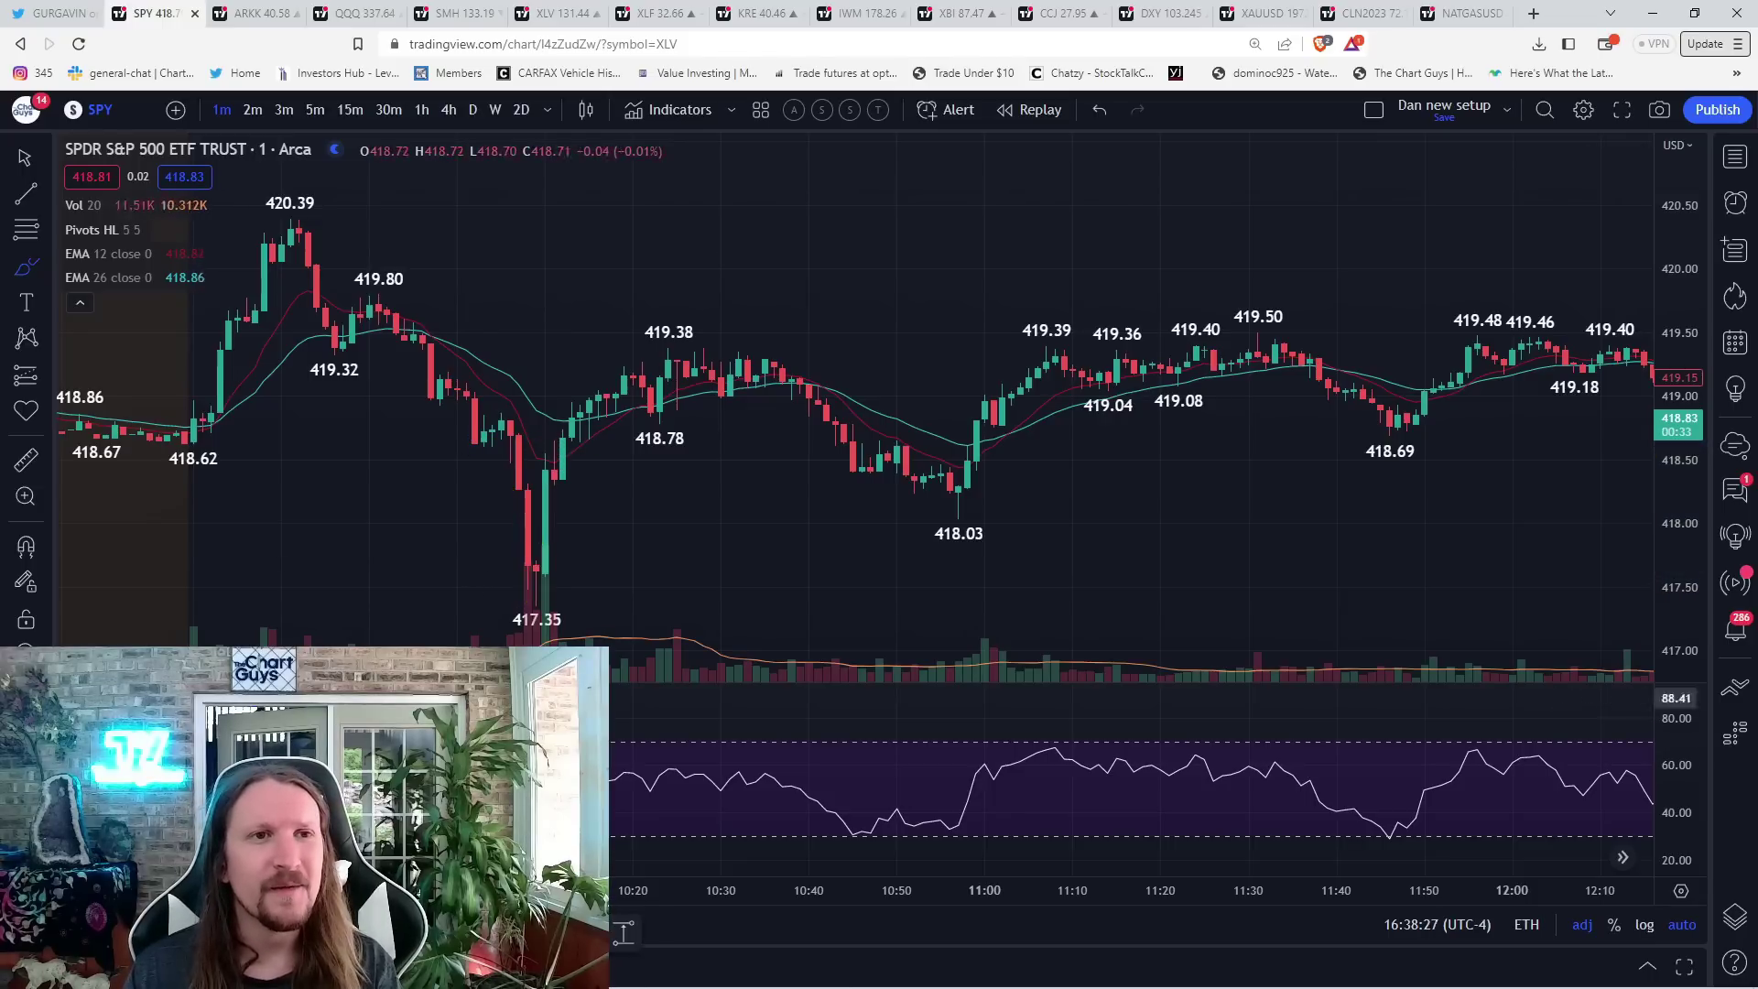
{"action": "left_click", "coordinate": [58, 12]}
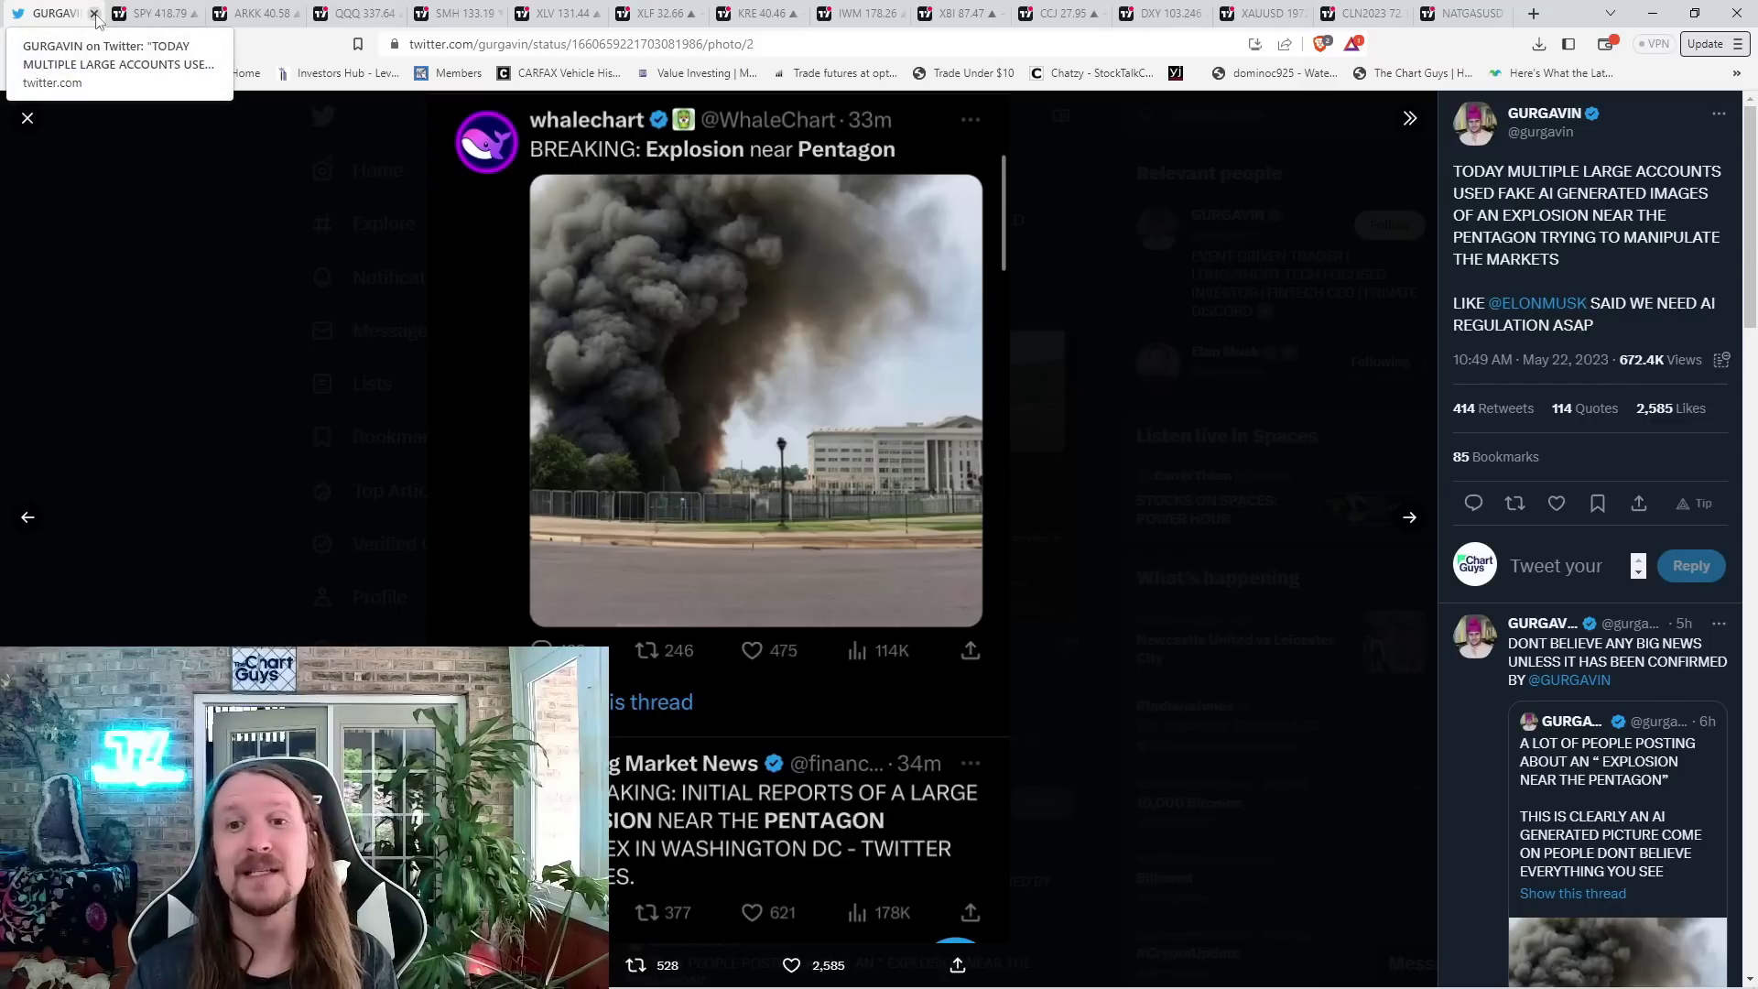
- Close the Twitter post tab, leaving the one-minute SPY chart in view
{"action": "left_click", "coordinate": [94, 13]}
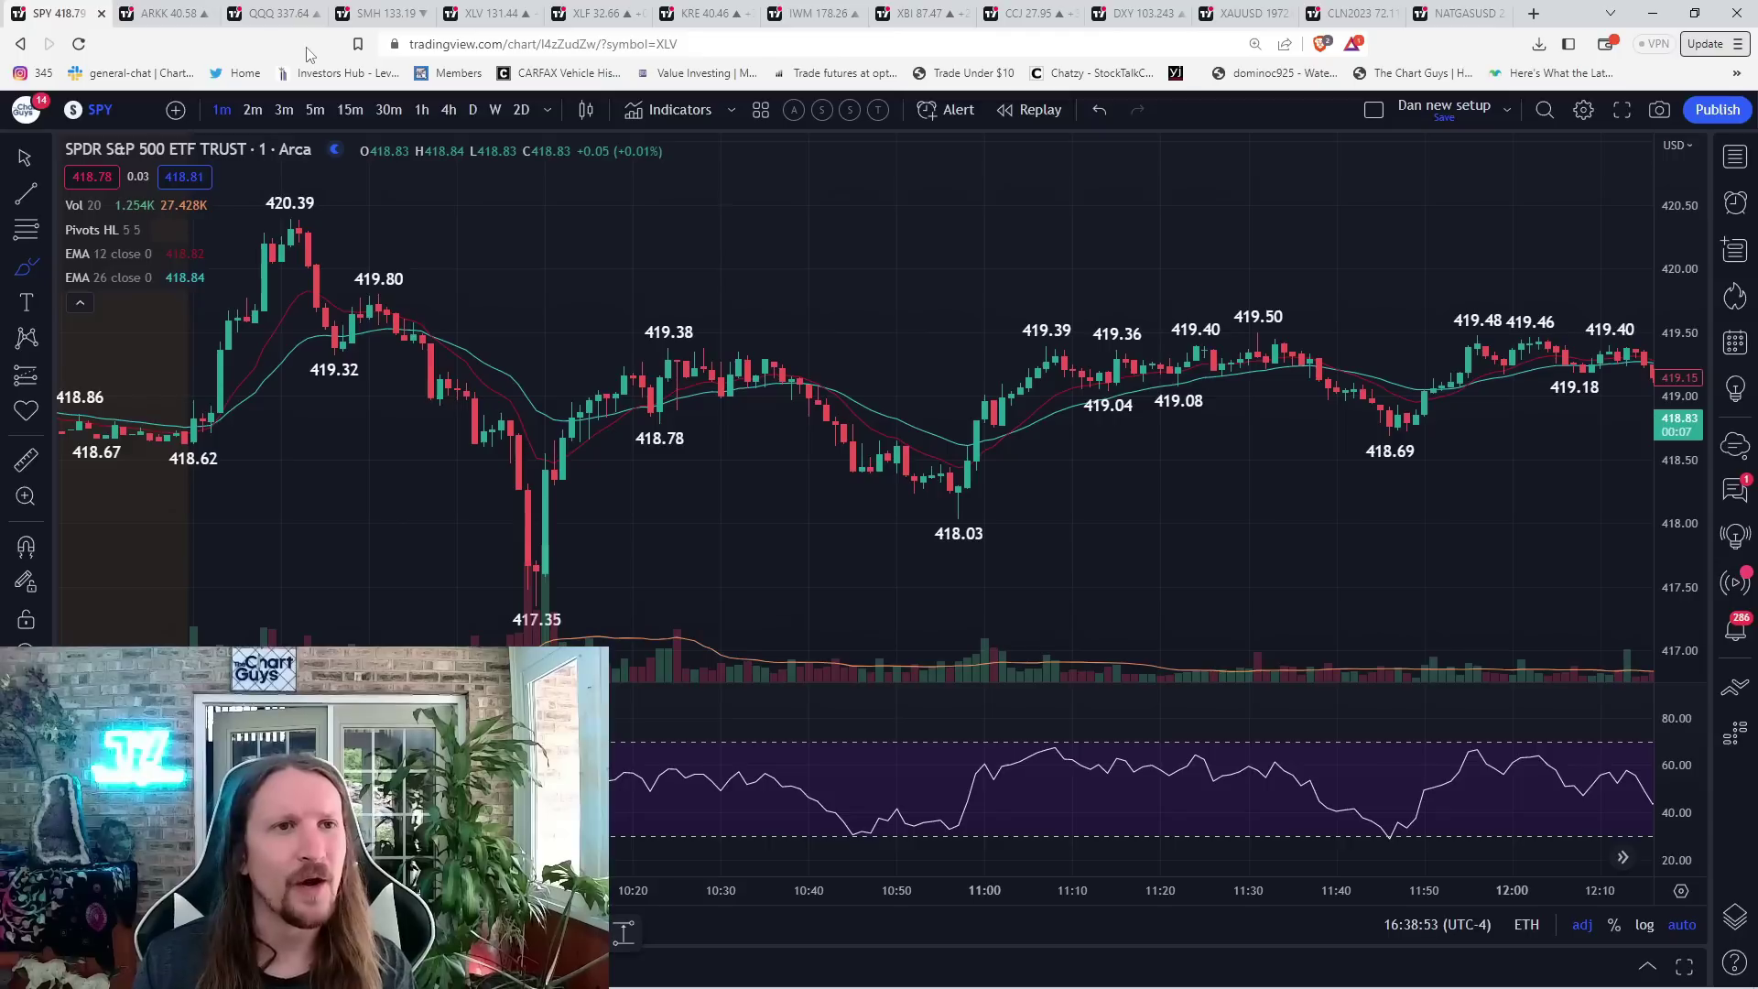
- Switch SPY to daily candles and move forward to the latest bars near 418.79
{"action": "left_click", "coordinate": [469, 109]}
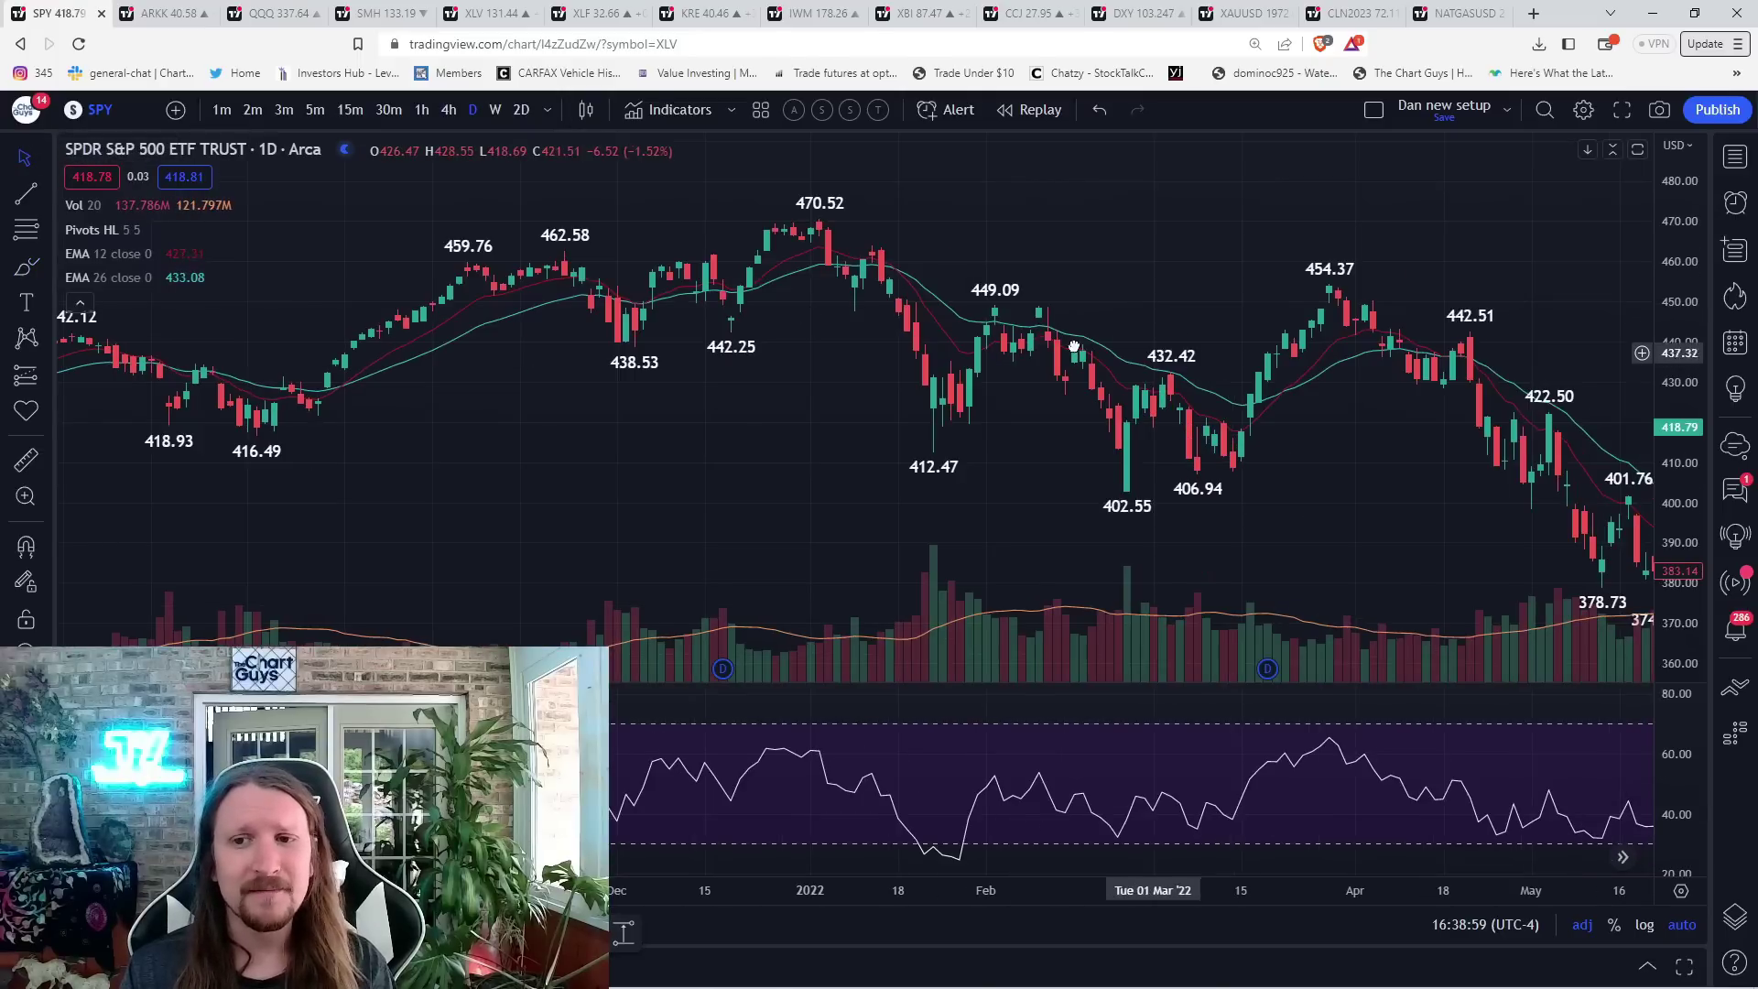
{"action": "mouse_move", "coordinate": [1074, 348]}
{"action": "left_mouse_down"}
{"action": "mouse_move", "coordinate": [748, 259]}
{"action": "mouse_move", "coordinate": [662, 265]}
{"action": "left_mouse_up"}
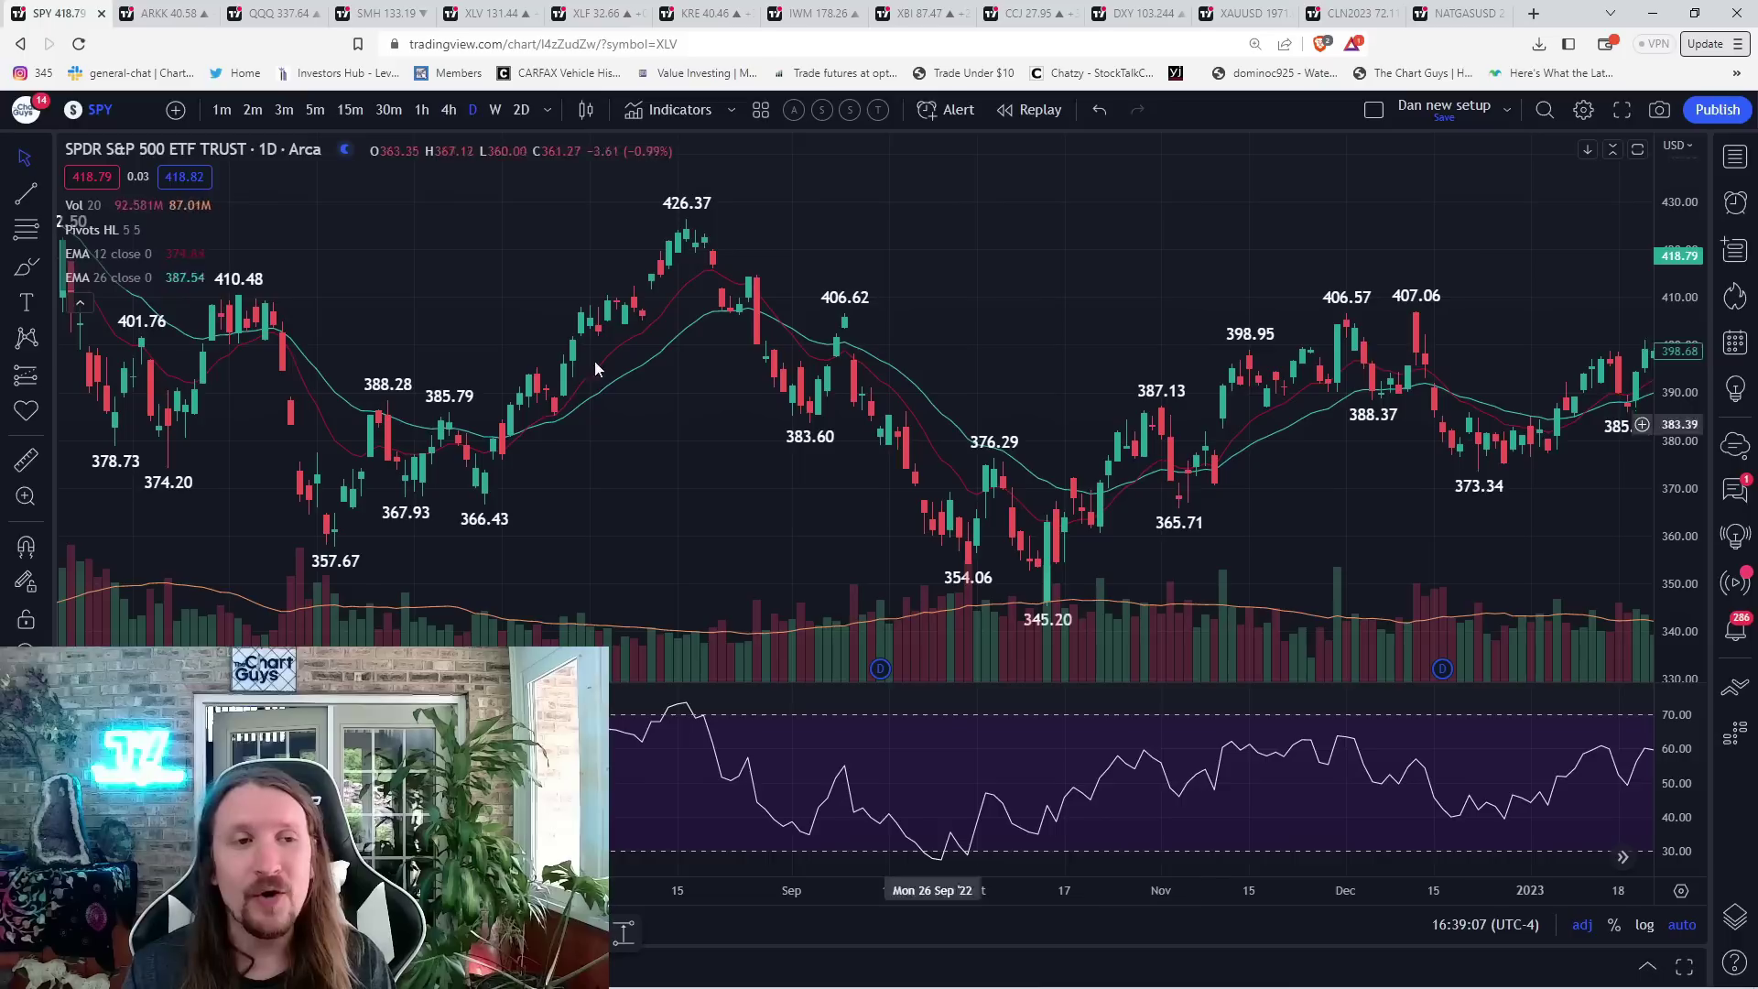
{"action": "left_click_drag", "start_coordinate": [1056, 281], "coordinate": [678, 309]}
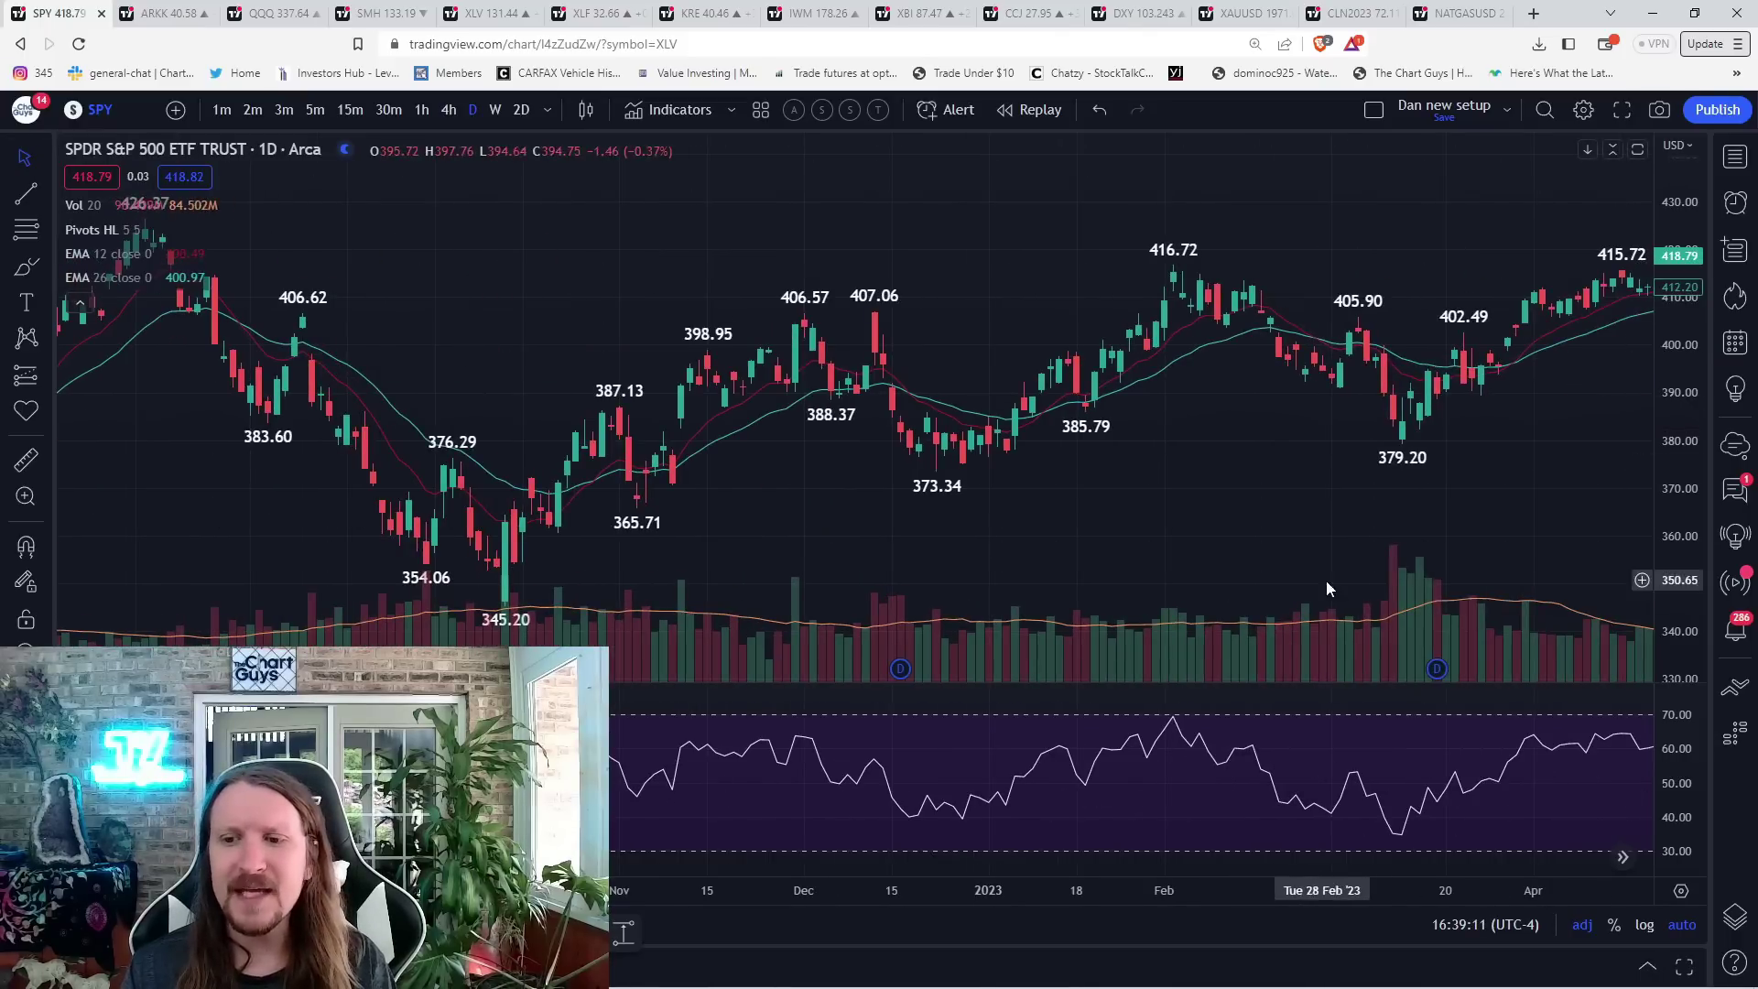
{"action": "left_click", "coordinate": [1622, 857]}
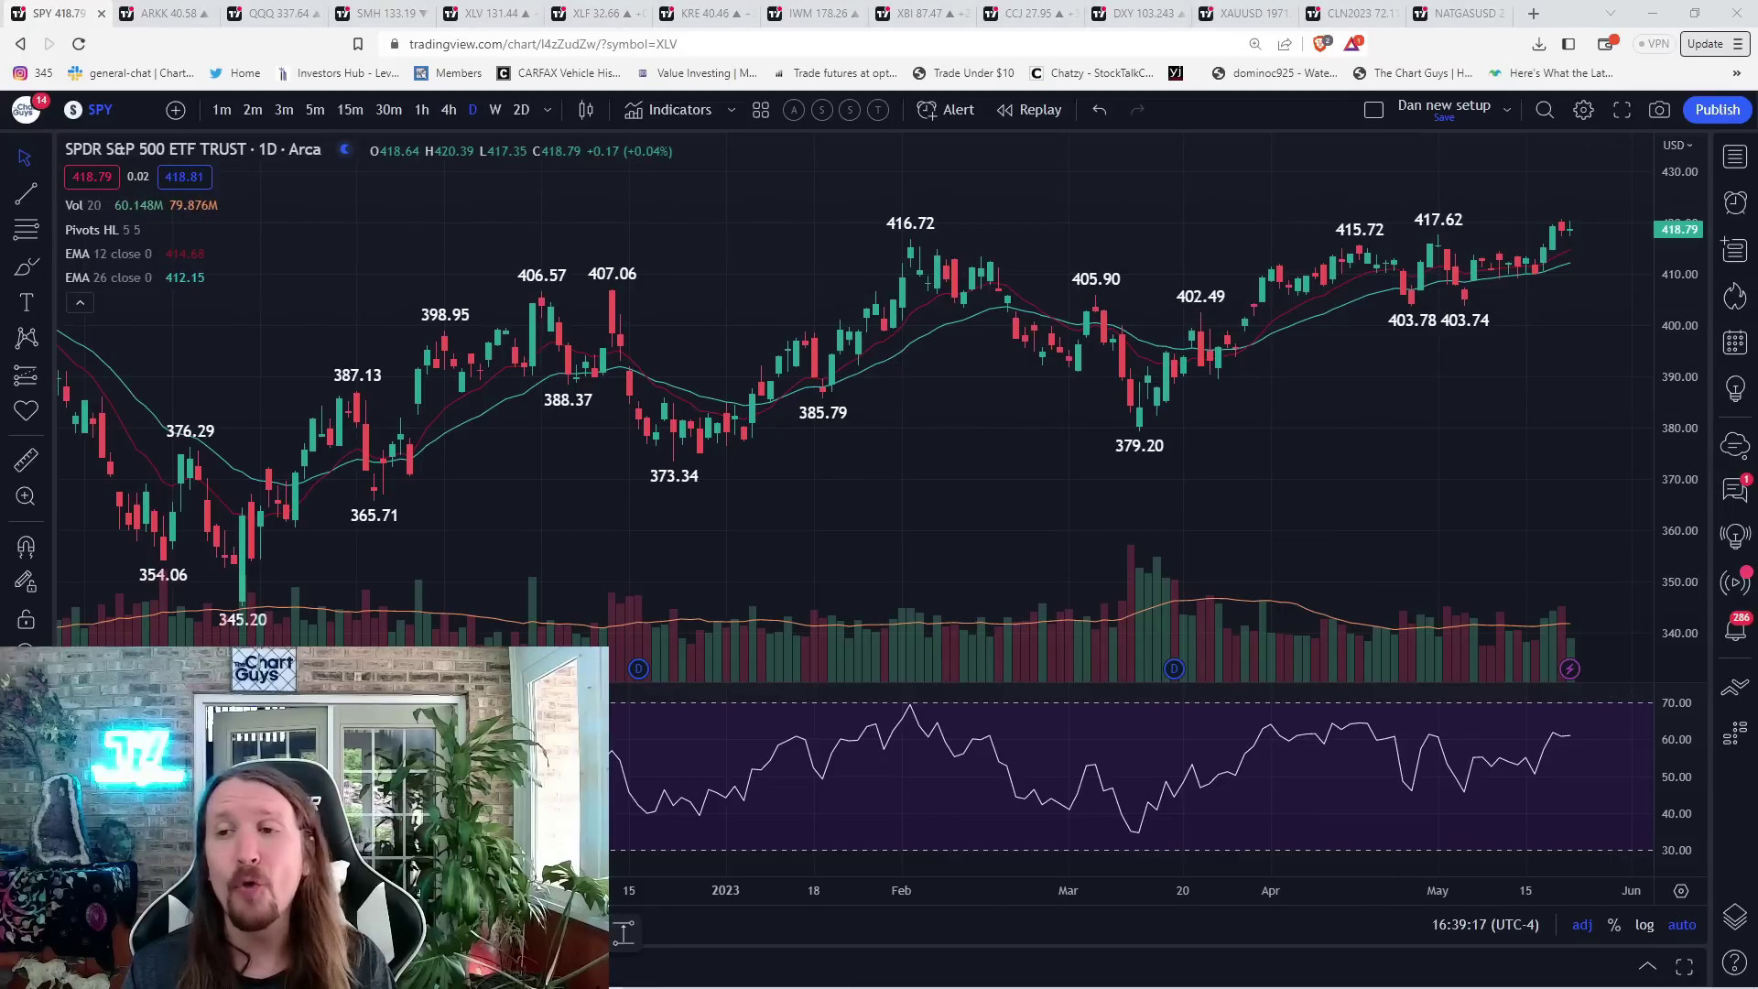
{"action": "scroll", "coordinate": [1026, 333], "scroll_direction": "up", "scroll_amount": 6}
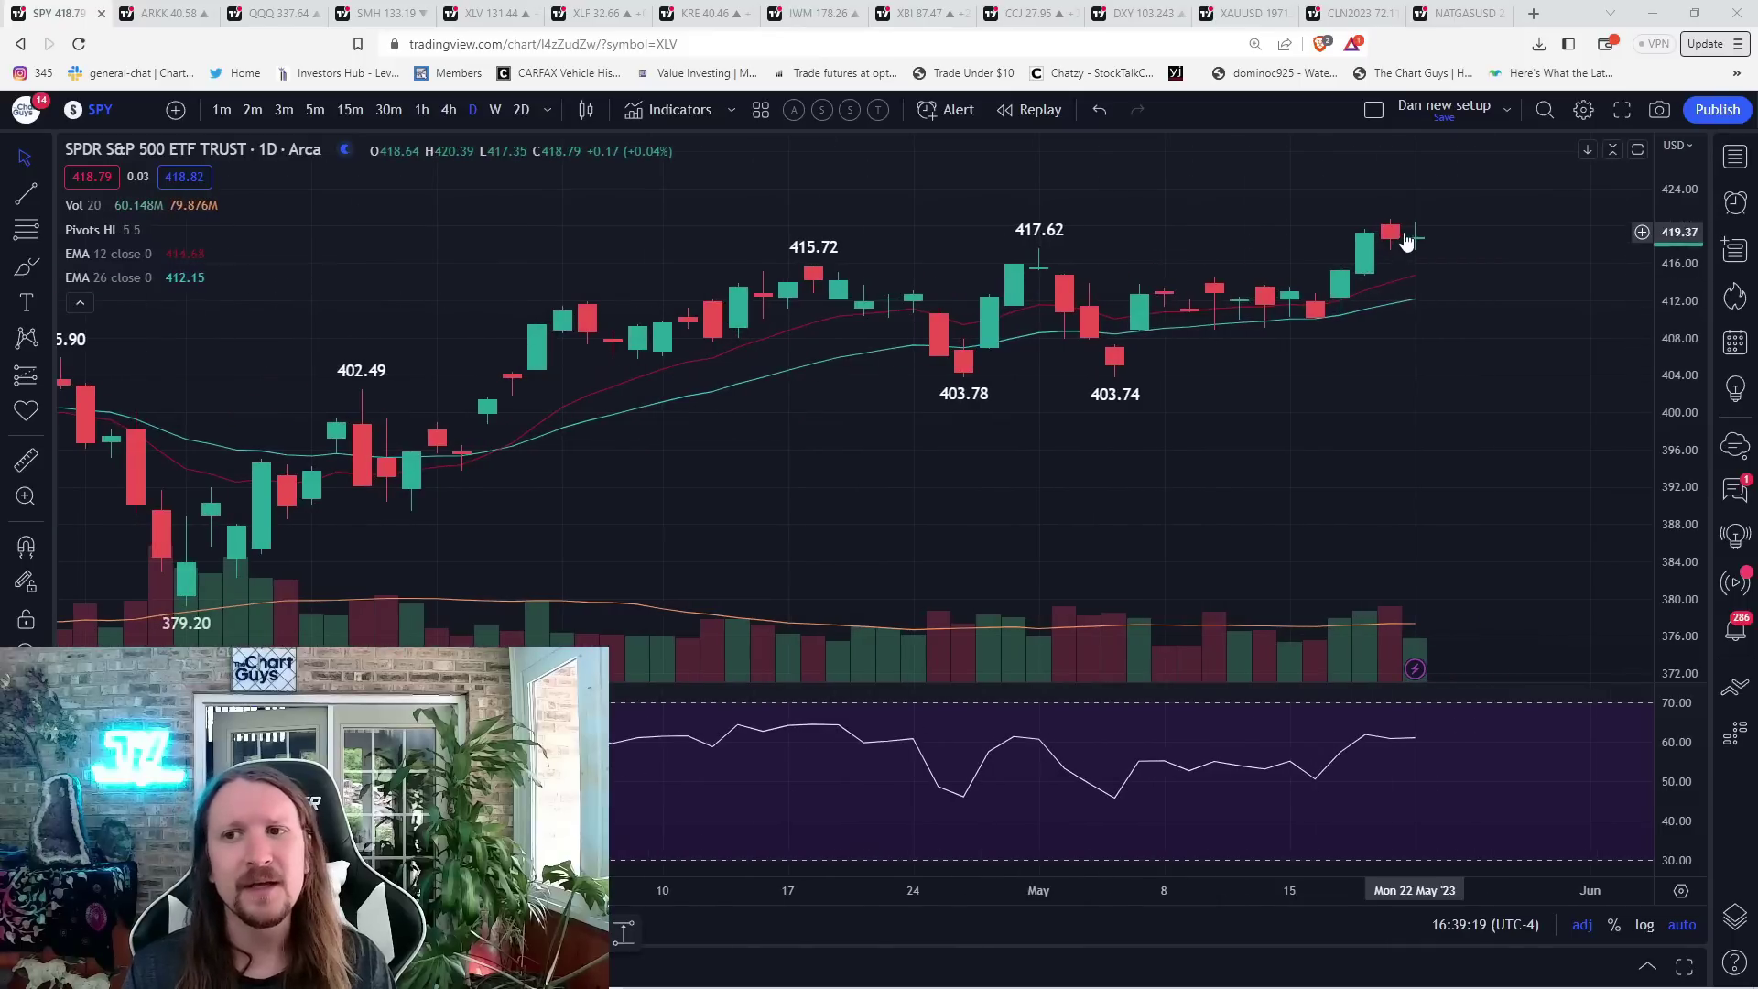
{"action": "scroll", "coordinate": [1405, 241], "scroll_direction": "up", "scroll_amount": 3}
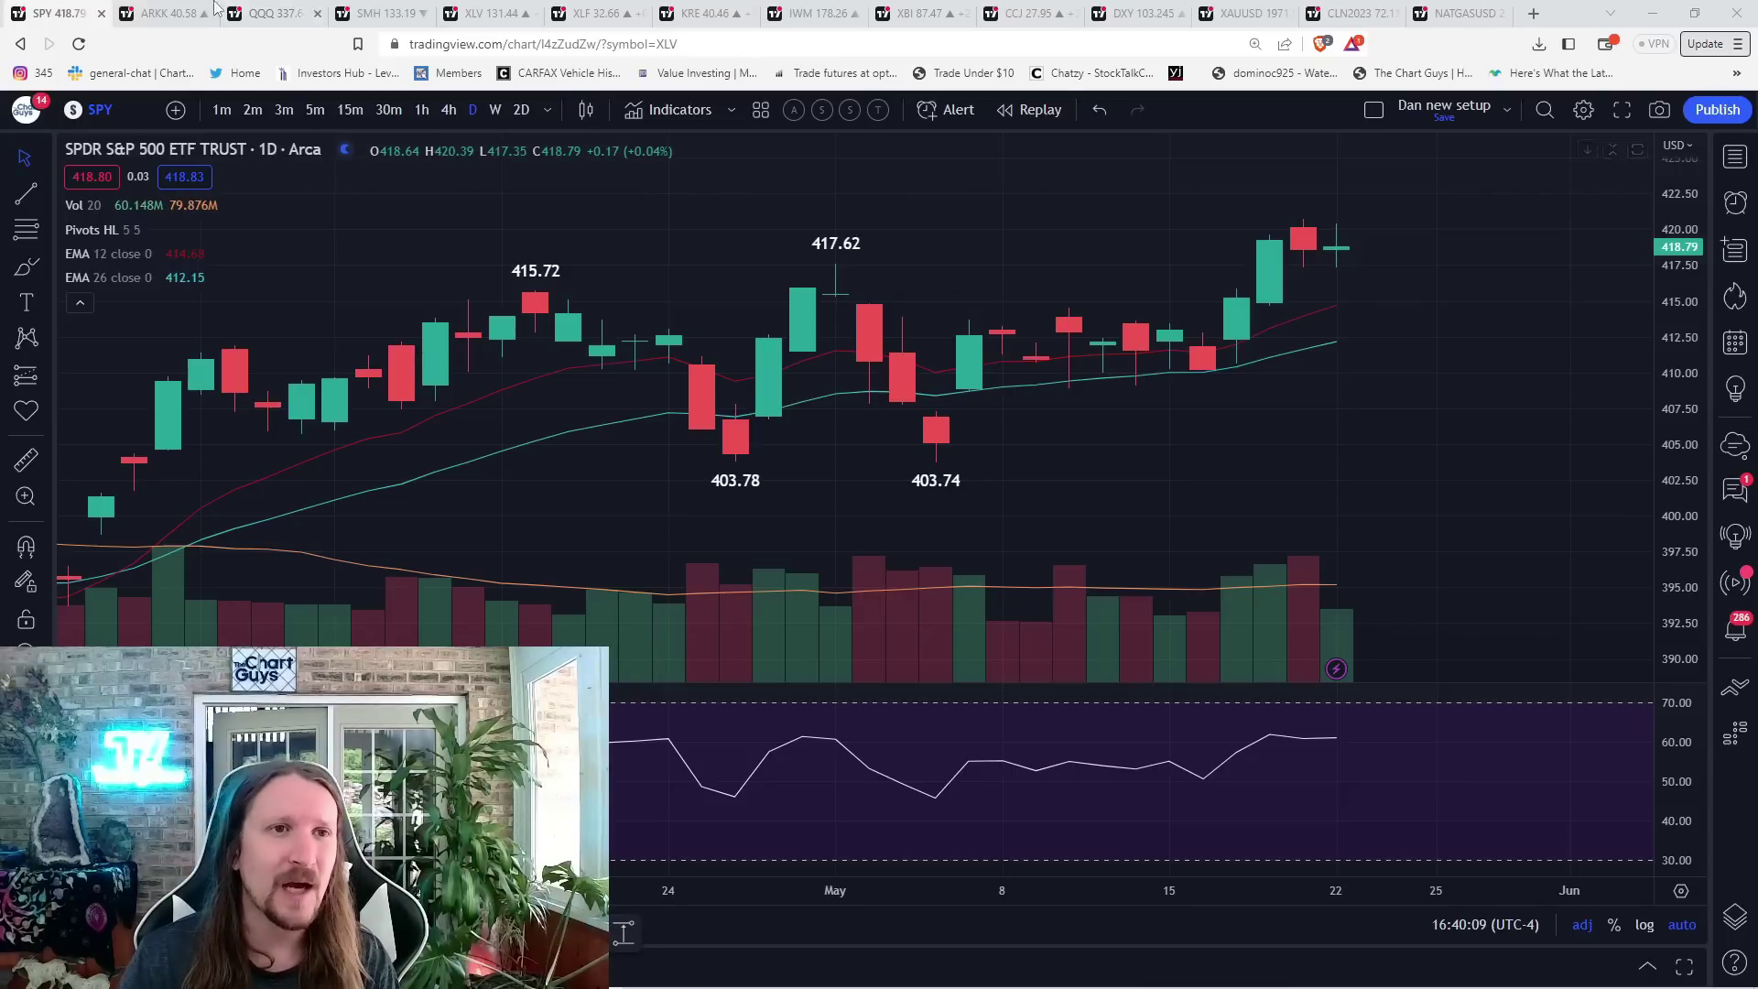
- Open the ARKK chart and toggle it to weekly, then back to daily candles
{"action": "left_click", "coordinate": [164, 13]}
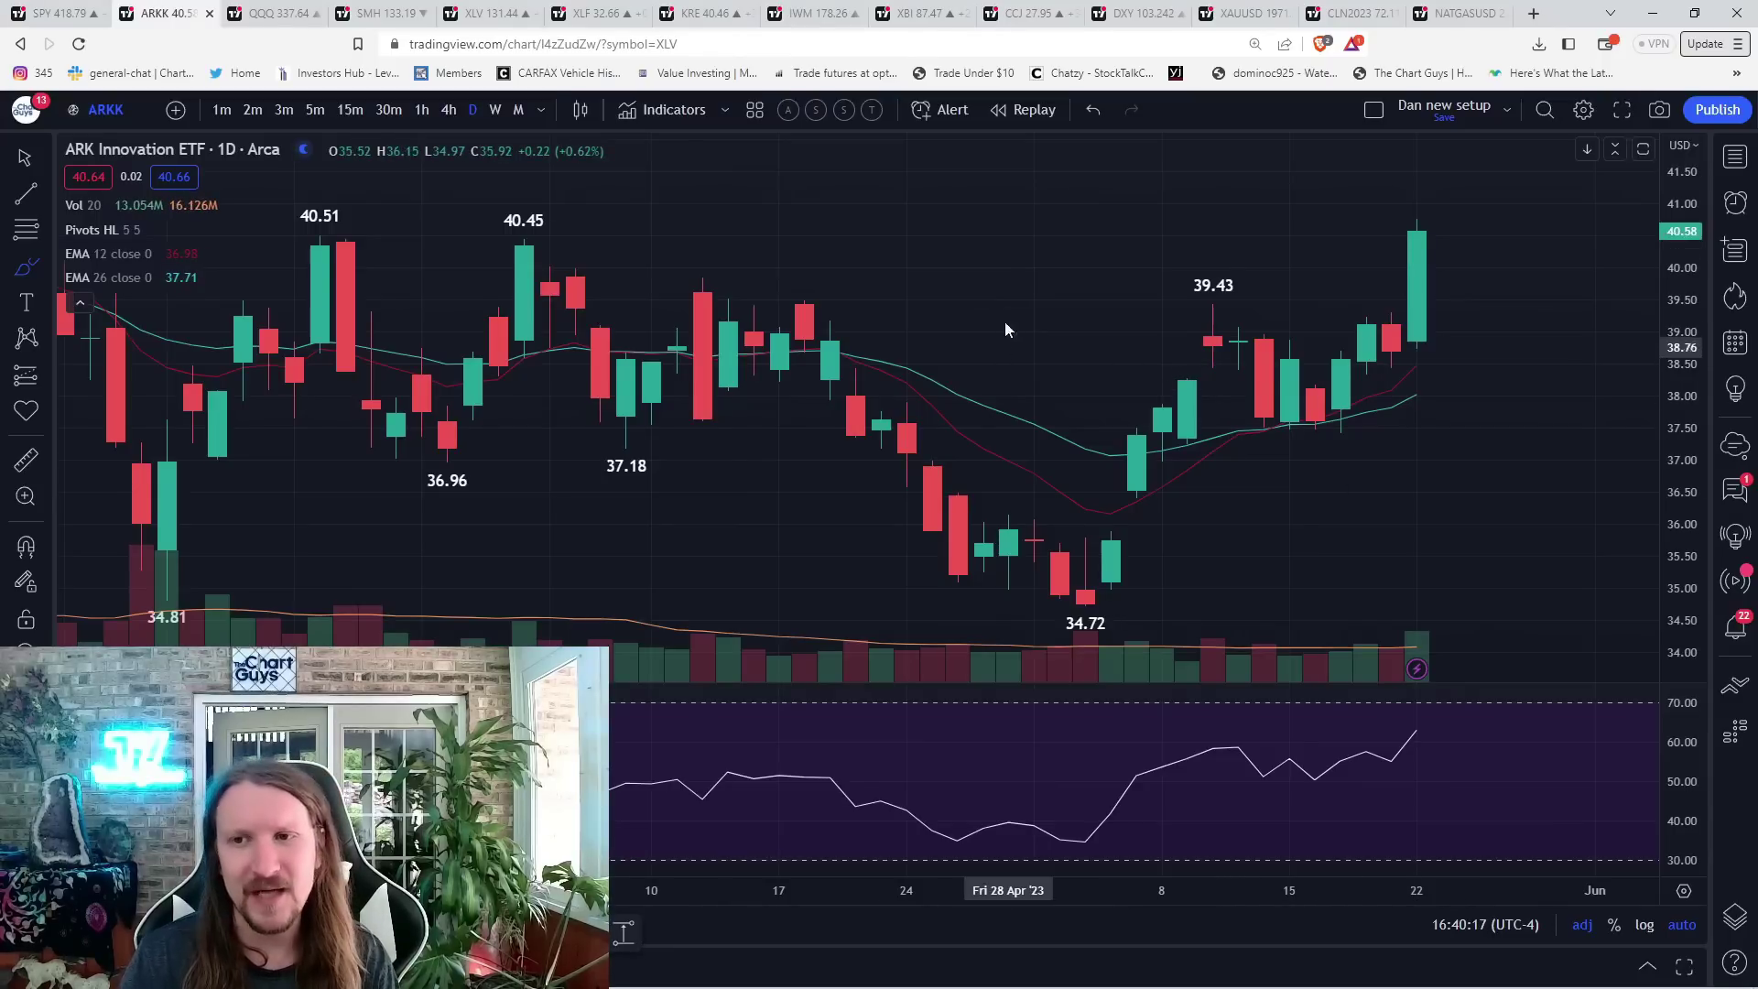
{"action": "left_click", "coordinate": [493, 109]}
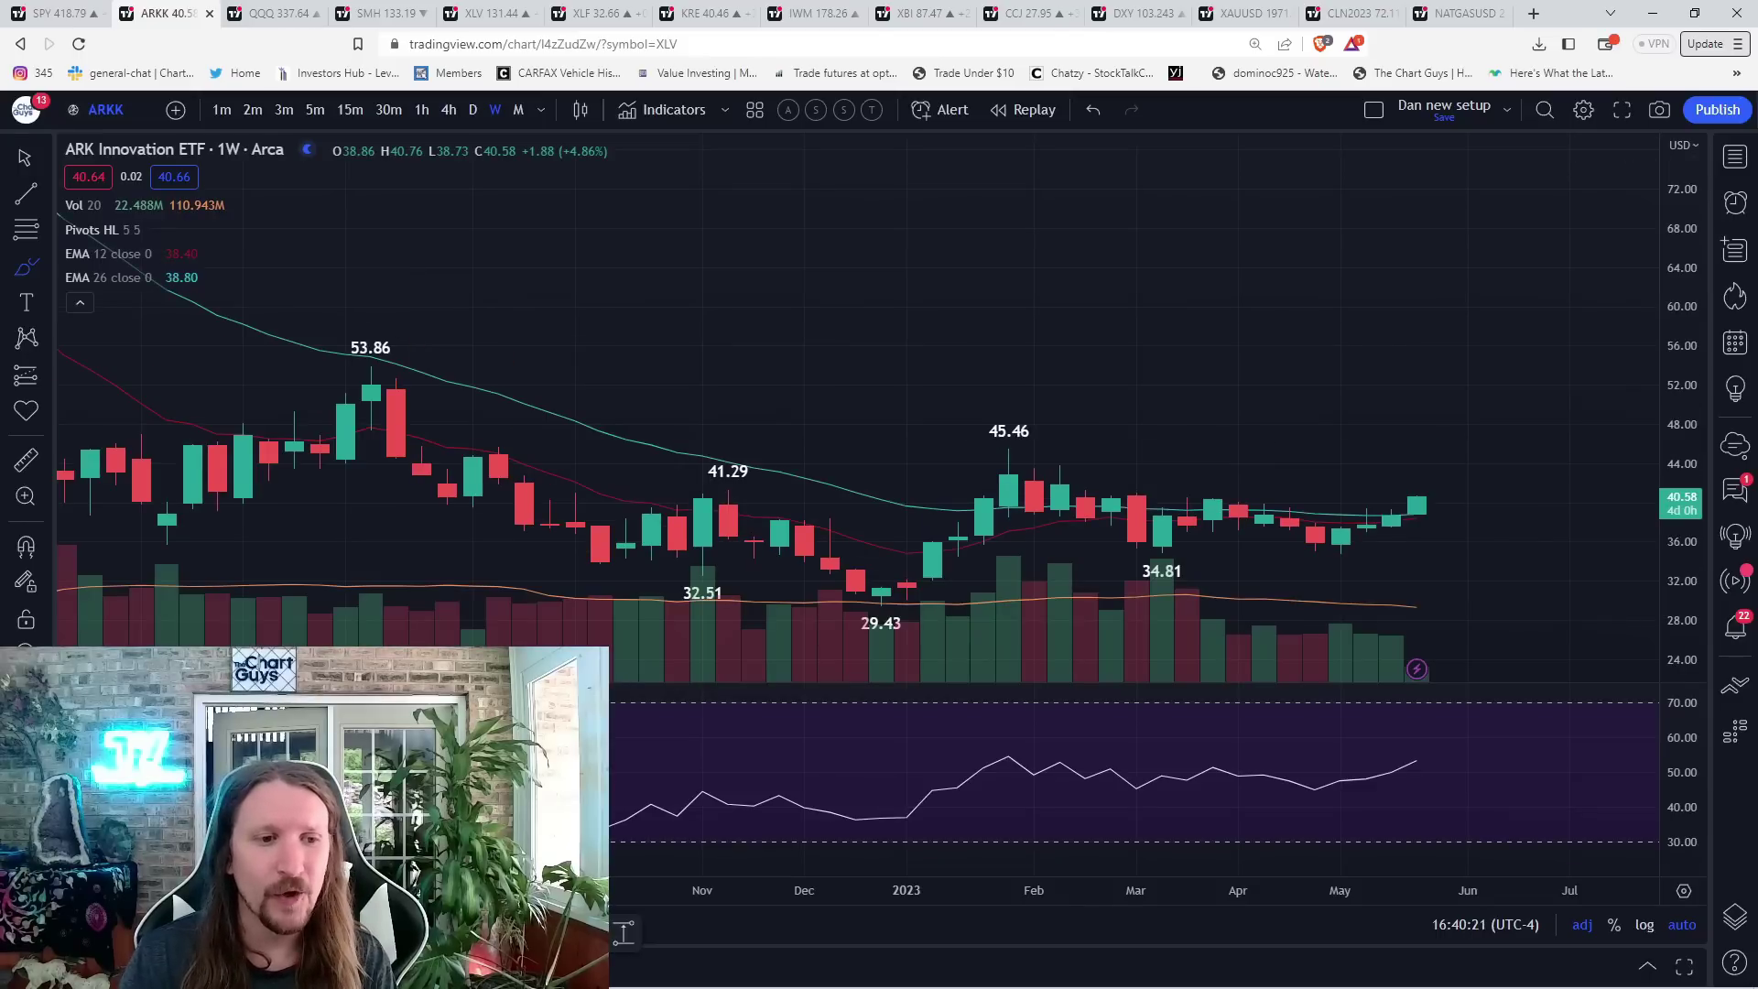
{"action": "scroll", "coordinate": [998, 514], "scroll_direction": "up", "scroll_amount": 3}
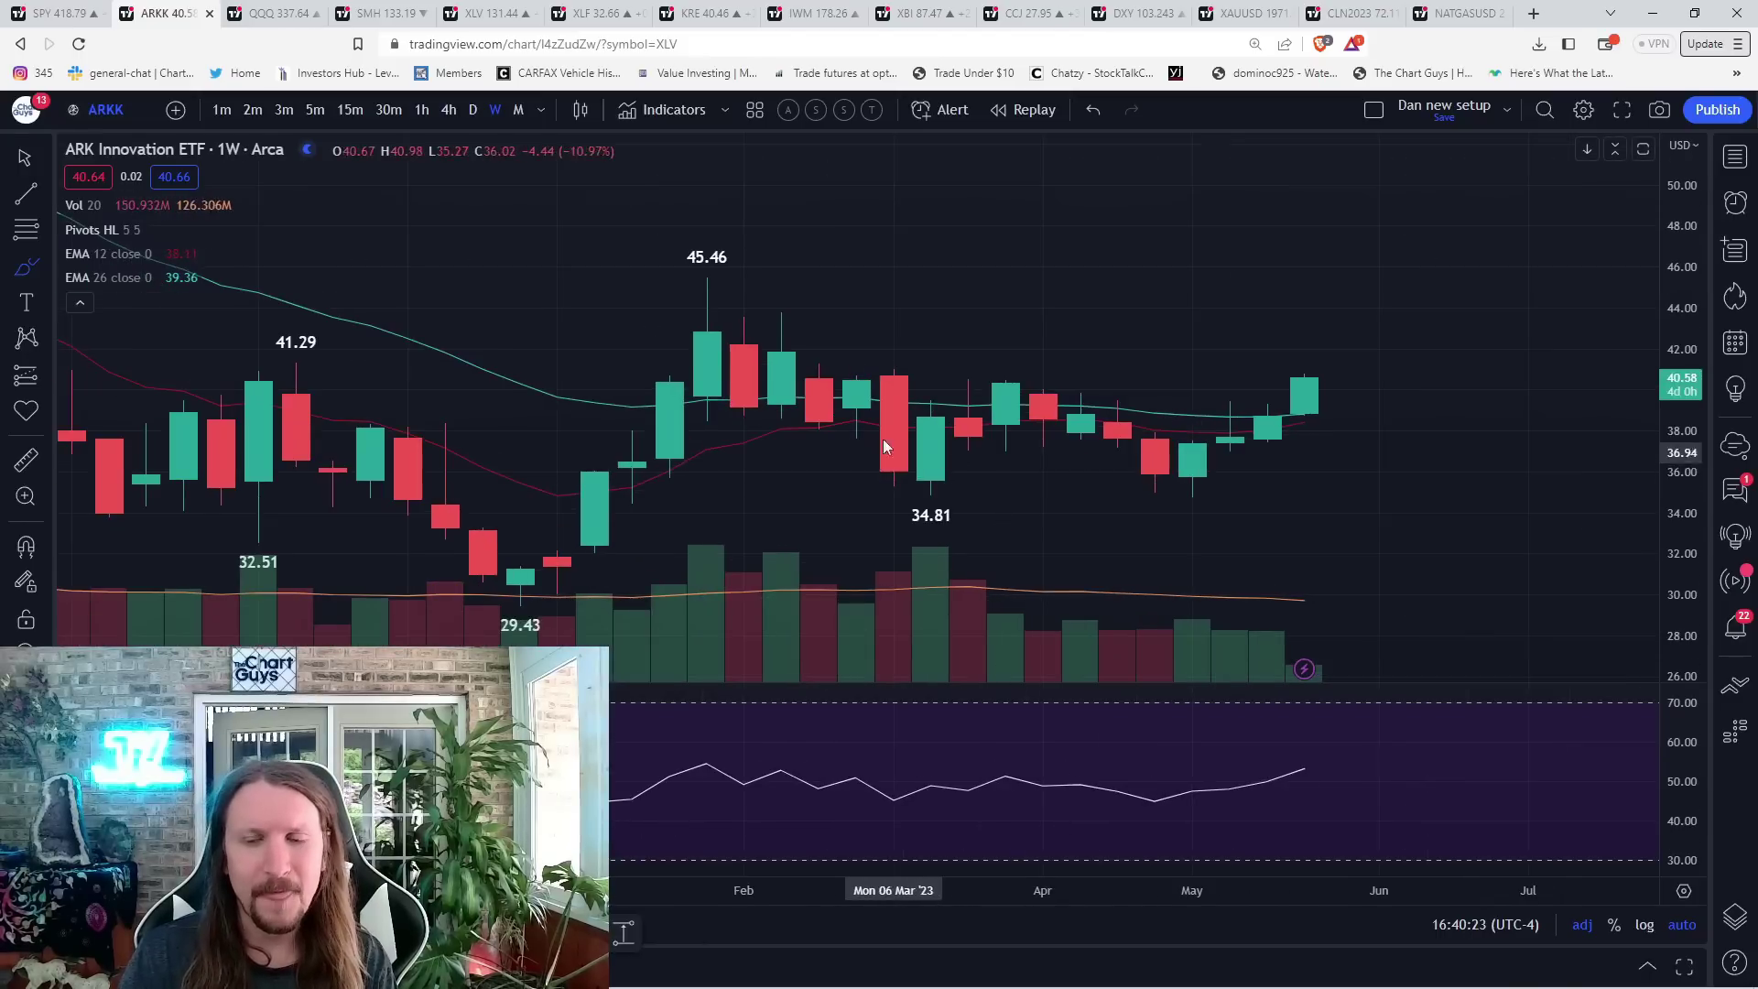
{"action": "left_click", "coordinate": [473, 110]}
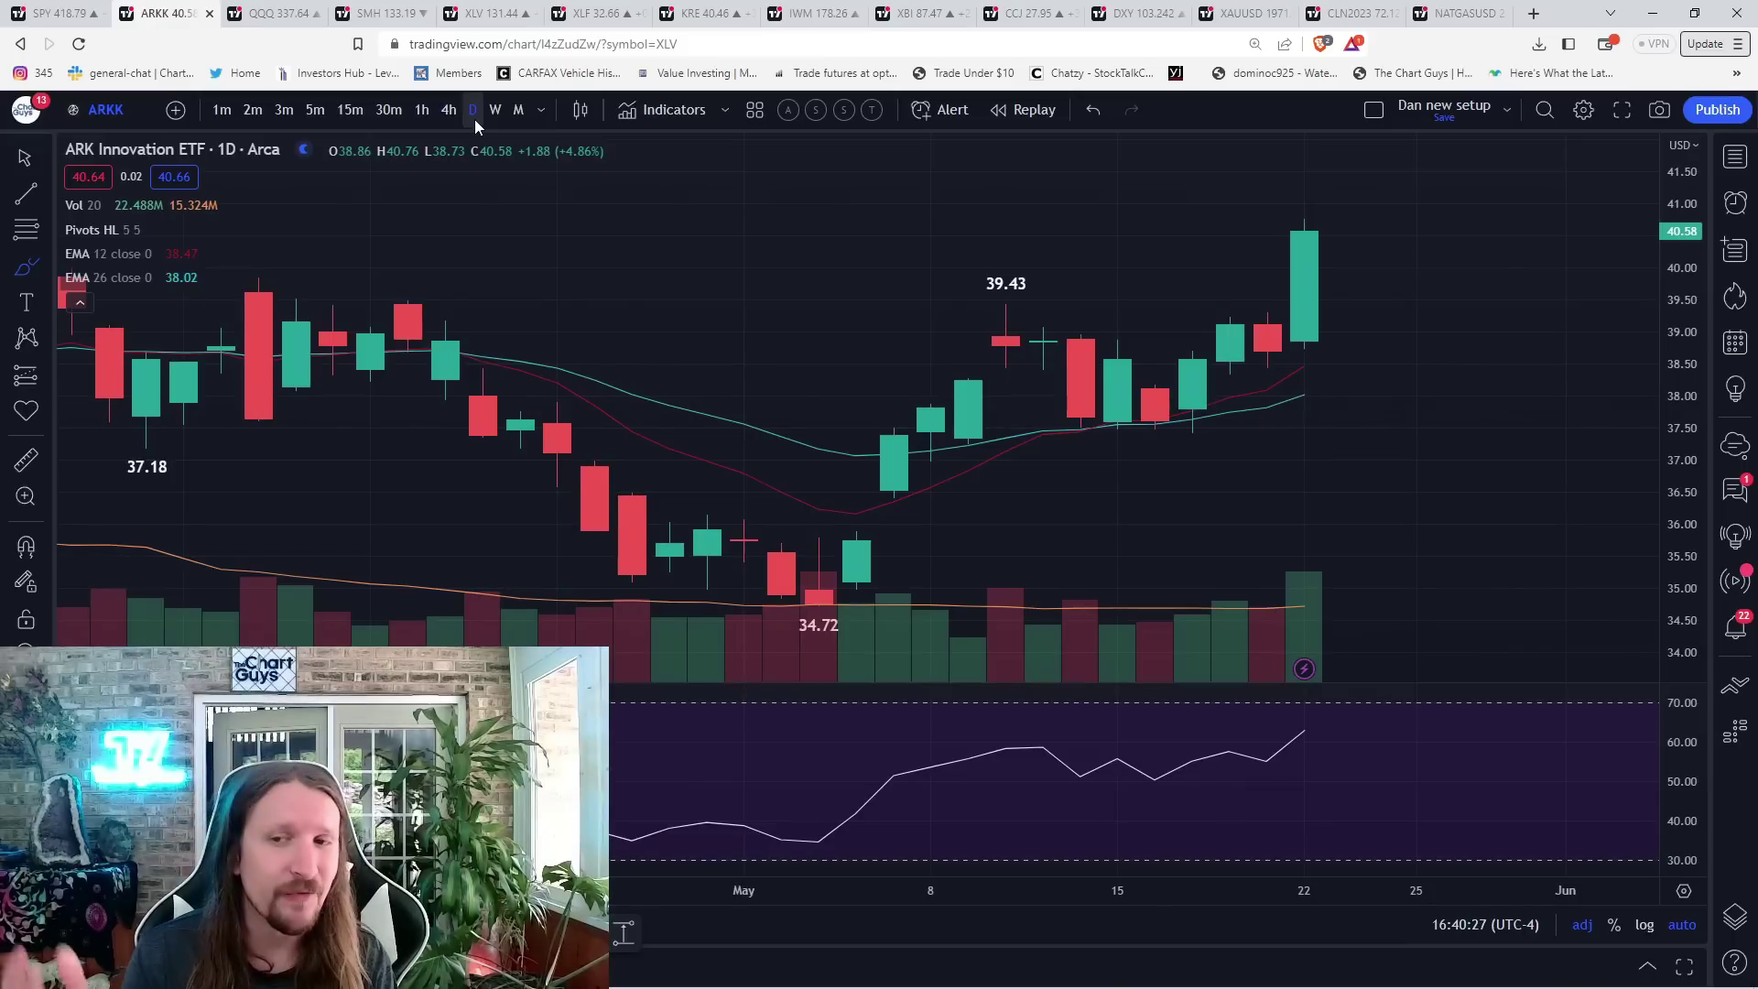
- Sketch yellow pullback, support and upward strokes on ARKK, erase them, and show weekly candles
{"action": "left_click", "coordinate": [44, 268]}
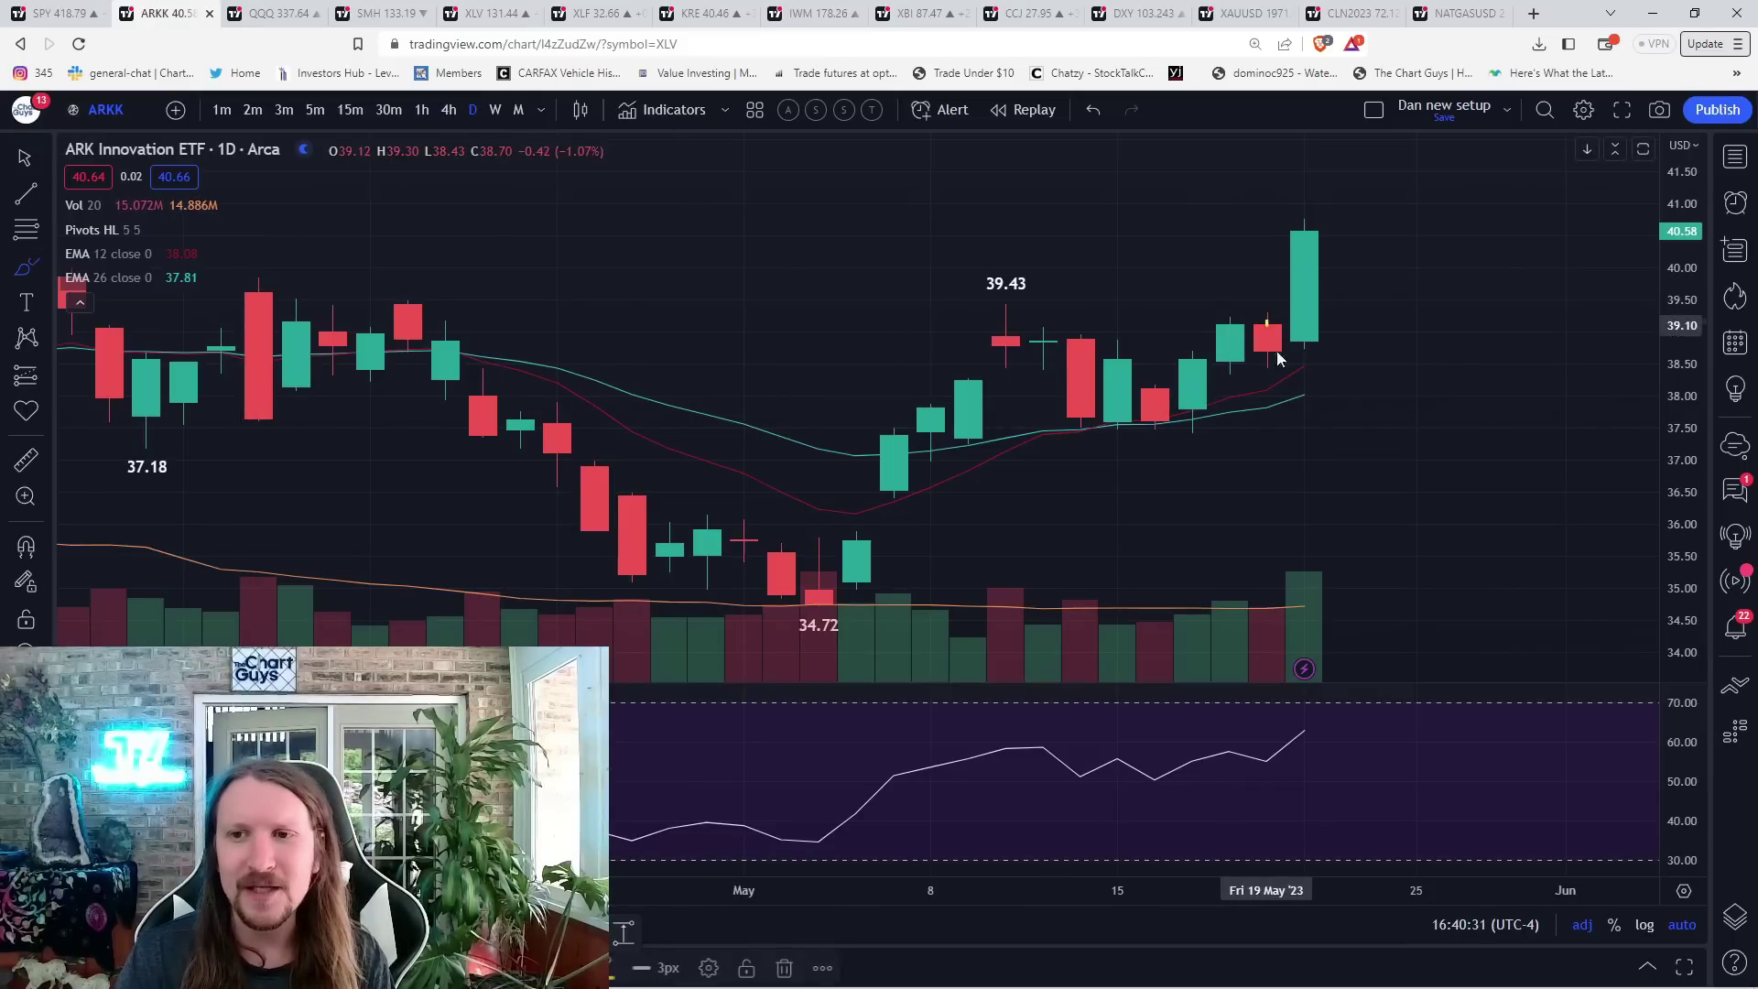
{"action": "mouse_move", "coordinate": [1262, 329]}
{"action": "left_mouse_down"}
{"action": "mouse_move", "coordinate": [1309, 393]}
{"action": "mouse_move", "coordinate": [1339, 391]}
{"action": "left_mouse_up"}
{"action": "left_click_drag", "start_coordinate": [1050, 434], "coordinate": [1228, 427]}
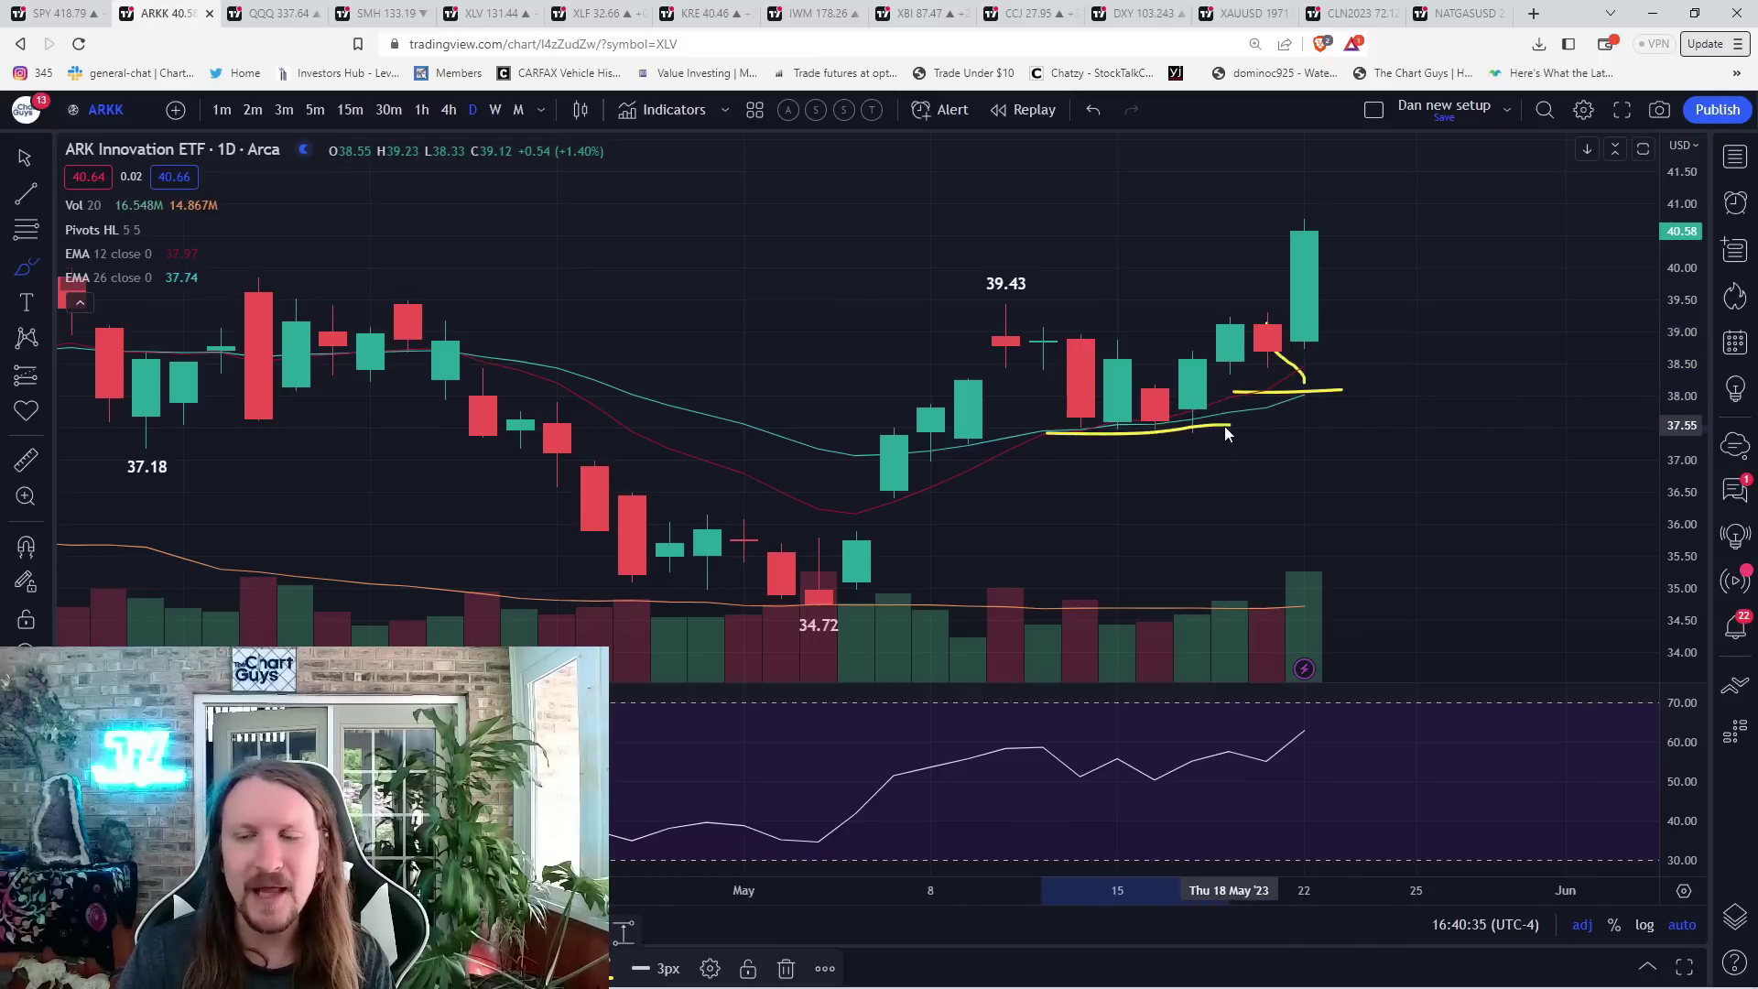
{"action": "key", "text": "Delete"}
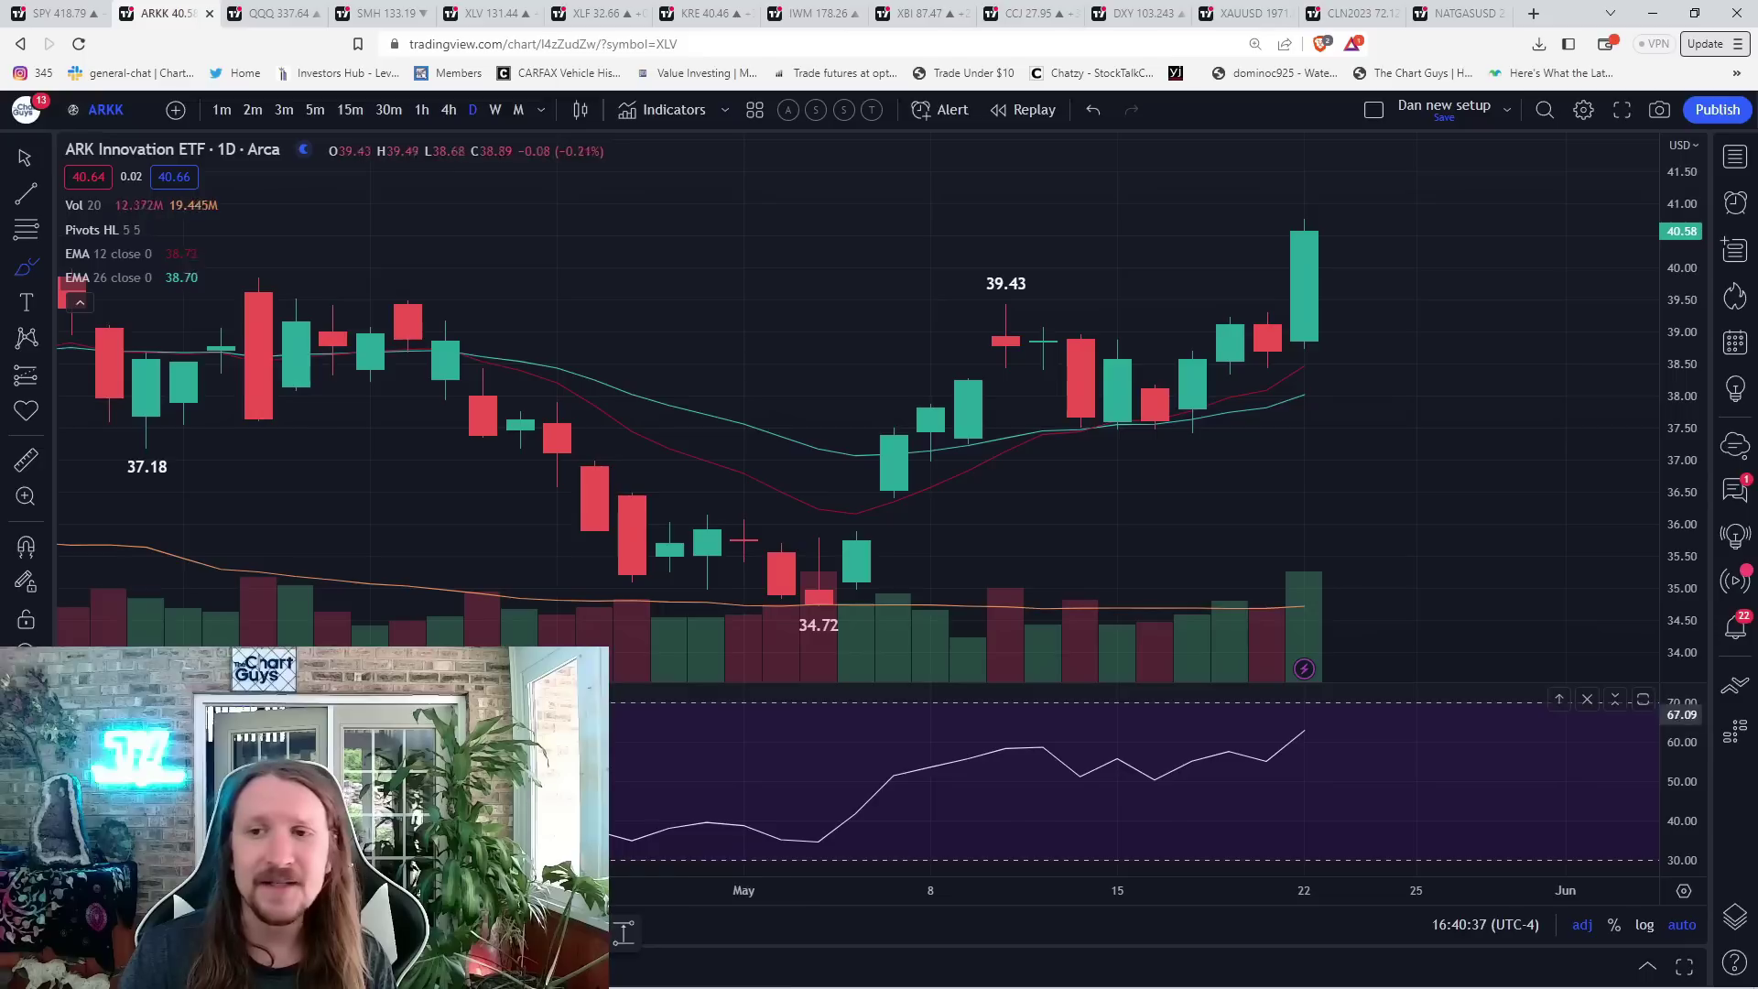
{"action": "left_click_drag", "start_coordinate": [1236, 381], "coordinate": [1303, 247]}
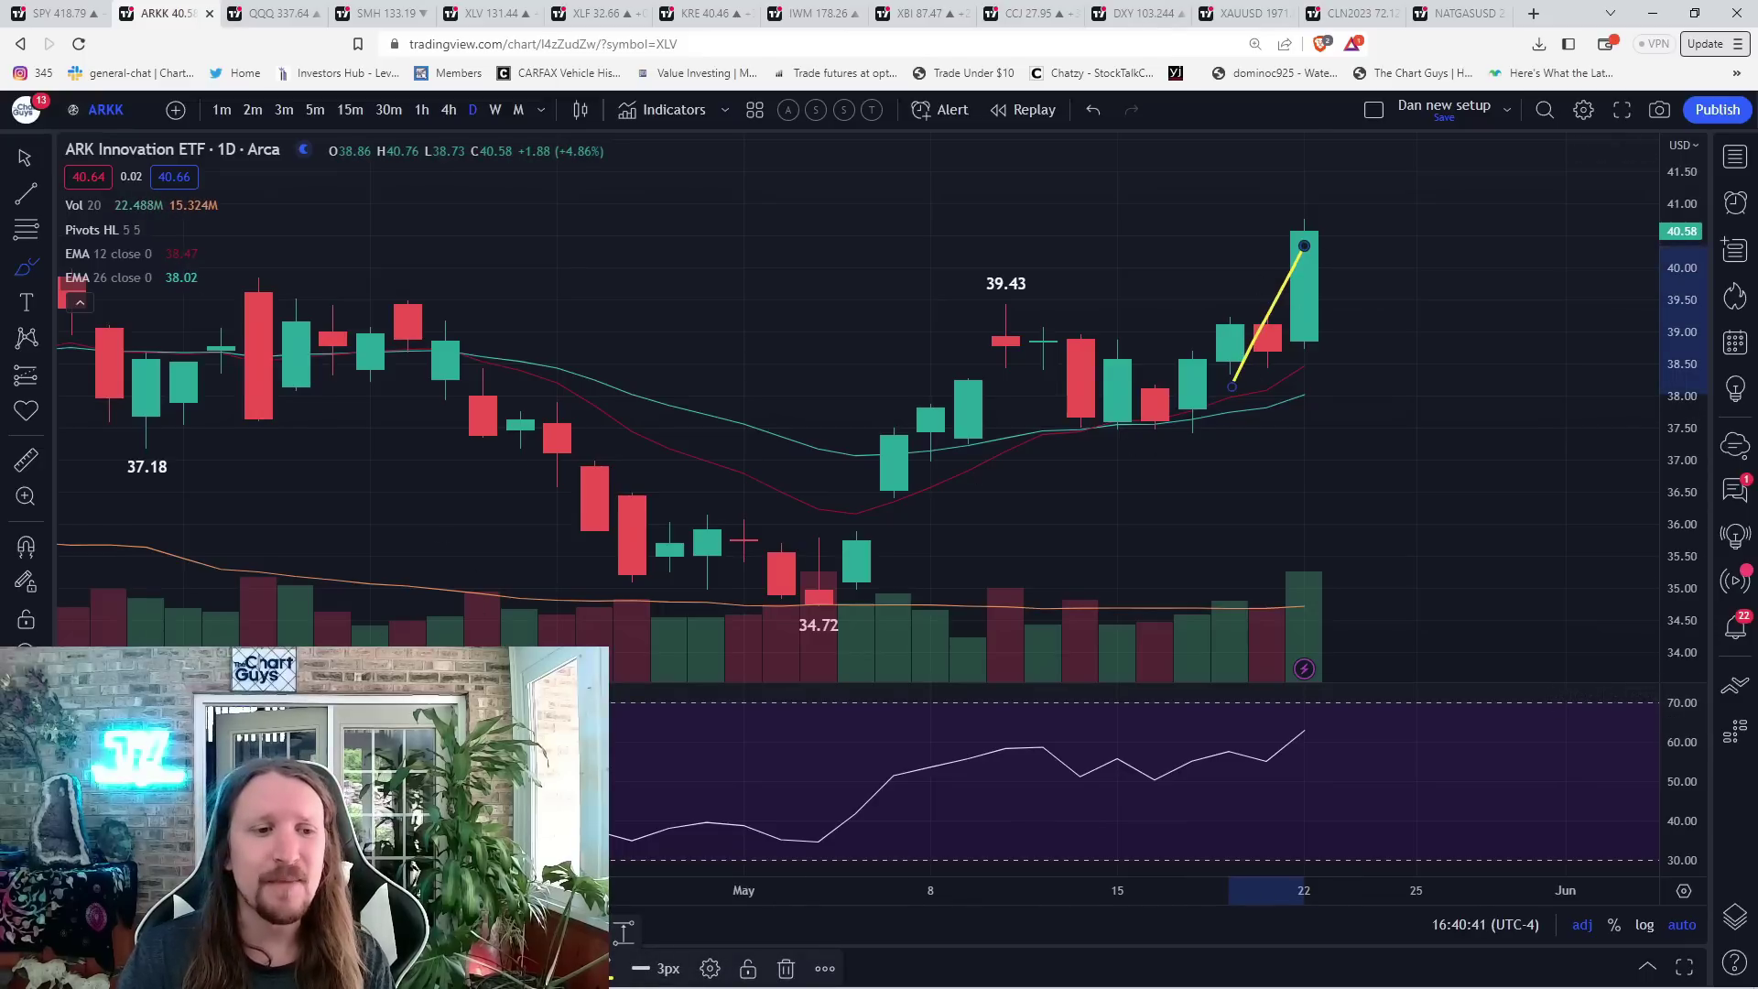
{"action": "key", "text": "Delete"}
{"action": "left_click", "coordinate": [494, 109]}
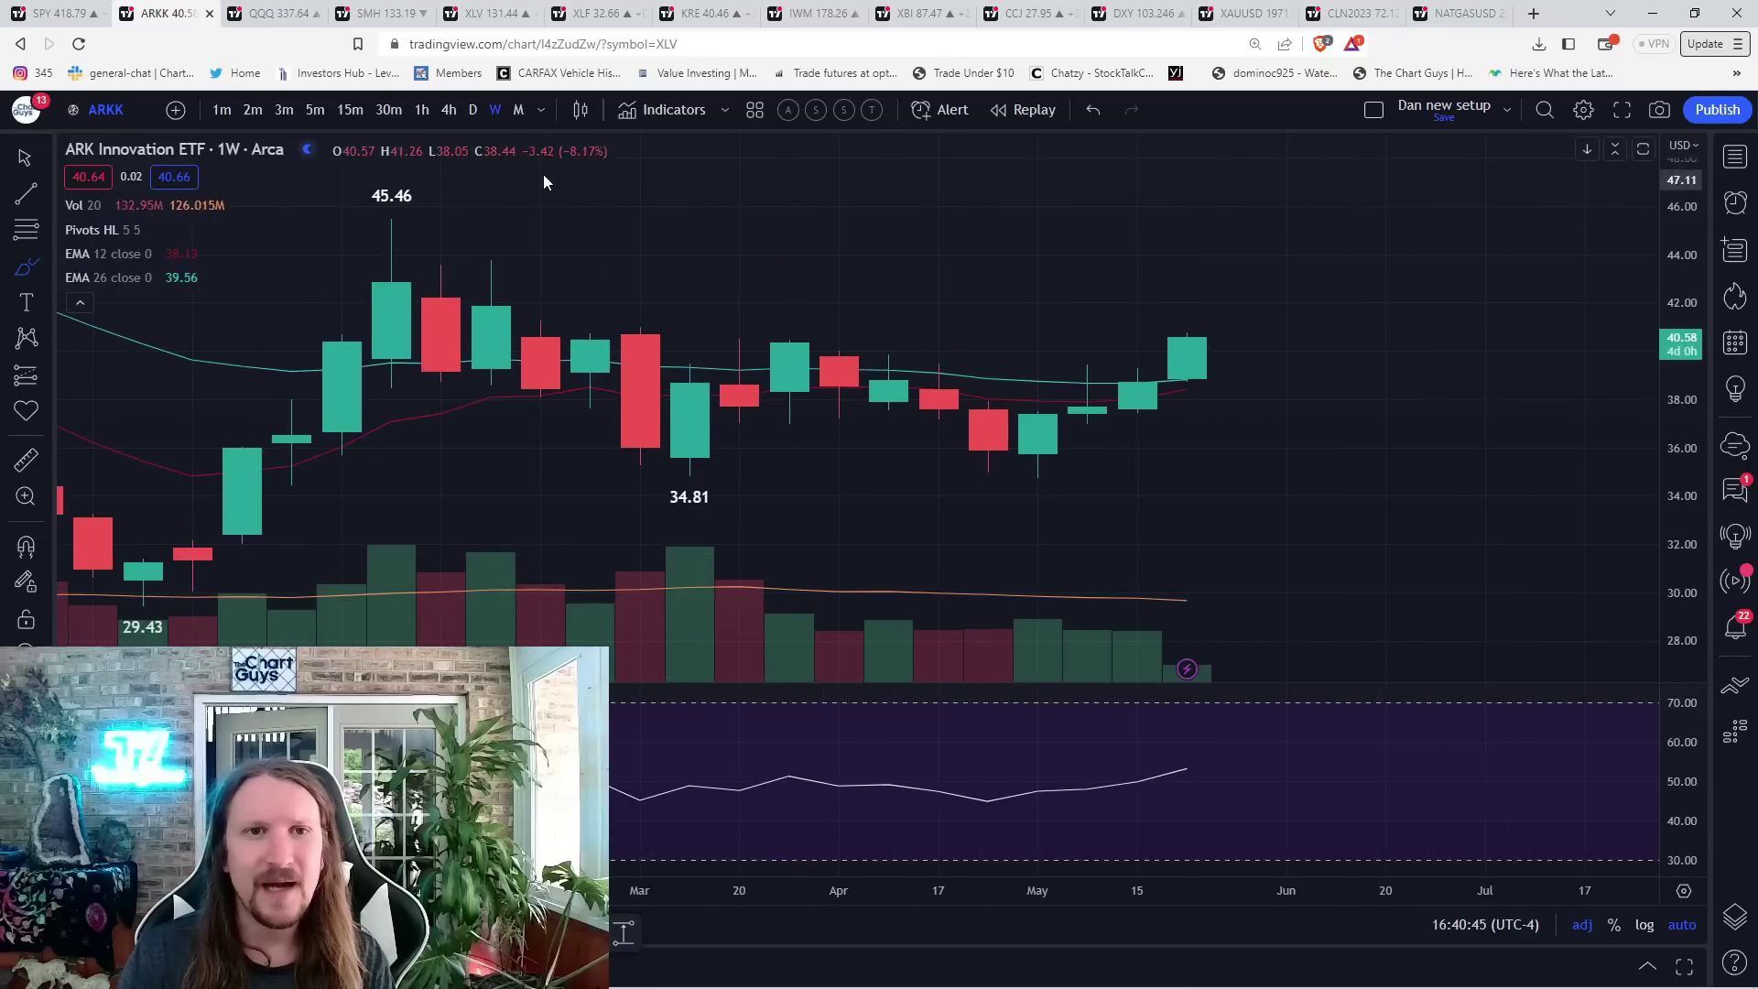
- Switch ARKK to monthly candles, trace a yellow brush curve over the rounded bottom, then erase it
{"action": "left_click", "coordinate": [523, 115]}
{"action": "left_click", "coordinate": [25, 267]}
{"action": "scroll", "coordinate": [398, 491], "scroll_direction": "down", "scroll_amount": 3}
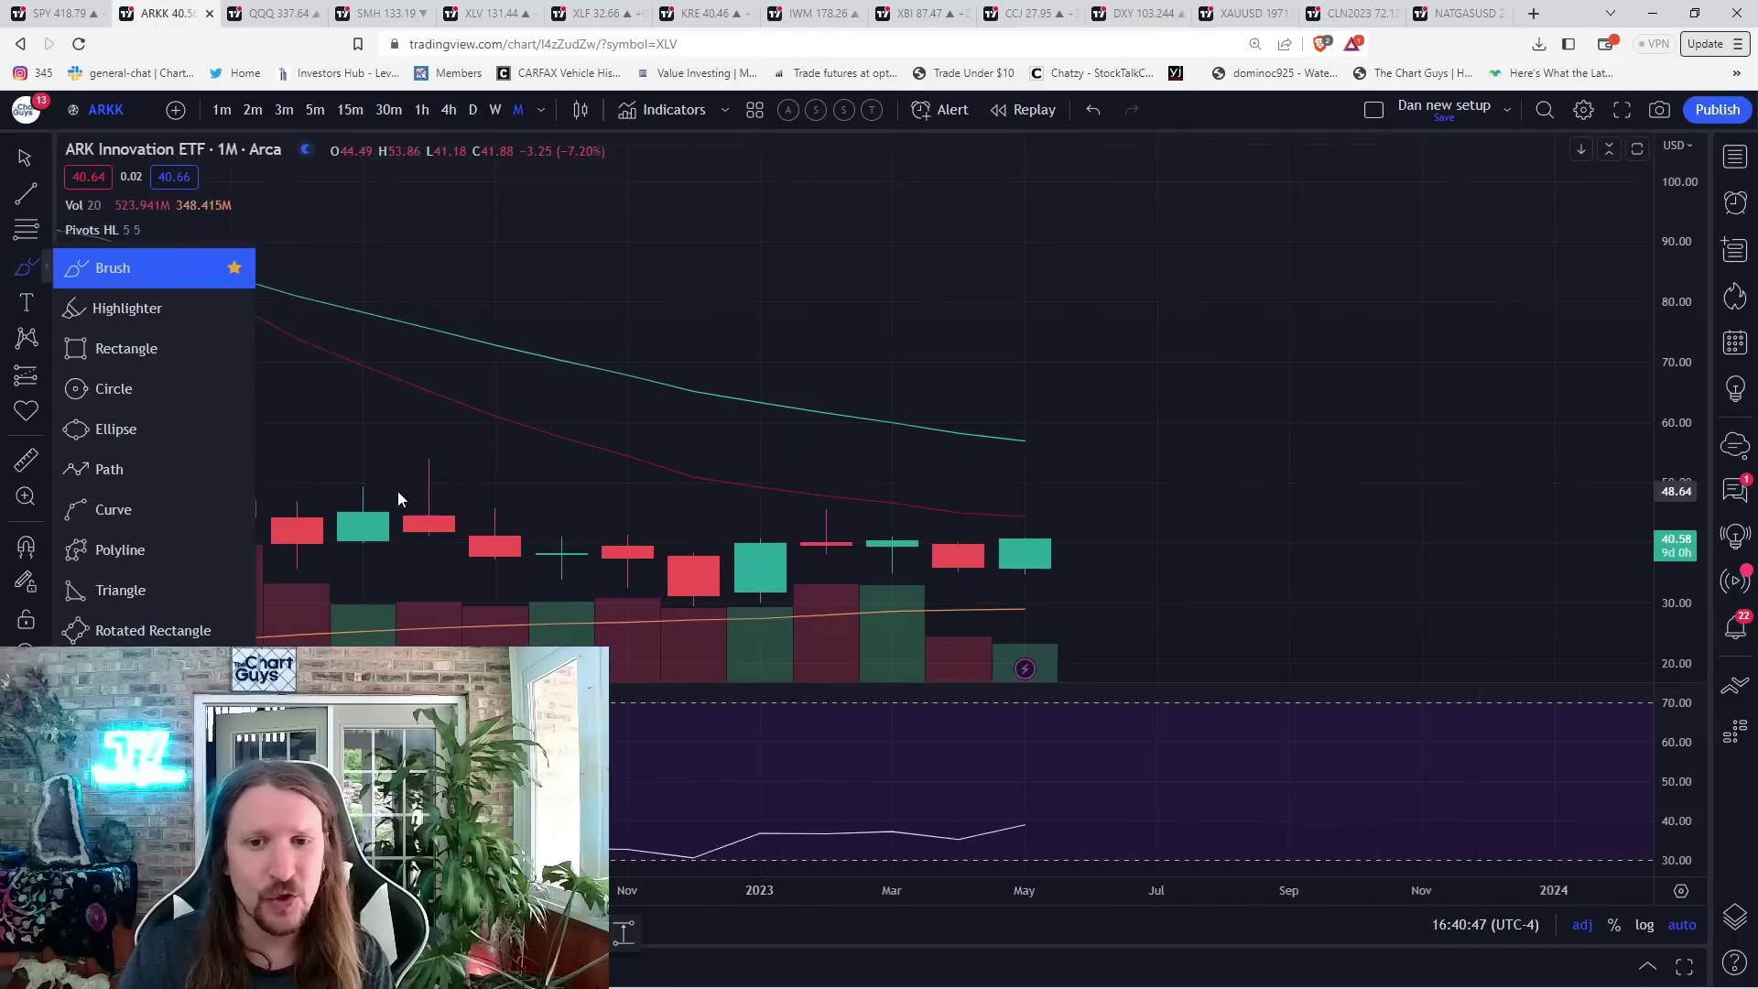
{"action": "left_click", "coordinate": [296, 595]}
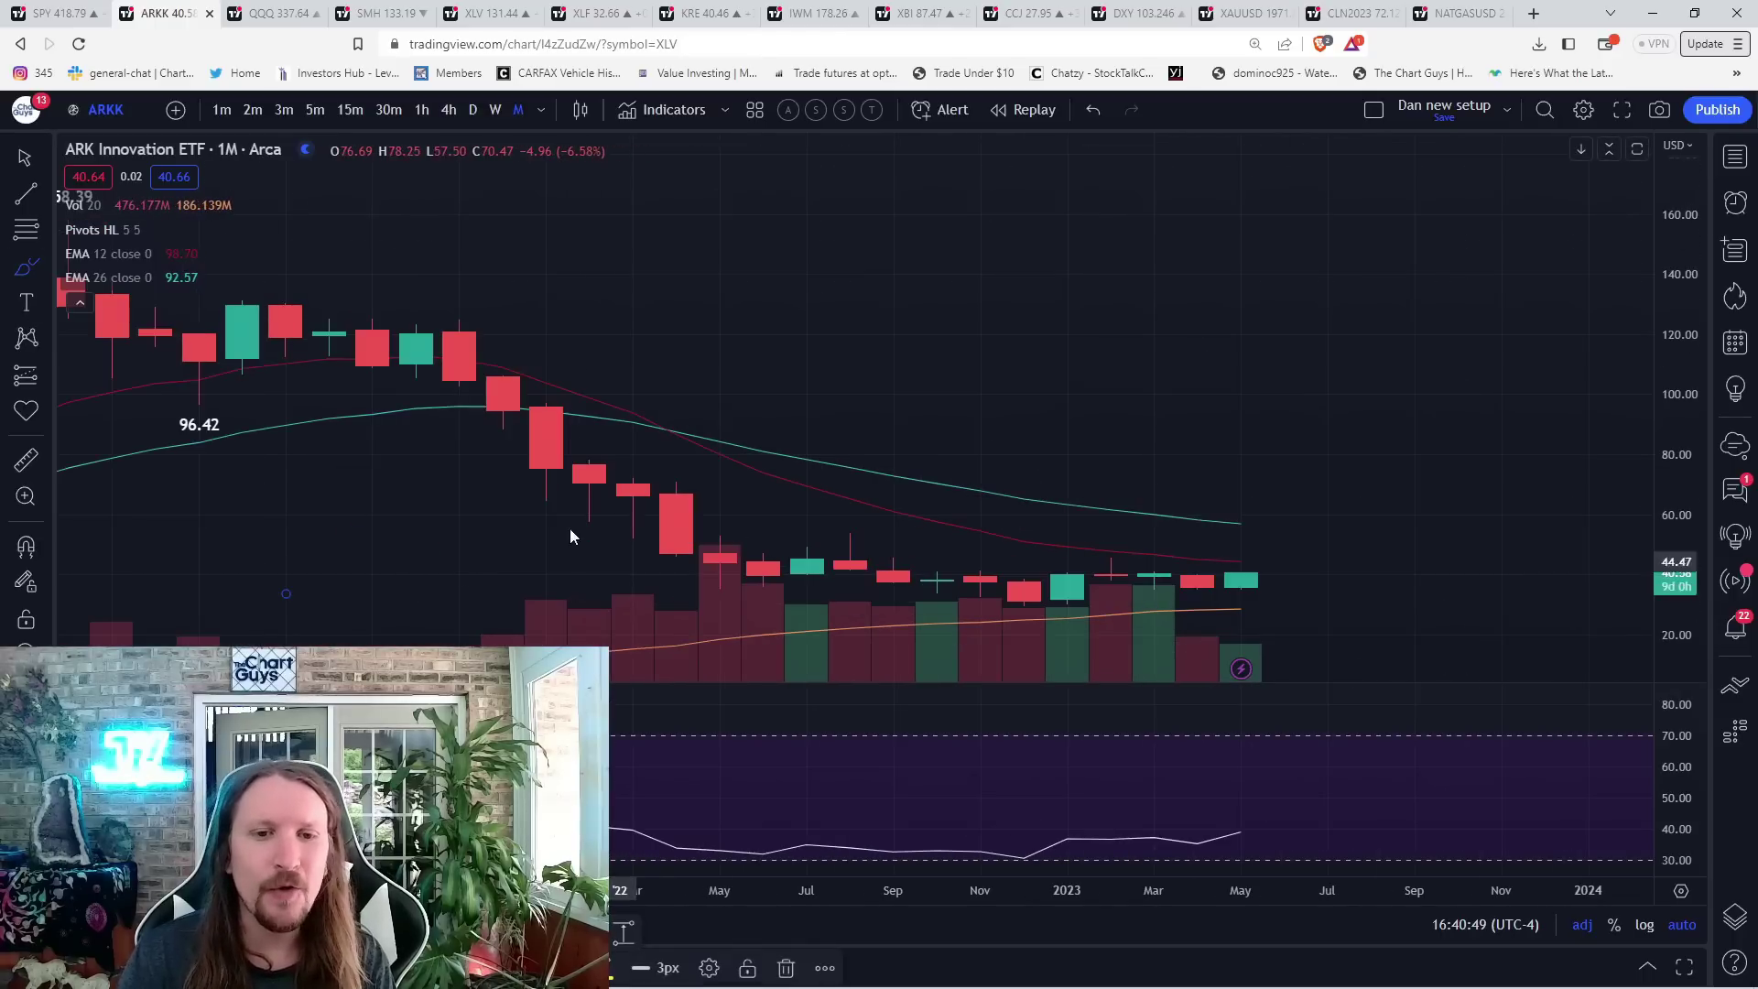
{"action": "scroll", "coordinate": [394, 556], "scroll_direction": "down", "scroll_amount": 3}
{"action": "scroll", "coordinate": [393, 565], "scroll_direction": "down", "scroll_amount": 2}
{"action": "scroll", "coordinate": [688, 442], "scroll_direction": "up", "scroll_amount": 5}
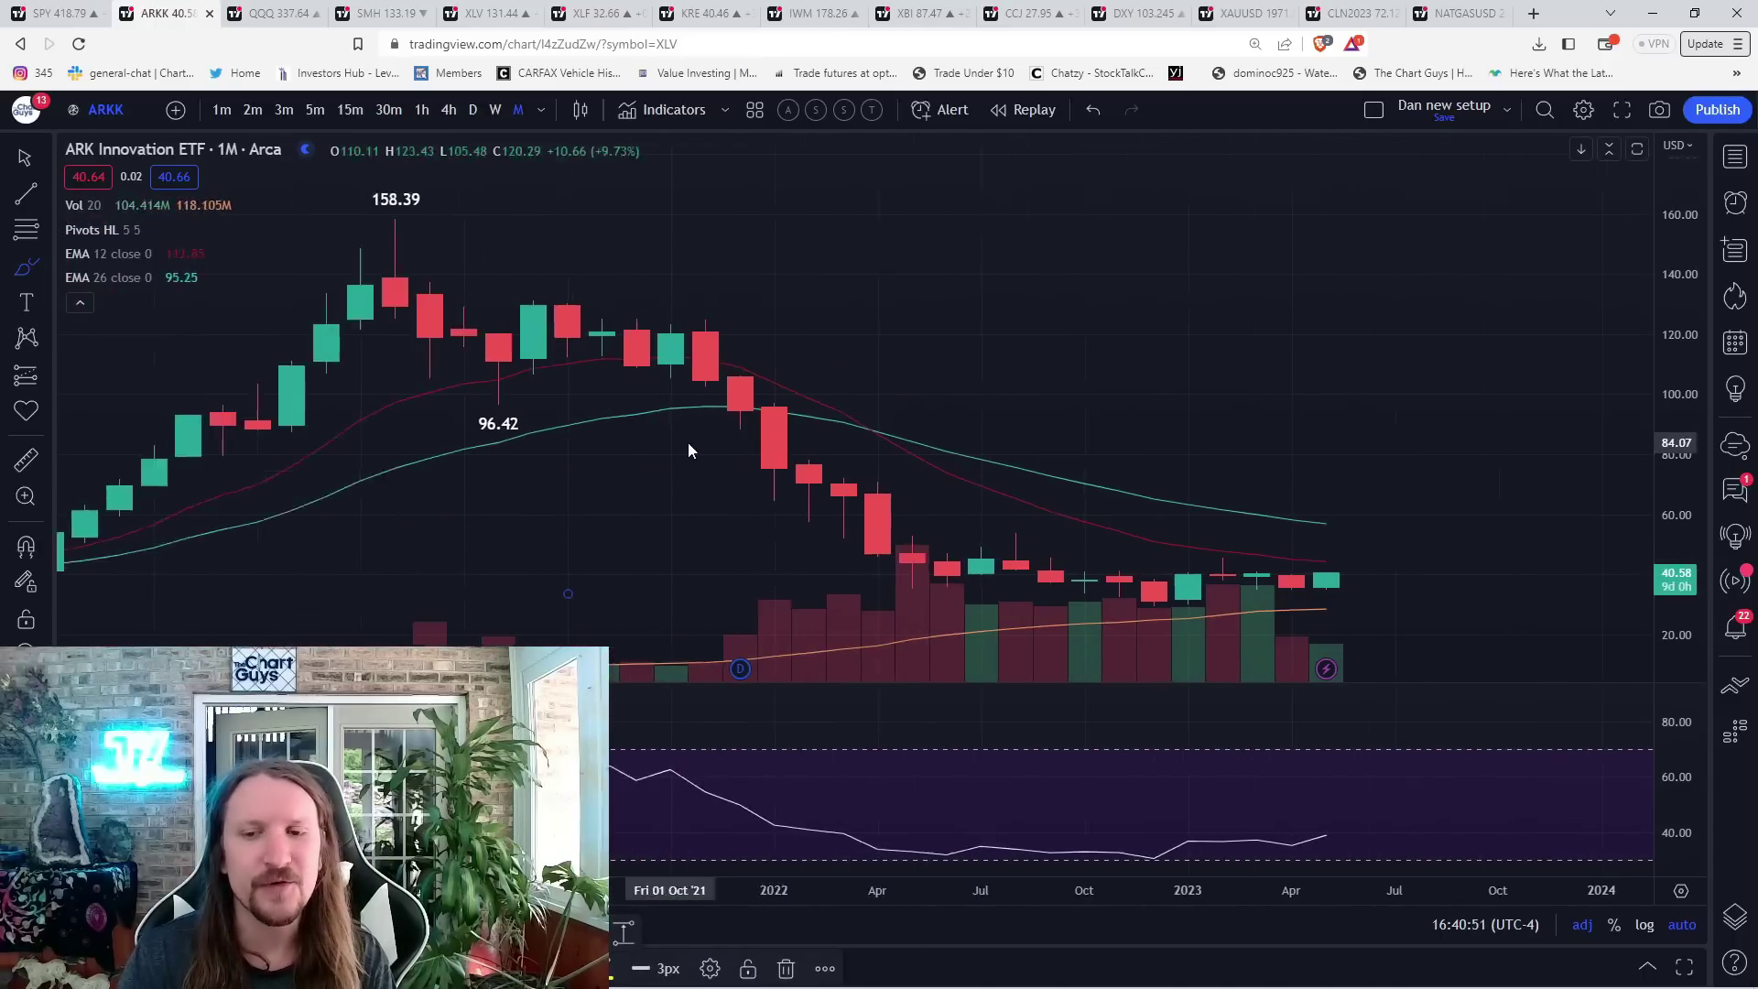
{"action": "scroll", "coordinate": [688, 442], "scroll_direction": "up", "scroll_amount": 3}
{"action": "scroll", "coordinate": [685, 469], "scroll_direction": "up", "scroll_amount": 3}
{"action": "mouse_move", "coordinate": [279, 473]}
{"action": "left_mouse_down"}
{"action": "mouse_move", "coordinate": [528, 515]}
{"action": "mouse_move", "coordinate": [763, 600]}
{"action": "mouse_move", "coordinate": [889, 529]}
{"action": "mouse_move", "coordinate": [1017, 584]}
{"action": "mouse_move", "coordinate": [1106, 563]}
{"action": "mouse_move", "coordinate": [1135, 506]}
{"action": "left_mouse_up"}
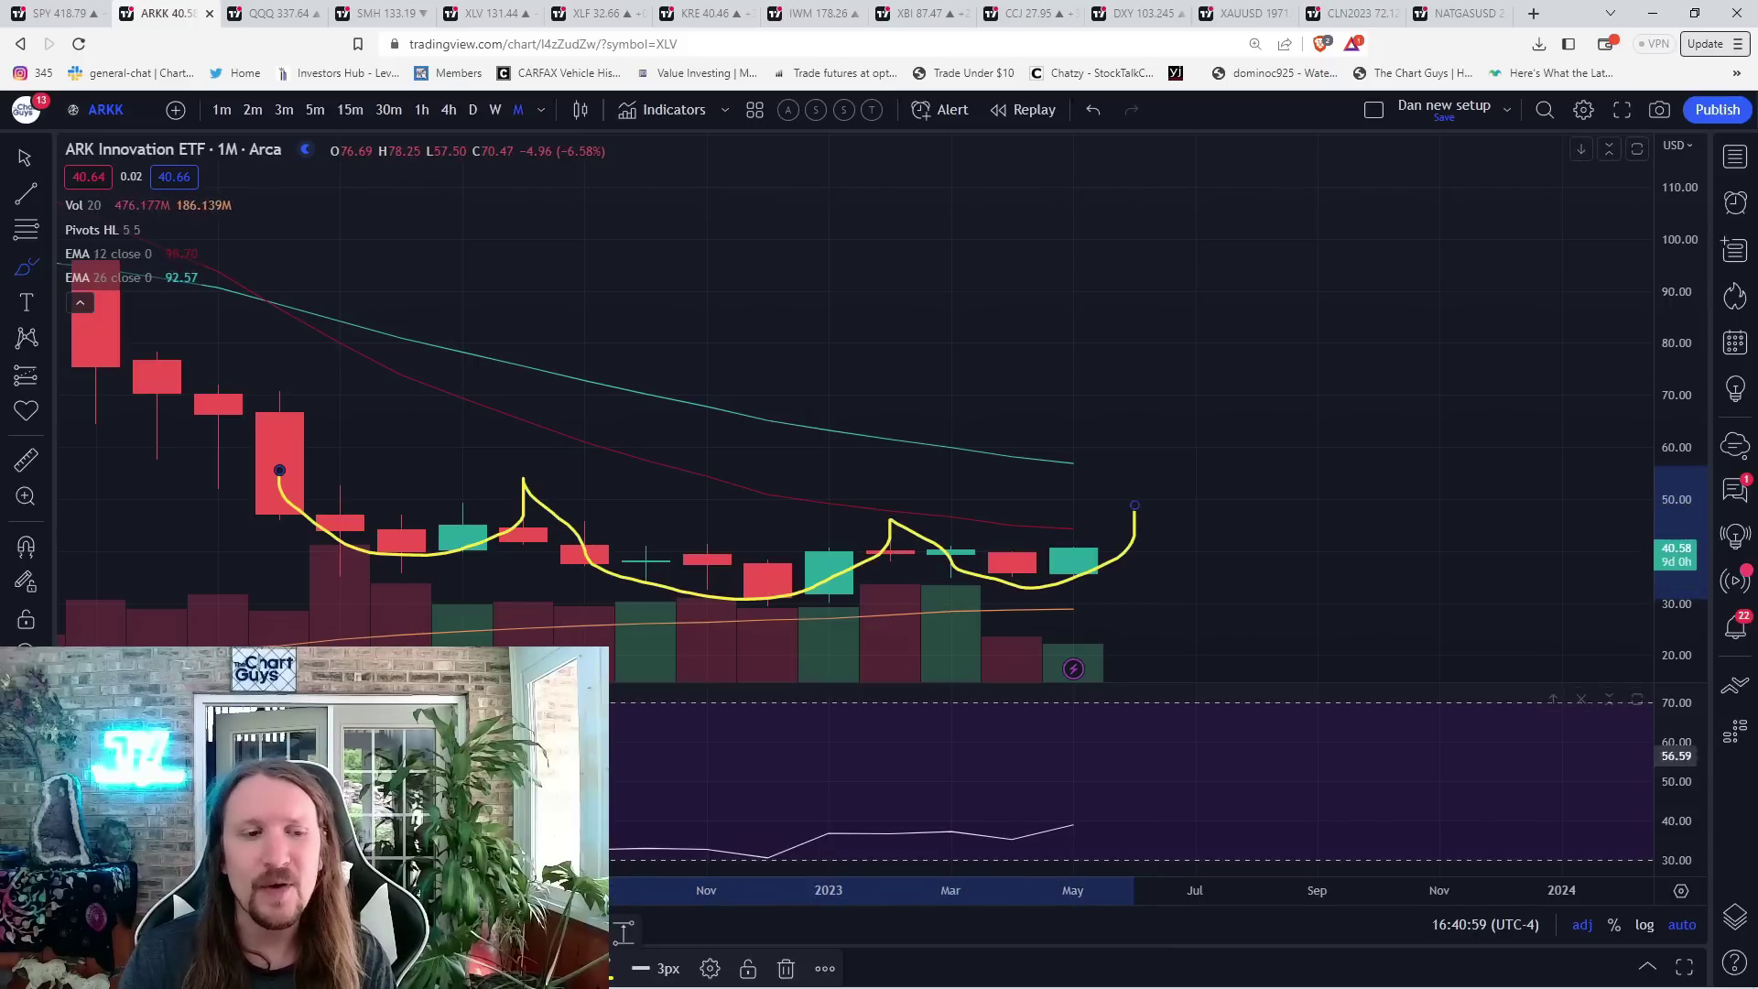
{"action": "key", "text": "Delete"}
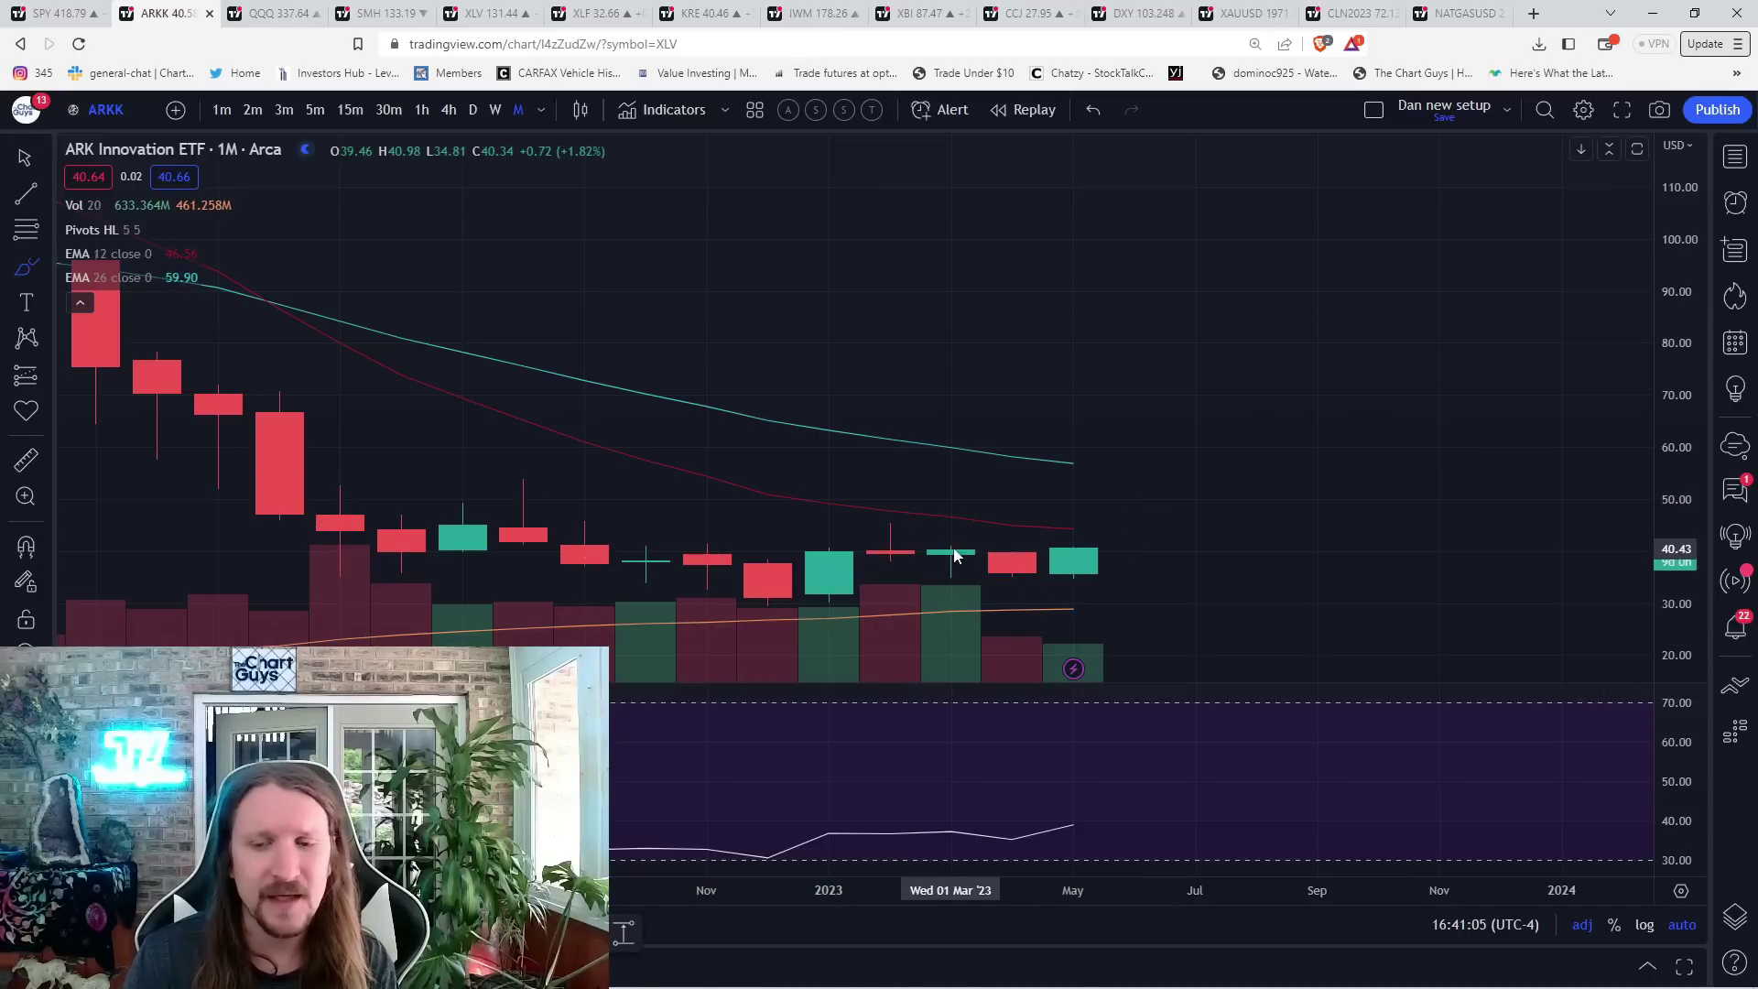
- Sketch yellow downward lines on ARKK's hourly and daily charts, undo them, ending on daily
{"action": "left_click", "coordinate": [472, 110]}
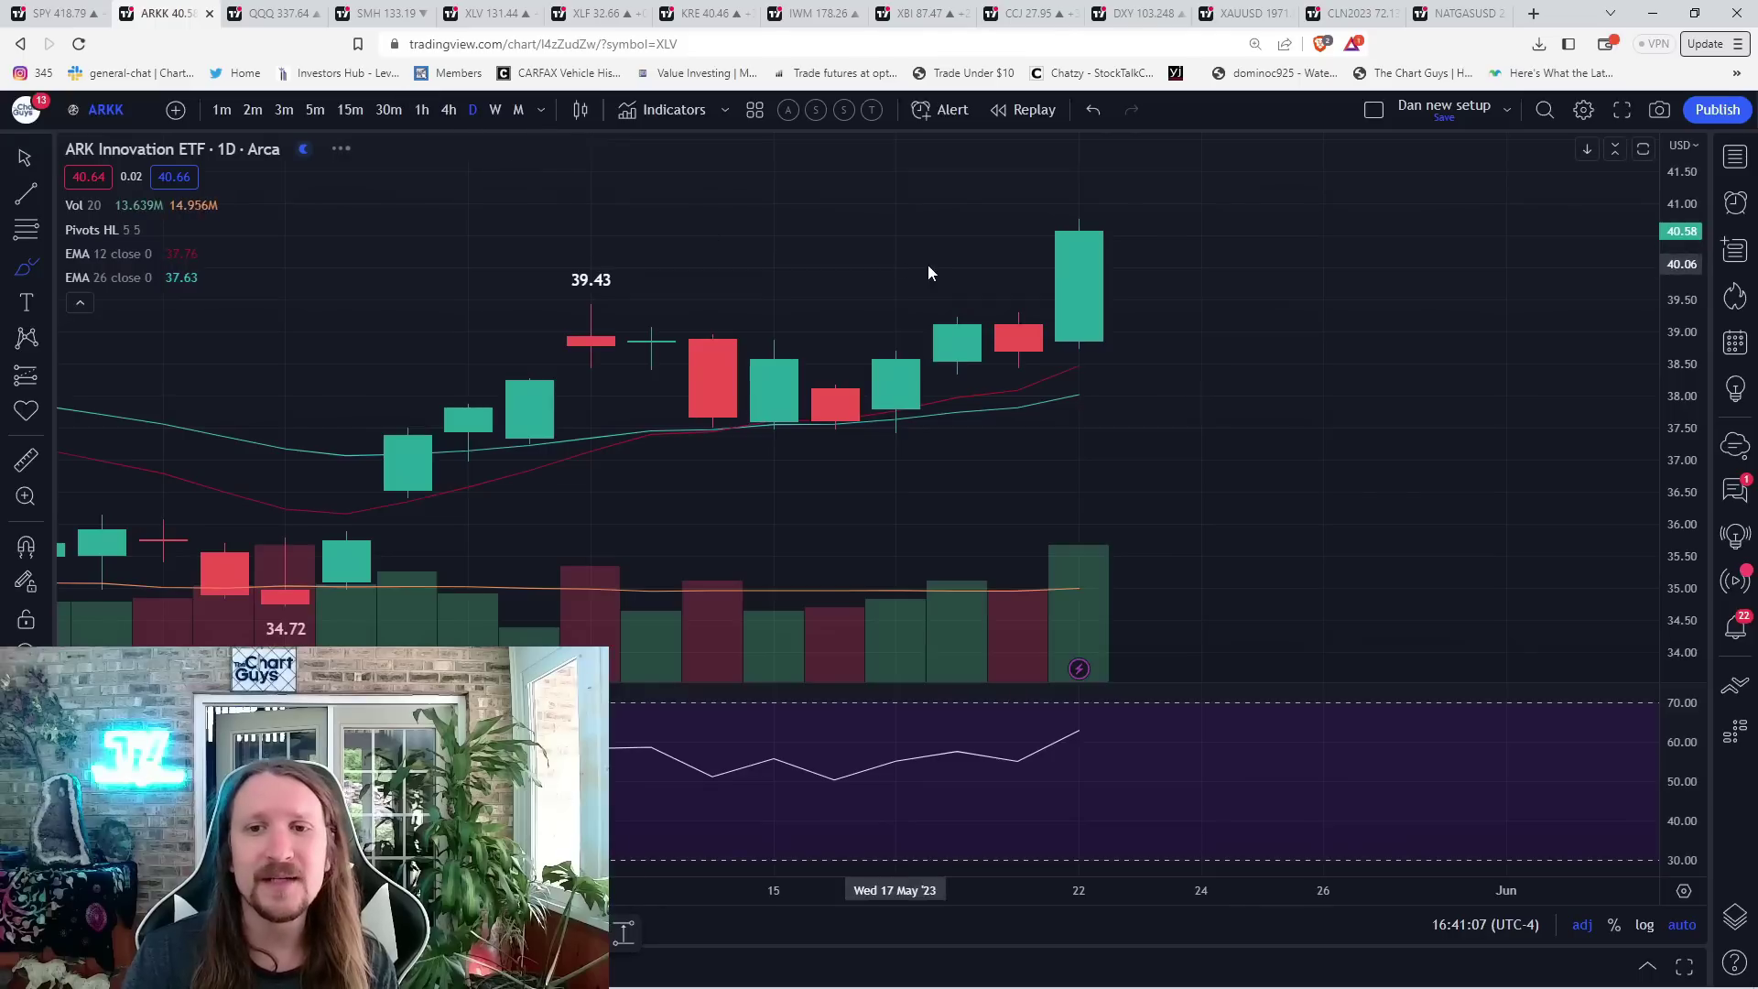
{"action": "scroll", "coordinate": [927, 265], "scroll_direction": "down", "scroll_amount": 1}
{"action": "scroll", "coordinate": [935, 264], "scroll_direction": "down", "scroll_amount": 1}
{"action": "scroll", "coordinate": [936, 265], "scroll_direction": "down", "scroll_amount": 1}
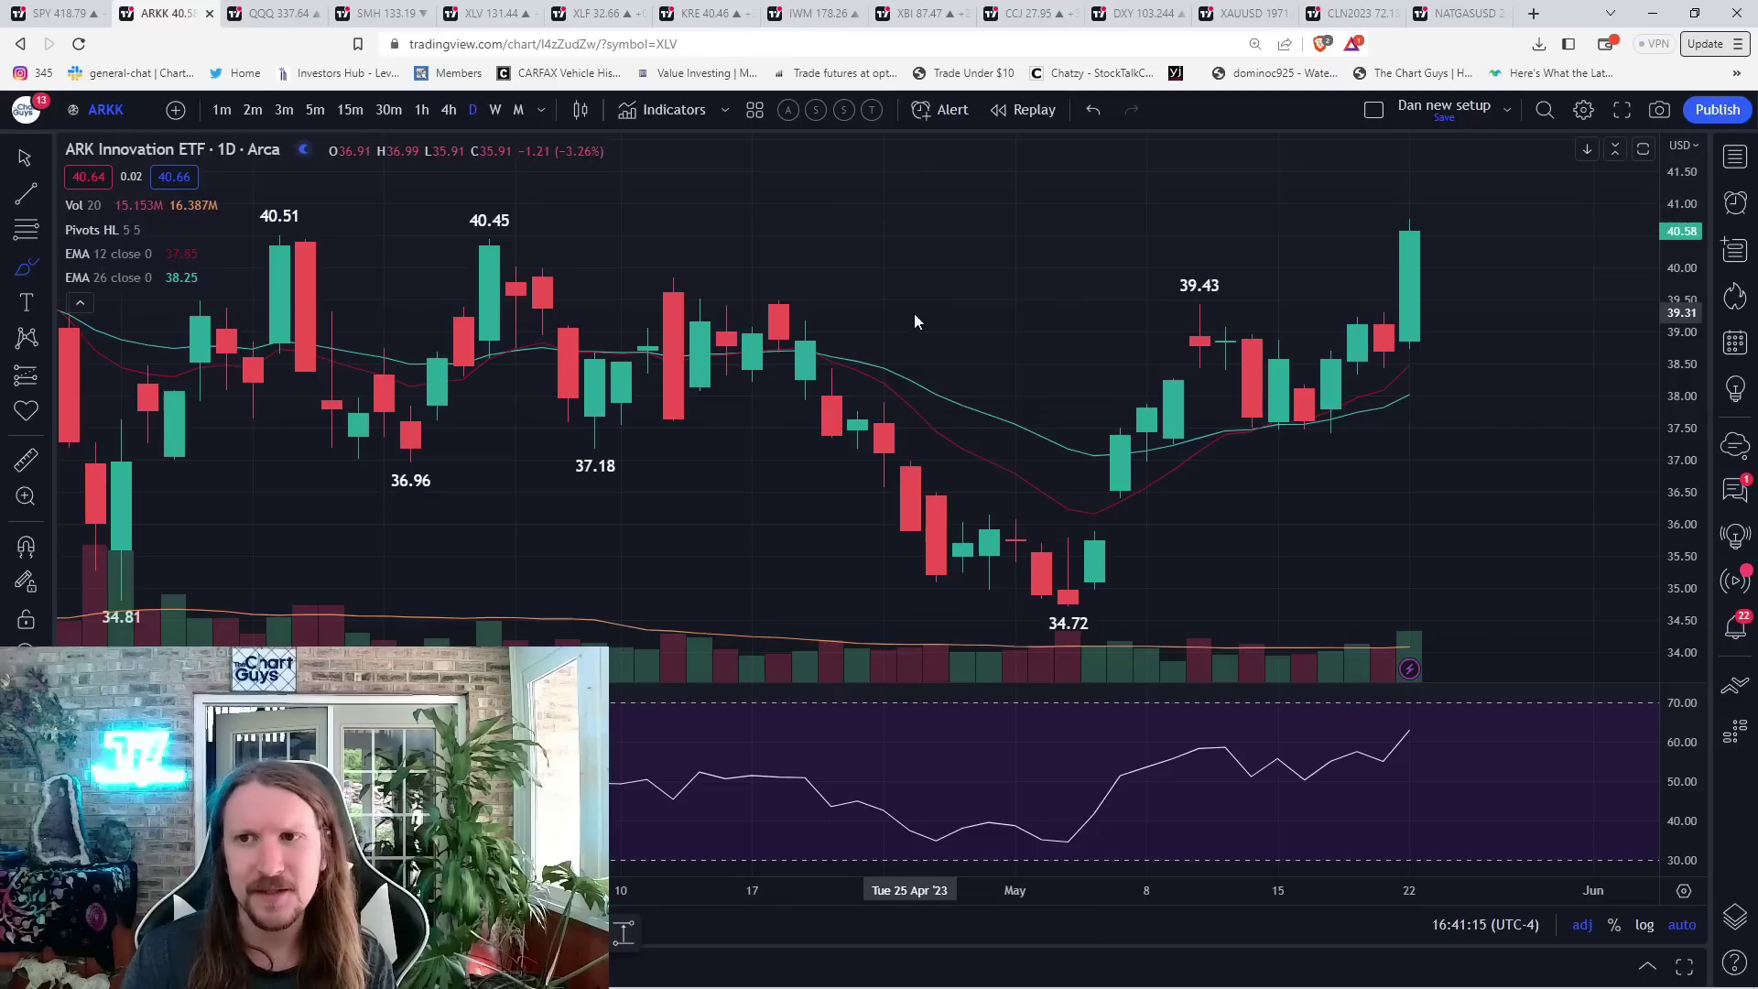
{"action": "left_click", "coordinate": [421, 108]}
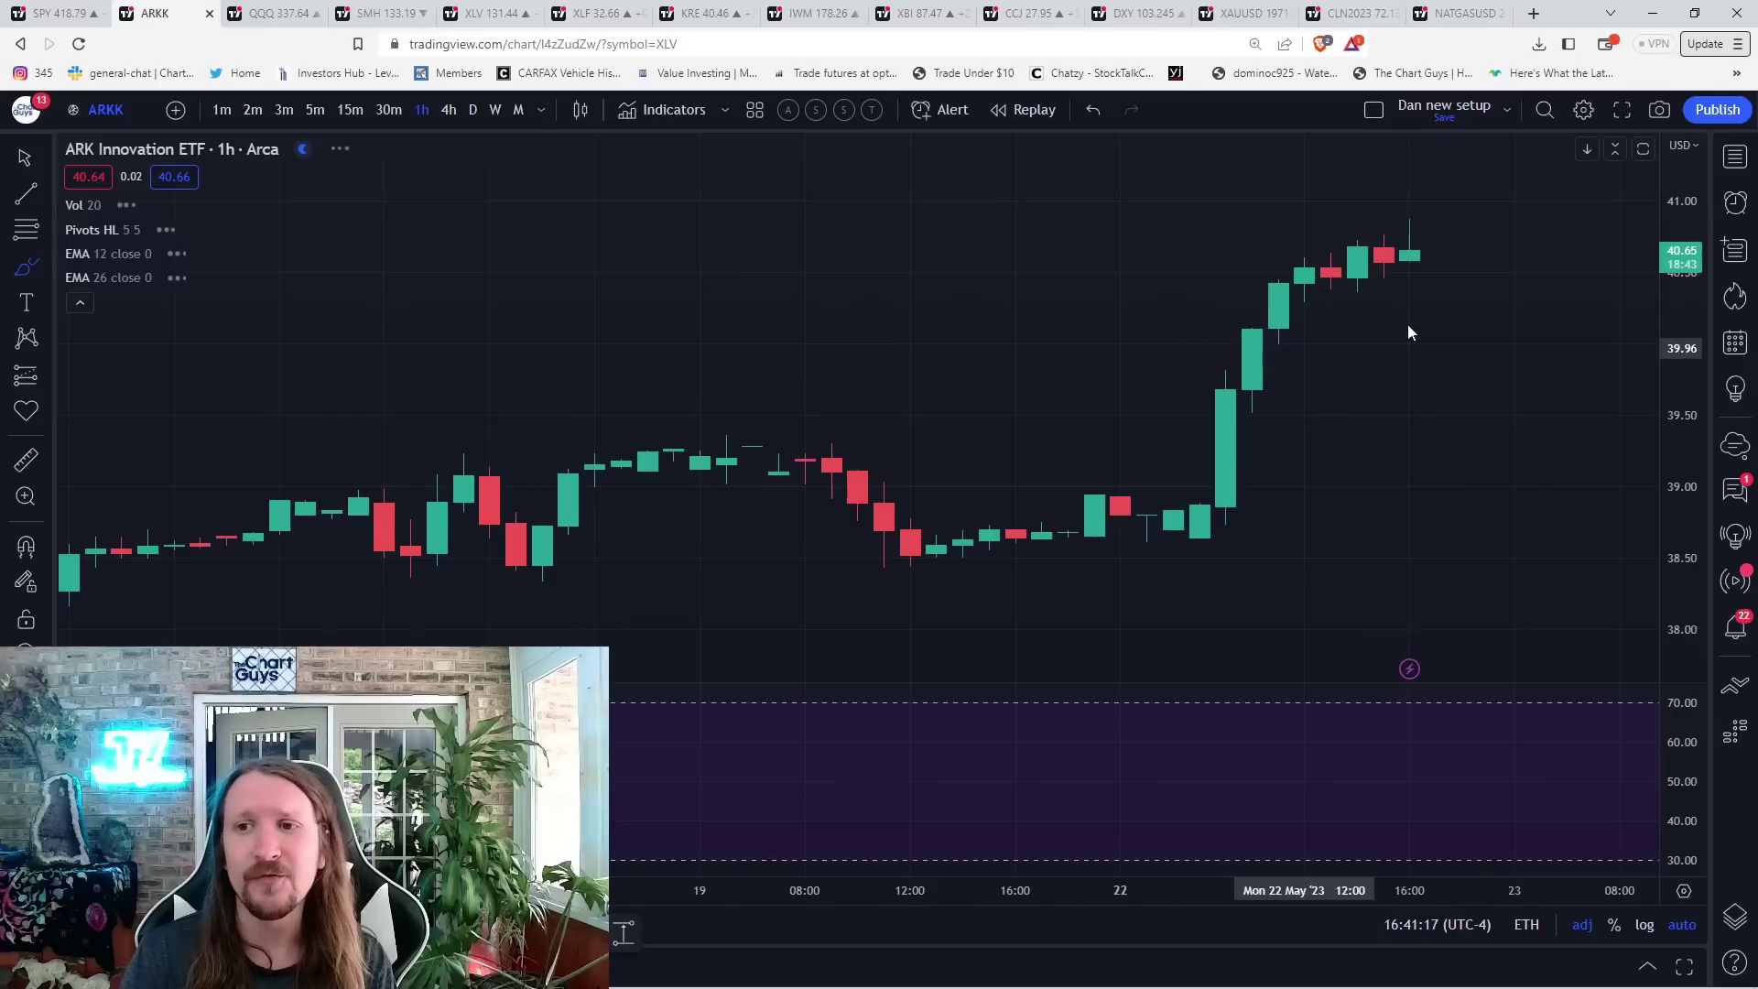
{"action": "left_click_drag", "start_coordinate": [1411, 255], "coordinate": [1511, 355]}
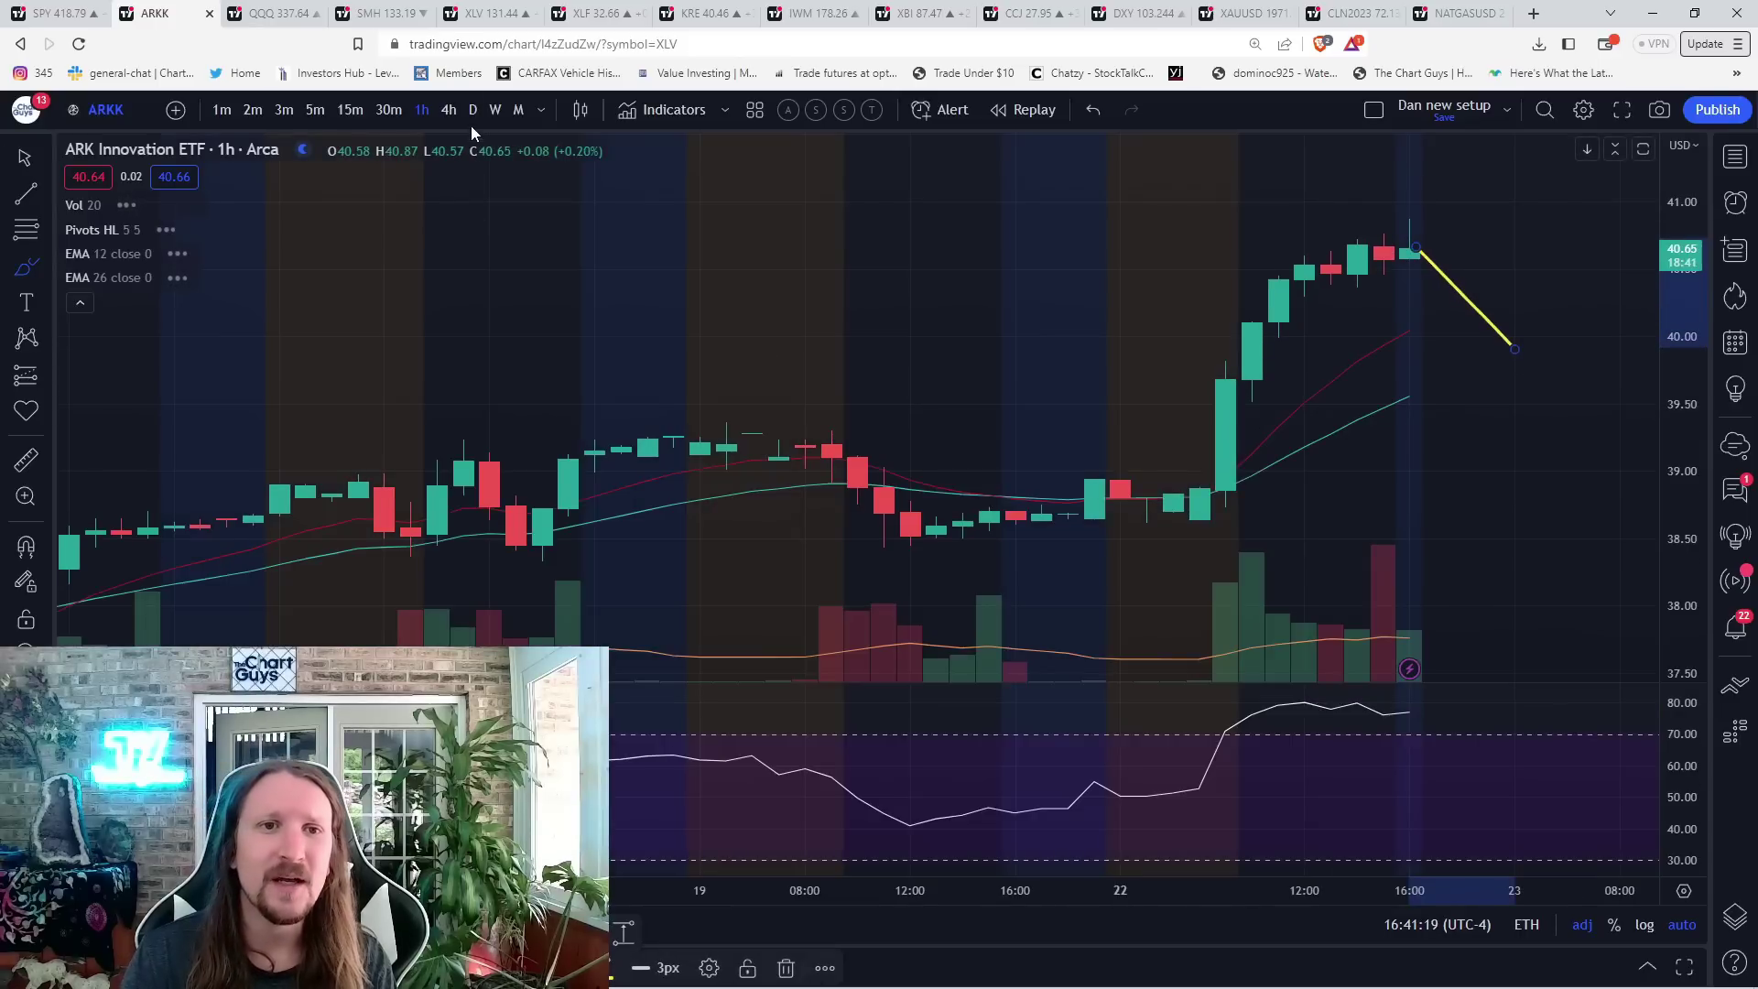
{"action": "left_click", "coordinate": [471, 108]}
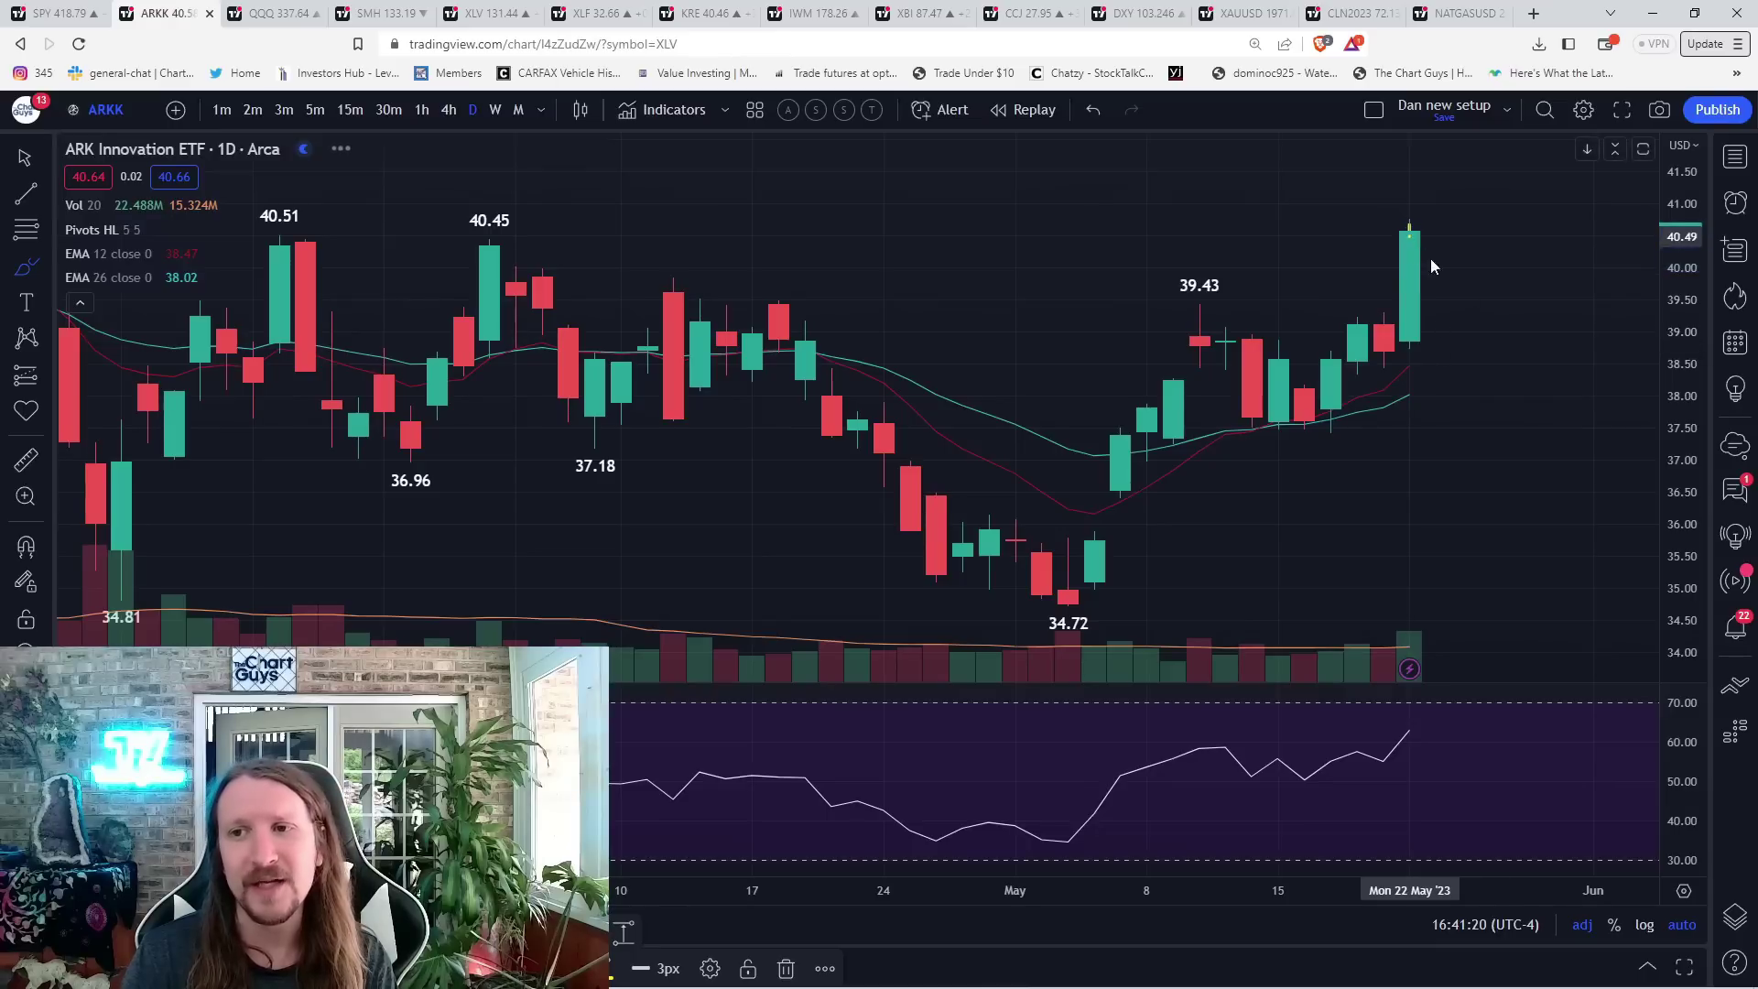
{"action": "left_click_drag", "start_coordinate": [1411, 236], "coordinate": [1487, 299]}
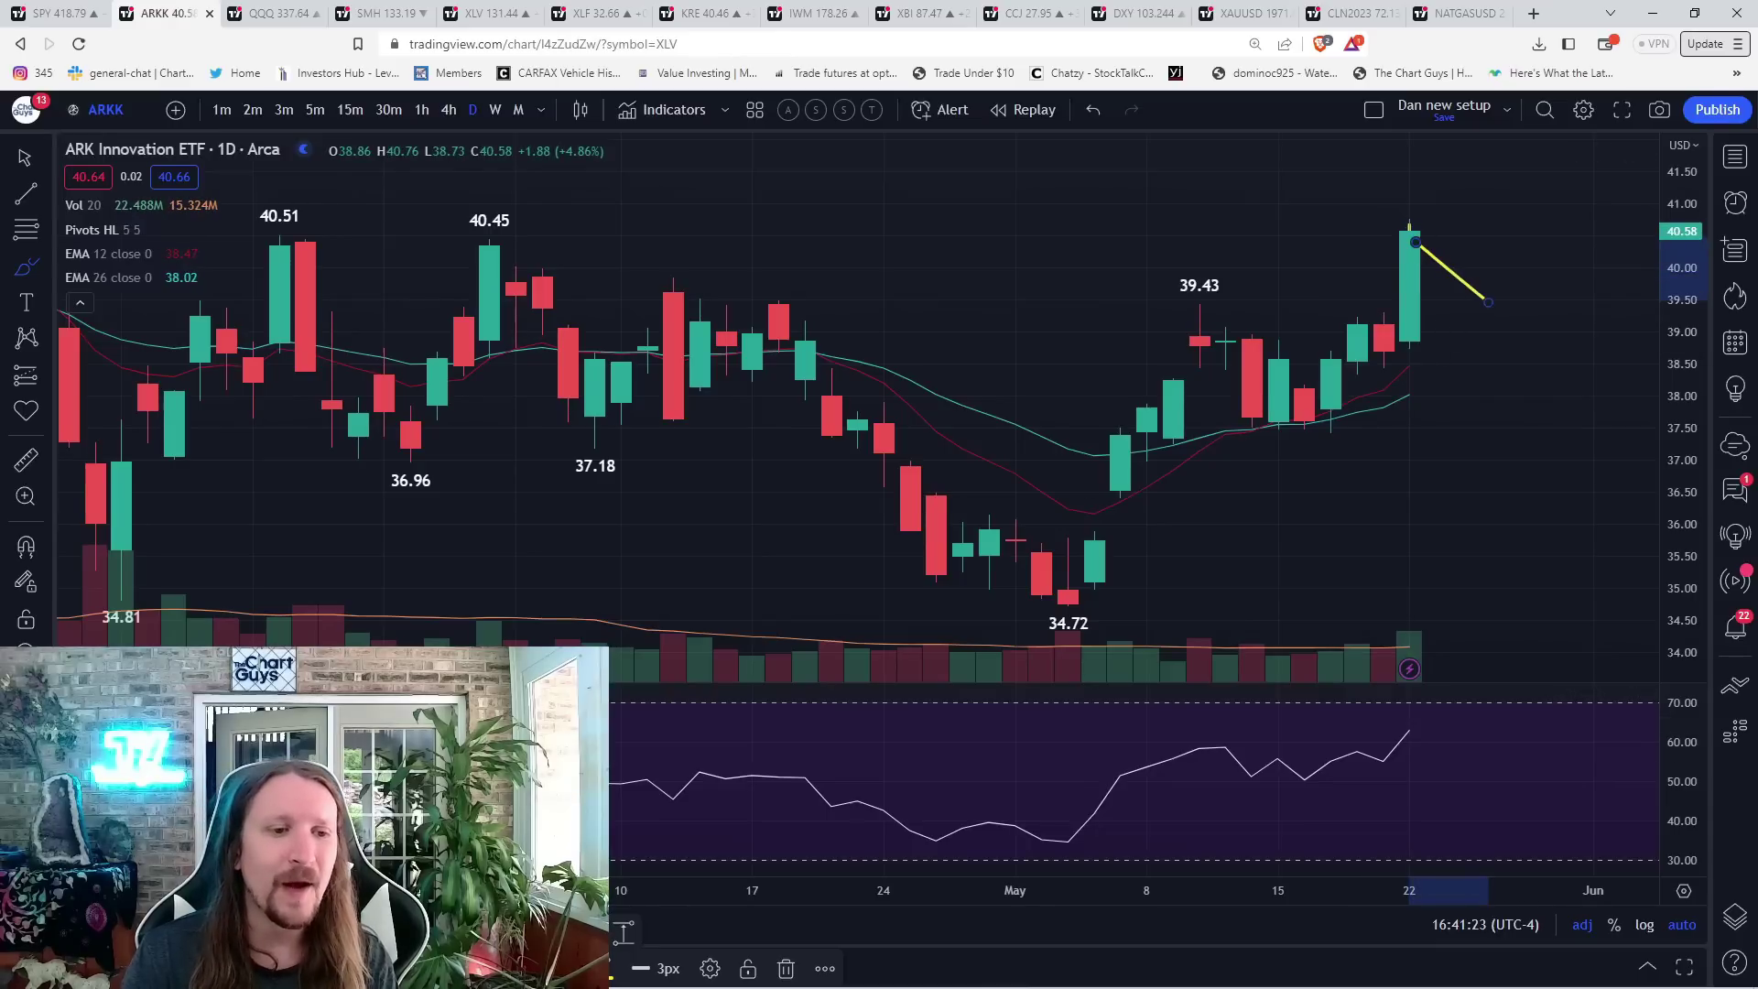
{"action": "key", "text": "ctrl+z"}
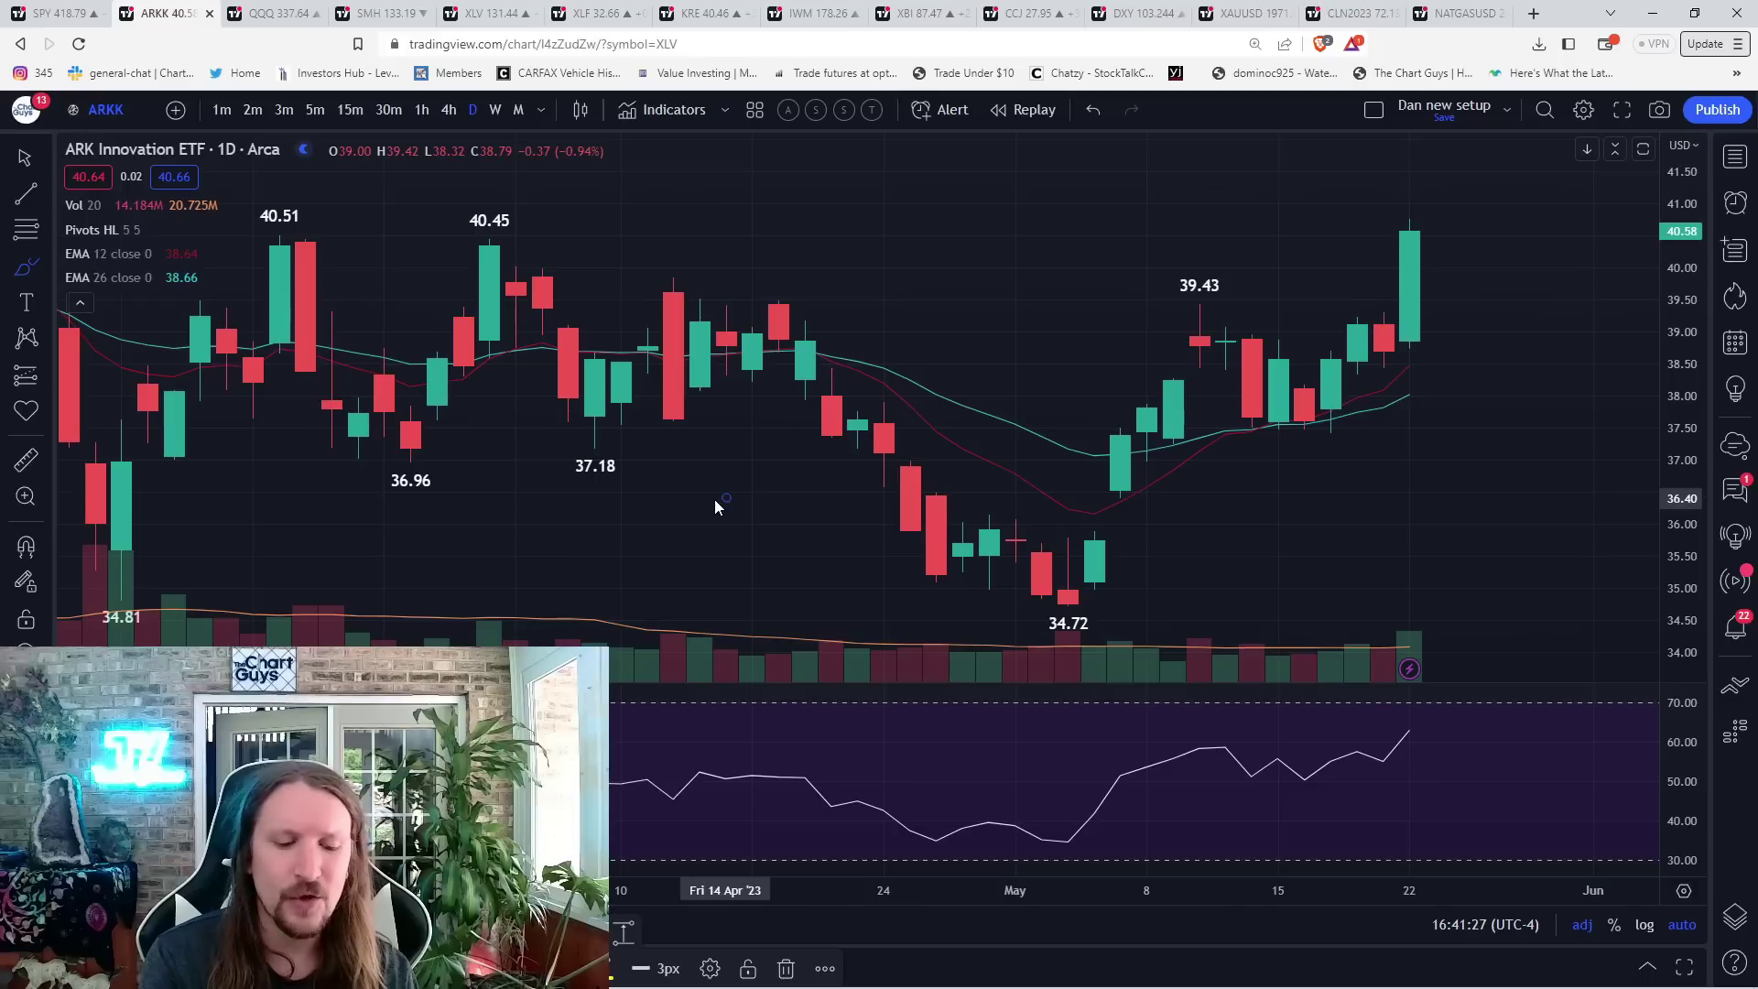
{"action": "type", "text": "NIO"}
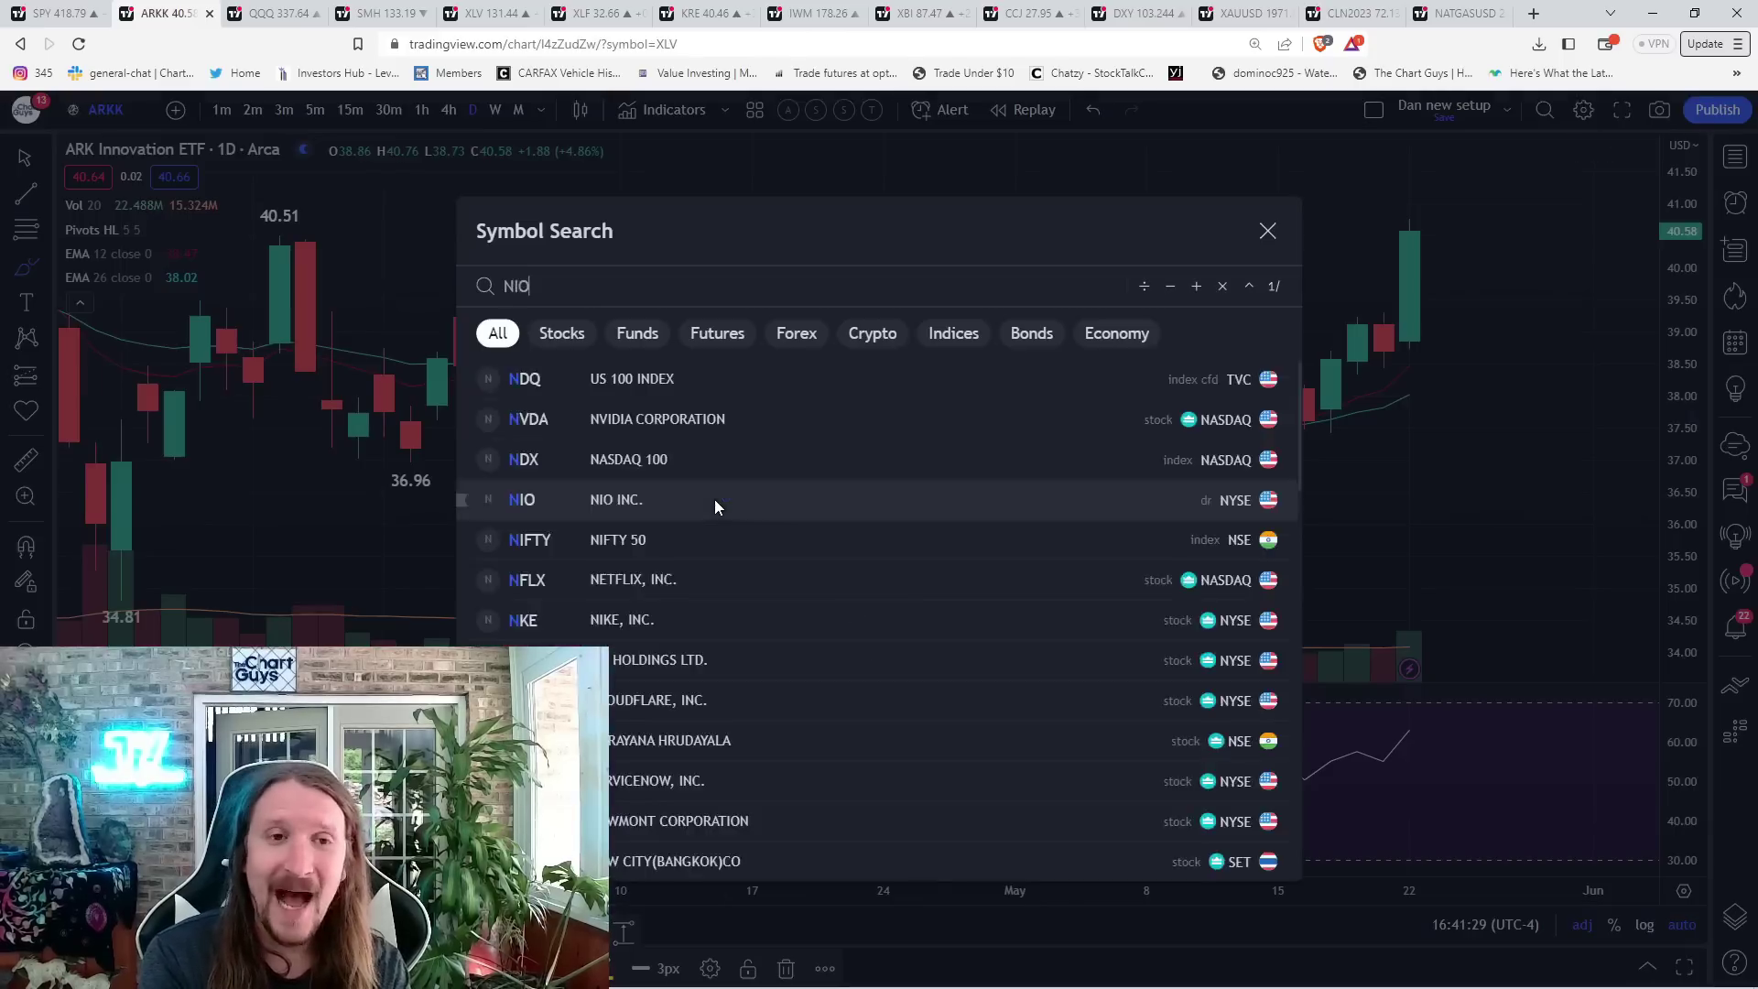
- Load NIO and trace a yellow price path from the 10.03 high through the 7.33 low
{"action": "key", "text": "Return"}
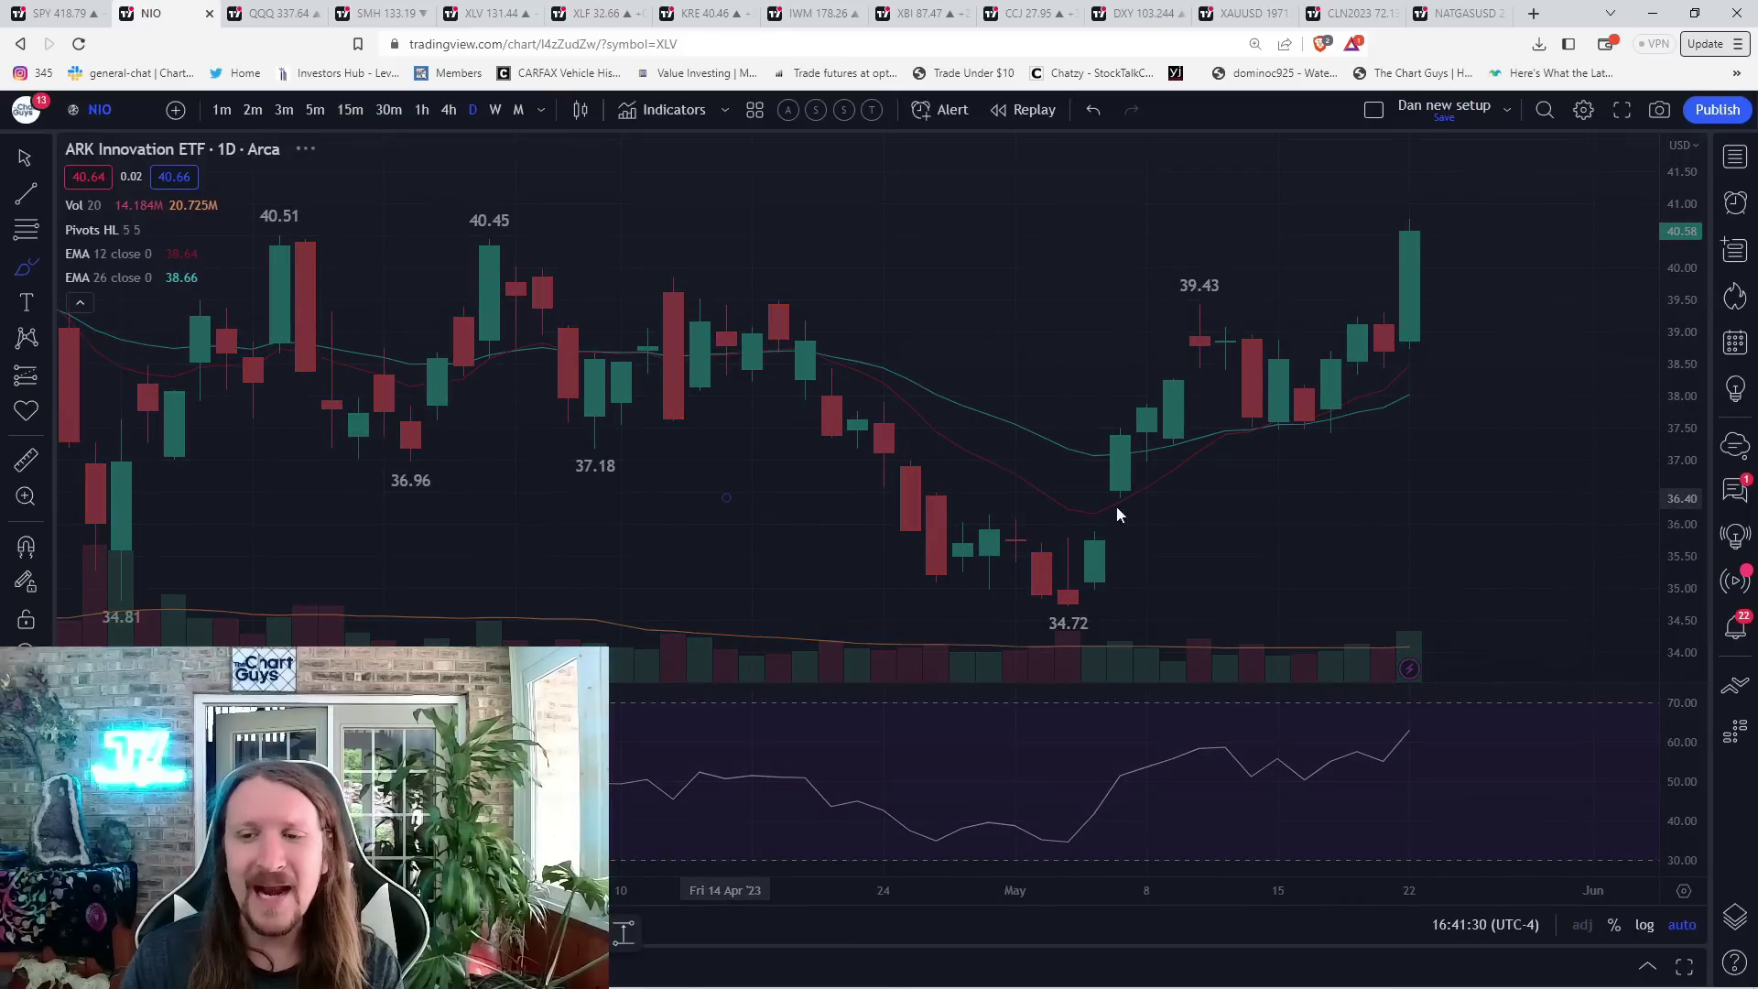
{"action": "left_click", "coordinate": [26, 266]}
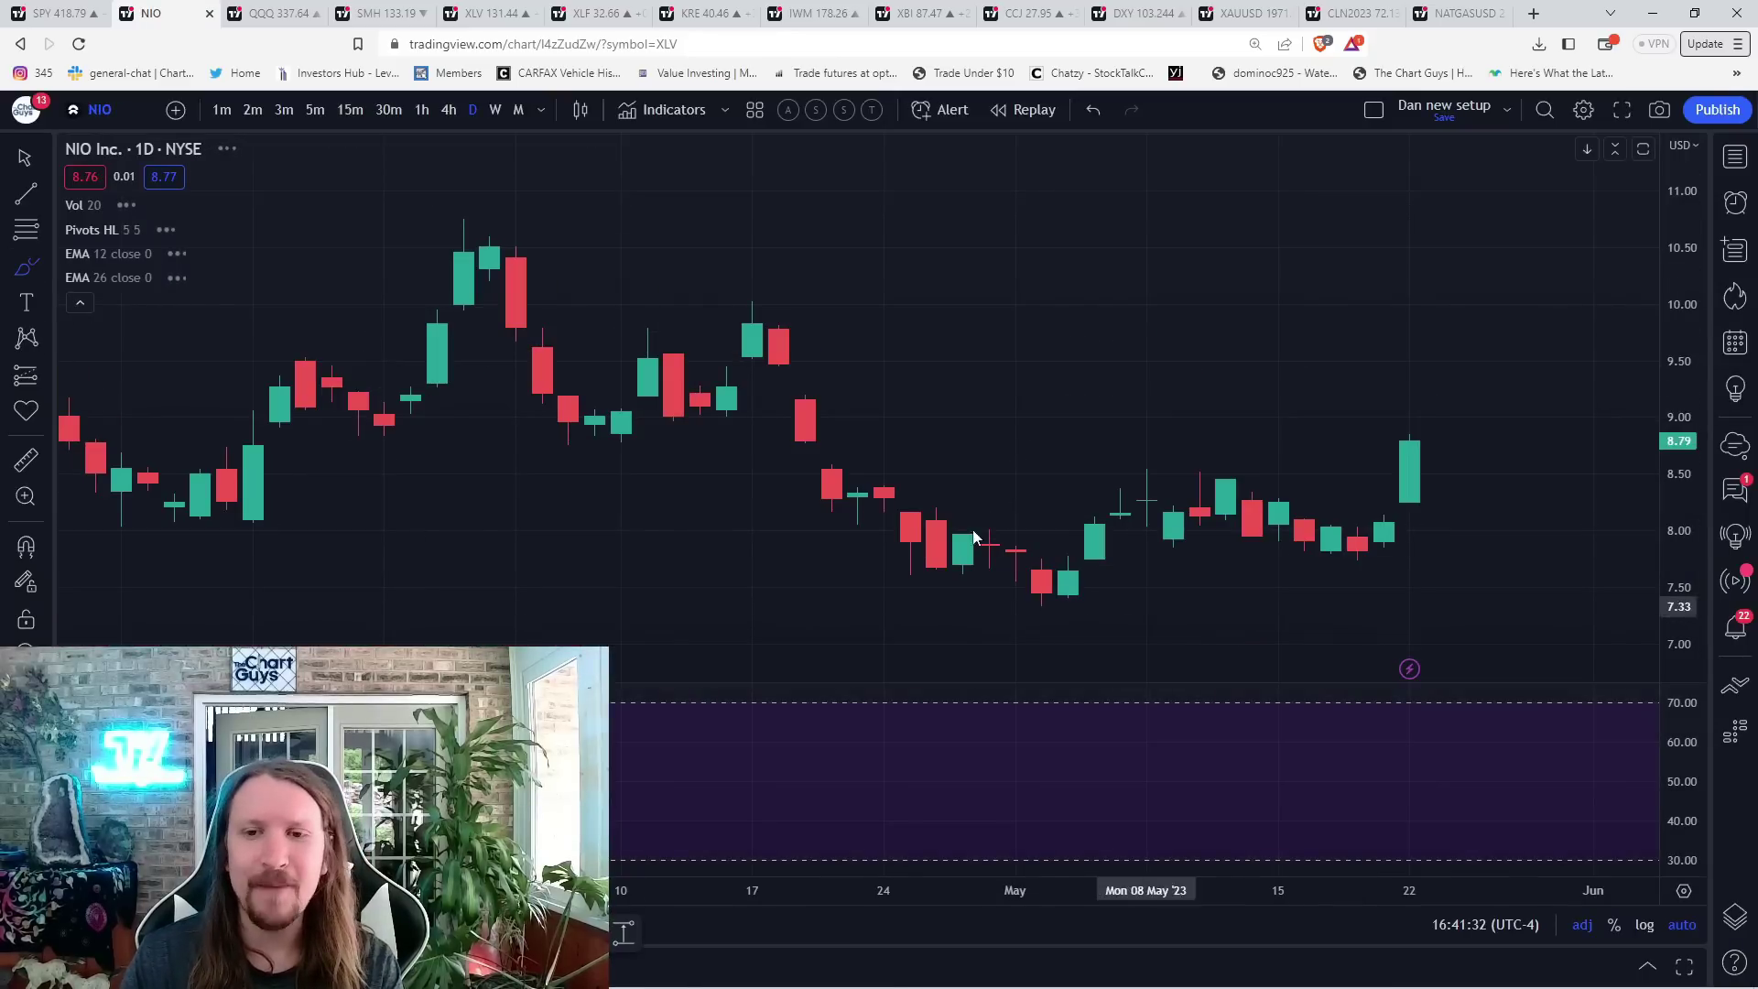
{"action": "left_click_drag", "start_coordinate": [780, 343], "coordinate": [962, 549]}
{"action": "mouse_move", "coordinate": [1046, 627]}
{"action": "left_mouse_down"}
{"action": "mouse_move", "coordinate": [1089, 559]}
{"action": "mouse_move", "coordinate": [1182, 482]}
{"action": "mouse_move", "coordinate": [1324, 566]}
{"action": "mouse_move", "coordinate": [1409, 445]}
{"action": "left_mouse_up"}
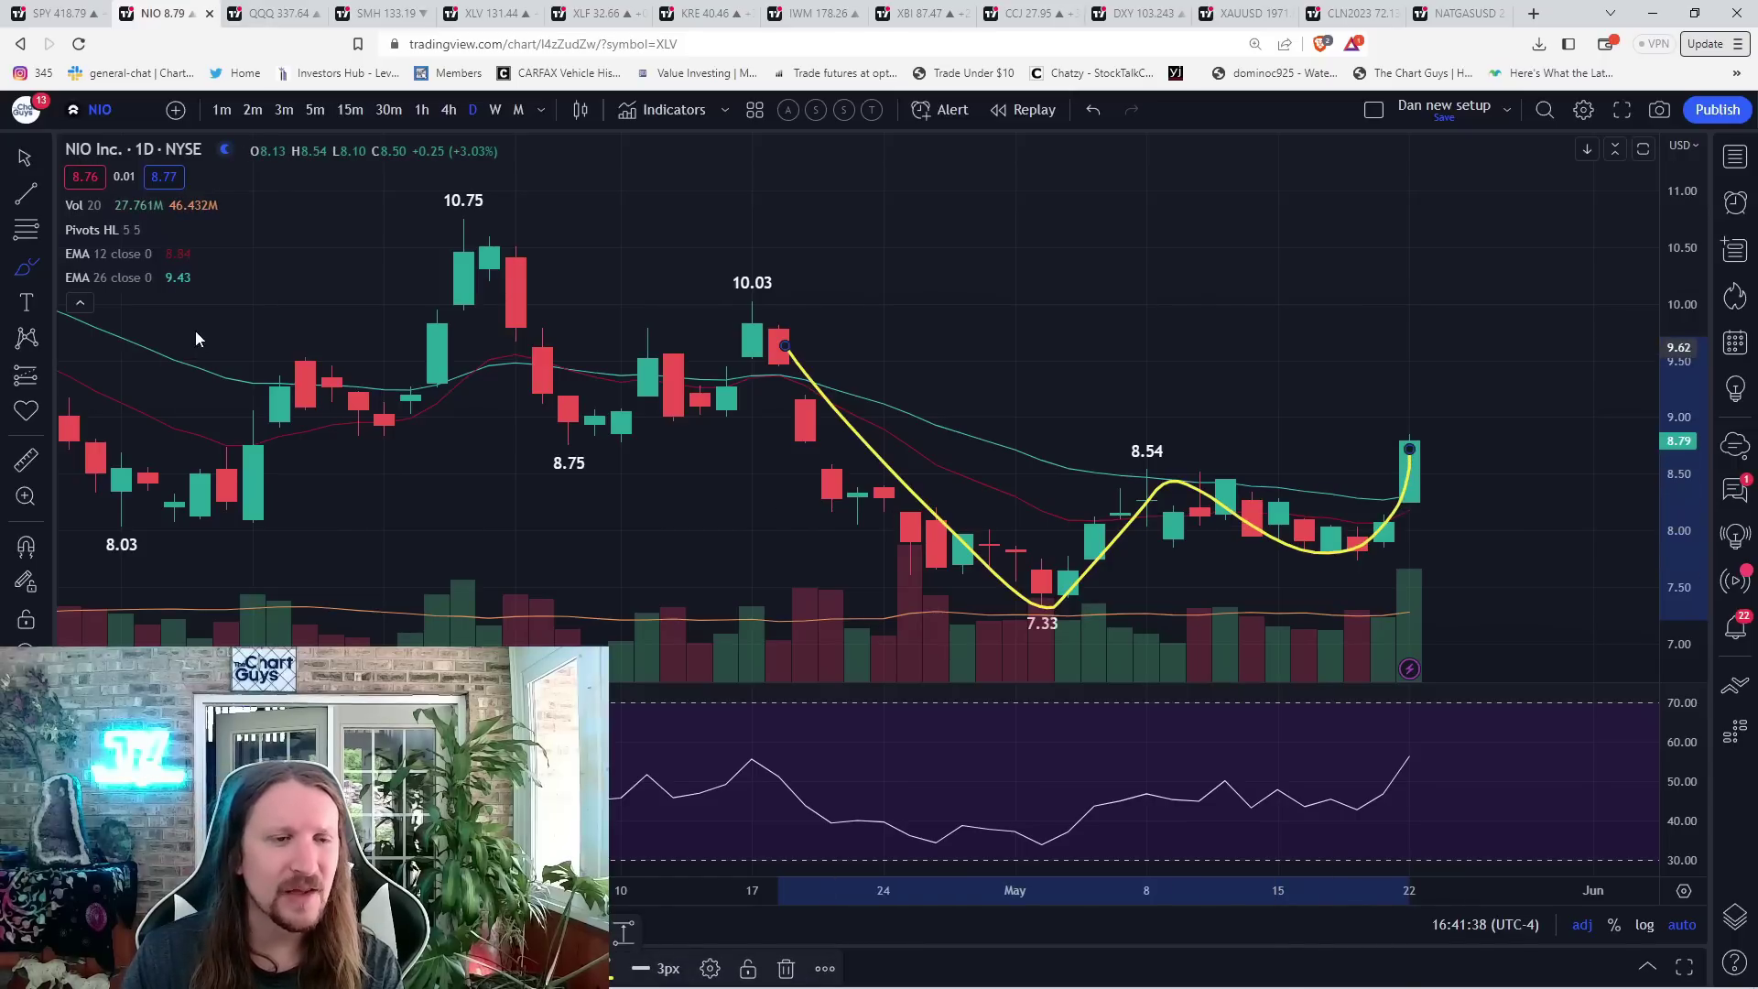
- Mark a short stroke on NIO's 15-minute chart, clear the drawings, and return to daily
{"action": "left_click", "coordinate": [348, 110]}
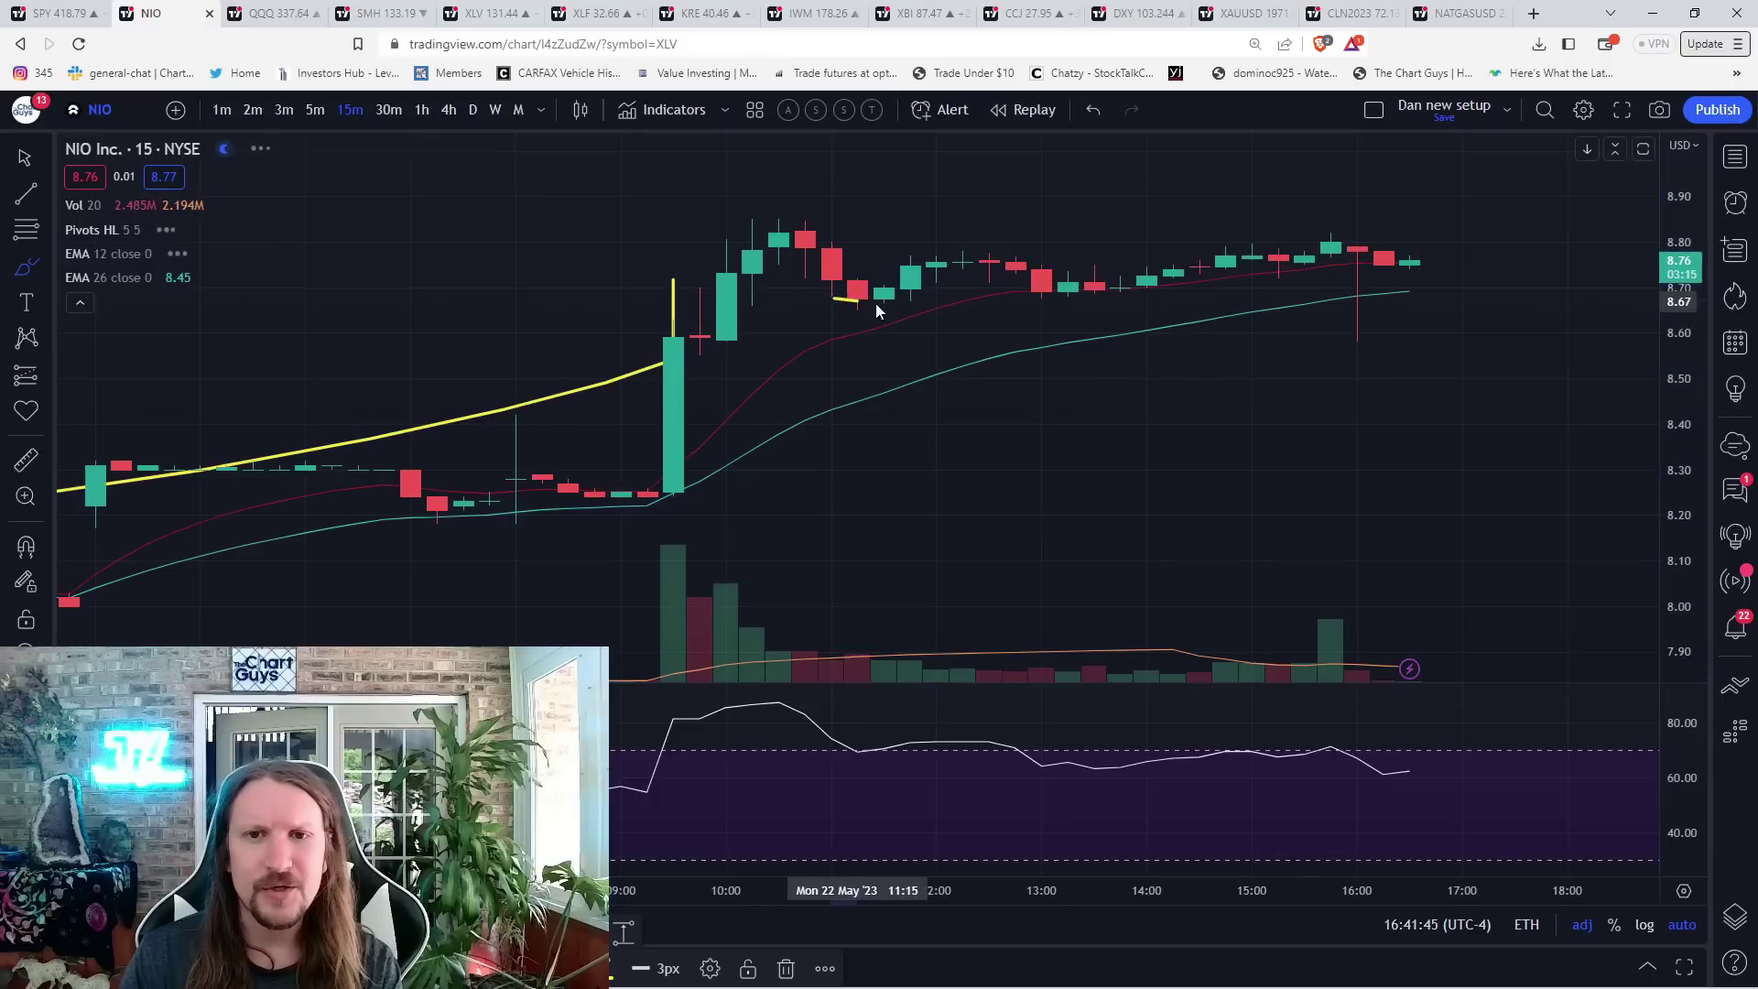
{"action": "left_click_drag", "start_coordinate": [875, 303], "coordinate": [909, 305]}
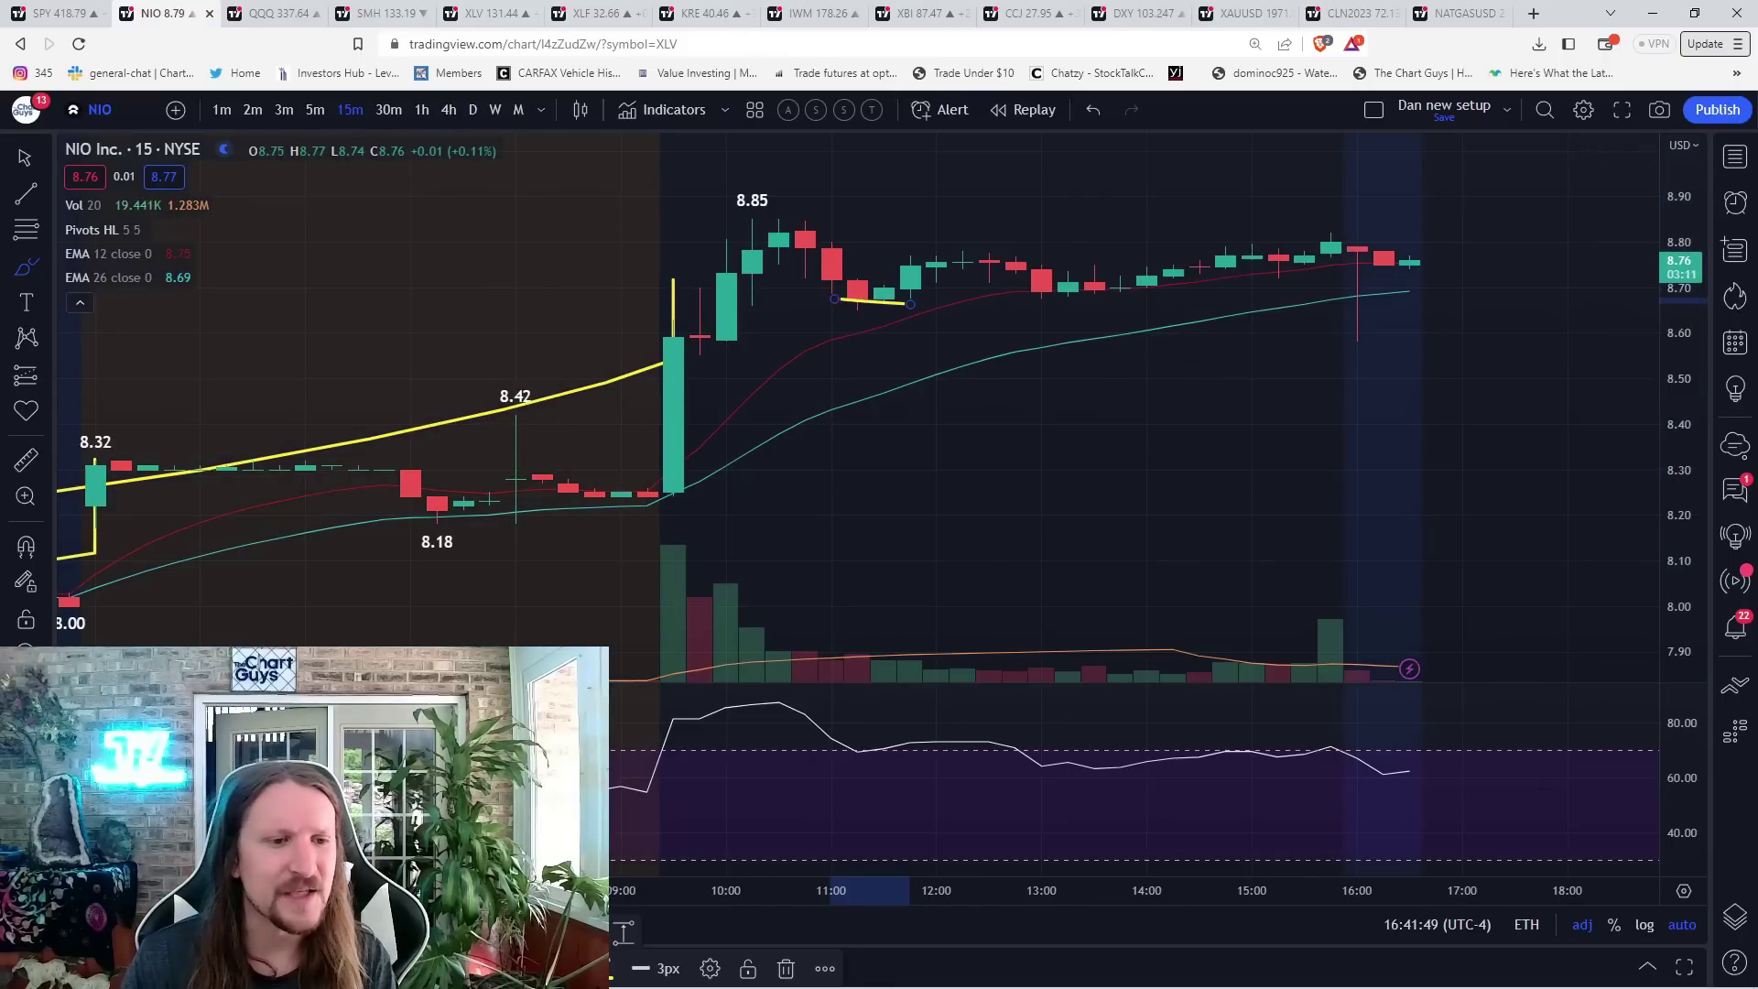
{"action": "key", "text": "Delete"}
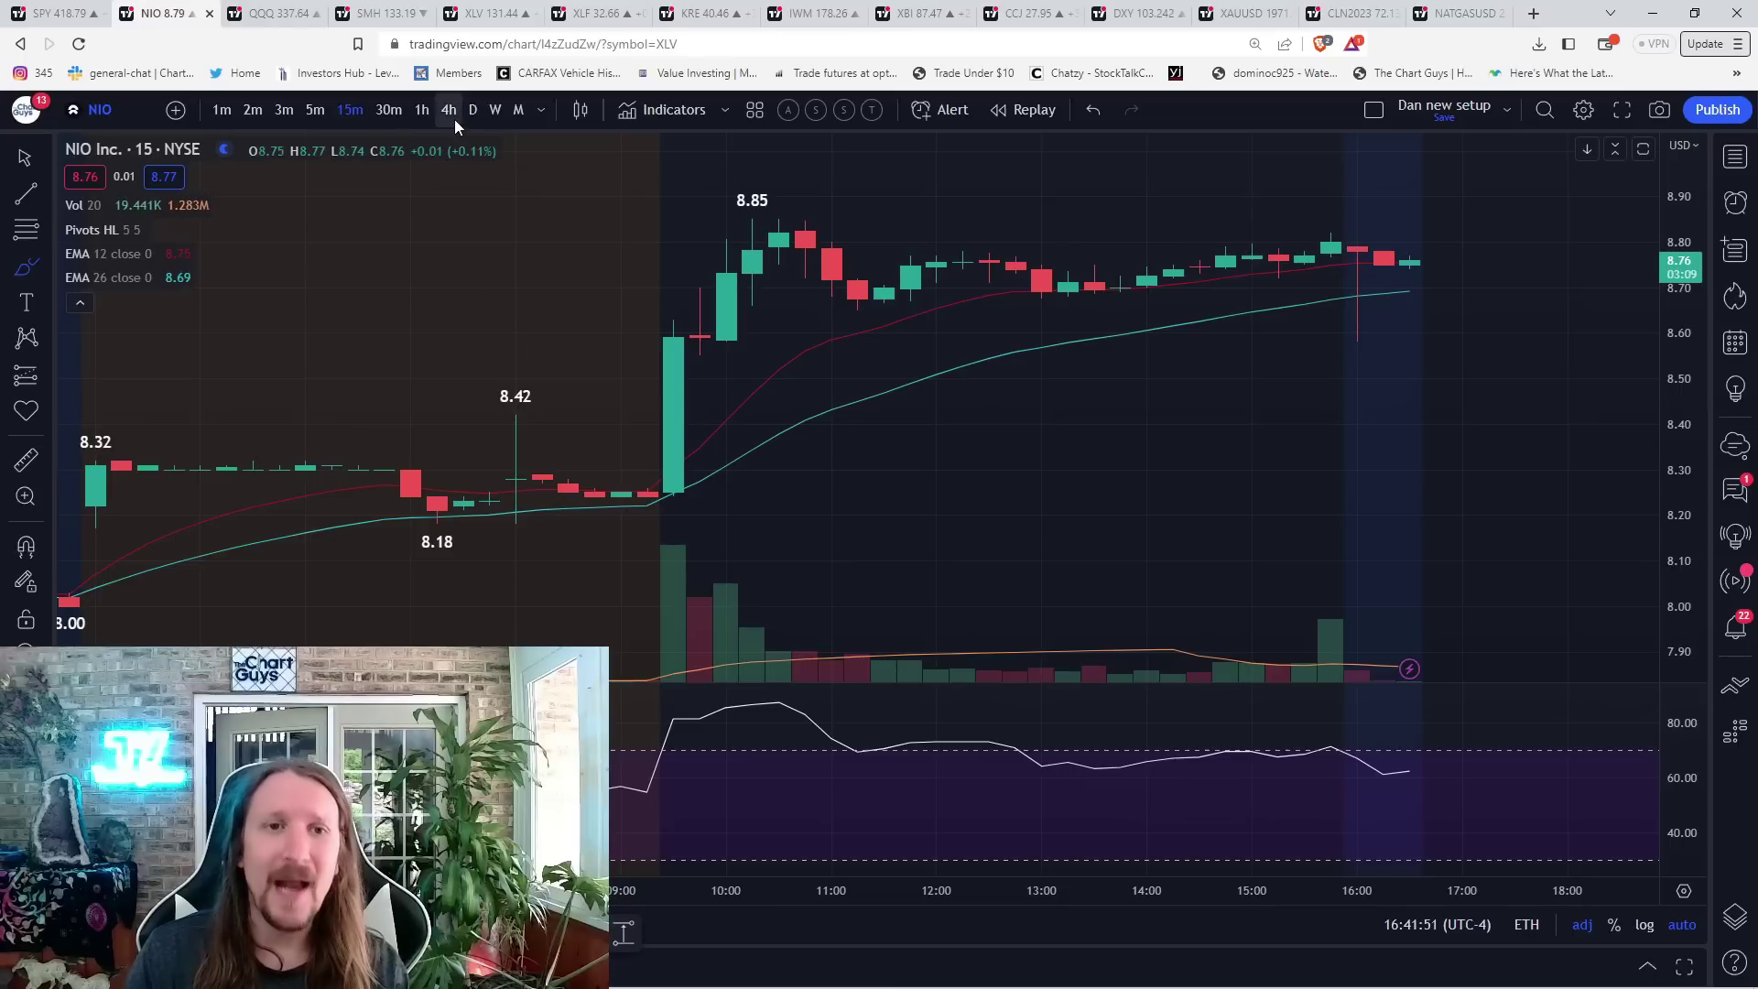
{"action": "left_click", "coordinate": [468, 114]}
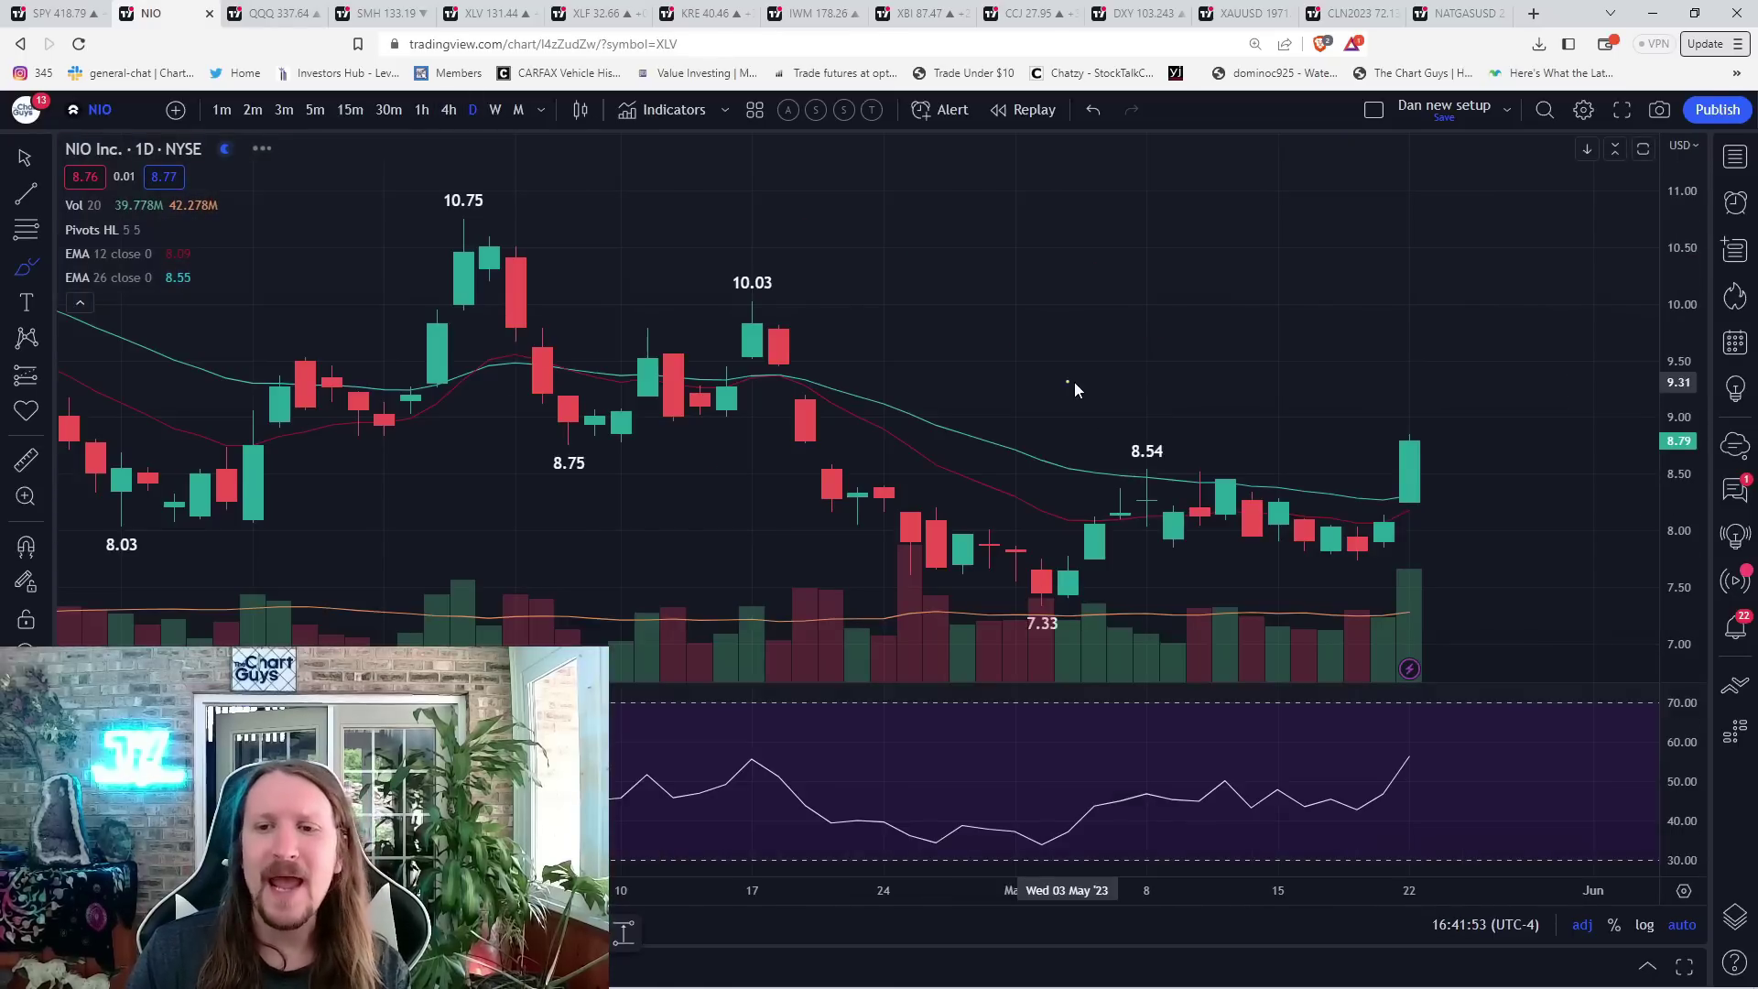
{"action": "type", "text": "BIGC"}
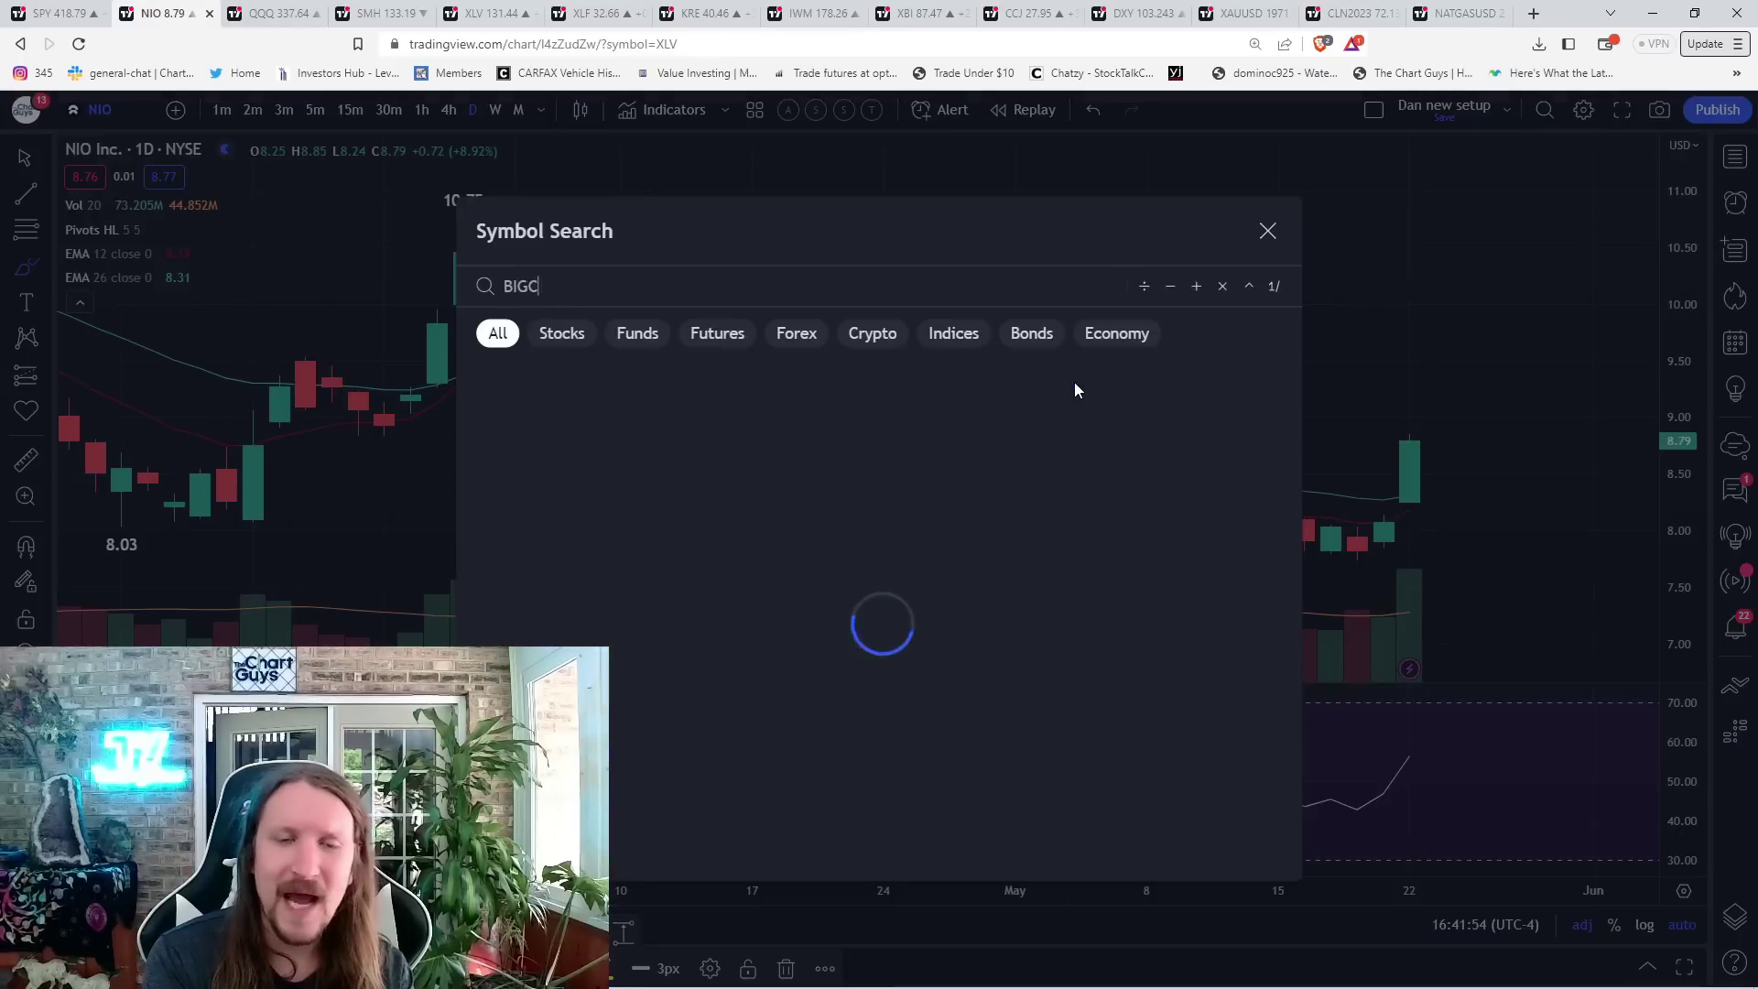
- Load BIGC, then Canopy Growth (CGC), and start an annotation on the CGC chart
{"action": "key", "text": "Return"}
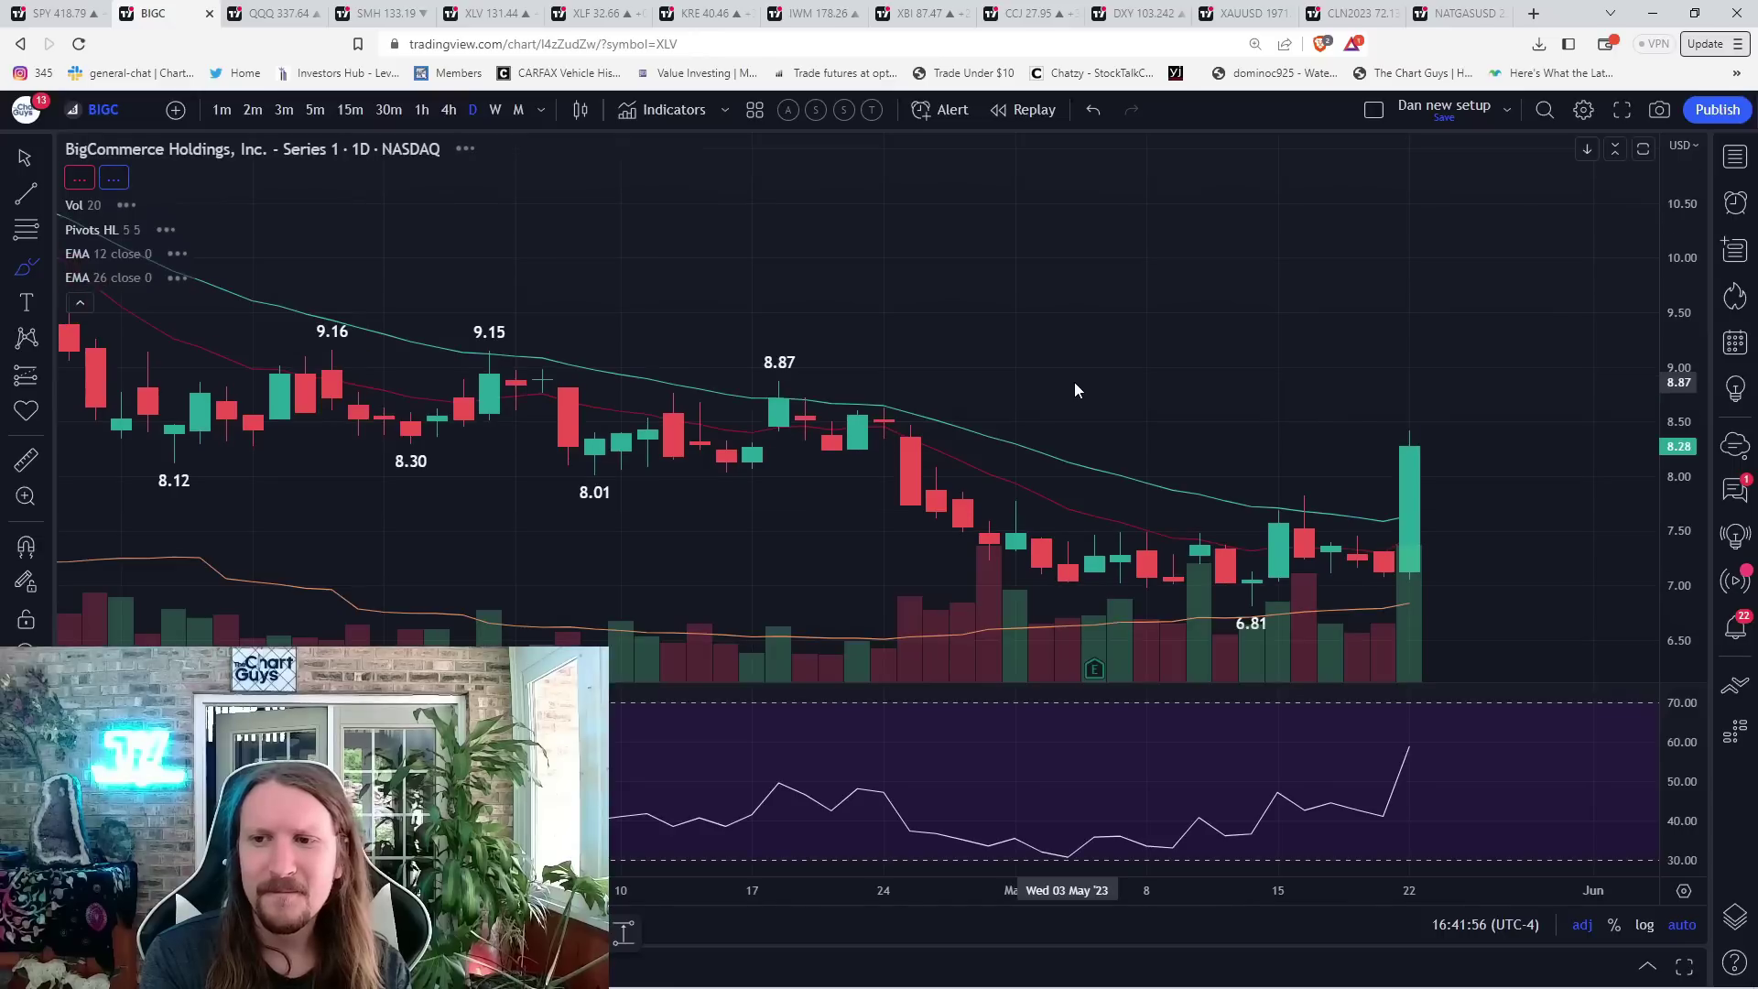
{"action": "scroll", "coordinate": [1097, 413], "scroll_direction": "down", "scroll_amount": 6}
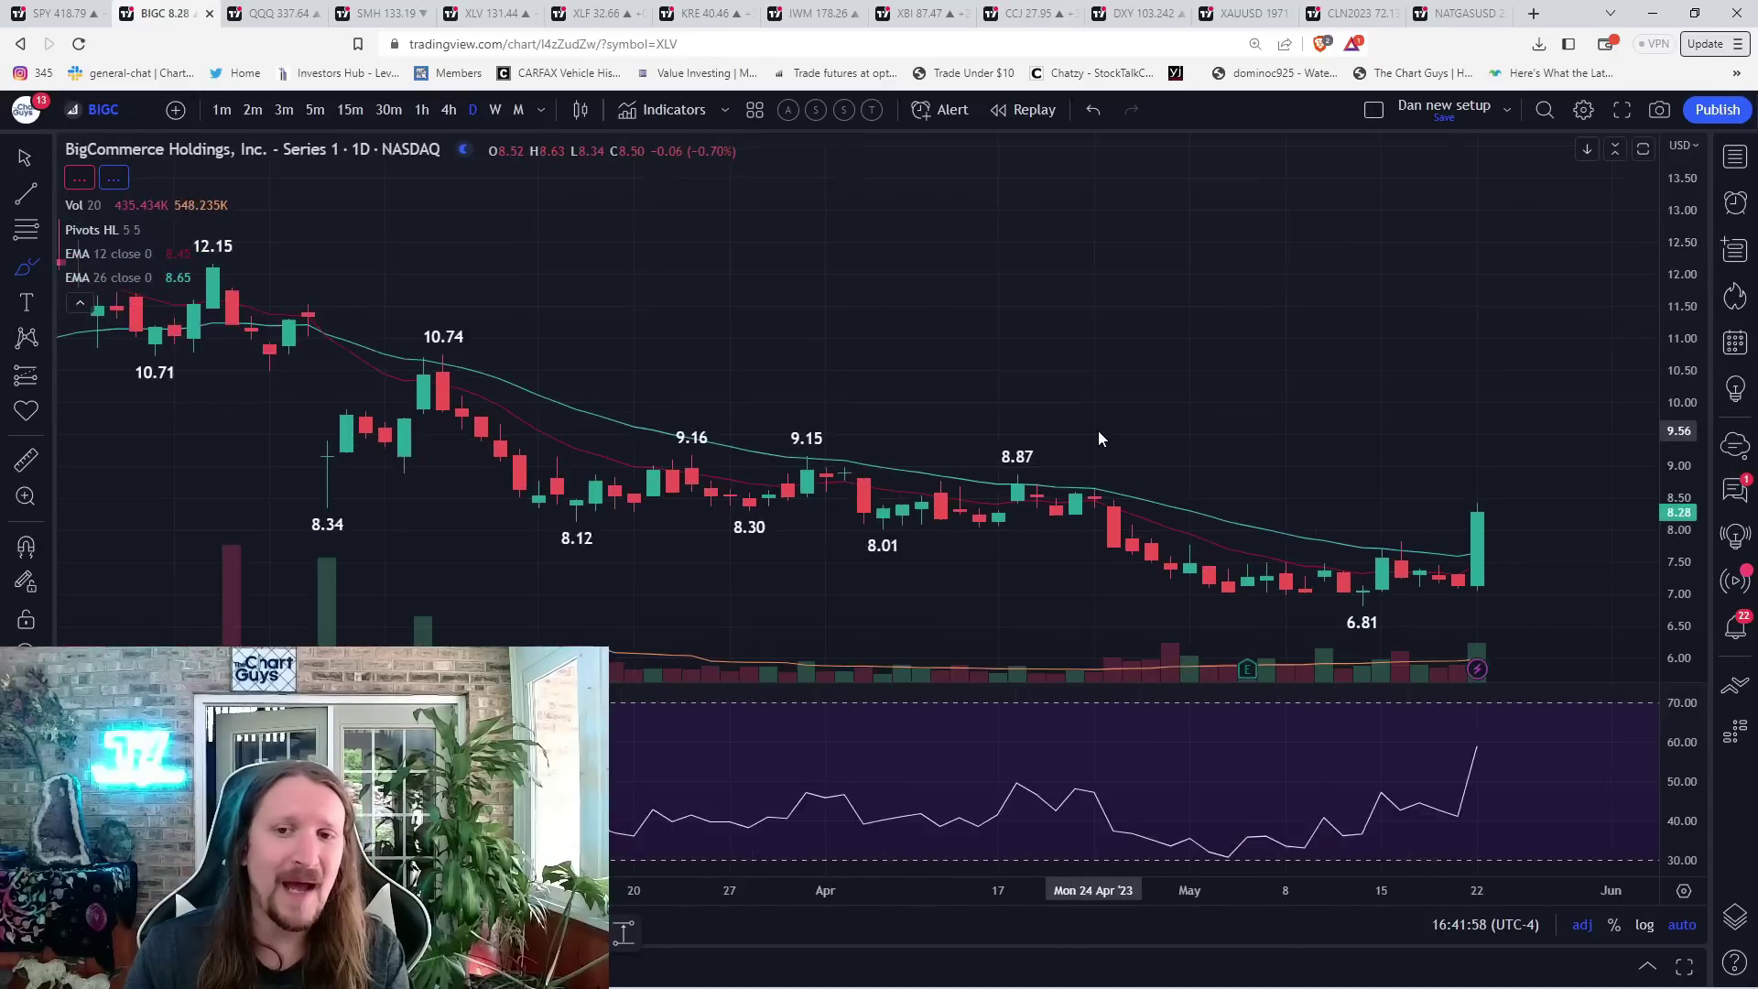
{"action": "scroll", "coordinate": [1097, 433], "scroll_direction": "down", "scroll_amount": 6}
{"action": "scroll", "coordinate": [1097, 436], "scroll_direction": "down", "scroll_amount": 6}
{"action": "scroll", "coordinate": [1097, 438], "scroll_direction": "down", "scroll_amount": 3}
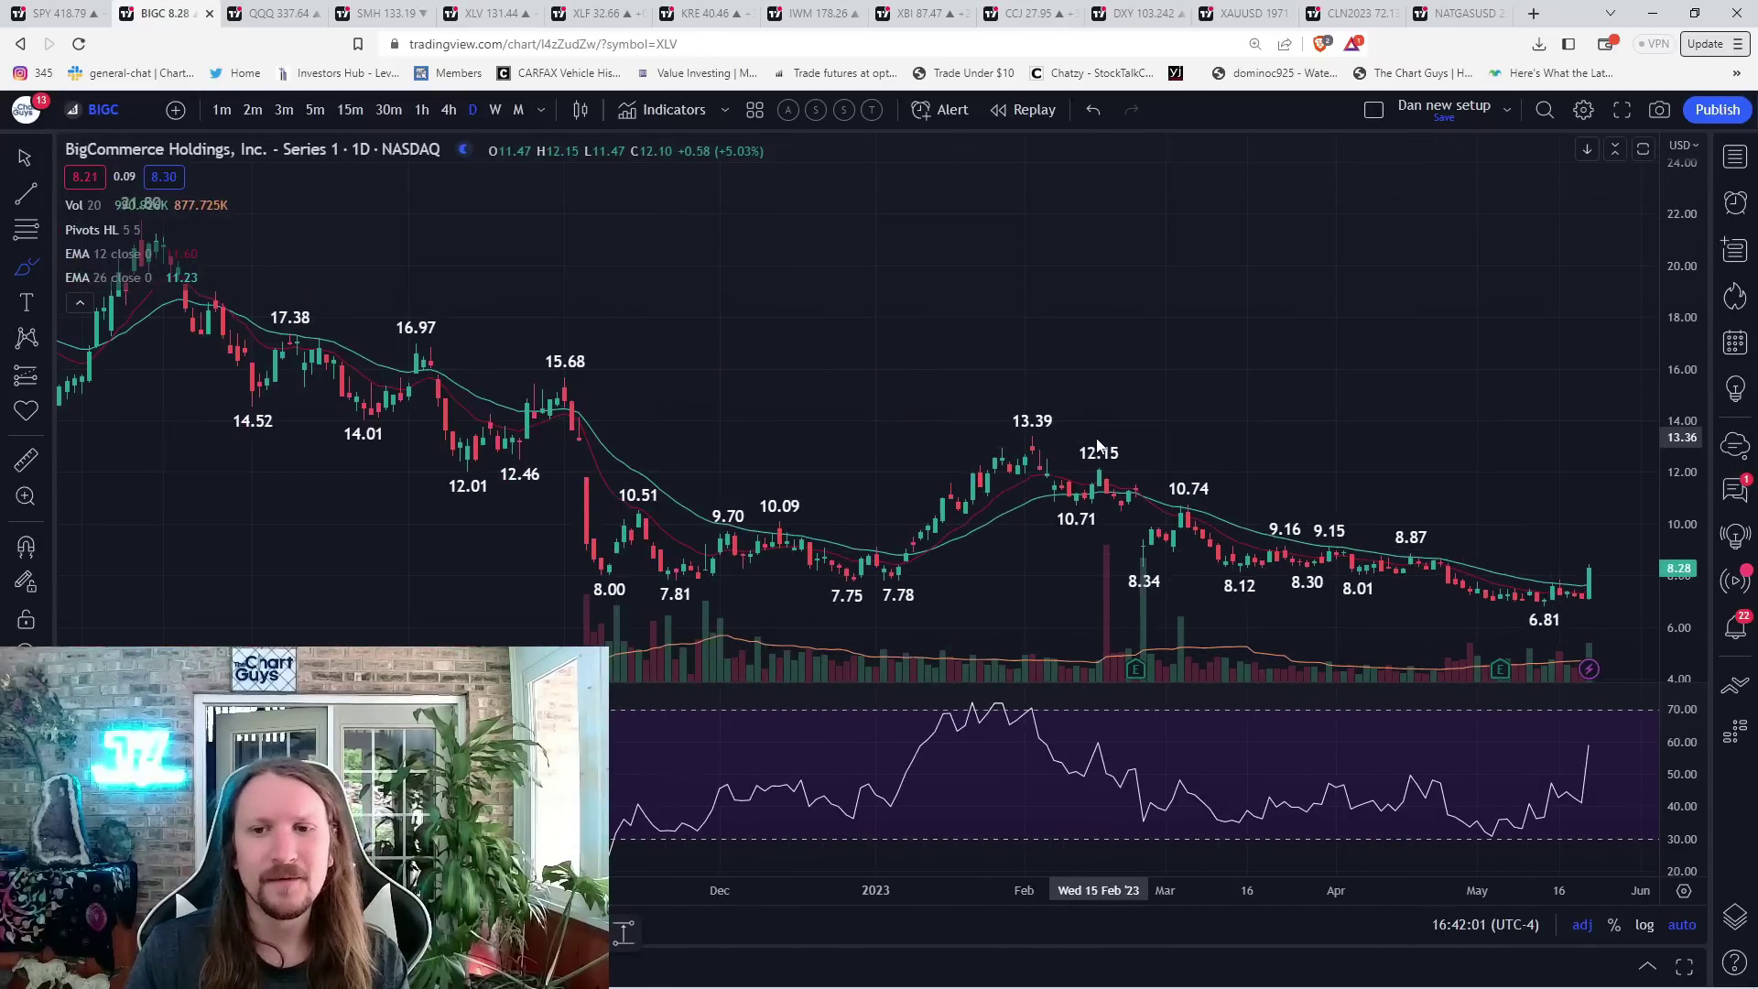
{"action": "scroll", "coordinate": [1096, 439], "scroll_direction": "up", "scroll_amount": 5}
{"action": "scroll", "coordinate": [1095, 438], "scroll_direction": "up", "scroll_amount": 4}
{"action": "type", "text": "CGC"}
{"action": "key", "text": "Return"}
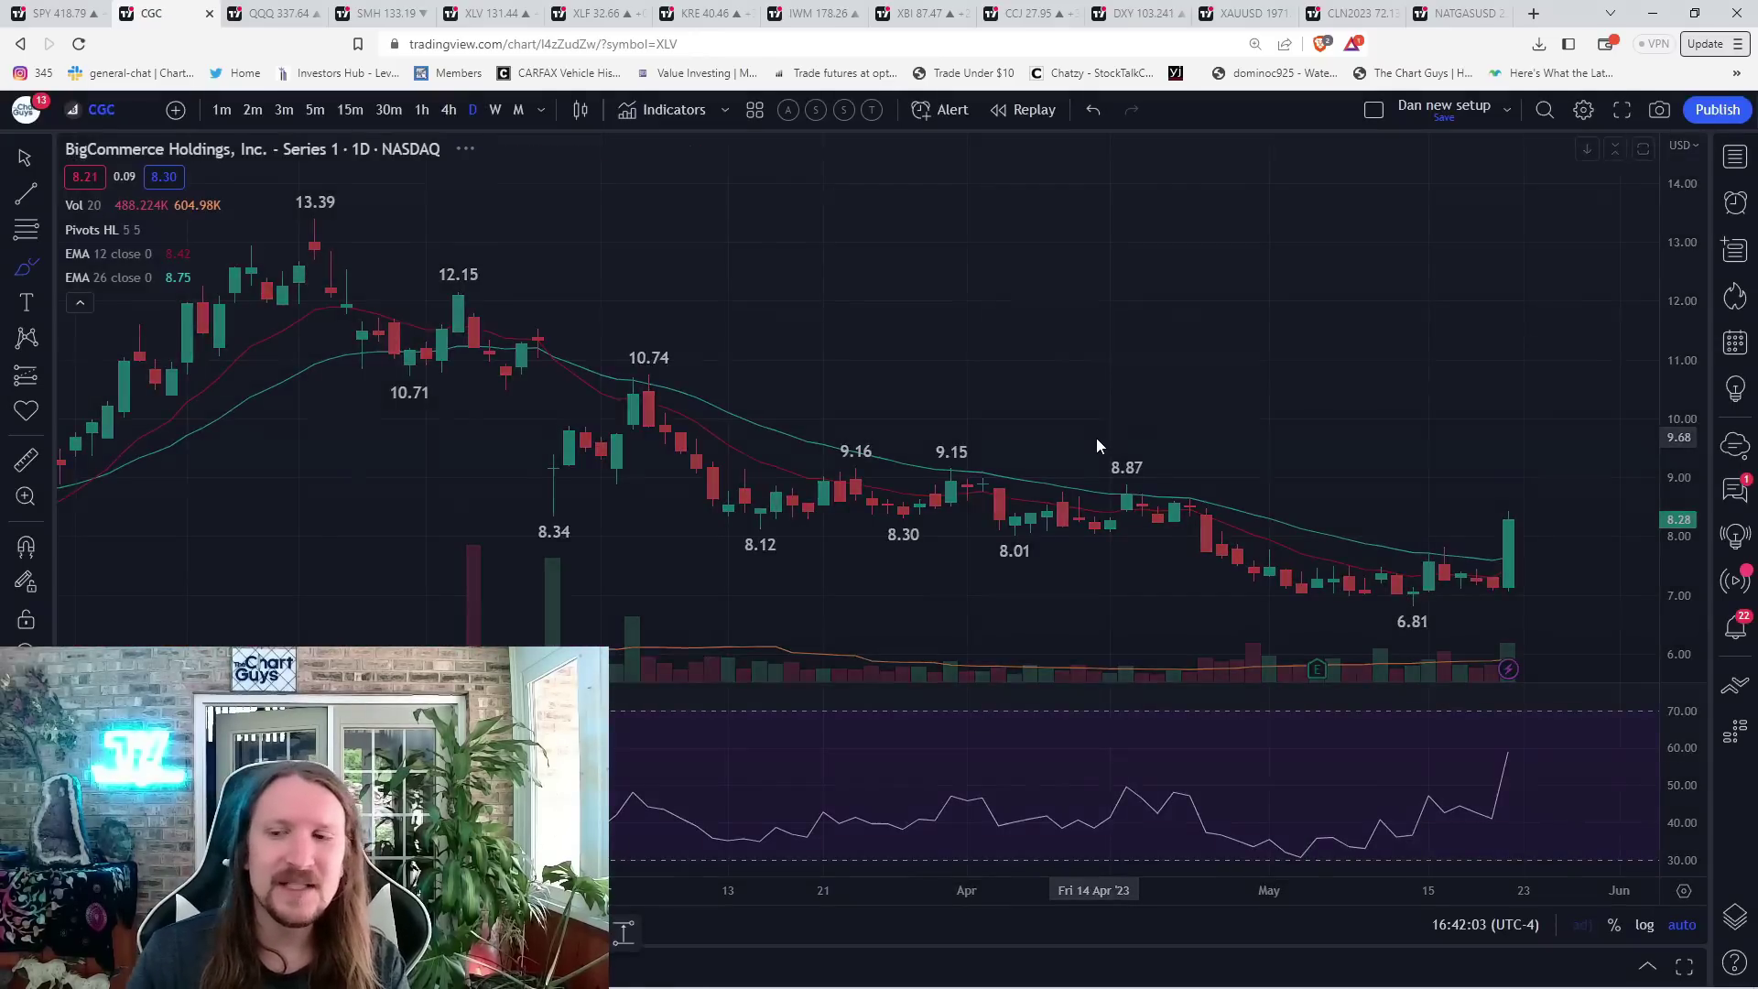
{"action": "scroll", "coordinate": [1055, 444], "scroll_direction": "up", "scroll_amount": 4}
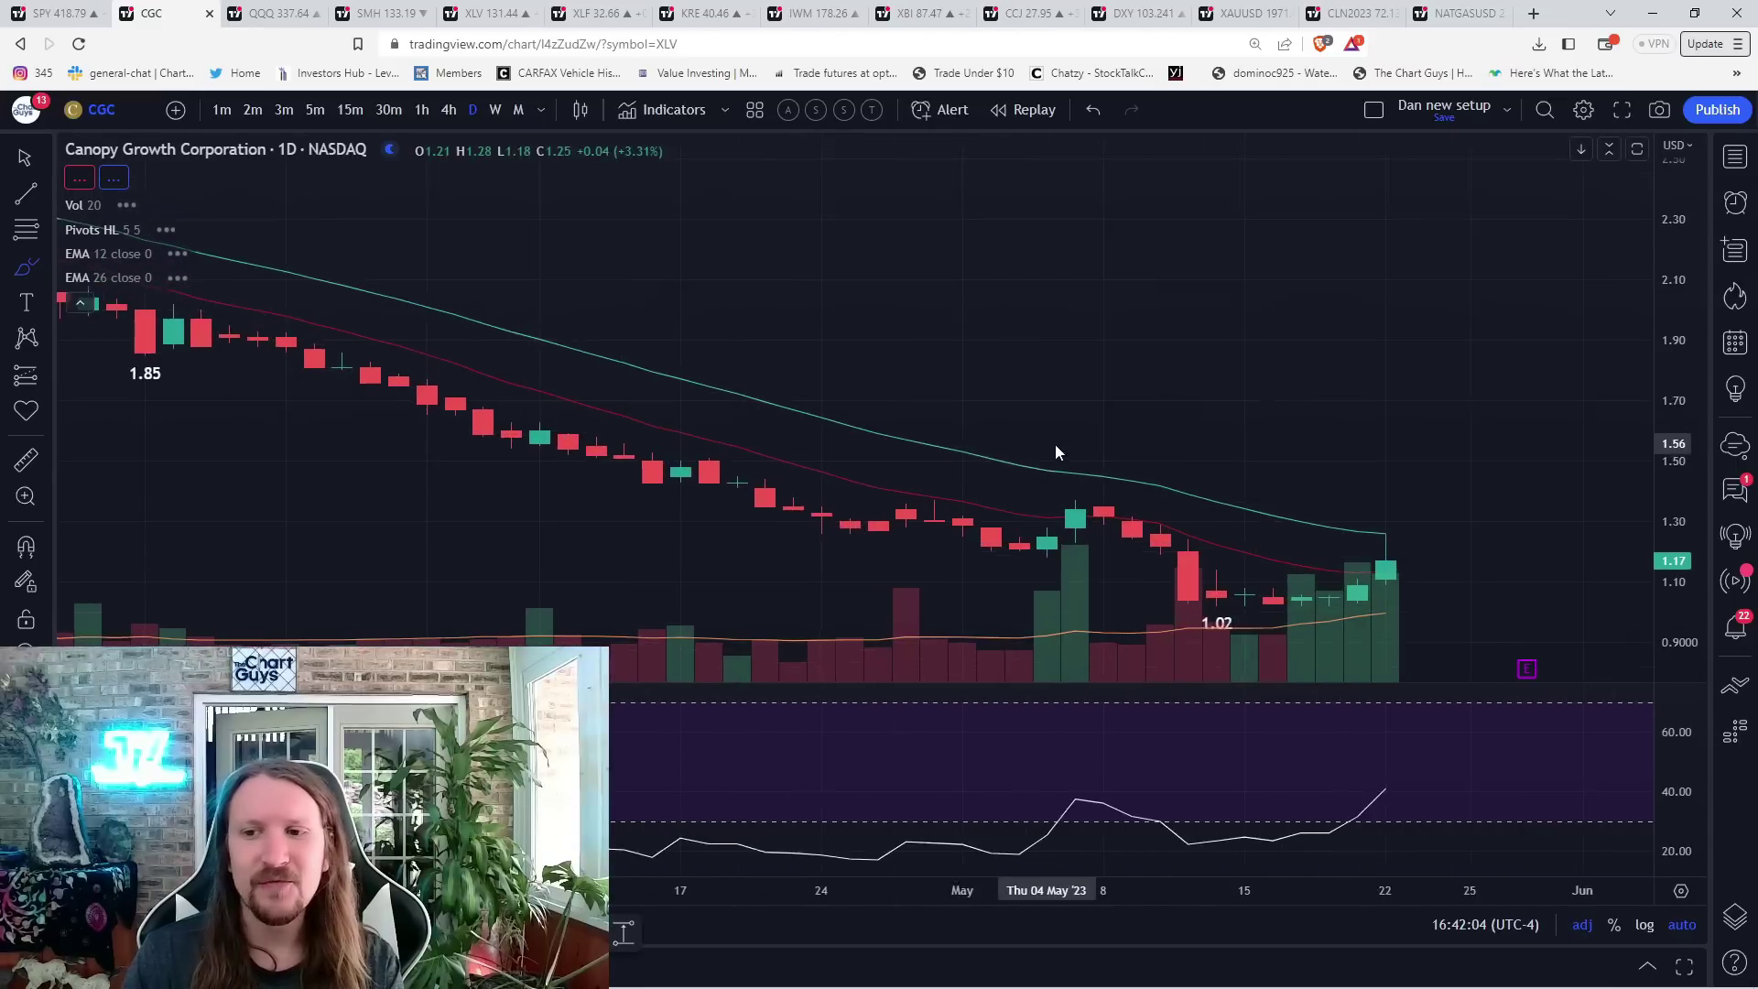
{"action": "scroll", "coordinate": [1055, 444], "scroll_direction": "up", "scroll_amount": 4}
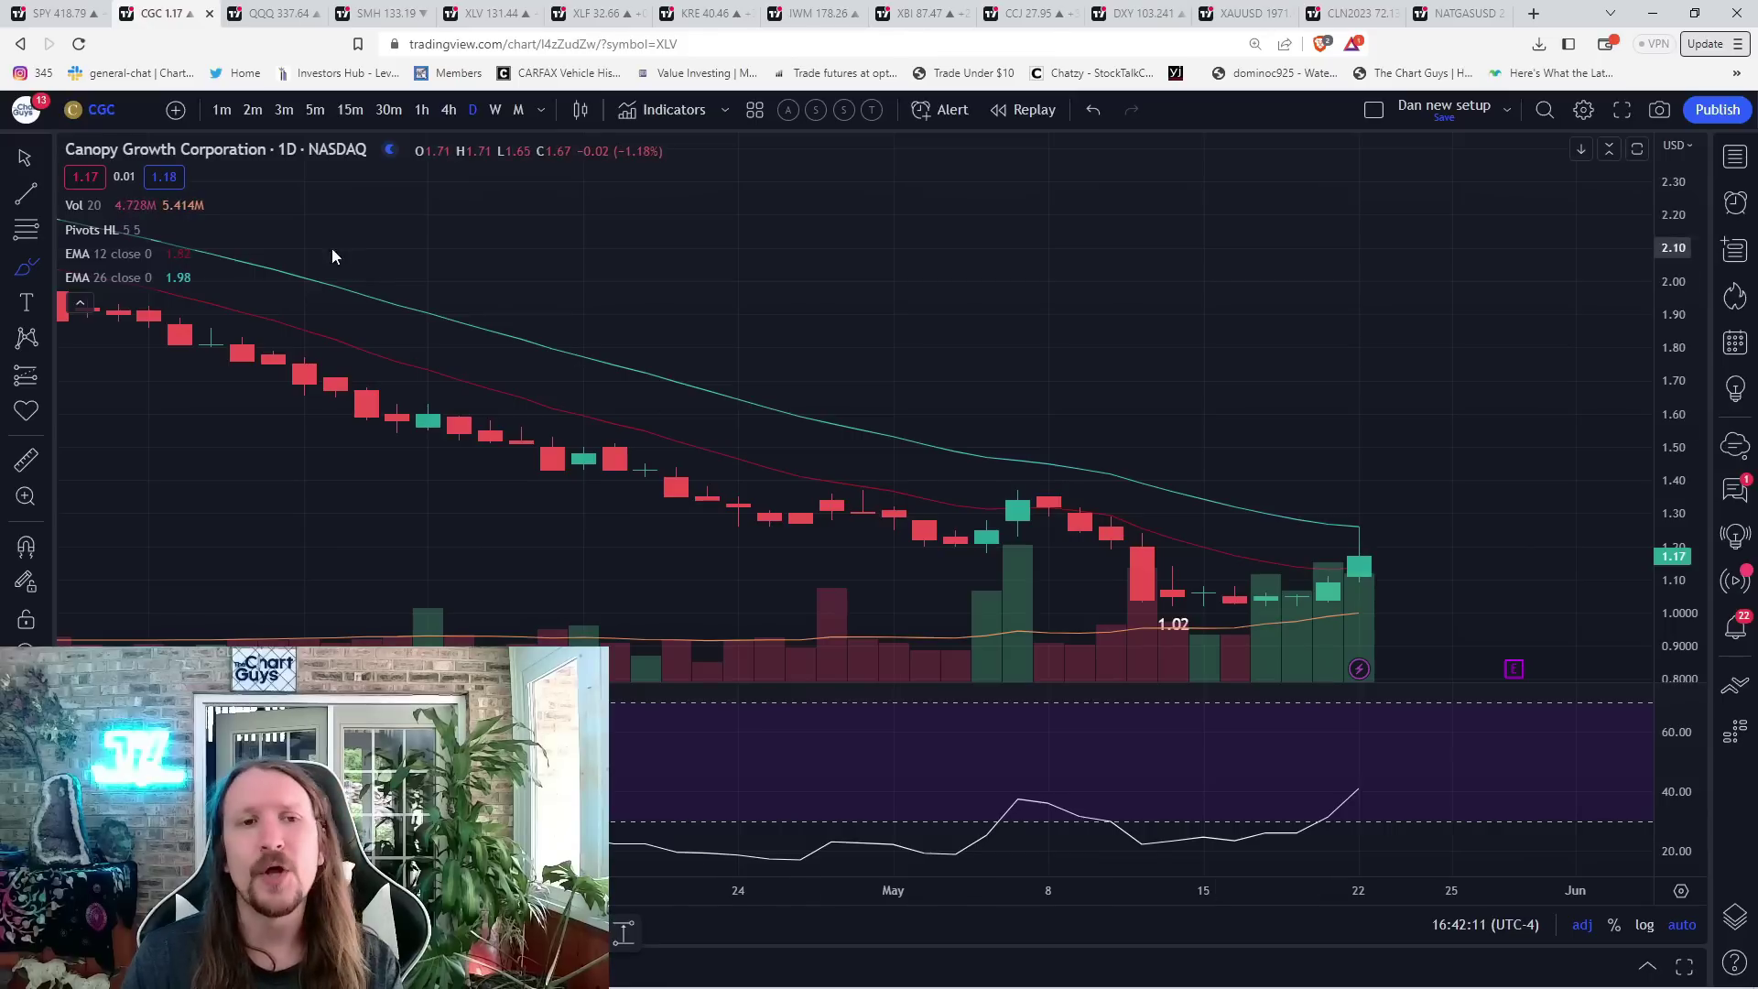
{"action": "left_click", "coordinate": [436, 226]}
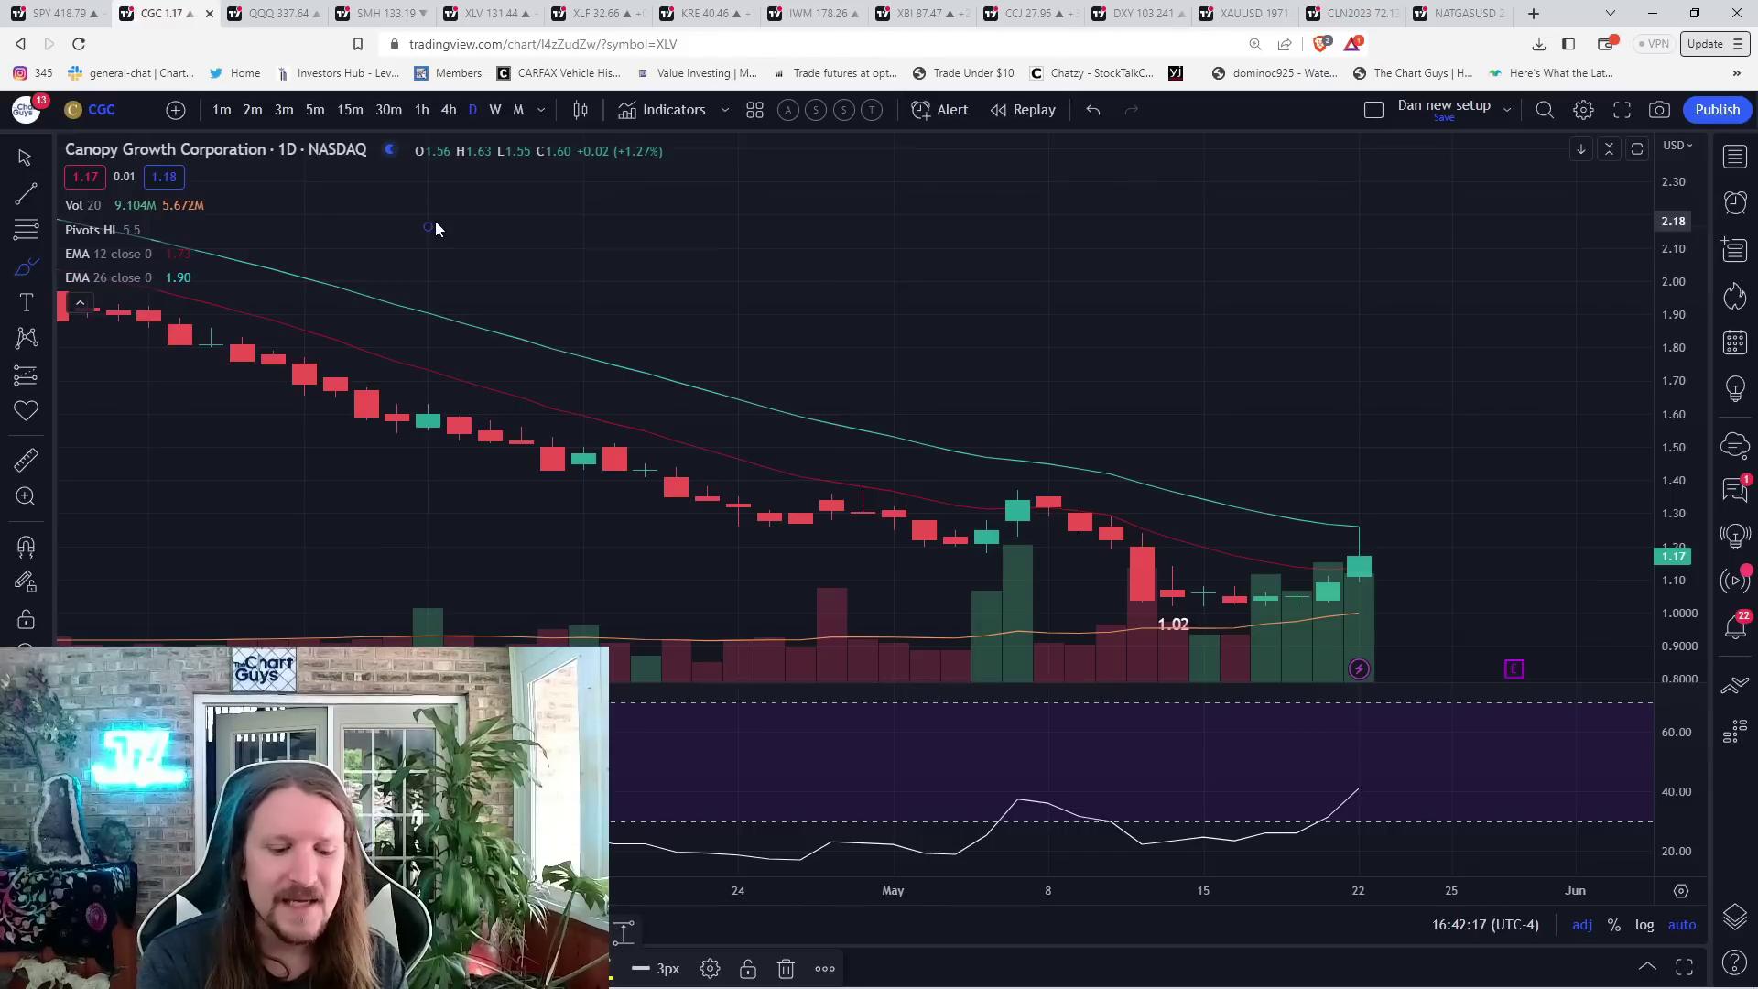
{"action": "type", "text": "iwm"}
- Load IWM on weekly candles, try a horizontal level near 180, and undo it
{"action": "key", "text": "Return"}
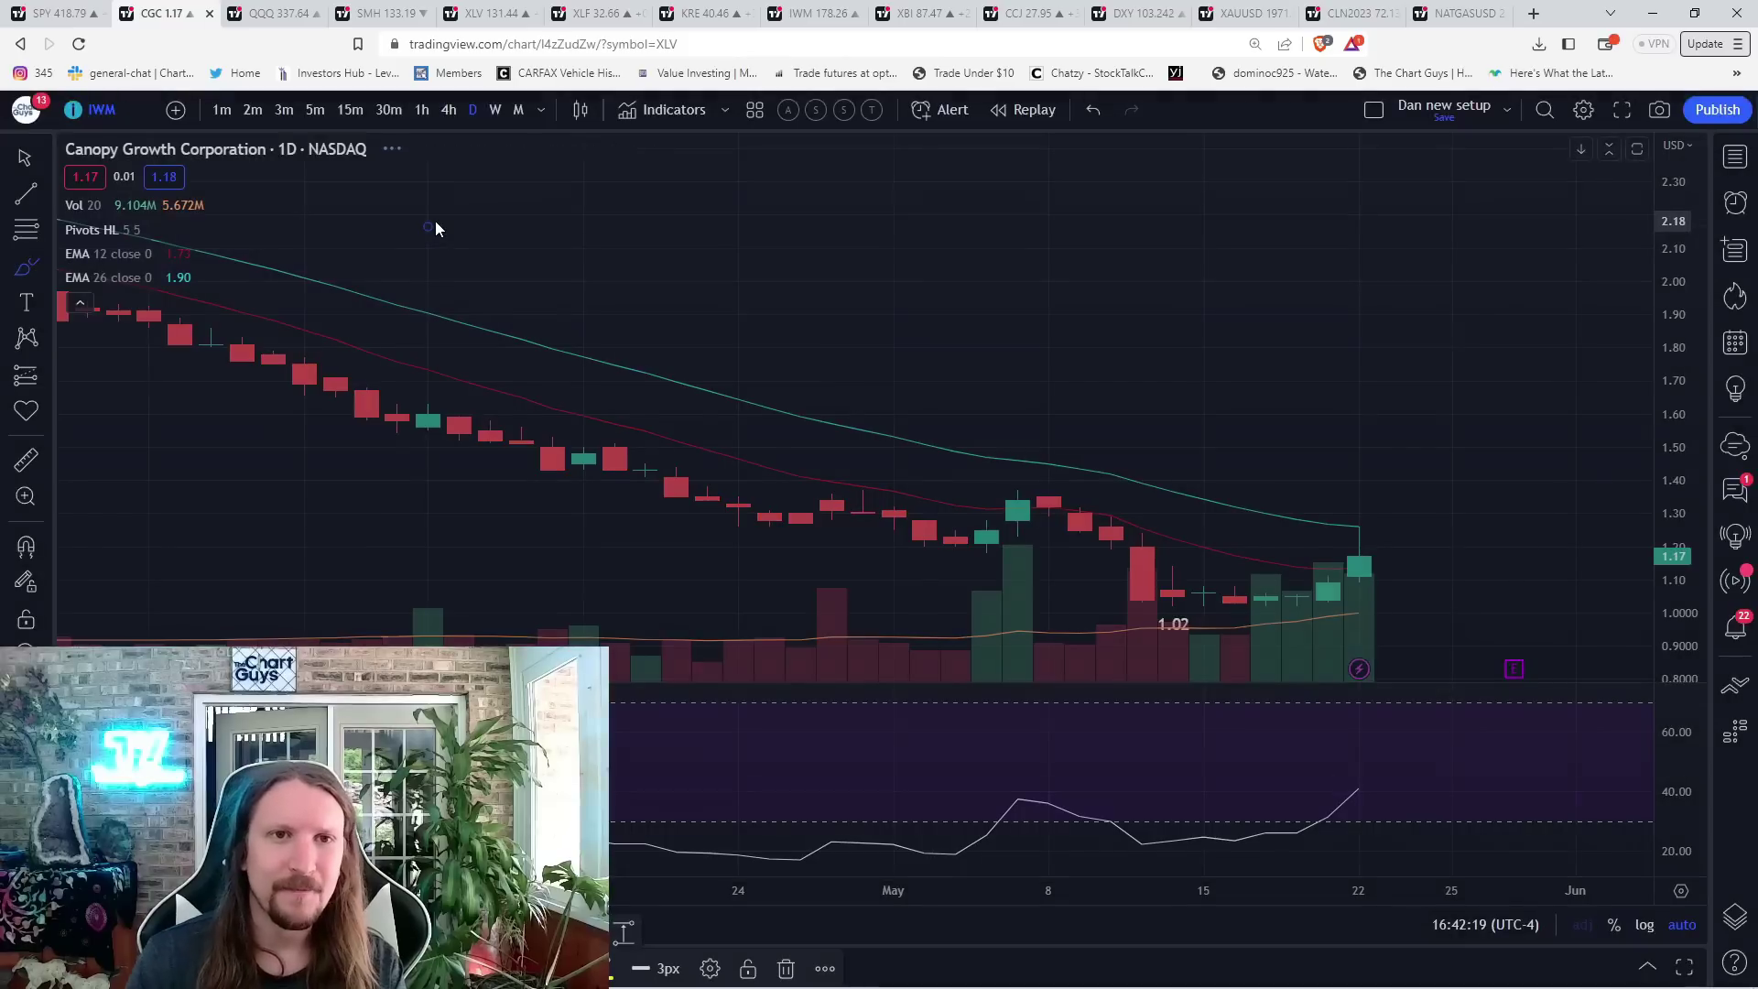
{"action": "left_click", "coordinate": [494, 110]}
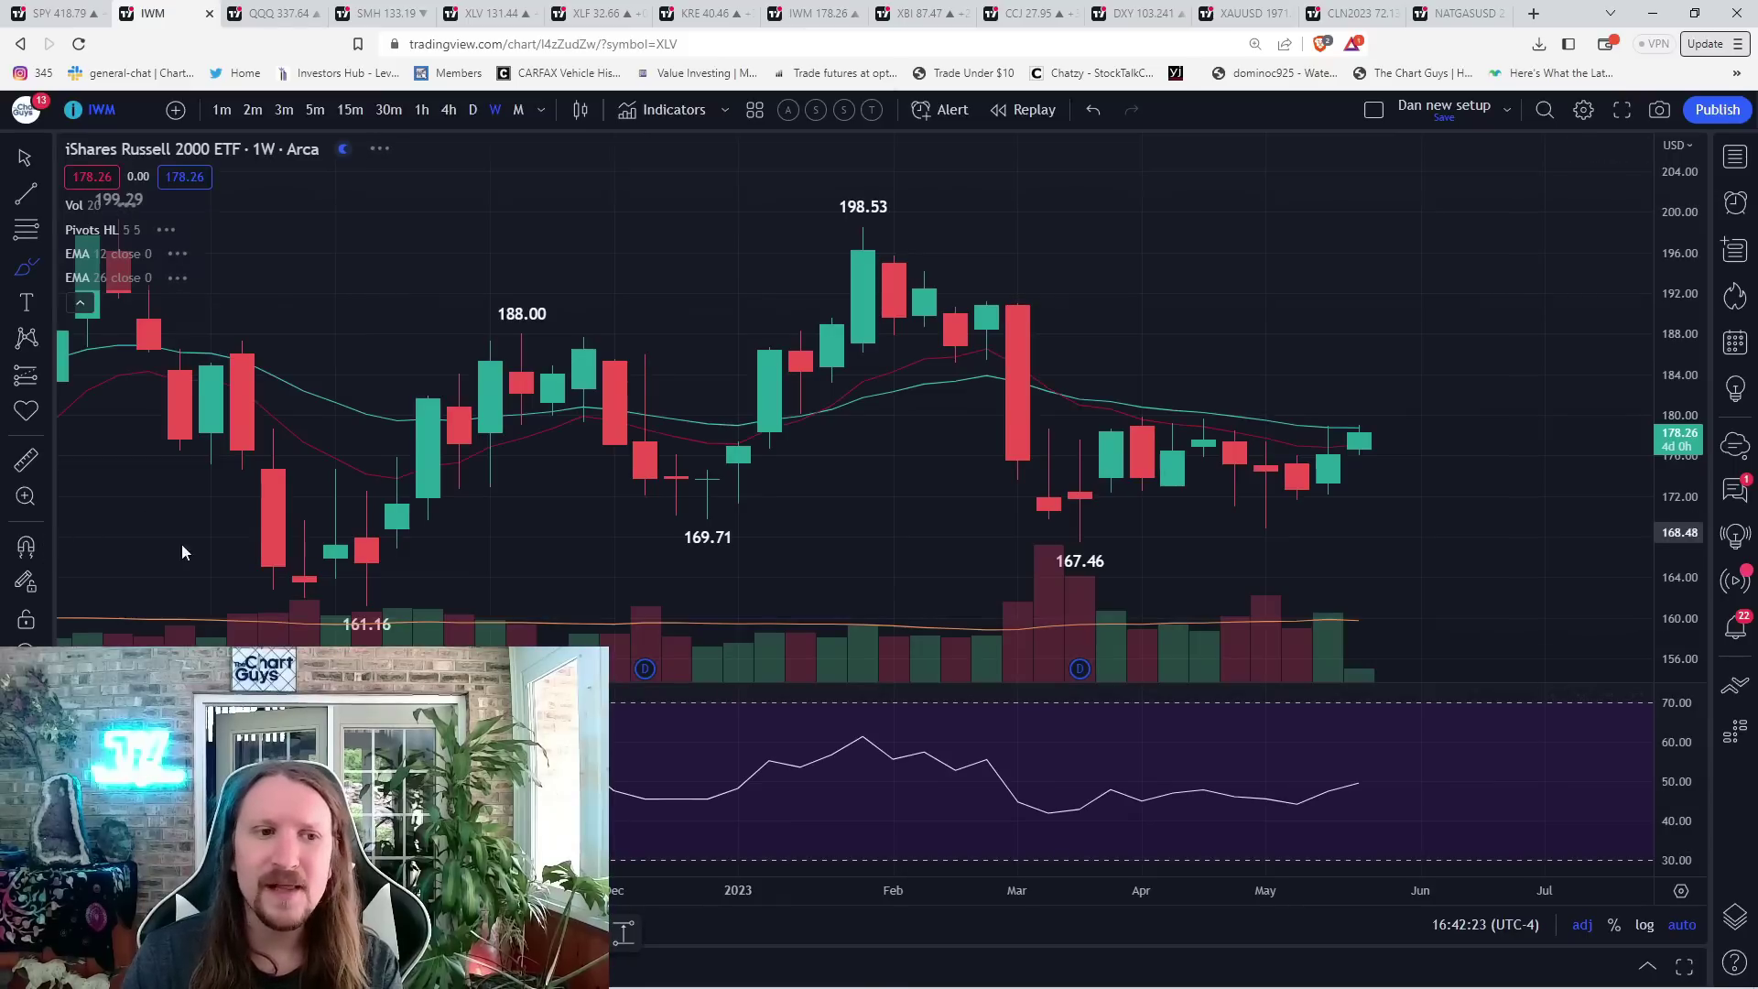
{"action": "left_click", "coordinate": [26, 549]}
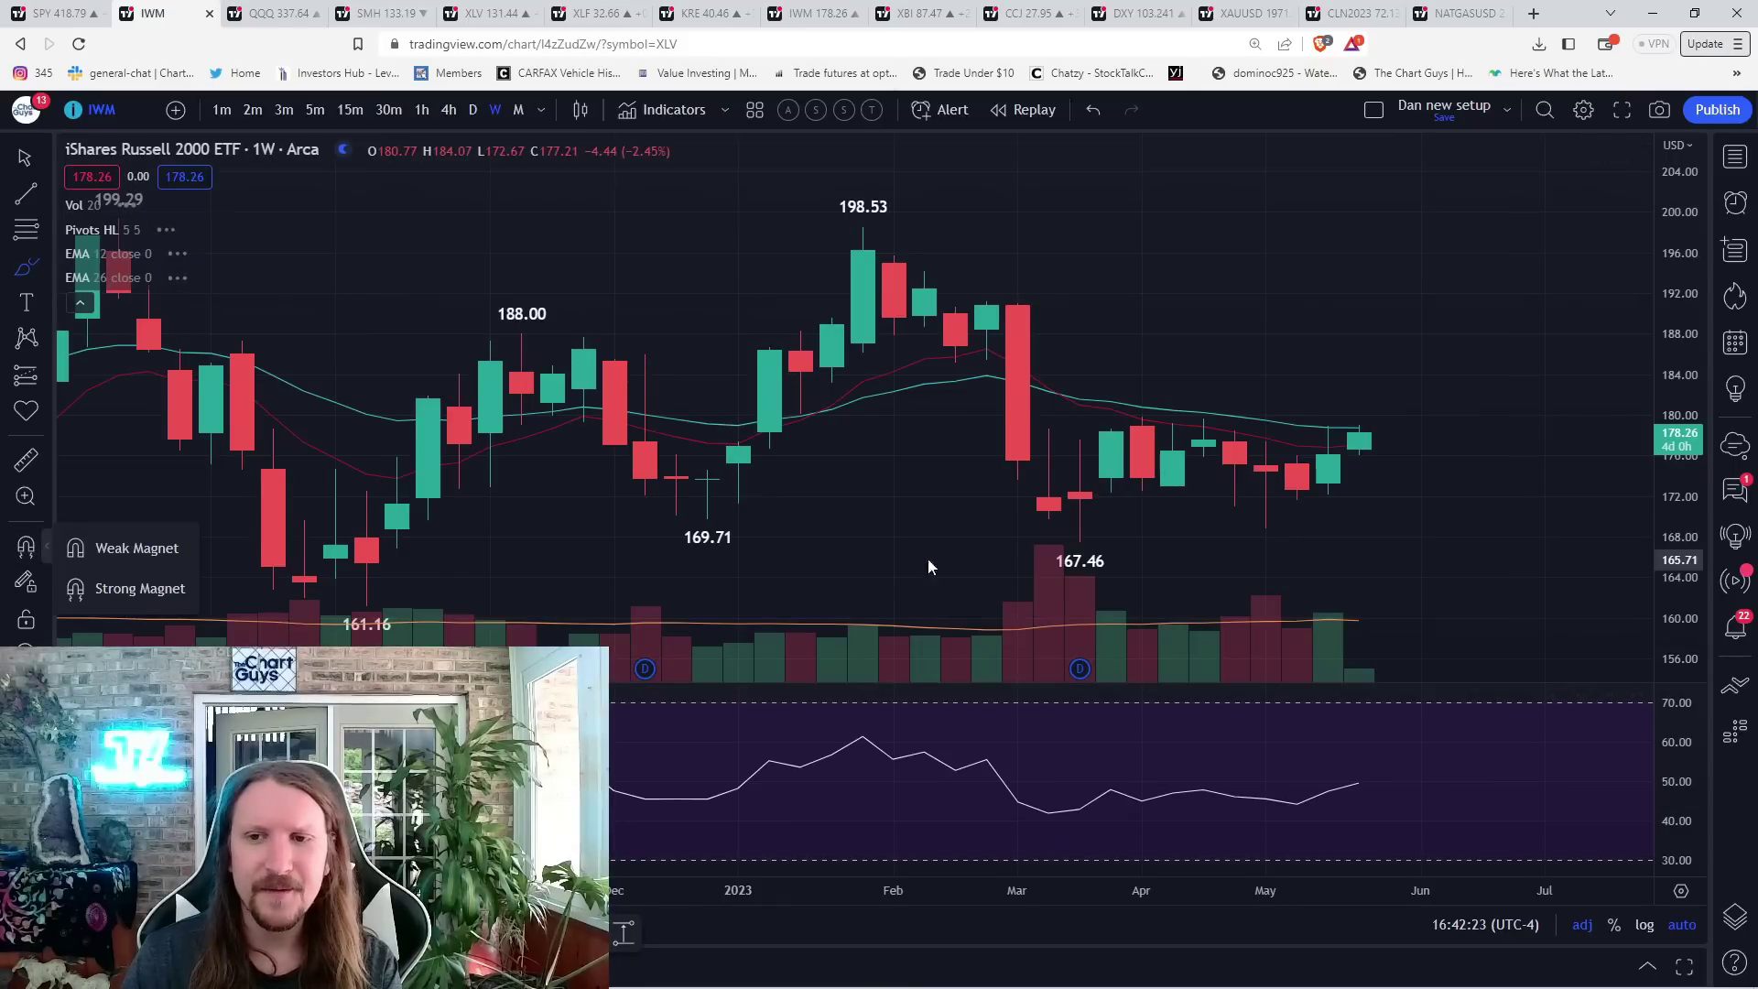
{"action": "left_click", "coordinate": [1148, 409]}
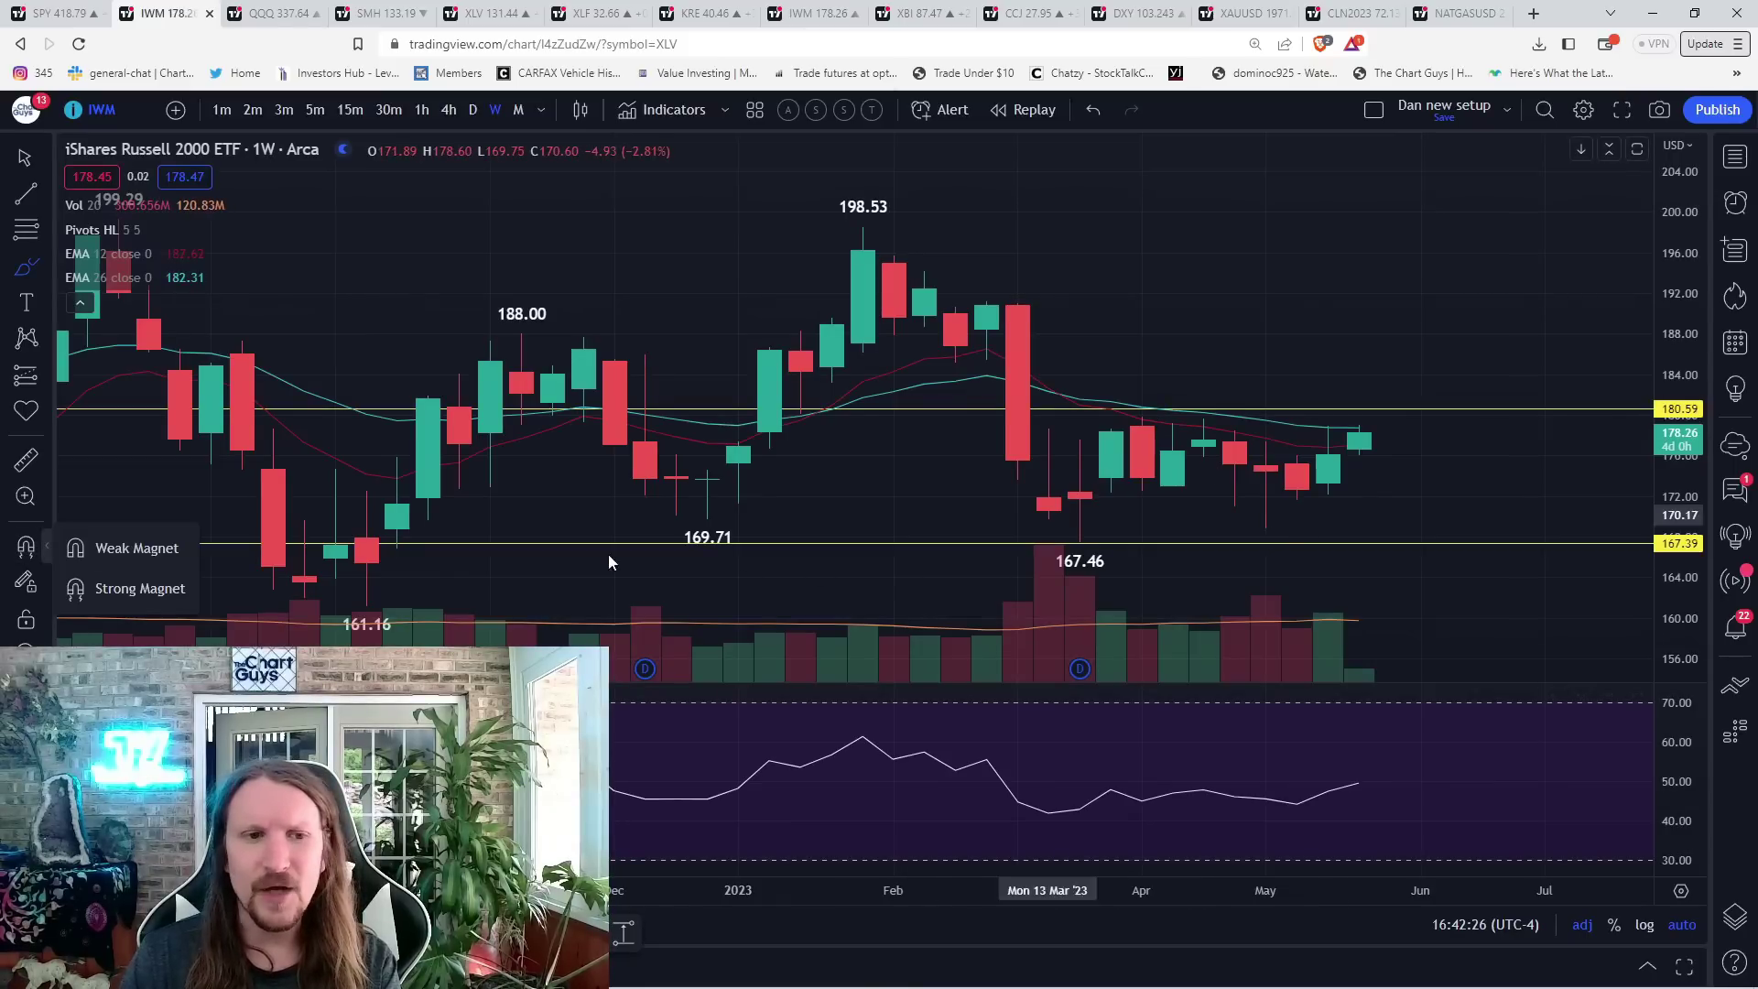
{"action": "key", "text": "ctrl+z"}
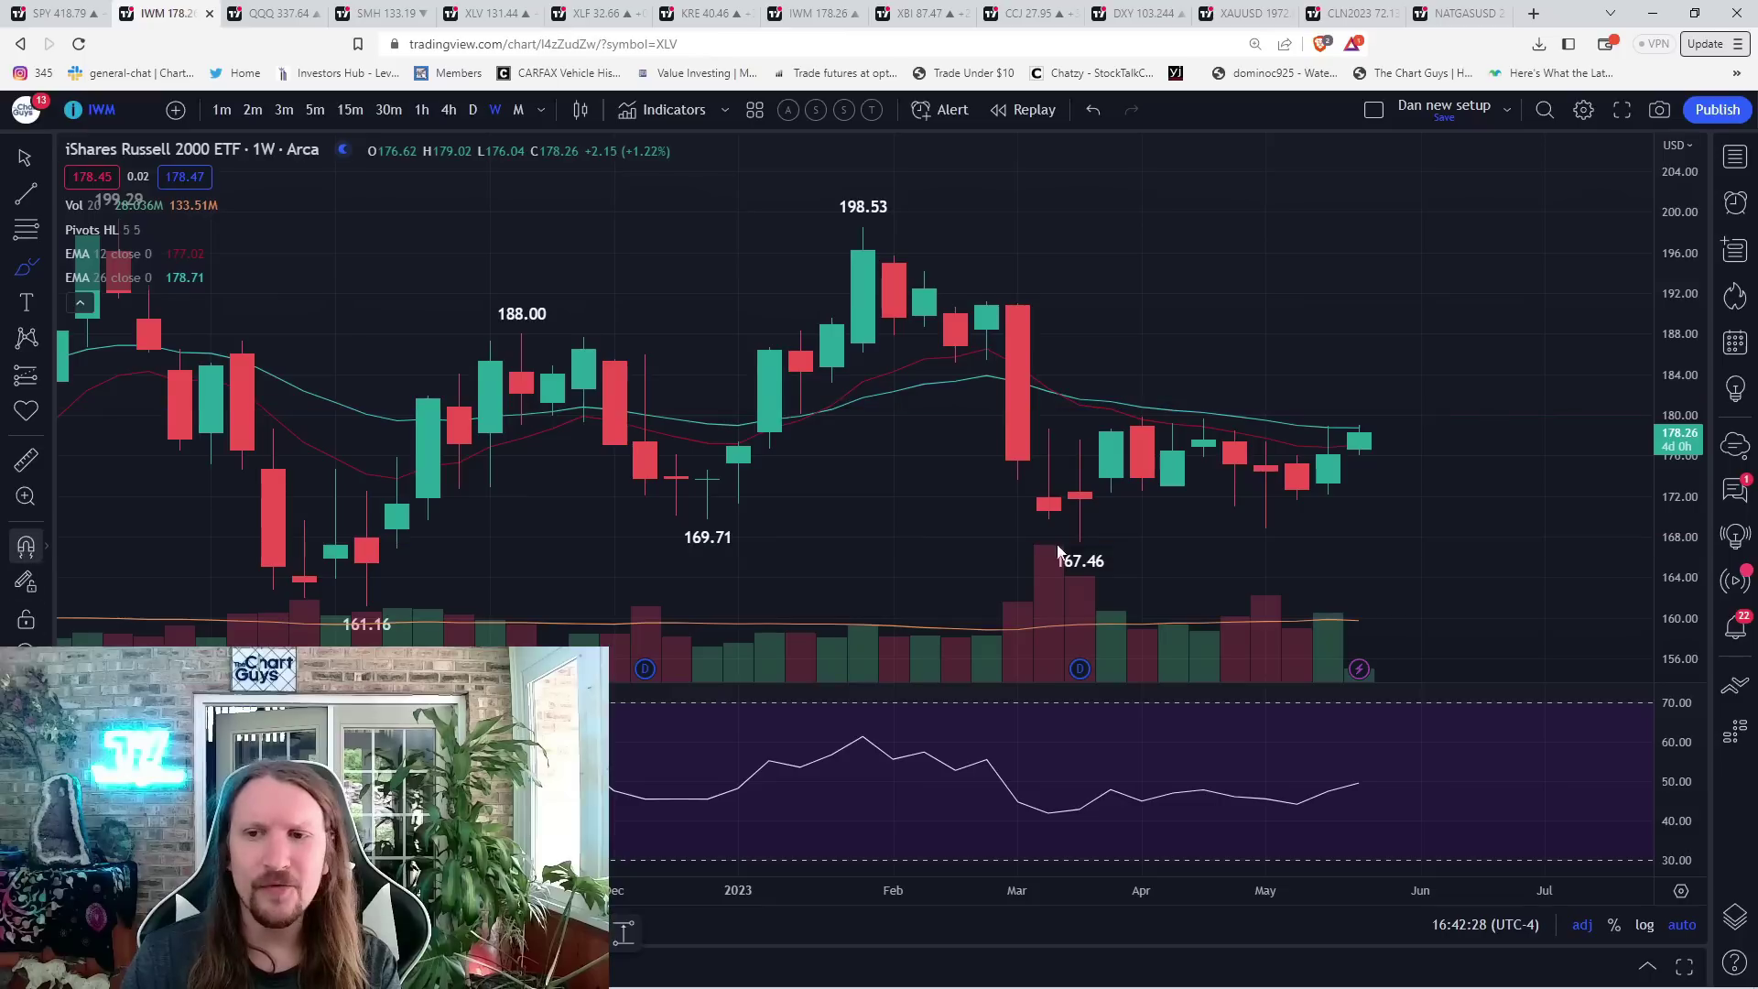
- Place yellow horizontal levels at 167.46, 179.78 and 168.78 on the IWM weekly chart
{"action": "left_click", "coordinate": [1081, 563]}
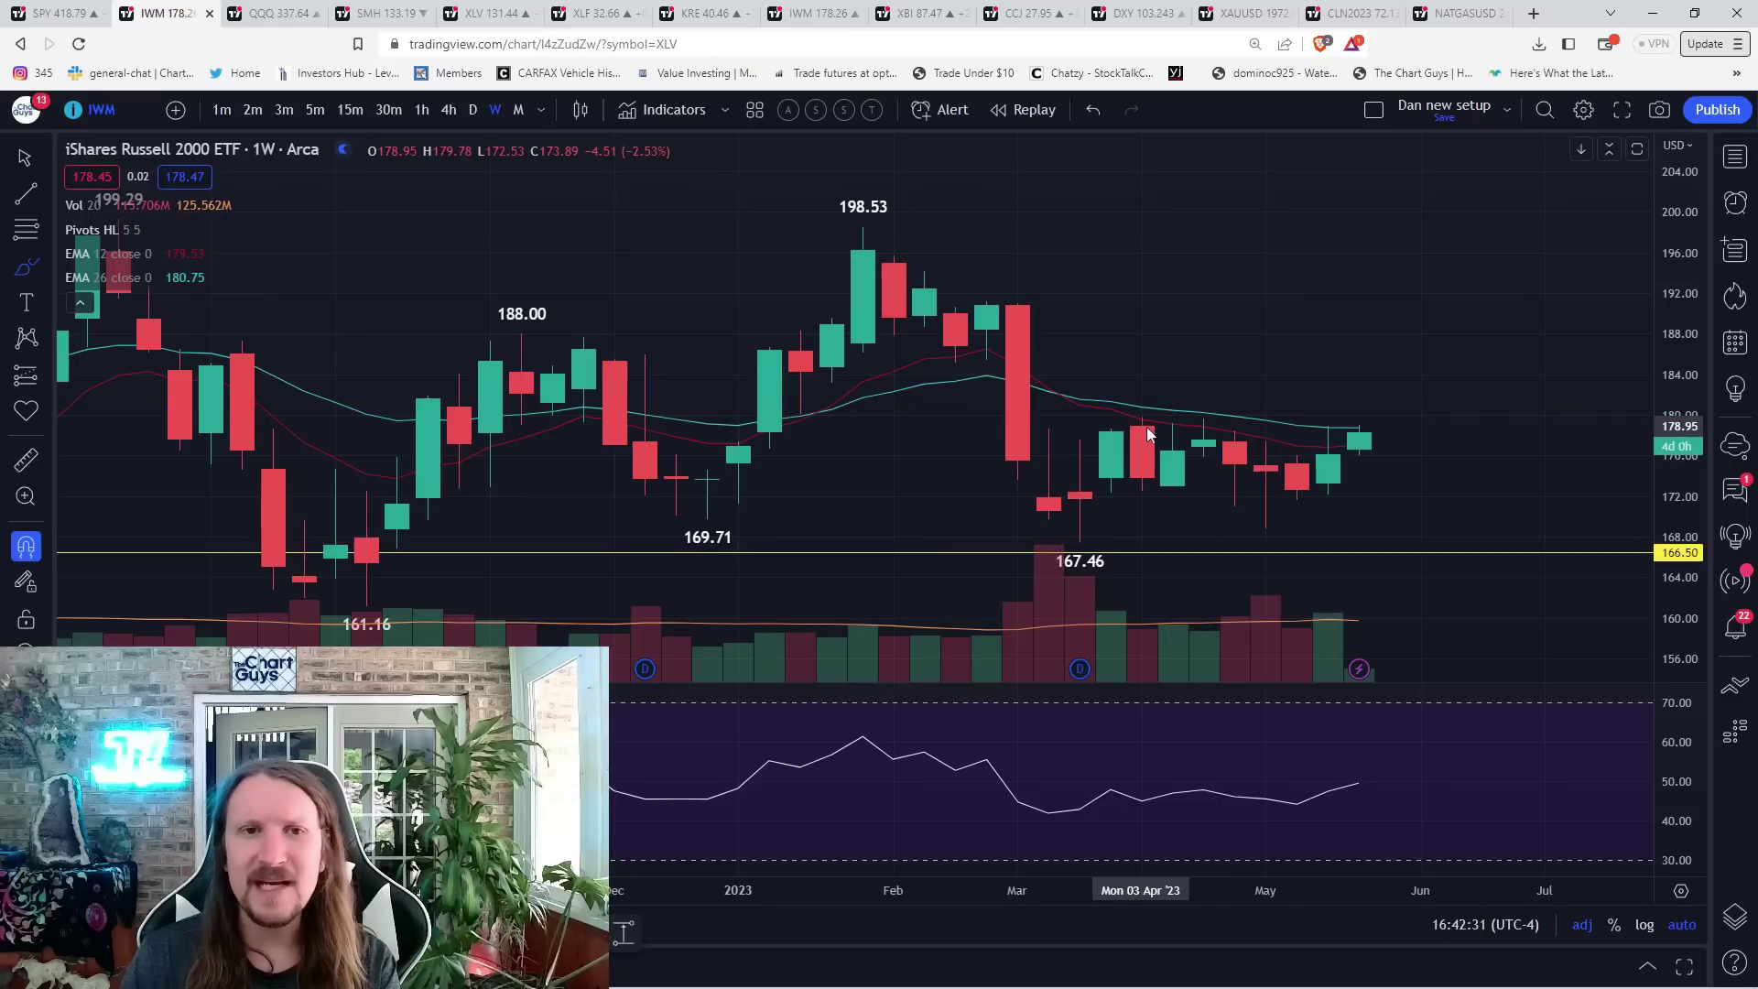
{"action": "left_click", "coordinate": [1167, 416]}
{"action": "left_click", "coordinate": [1282, 531]}
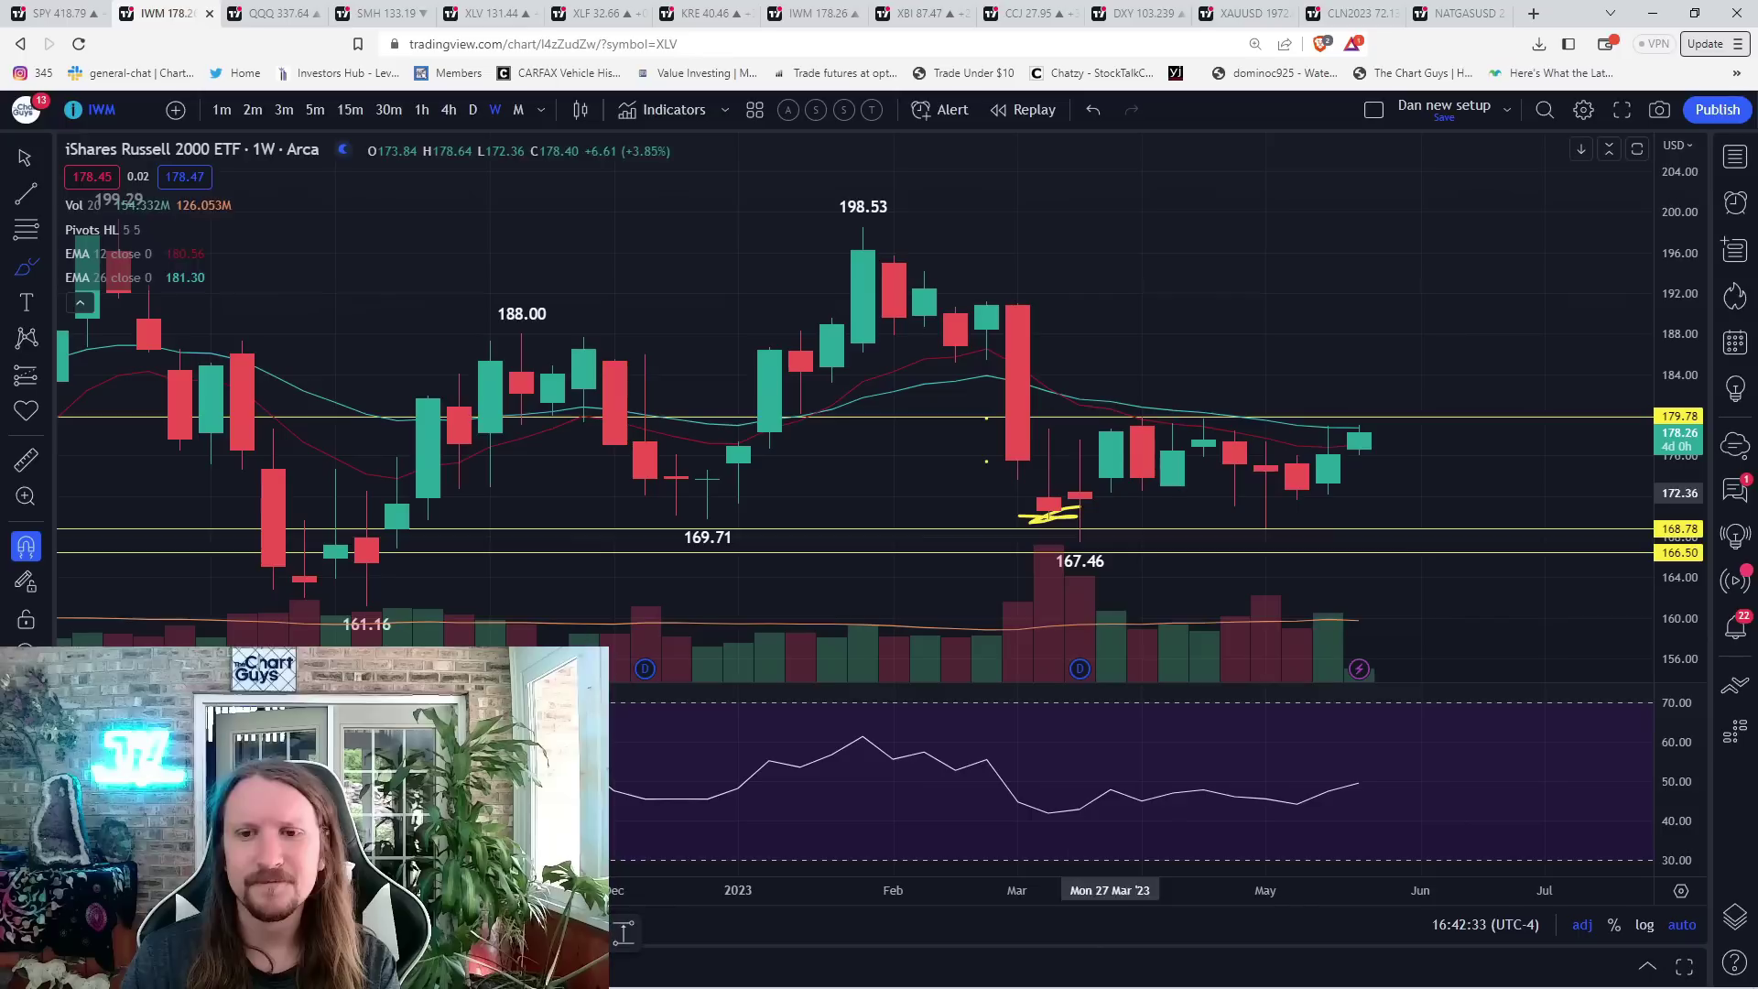
{"action": "key", "text": "ctrl+z"}
{"action": "key", "text": "ctrl+z"}
{"action": "key", "text": "ctrl+z"}
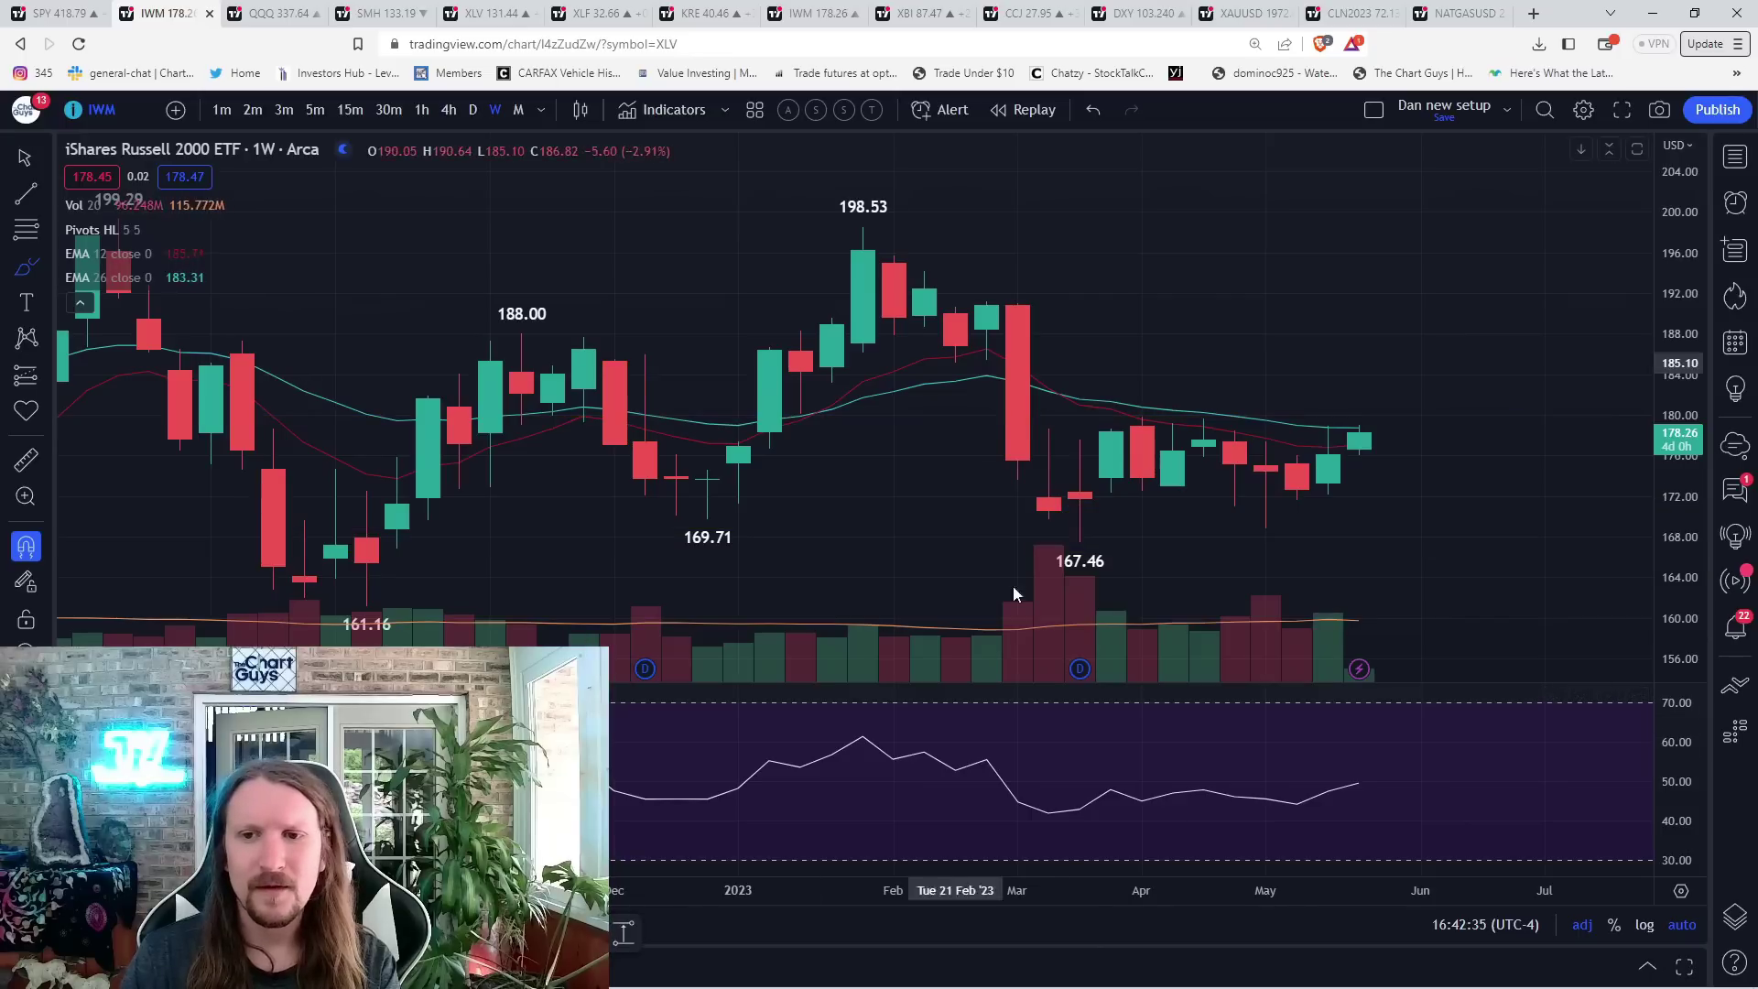
{"action": "left_click", "coordinate": [1077, 545]}
{"action": "left_click", "coordinate": [1200, 415]}
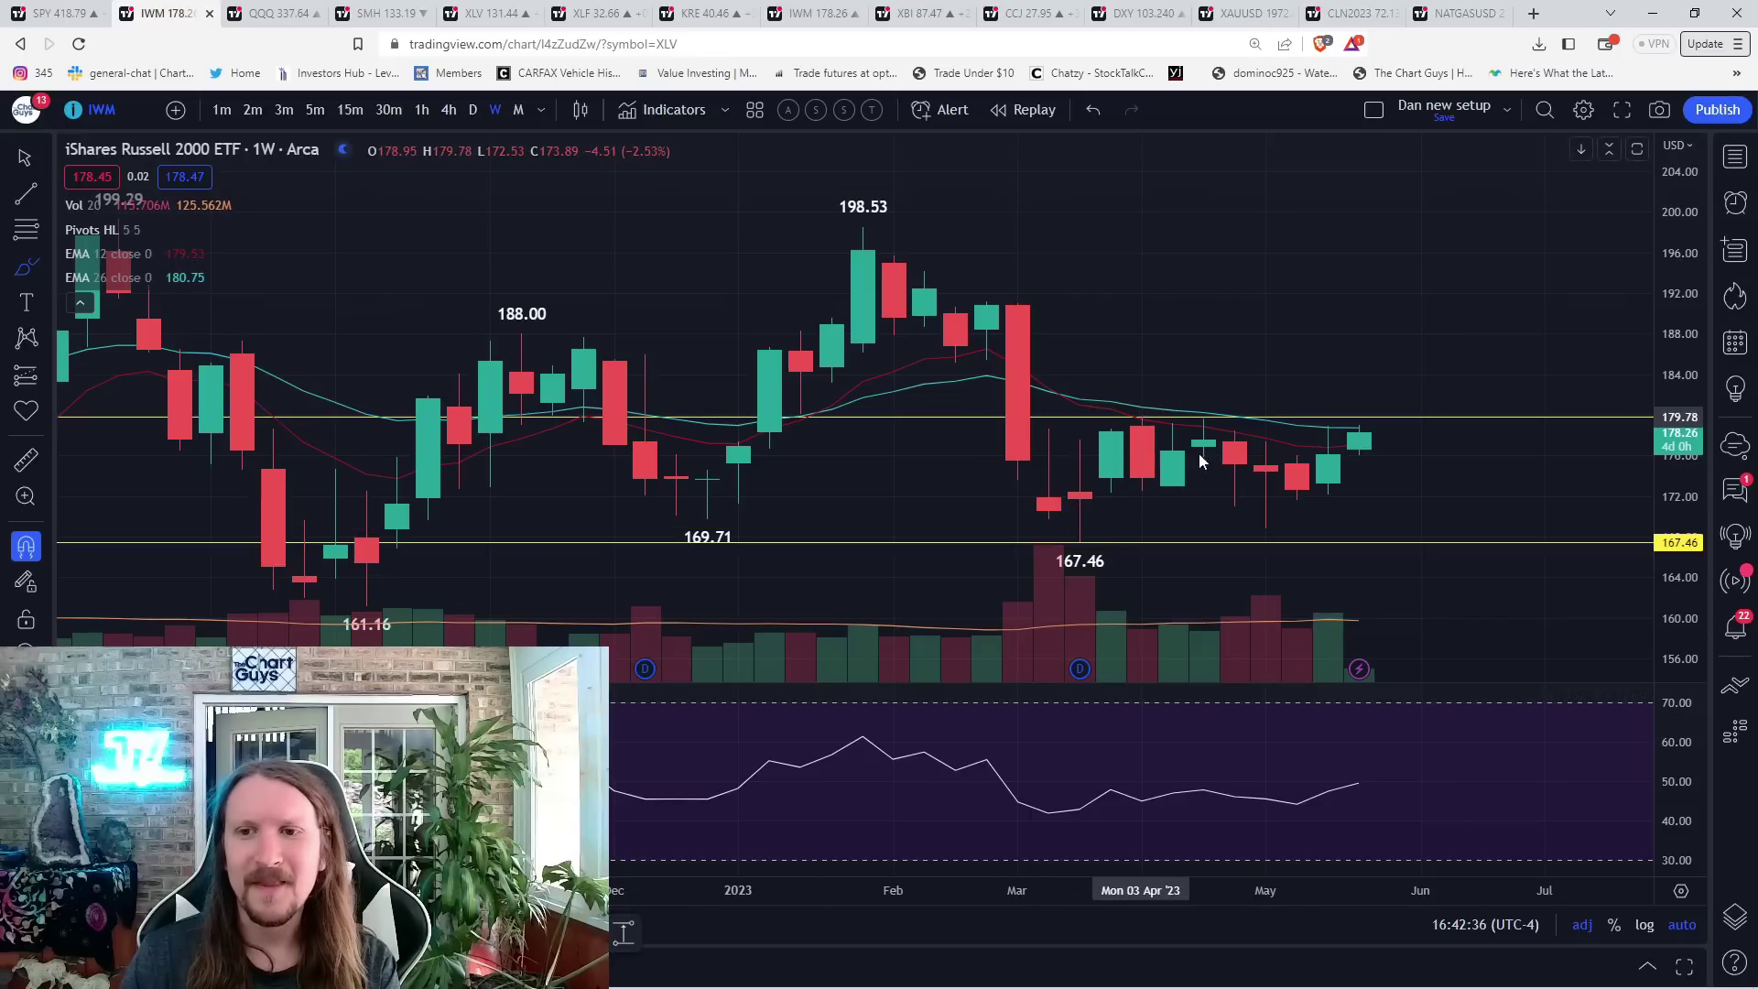
{"action": "left_click", "coordinate": [1263, 533]}
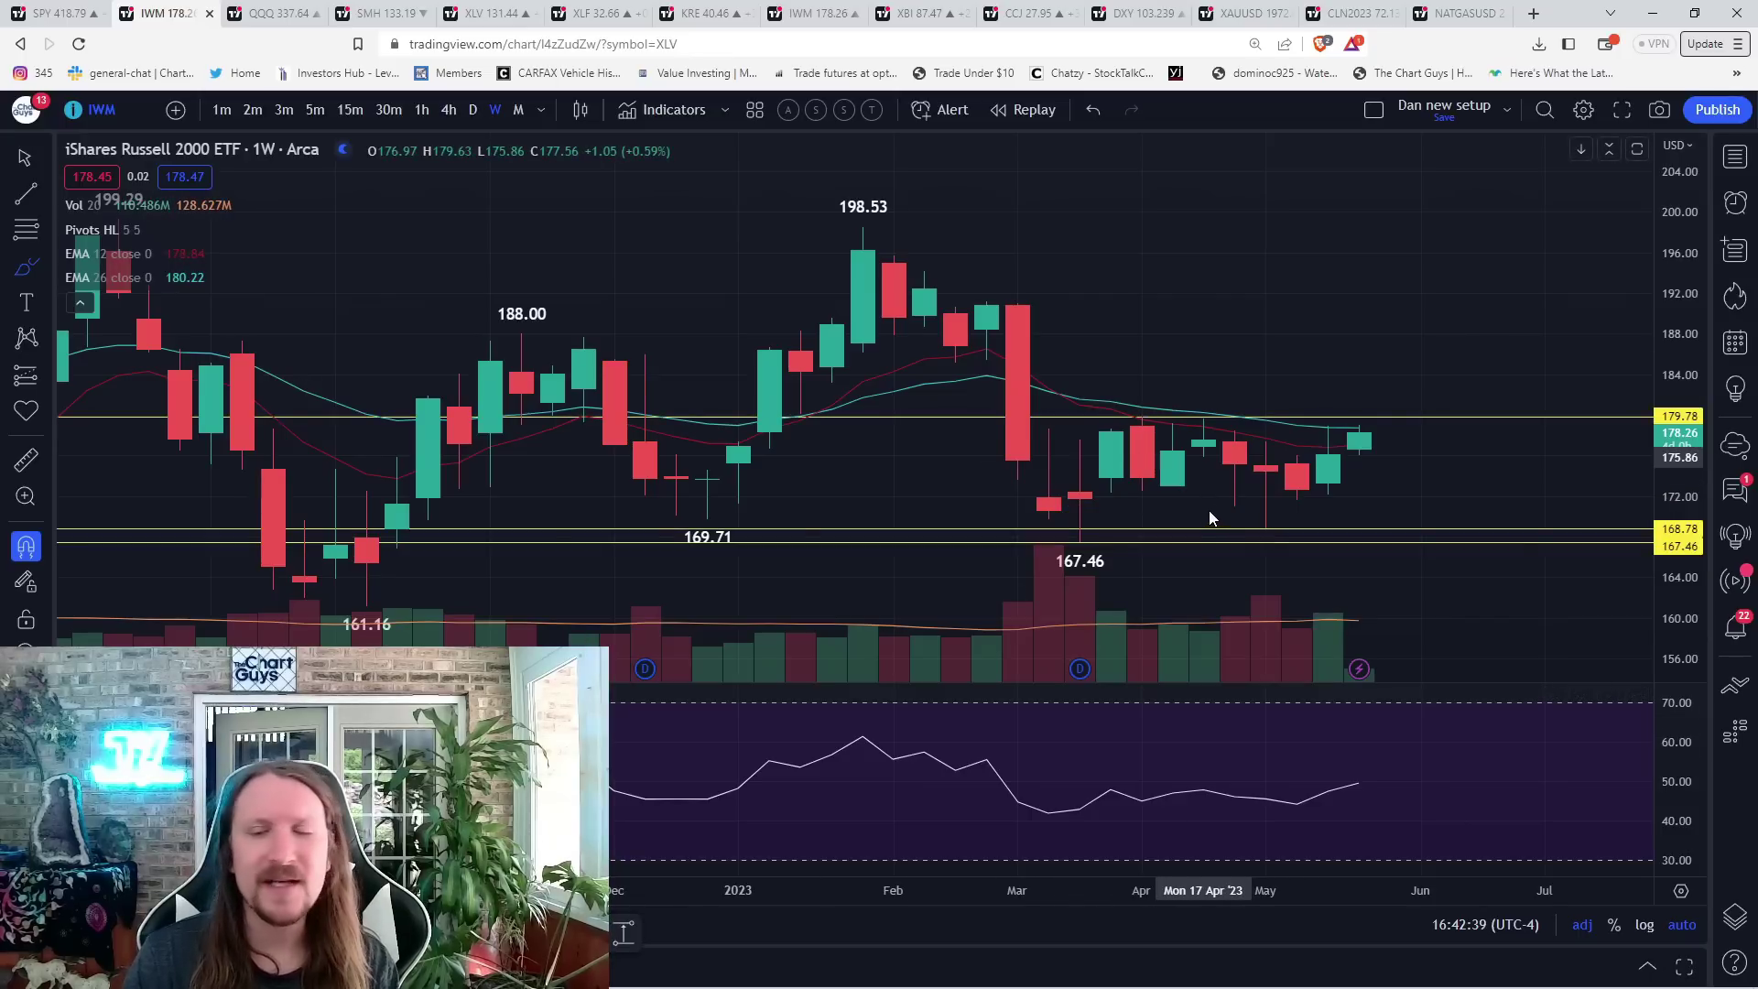
{"action": "scroll", "coordinate": [1209, 510], "scroll_direction": "up", "scroll_amount": 3}
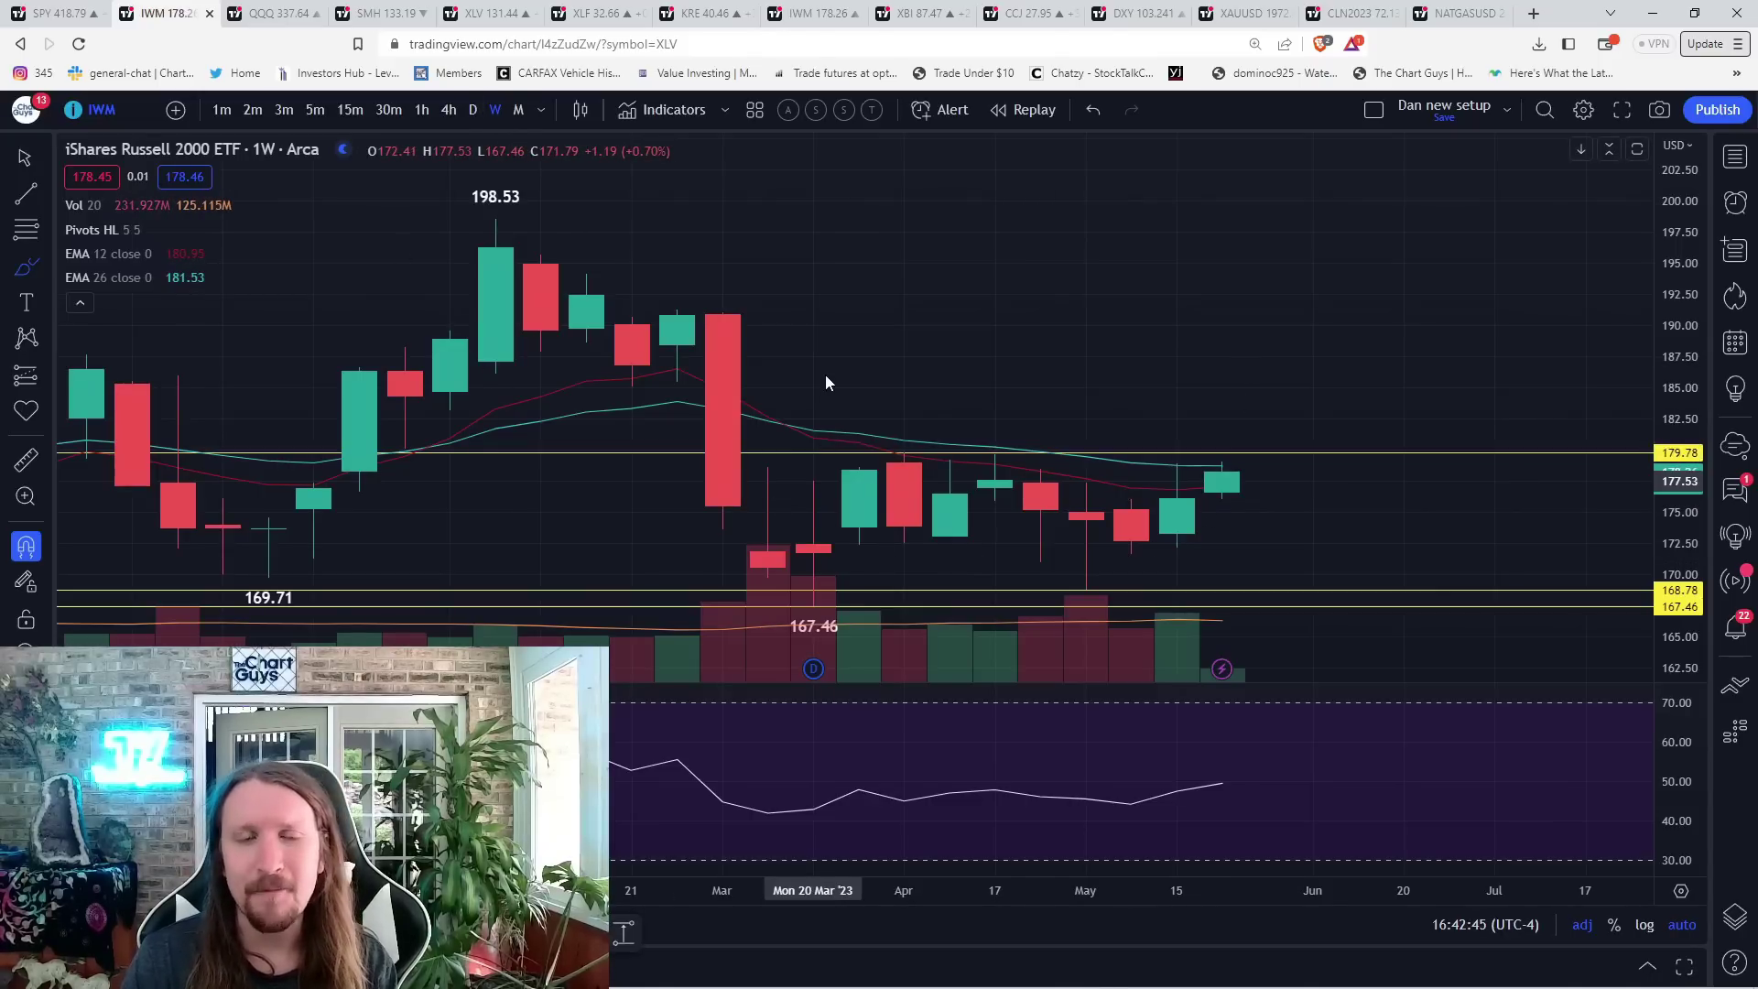
{"action": "scroll", "coordinate": [826, 375], "scroll_direction": "down", "scroll_amount": 3}
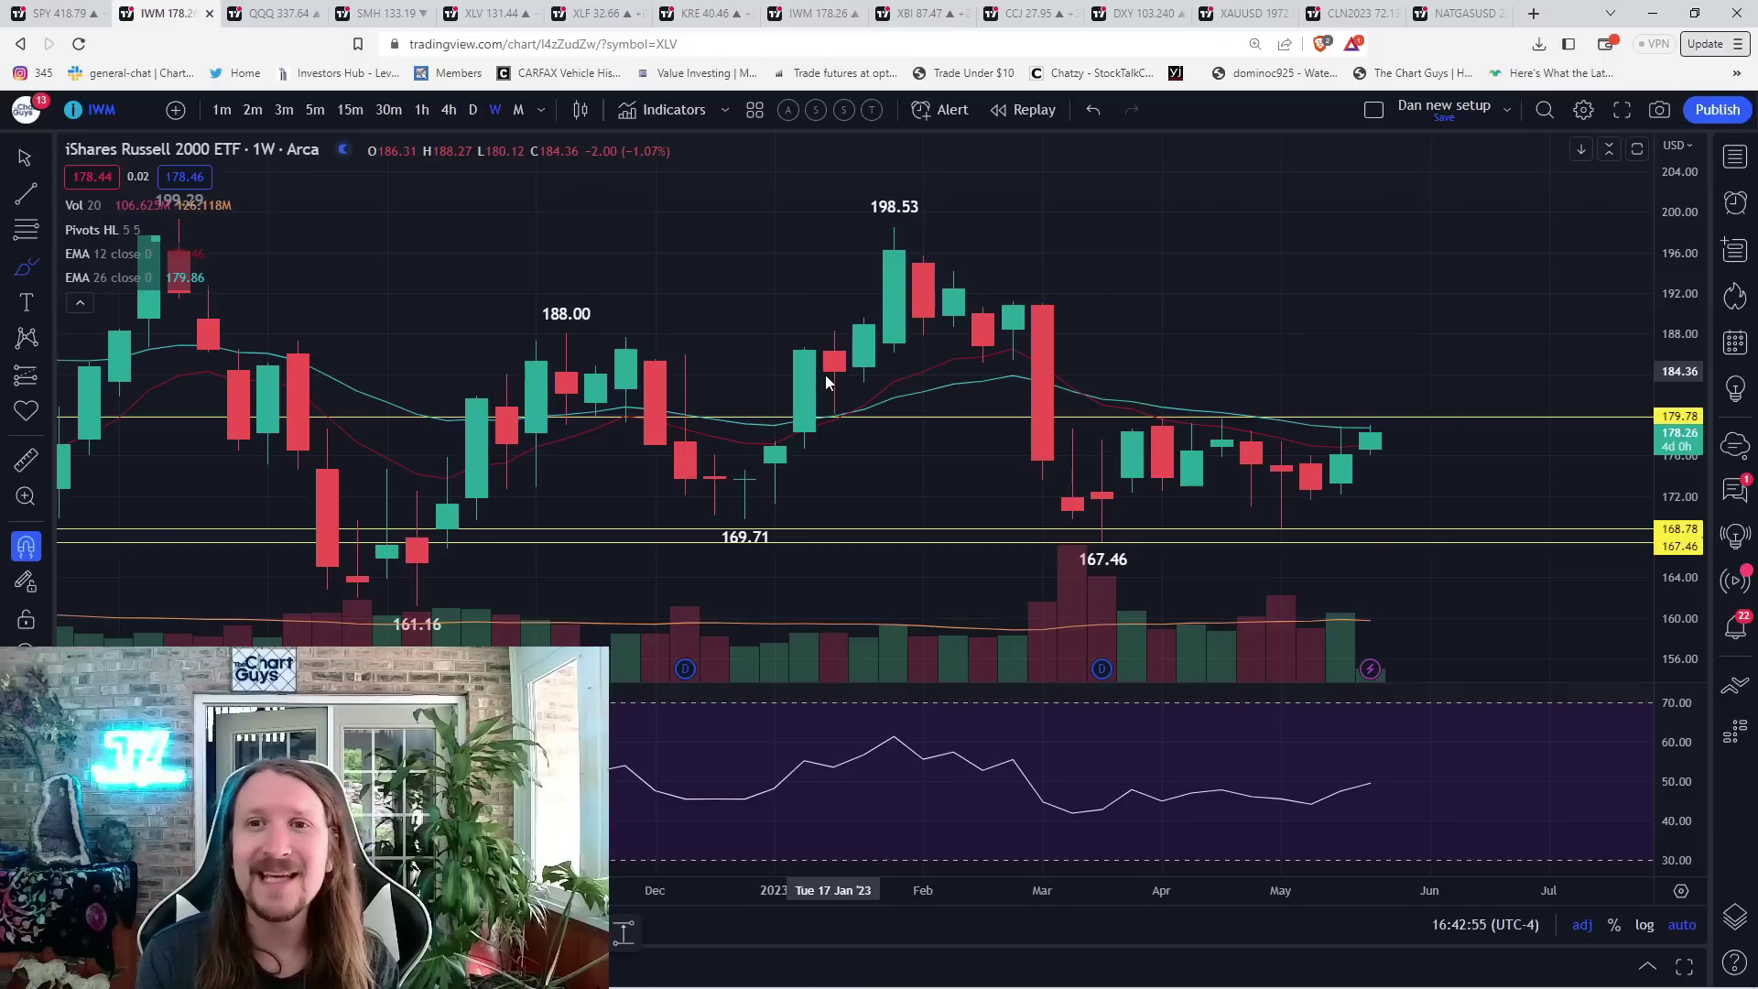
{"action": "type", "text": "a"}
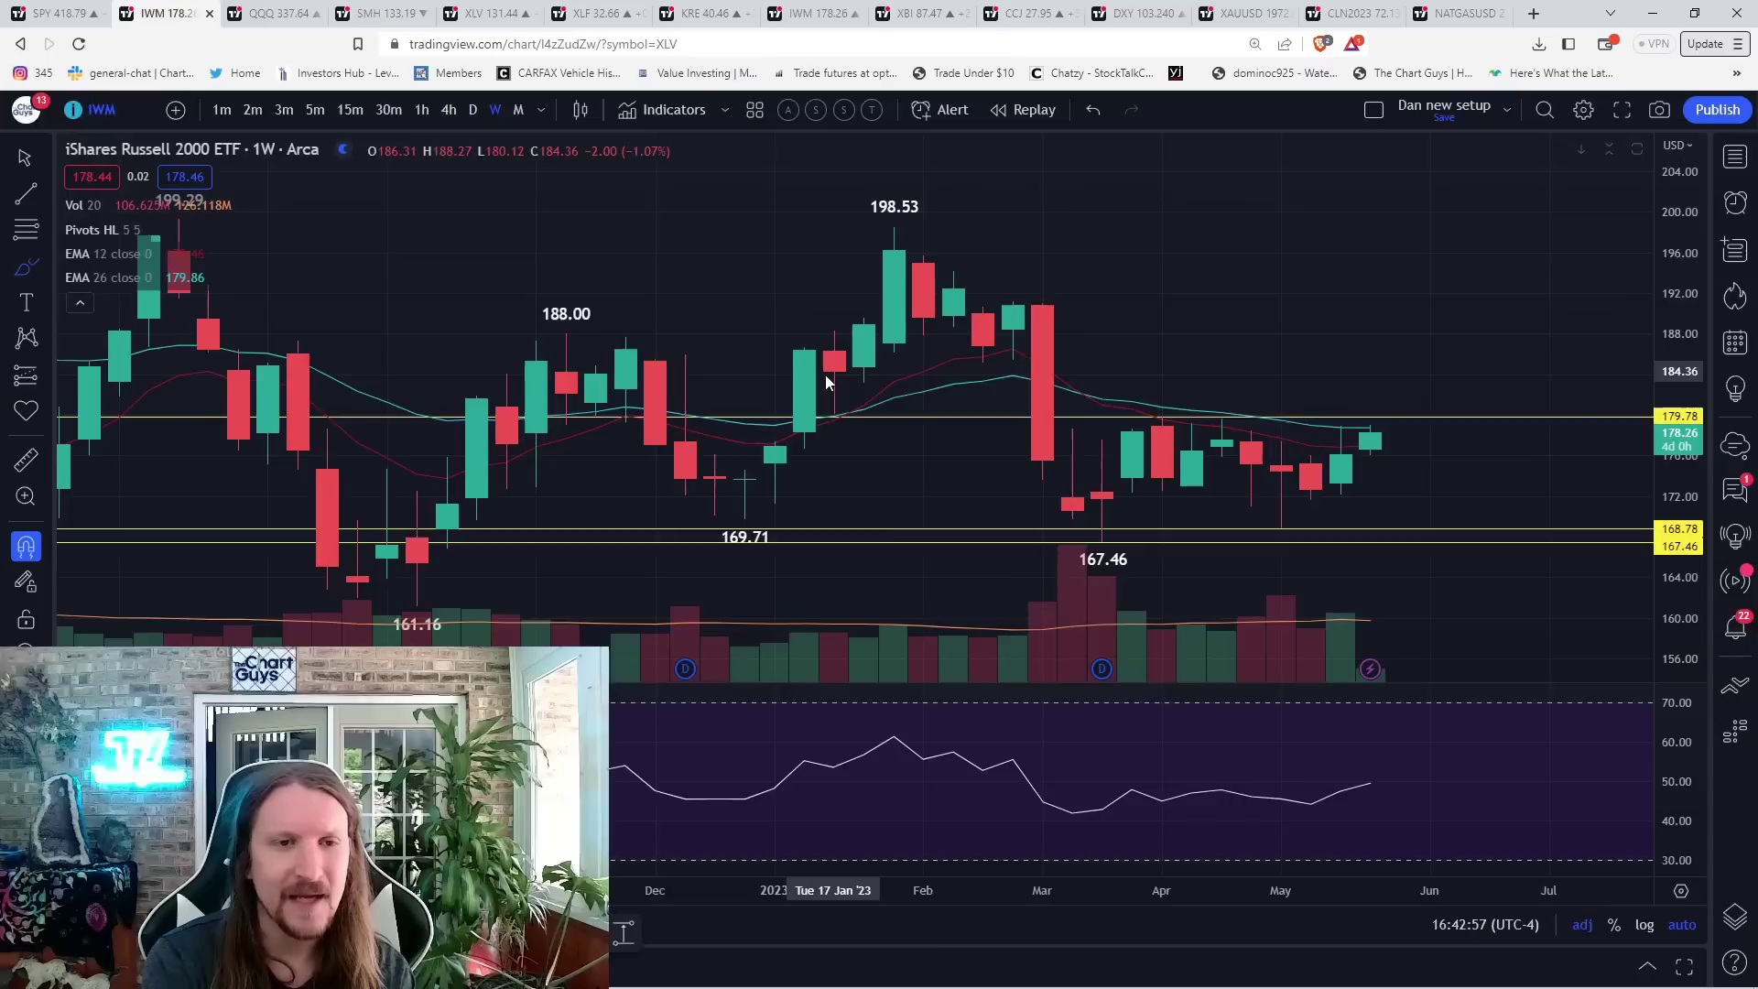
- Load C3.ai weekly, sketch and undo a downtrend from the 2021 high, then return to daily
{"action": "key", "text": "Return"}
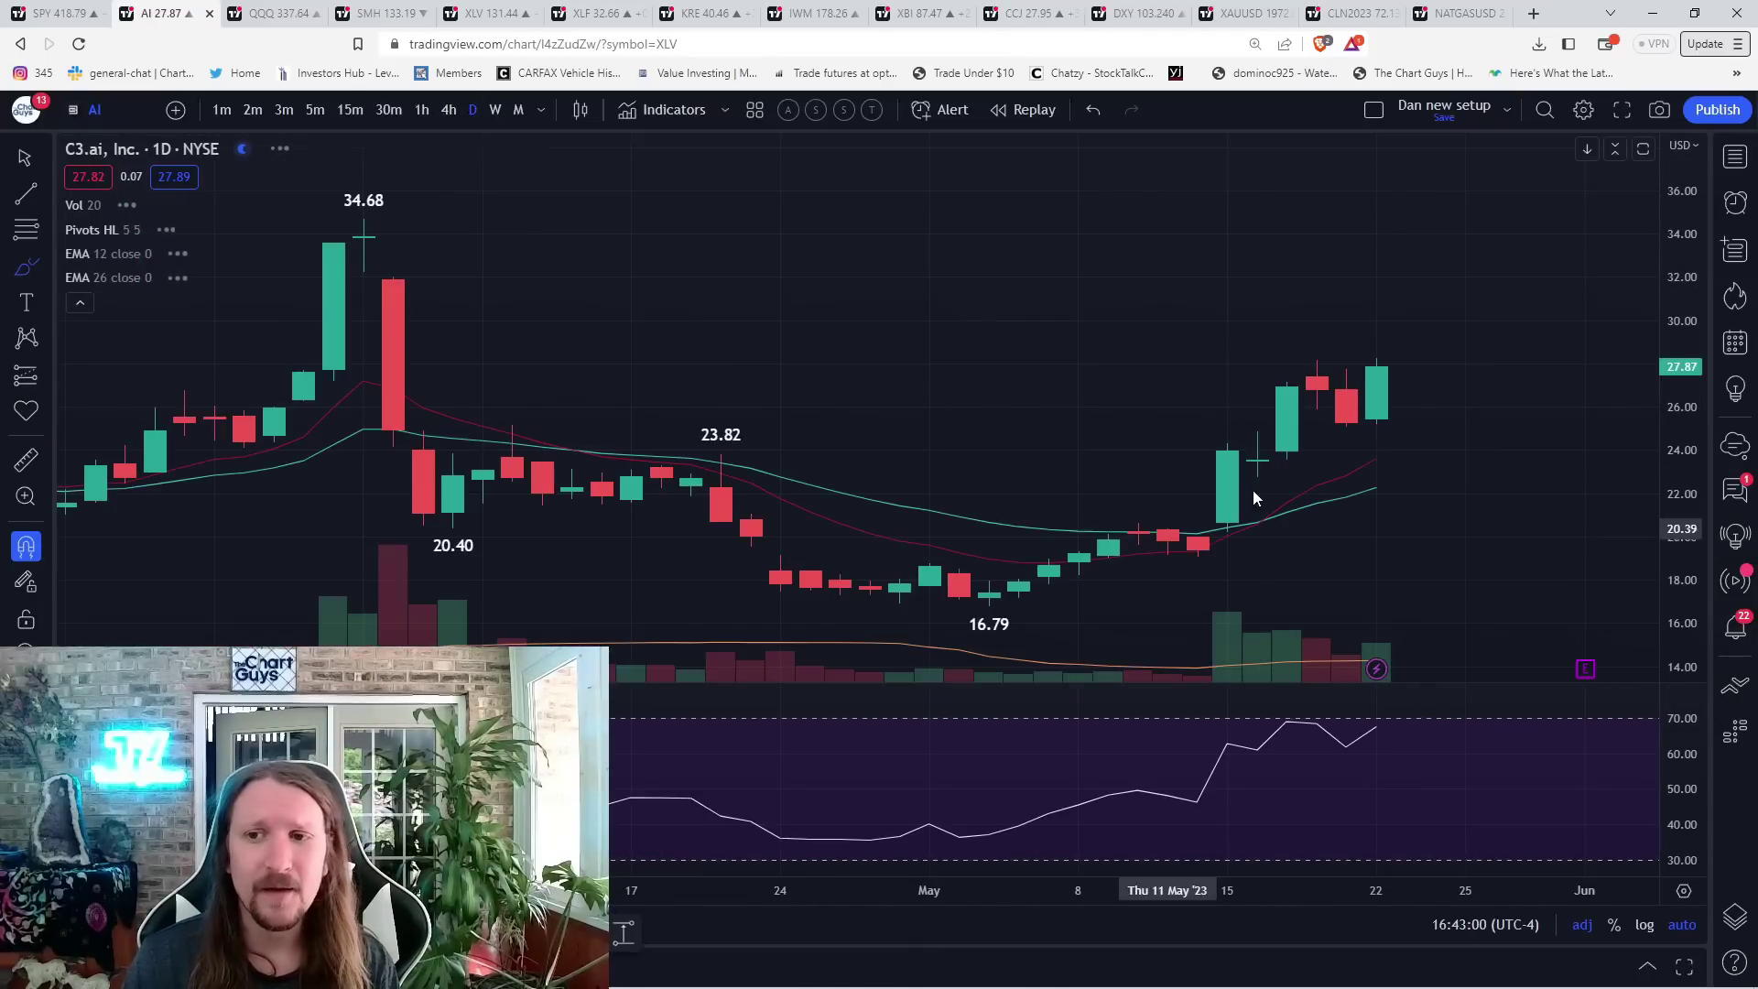
{"action": "left_click", "coordinate": [496, 111]}
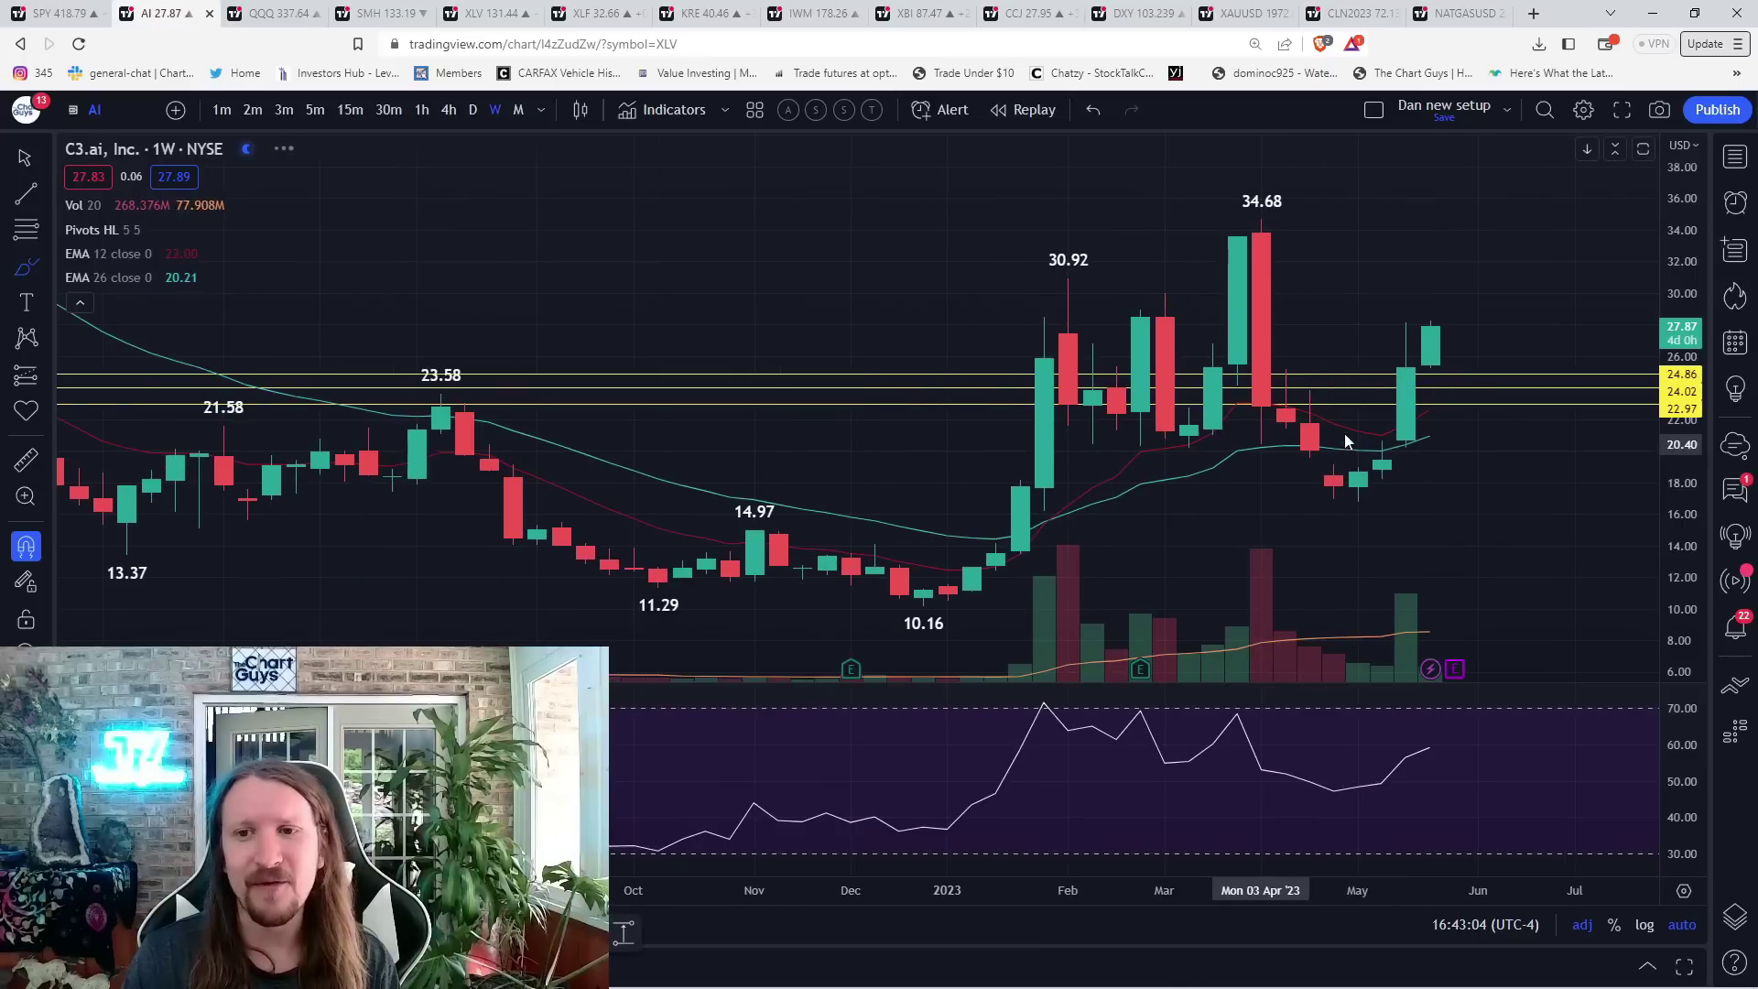
{"action": "scroll", "coordinate": [1078, 552], "scroll_direction": "down", "scroll_amount": 6}
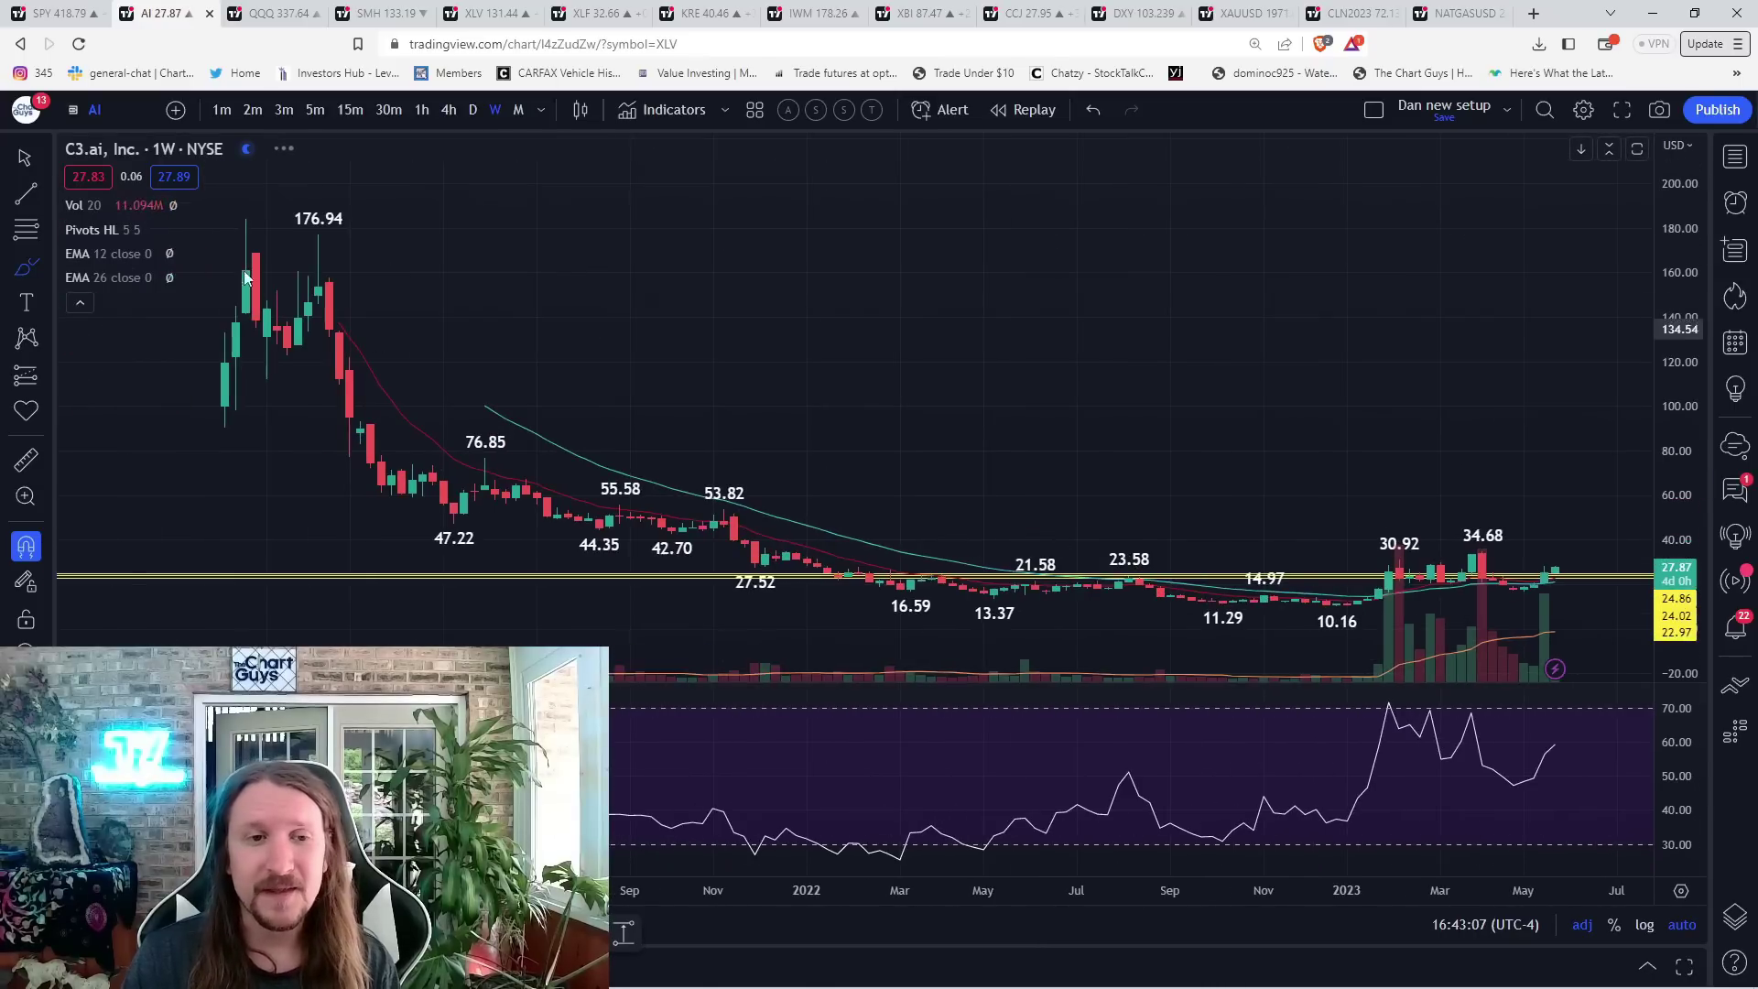
{"action": "left_click_drag", "start_coordinate": [261, 254], "coordinate": [1312, 575]}
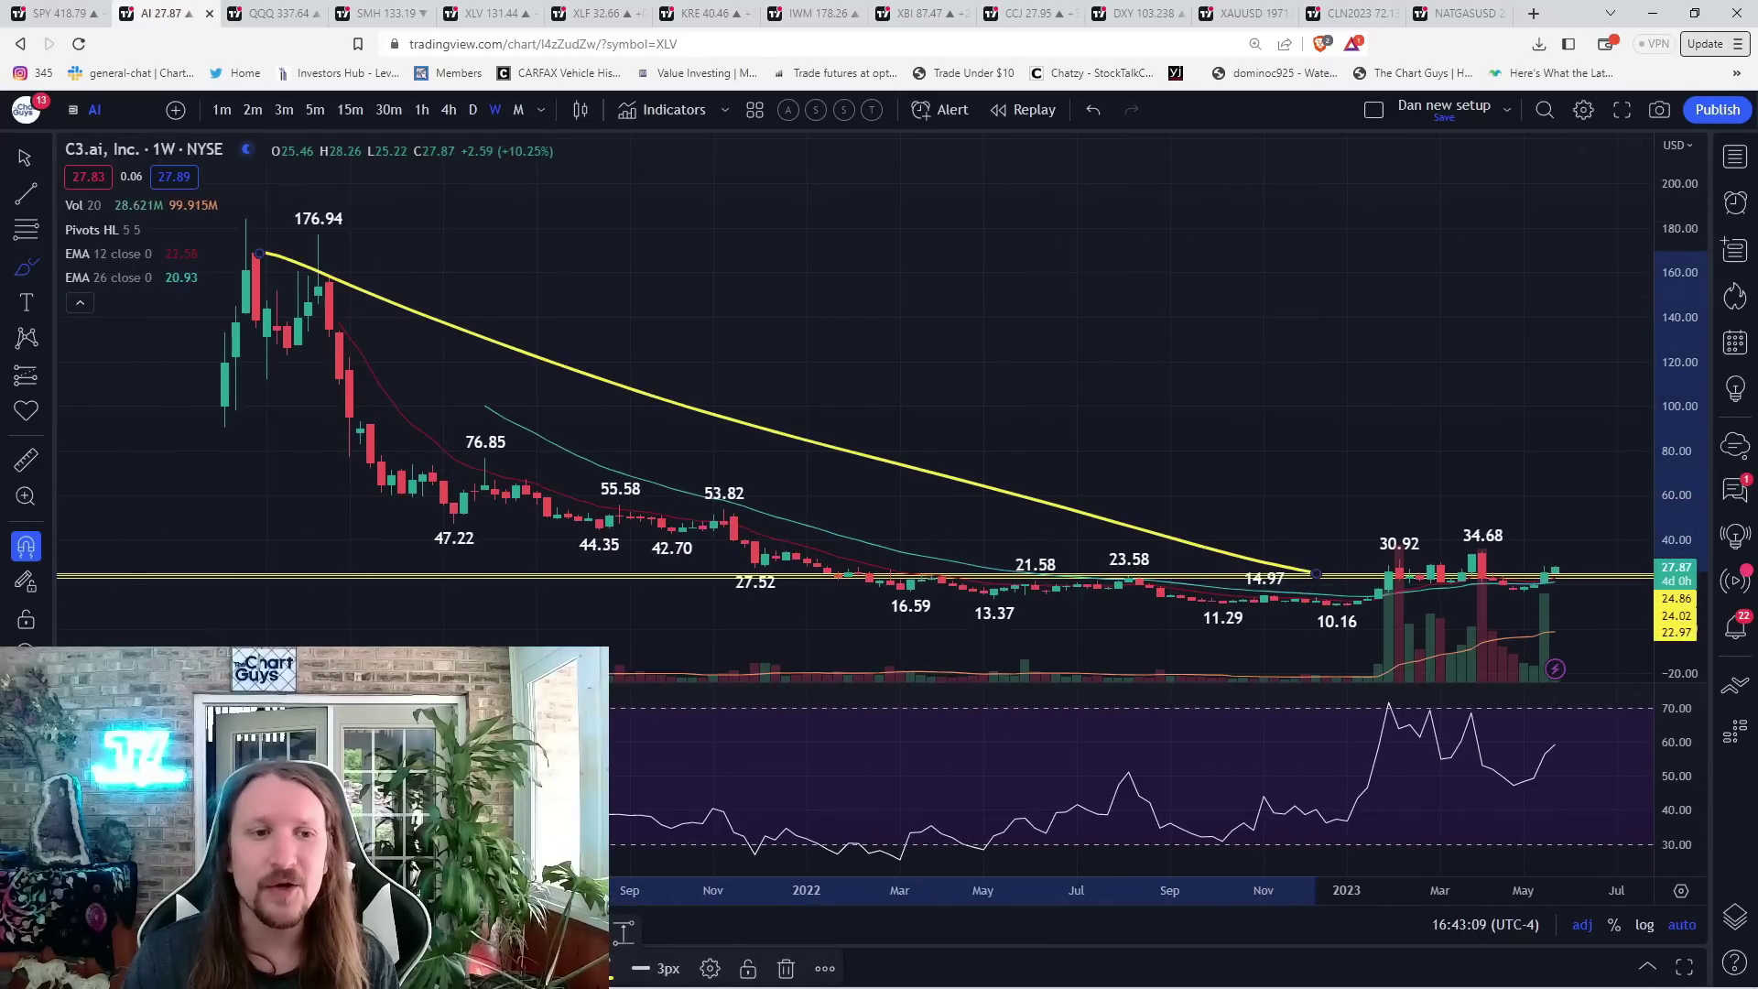
{"action": "key", "text": "ctrl+z"}
{"action": "scroll", "coordinate": [877, 595], "scroll_direction": "up", "scroll_amount": 6}
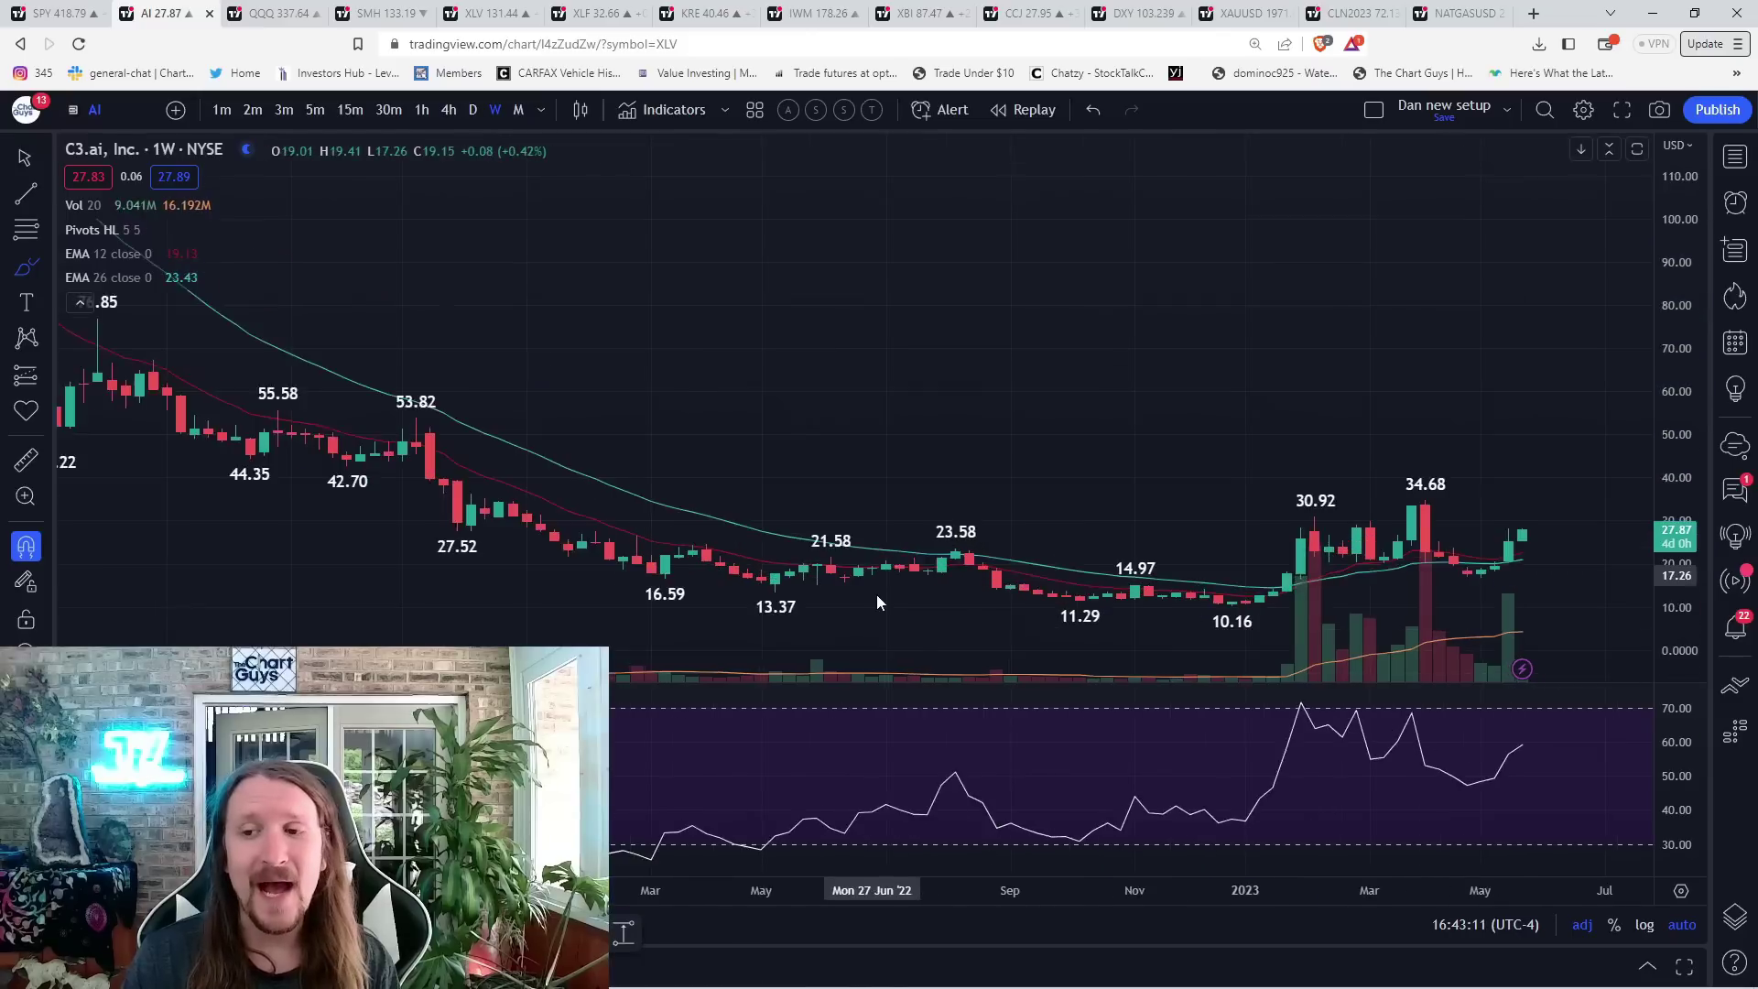
{"action": "left_click", "coordinate": [473, 111]}
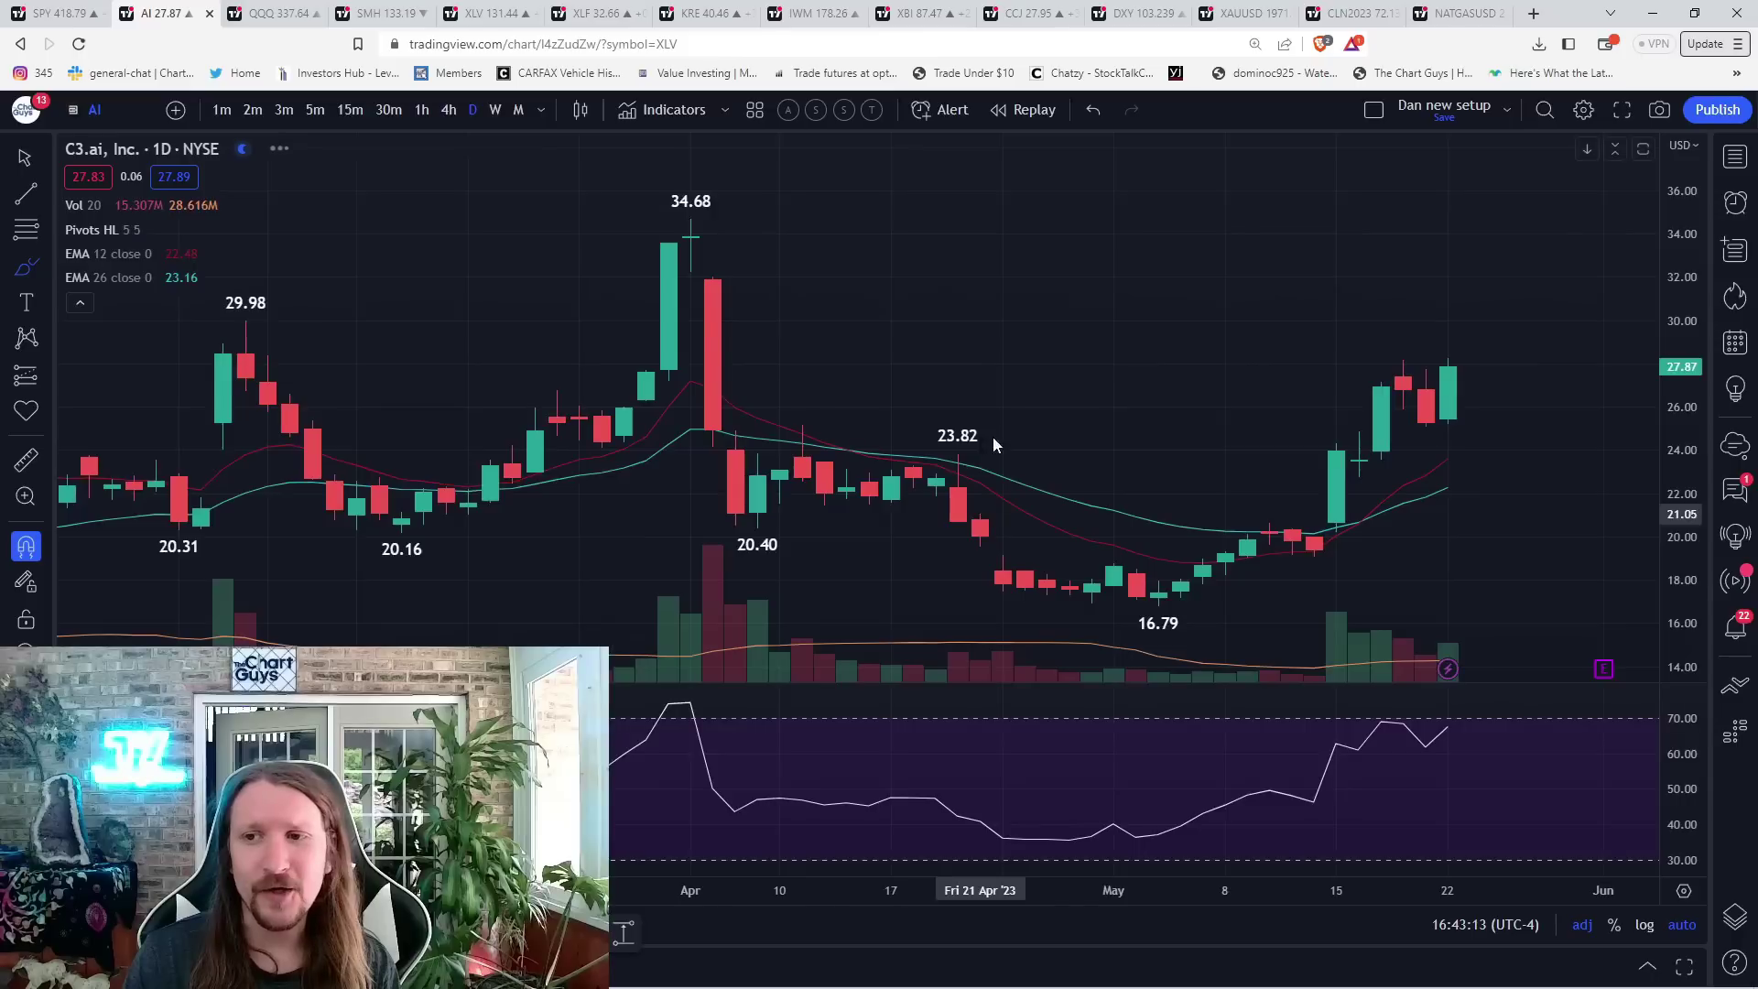
{"action": "scroll", "coordinate": [993, 436], "scroll_direction": "up", "scroll_amount": 5}
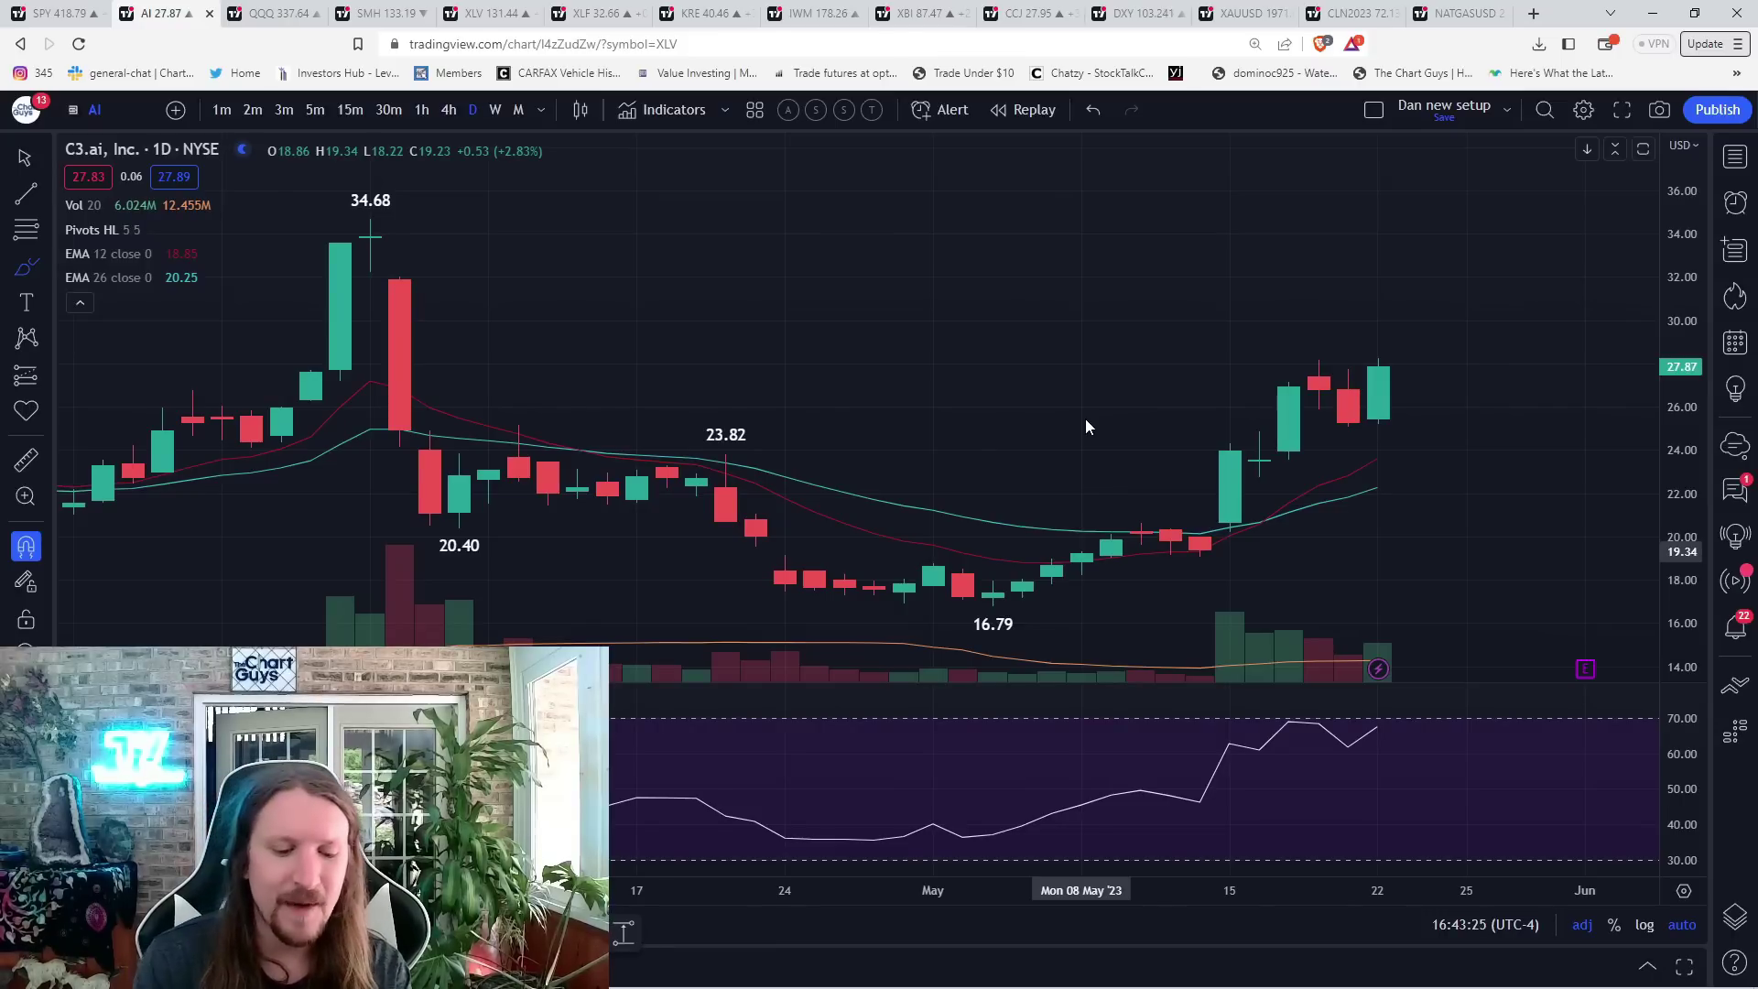
{"action": "type", "text": "DDOG"}
- Load Datadog (DDOG), then Palantir (PLTR), and show Palantir on the monthly timeframe
{"action": "key", "text": "Return"}
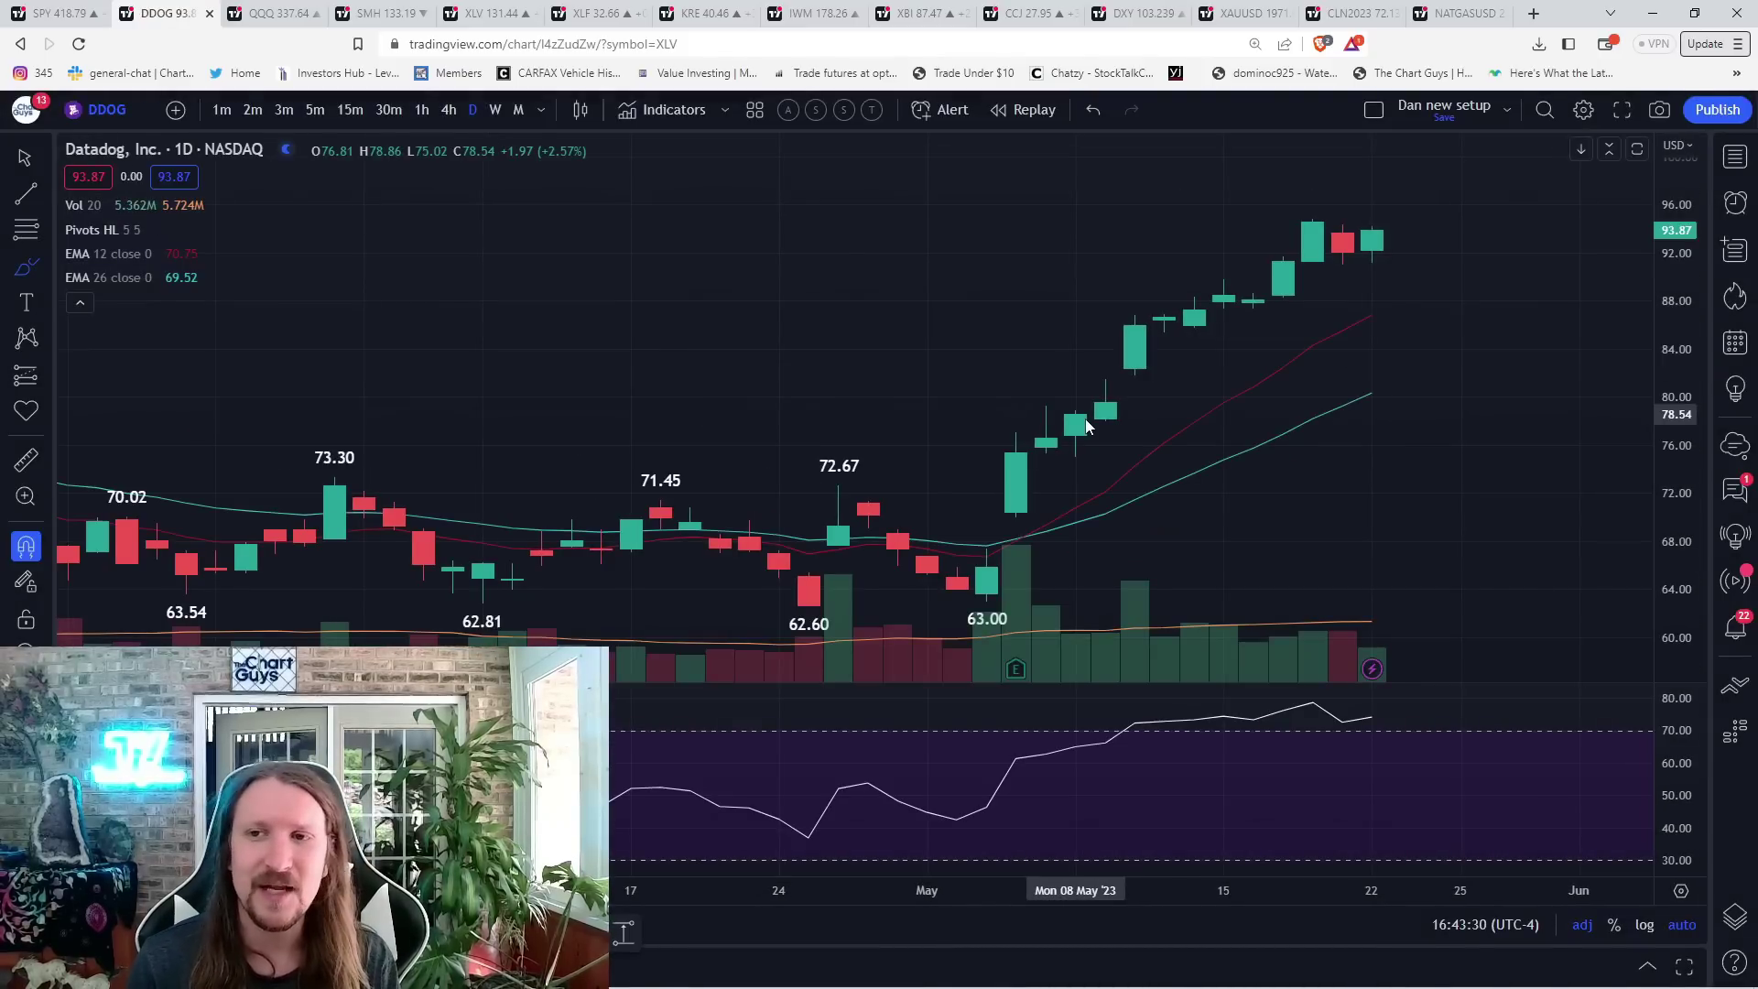
{"action": "type", "text": "PLTR"}
{"action": "key", "text": "Return"}
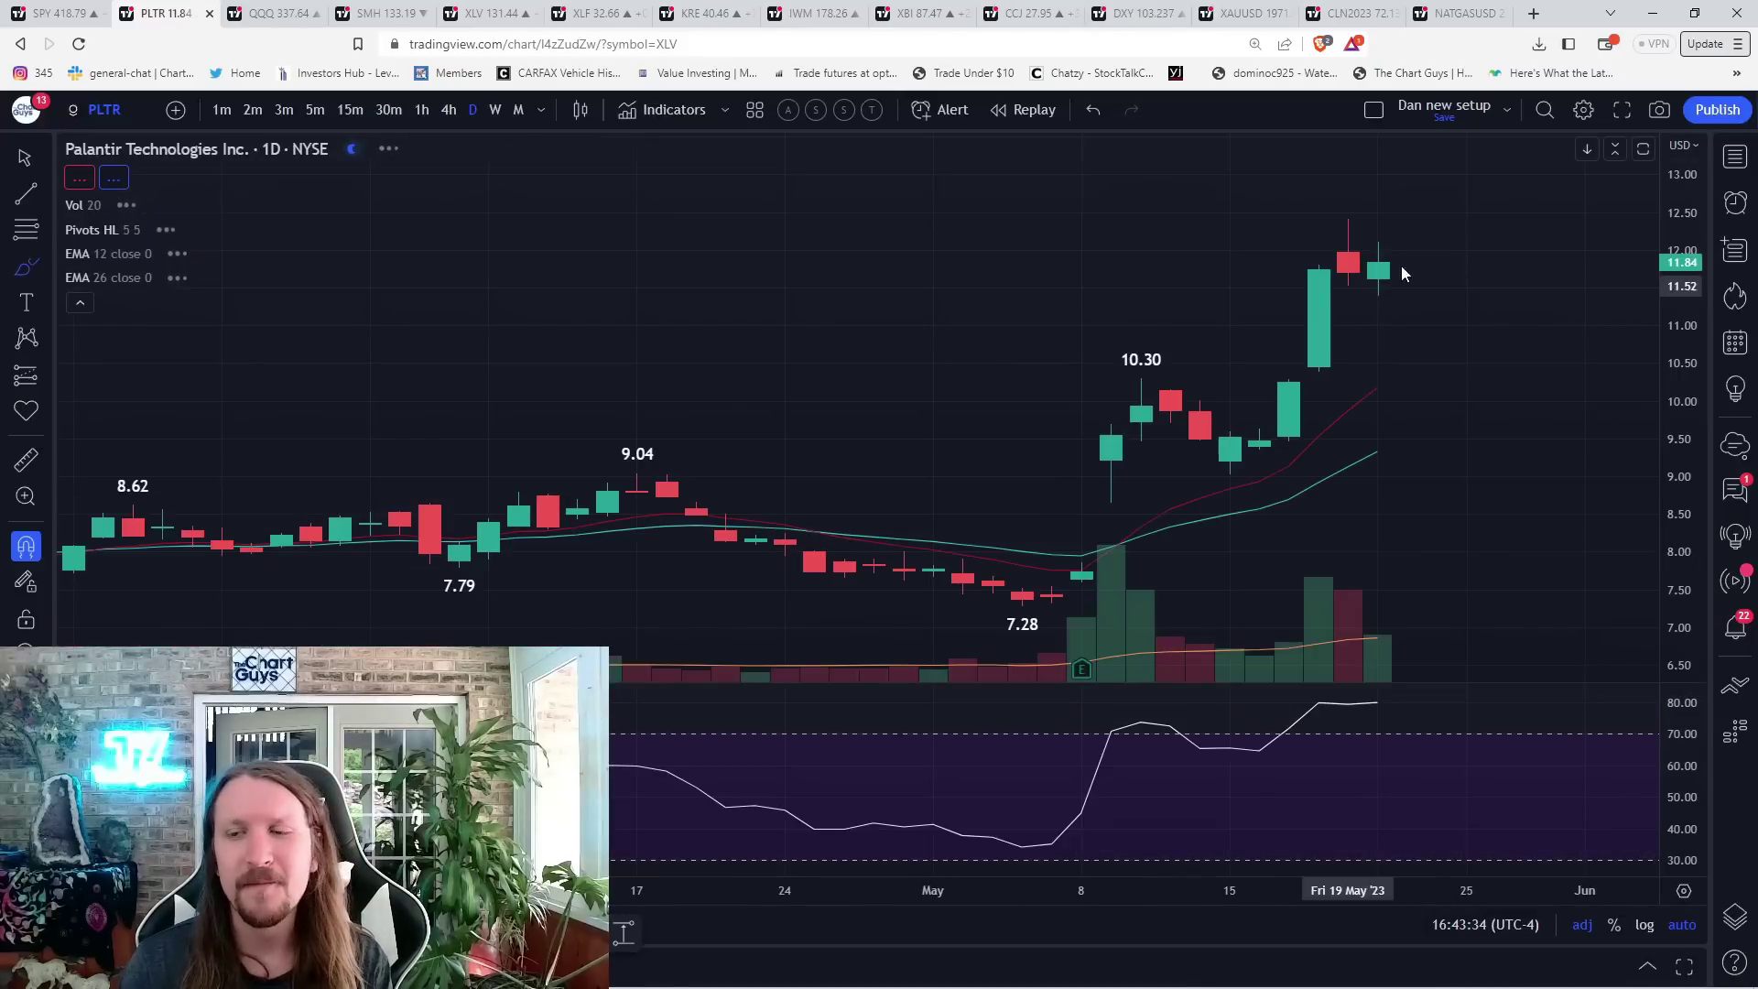
{"action": "left_click", "coordinate": [516, 110]}
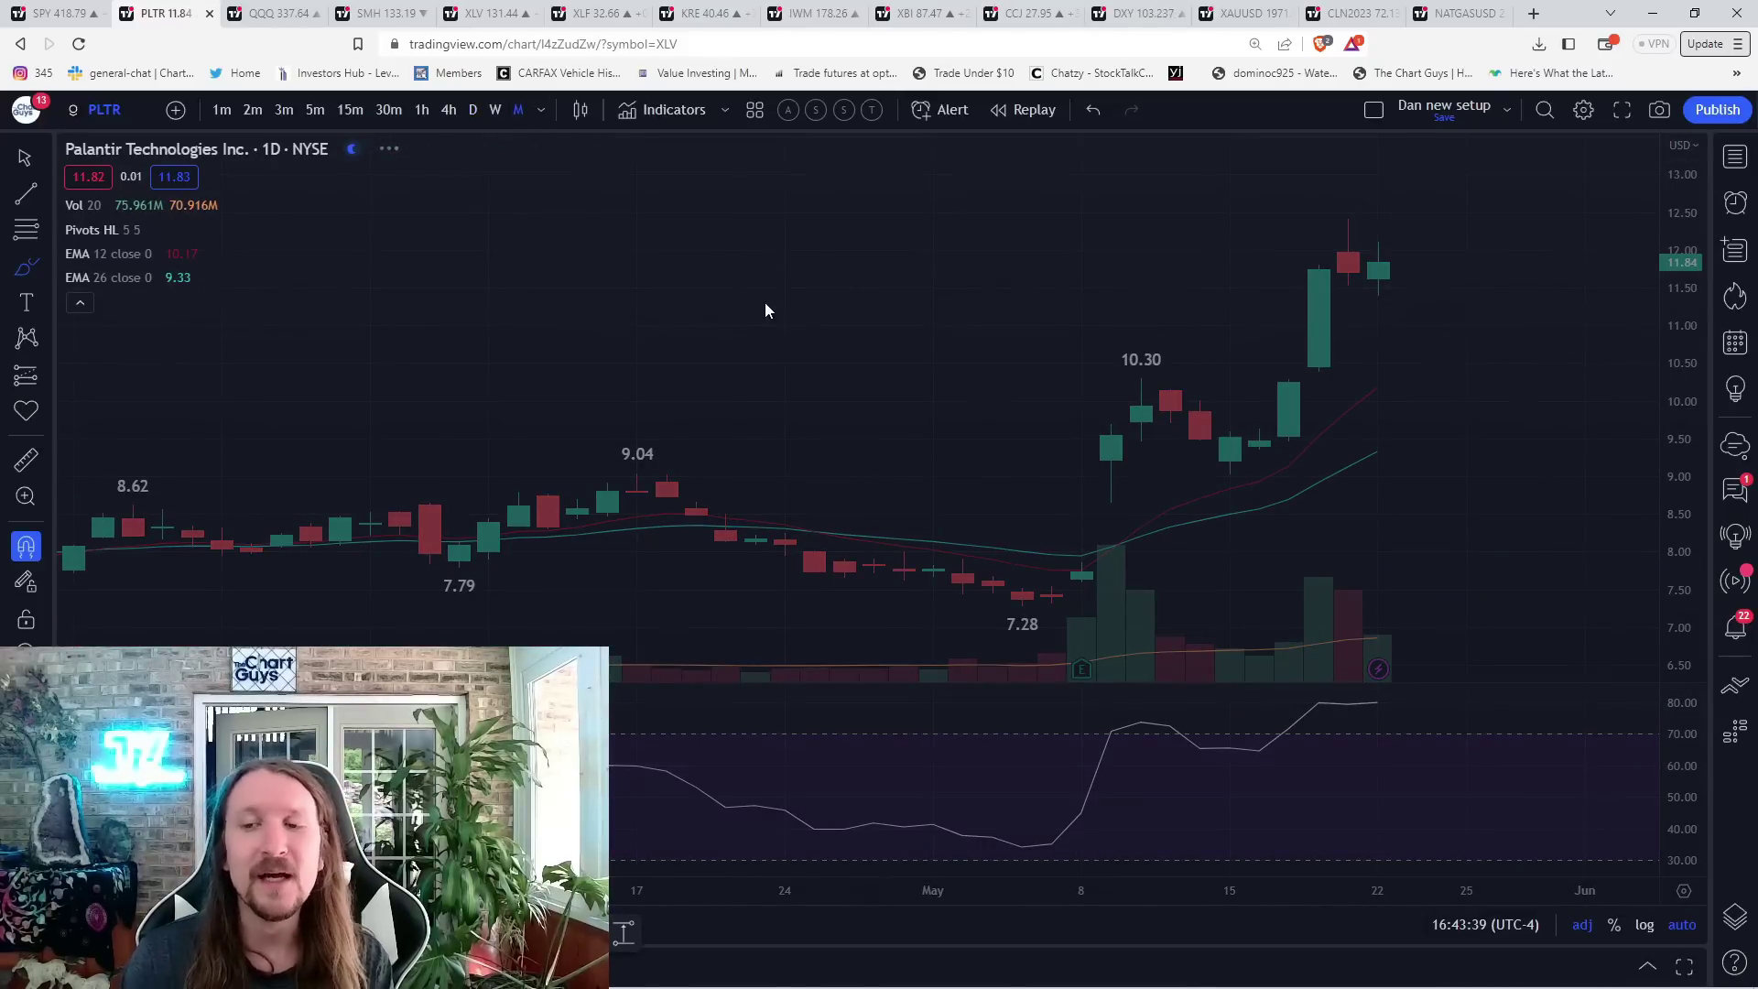
{"action": "scroll", "coordinate": [789, 312], "scroll_direction": "up", "scroll_amount": 3}
{"action": "scroll", "coordinate": [962, 577], "scroll_direction": "up", "scroll_amount": 3}
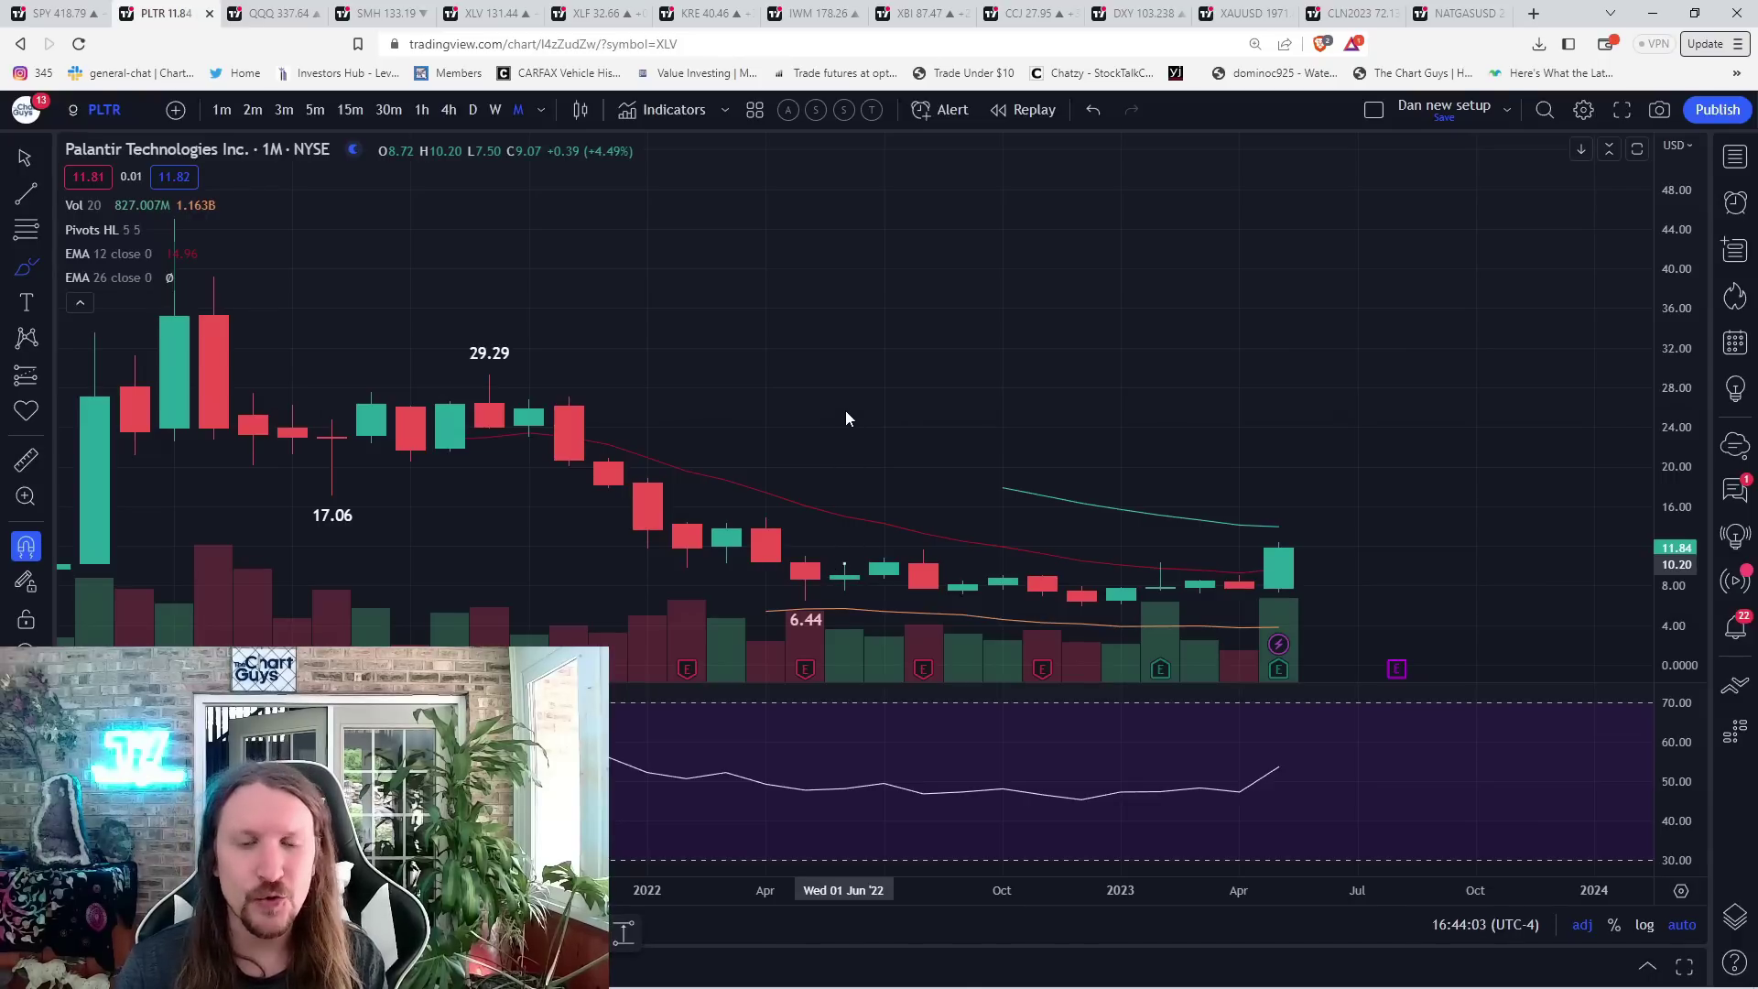
{"action": "type", "text": "PLUG"}
- Review Plug Power (PLUG) on the daily timeframe, then switch to the QQQ chart tab
{"action": "key", "text": "Return"}
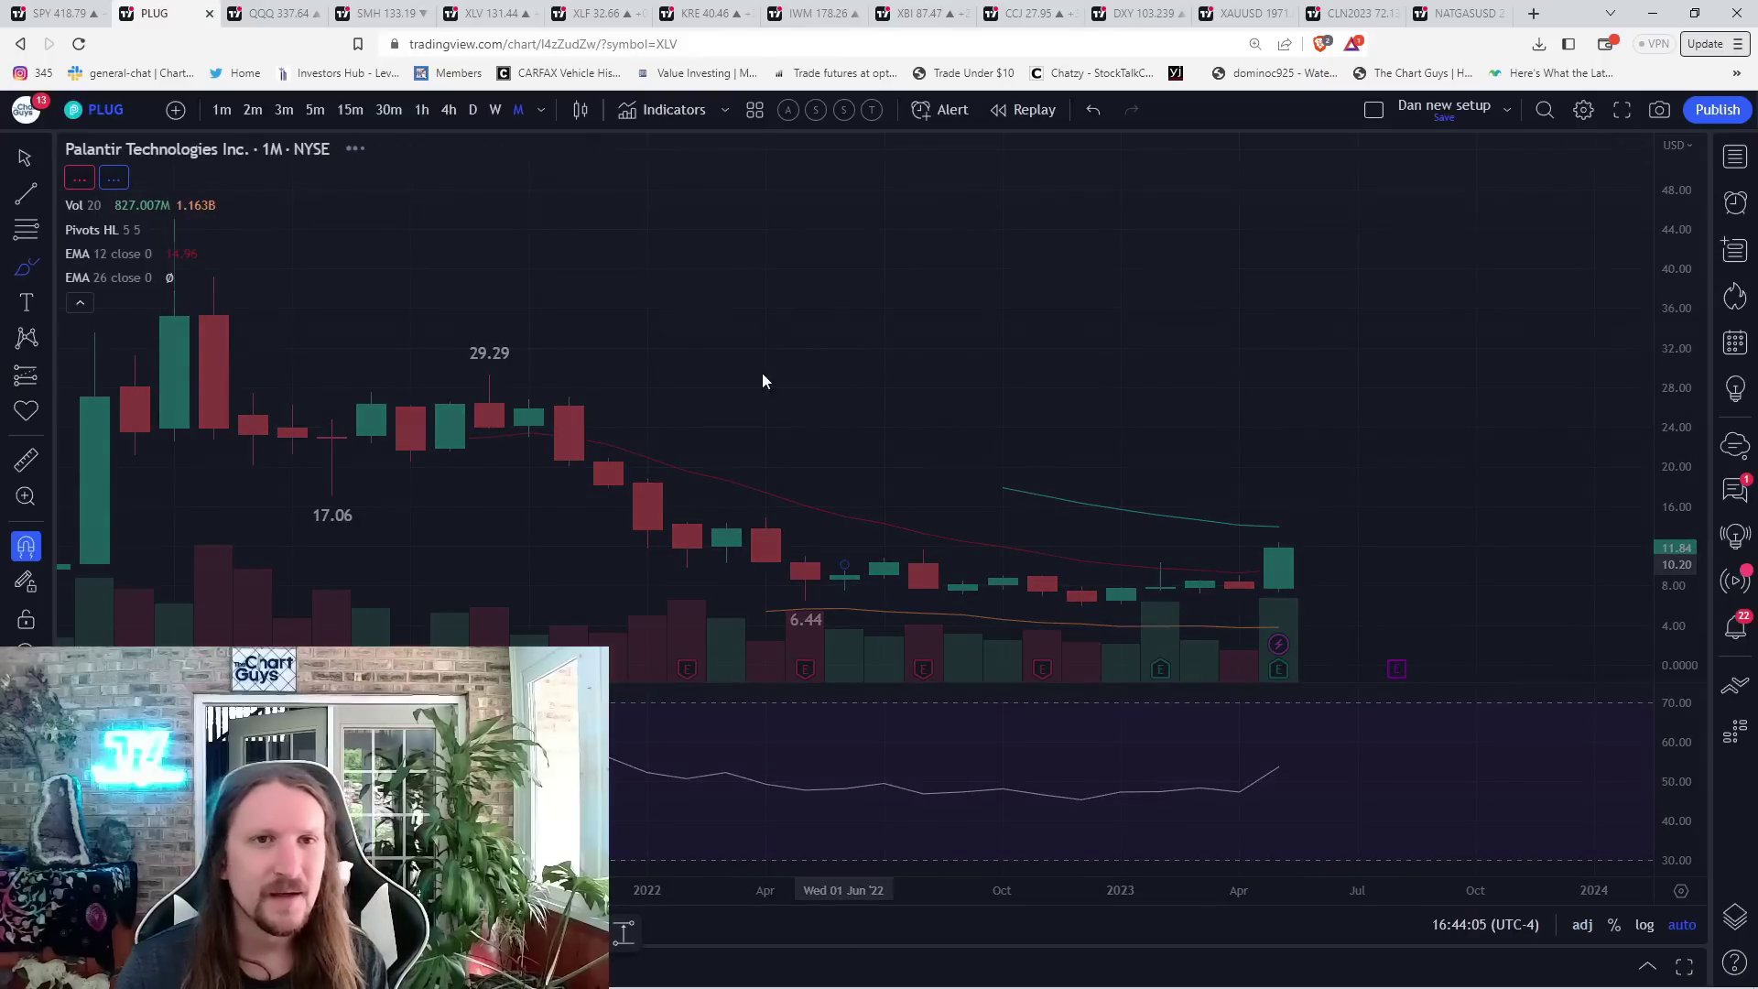
{"action": "left_click", "coordinate": [472, 109]}
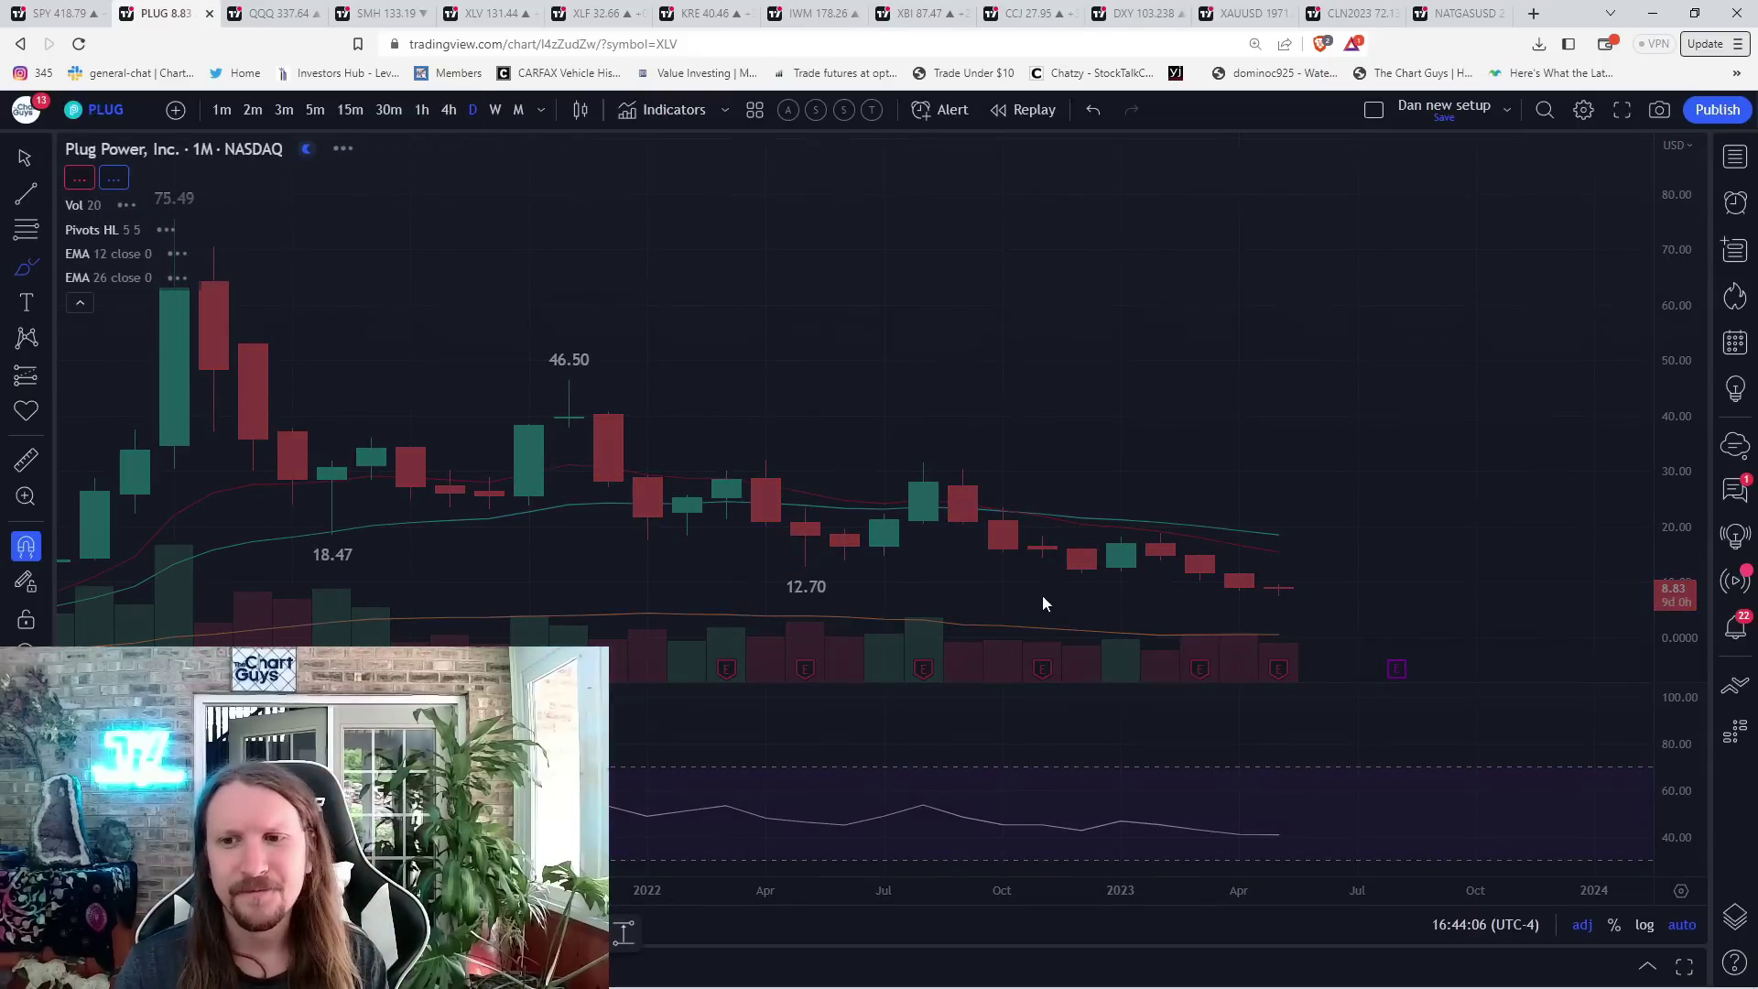
{"action": "scroll", "coordinate": [915, 507], "scroll_direction": "down", "scroll_amount": 2}
{"action": "scroll", "coordinate": [915, 507], "scroll_direction": "down", "scroll_amount": 1}
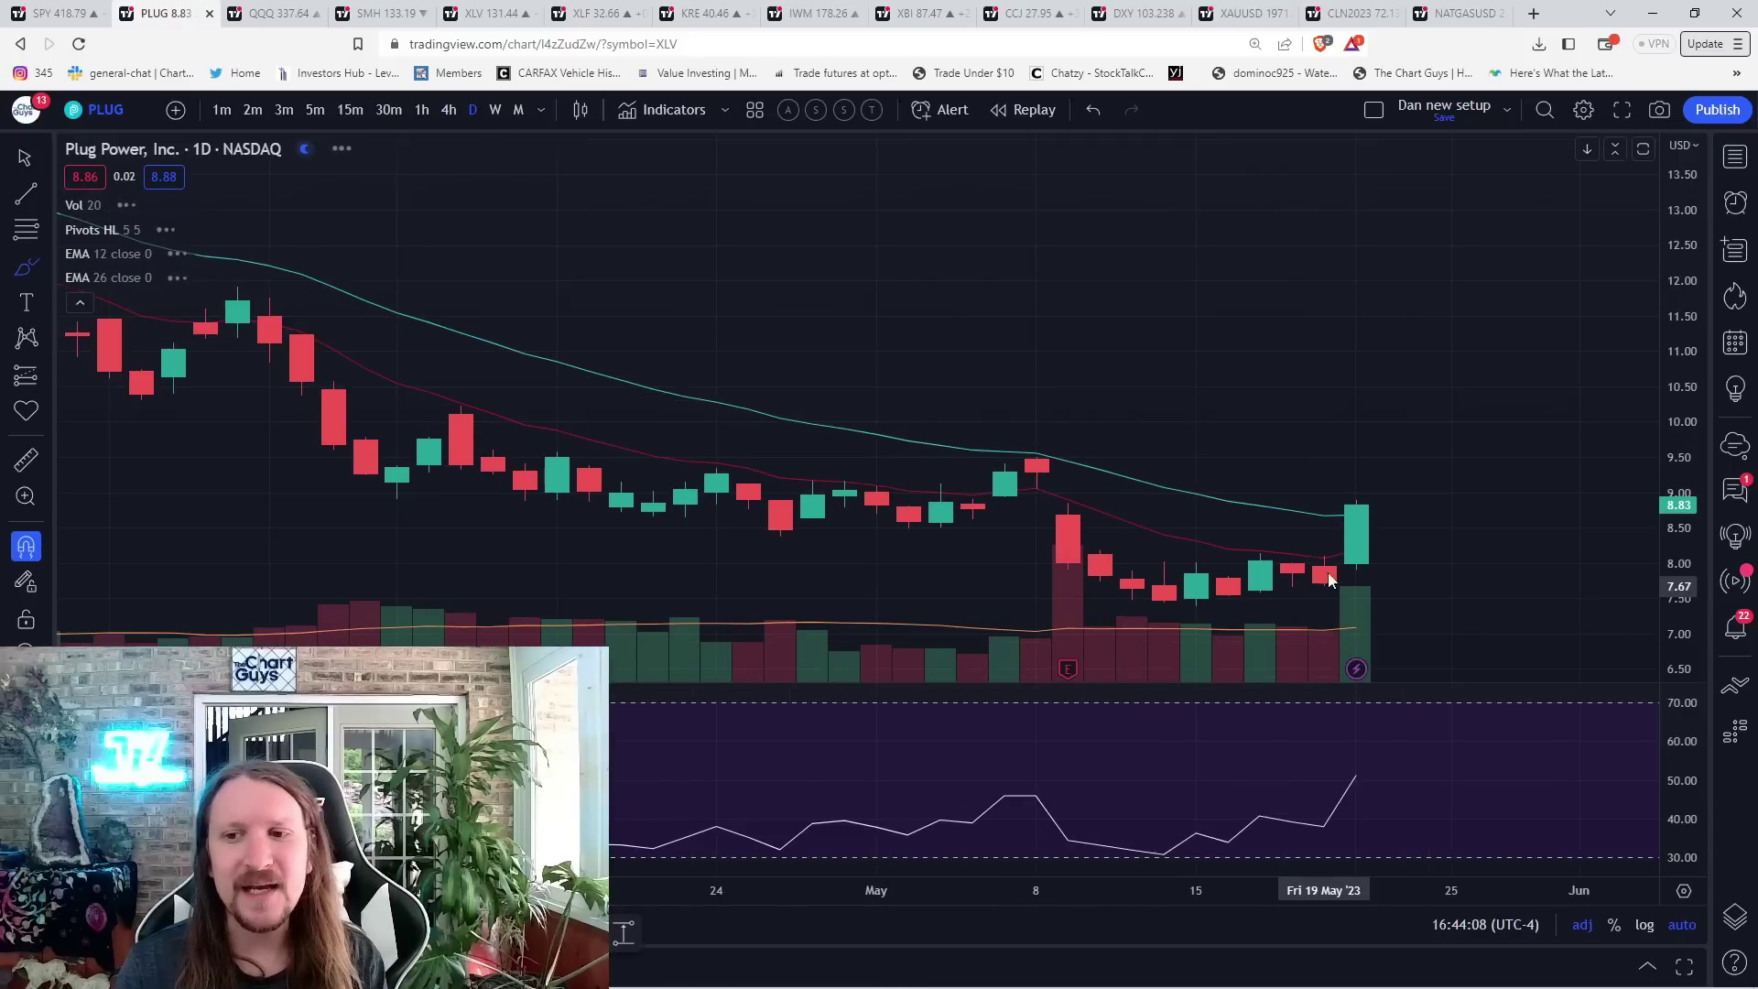
{"action": "scroll", "coordinate": [1034, 511], "scroll_direction": "down", "scroll_amount": 1}
{"action": "scroll", "coordinate": [1030, 512], "scroll_direction": "down", "scroll_amount": 2}
{"action": "scroll", "coordinate": [483, 377], "scroll_direction": "down", "scroll_amount": 1}
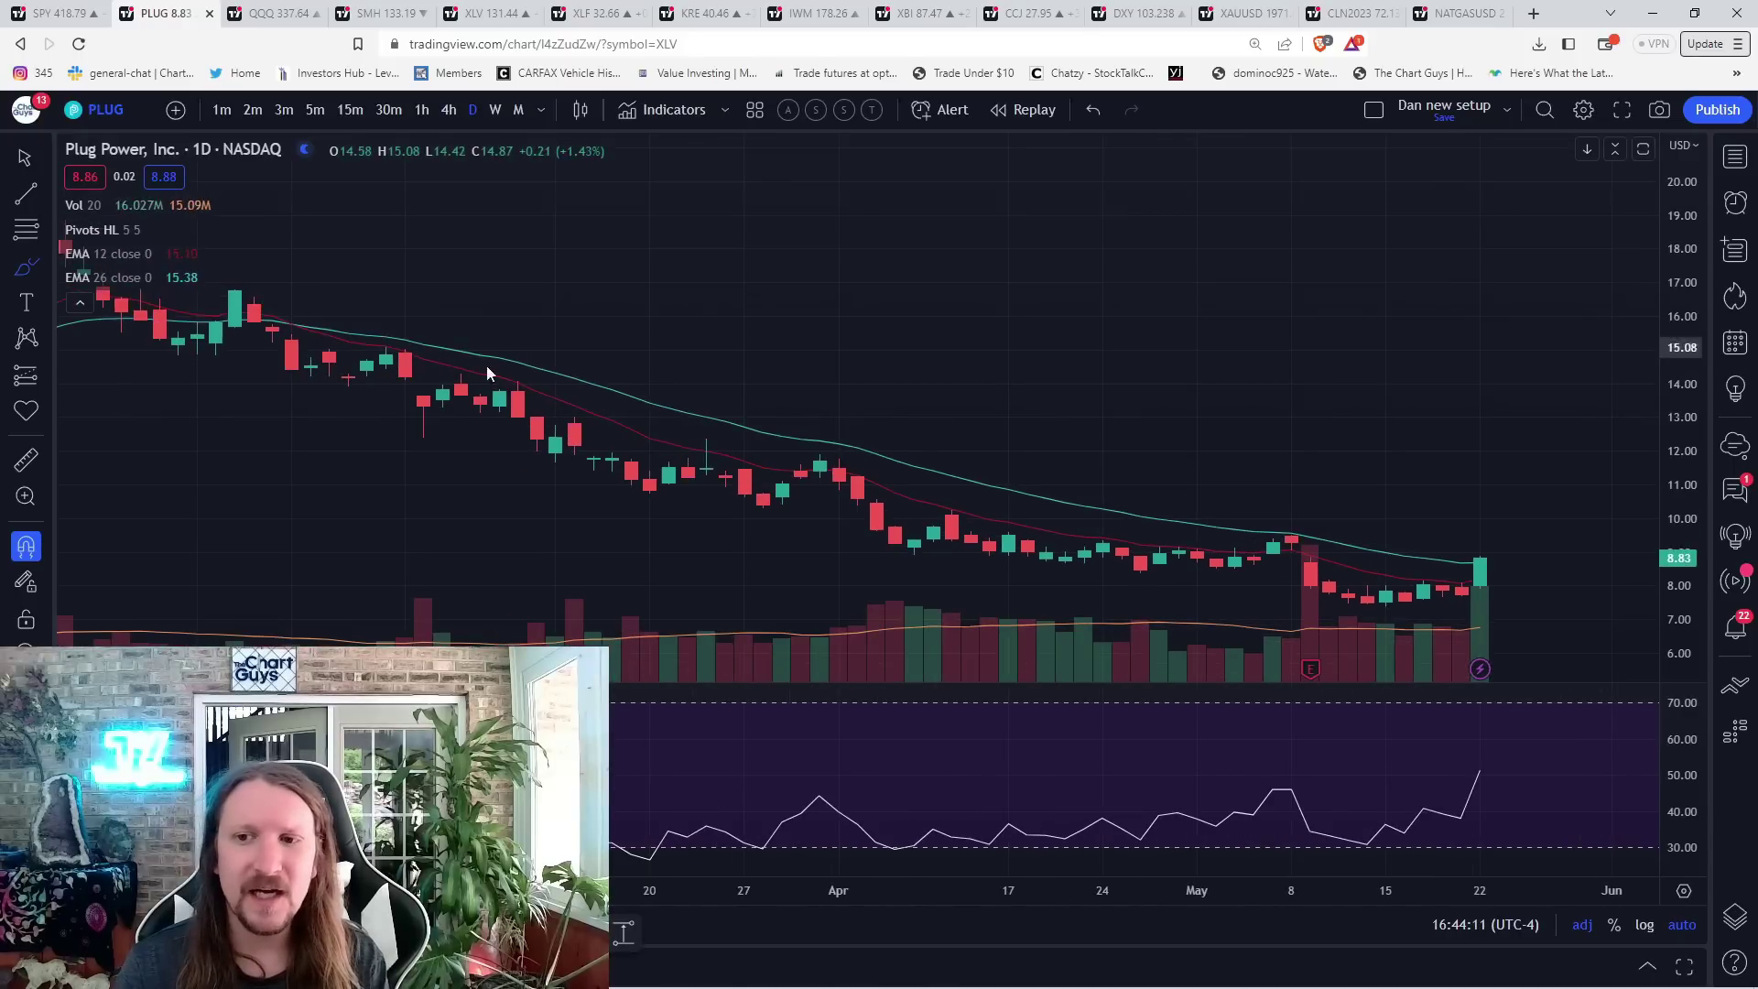
{"action": "scroll", "coordinate": [704, 435], "scroll_direction": "down", "scroll_amount": 2}
{"action": "scroll", "coordinate": [705, 436], "scroll_direction": "down", "scroll_amount": 1}
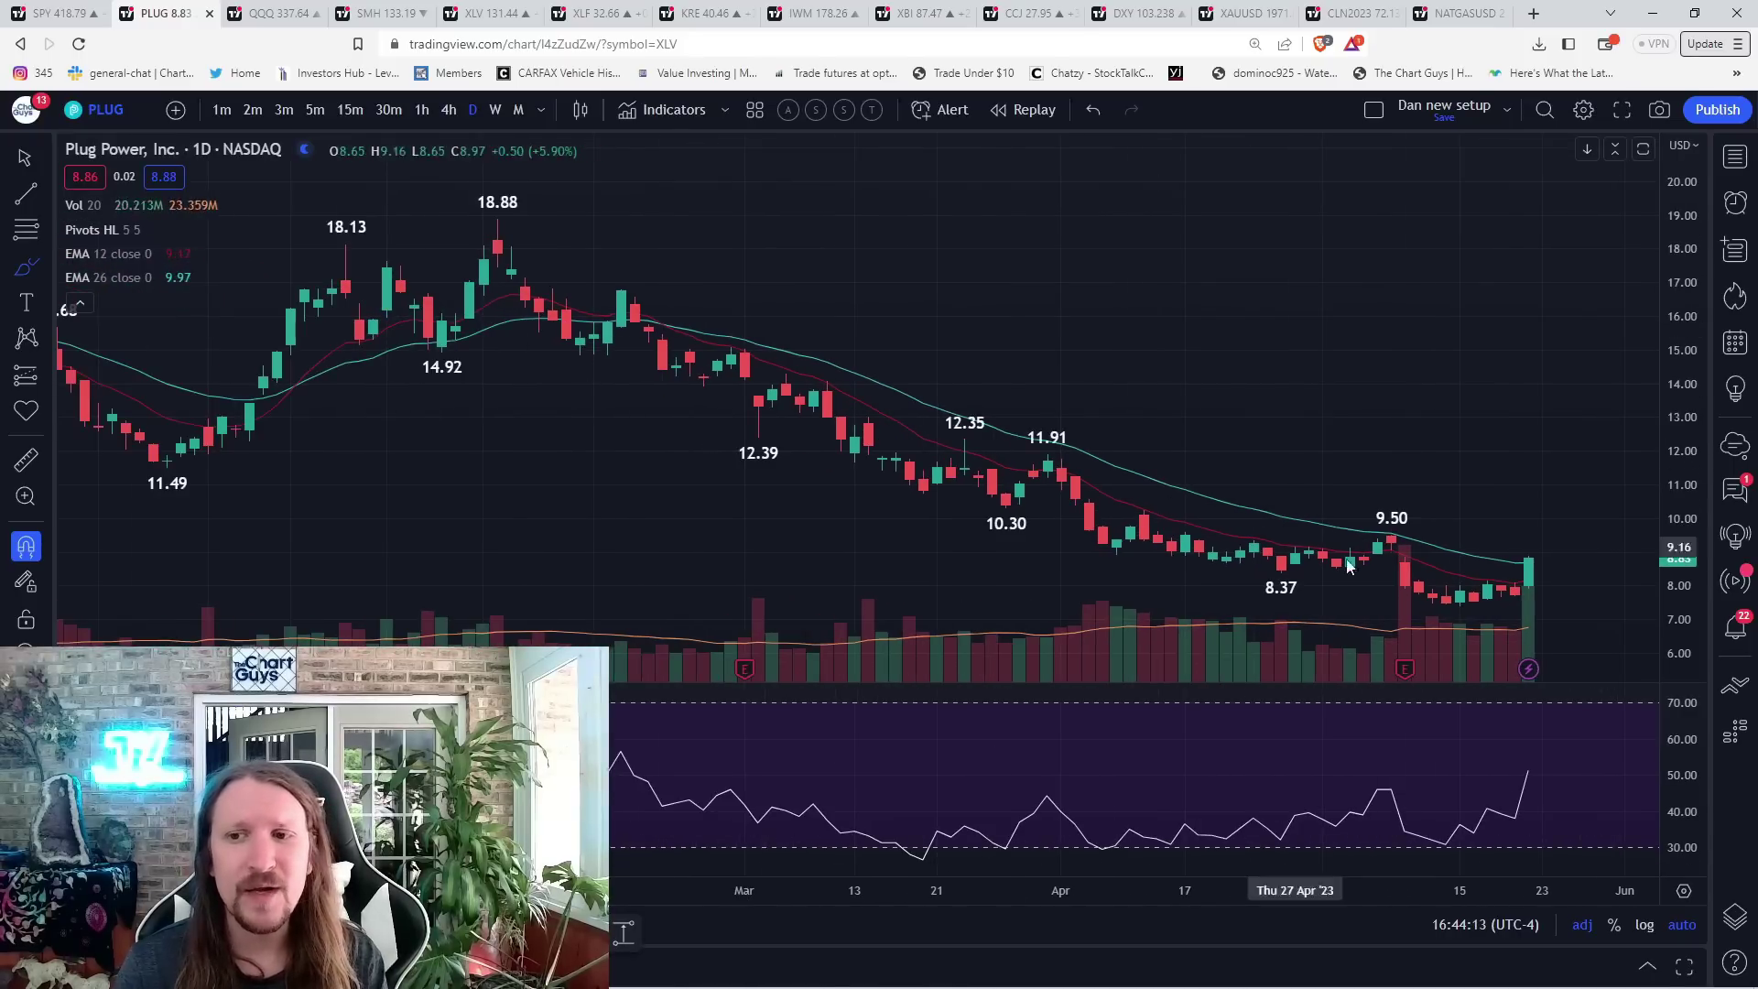
{"action": "scroll", "coordinate": [1306, 549], "scroll_direction": "up", "scroll_amount": 2}
{"action": "scroll", "coordinate": [1373, 588], "scroll_direction": "up", "scroll_amount": 2}
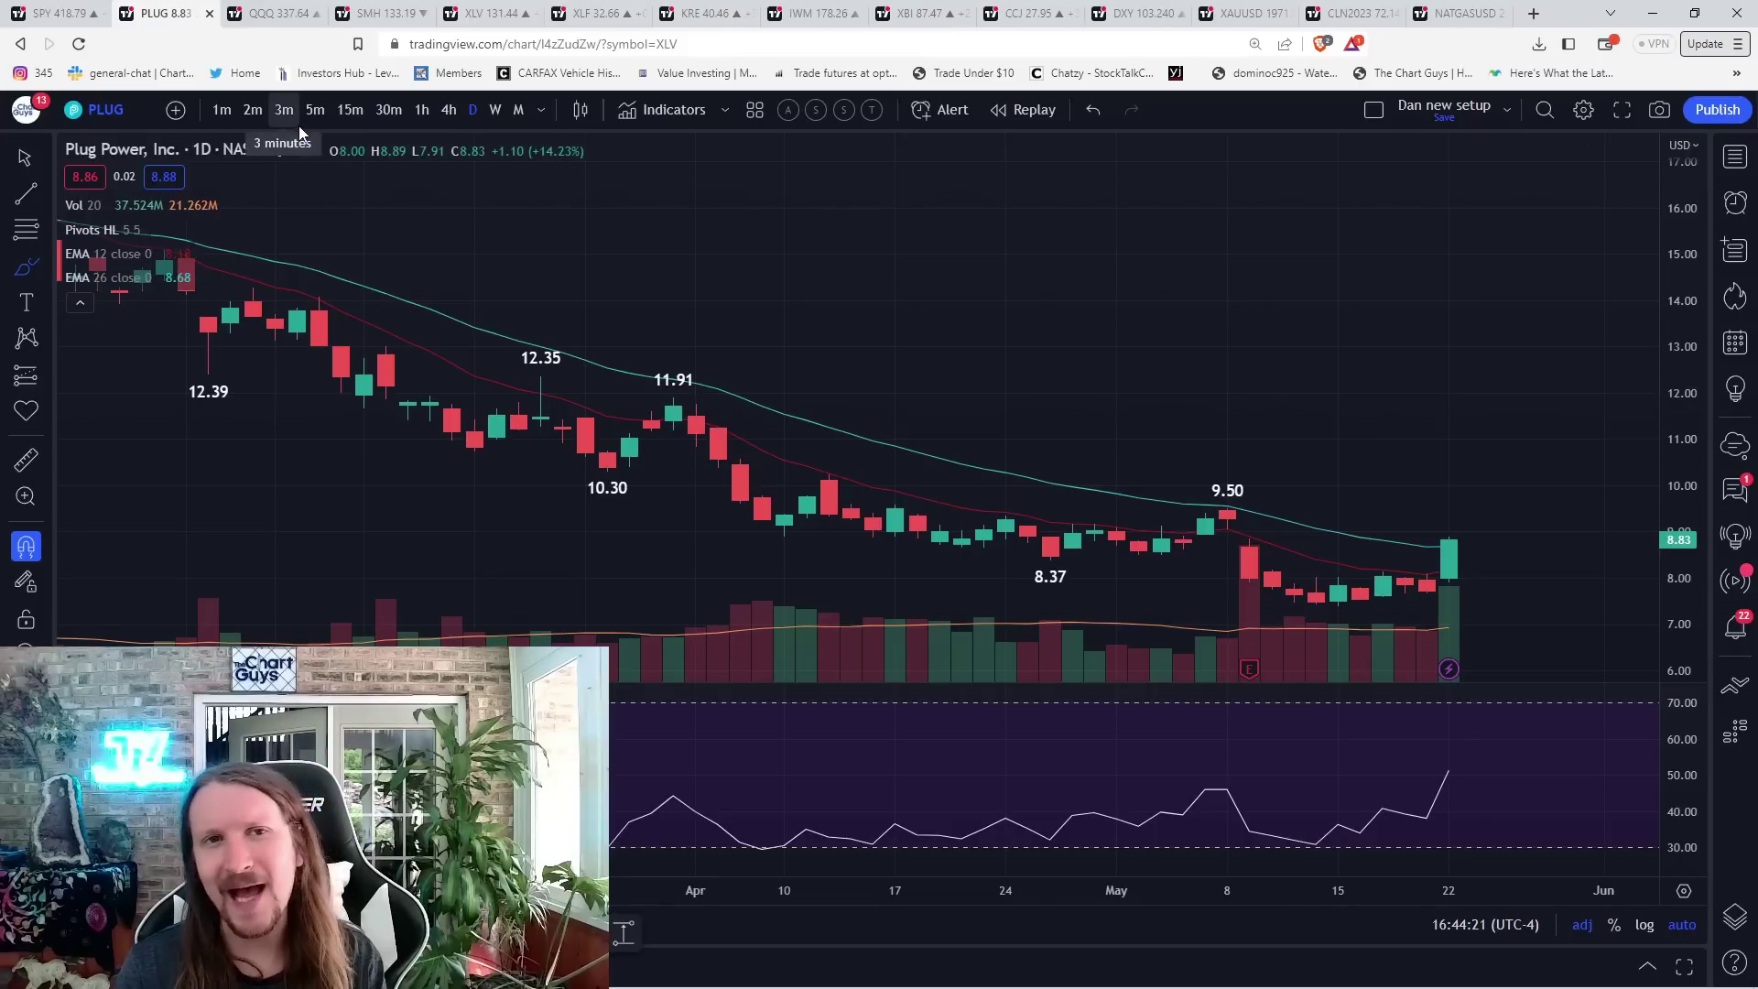
{"action": "left_click", "coordinate": [261, 13]}
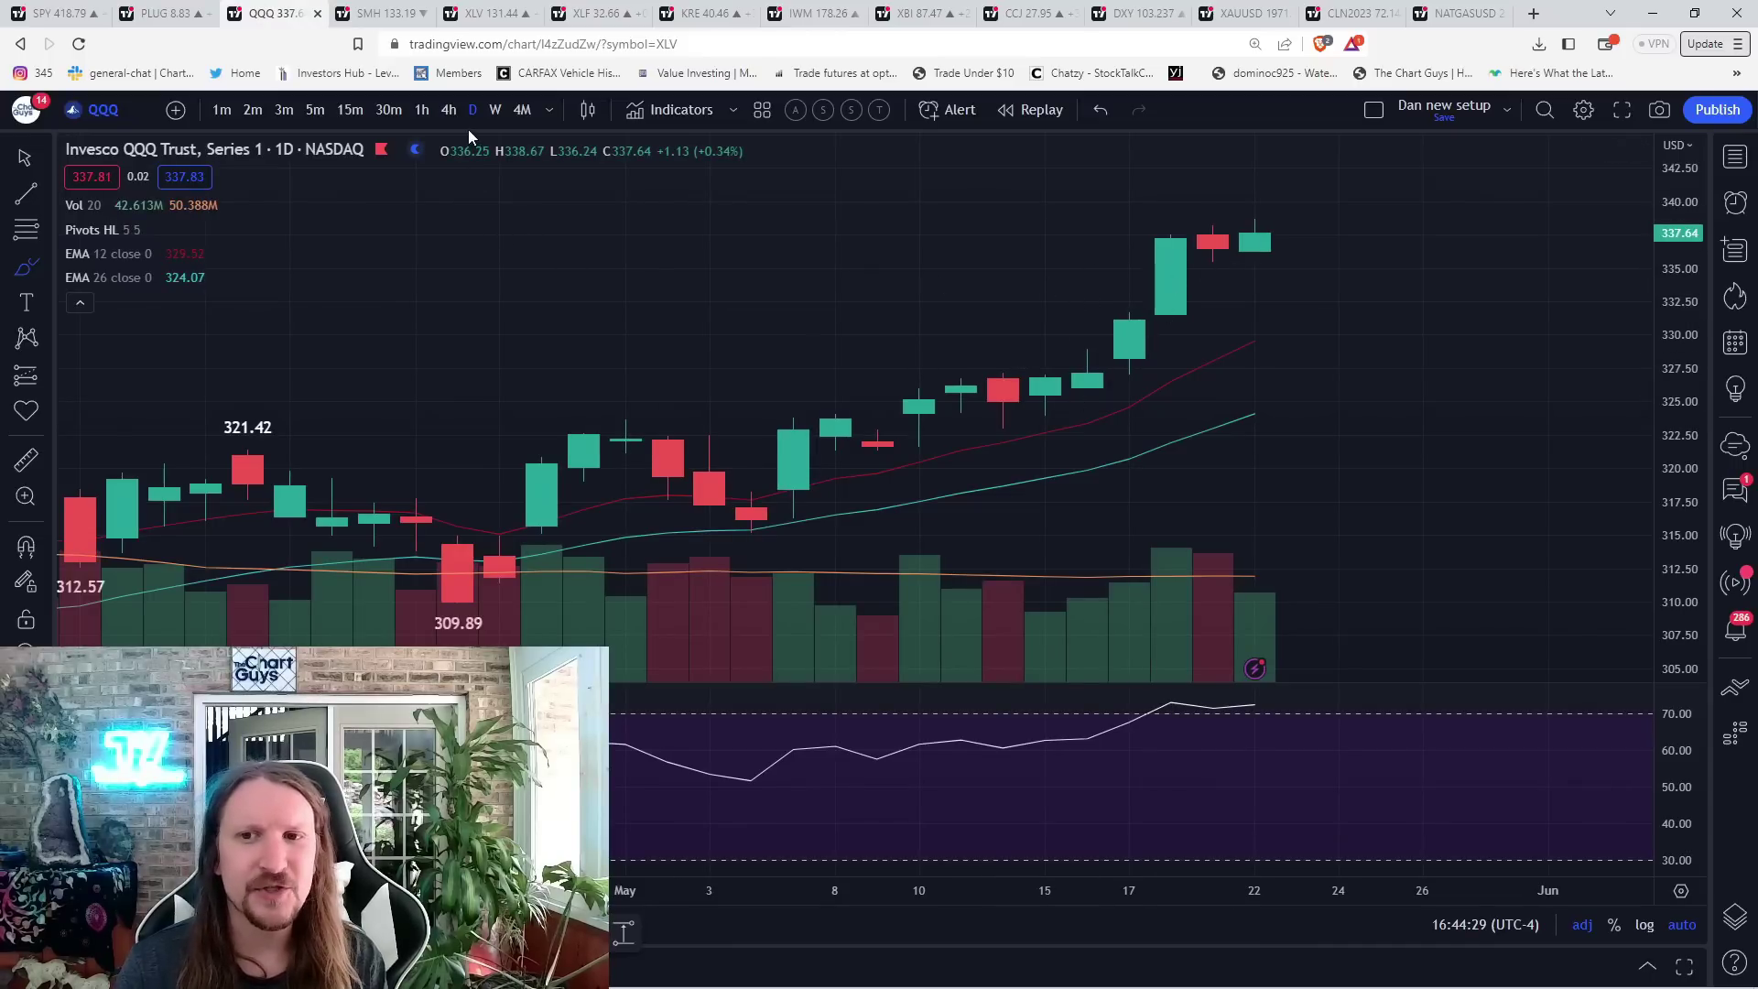
{"action": "left_click", "coordinate": [24, 268]}
{"action": "left_click_drag", "start_coordinate": [1257, 240], "coordinate": [1333, 329]}
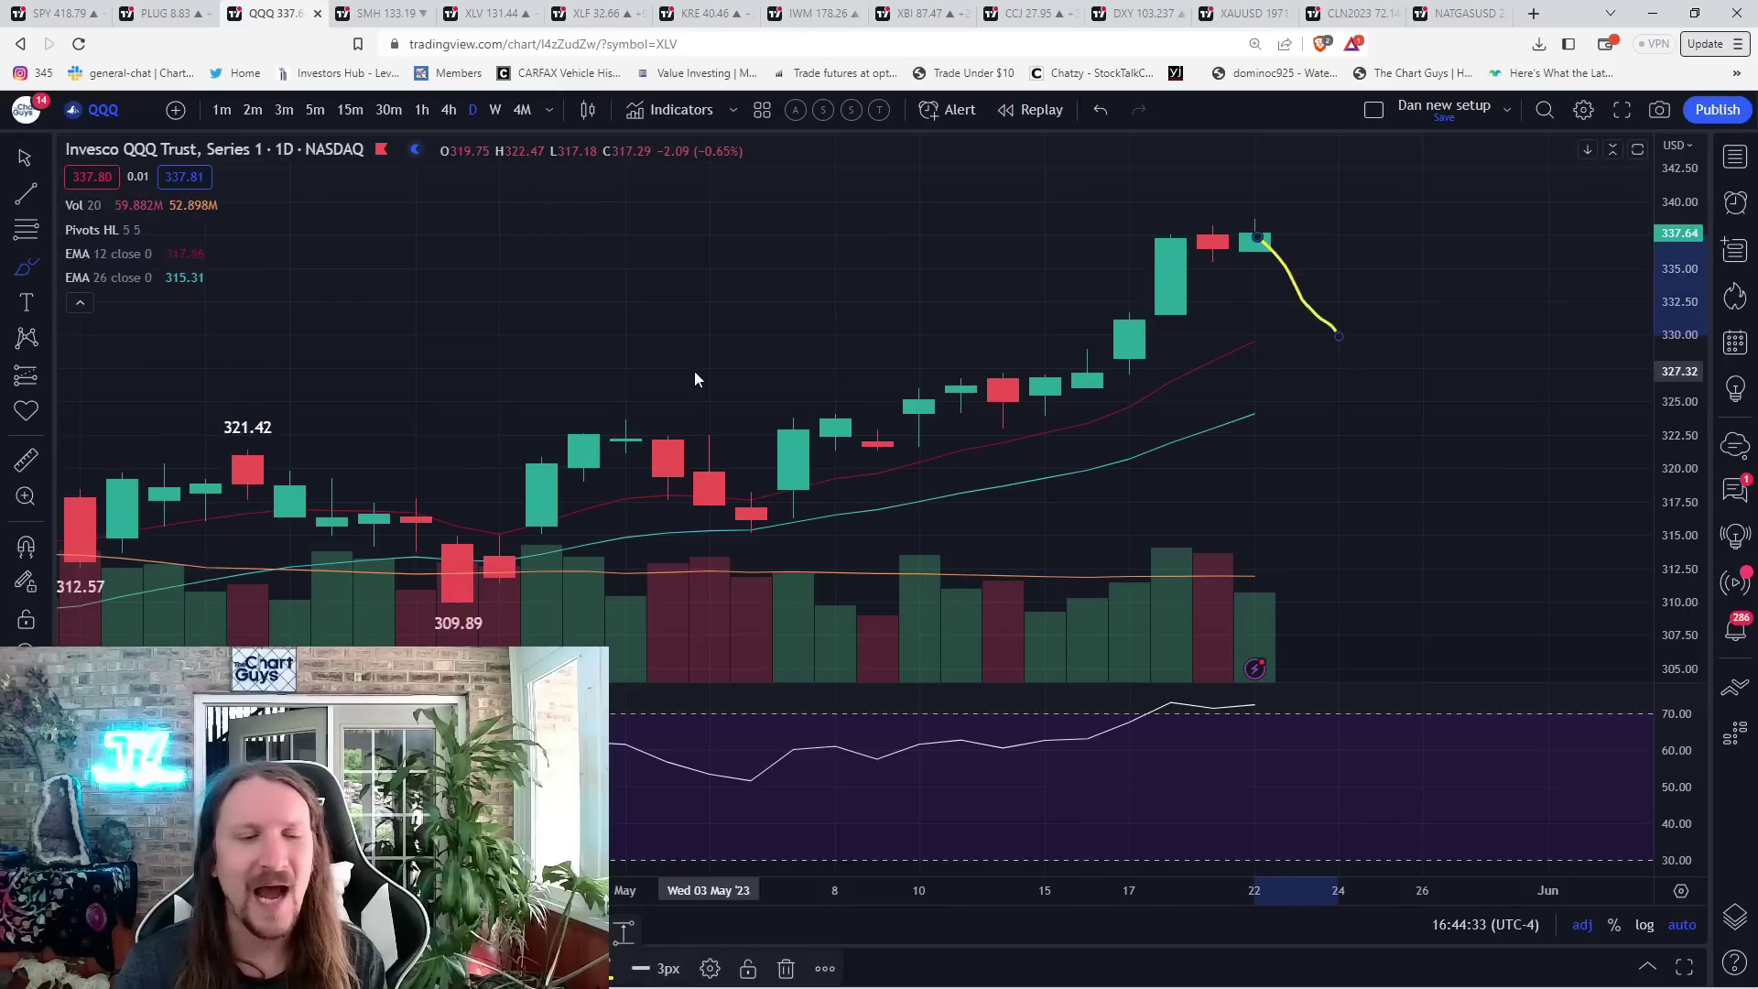
{"action": "key", "text": "ctrl+z"}
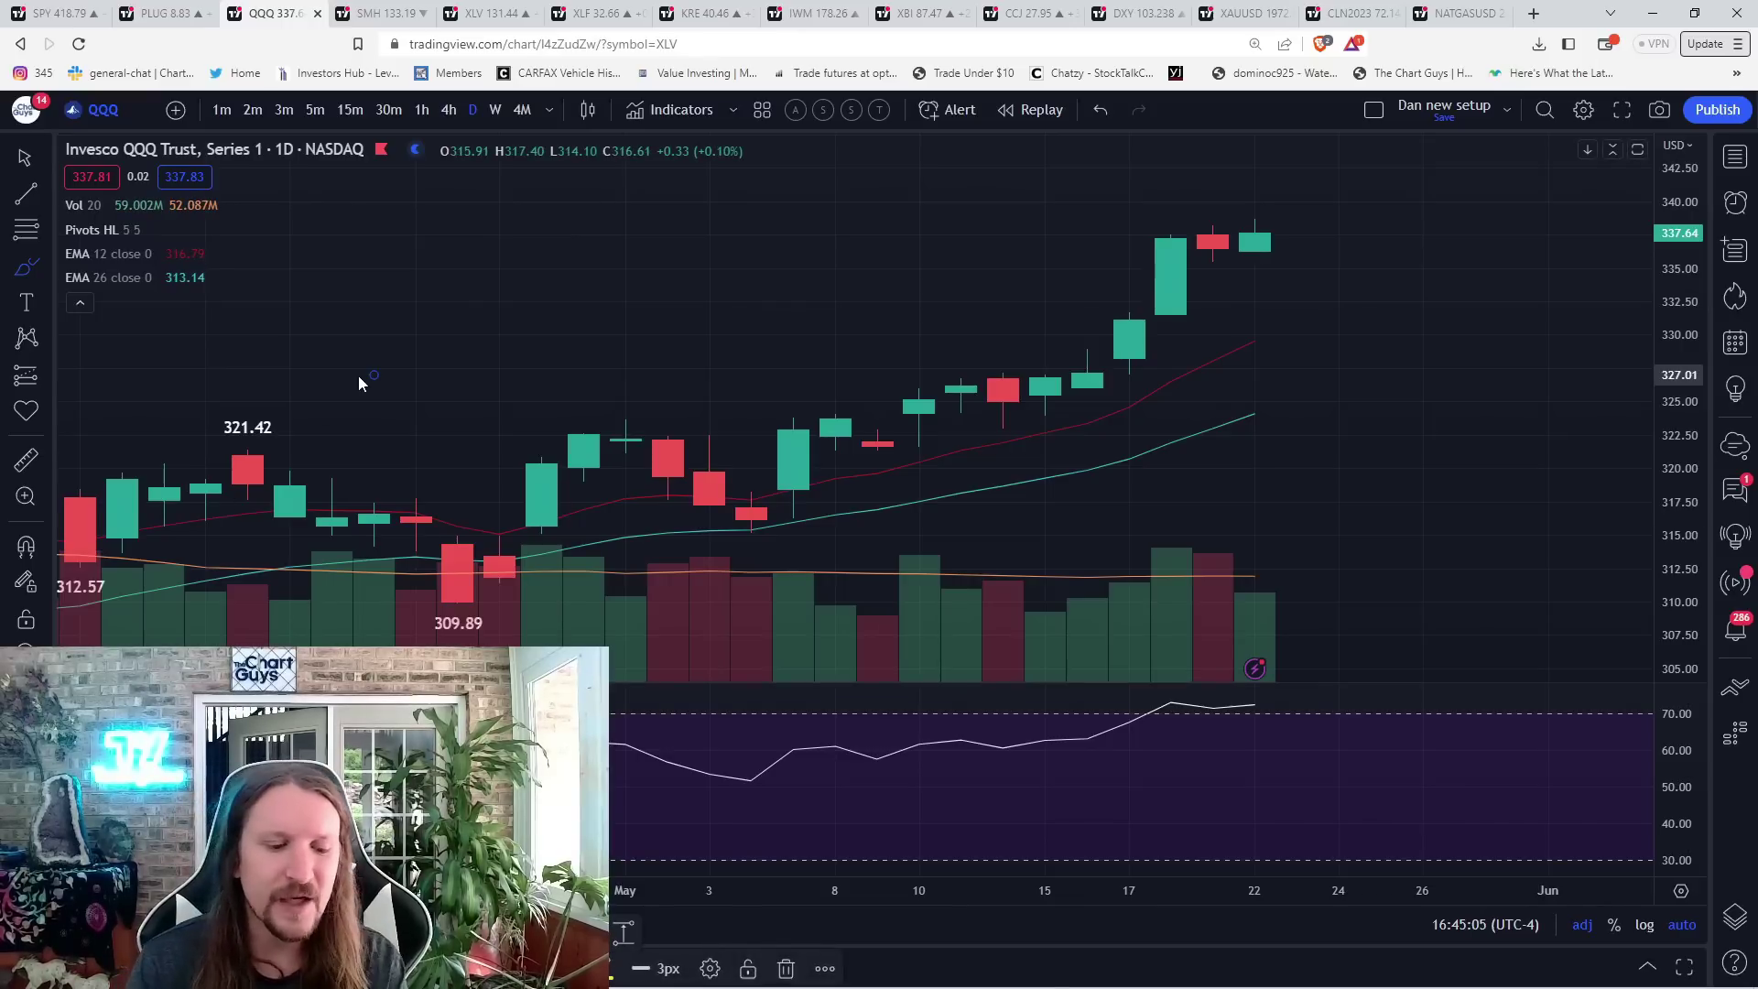
{"action": "type", "text": "AAPL"}
- Load Apple (AAPL) on the daily chart
{"action": "key", "text": "Return"}
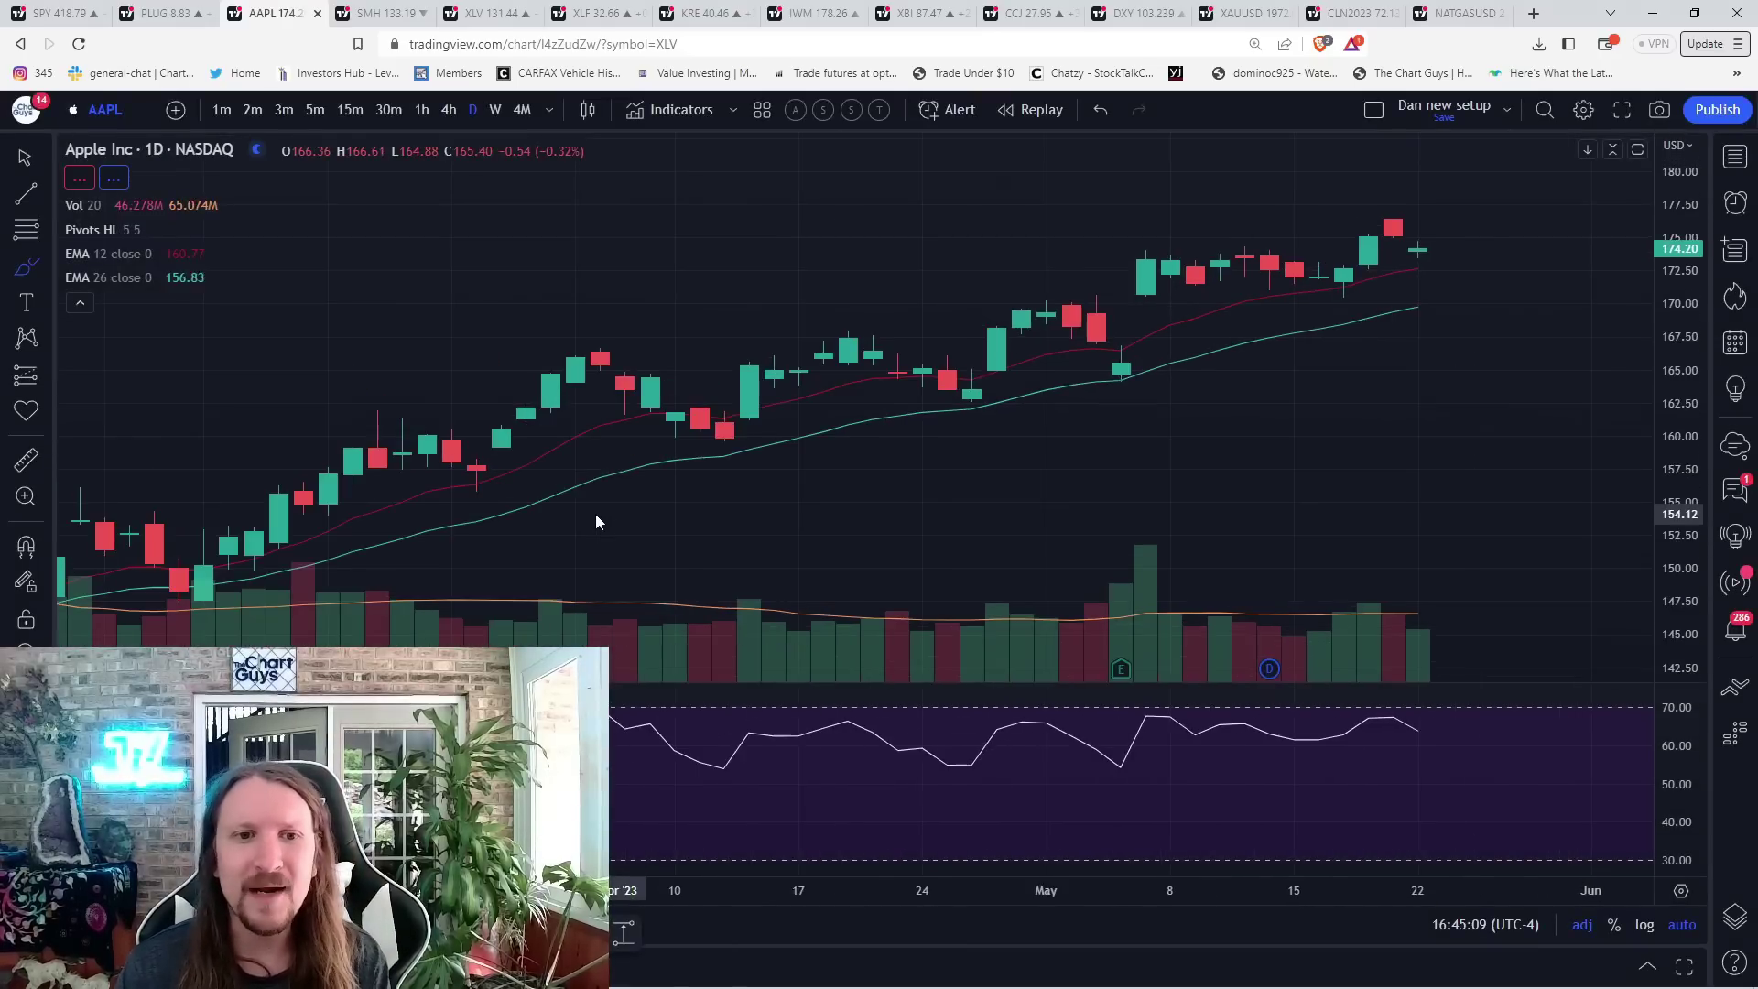
{"action": "scroll", "coordinate": [594, 514], "scroll_direction": "down", "scroll_amount": 2}
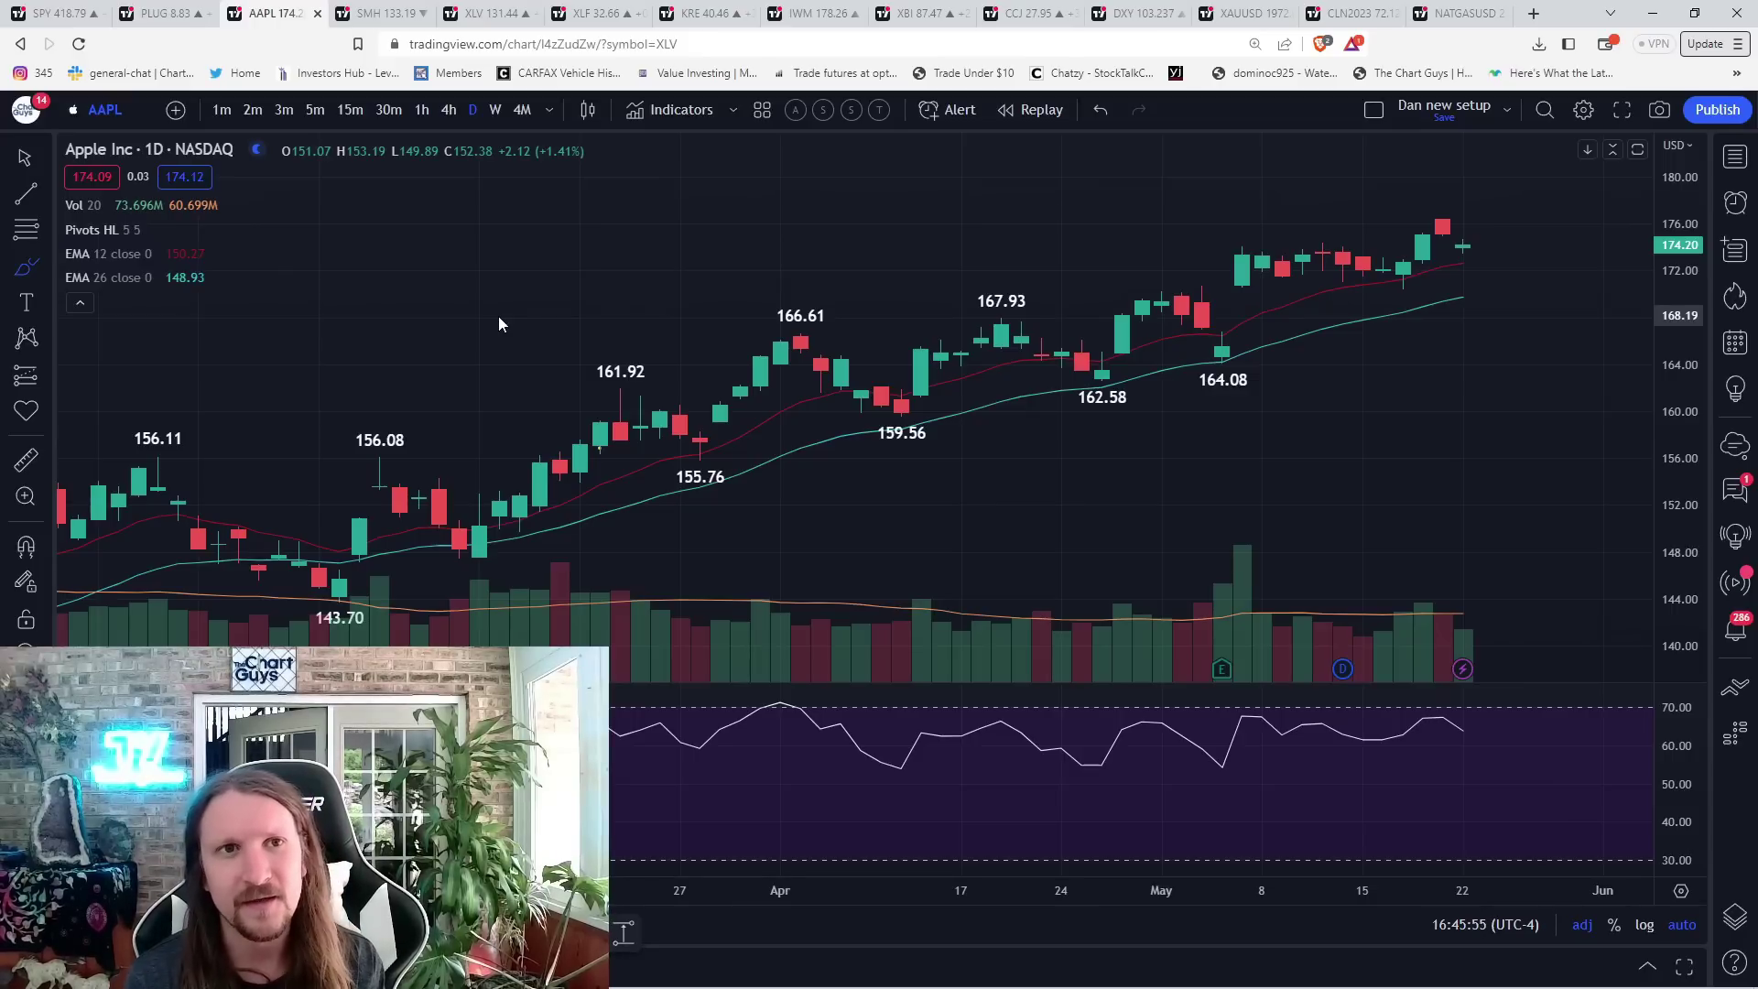
- Move to the SMH tab and load Micron Technology (MU)
{"action": "key", "text": "ctrl+Tab"}
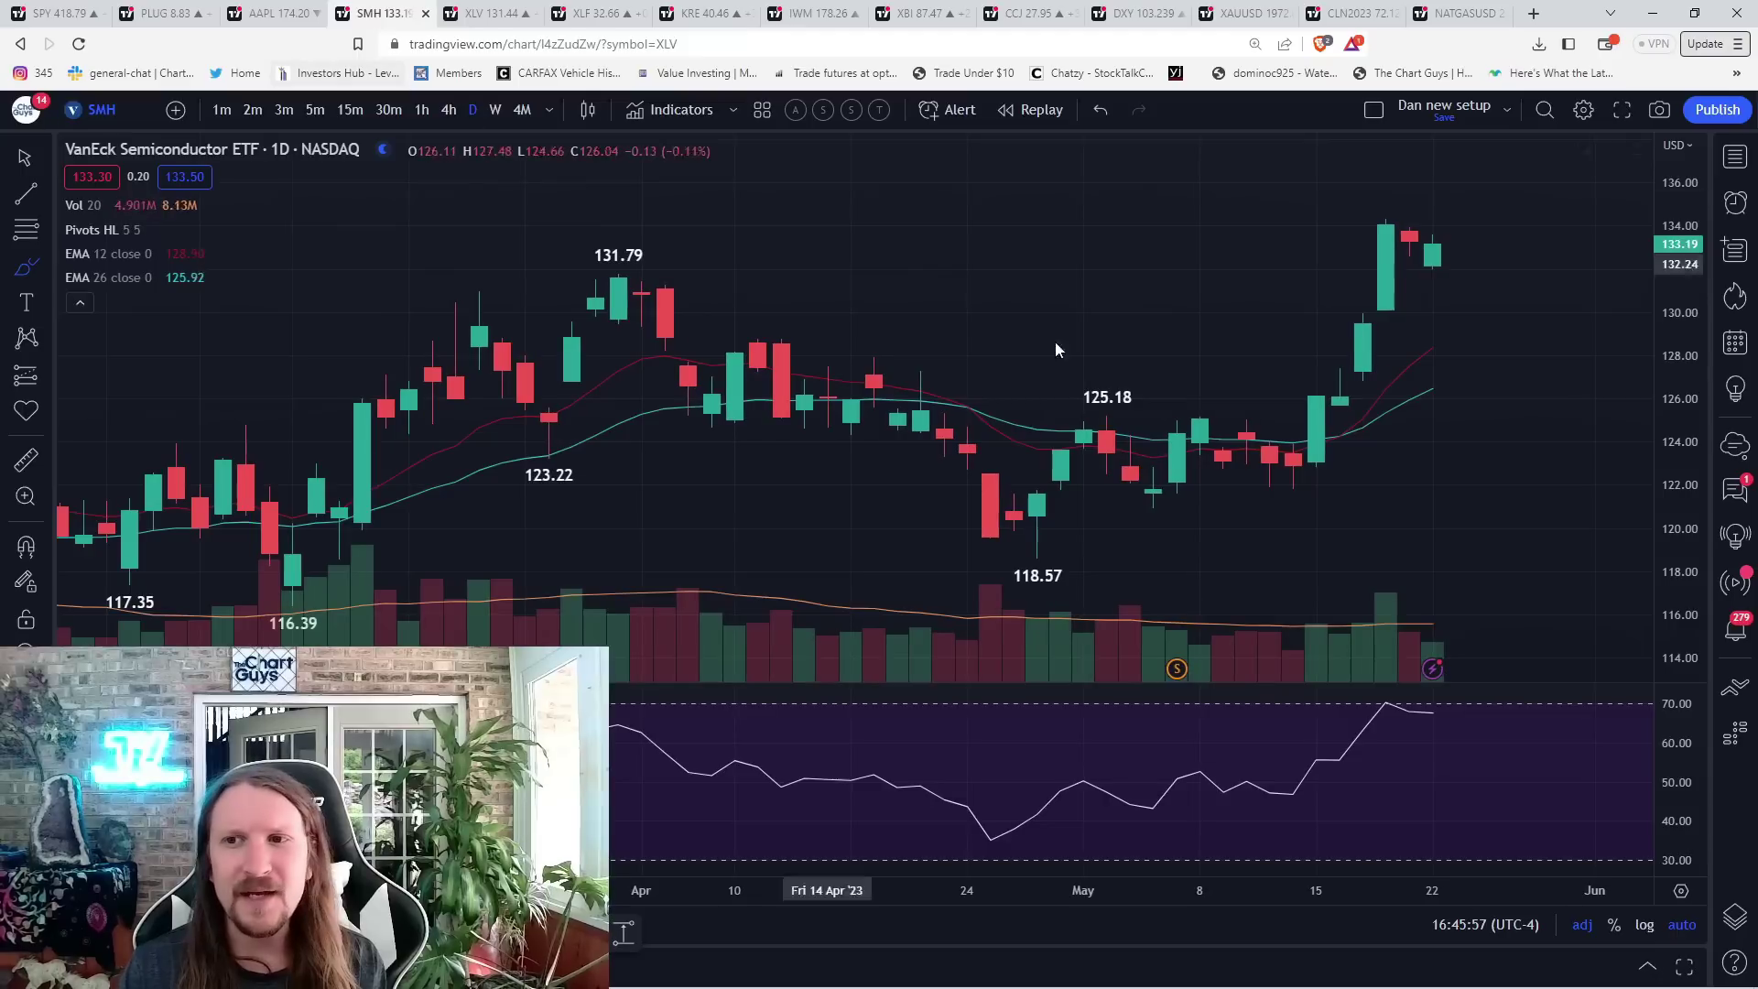
{"action": "scroll", "coordinate": [1054, 341], "scroll_direction": "up", "scroll_amount": 3}
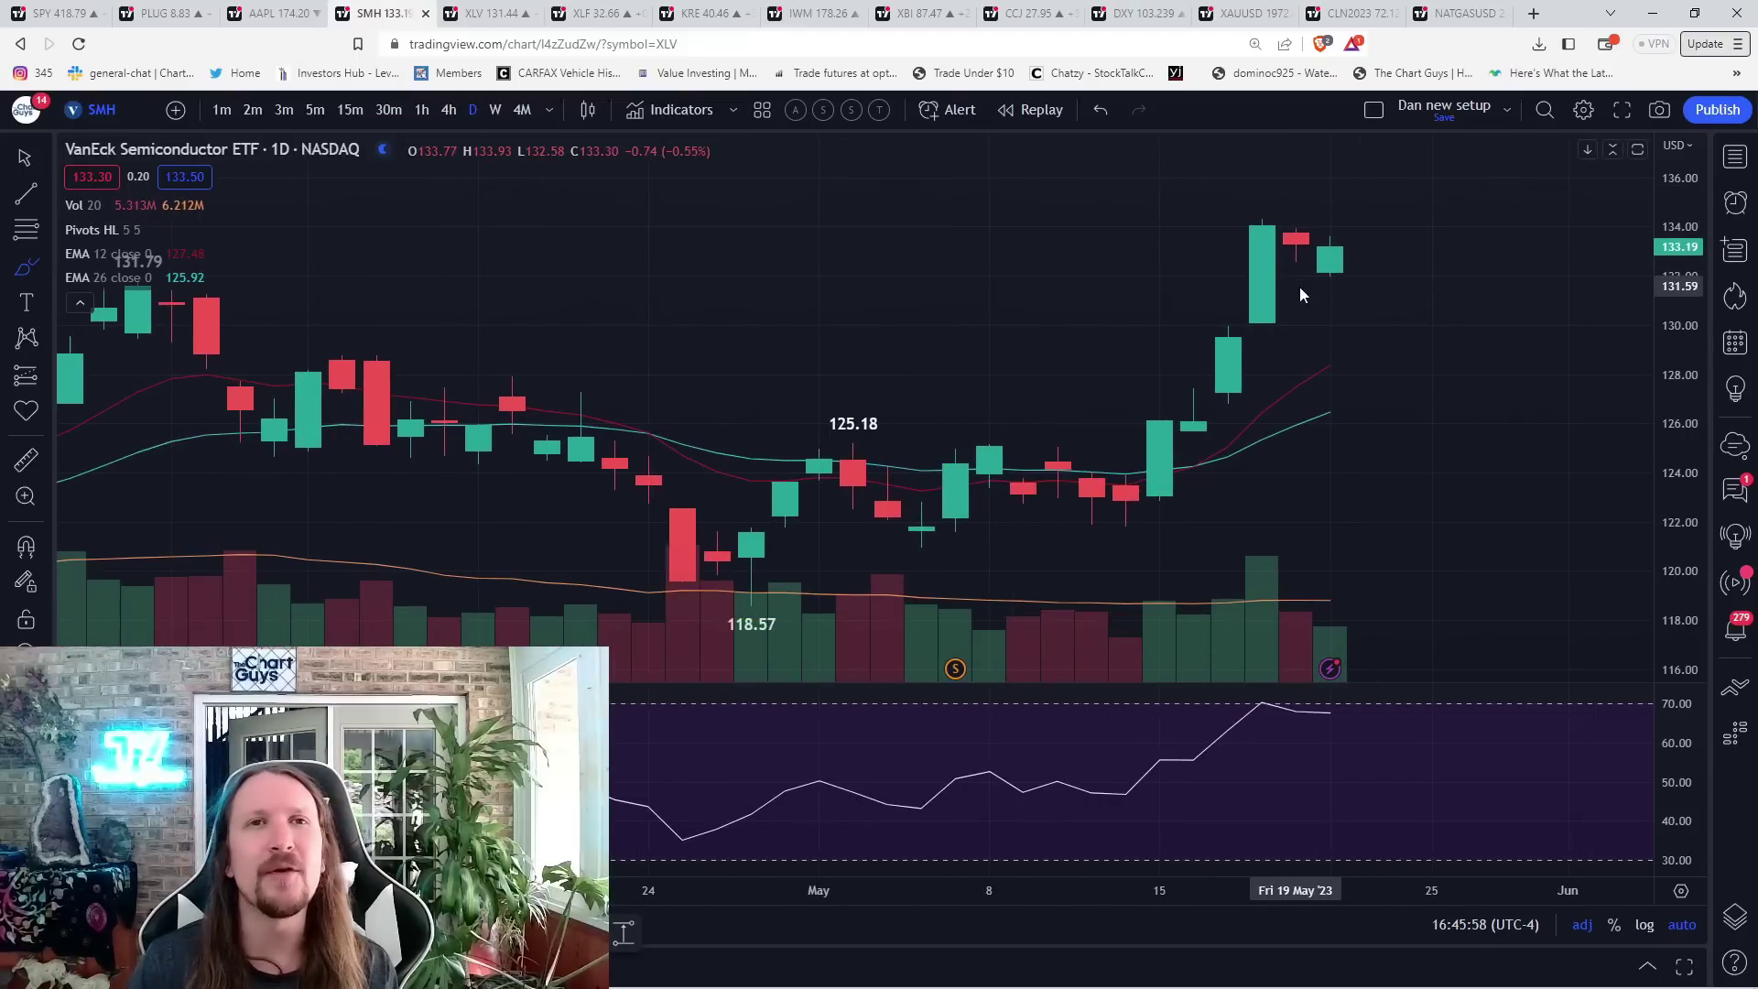
{"action": "type", "text": "MU"}
{"action": "key", "text": "Return"}
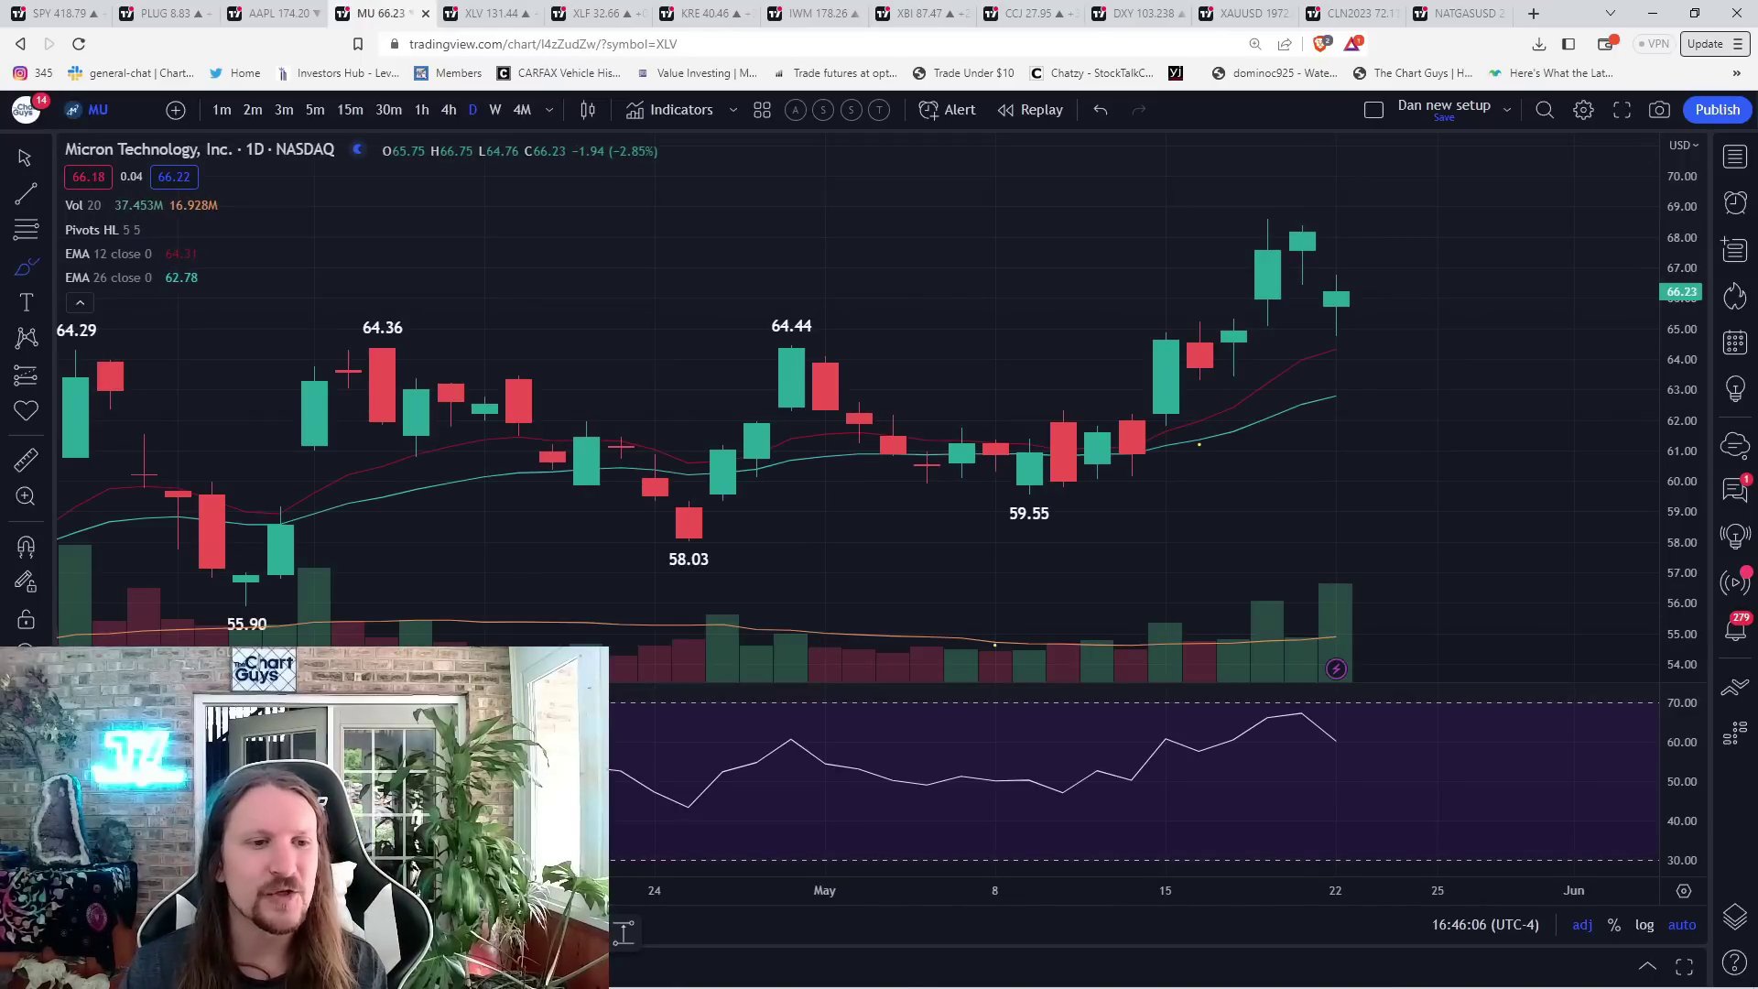
{"action": "type", "text": "NVDA"}
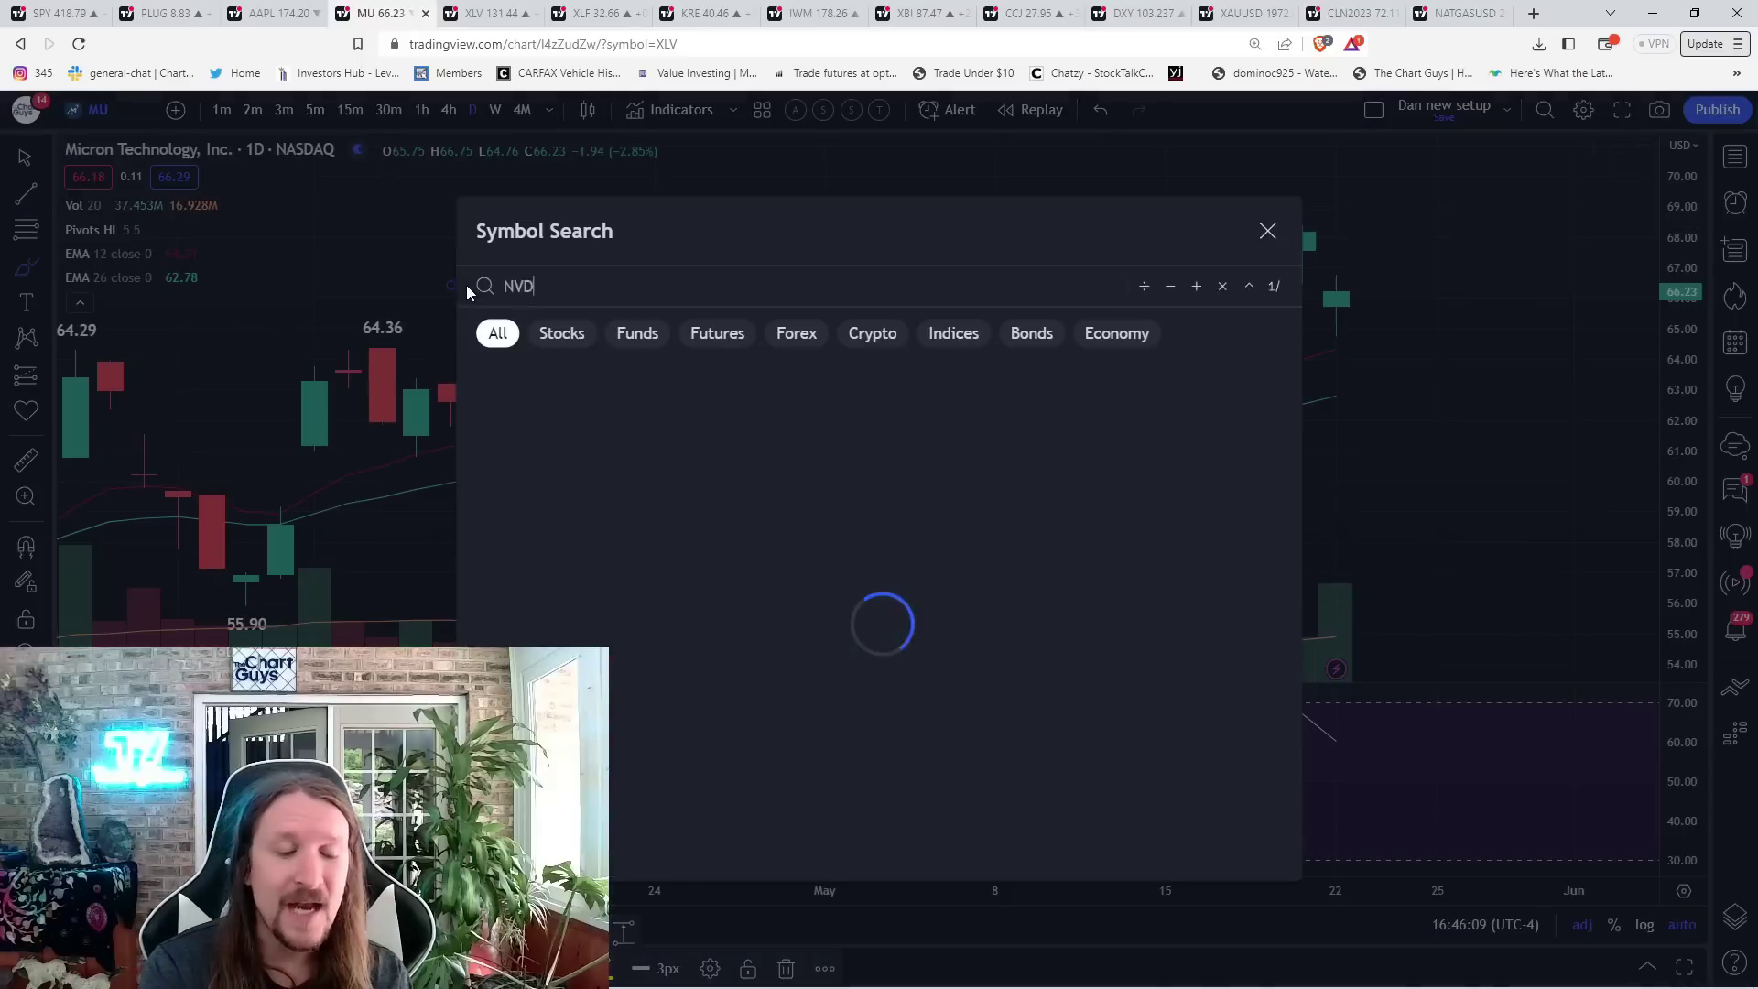
- Mark NVDA's hourly highs up to 315.20 with short yellow lines, then return to daily and delete the stray line
{"action": "key", "text": "Return"}
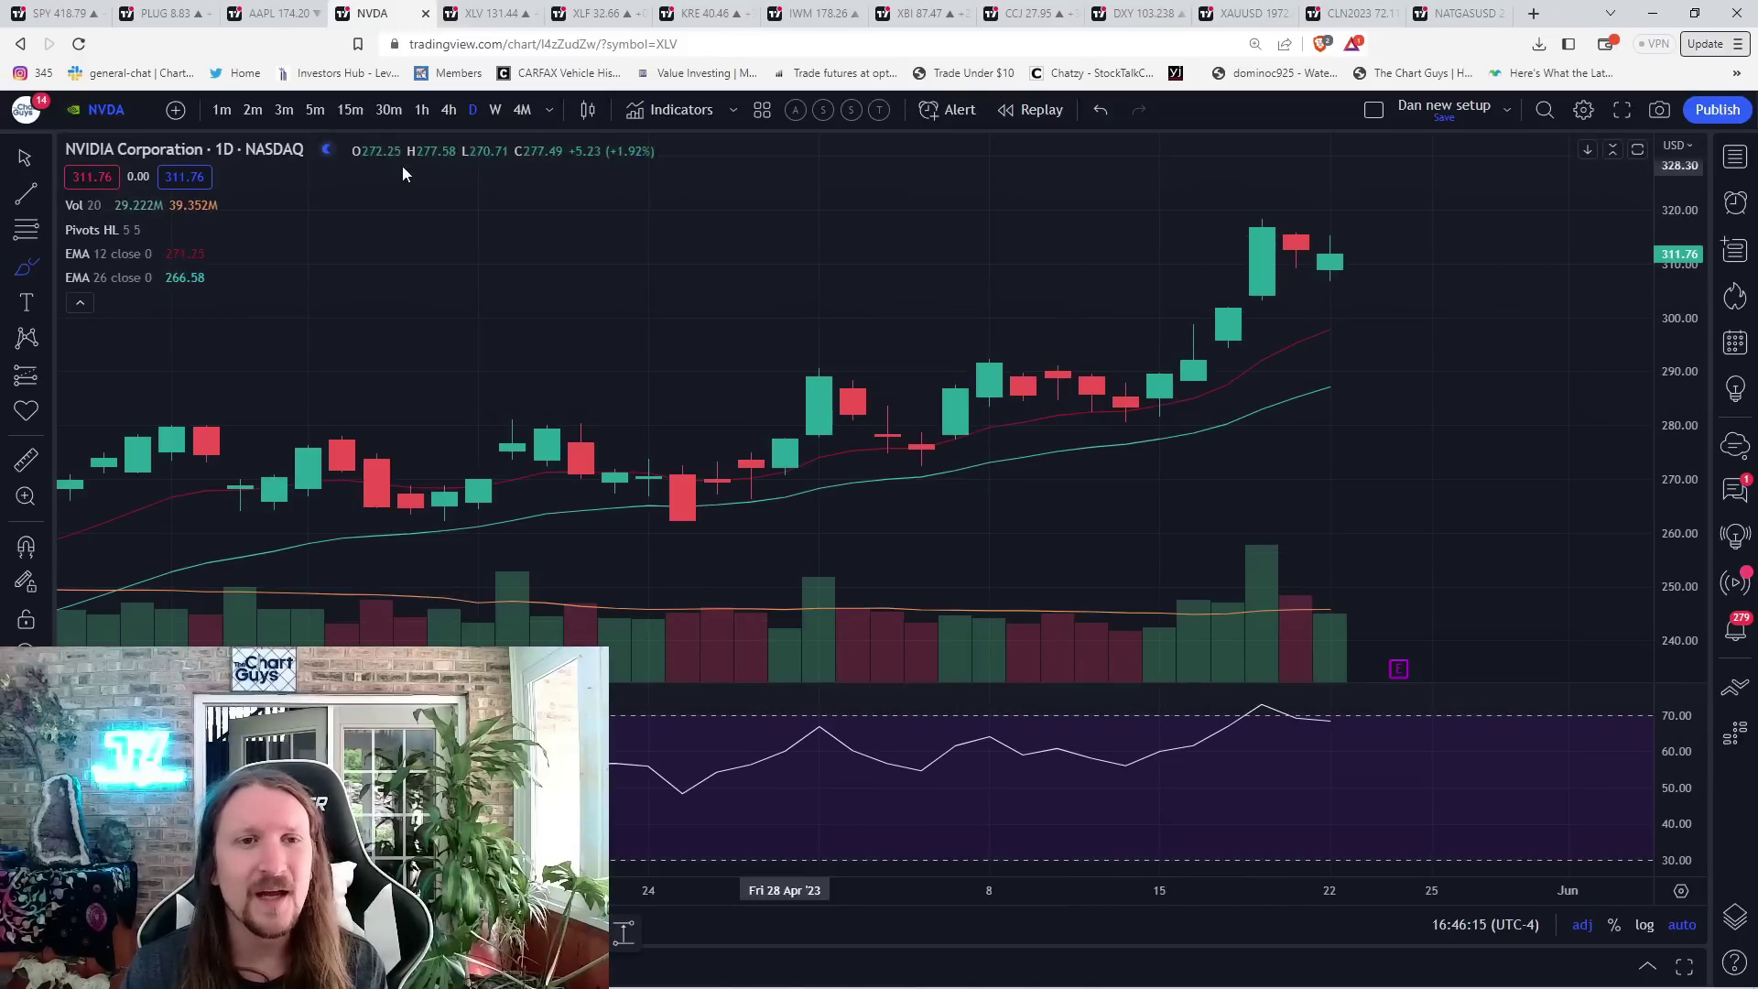
{"action": "left_click", "coordinate": [422, 110]}
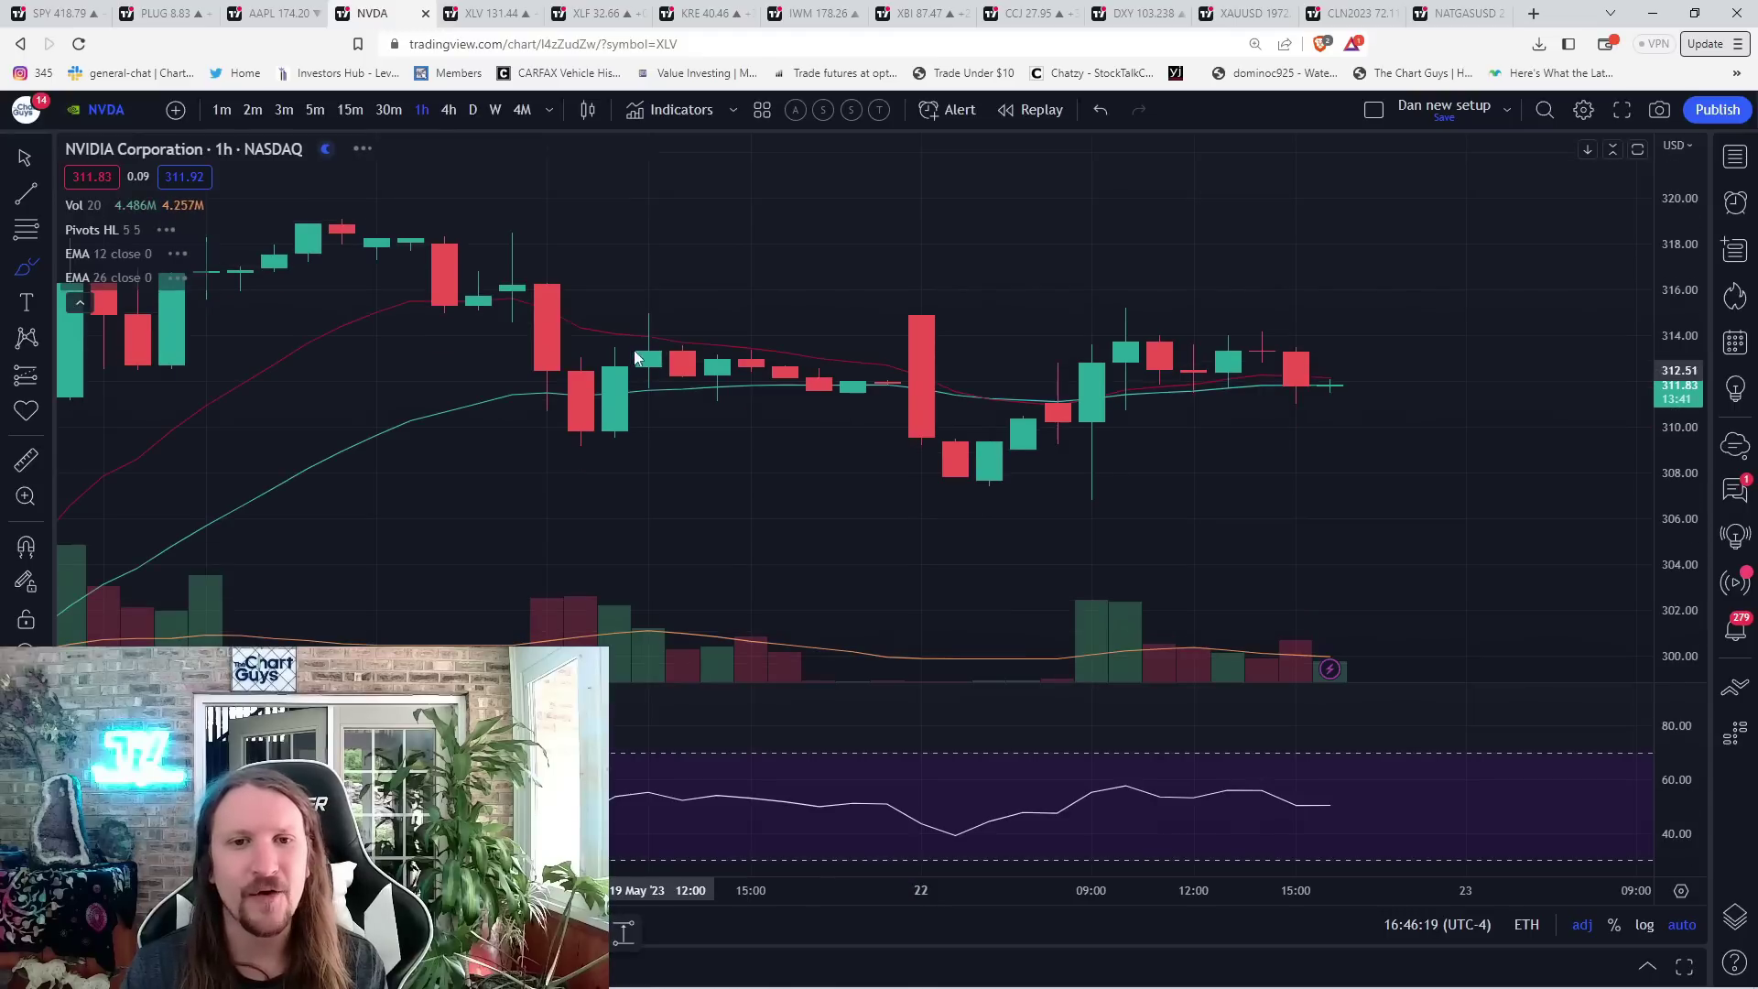
{"action": "left_click_drag", "start_coordinate": [621, 310], "coordinate": [684, 311]}
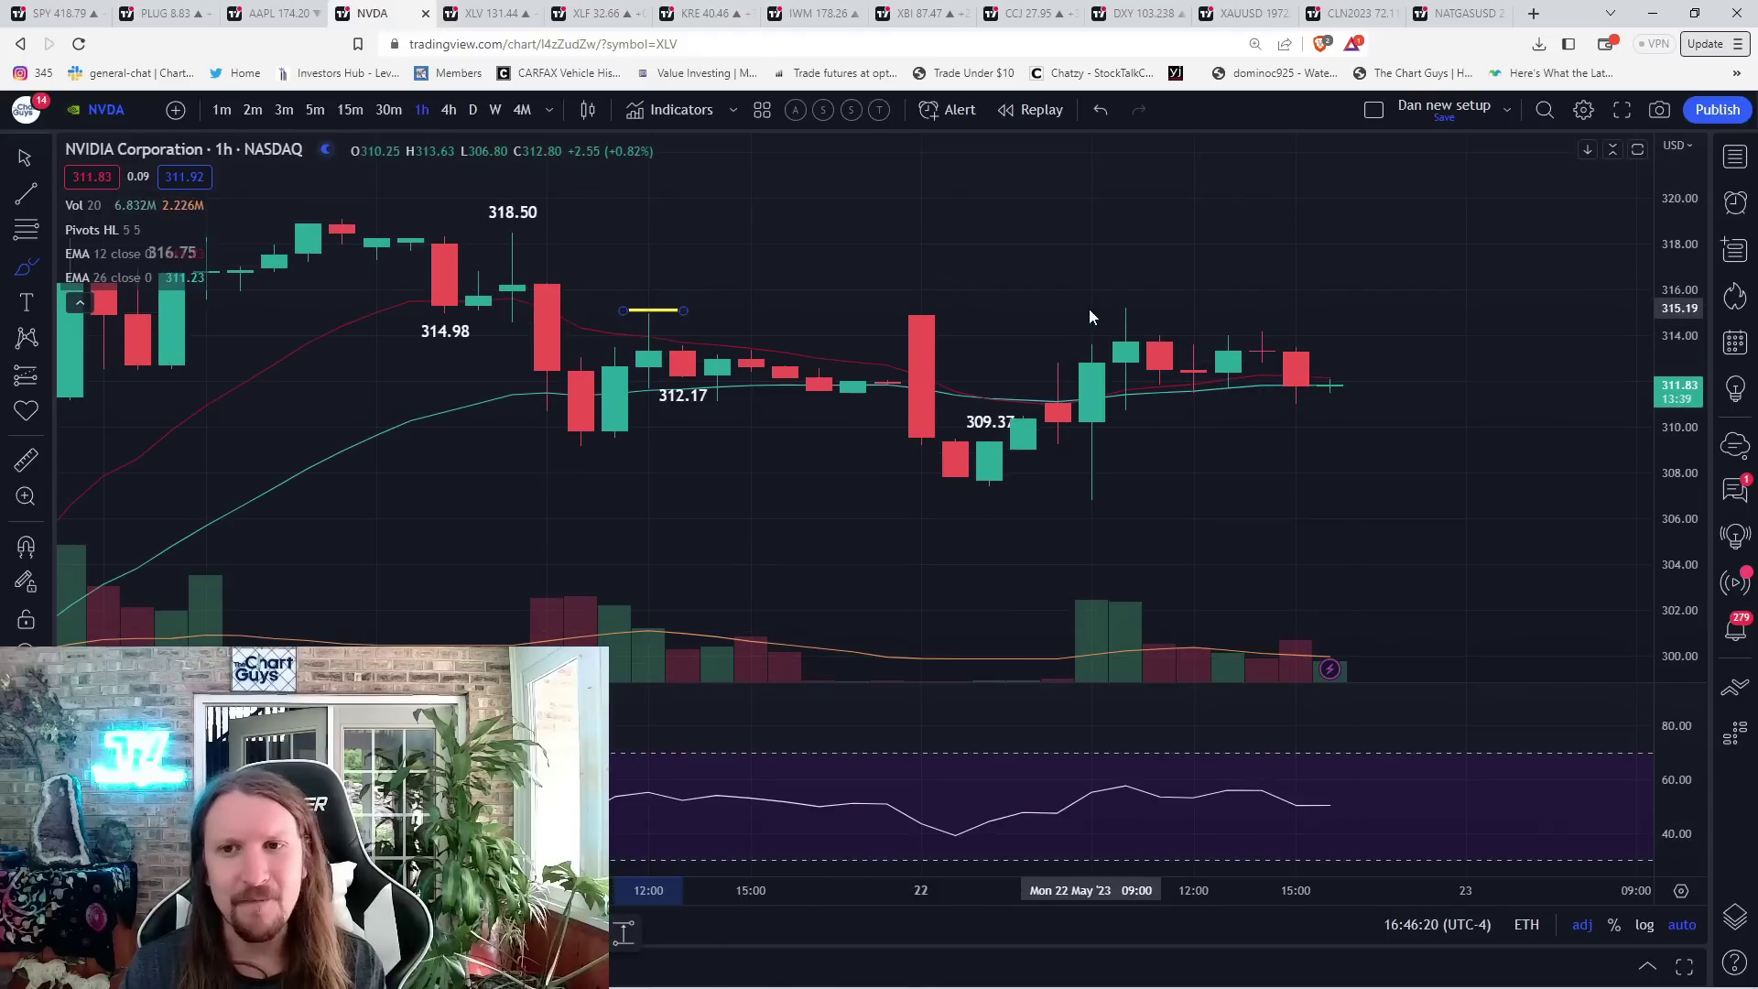
{"action": "left_click", "coordinate": [1098, 312]}
{"action": "left_click", "coordinate": [1184, 313]}
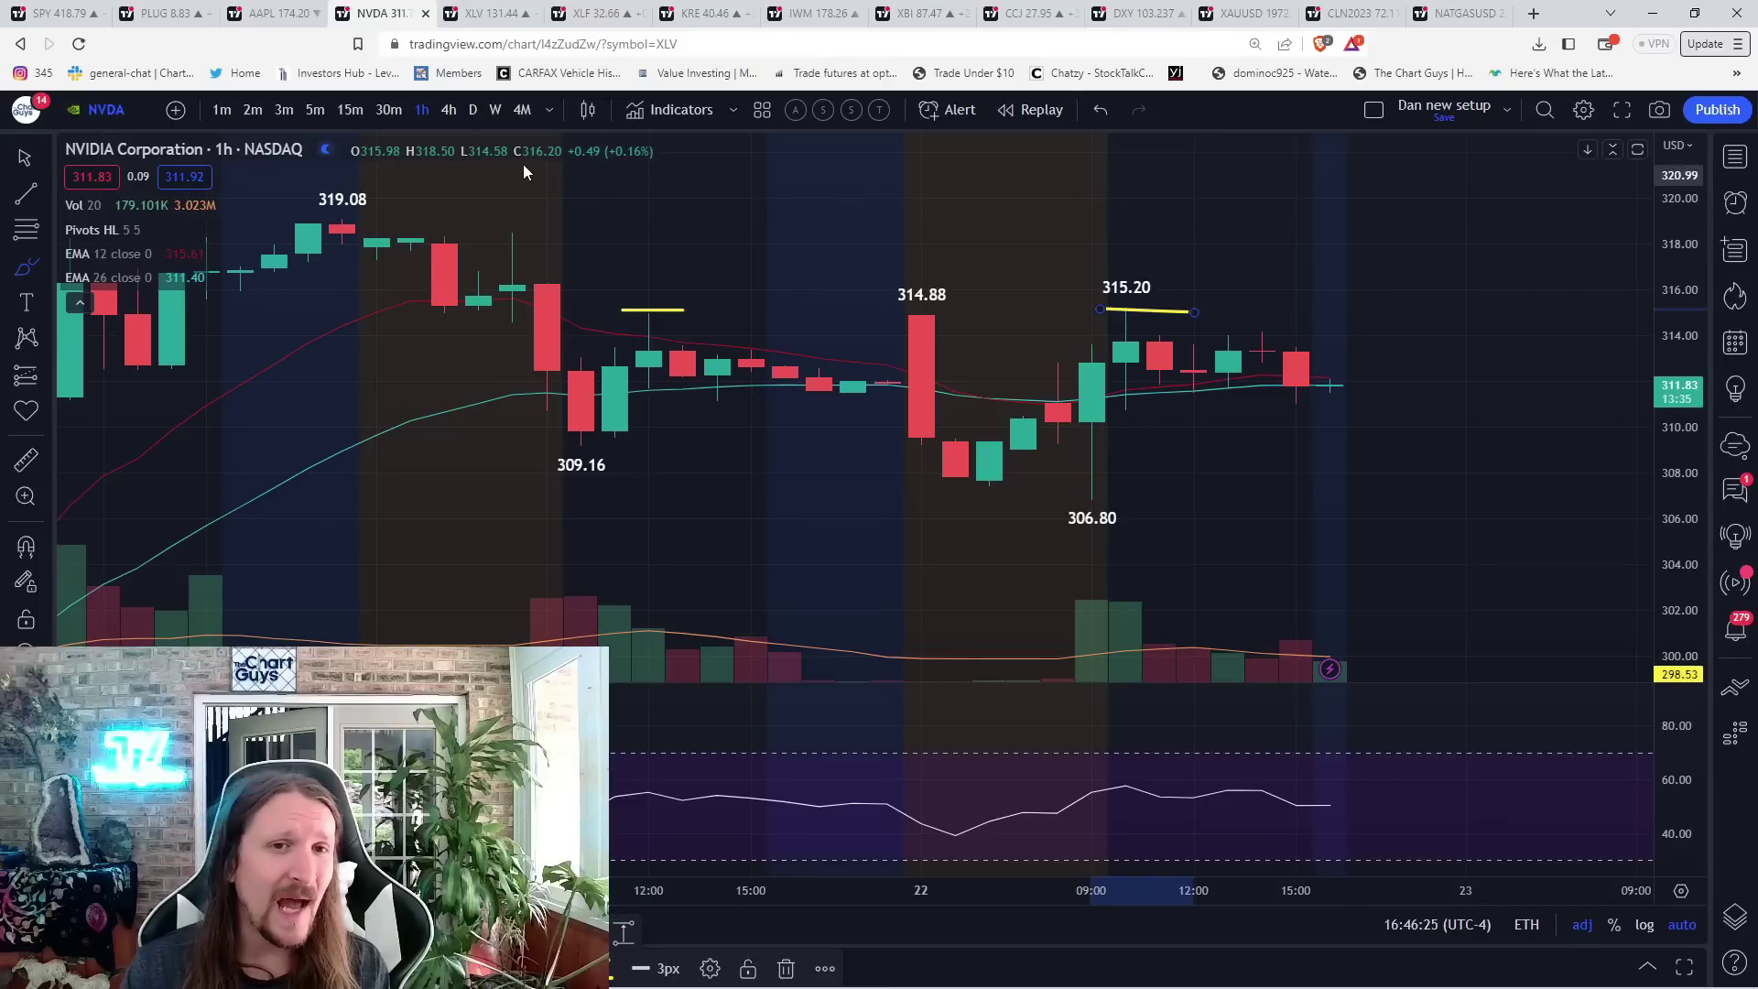
{"action": "left_click", "coordinate": [472, 109]}
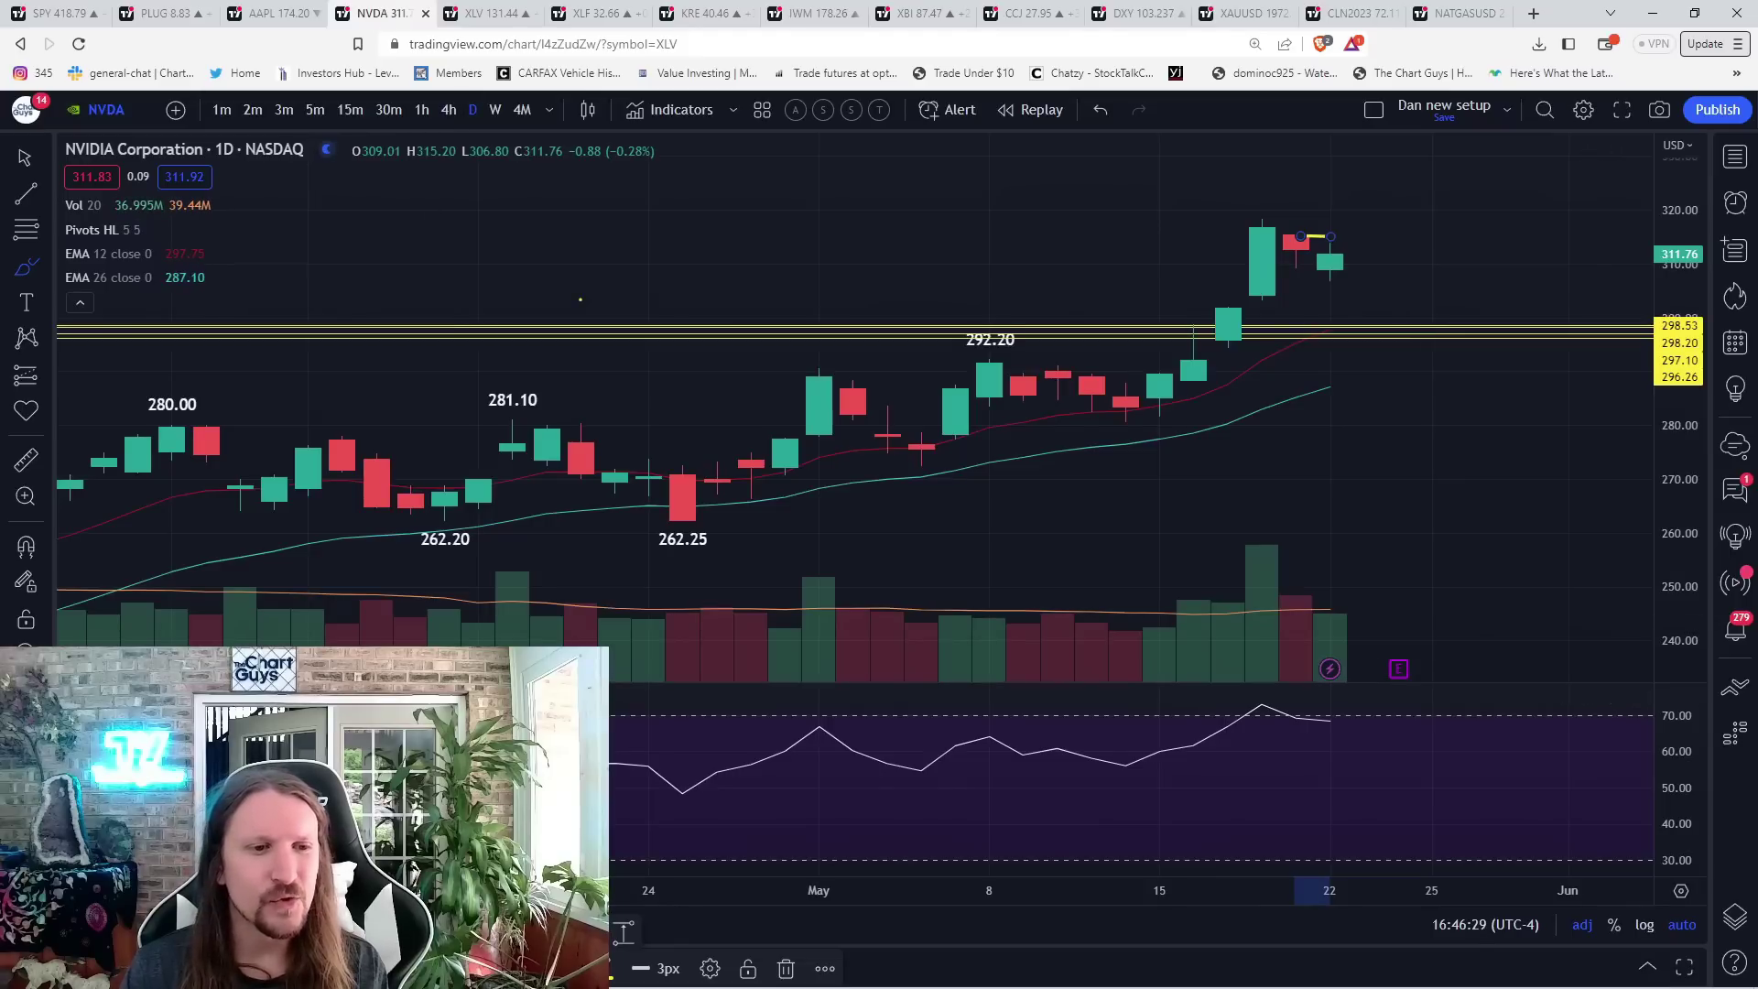
{"action": "key", "text": "Delete"}
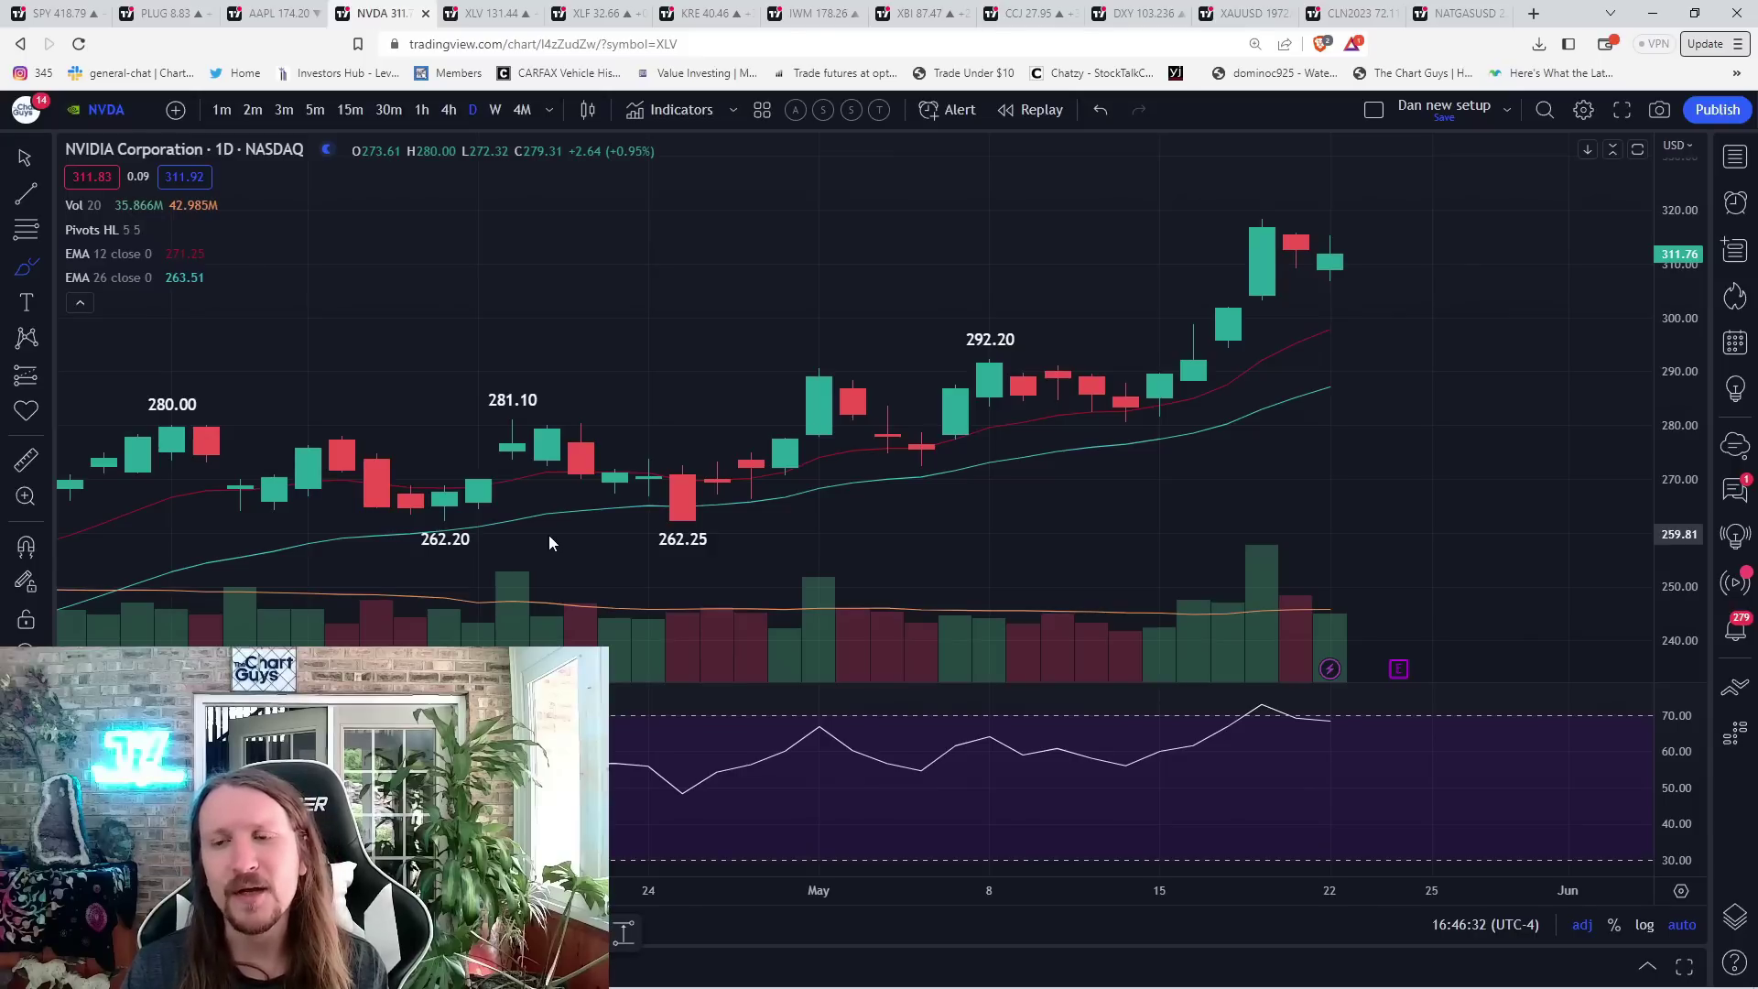
- On the XLV daily chart, brush a yellow bounce projection, then erase it
{"action": "left_click", "coordinate": [494, 13]}
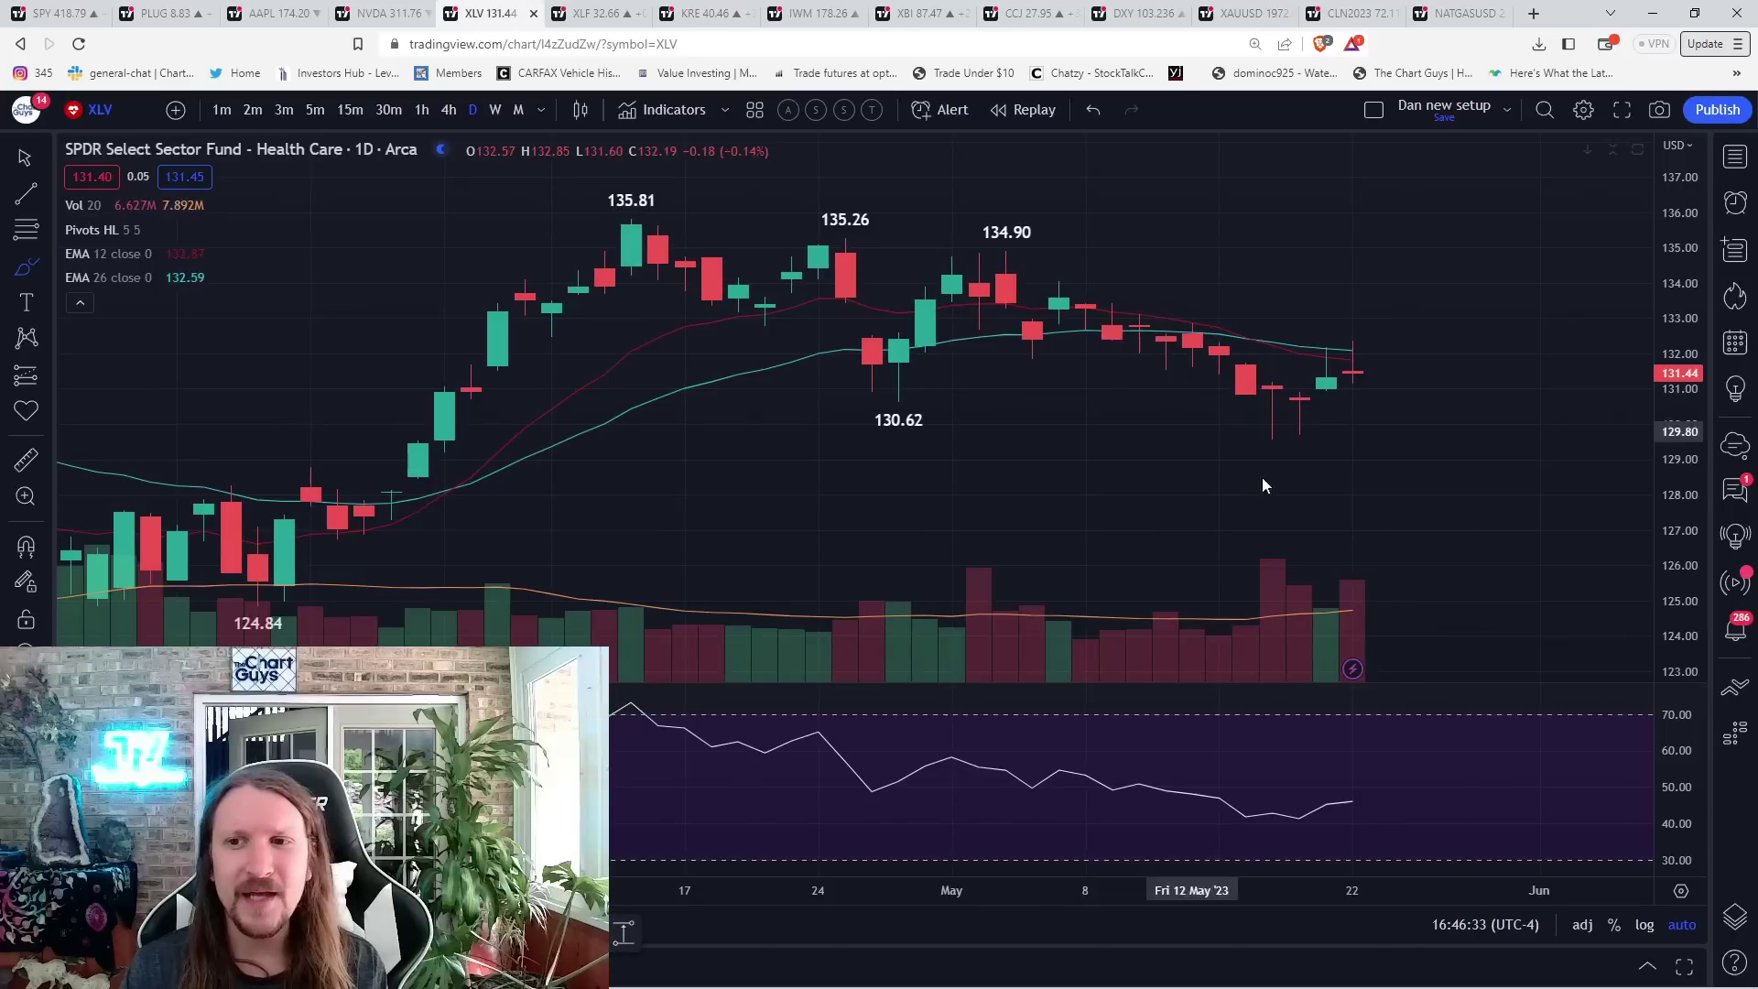
{"action": "scroll", "coordinate": [1245, 424], "scroll_direction": "up", "scroll_amount": 2}
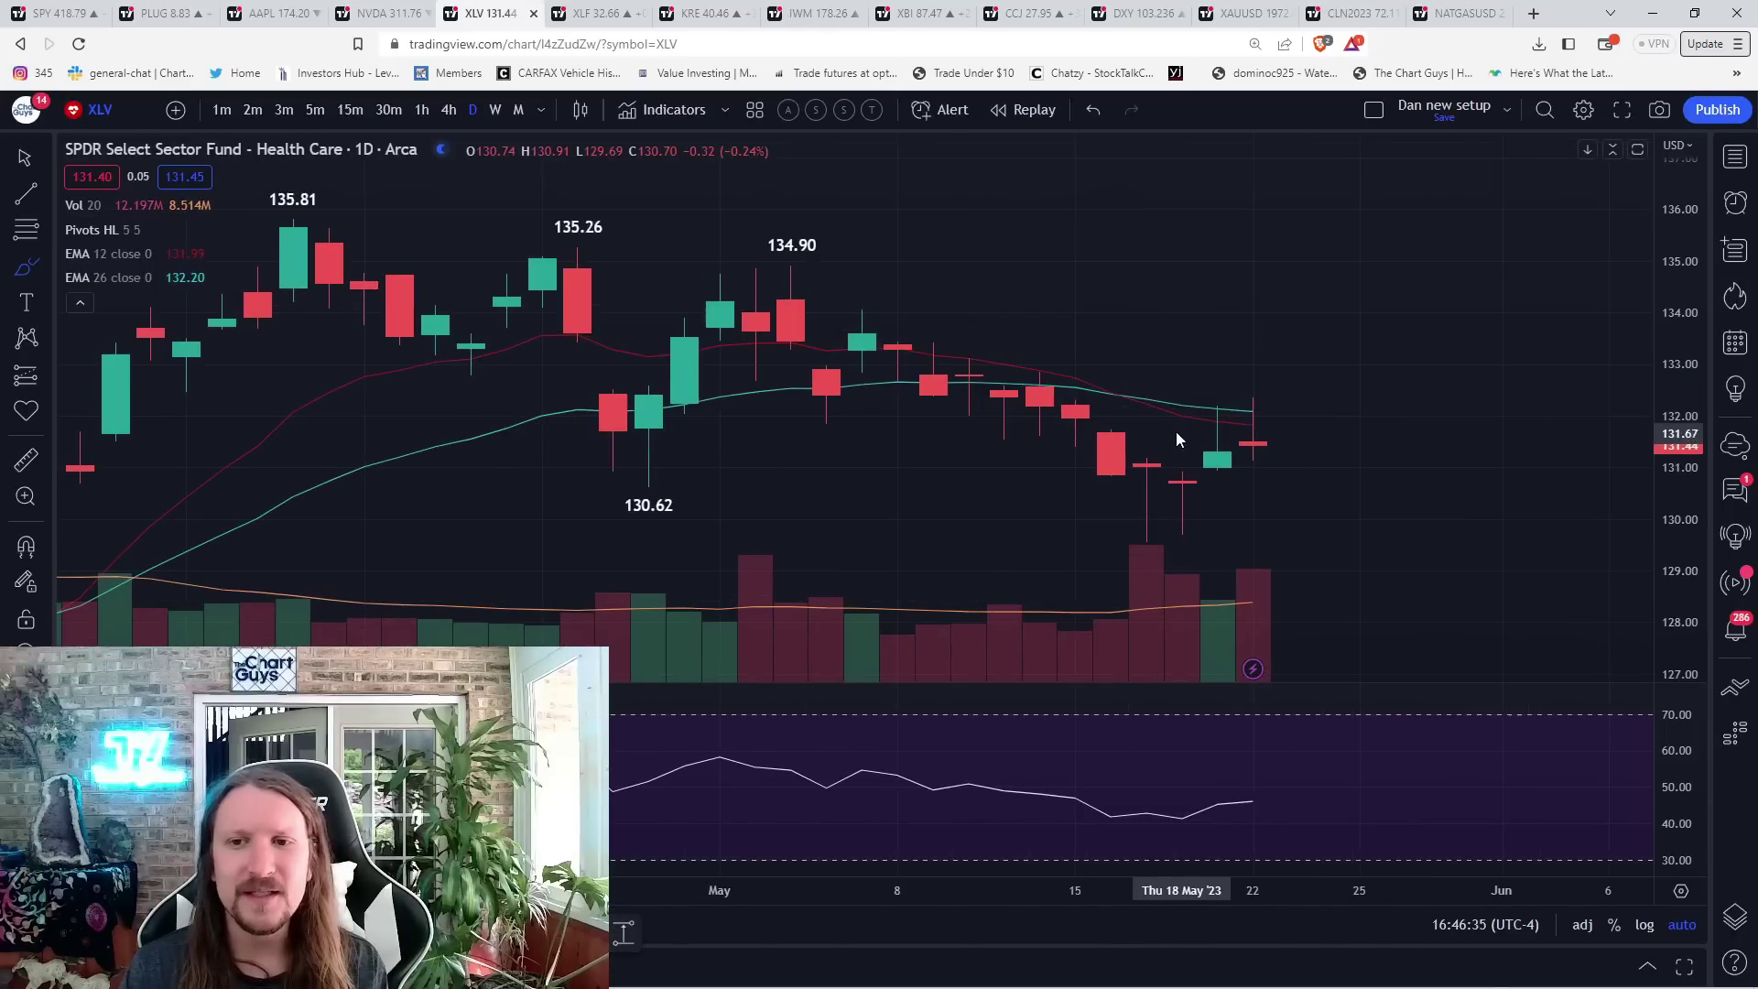
{"action": "left_click", "coordinate": [35, 269]}
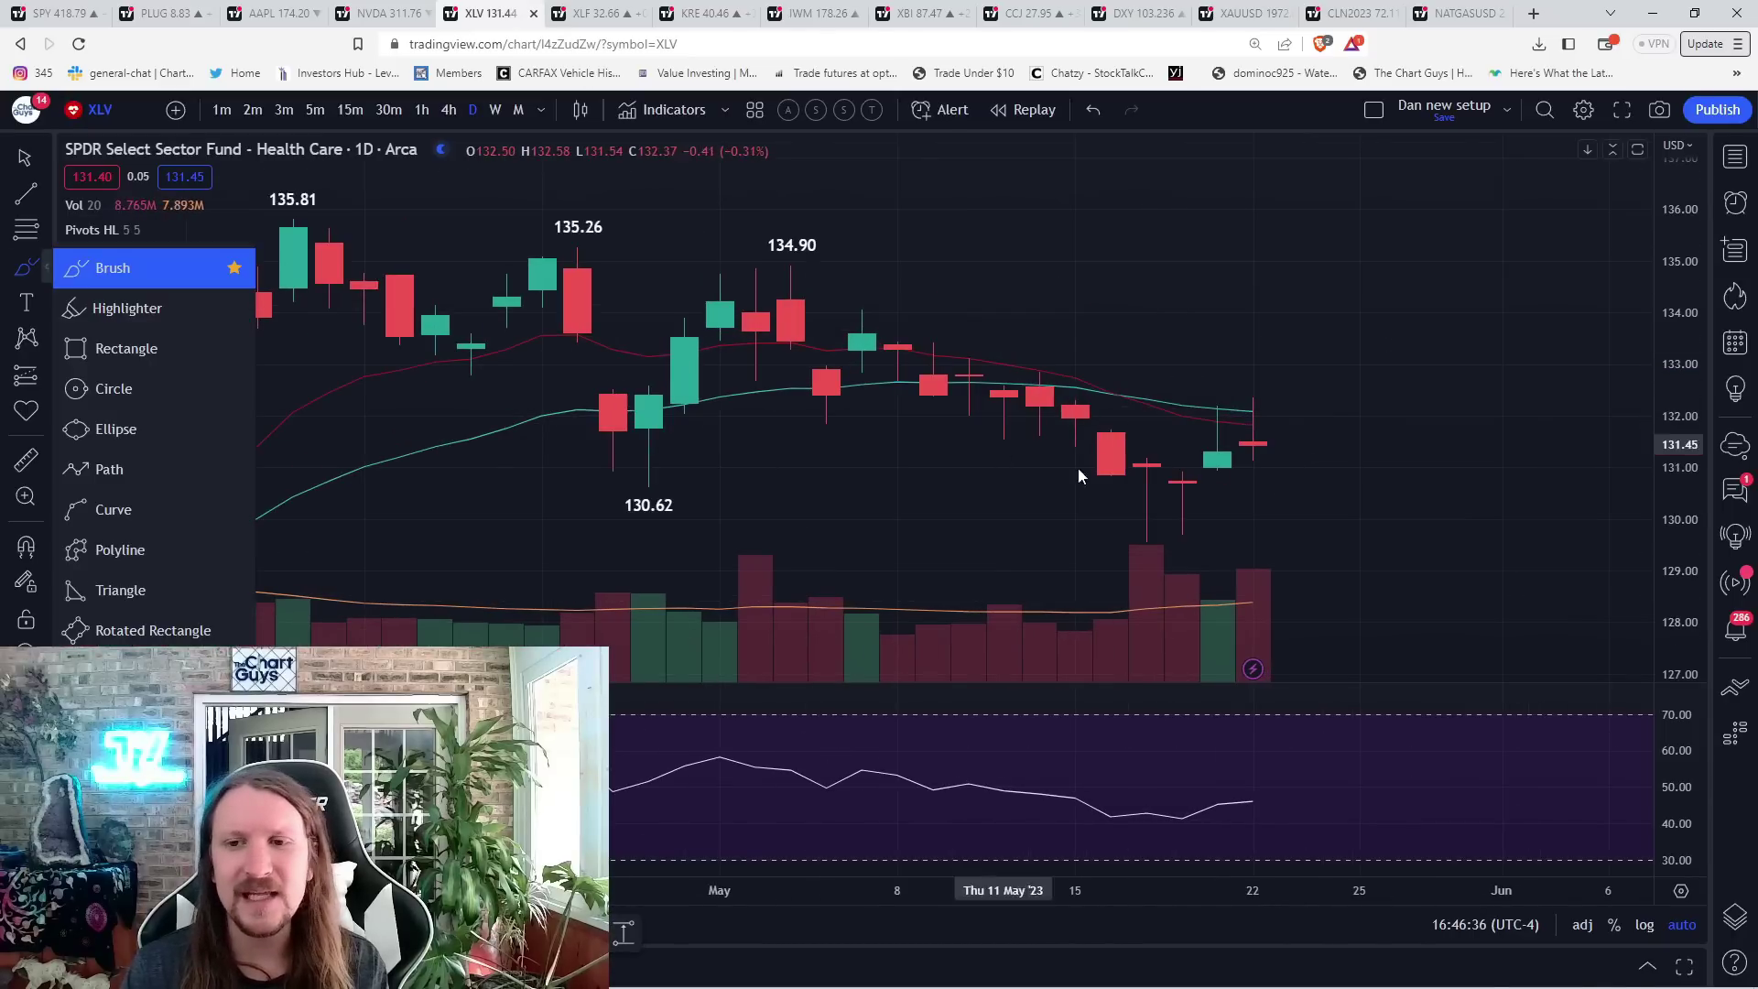
{"action": "left_click", "coordinate": [152, 316]}
{"action": "left_click_drag", "start_coordinate": [1154, 536], "coordinate": [1359, 474]}
{"action": "left_click_drag", "start_coordinate": [1383, 347], "coordinate": [1383, 337]}
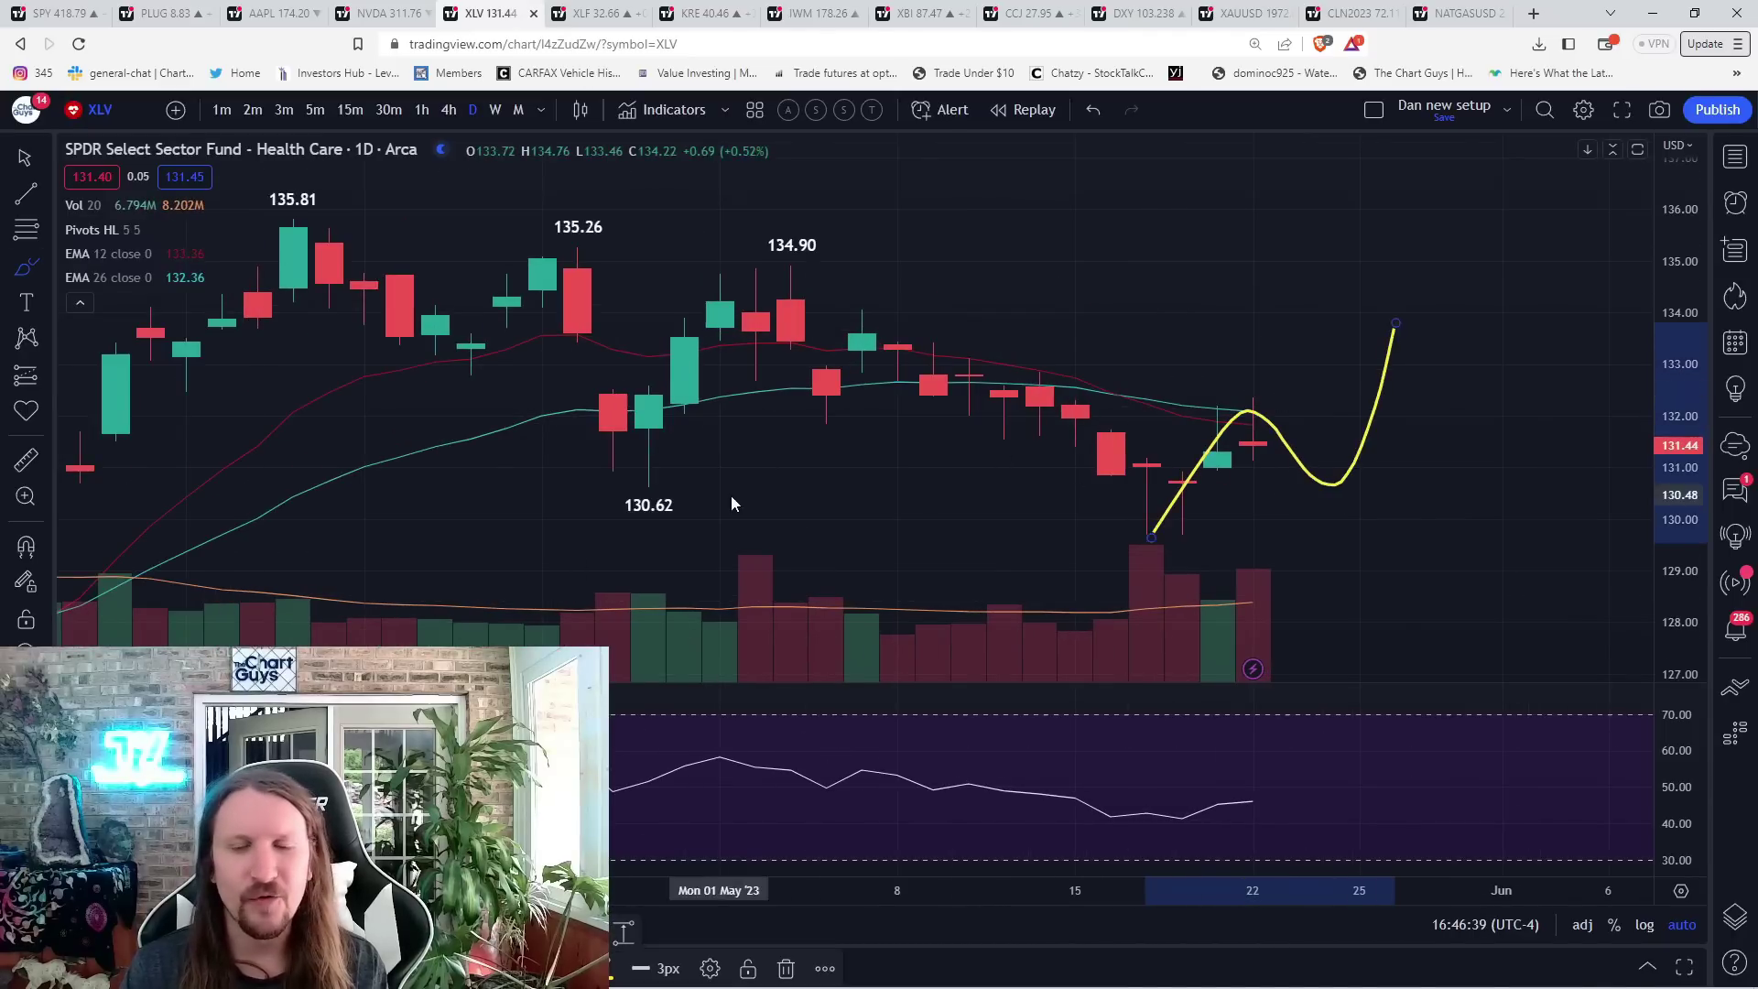
{"action": "key", "text": "Delete"}
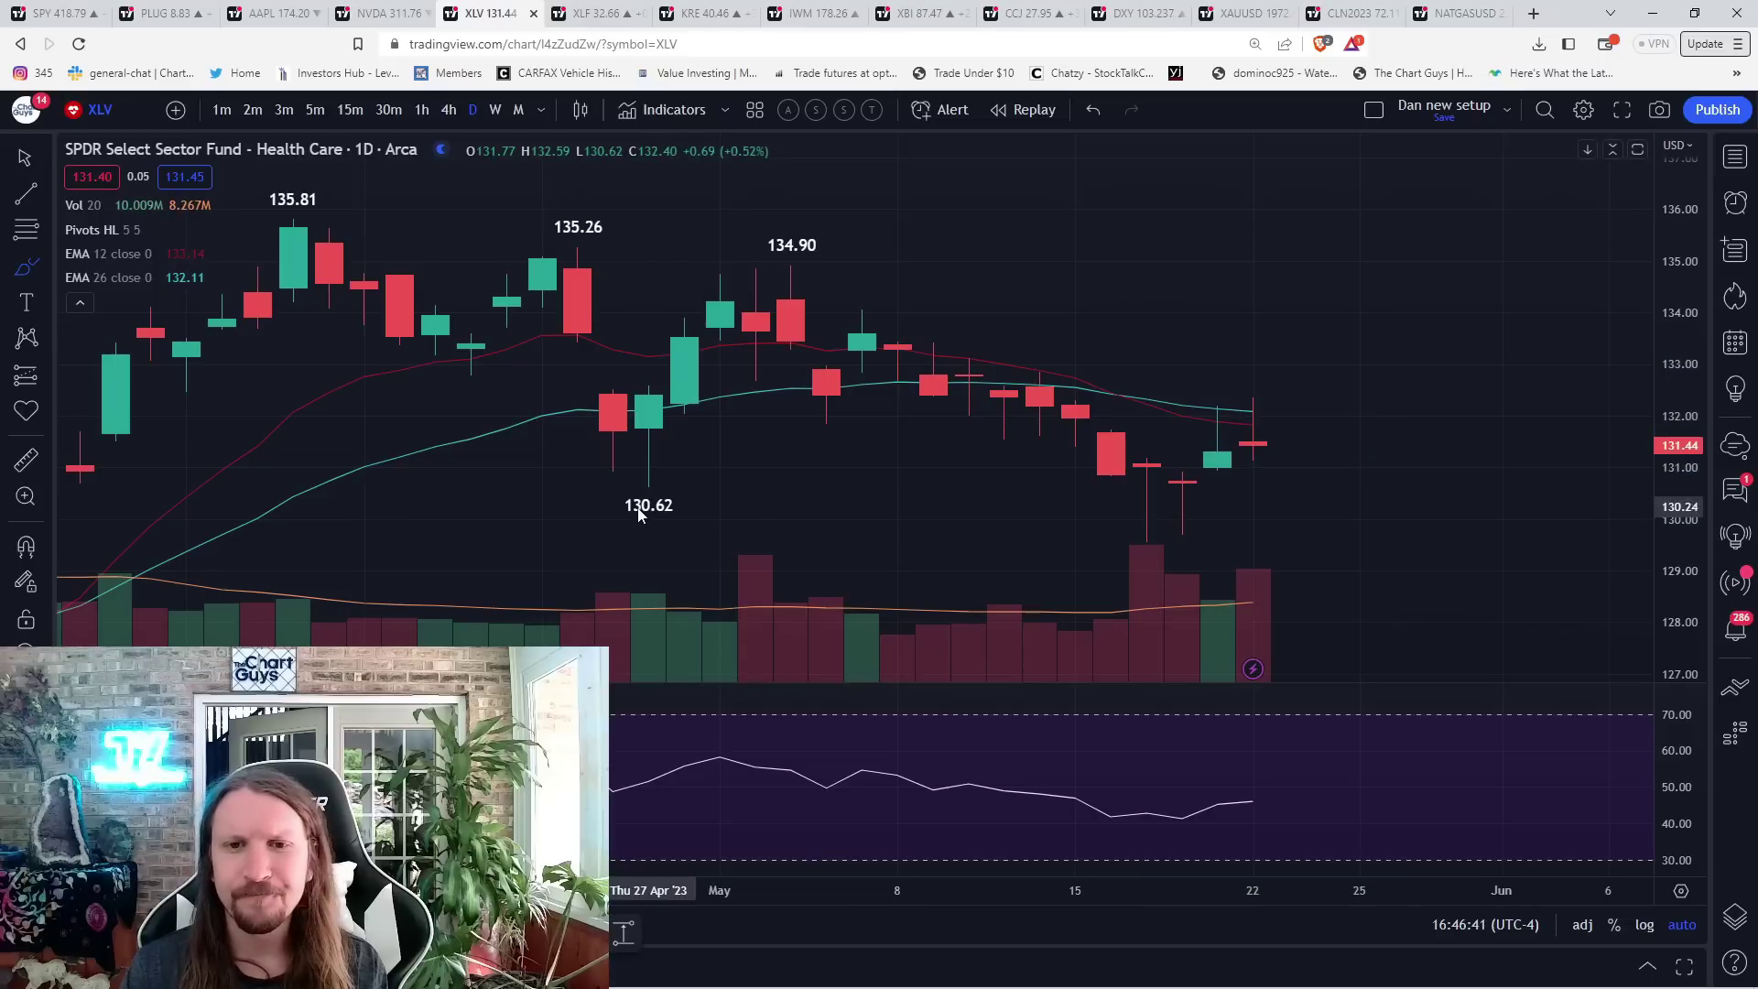
- On XLV weekly, sketch and erase a wave projection, add a short line below candles, then go to XLF
{"action": "left_click", "coordinate": [495, 109]}
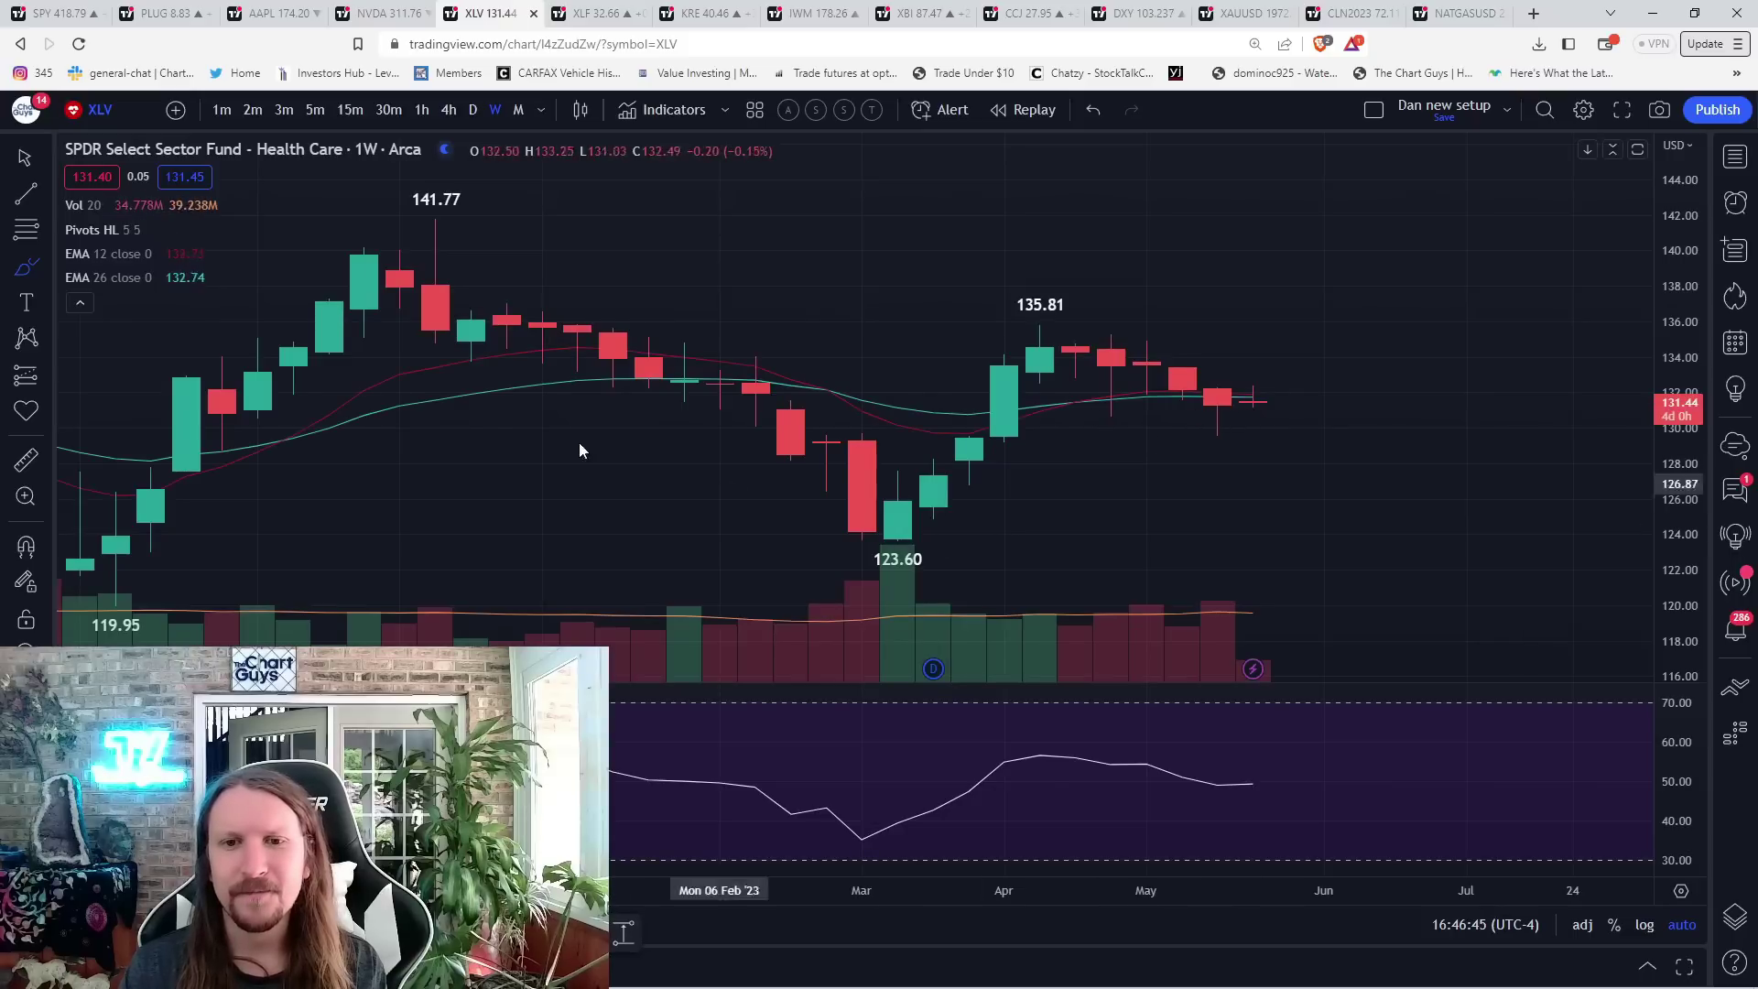
{"action": "scroll", "coordinate": [578, 441], "scroll_direction": "down", "scroll_amount": 2}
{"action": "left_click_drag", "start_coordinate": [410, 549], "coordinate": [723, 323]}
{"action": "left_click_drag", "start_coordinate": [810, 416], "coordinate": [1452, 391]}
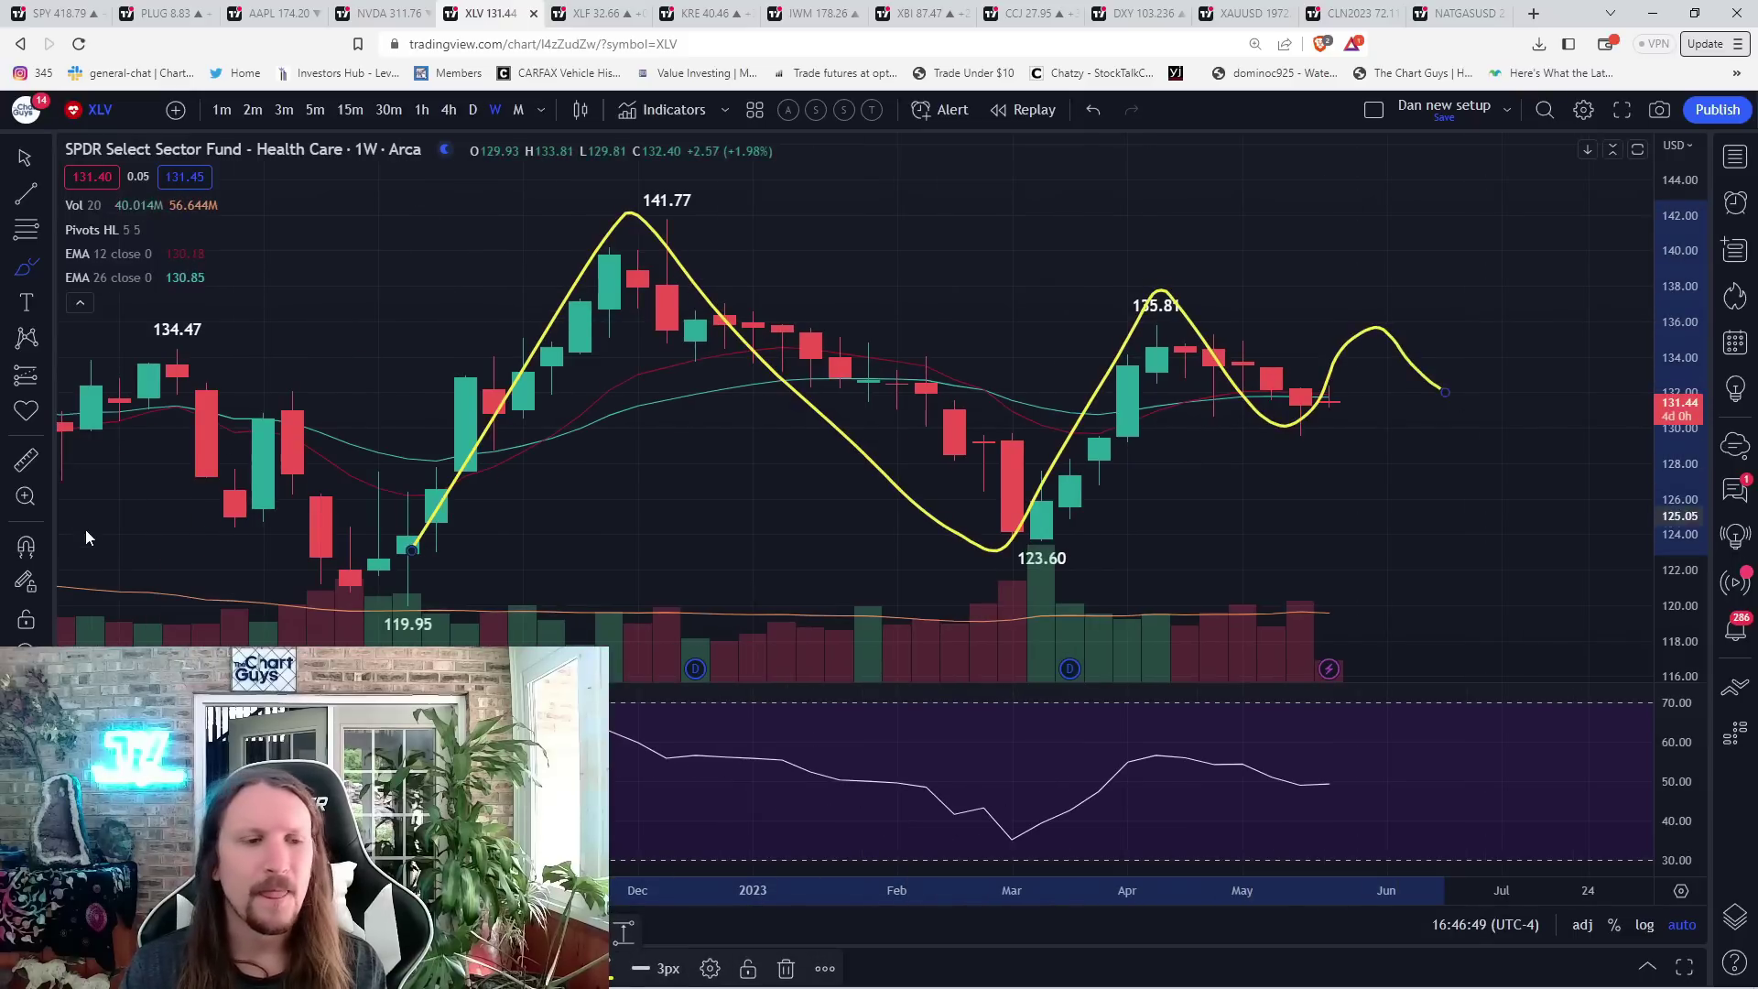
{"action": "key", "text": "Delete"}
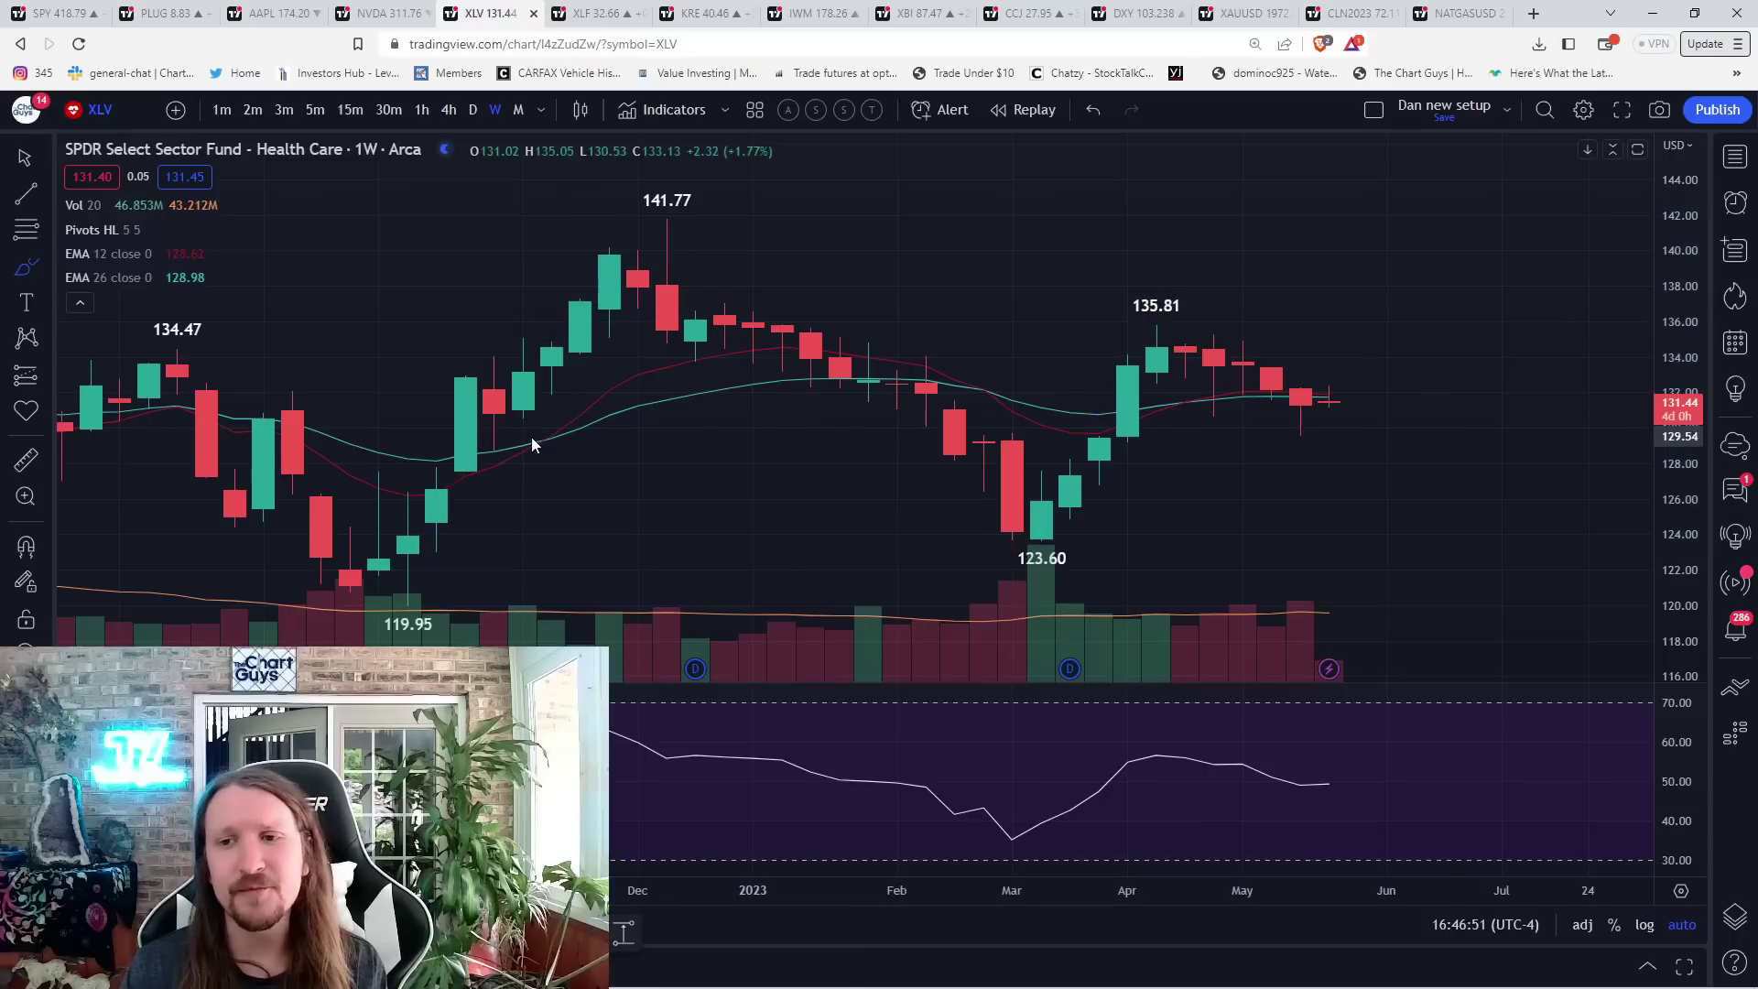
{"action": "left_click_drag", "start_coordinate": [1247, 447], "coordinate": [1274, 447]}
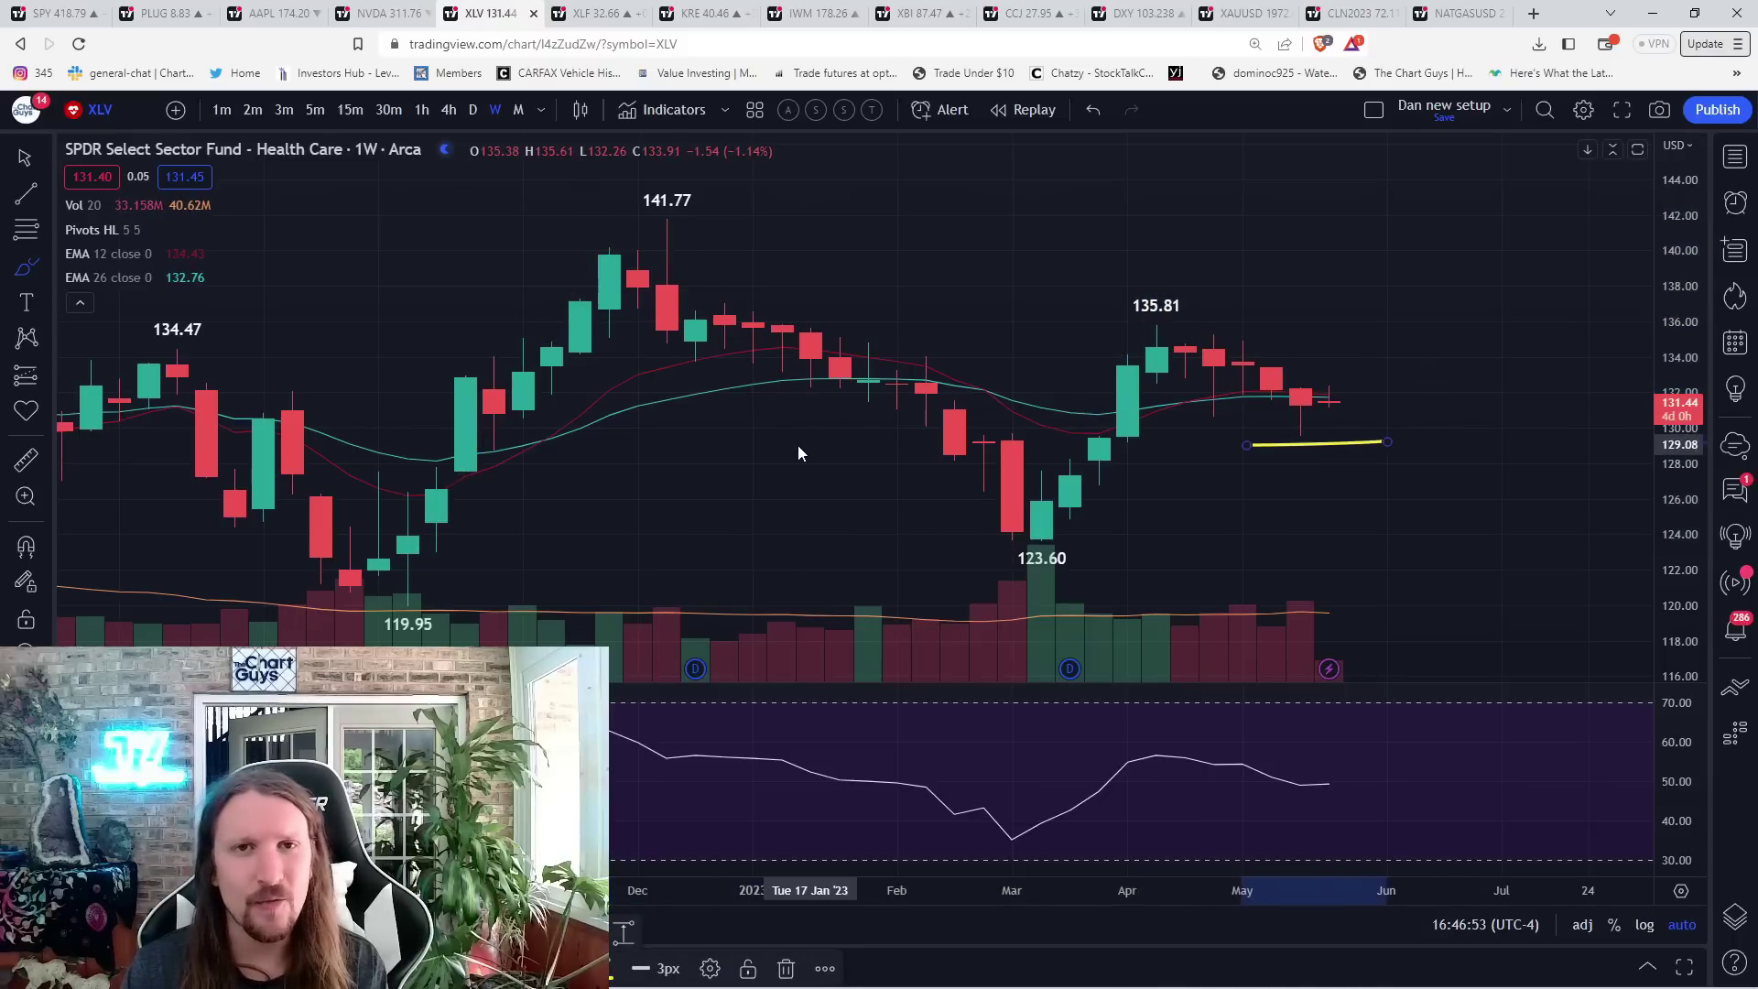
{"action": "left_click", "coordinate": [593, 12]}
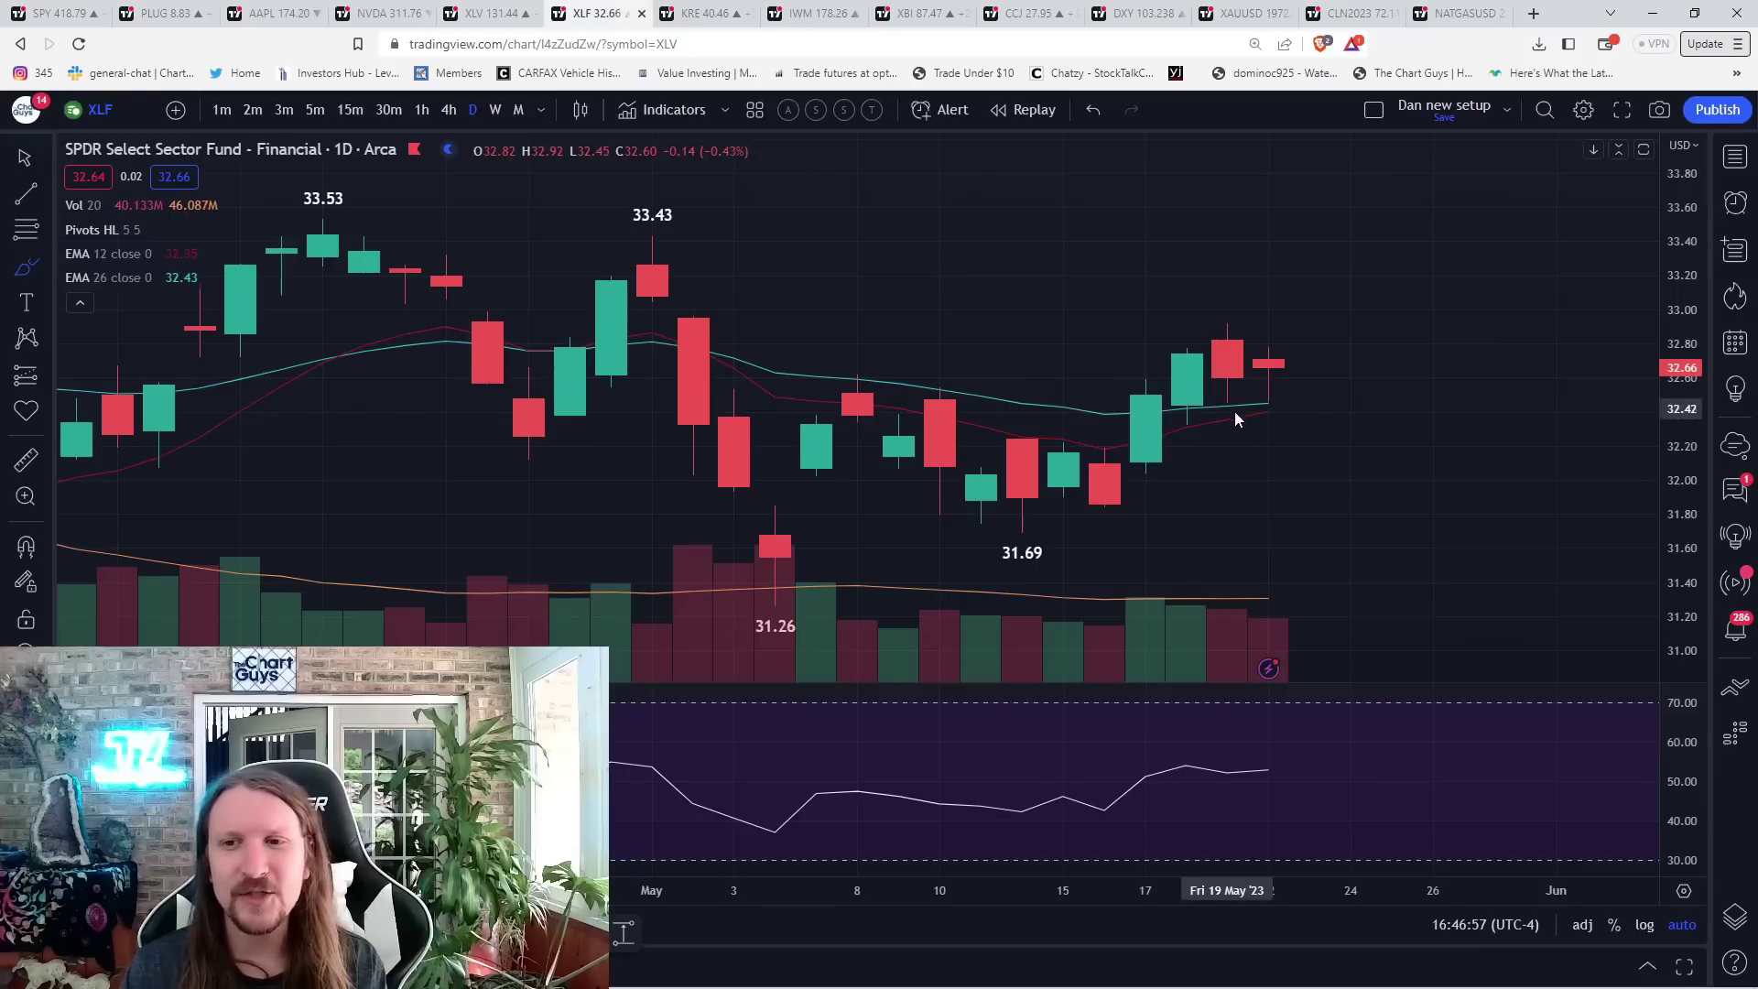
- On XLF weekly, add magnet-snapped levels at 30.39, 33.53 and 31.26, then go to KRE
{"action": "left_click", "coordinate": [495, 109]}
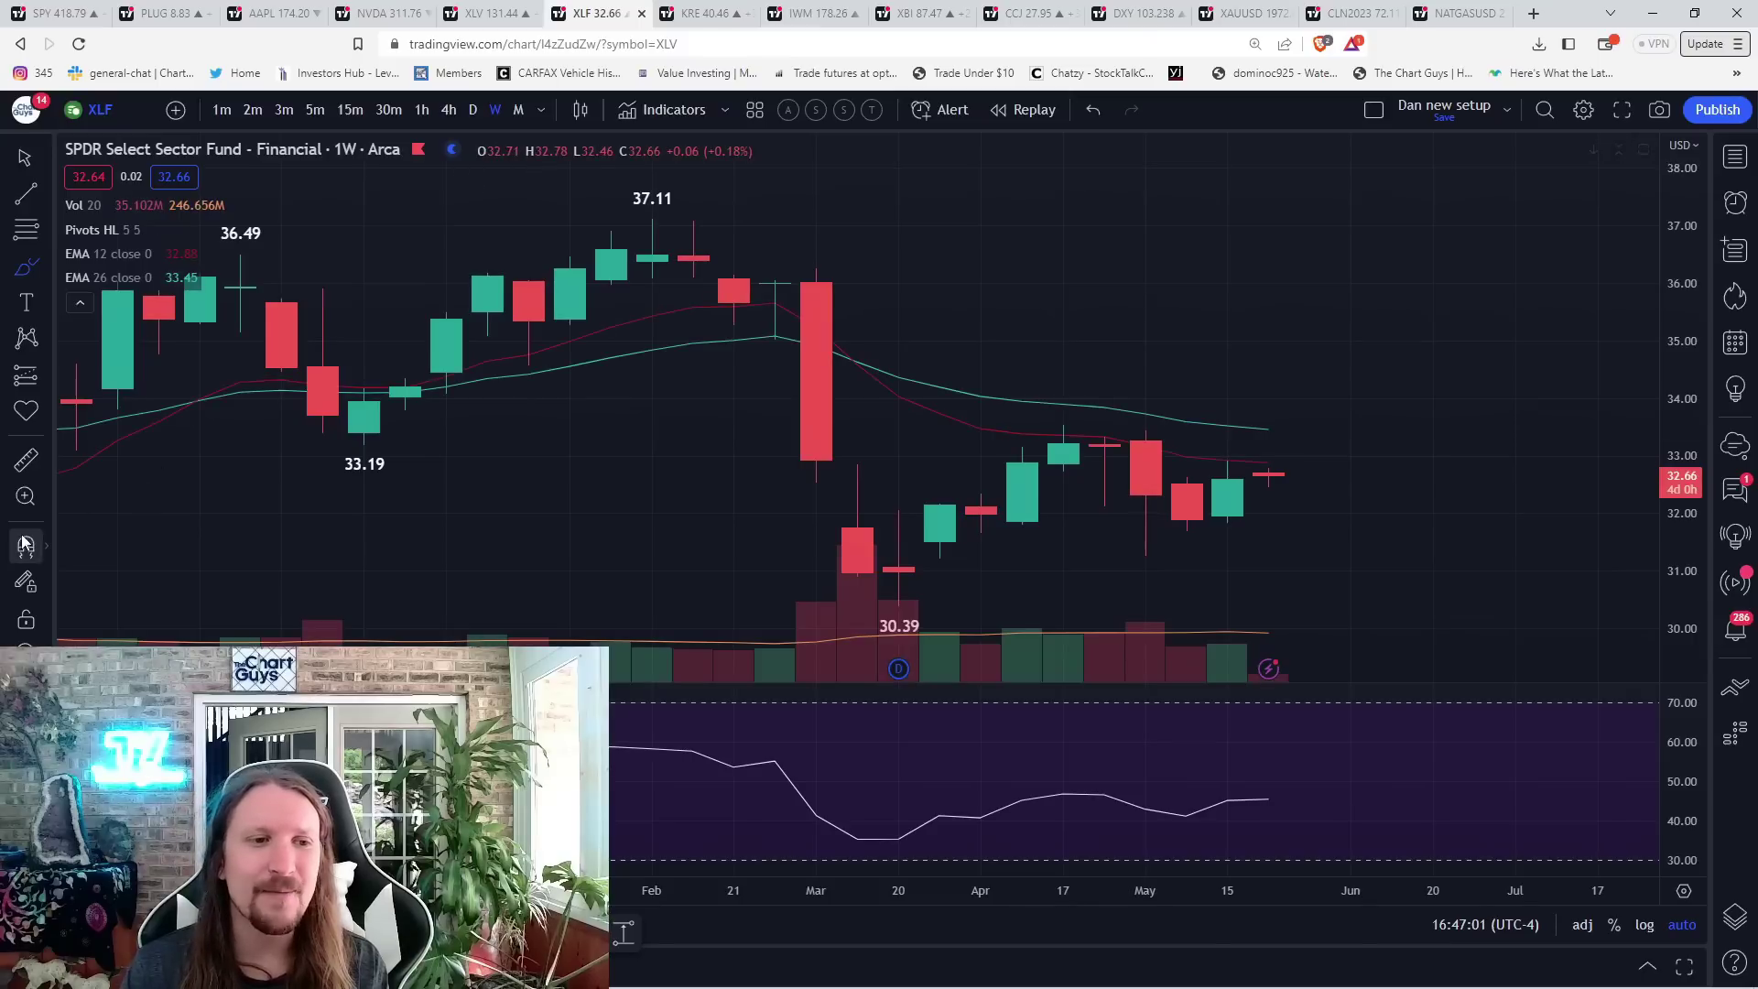
{"action": "key", "text": "ctrl"}
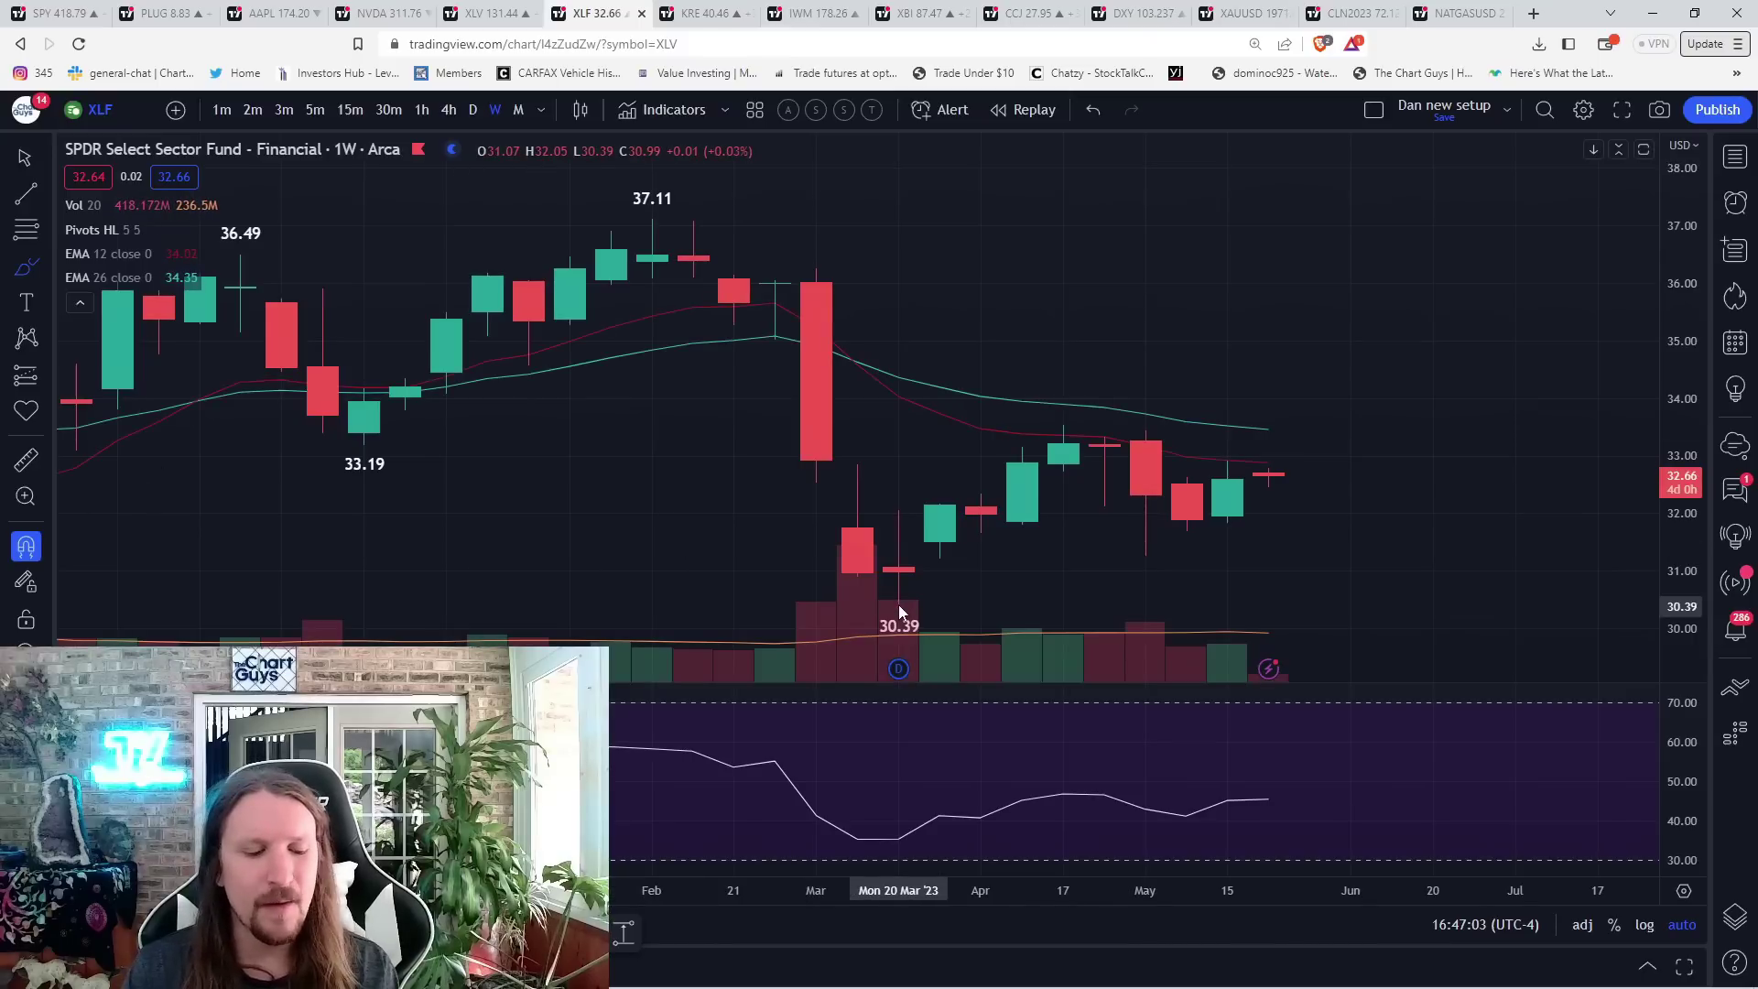
{"action": "left_click", "coordinate": [898, 605]}
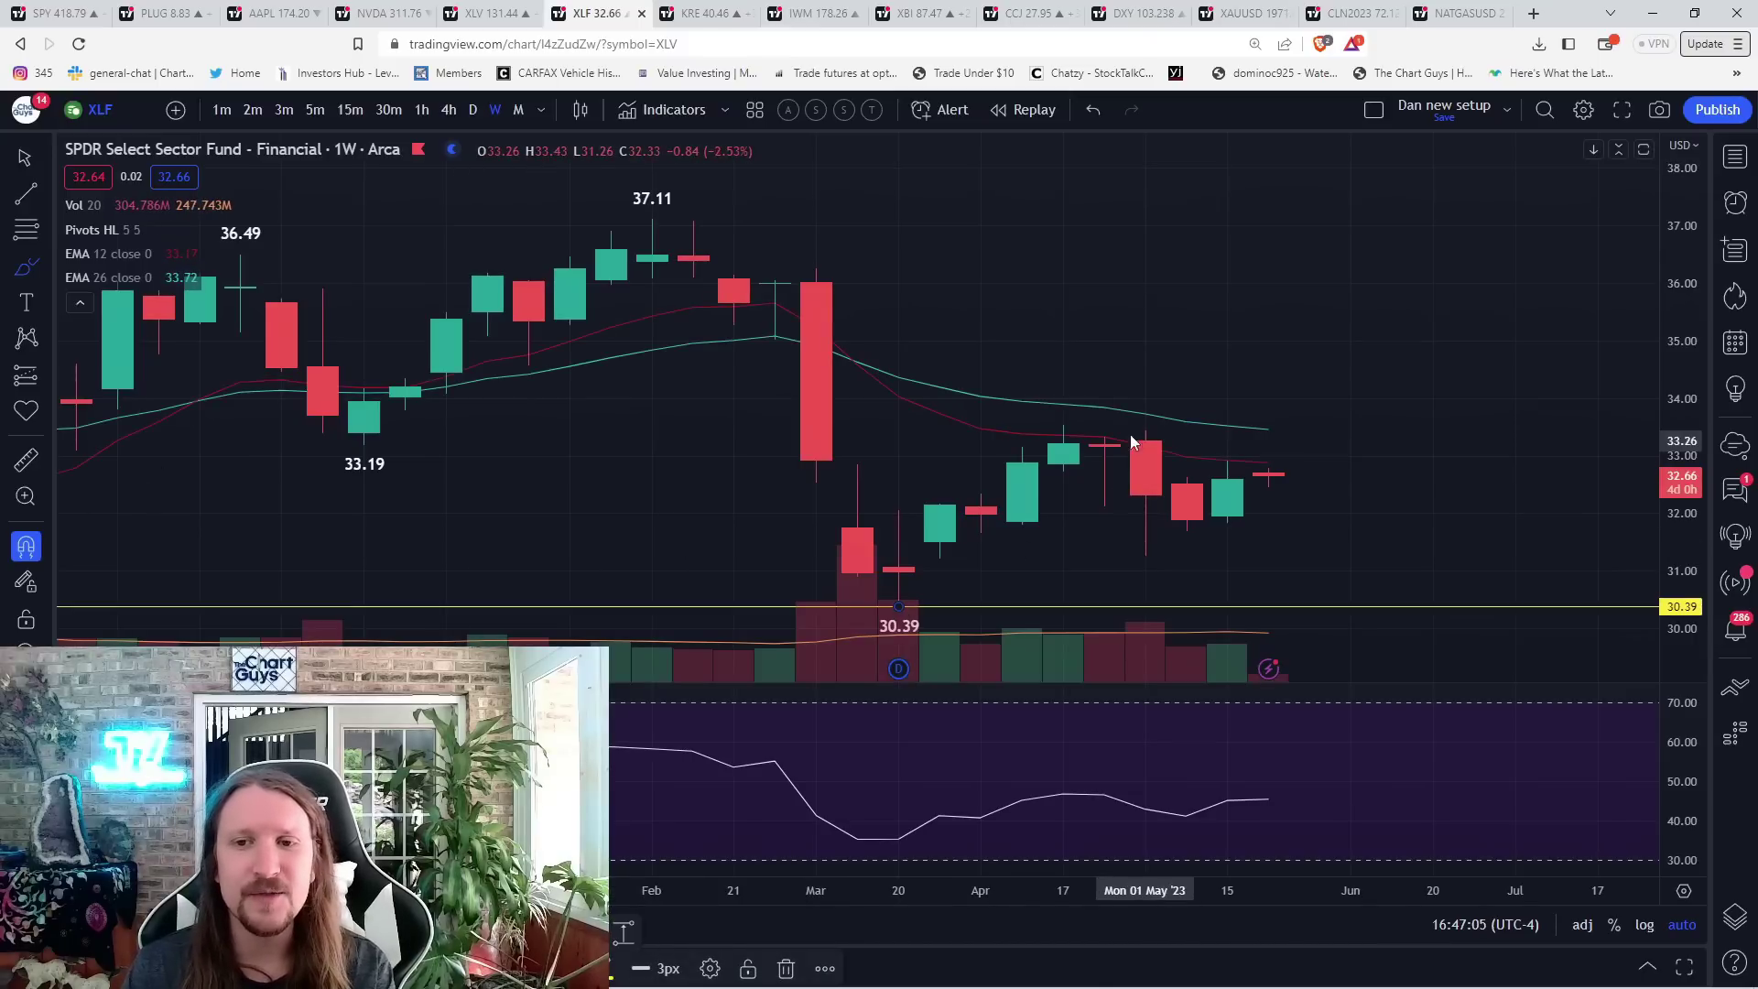
{"action": "left_click", "coordinate": [1062, 425]}
{"action": "left_click", "coordinate": [1122, 555]}
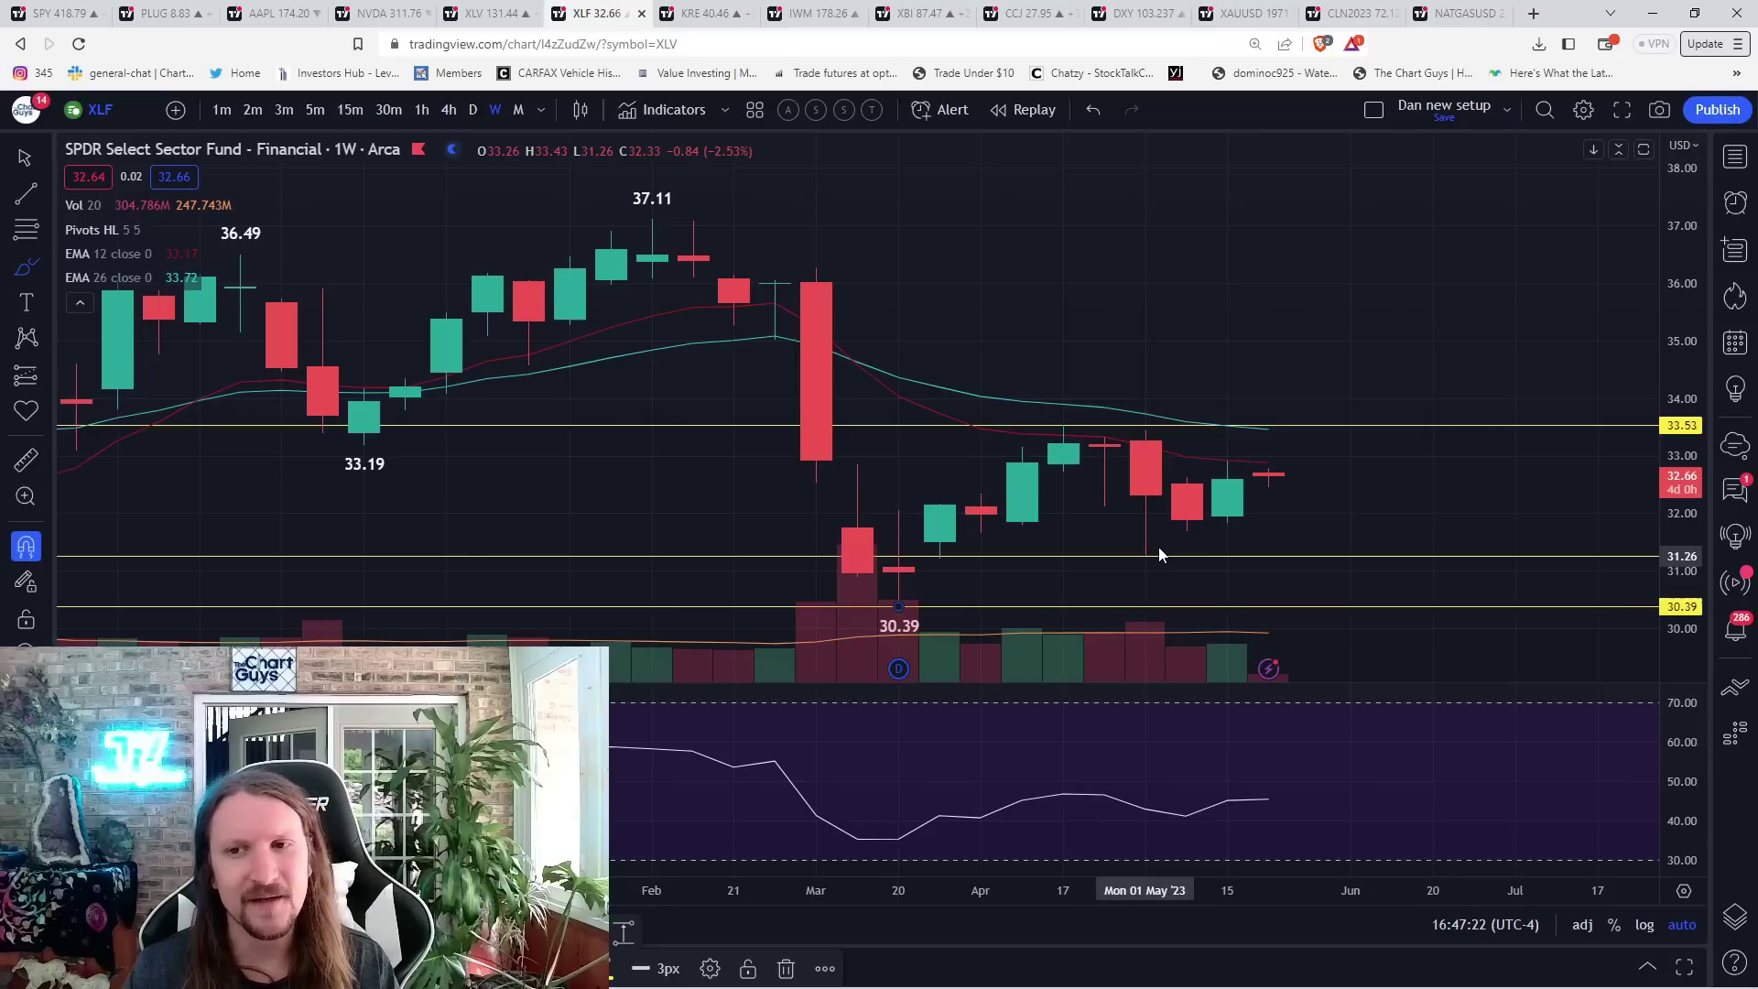
{"action": "left_click", "coordinate": [703, 15]}
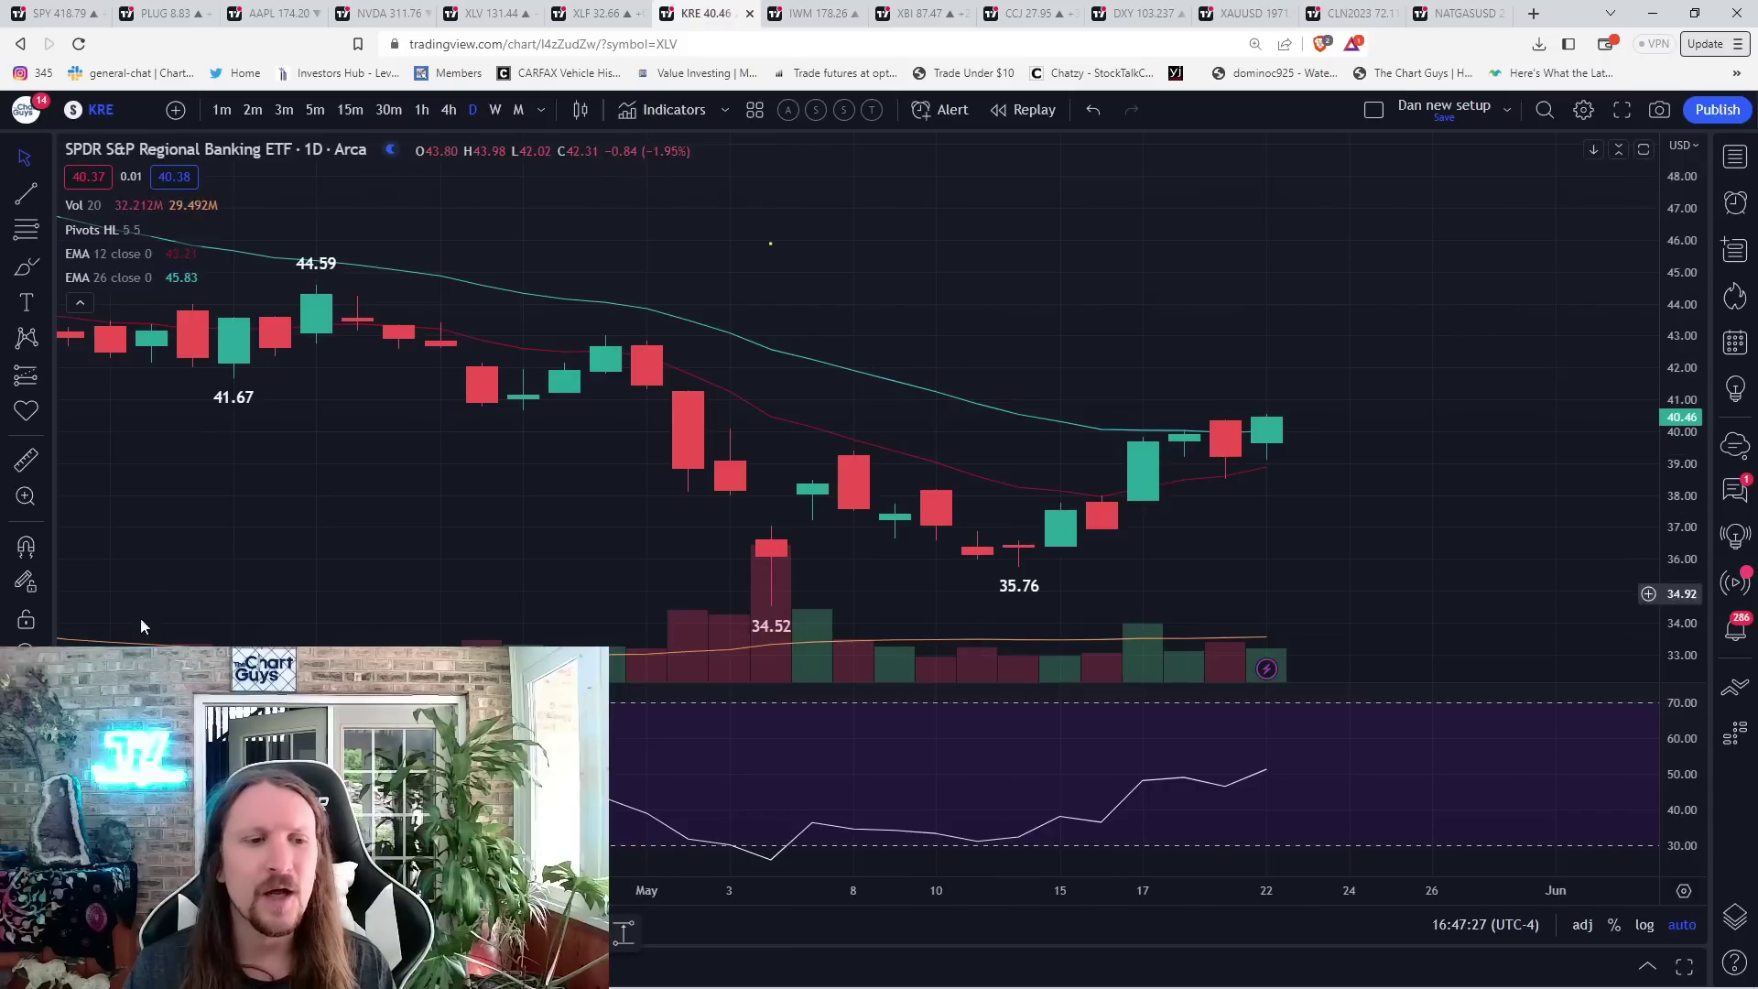
- Brush a short yellow support line under recent KRE daily candles, then load PacWest (PACW)
{"action": "left_click", "coordinate": [496, 110]}
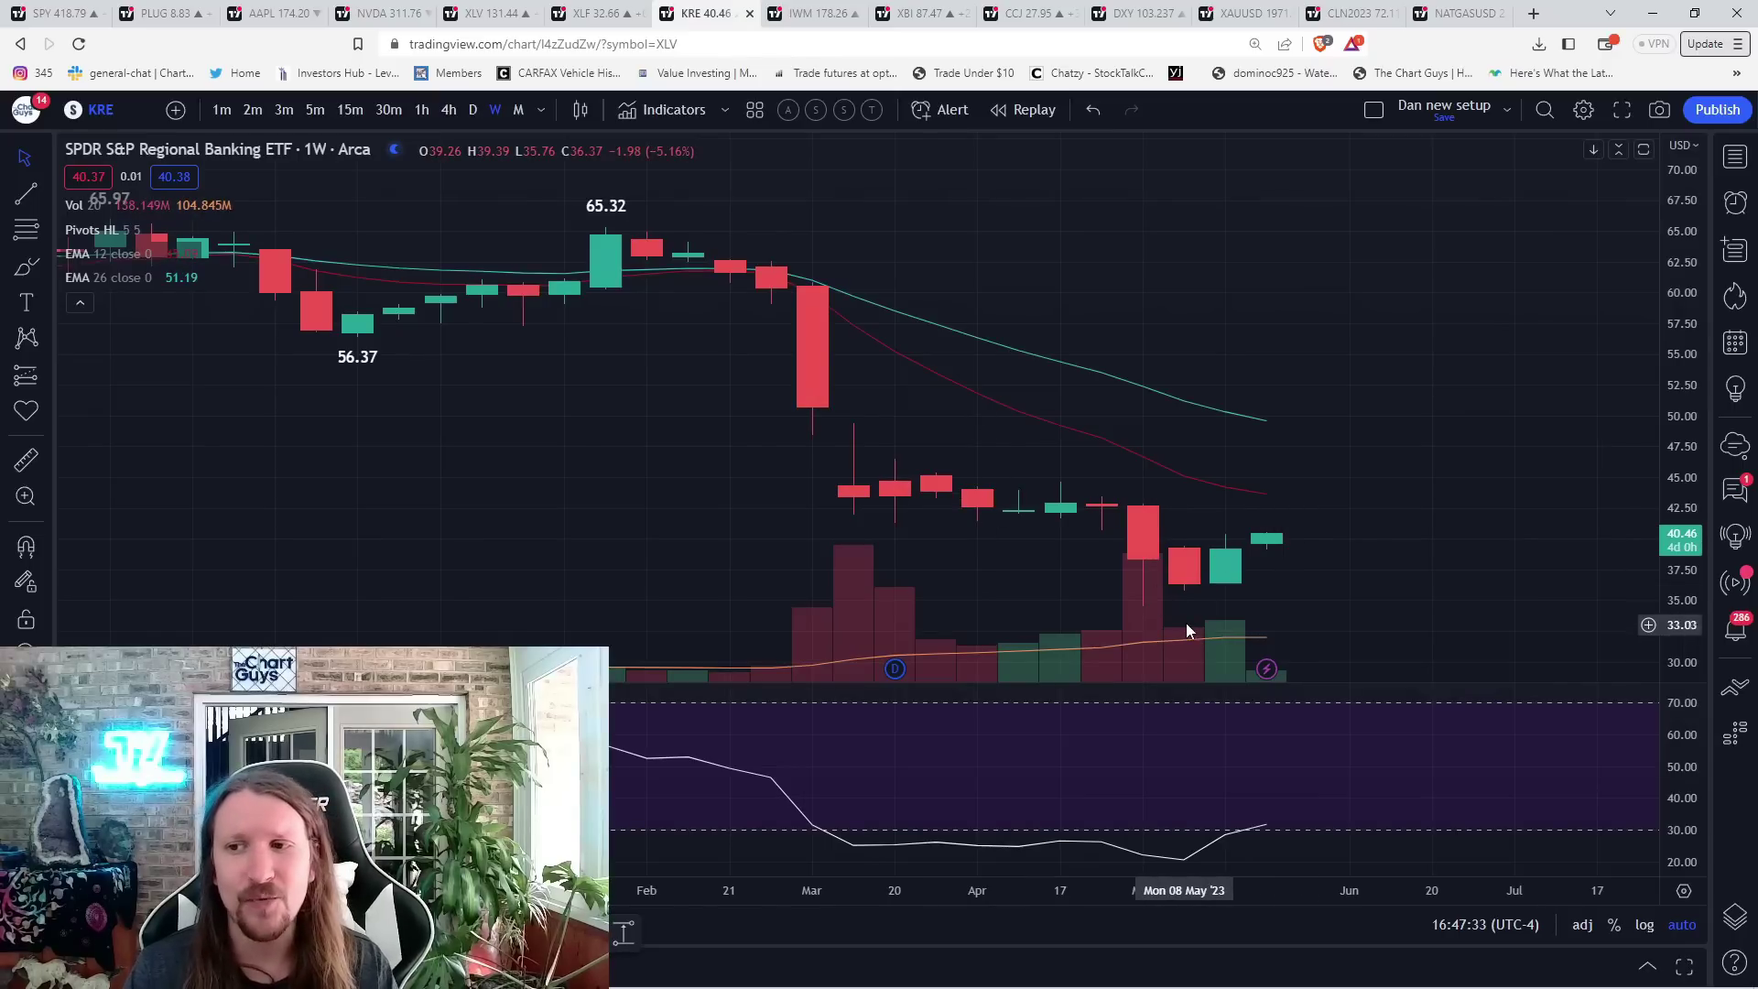
{"action": "left_click", "coordinate": [473, 111]}
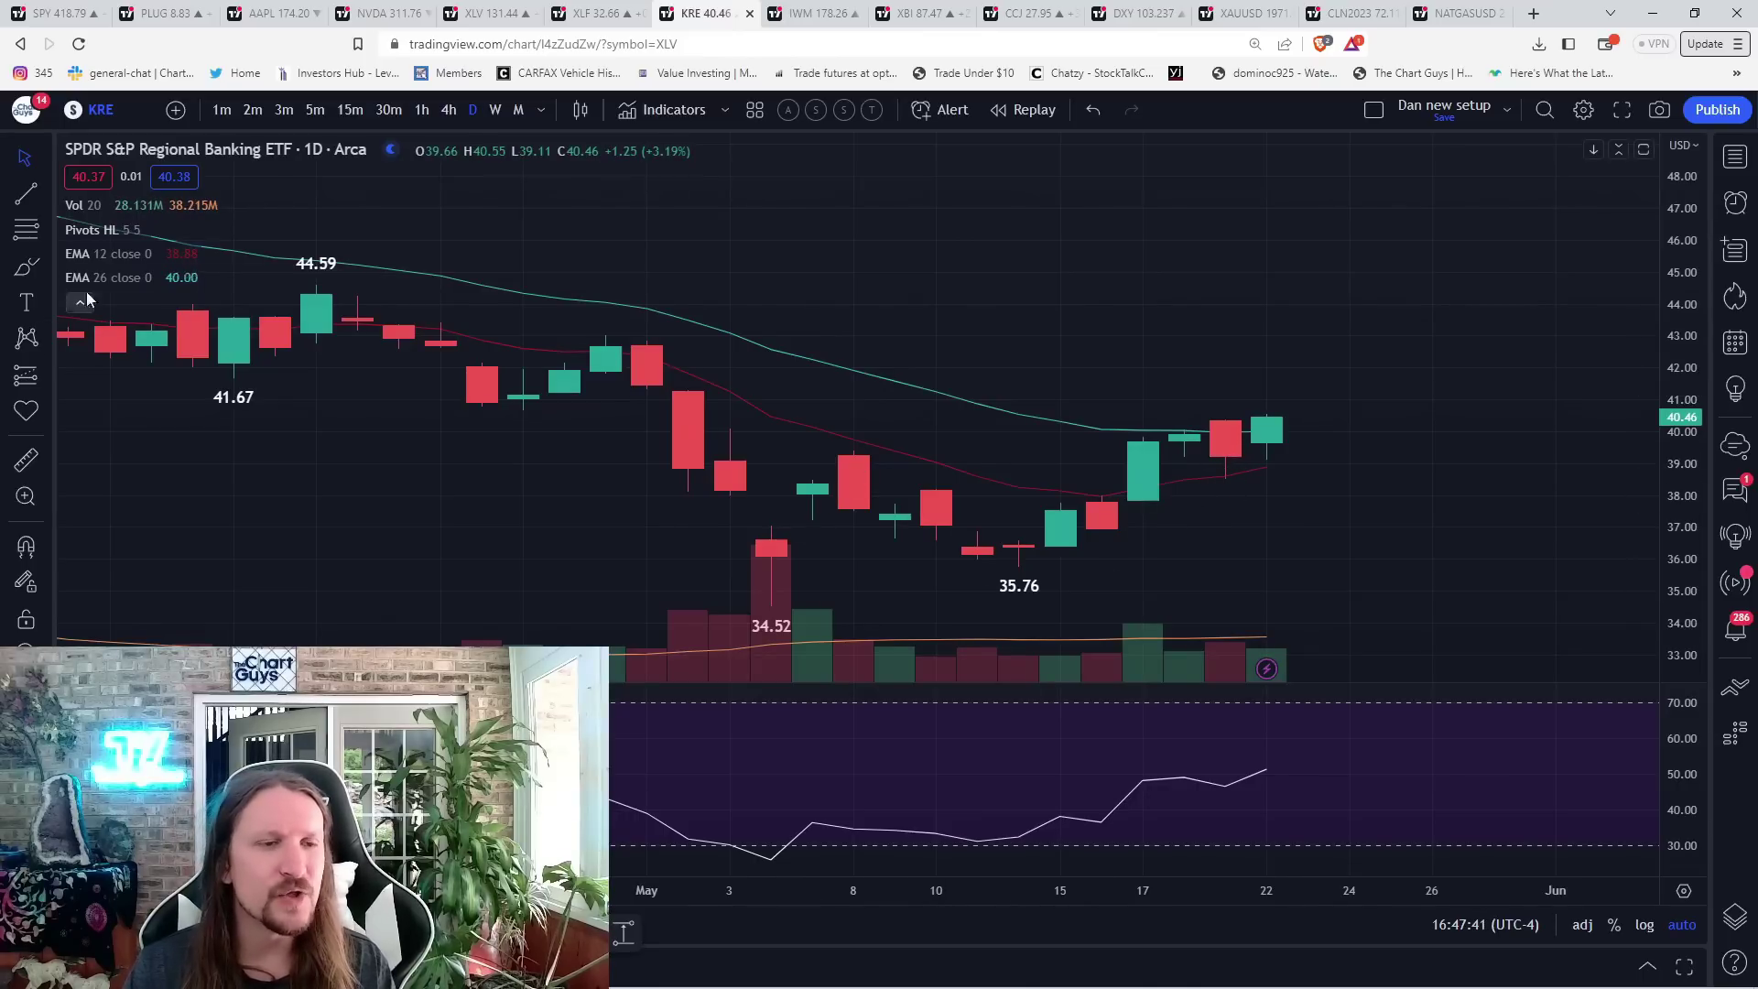
{"action": "key", "text": "alt+h"}
{"action": "left_click_drag", "start_coordinate": [1192, 482], "coordinate": [1263, 482]}
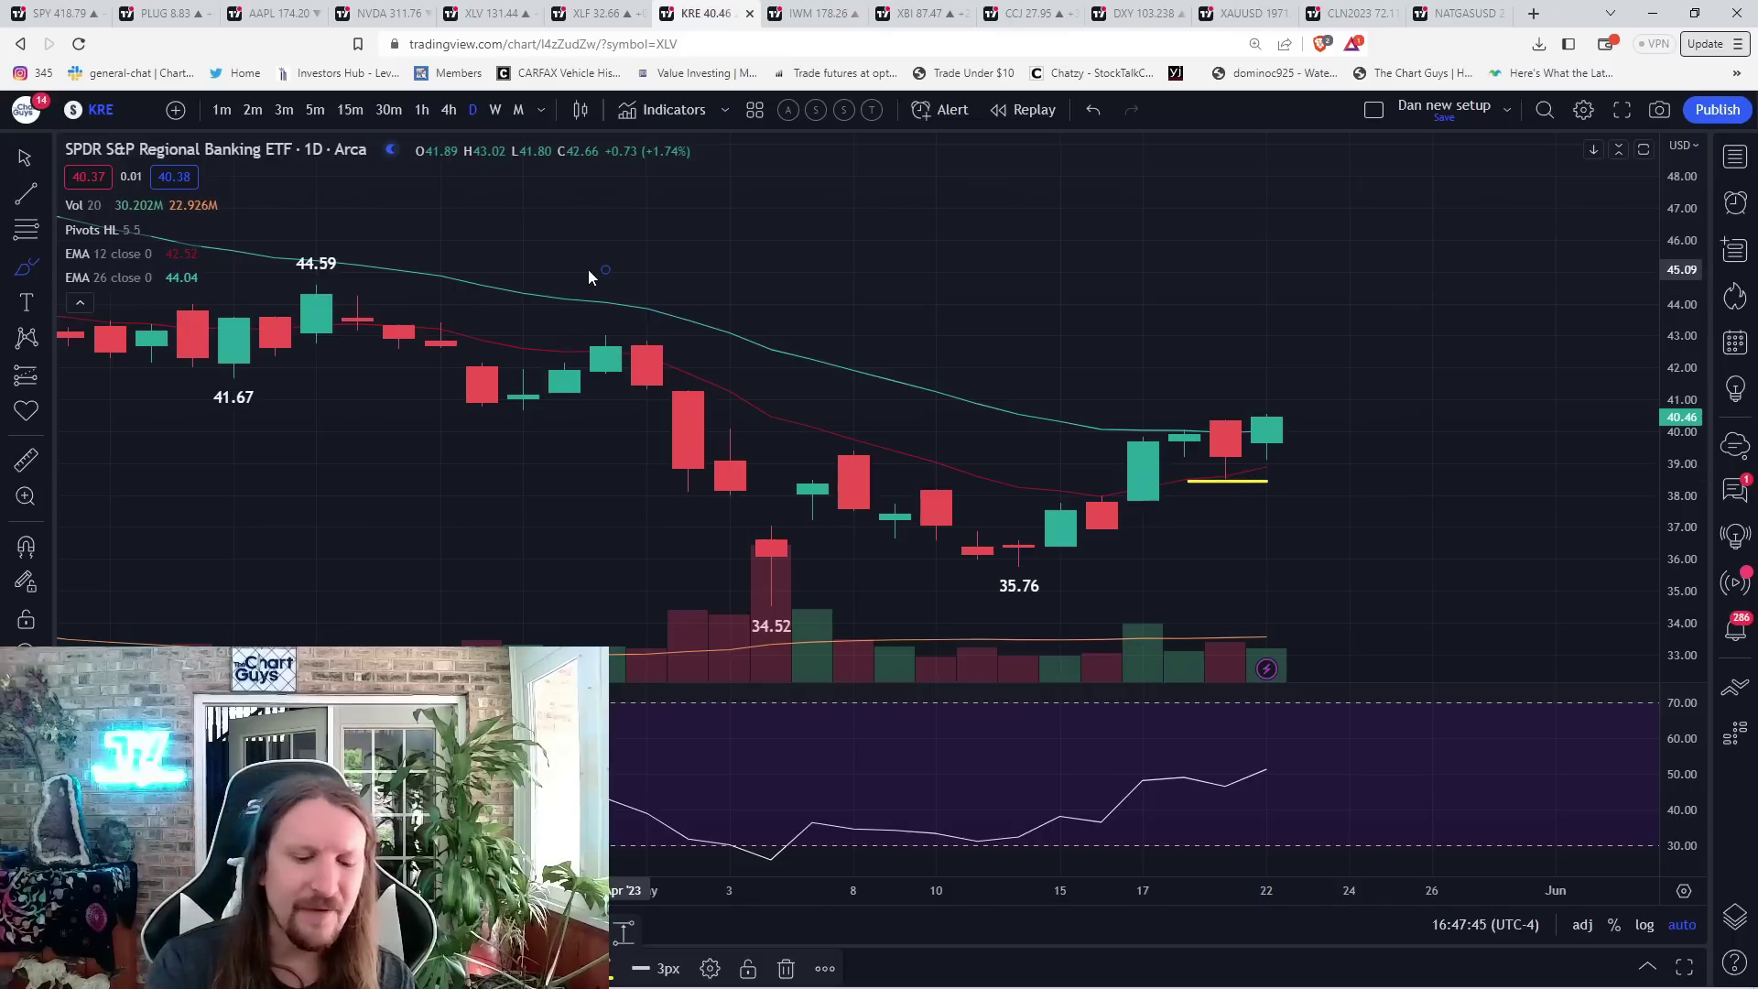
{"action": "type", "text": "PAC"}
{"action": "key", "text": "Return"}
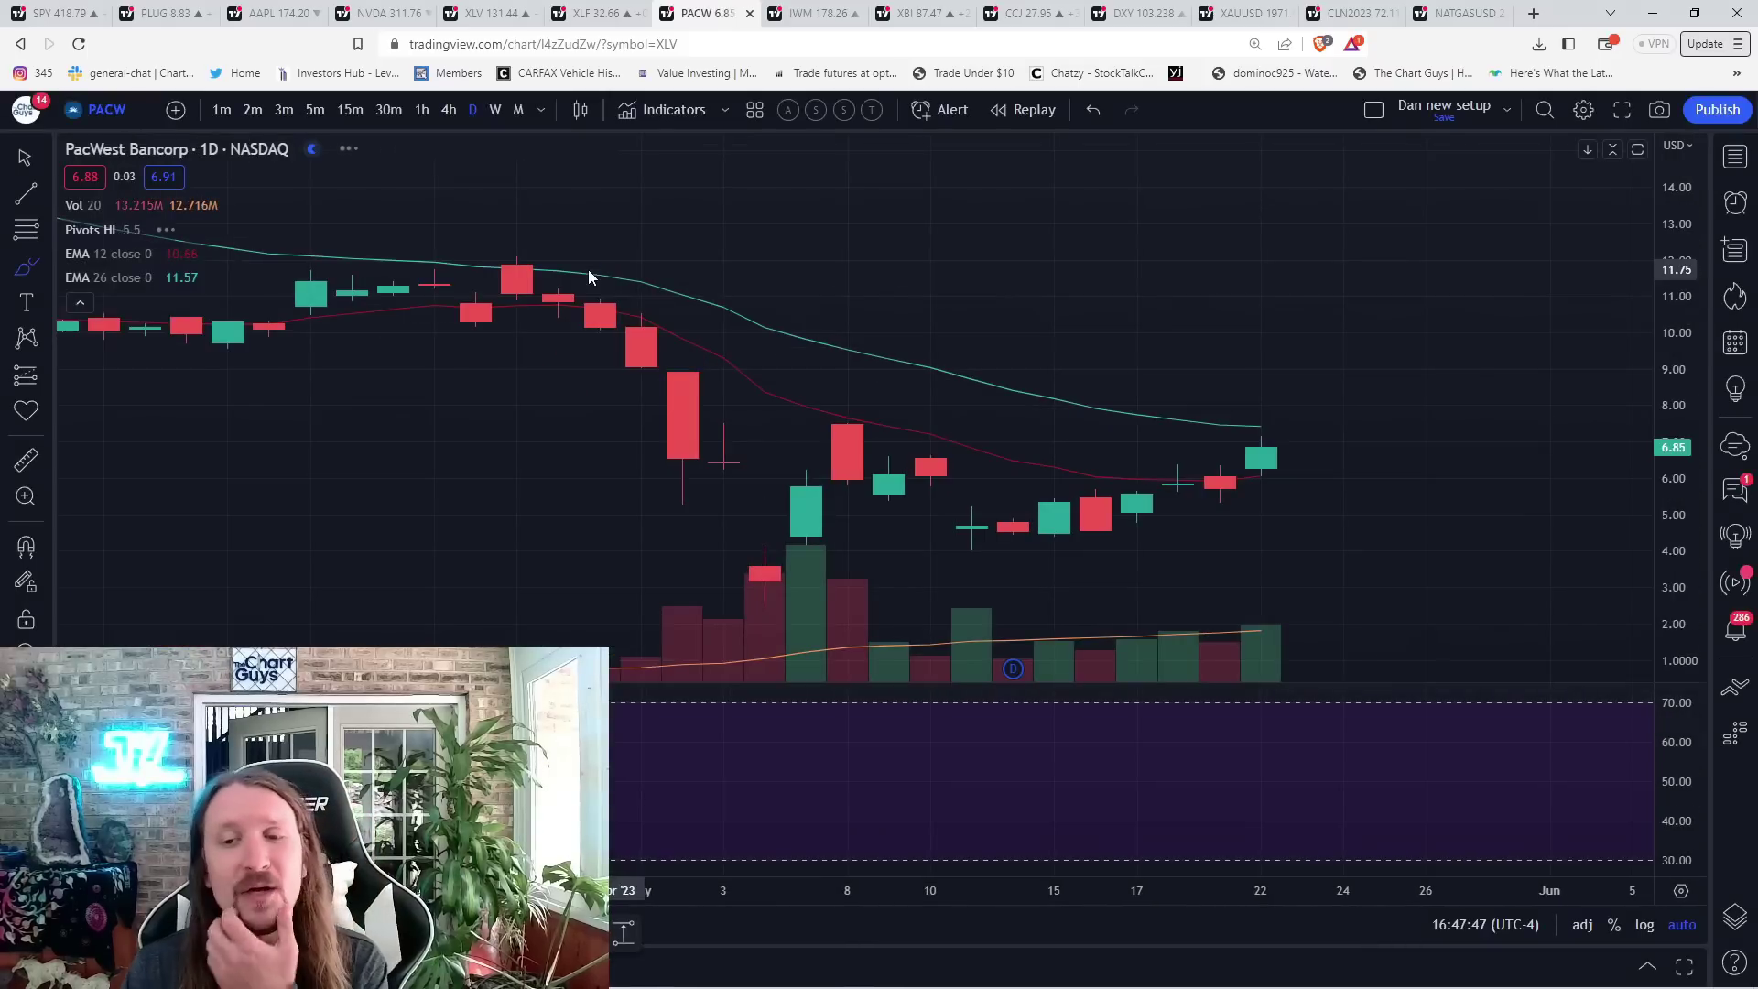
{"action": "left_click", "coordinate": [313, 110]}
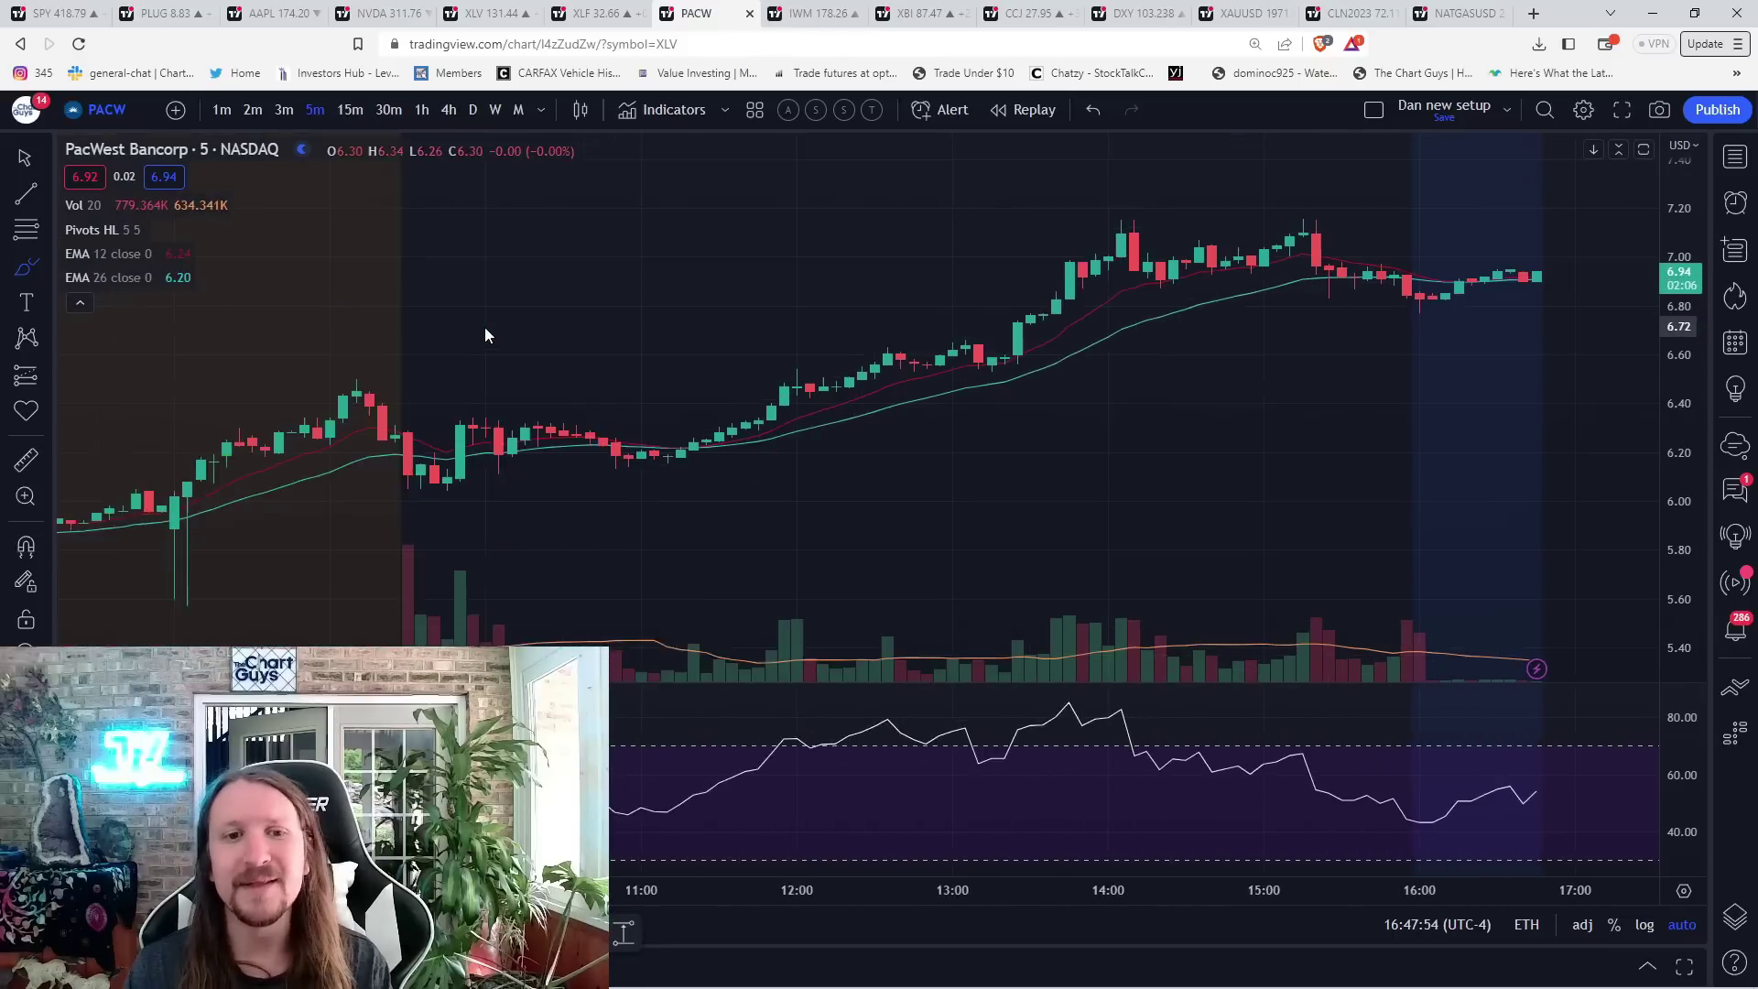
{"action": "scroll", "coordinate": [485, 336], "scroll_direction": "down", "scroll_amount": 3}
{"action": "scroll", "coordinate": [486, 335], "scroll_direction": "down", "scroll_amount": 2}
{"action": "scroll", "coordinate": [485, 336], "scroll_direction": "down", "scroll_amount": 2}
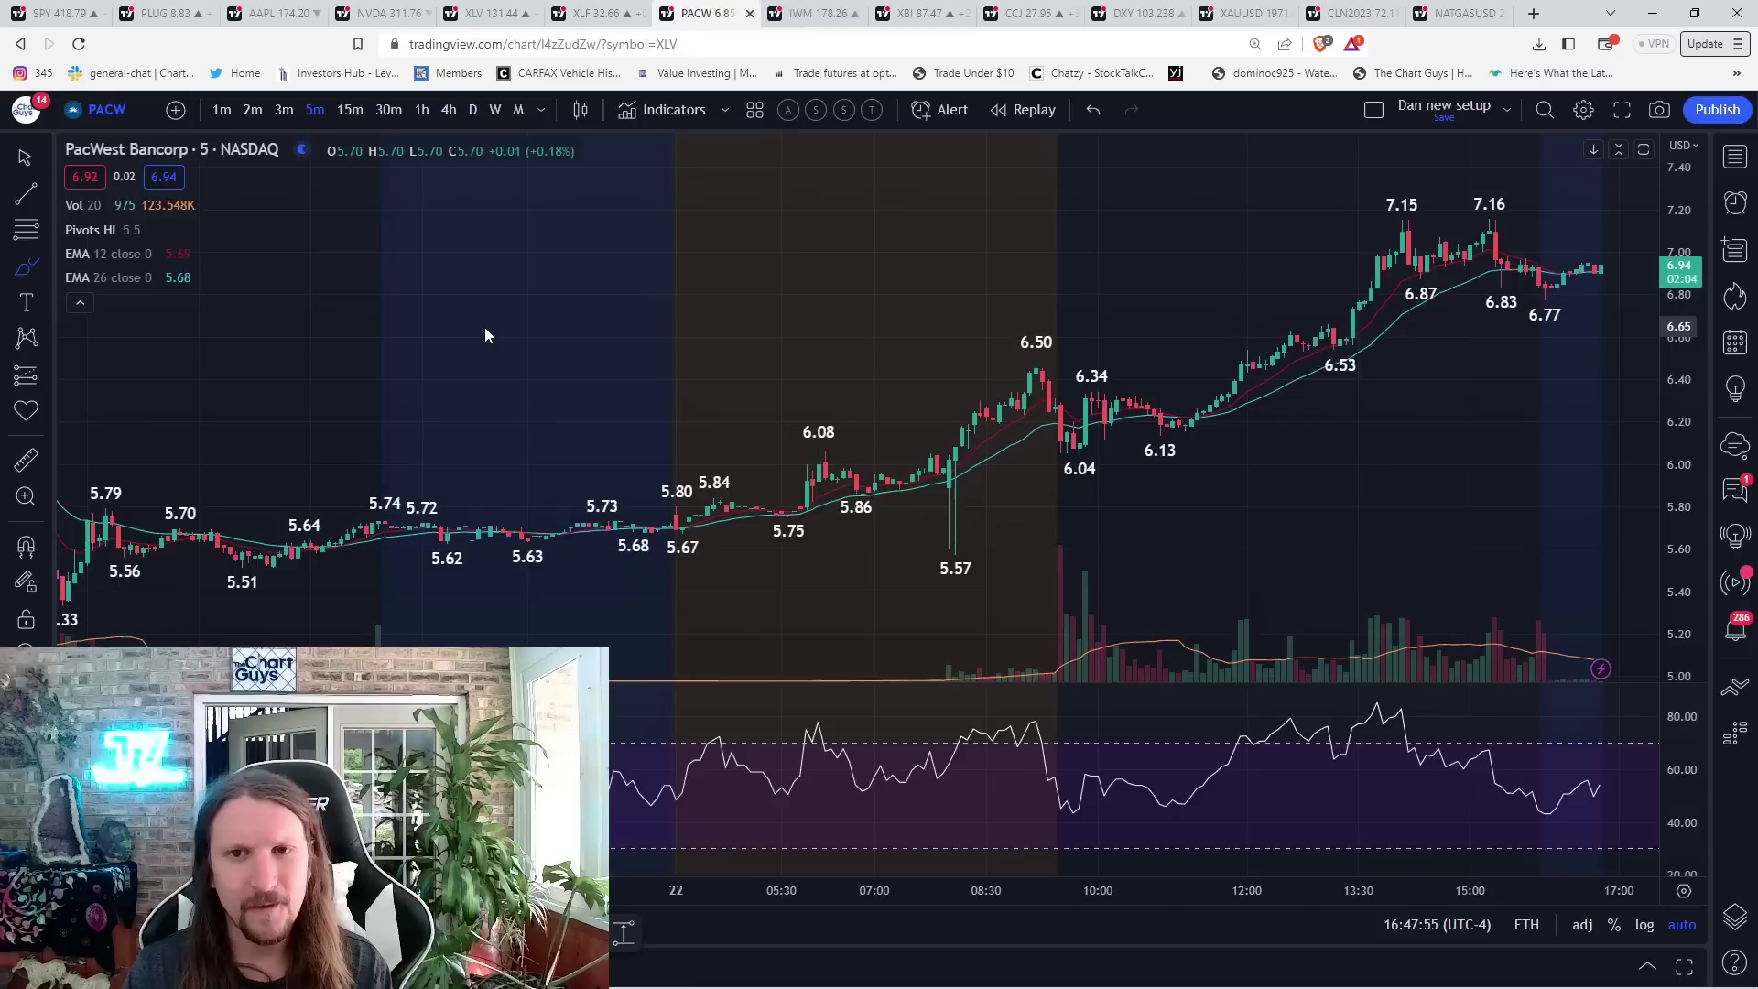
{"action": "scroll", "coordinate": [484, 336], "scroll_direction": "down", "scroll_amount": 2}
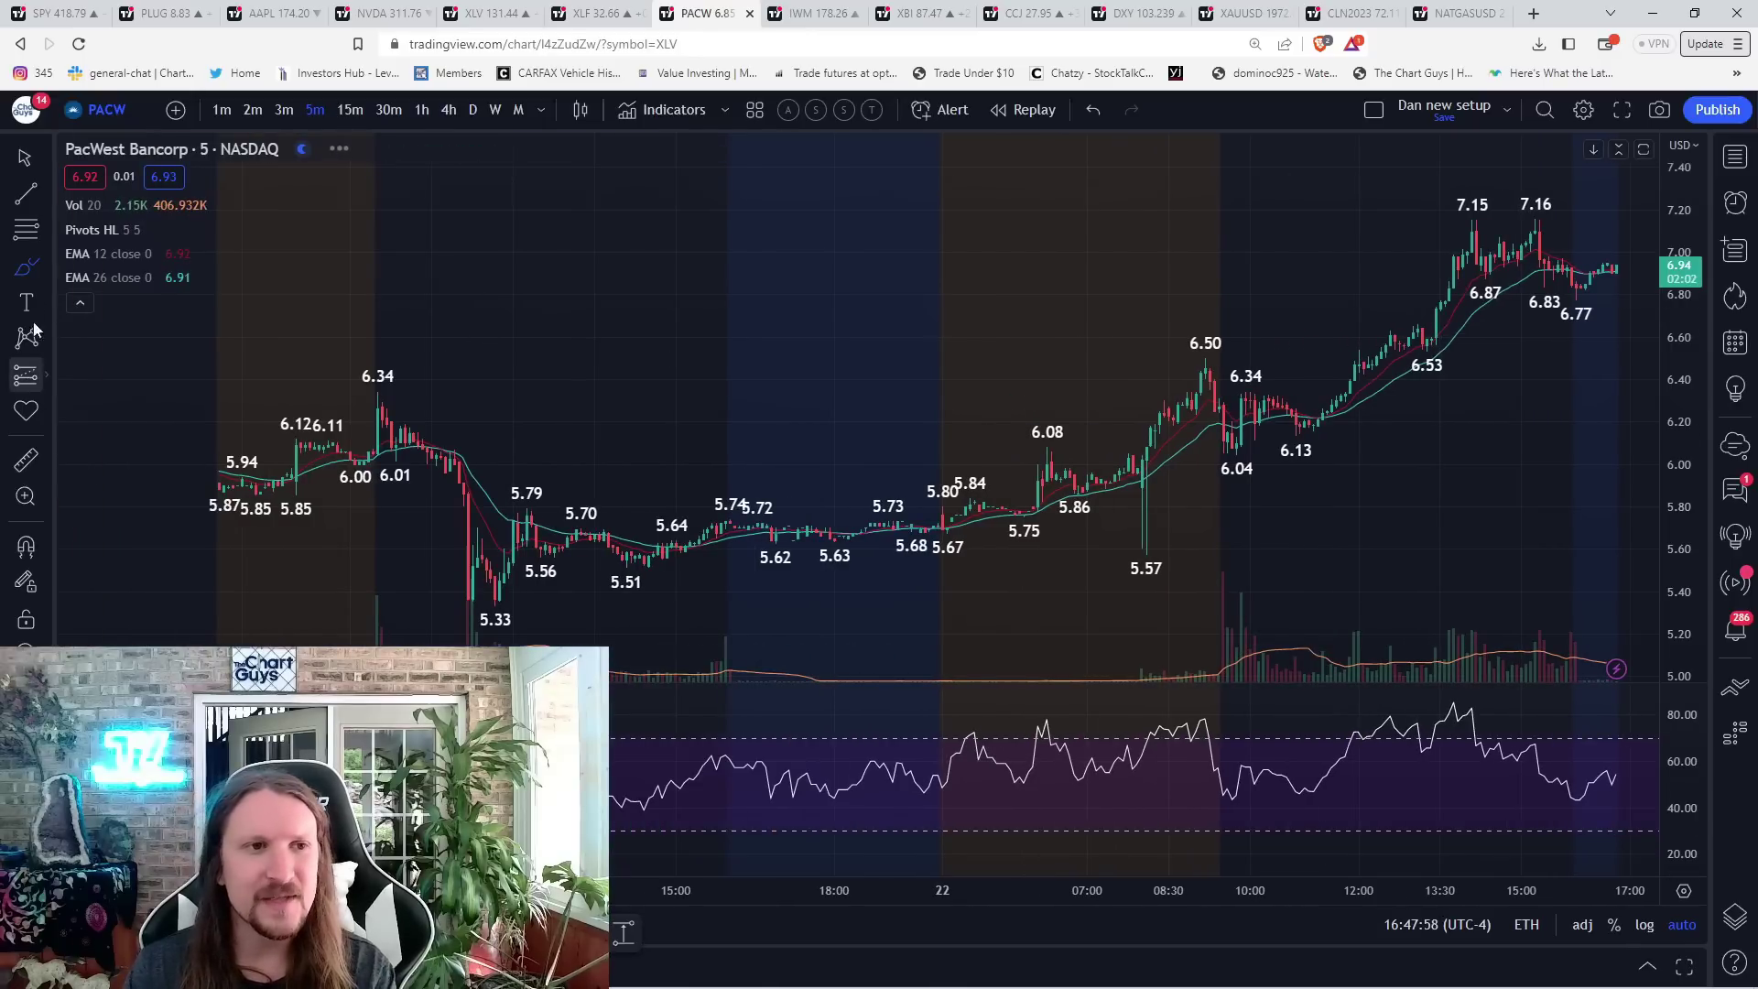
{"action": "left_click", "coordinate": [31, 548]}
{"action": "left_click", "coordinate": [380, 391]}
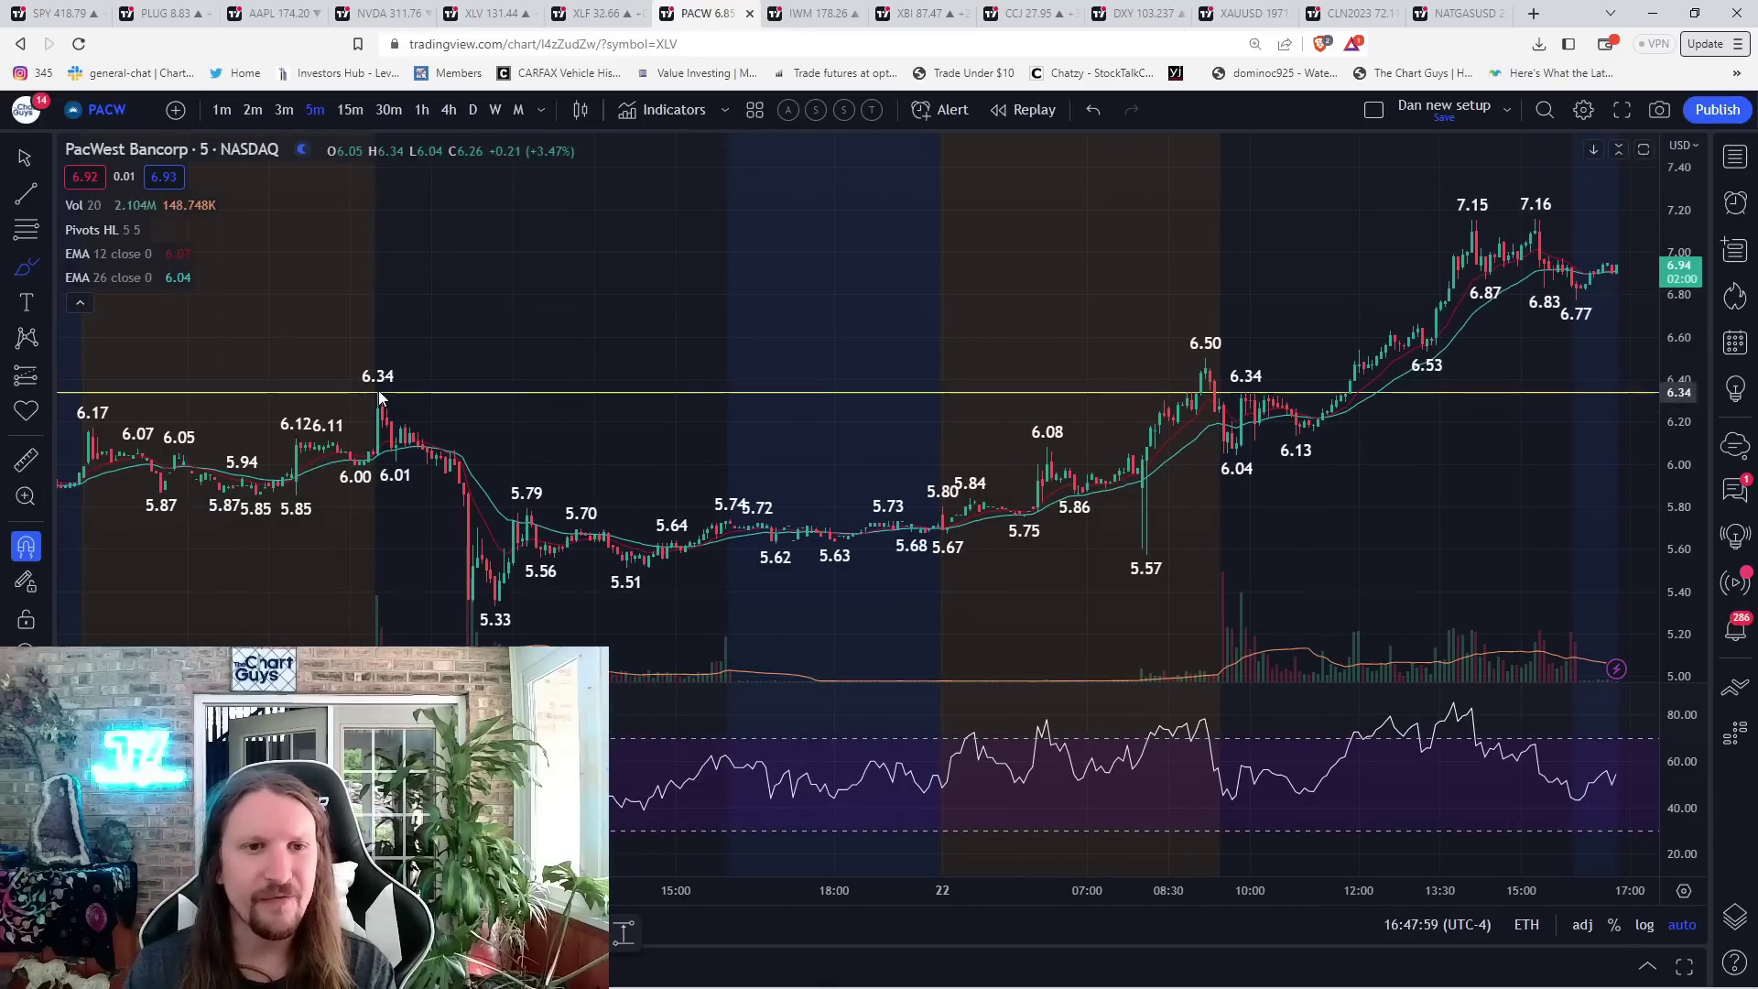
{"action": "scroll", "coordinate": [449, 548], "scroll_direction": "down", "scroll_amount": 2}
{"action": "scroll", "coordinate": [449, 549], "scroll_direction": "down", "scroll_amount": 2}
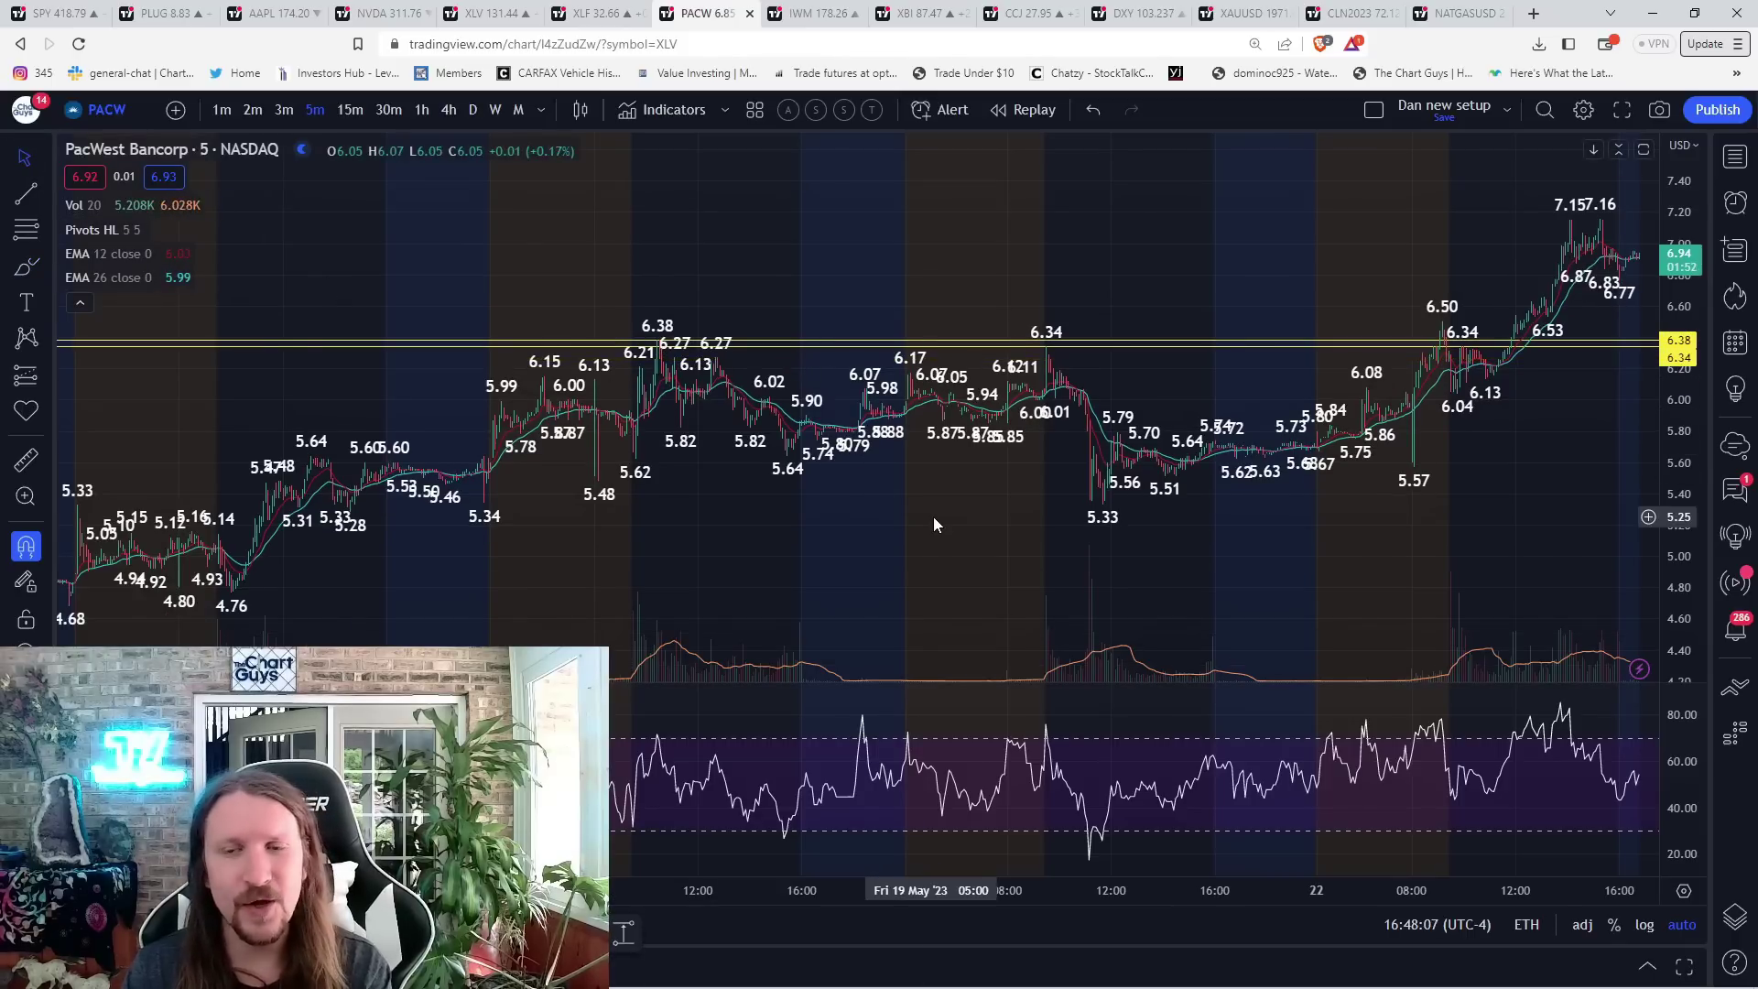
{"action": "scroll", "coordinate": [931, 516], "scroll_direction": "up", "scroll_amount": 2}
{"action": "scroll", "coordinate": [933, 516], "scroll_direction": "up", "scroll_amount": 2}
{"action": "scroll", "coordinate": [868, 540], "scroll_direction": "up", "scroll_amount": 1}
{"action": "scroll", "coordinate": [868, 540], "scroll_direction": "down", "scroll_amount": 2}
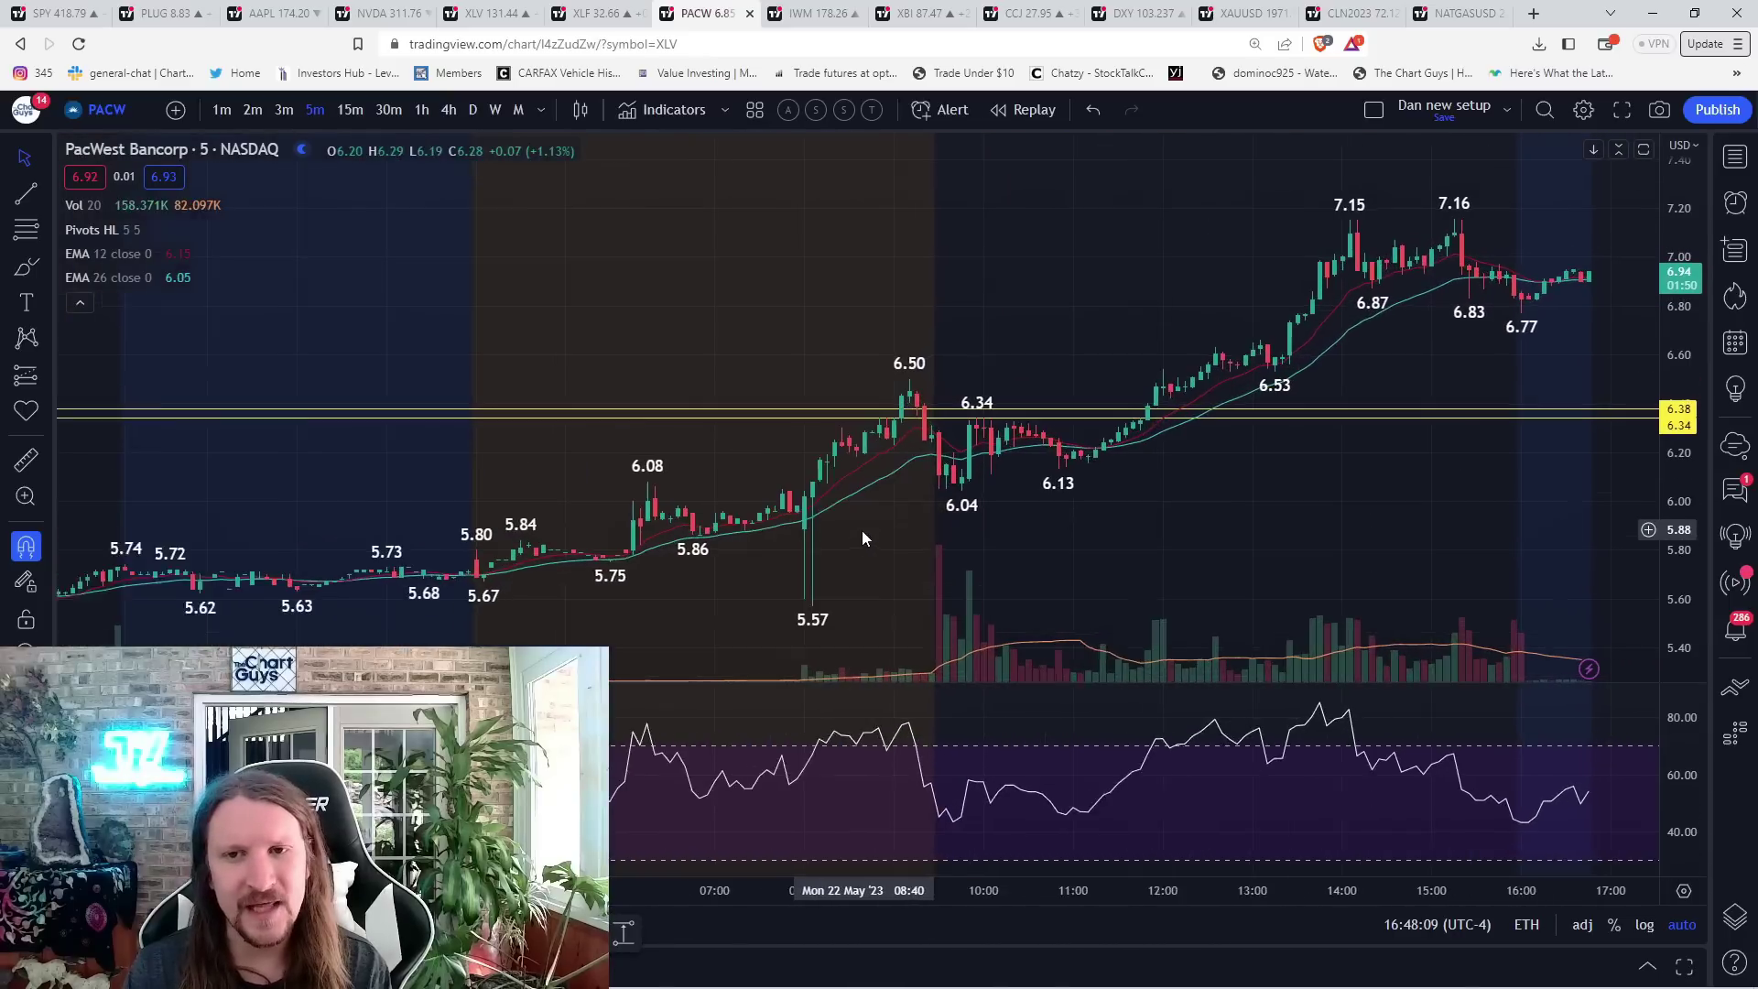
{"action": "scroll", "coordinate": [861, 530], "scroll_direction": "down", "scroll_amount": 1}
{"action": "scroll", "coordinate": [862, 530], "scroll_direction": "down", "scroll_amount": 2}
{"action": "scroll", "coordinate": [859, 528], "scroll_direction": "down", "scroll_amount": 2}
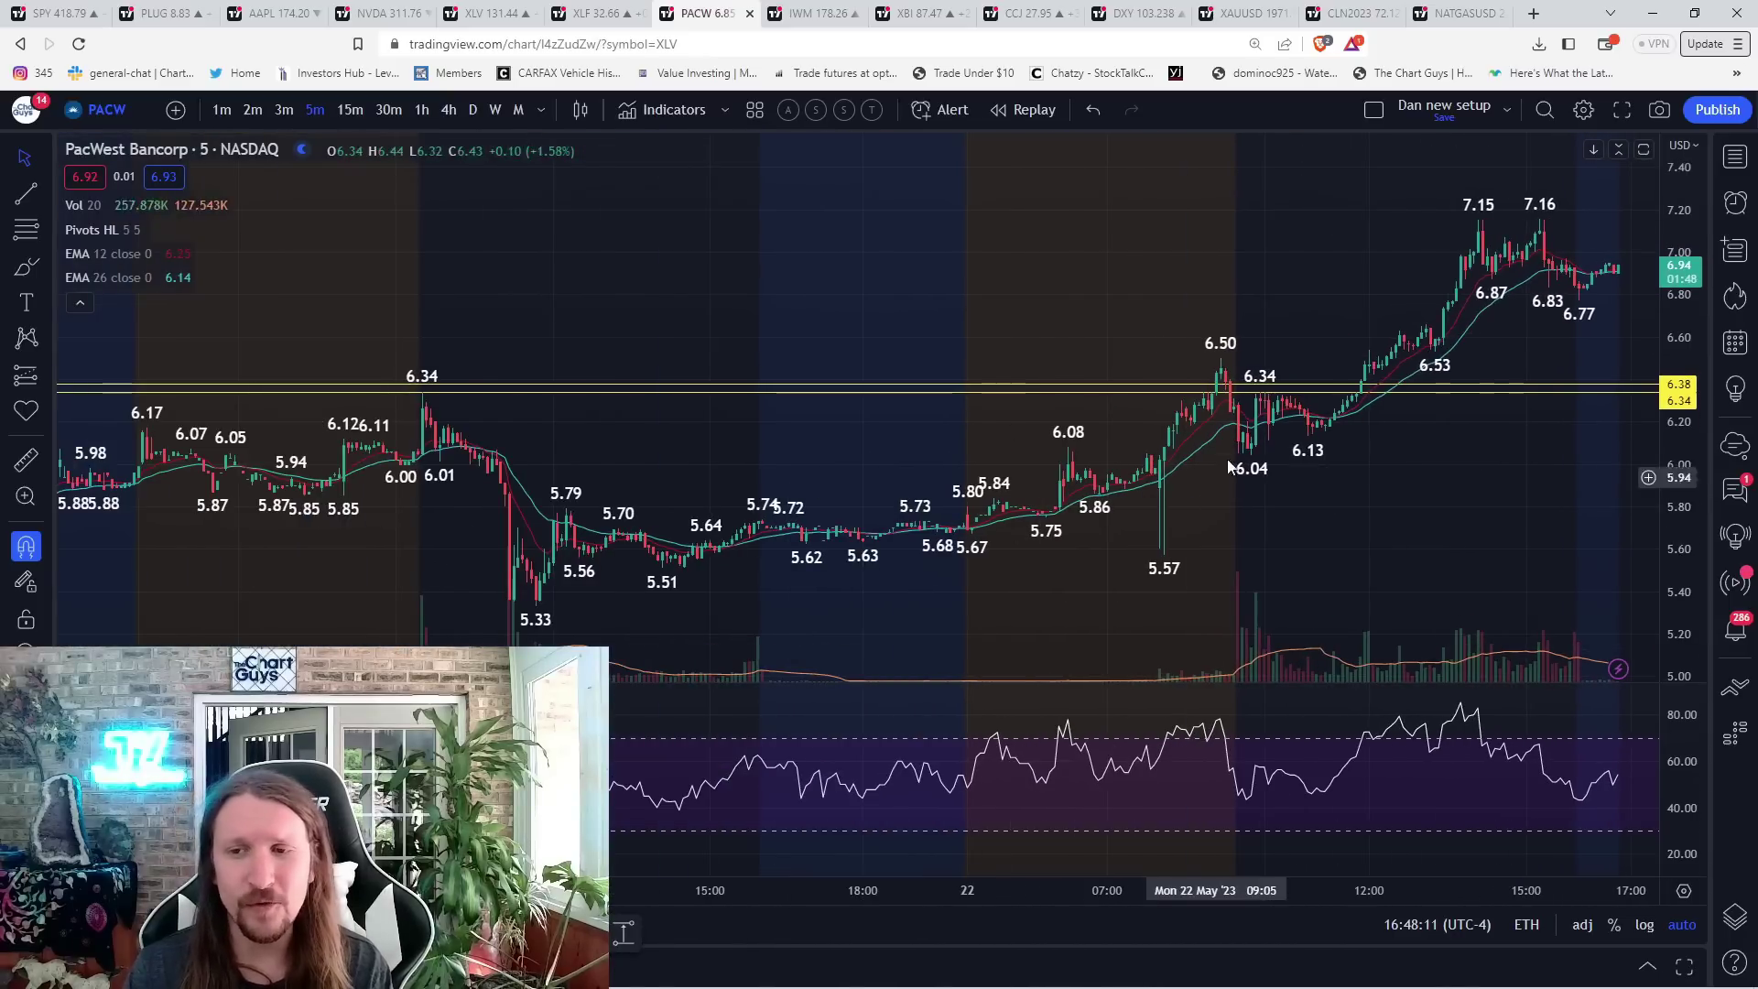
{"action": "scroll", "coordinate": [1342, 436], "scroll_direction": "up", "scroll_amount": 2}
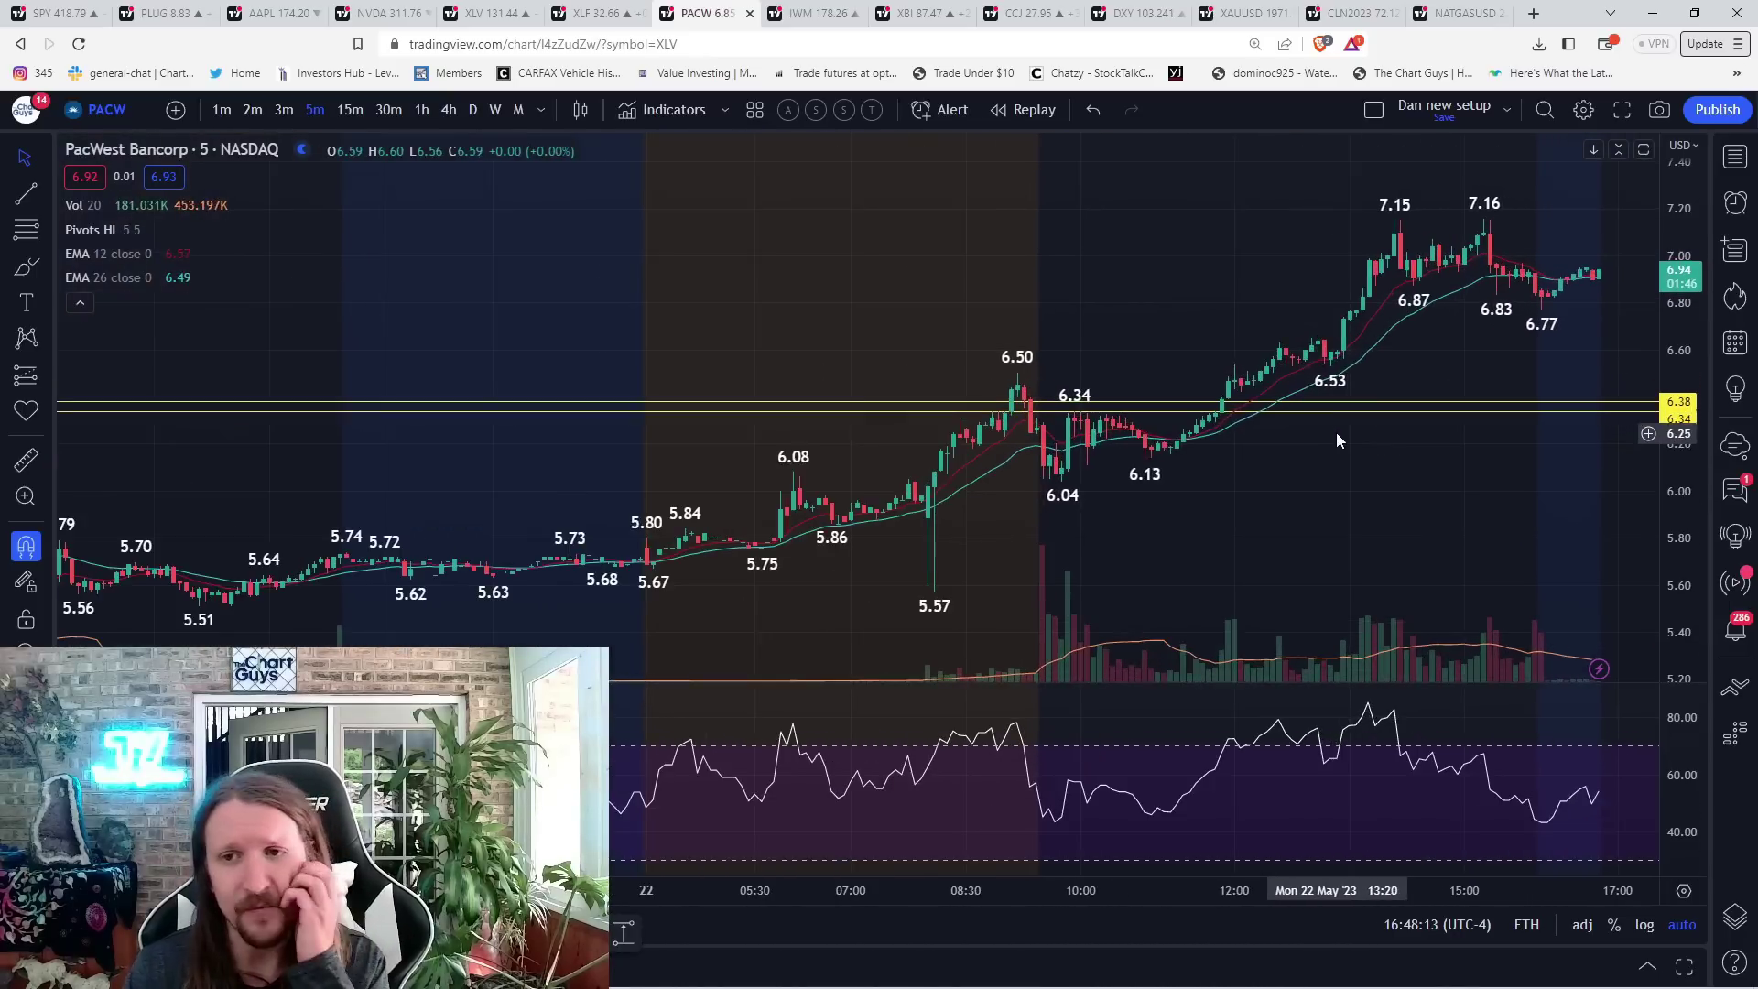
{"action": "scroll", "coordinate": [1291, 429], "scroll_direction": "up", "scroll_amount": 2}
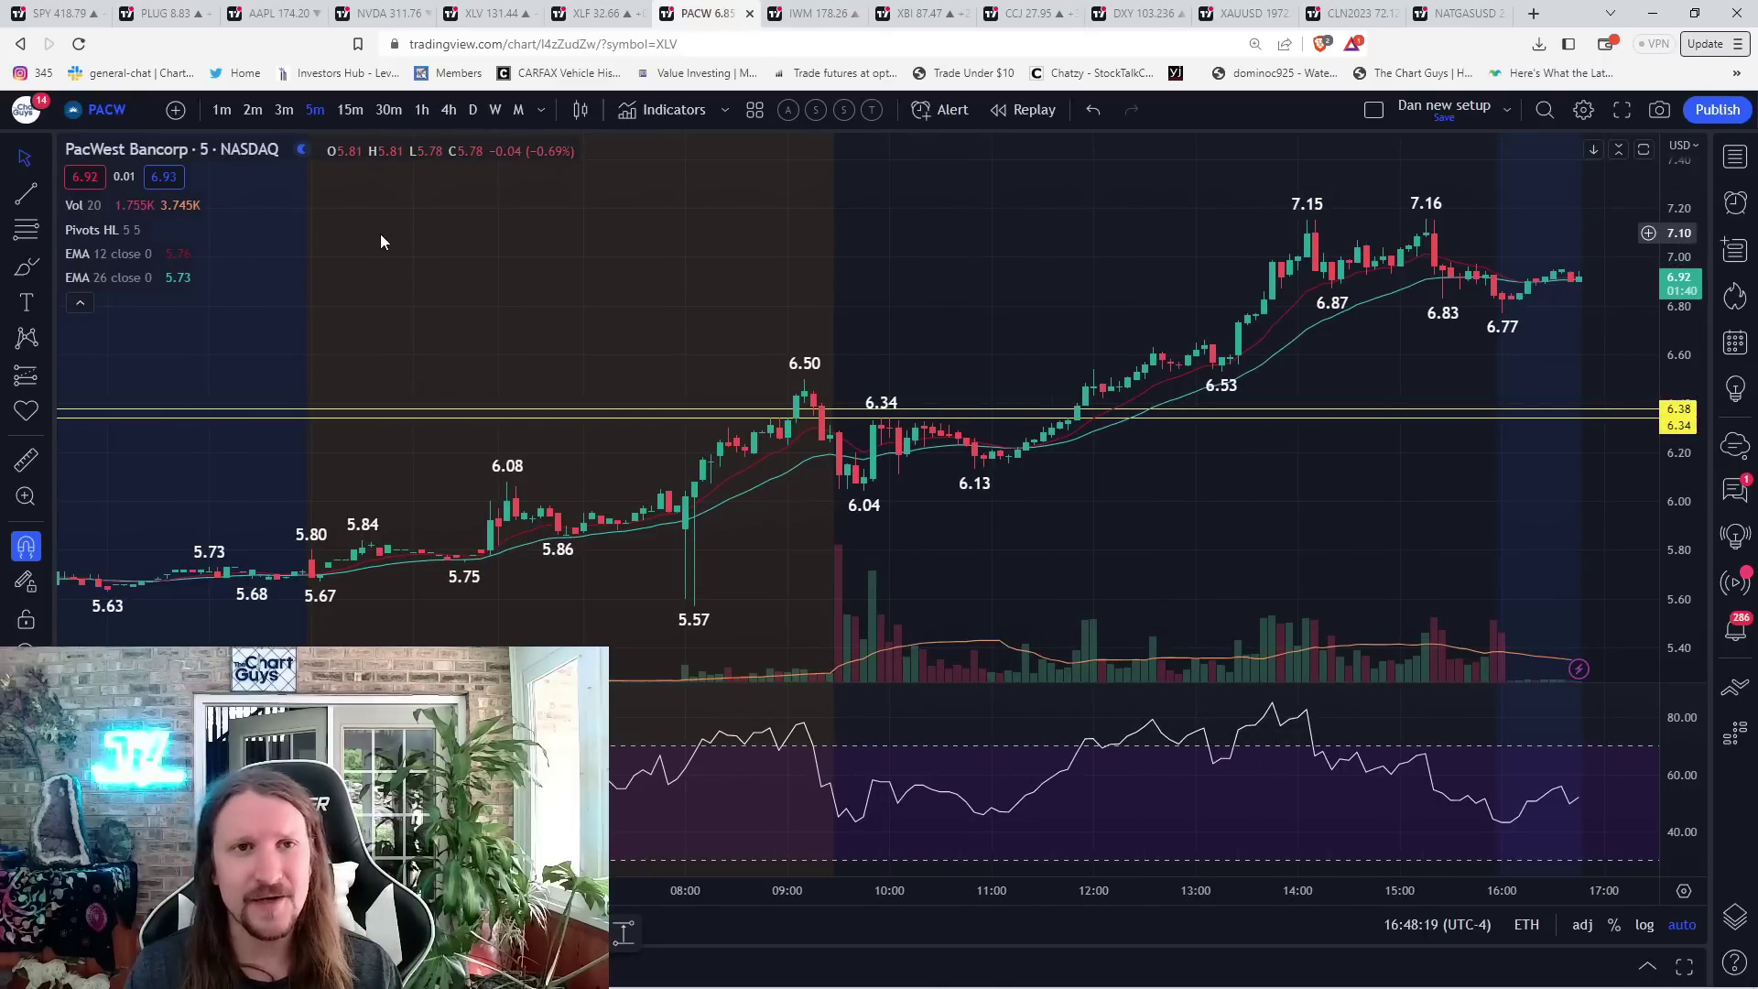
- Paste the PACW chat comments screenshot onto the chart and enlarge it toward the upper left
{"action": "left_click_drag", "start_coordinate": [672, 323], "coordinate": [883, 319]}
{"action": "scroll", "coordinate": [883, 319], "scroll_direction": "up", "scroll_amount": 3}
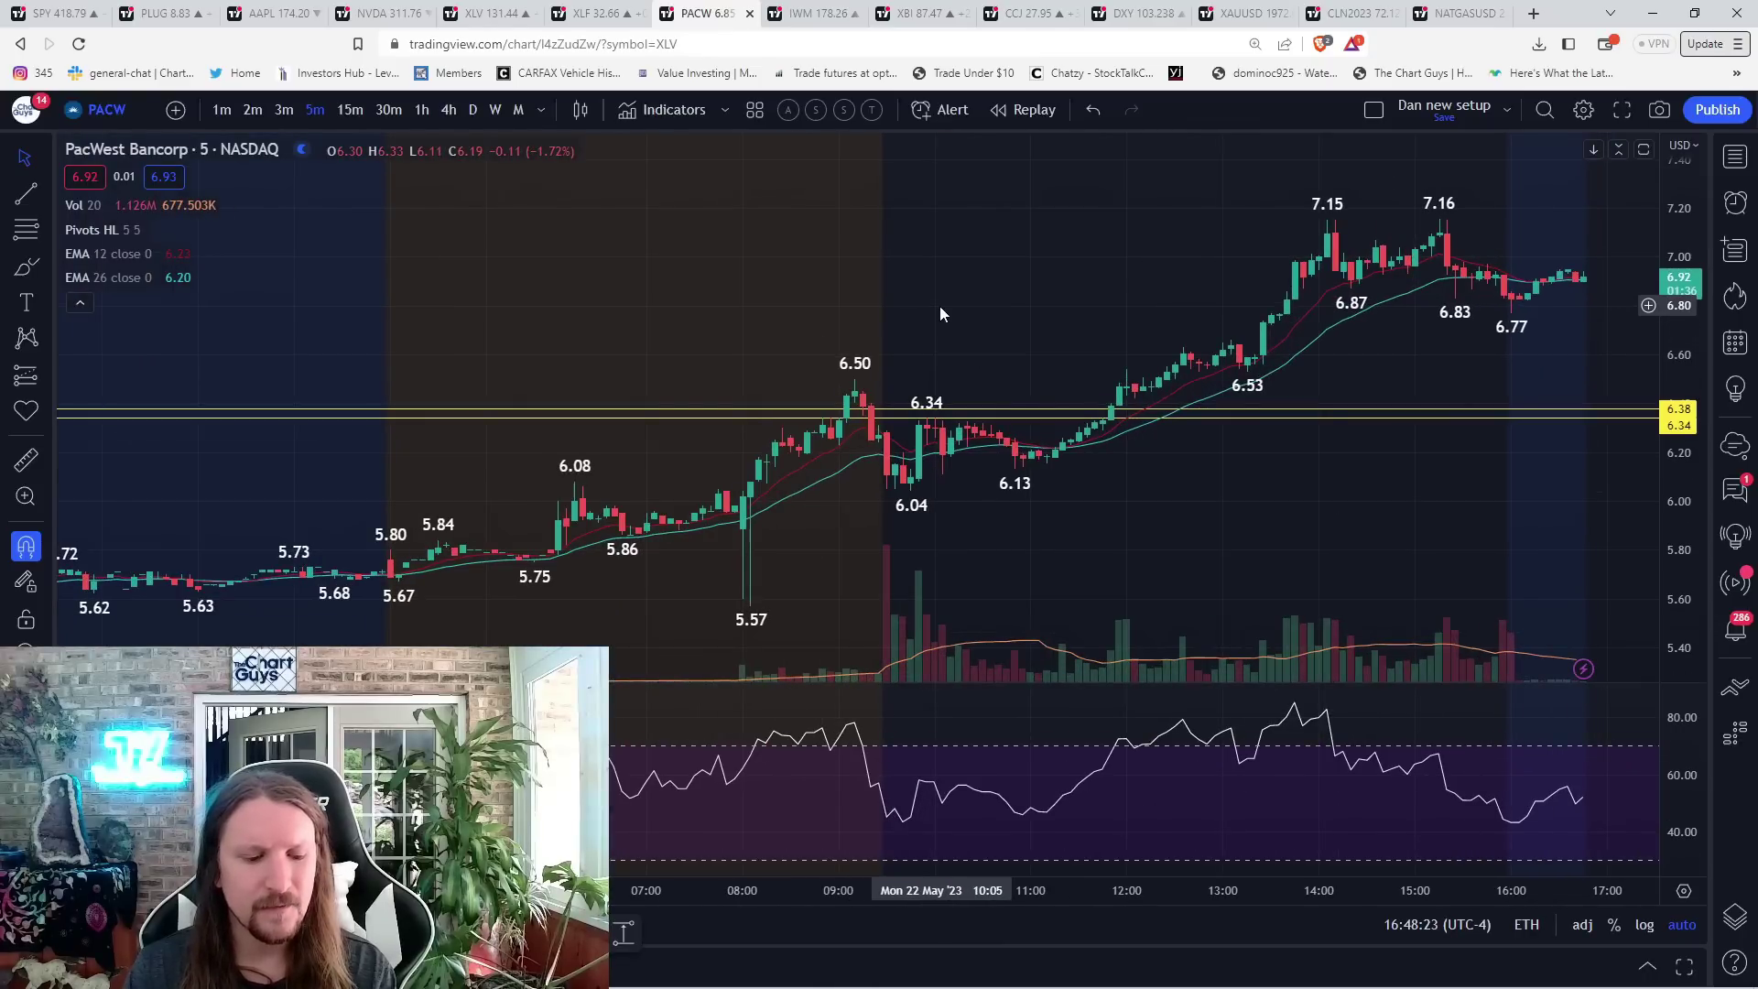
{"action": "key", "text": "ctrl+v"}
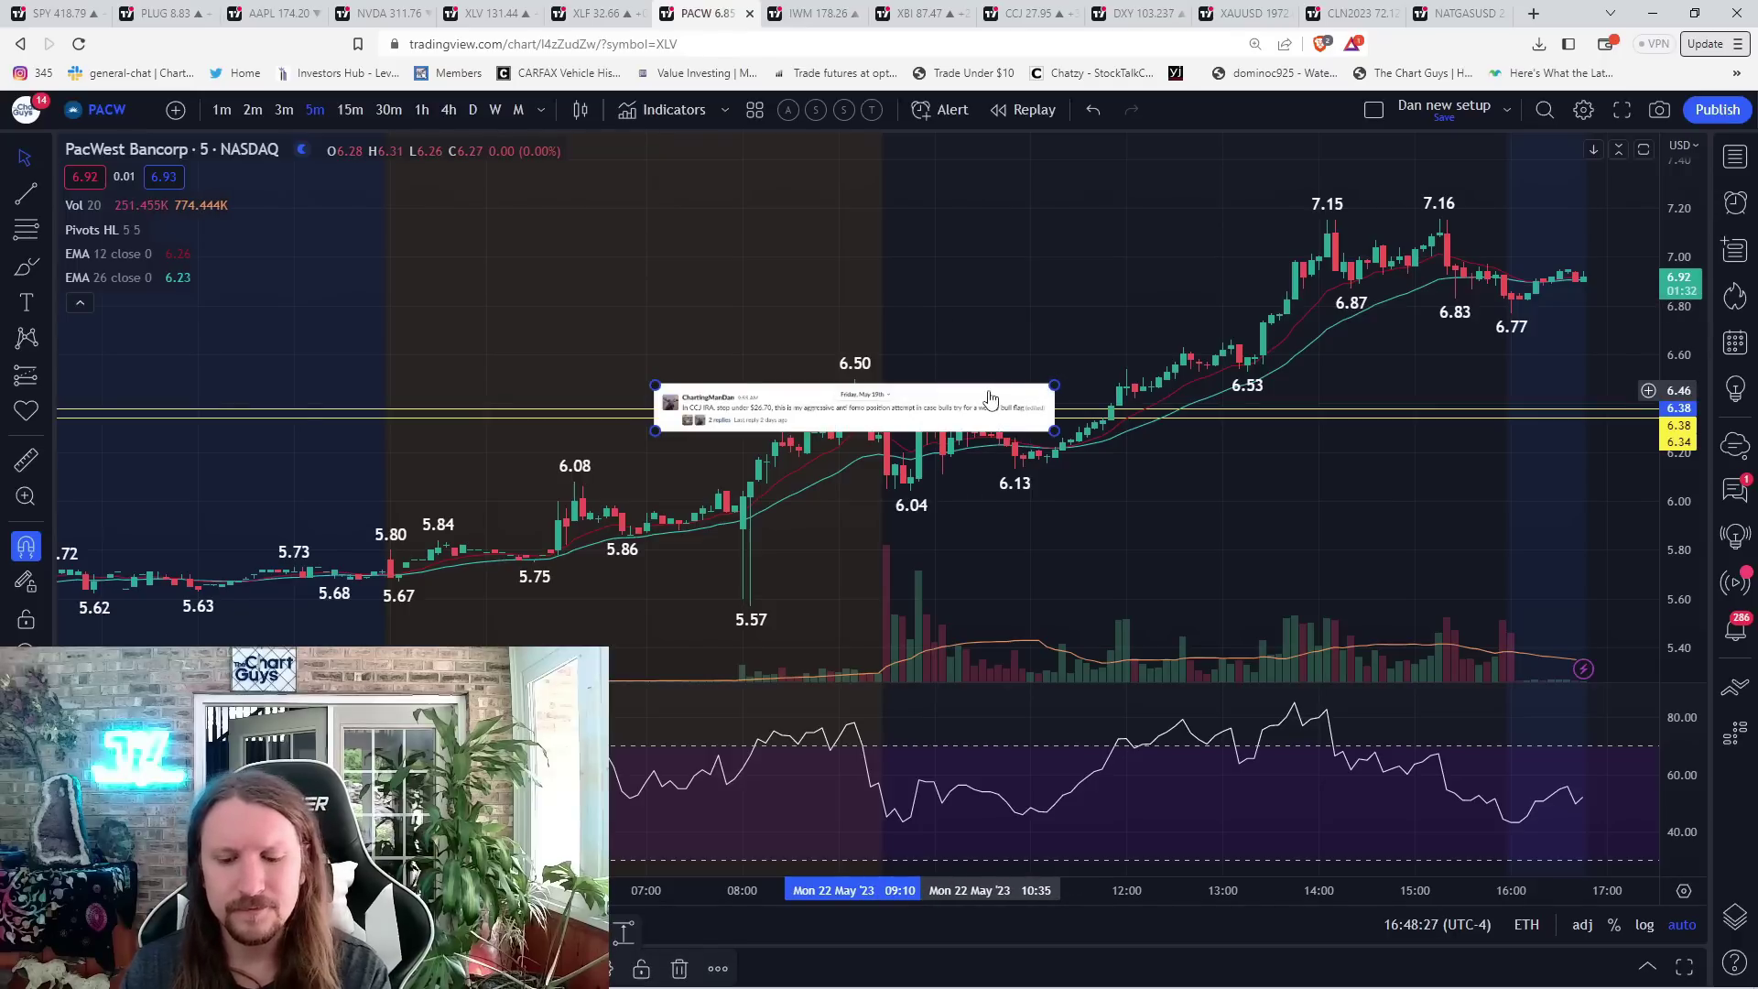
{"action": "key", "text": "Delete"}
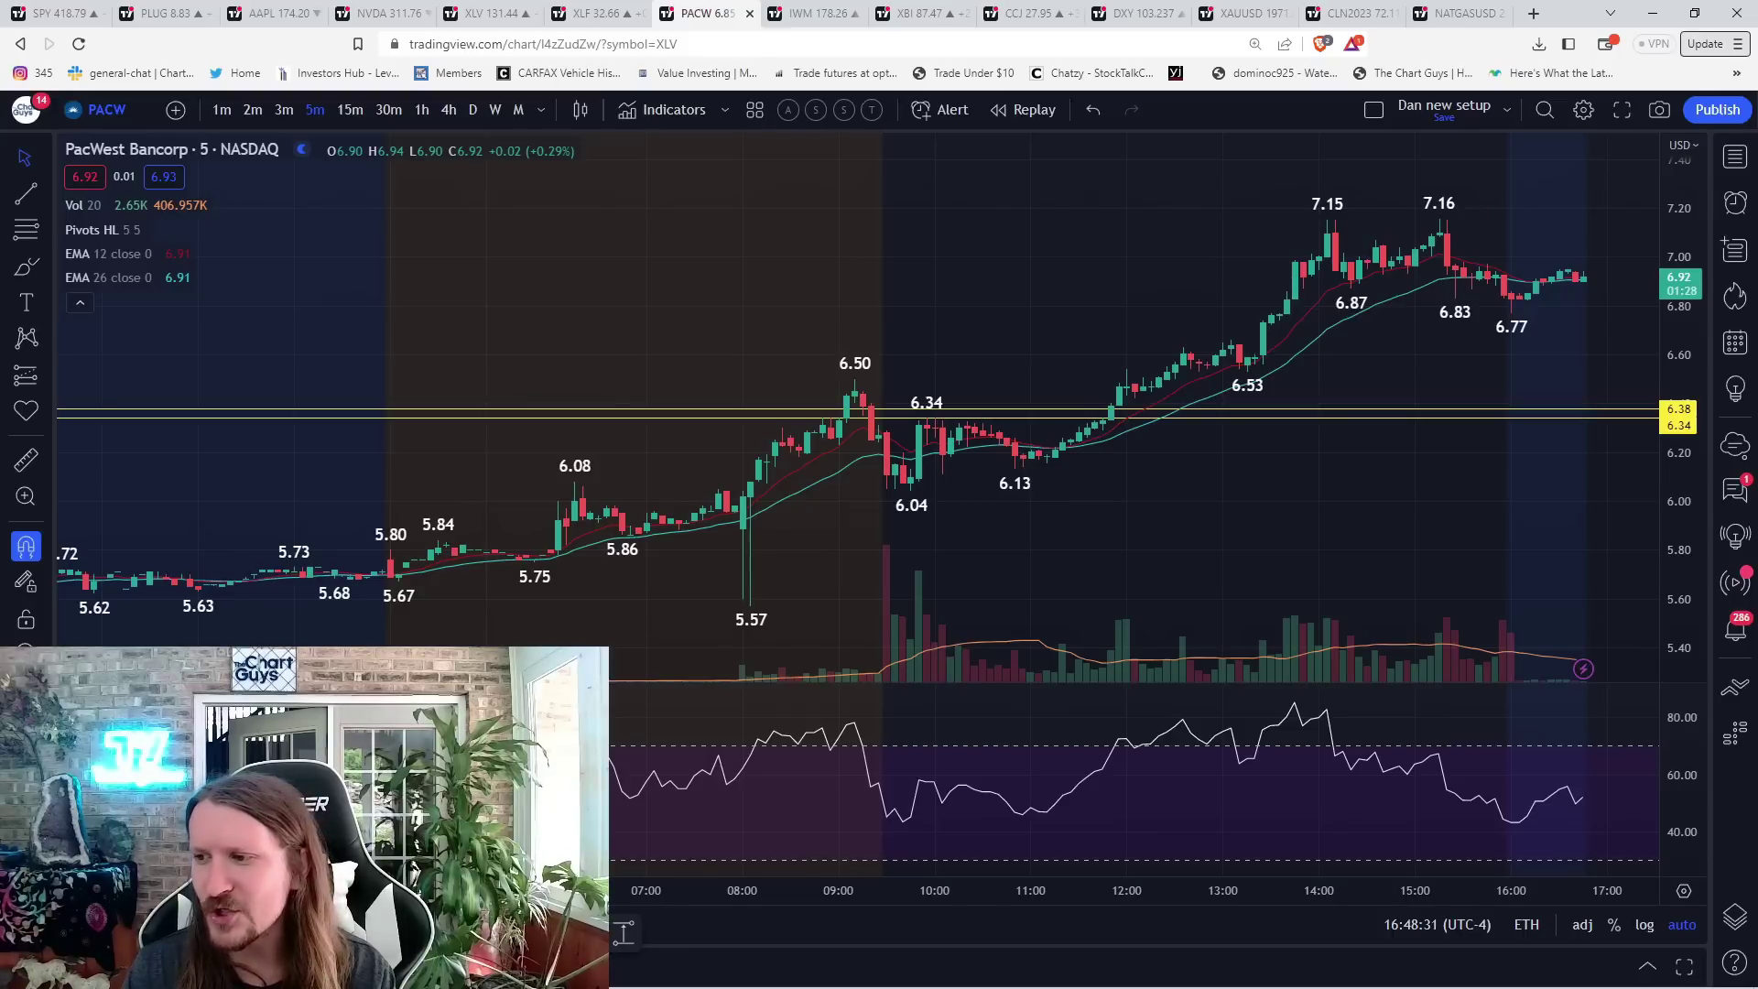
{"action": "key", "text": "ctrl+v"}
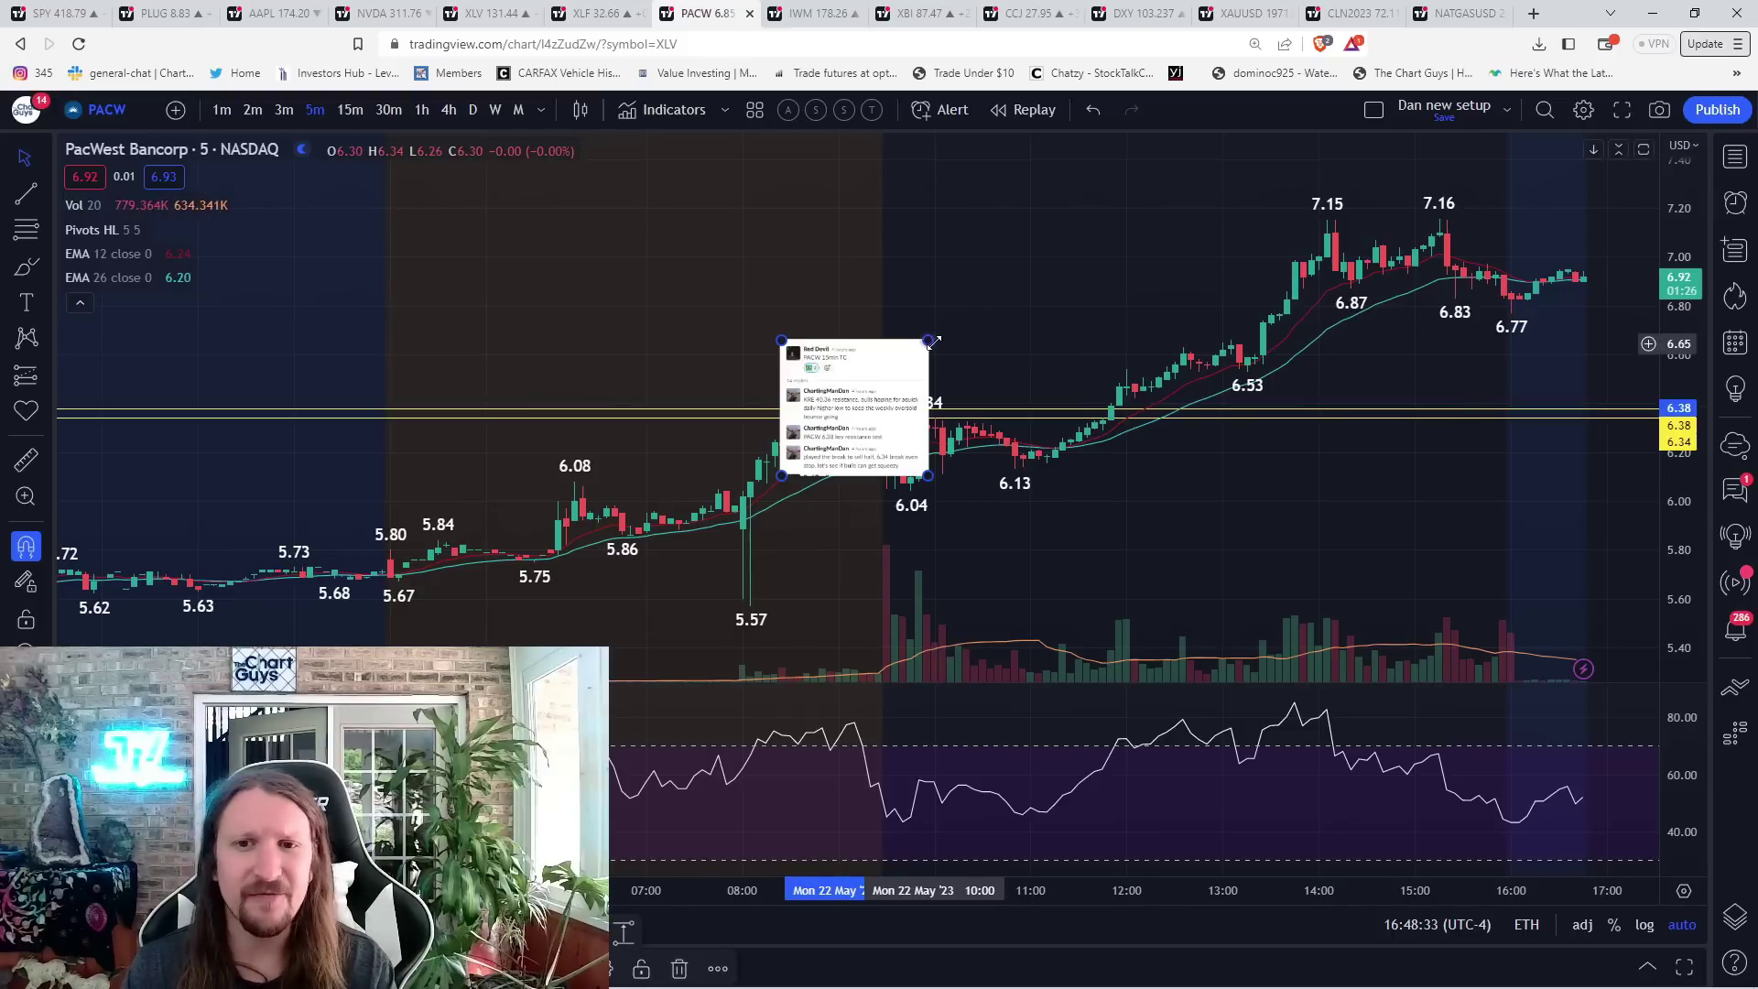
{"action": "left_click_drag", "start_coordinate": [989, 330], "coordinate": [1080, 276]}
{"action": "left_click_drag", "start_coordinate": [961, 344], "coordinate": [539, 321]}
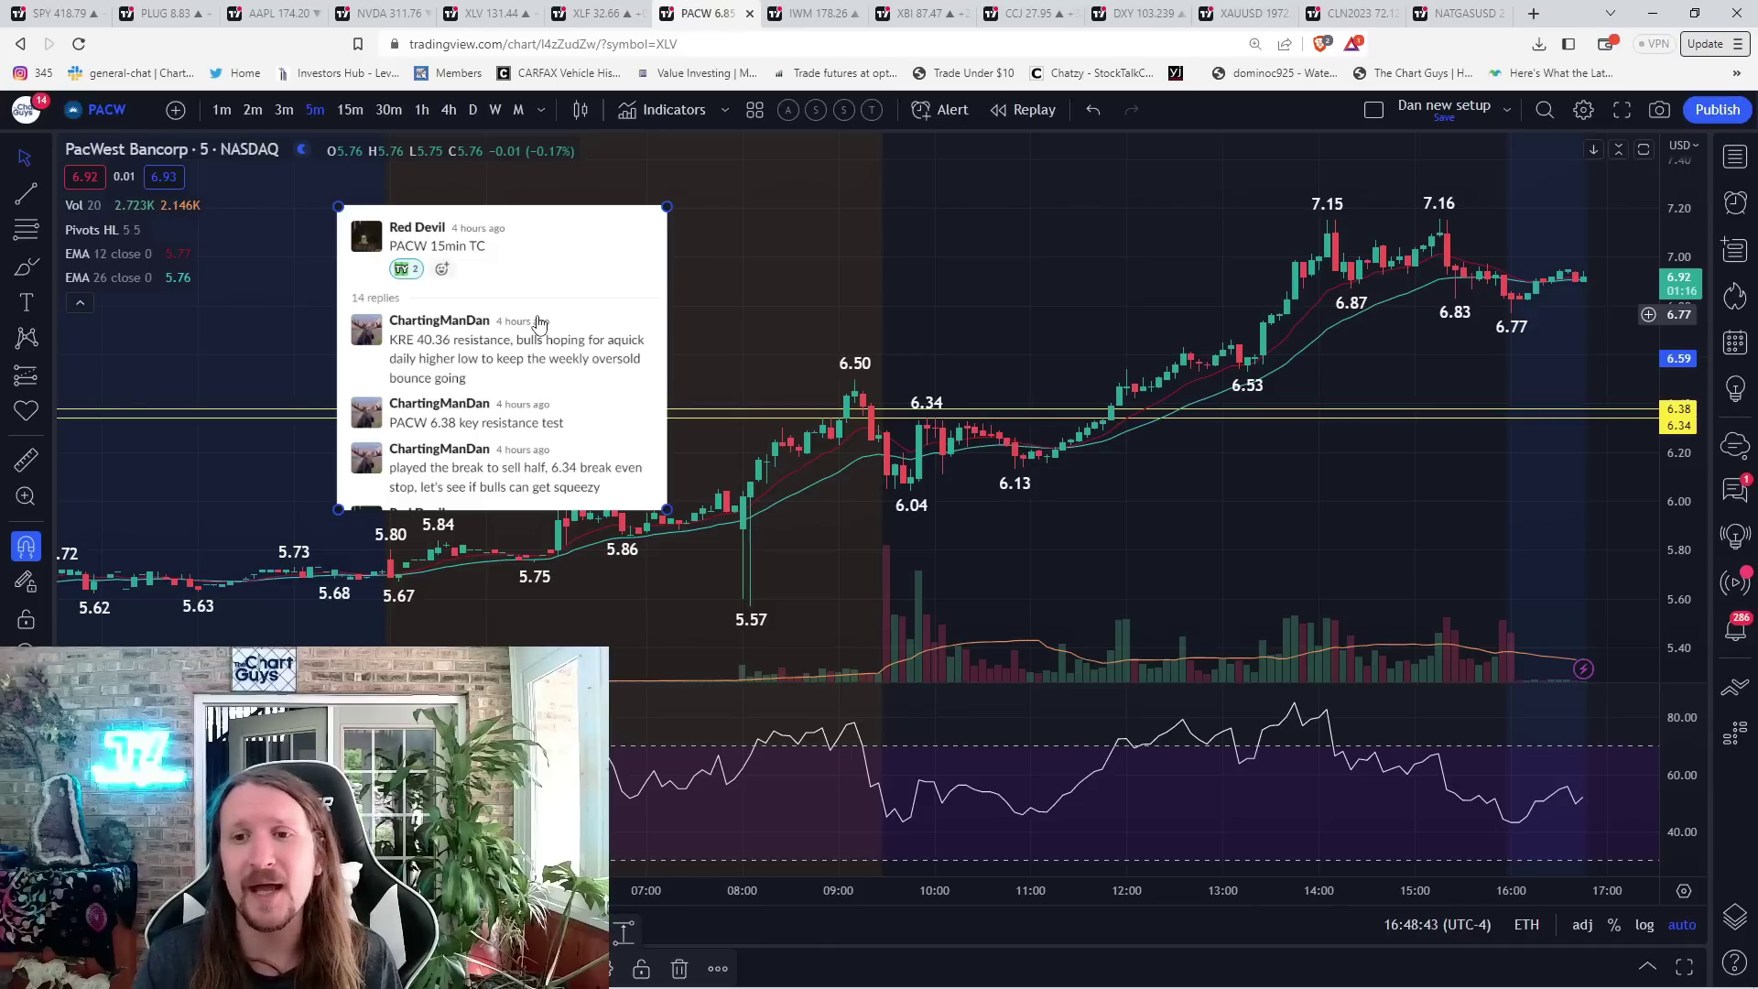
- Reposition the image and chart, then brush a yellow stroke along the breakout above 6.34
{"action": "mouse_move", "coordinate": [1126, 317]}
{"action": "left_mouse_down"}
{"action": "mouse_move", "coordinate": [880, 352]}
{"action": "mouse_move", "coordinate": [1168, 354]}
{"action": "left_mouse_up"}
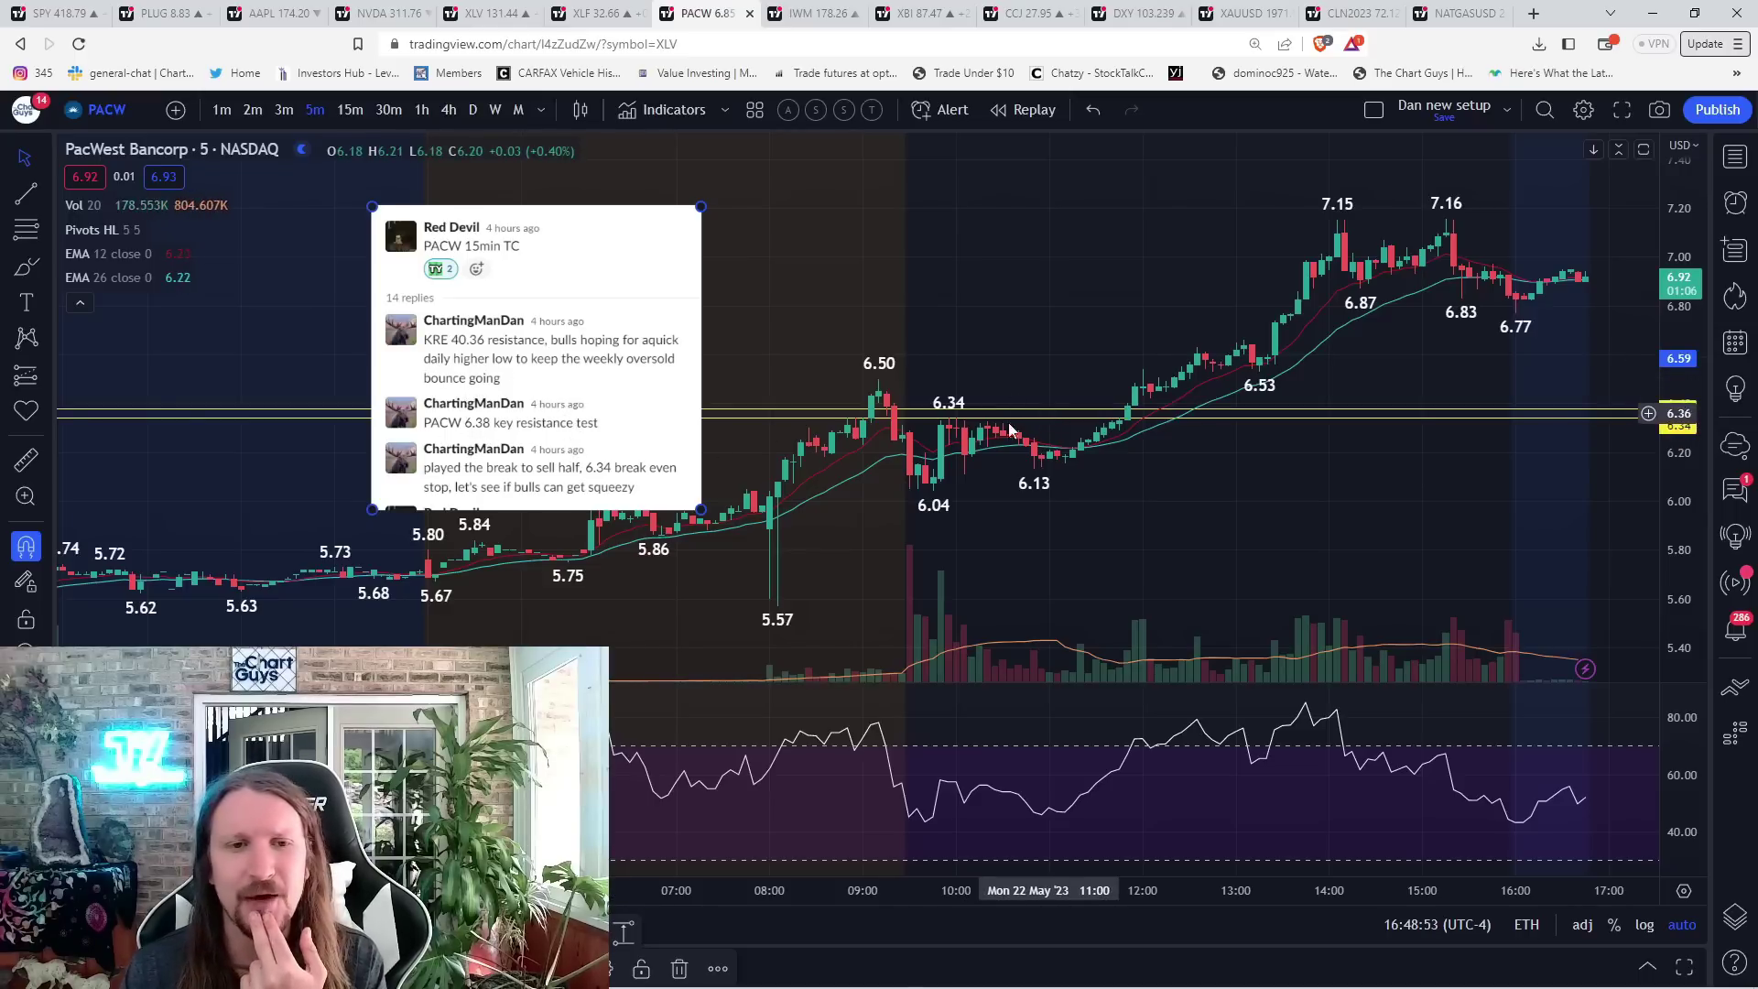
{"action": "left_click_drag", "start_coordinate": [996, 403], "coordinate": [775, 482]}
{"action": "scroll", "coordinate": [777, 477], "scroll_direction": "down", "scroll_amount": 1}
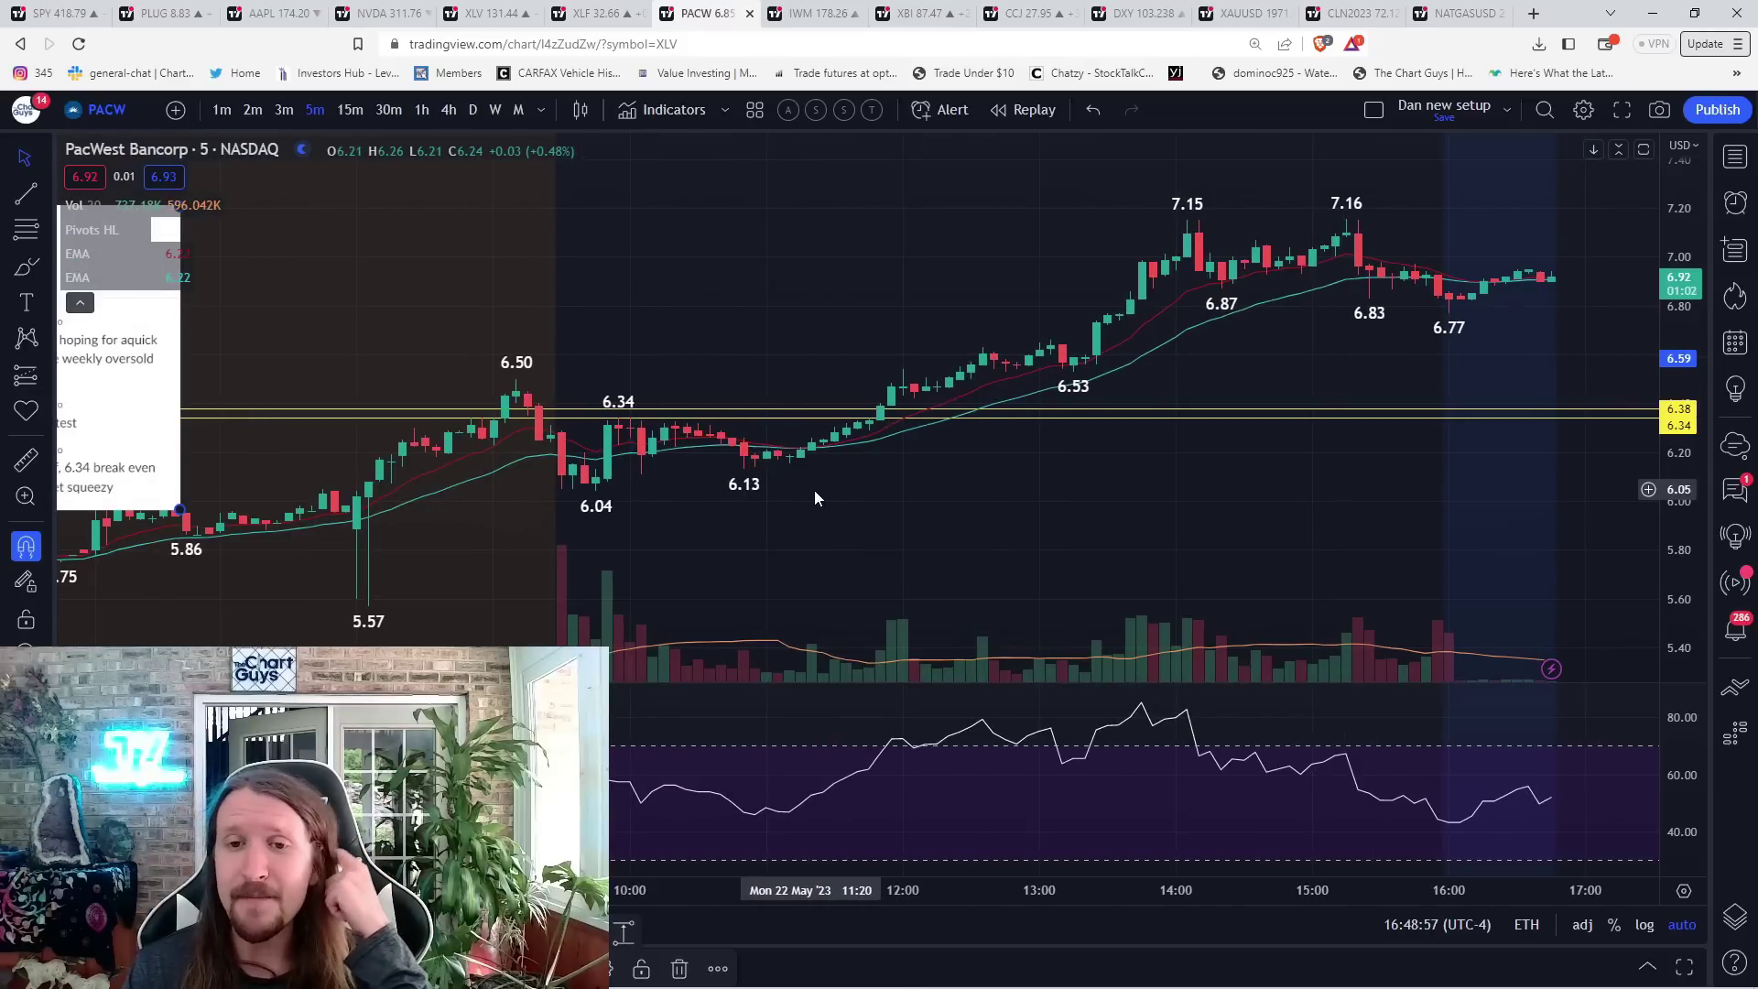
{"action": "scroll", "coordinate": [814, 490], "scroll_direction": "down", "scroll_amount": 2}
{"action": "left_click_drag", "start_coordinate": [814, 496], "coordinate": [363, 294]}
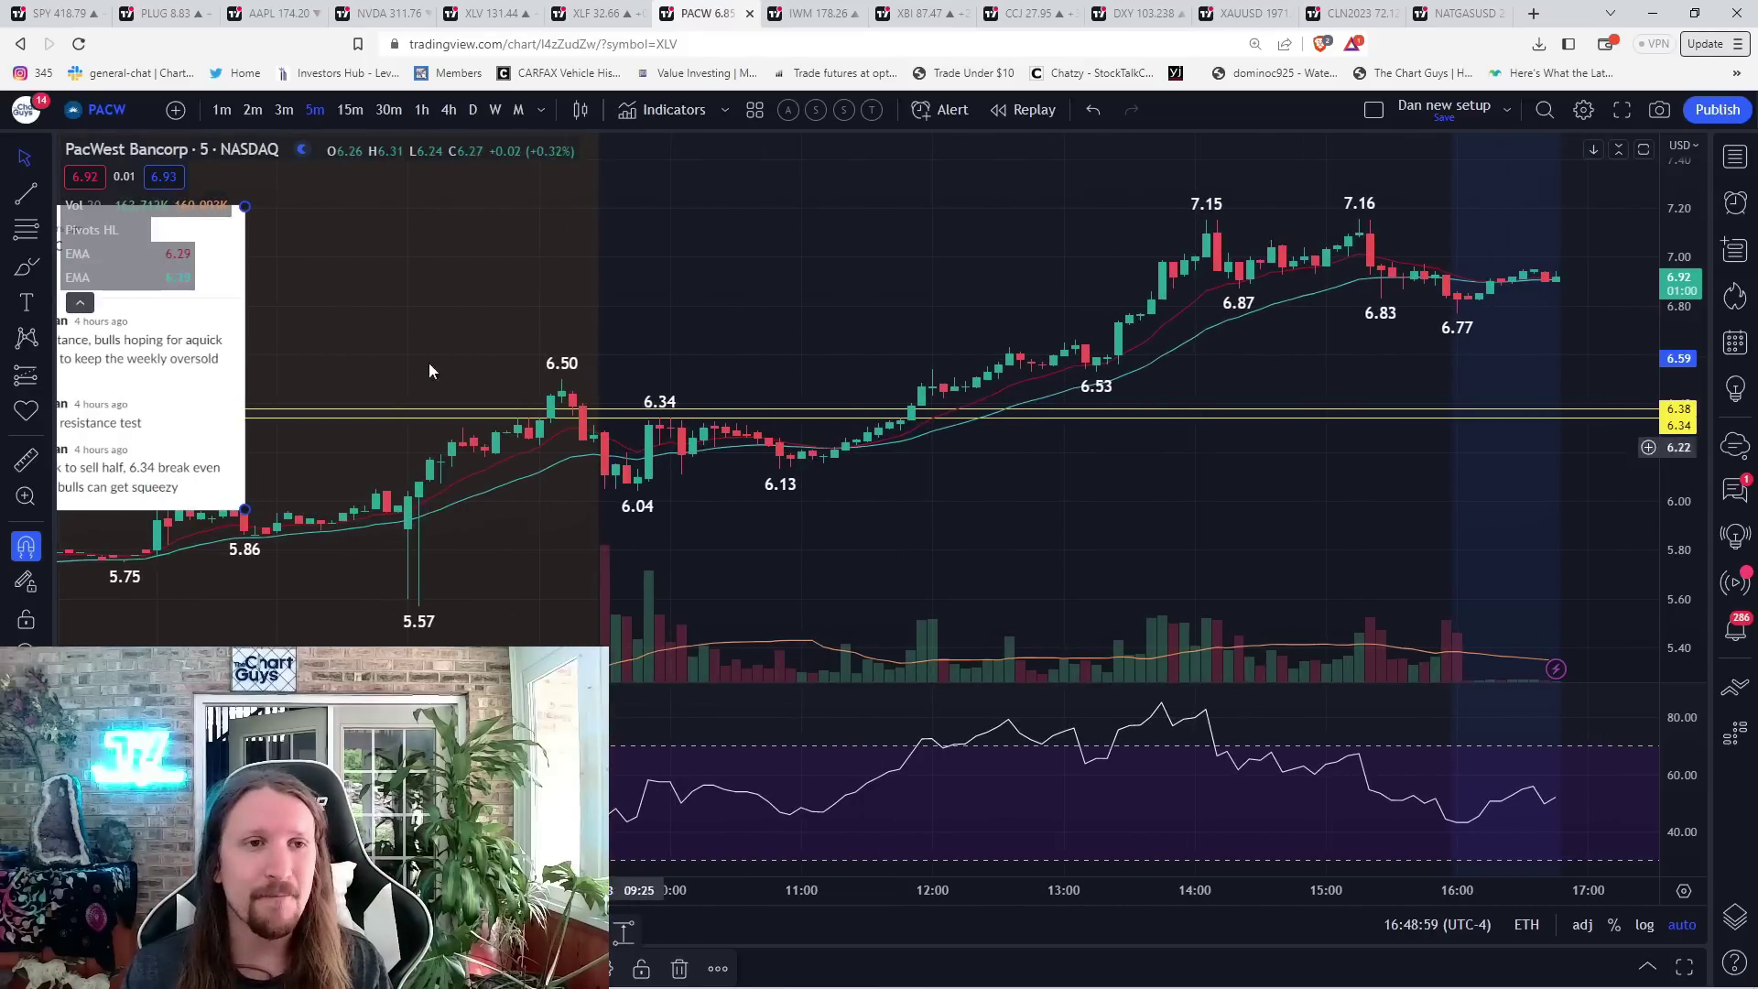
{"action": "left_click", "coordinate": [25, 266]}
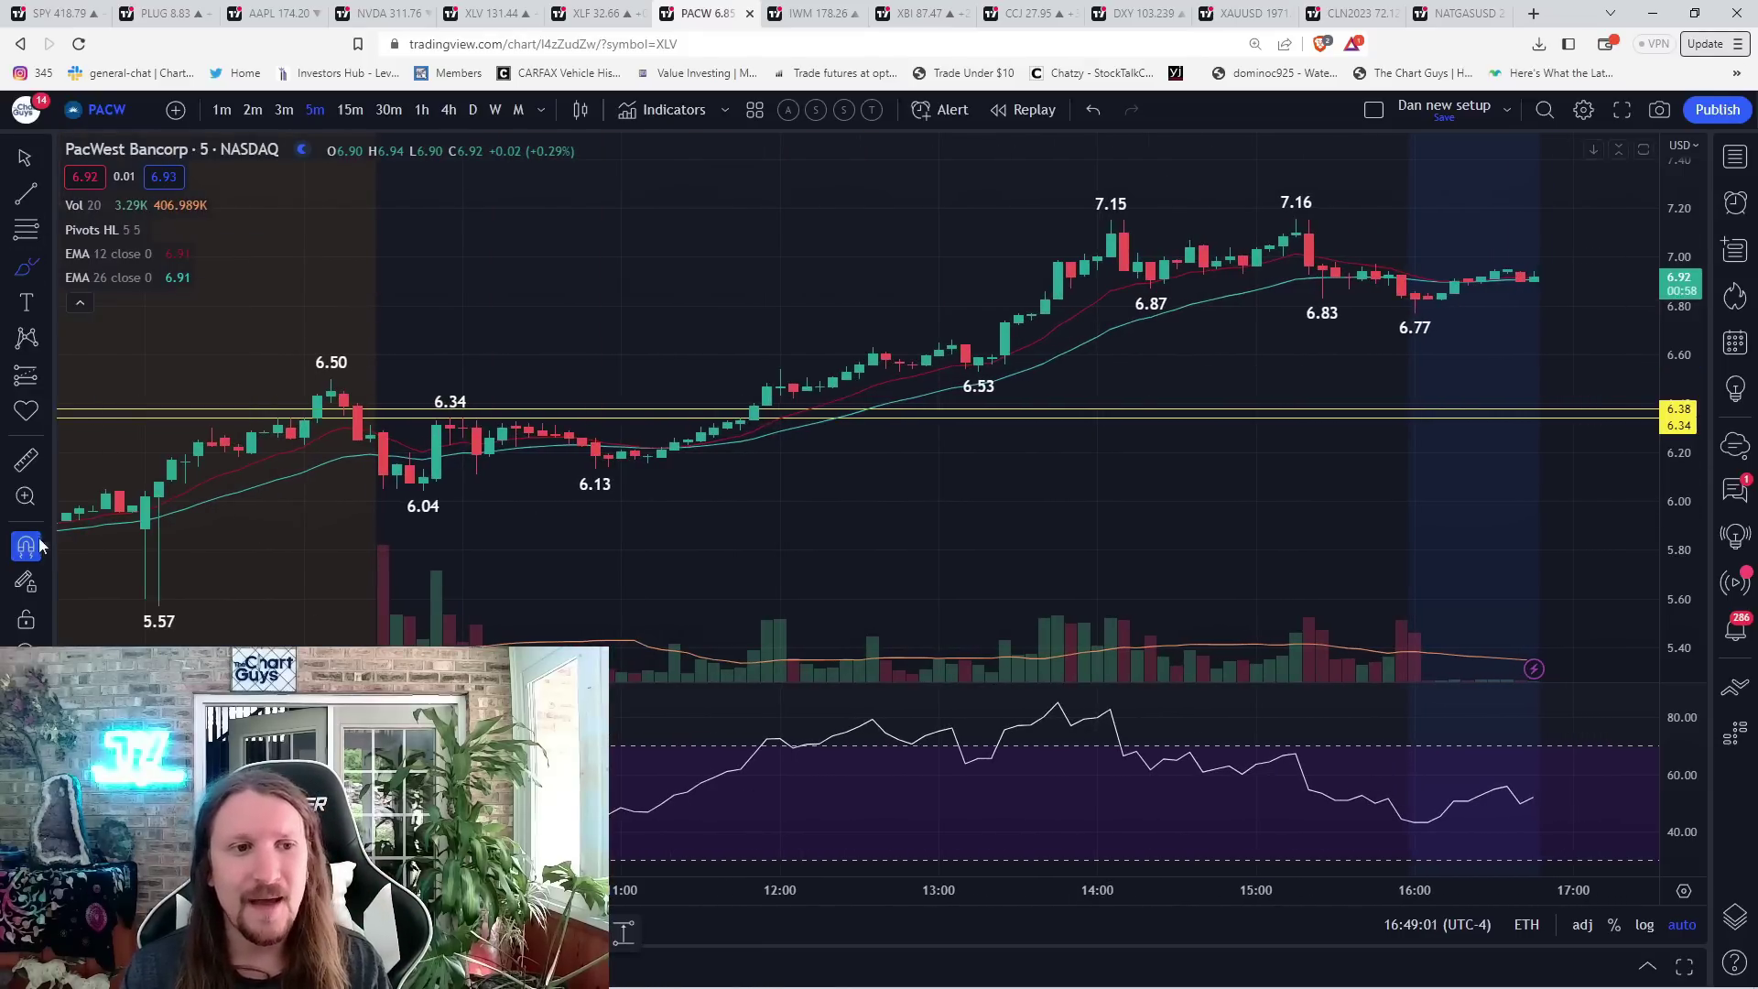
{"action": "left_click_drag", "start_coordinate": [667, 453], "coordinate": [757, 409]}
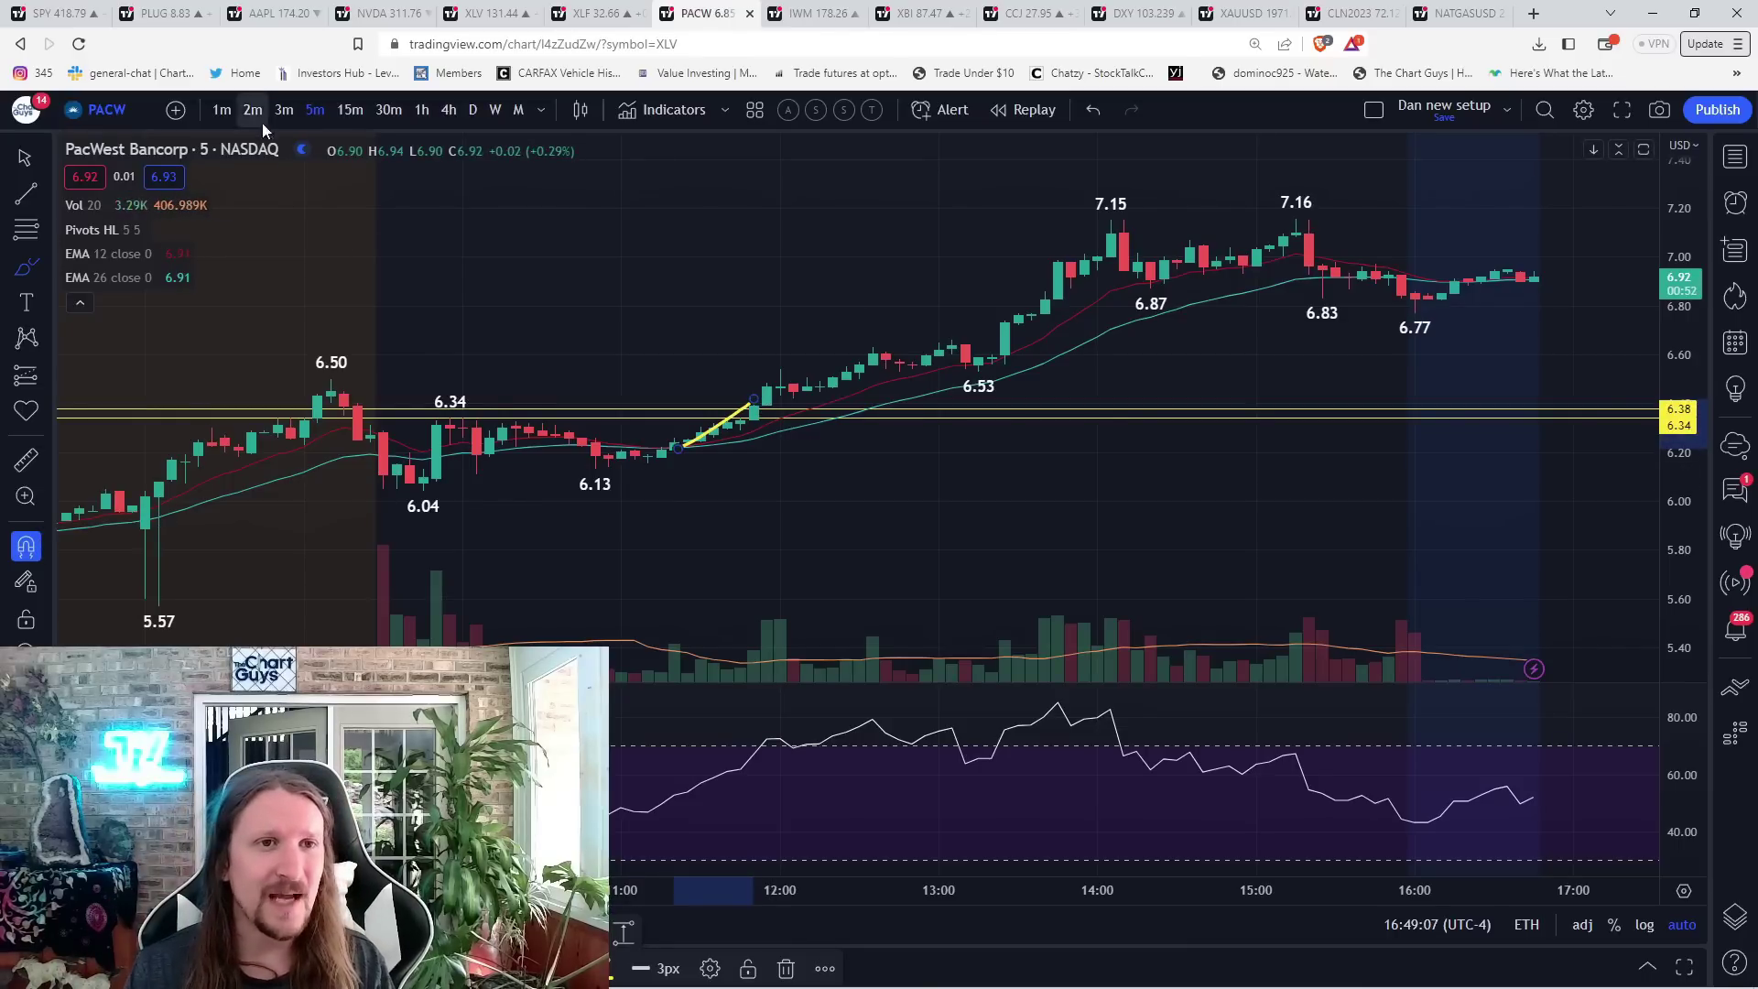
- On 1-minute candles, delete the yellow brush strokes
{"action": "left_click", "coordinate": [222, 109]}
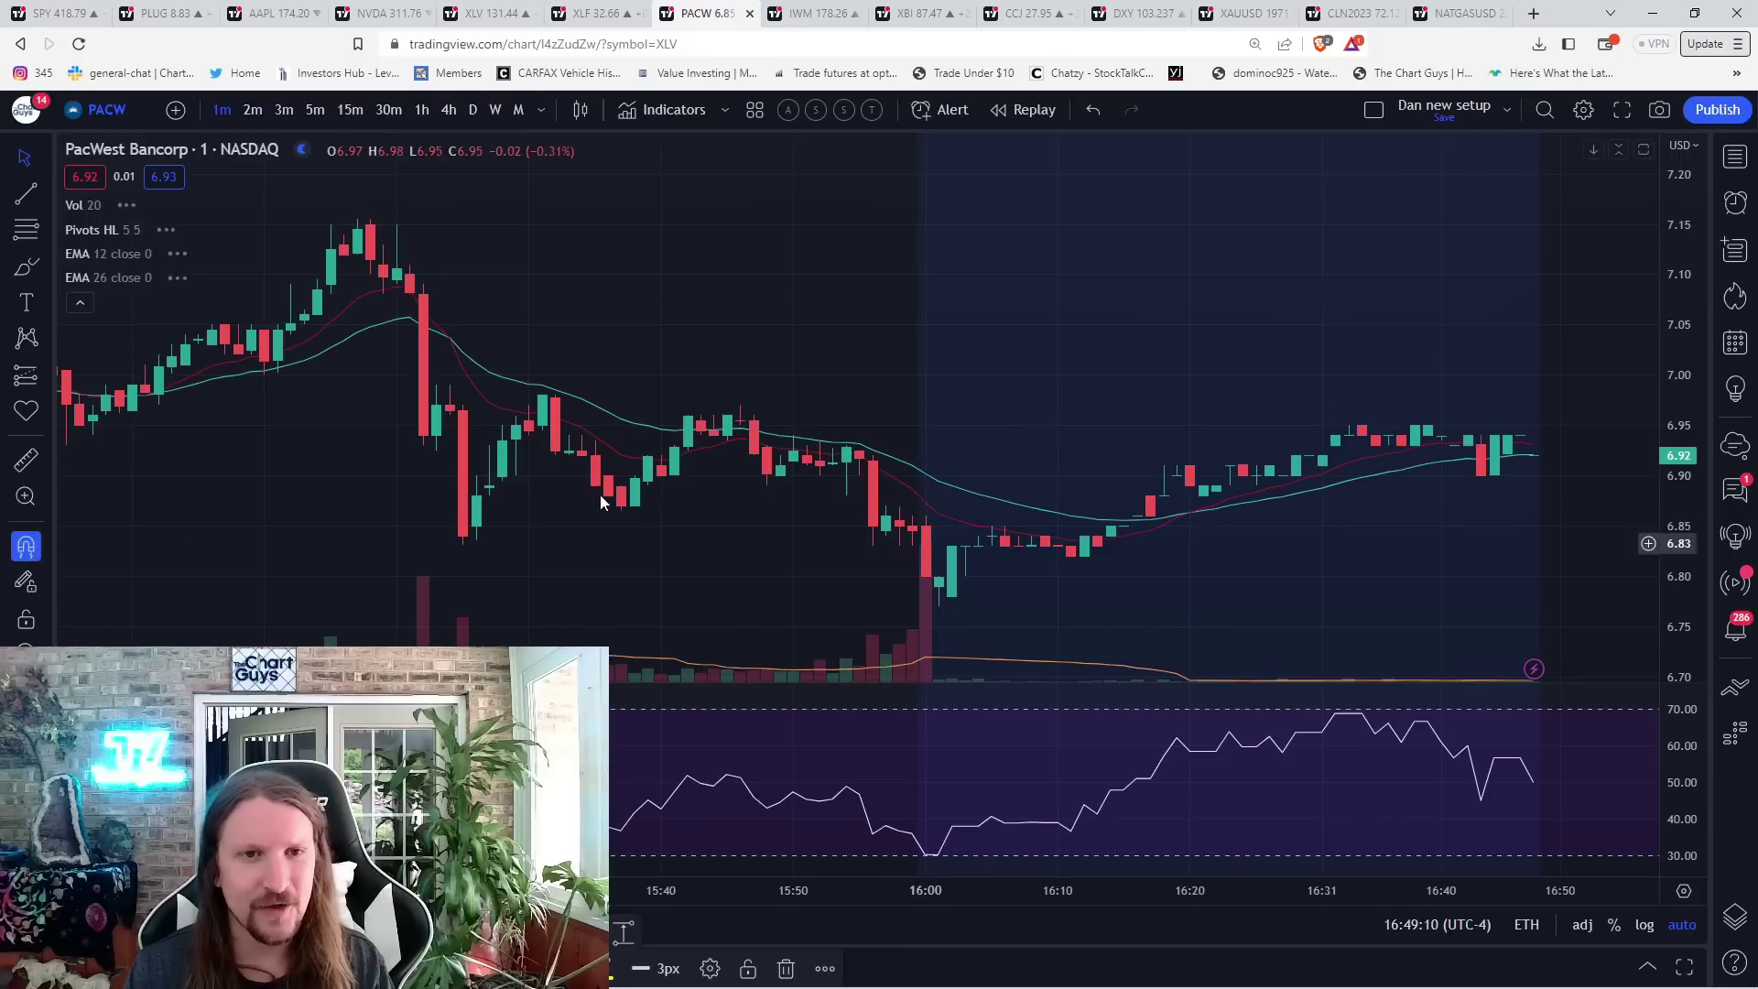
{"action": "scroll", "coordinate": [601, 493], "scroll_direction": "down", "scroll_amount": 3}
{"action": "scroll", "coordinate": [699, 507], "scroll_direction": "down", "scroll_amount": 3}
{"action": "scroll", "coordinate": [319, 430], "scroll_direction": "down", "scroll_amount": 3}
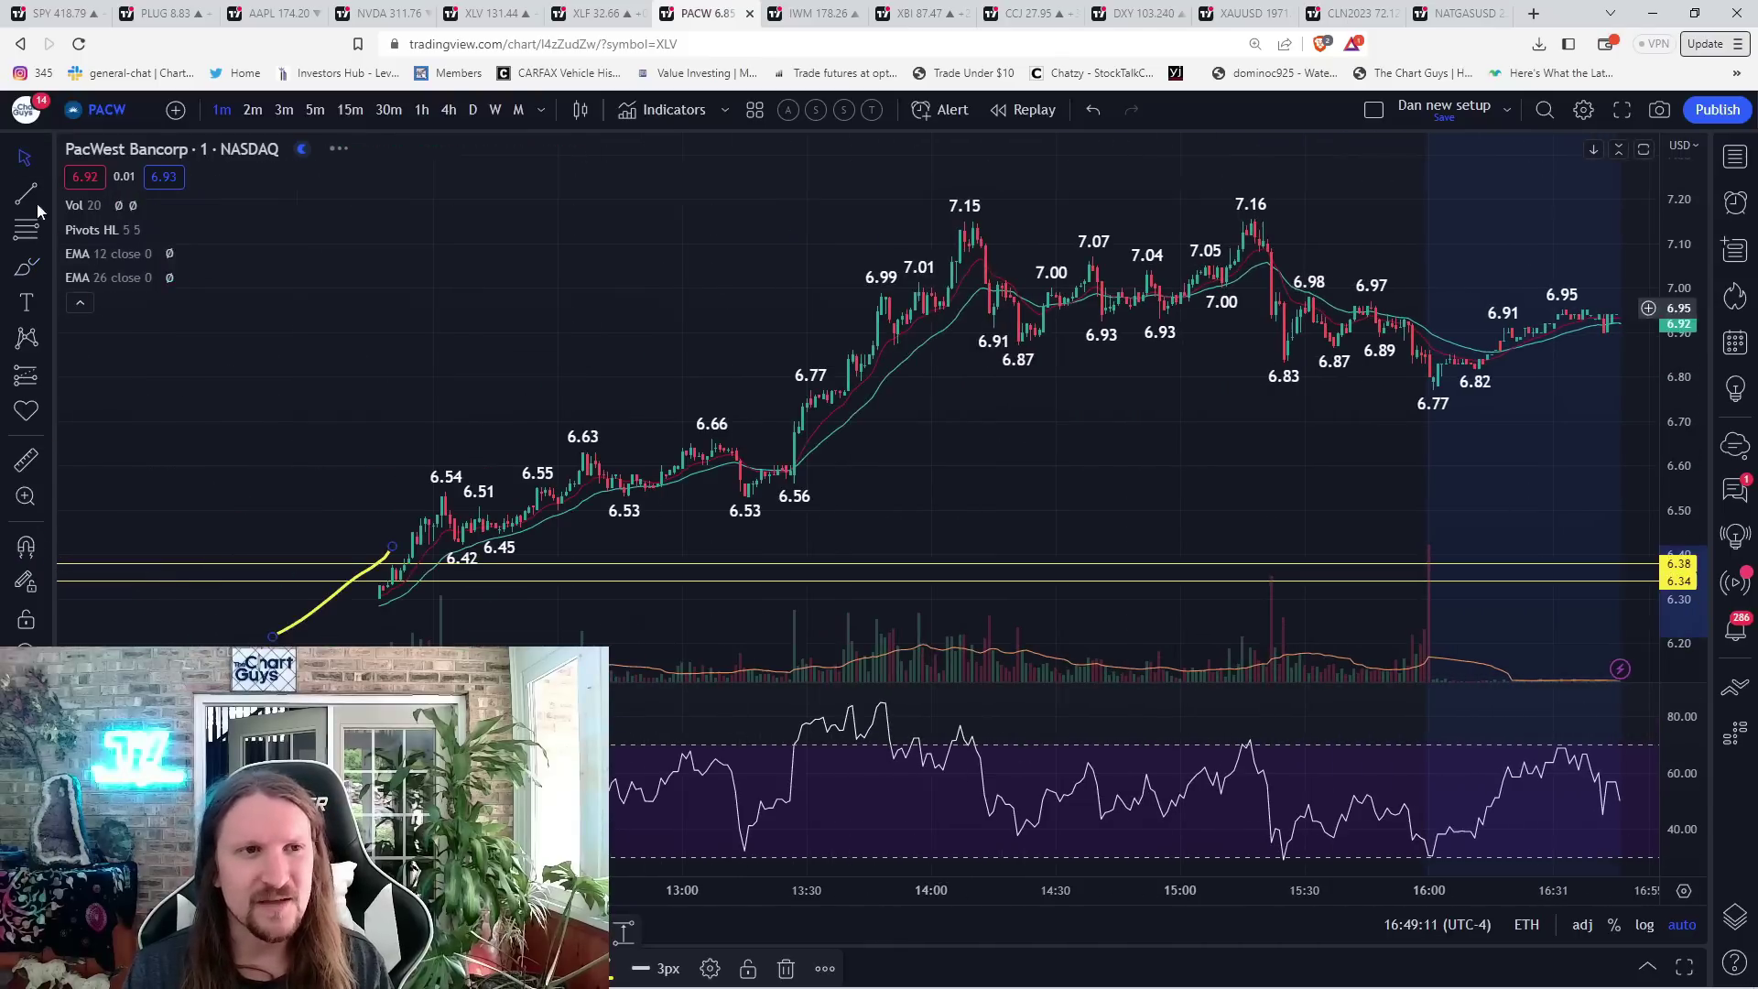
{"action": "left_click", "coordinate": [25, 157]}
{"action": "left_click_drag", "start_coordinate": [331, 426], "coordinate": [139, 608]}
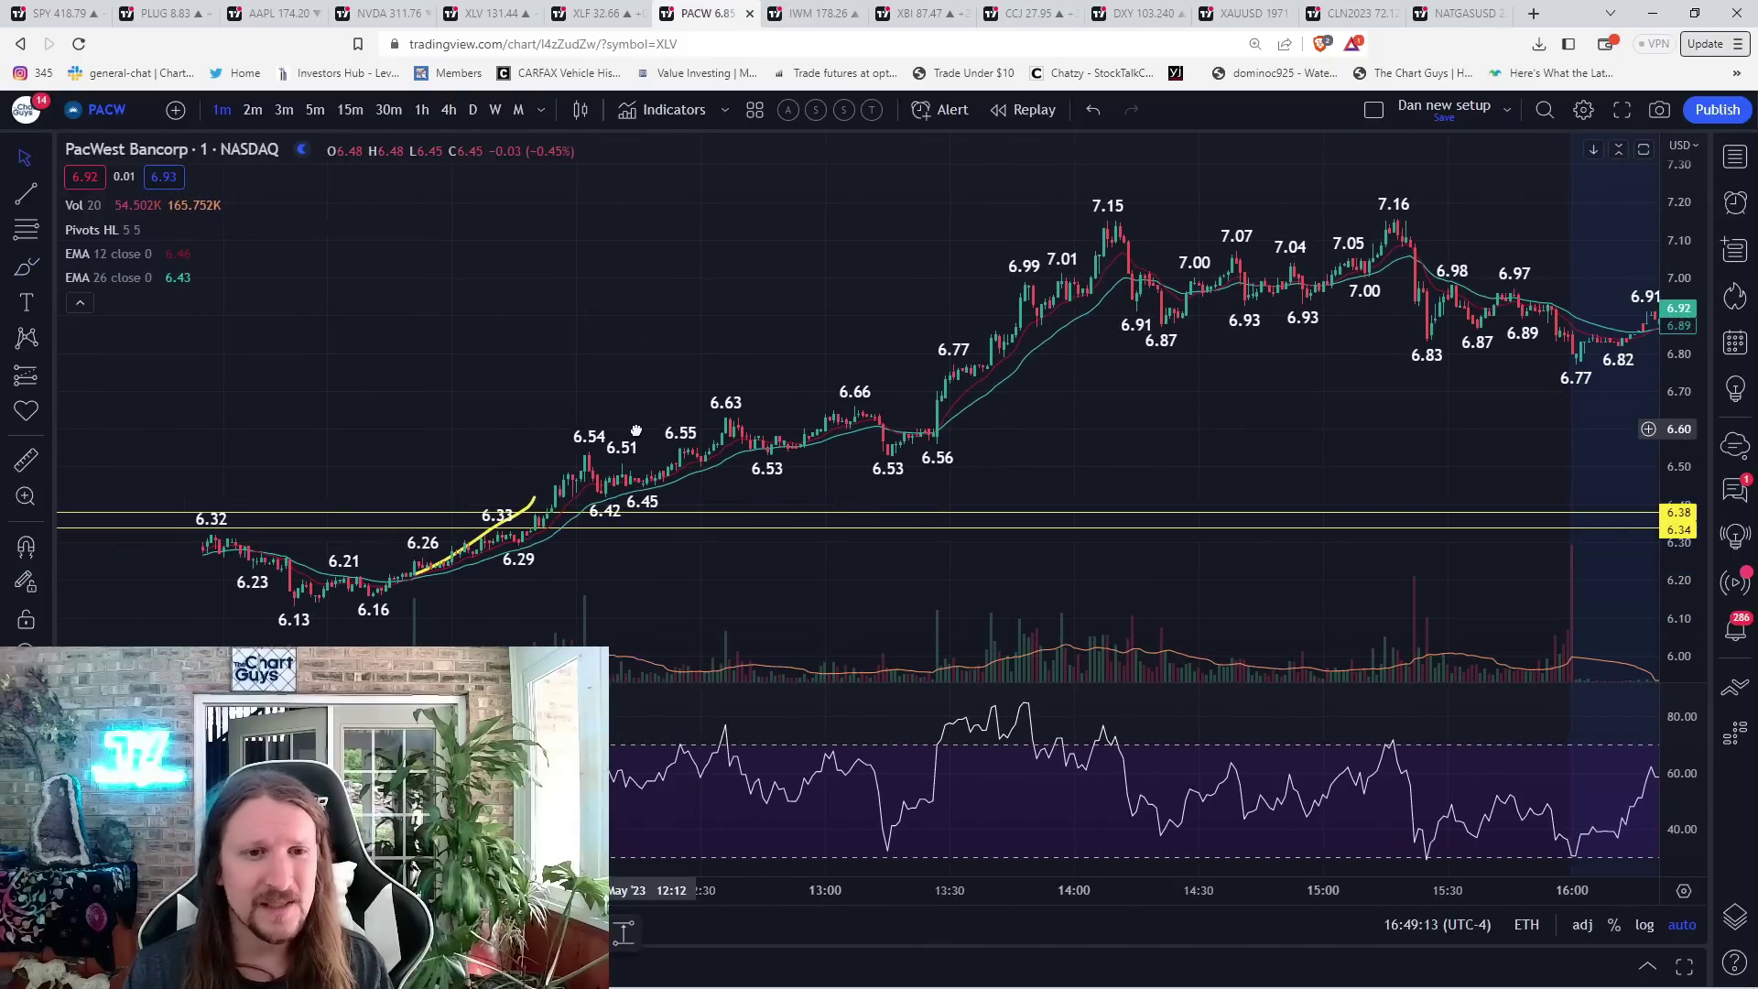
{"action": "key", "text": "Delete"}
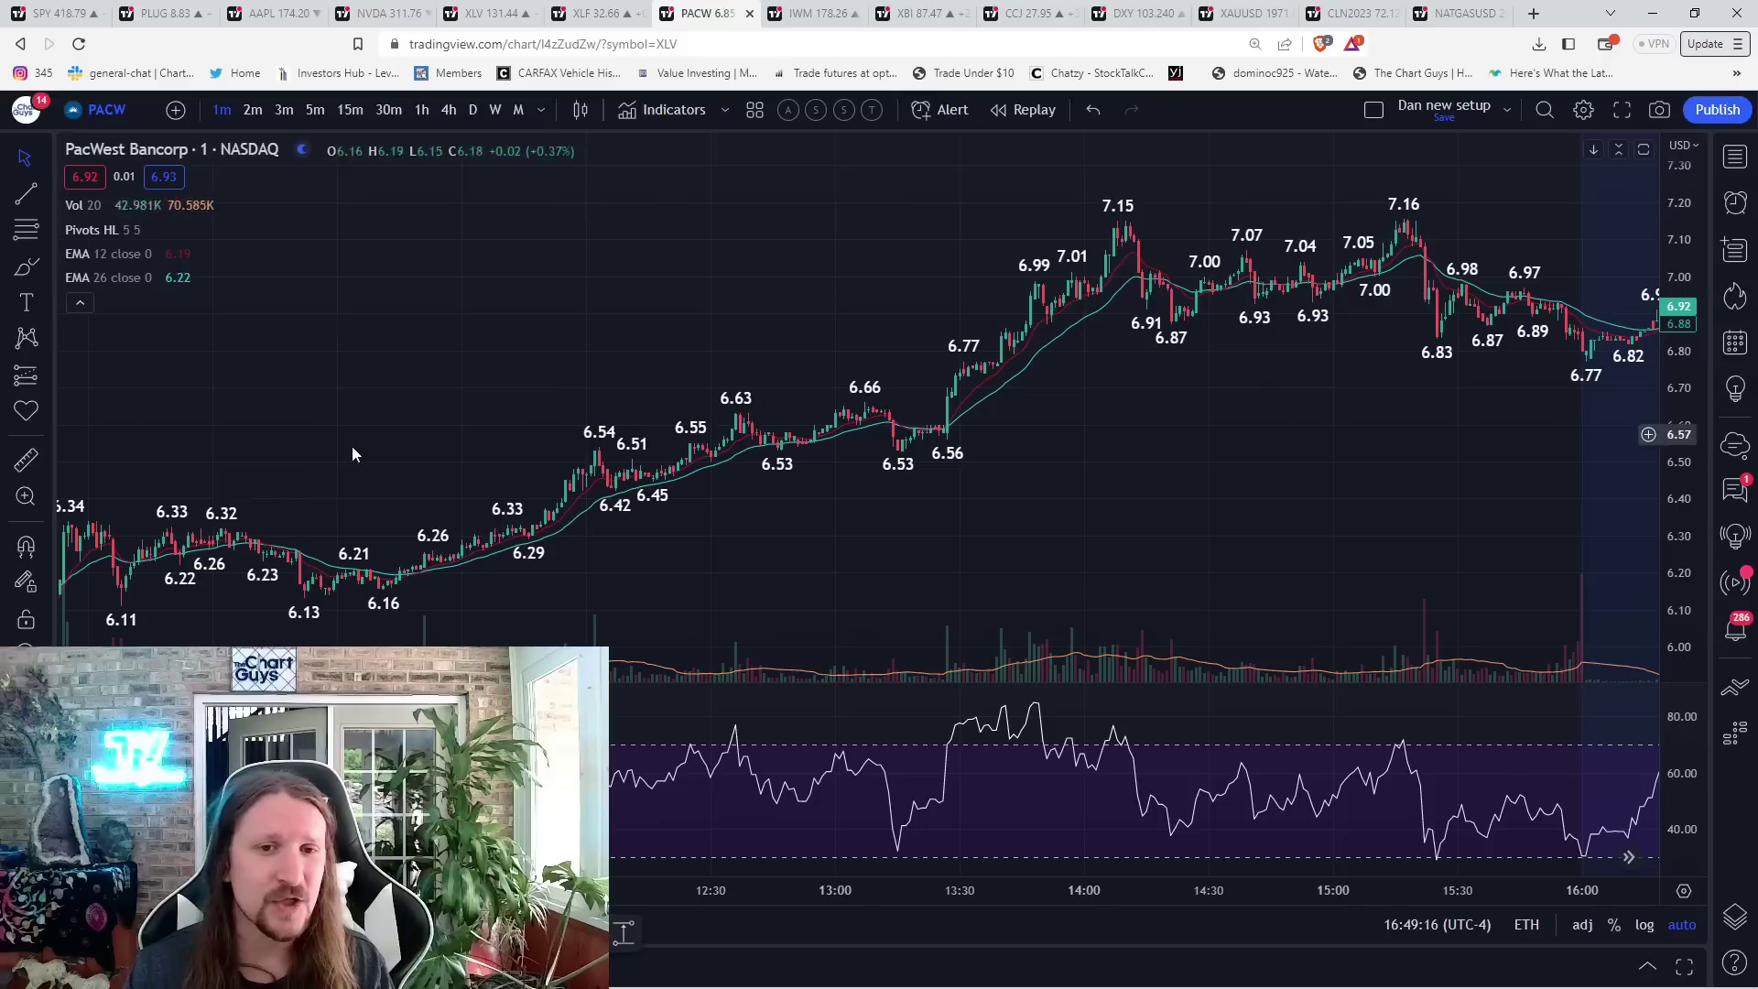
{"action": "mouse_move", "coordinate": [498, 492]}
{"action": "left_mouse_down"}
{"action": "mouse_move", "coordinate": [854, 508]}
{"action": "mouse_move", "coordinate": [515, 520]}
{"action": "left_mouse_up"}
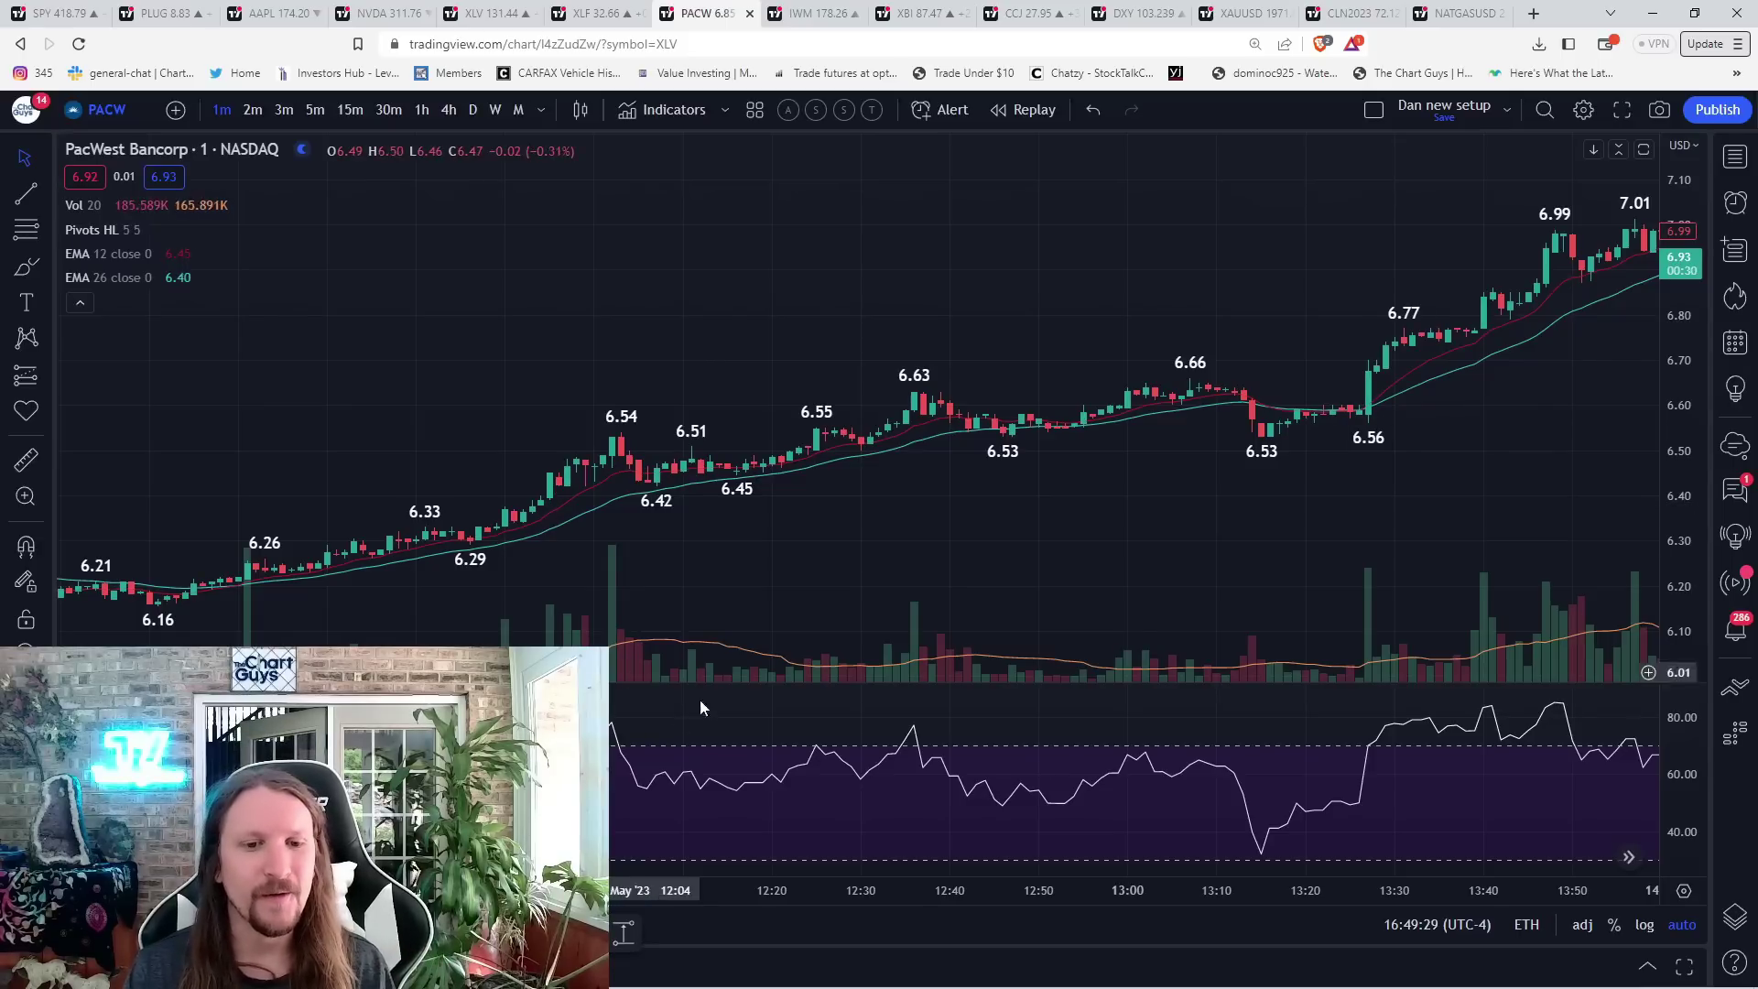
{"action": "scroll", "coordinate": [707, 686], "scroll_direction": "down", "scroll_amount": 3}
- Return to 5-minute candles and bring Monday's climb to 7.16 into view
{"action": "left_click", "coordinate": [315, 109]}
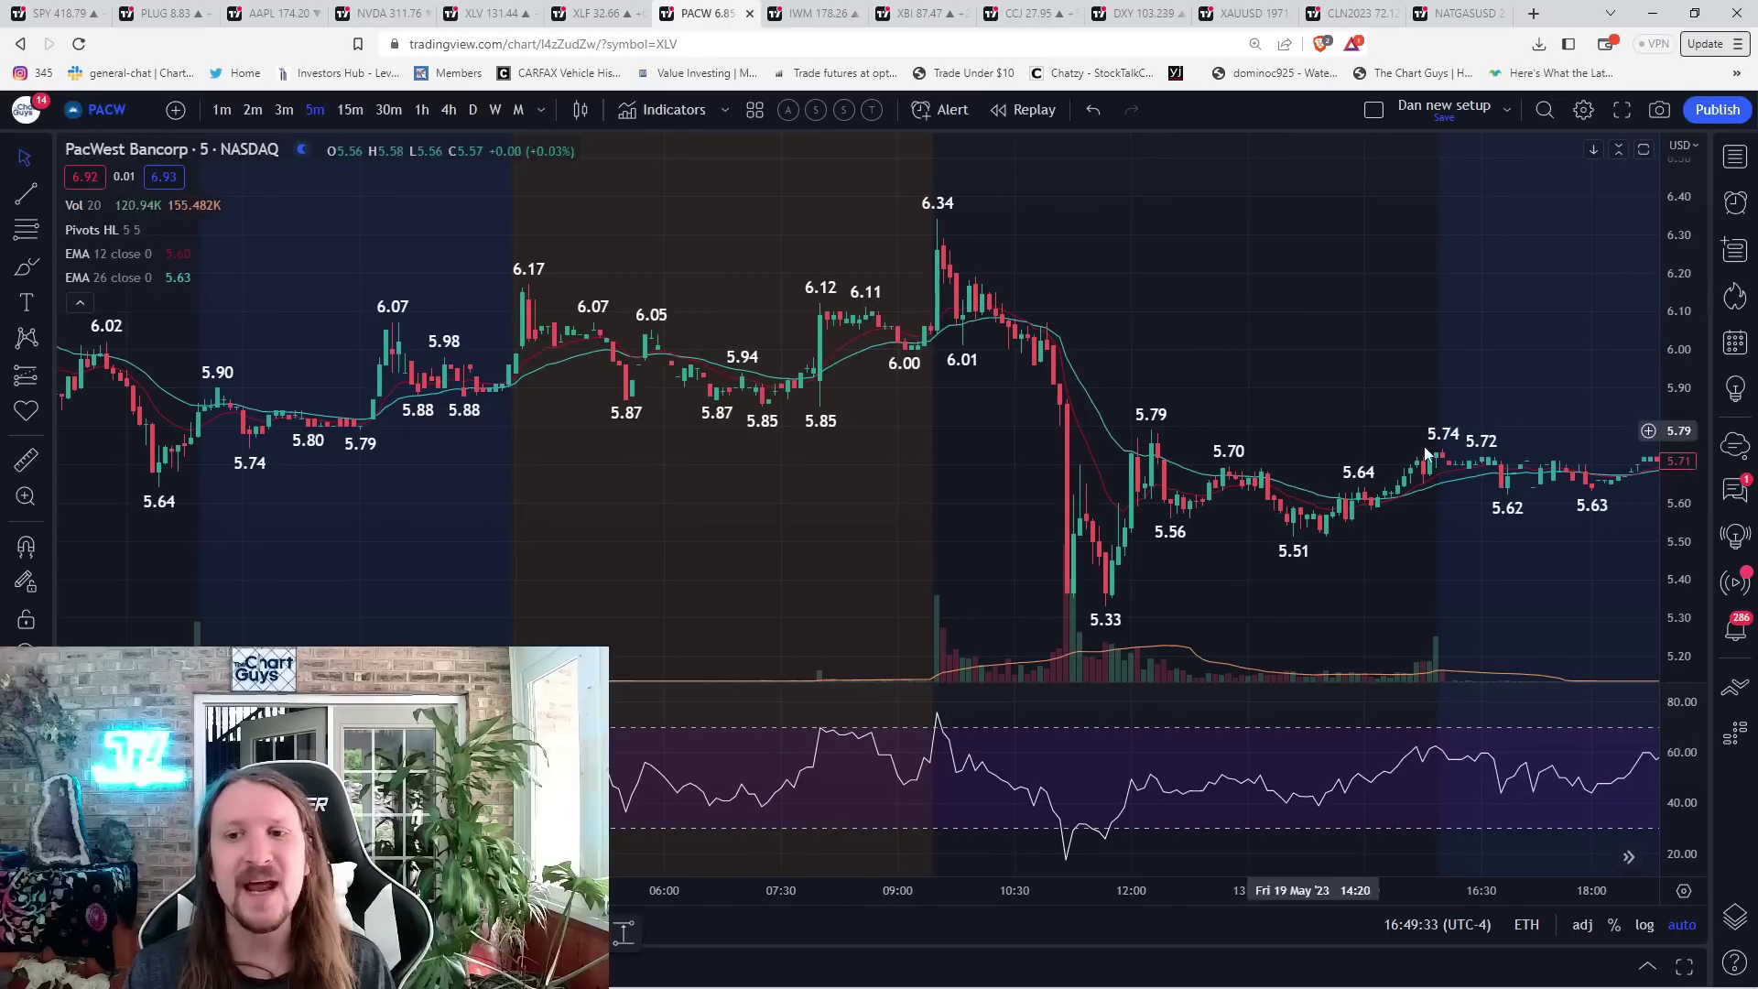
{"action": "mouse_move", "coordinate": [1127, 436]}
{"action": "left_mouse_down"}
{"action": "mouse_move", "coordinate": [785, 478]}
{"action": "mouse_move", "coordinate": [550, 478]}
{"action": "left_mouse_up"}
{"action": "left_click_drag", "start_coordinate": [1428, 563], "coordinate": [1123, 435]}
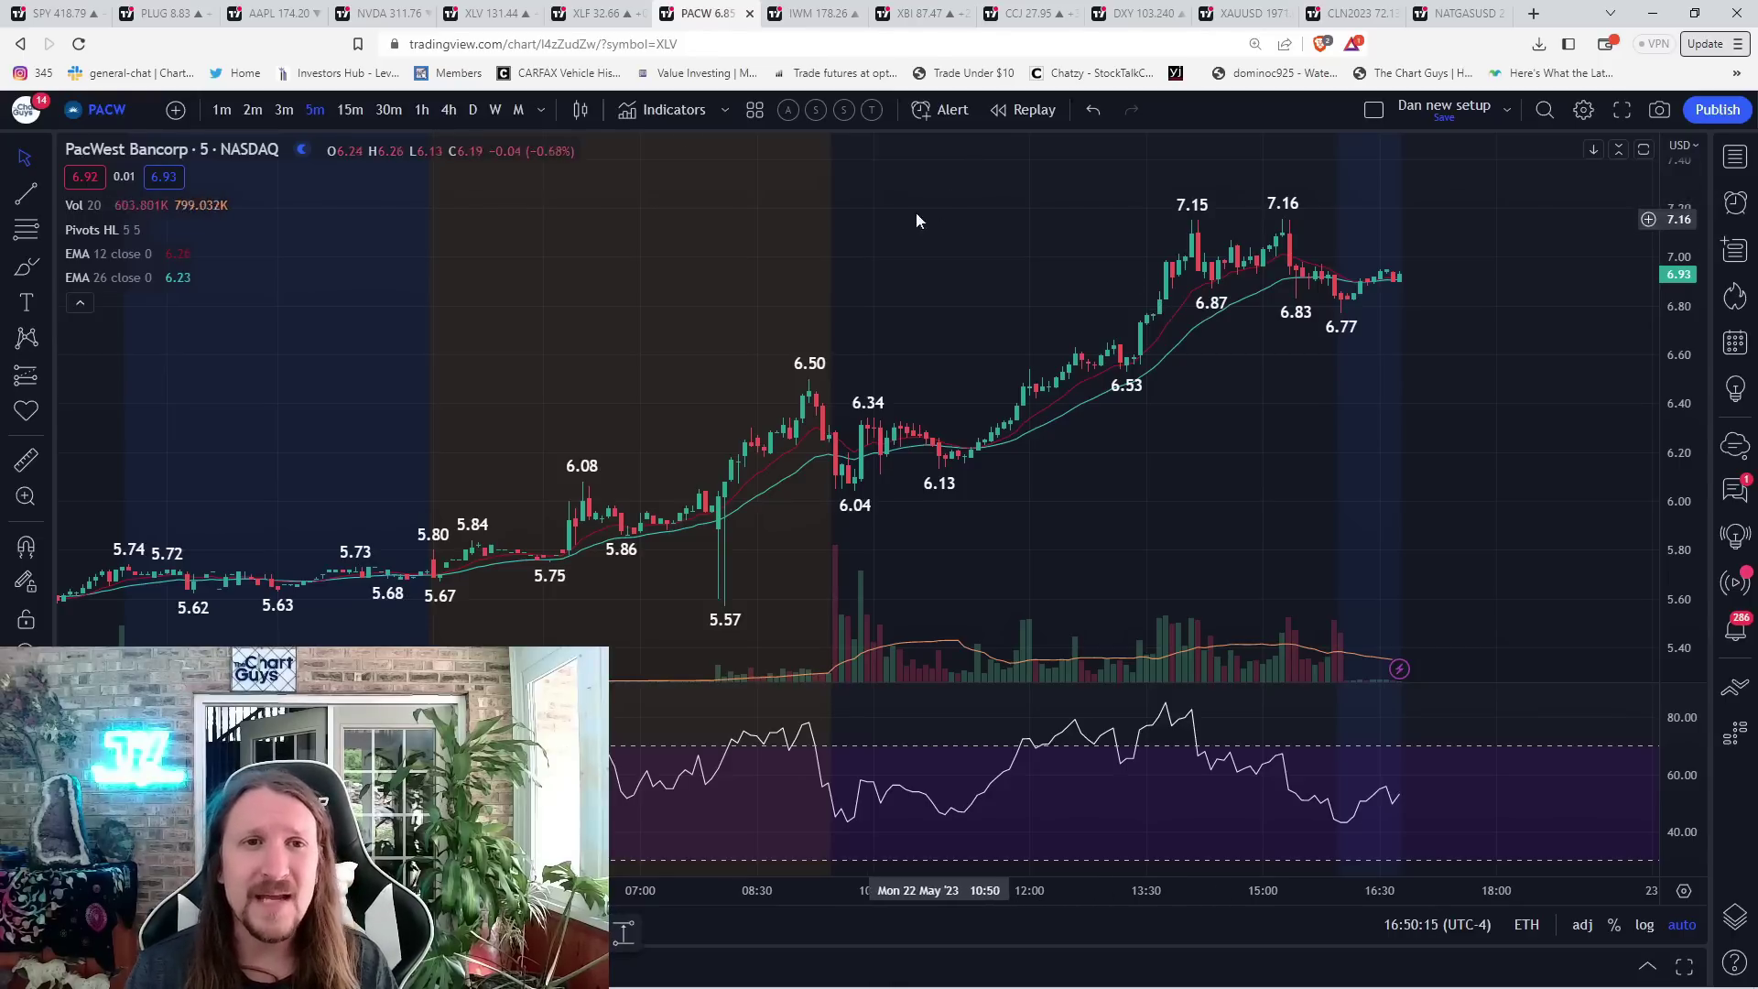
- On PACW's daily chart, sketch a yellow curve around the recent lows, then load KRE
{"action": "left_click", "coordinate": [473, 110]}
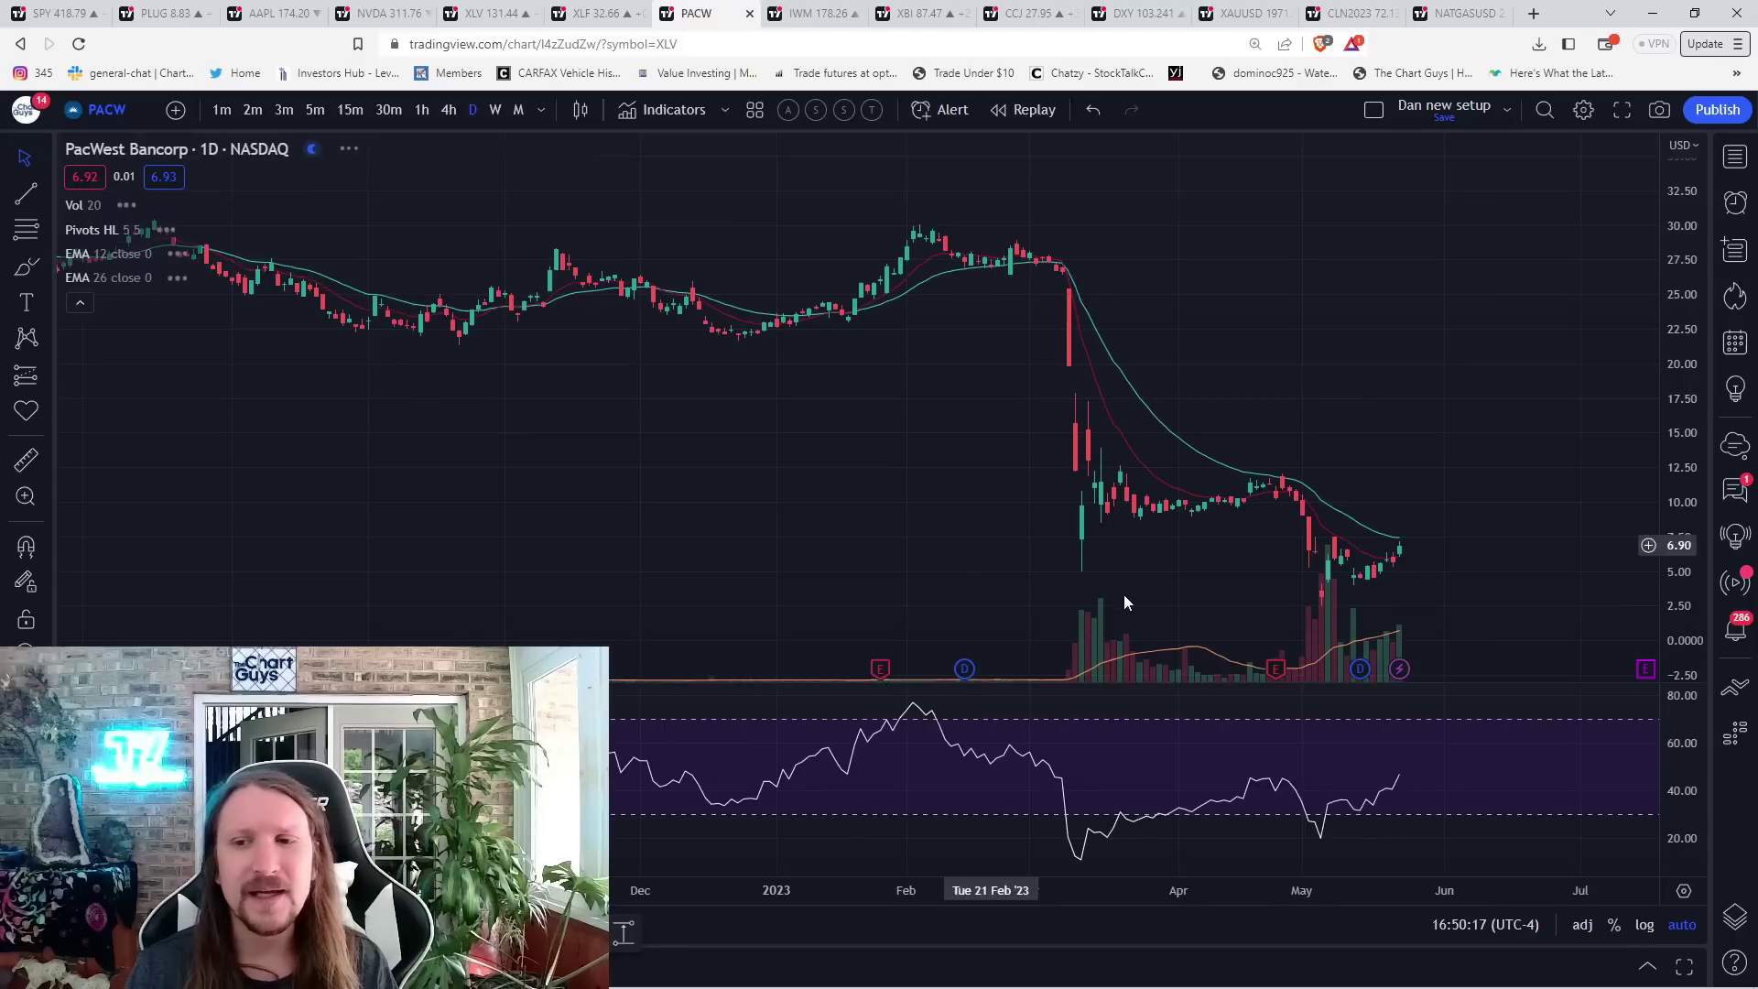
{"action": "scroll", "coordinate": [1125, 593], "scroll_direction": "up", "scroll_amount": 3}
{"action": "scroll", "coordinate": [1125, 589], "scroll_direction": "up", "scroll_amount": 3}
{"action": "scroll", "coordinate": [1027, 557], "scroll_direction": "down", "scroll_amount": 3}
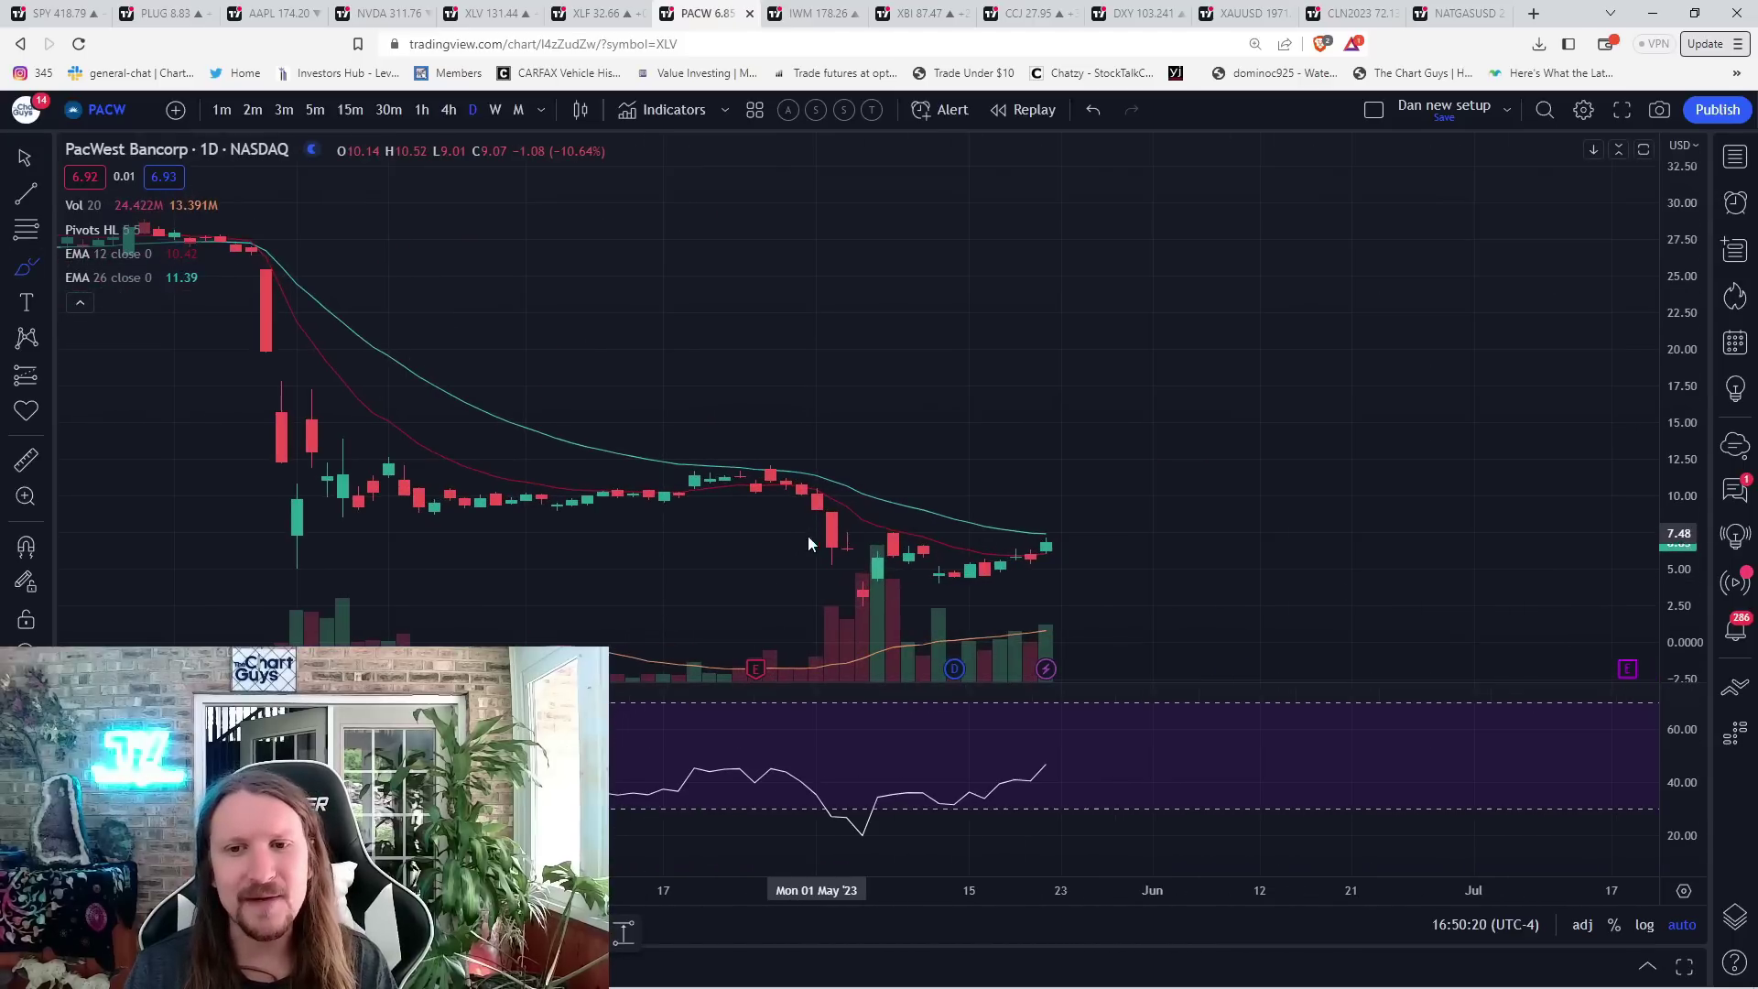
{"action": "mouse_move", "coordinate": [821, 523]}
{"action": "left_mouse_down"}
{"action": "mouse_move", "coordinate": [865, 618]}
{"action": "mouse_move", "coordinate": [1044, 537]}
{"action": "mouse_move", "coordinate": [871, 534]}
{"action": "left_mouse_up"}
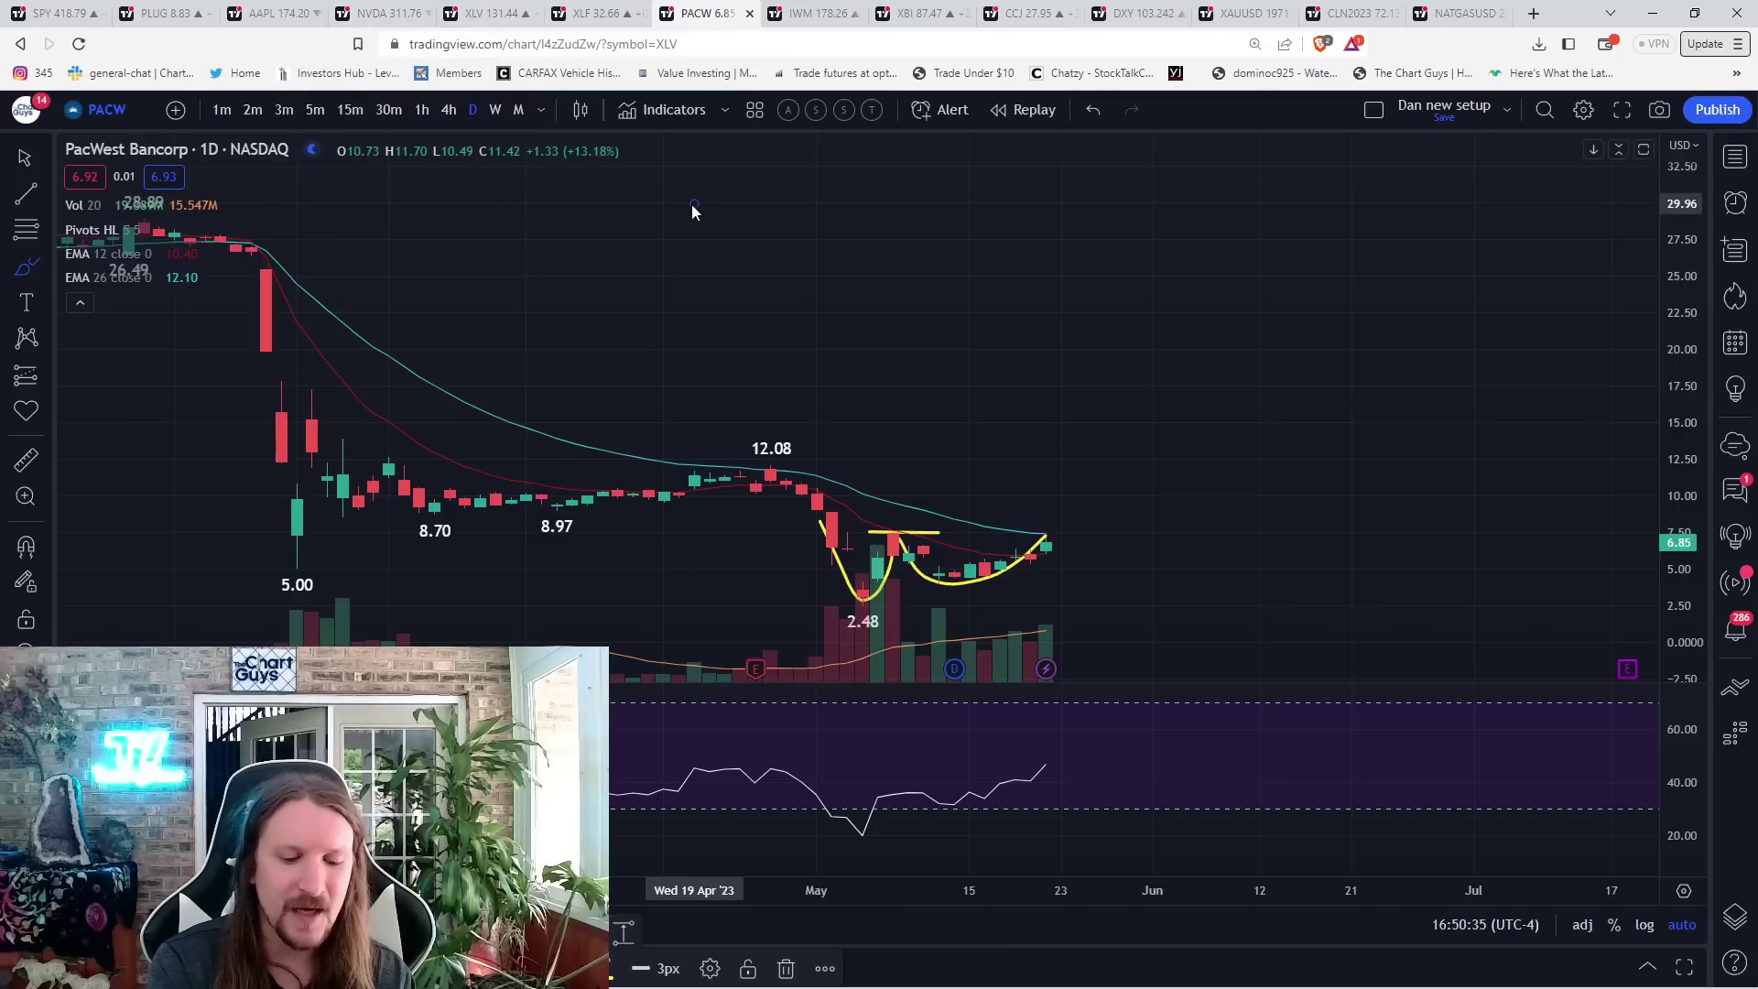
{"action": "type", "text": "KRE"}
{"action": "key", "text": "Return"}
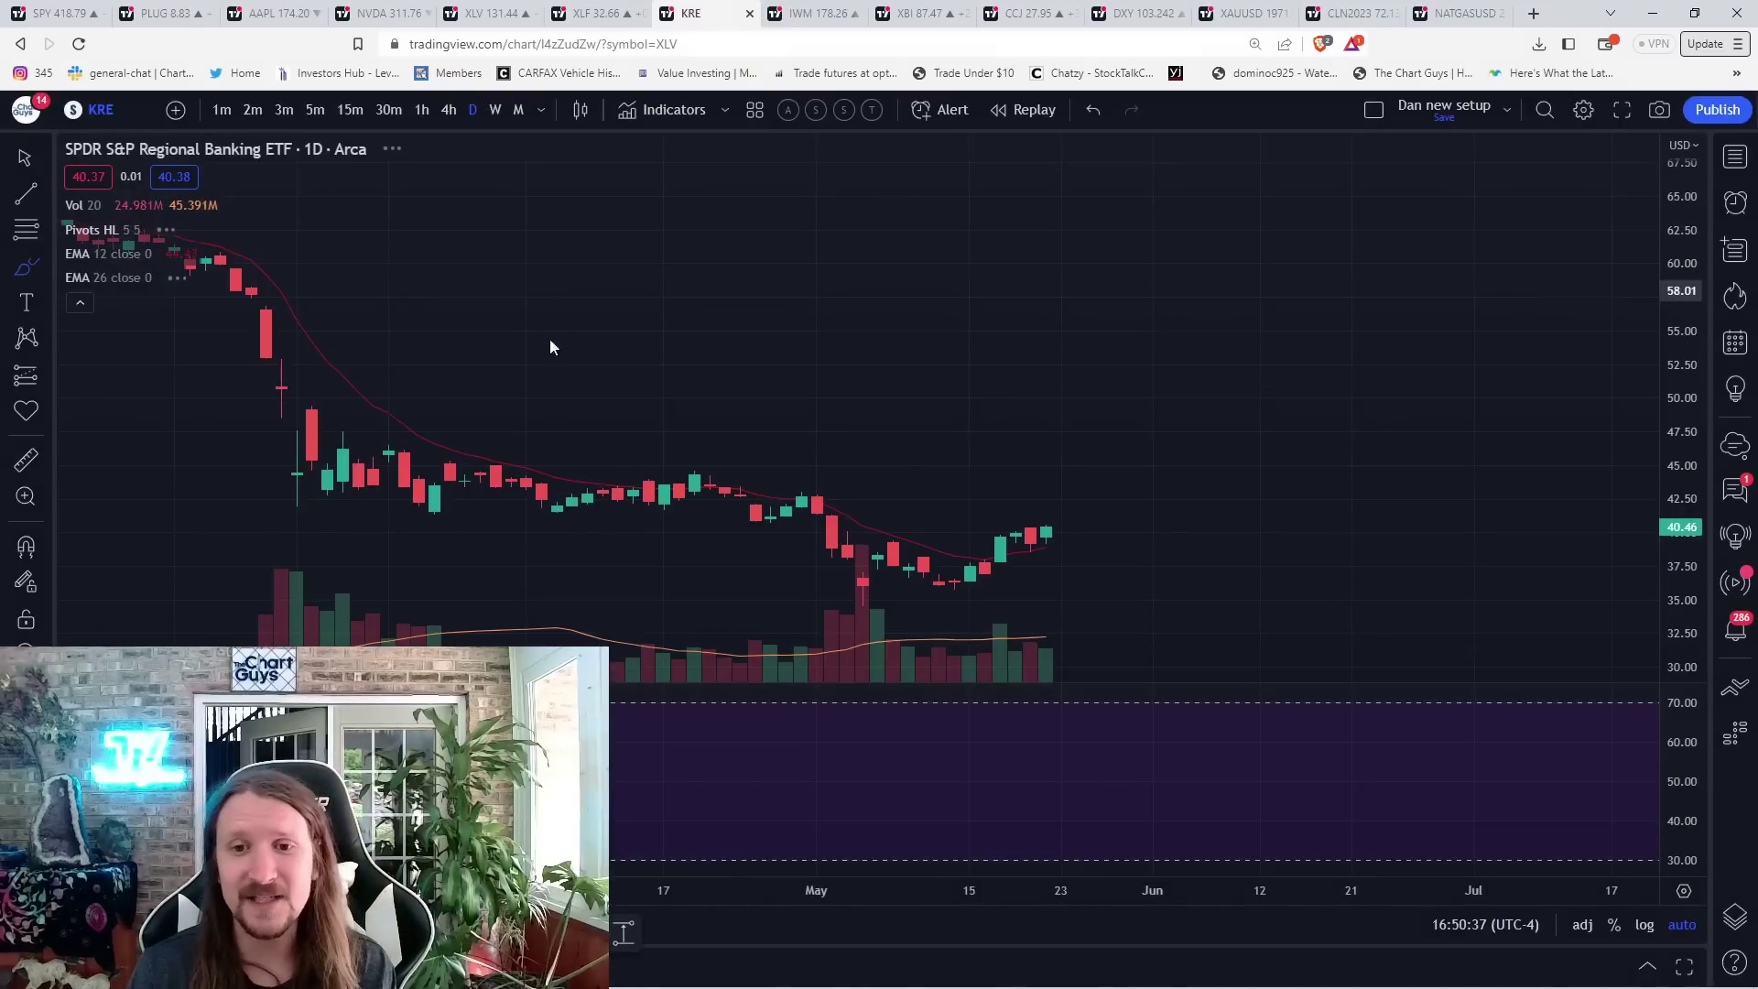
- Brush-trace KRE's drop to 34.52 and rebound in yellow, then load NIO
{"action": "left_click", "coordinate": [27, 282]}
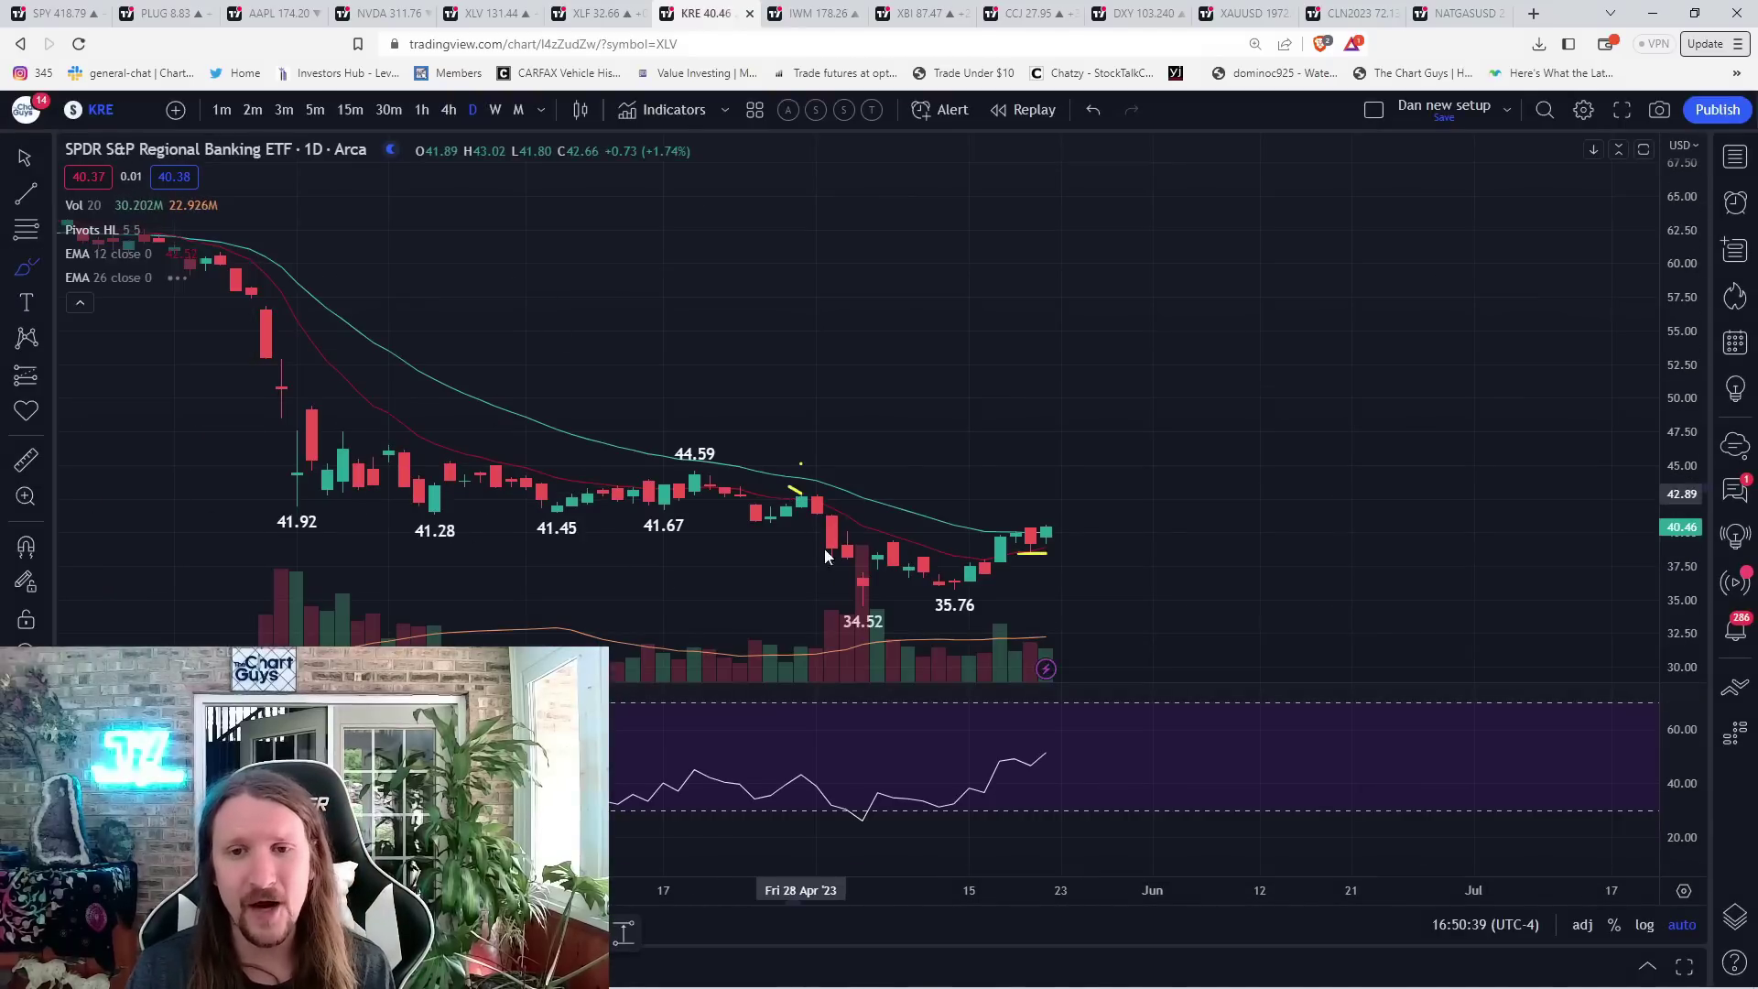
{"action": "left_click_drag", "start_coordinate": [824, 547], "coordinate": [1023, 547]}
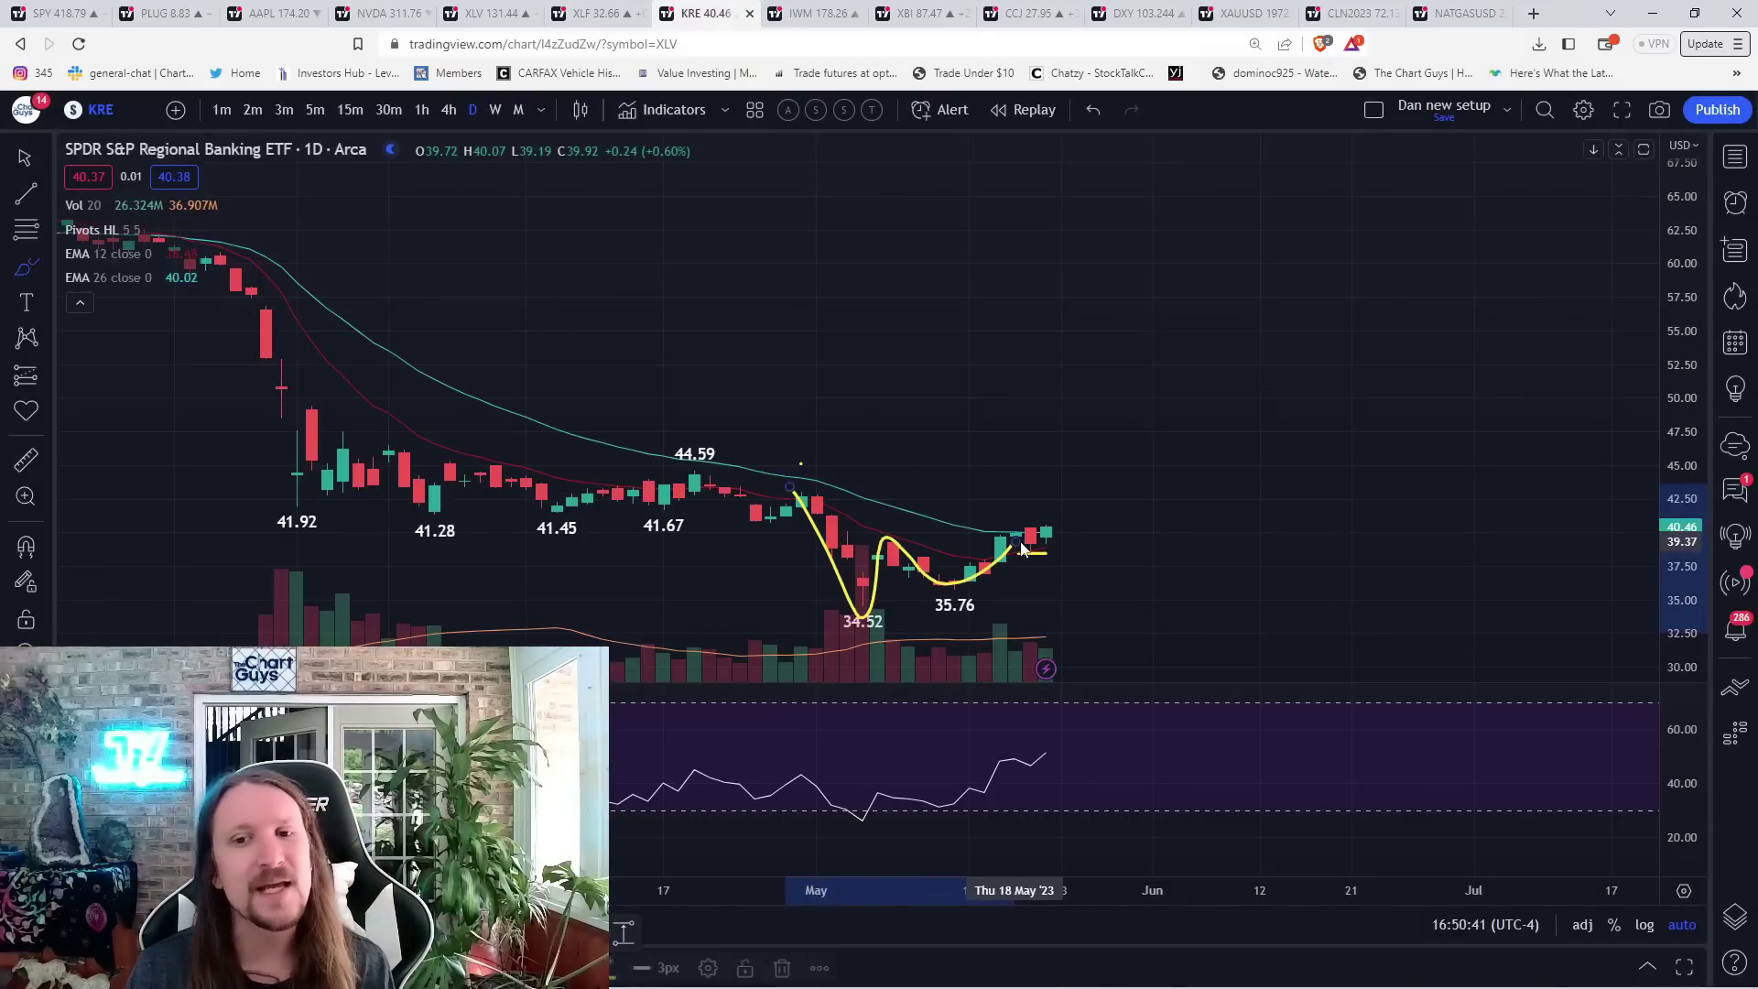
{"action": "type", "text": "NIO"}
{"action": "key", "text": "Return"}
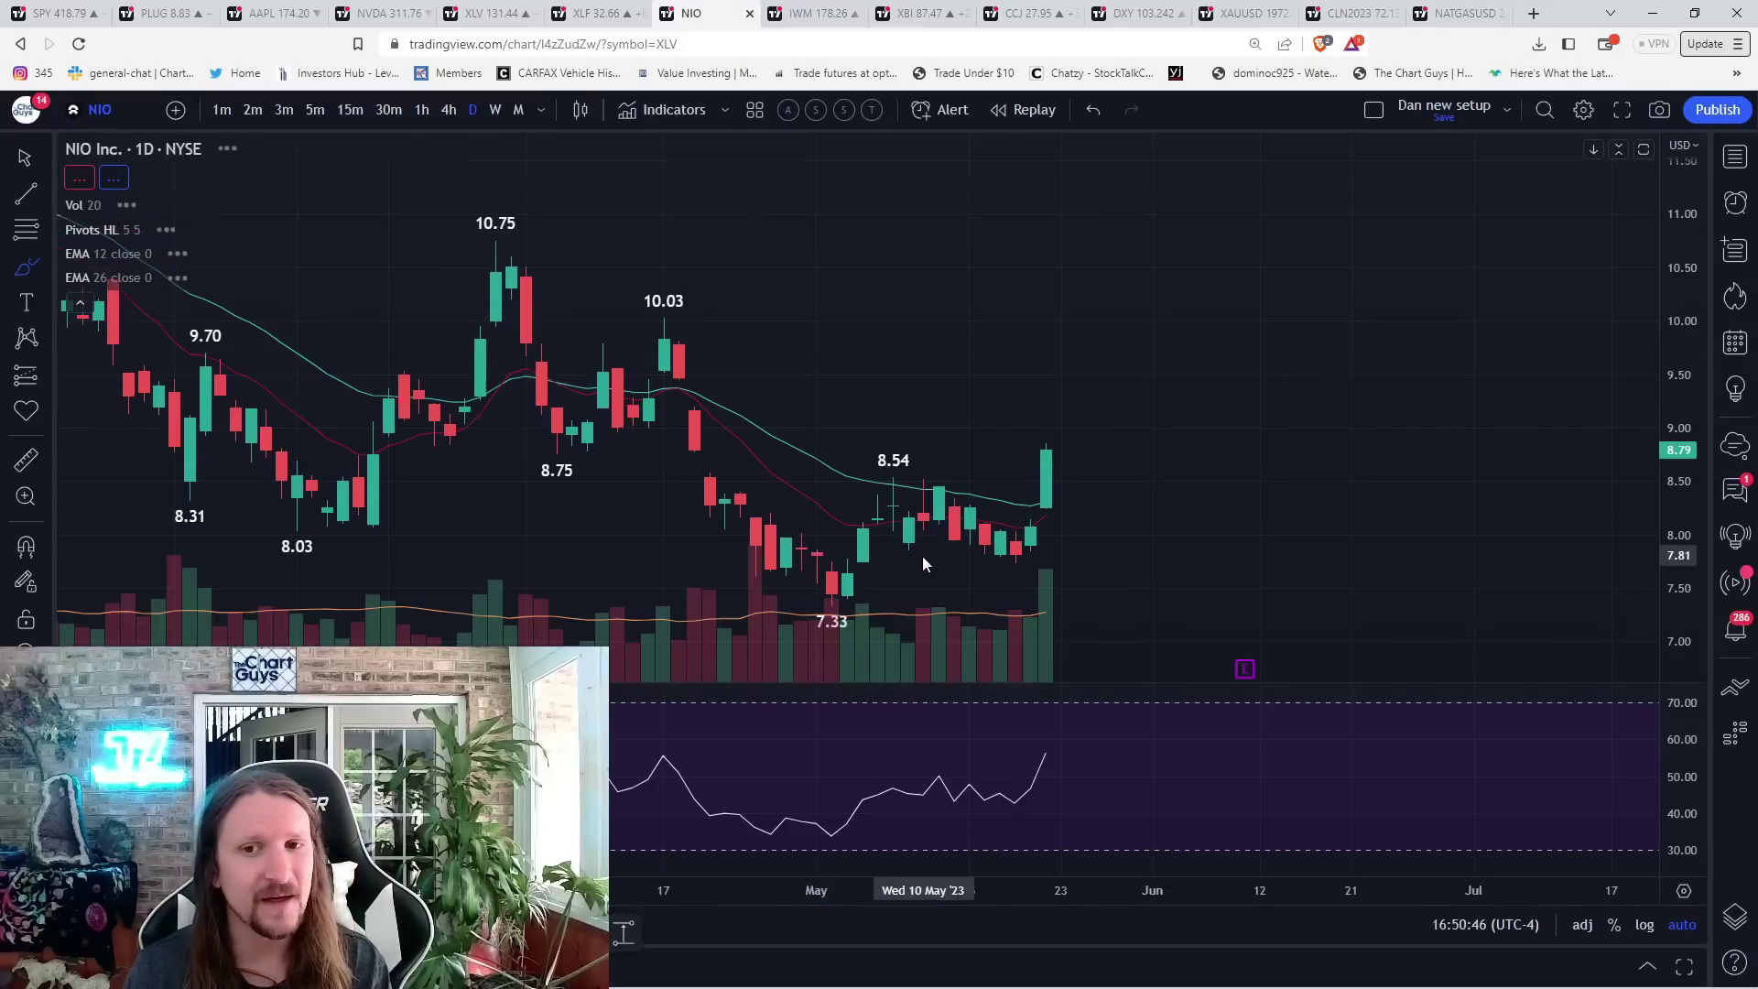
- Clear the stray yellow marks on NIO and switch it to 4-month candles showing the 66.99 peak
{"action": "mouse_move", "coordinate": [1057, 510]}
{"action": "left_mouse_down"}
{"action": "mouse_move", "coordinate": [1080, 508]}
{"action": "mouse_move", "coordinate": [677, 313]}
{"action": "left_mouse_up"}
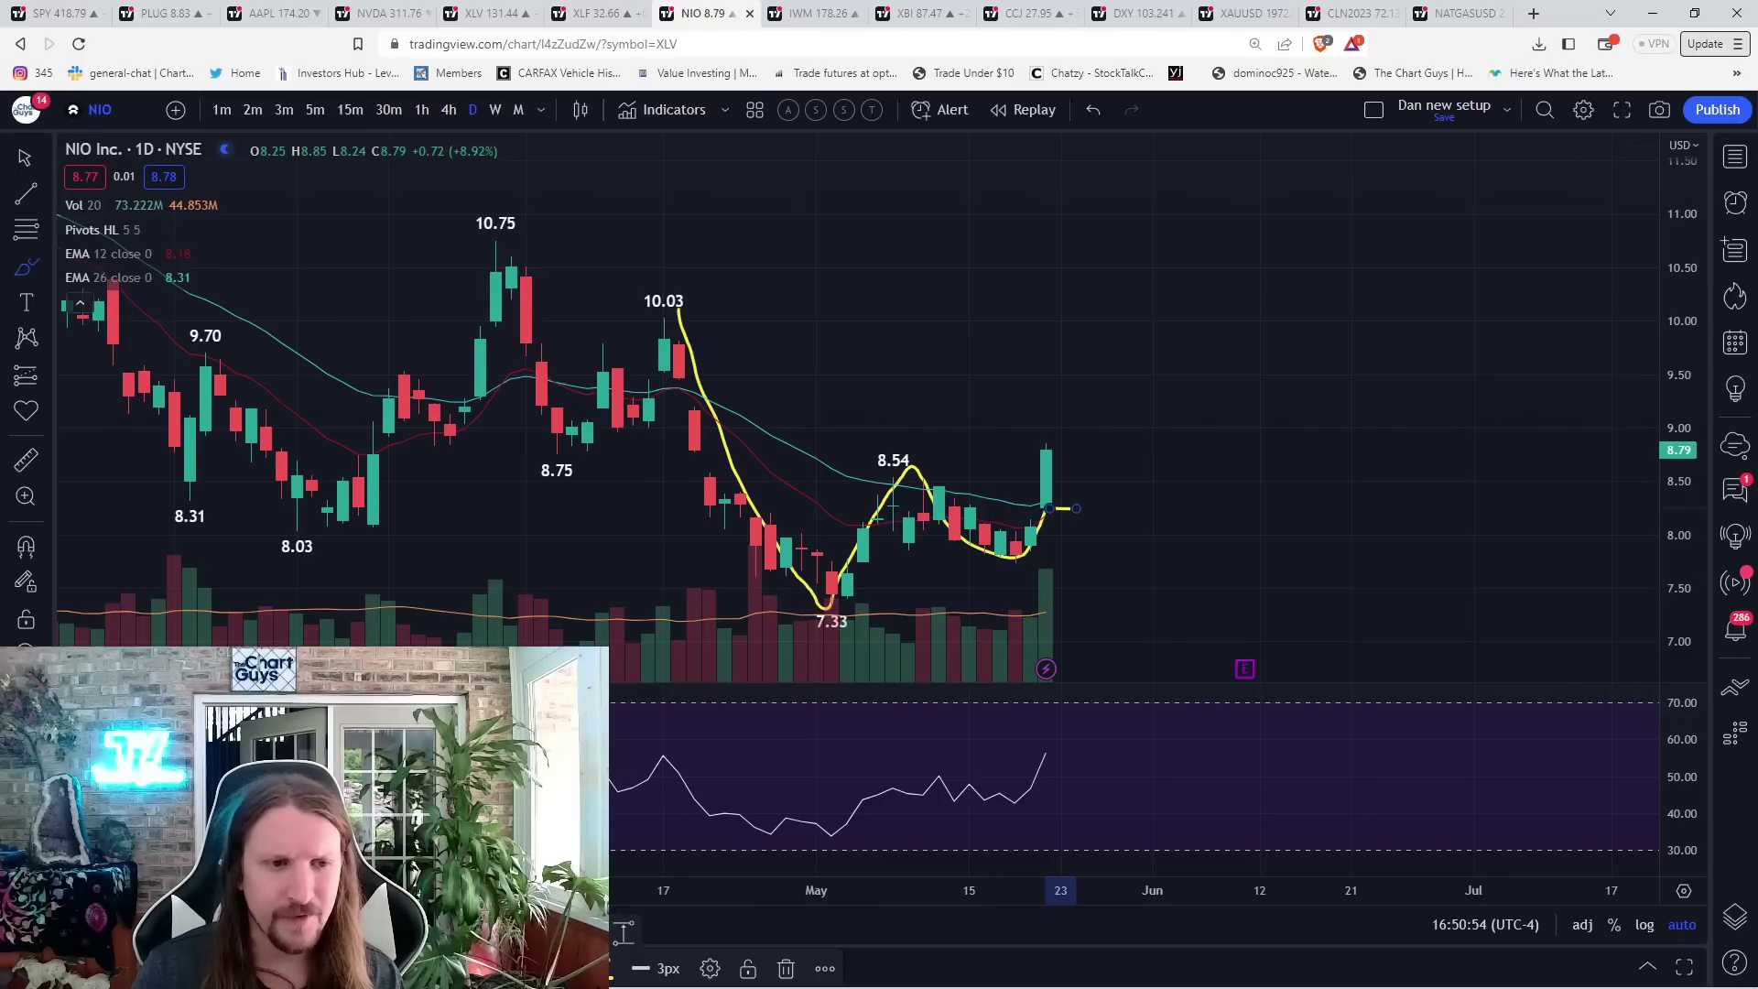
{"action": "key", "text": "Delete"}
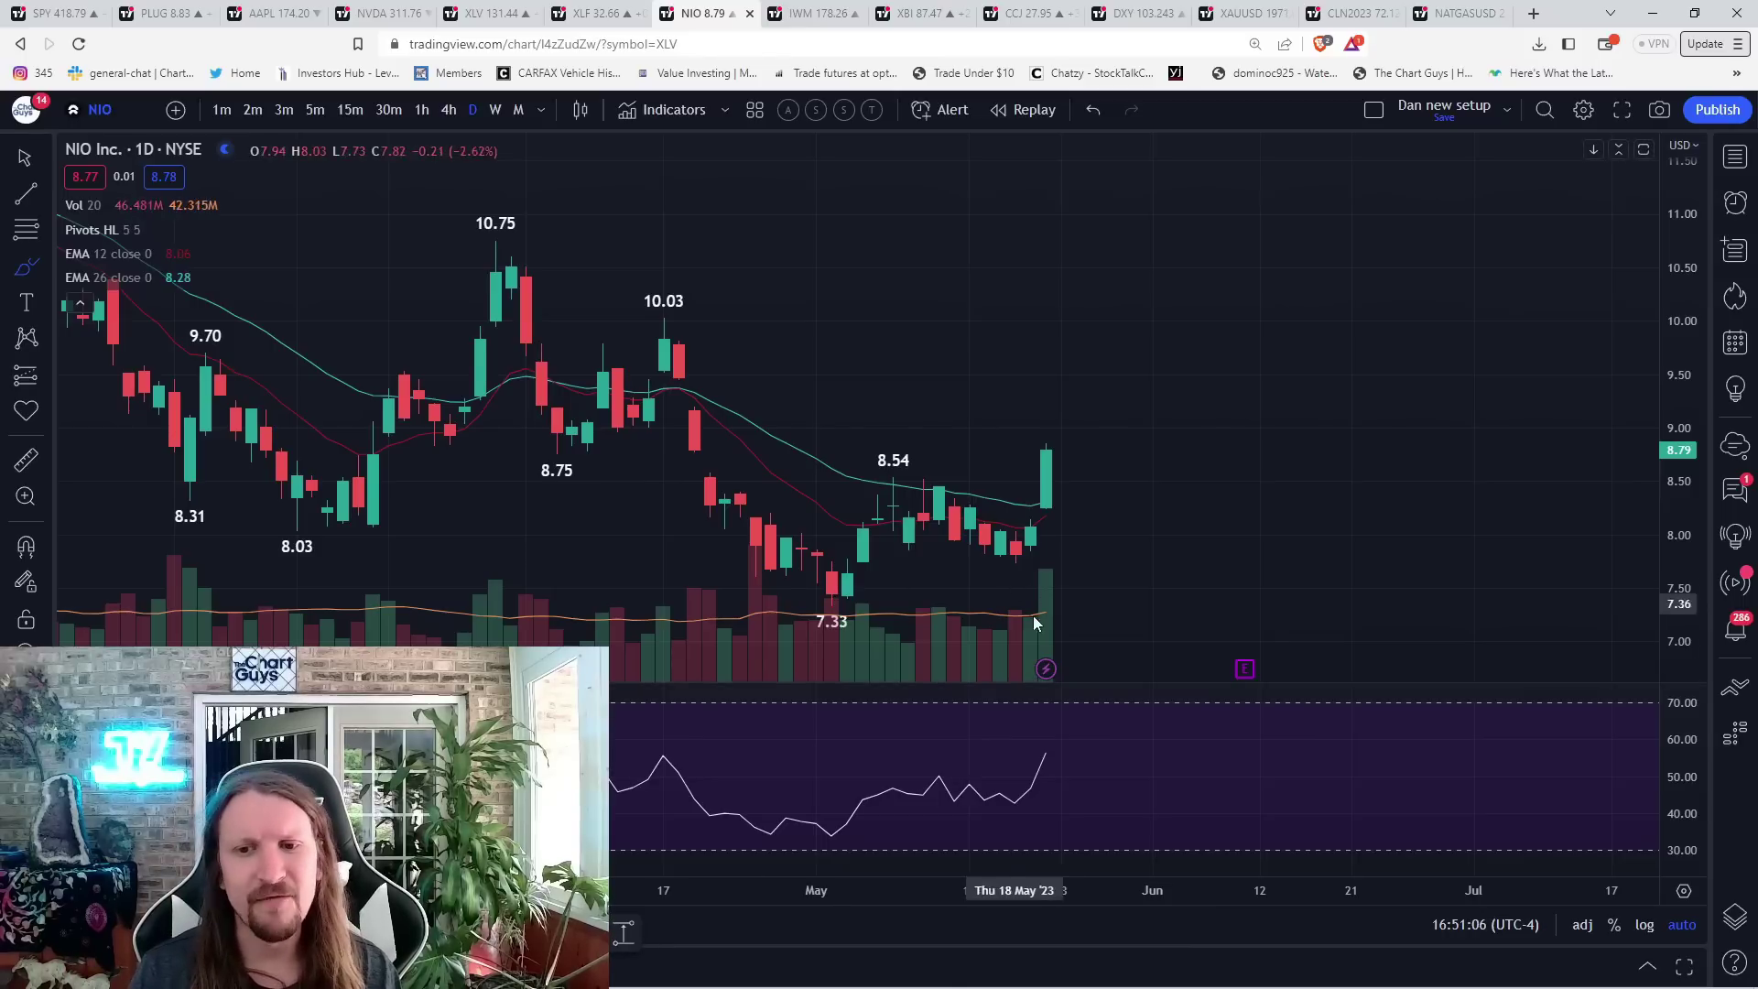
{"action": "scroll", "coordinate": [886, 577], "scroll_direction": "down", "scroll_amount": 3}
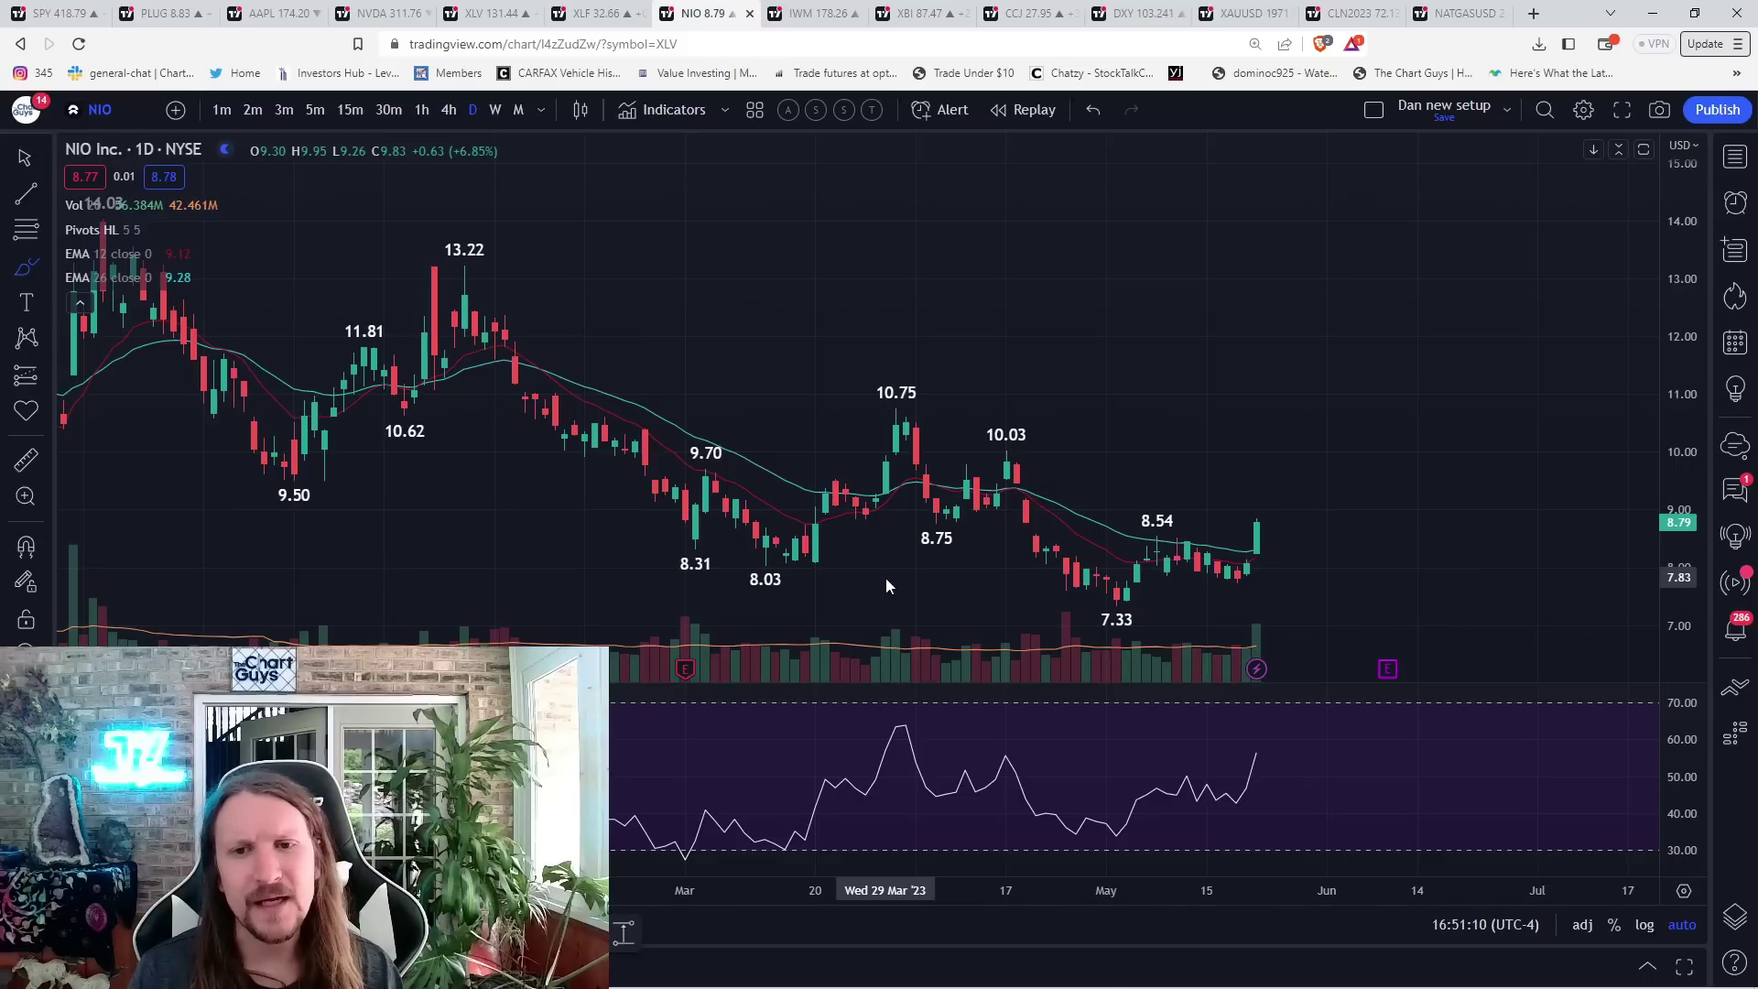
{"action": "scroll", "coordinate": [885, 577], "scroll_direction": "up", "scroll_amount": 3}
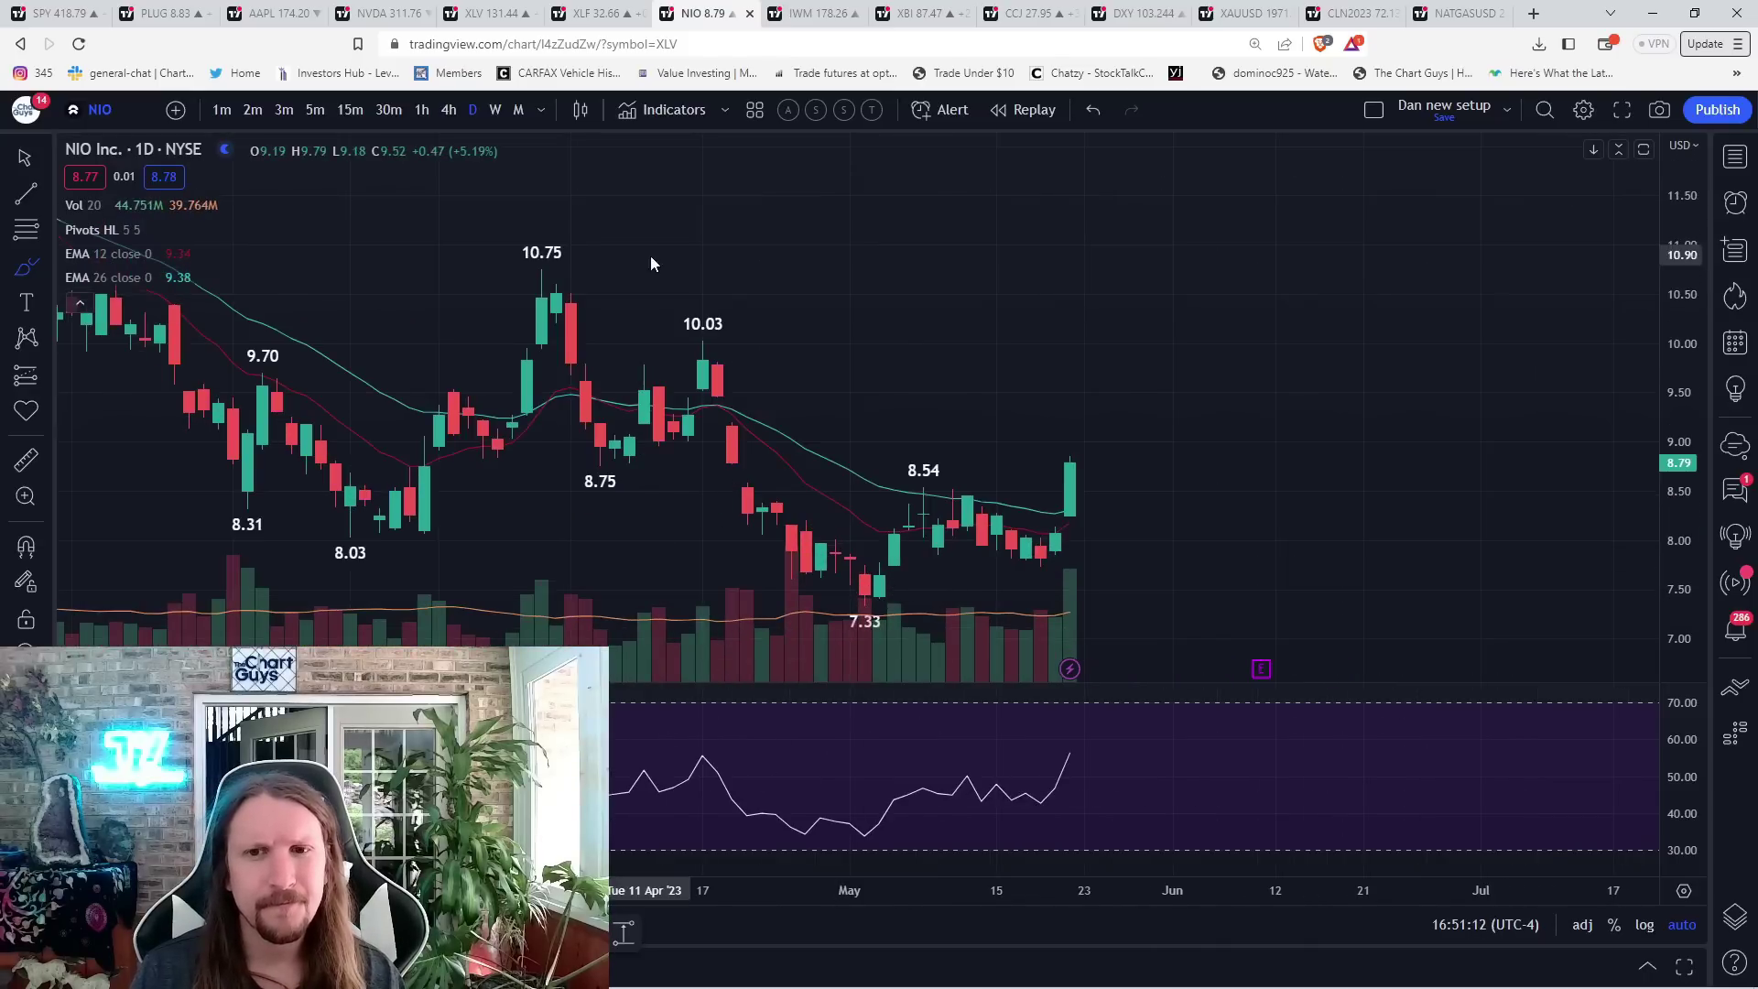
{"action": "left_click", "coordinate": [616, 212]}
{"action": "type", "text": "4M"}
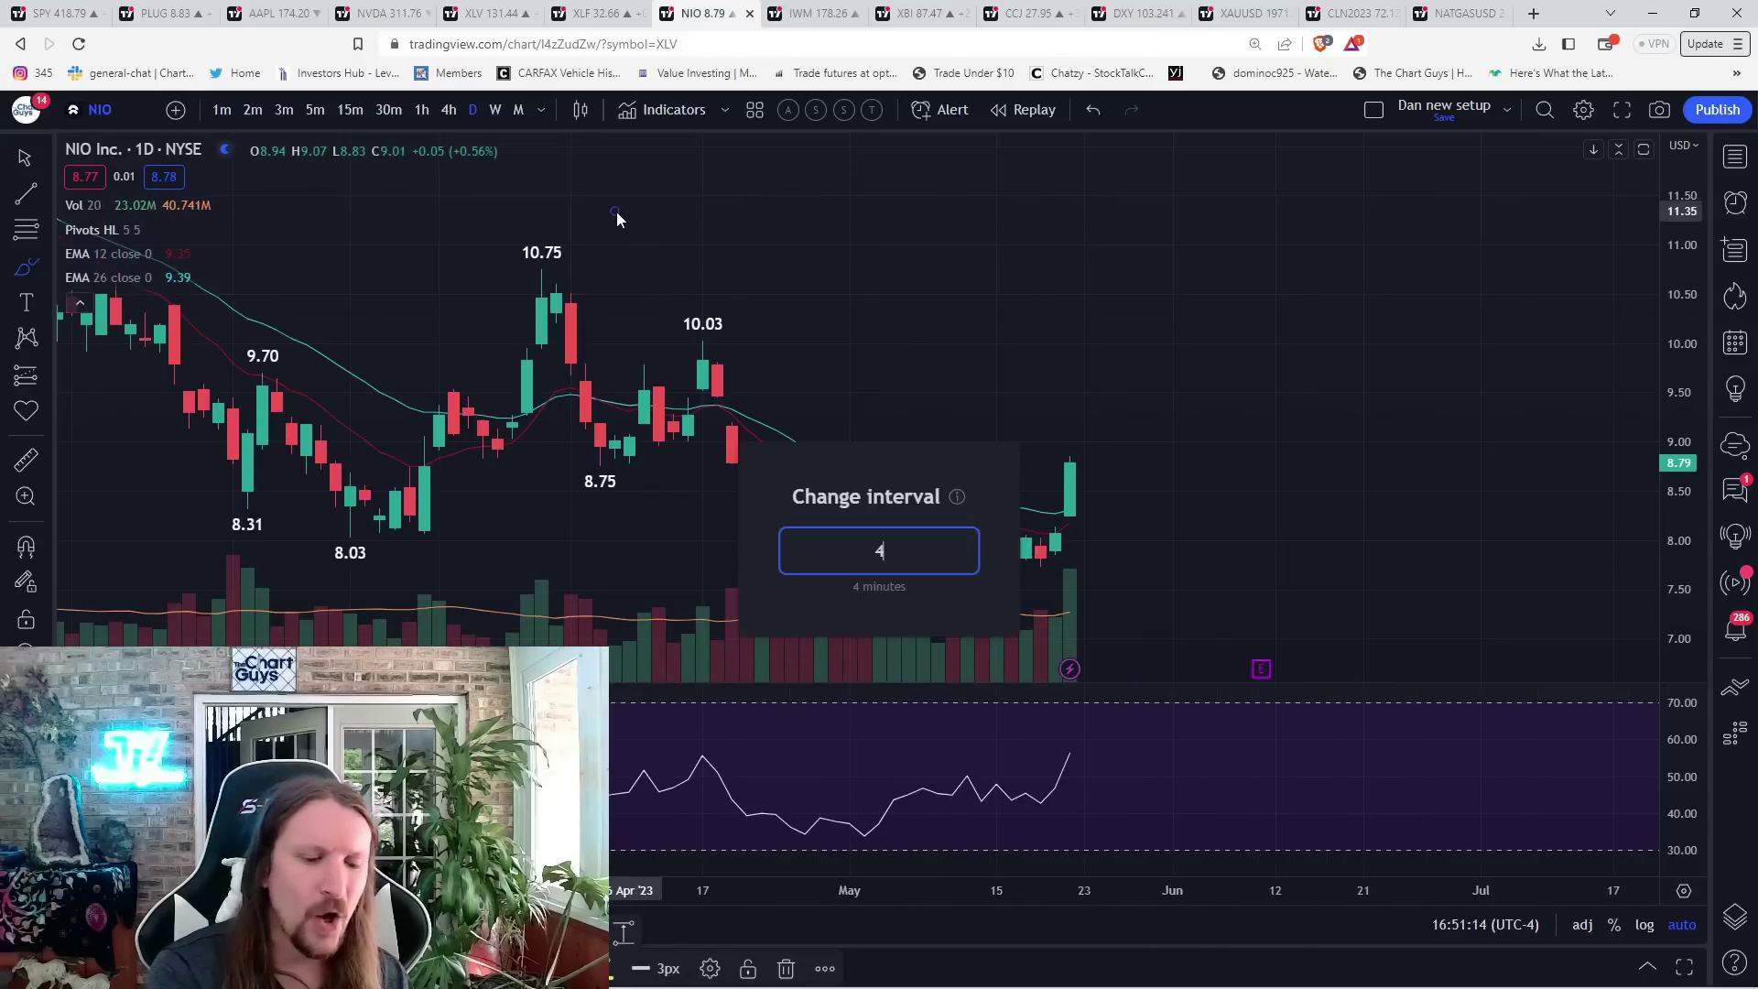
{"action": "key", "text": "Return"}
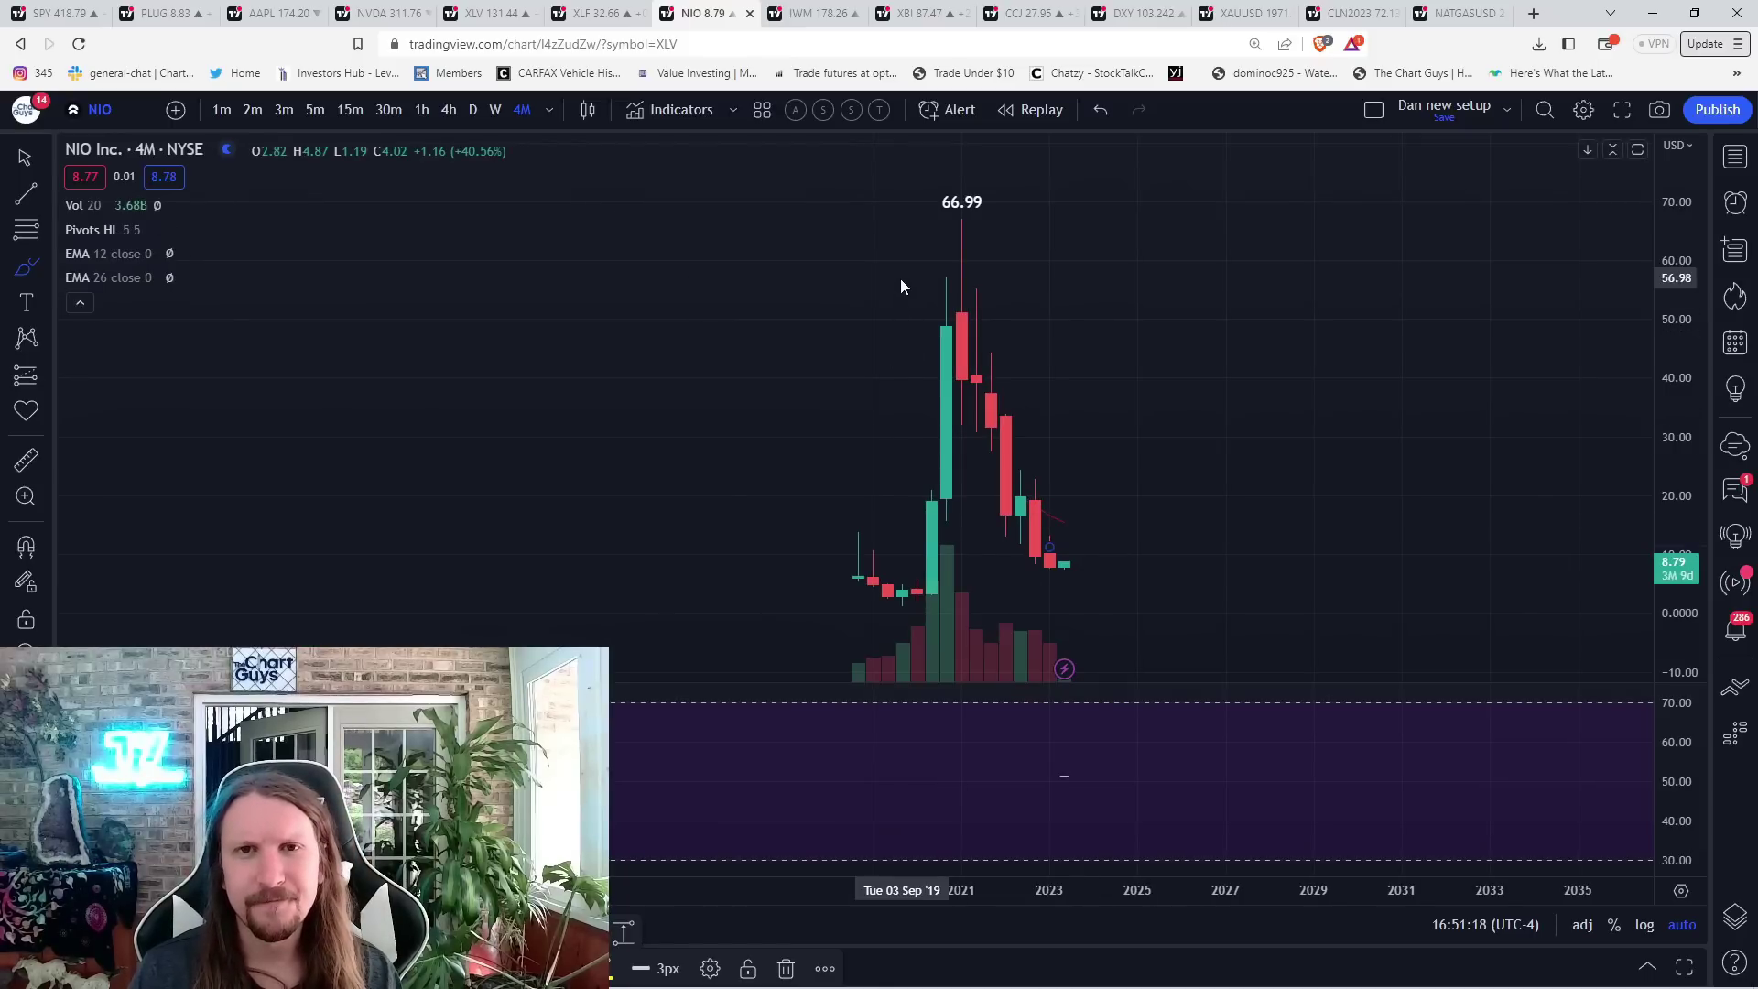
{"action": "type", "text": "TSLA"}
- Load TSLA on the monthly interval and brush a yellow wave over recent candles
{"action": "key", "text": "Return"}
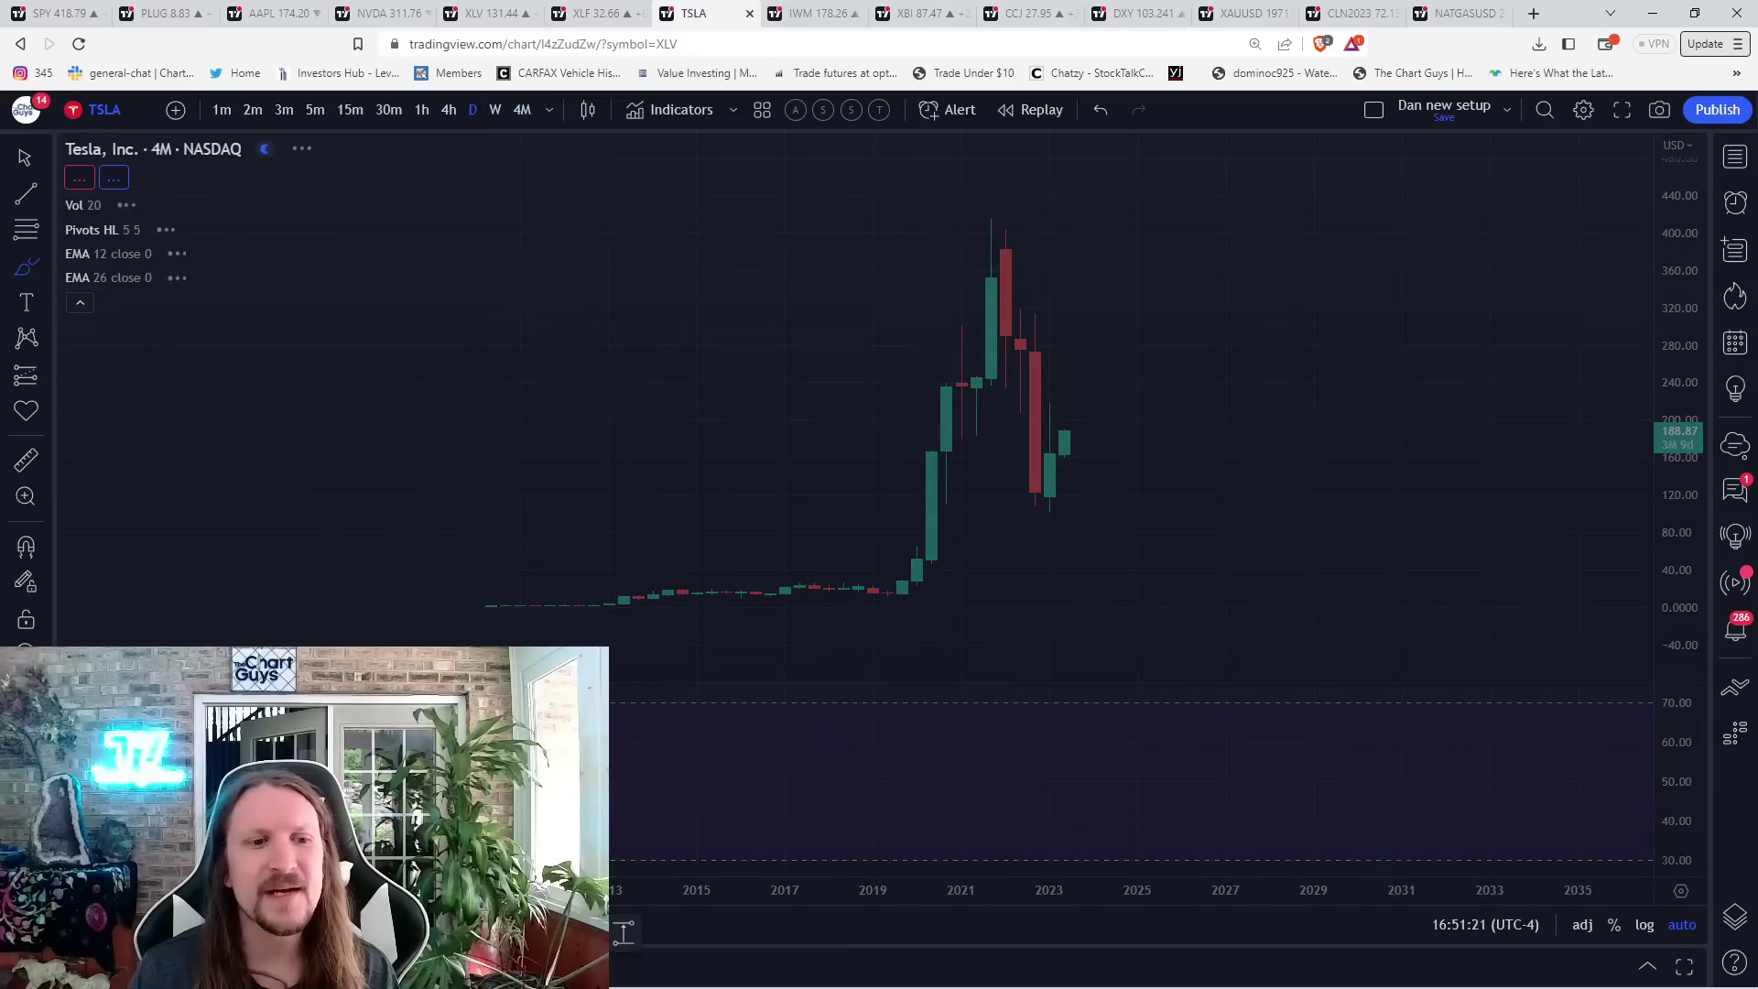
{"action": "left_click", "coordinate": [470, 110]}
{"action": "scroll", "coordinate": [523, 537], "scroll_direction": "up", "scroll_amount": 4}
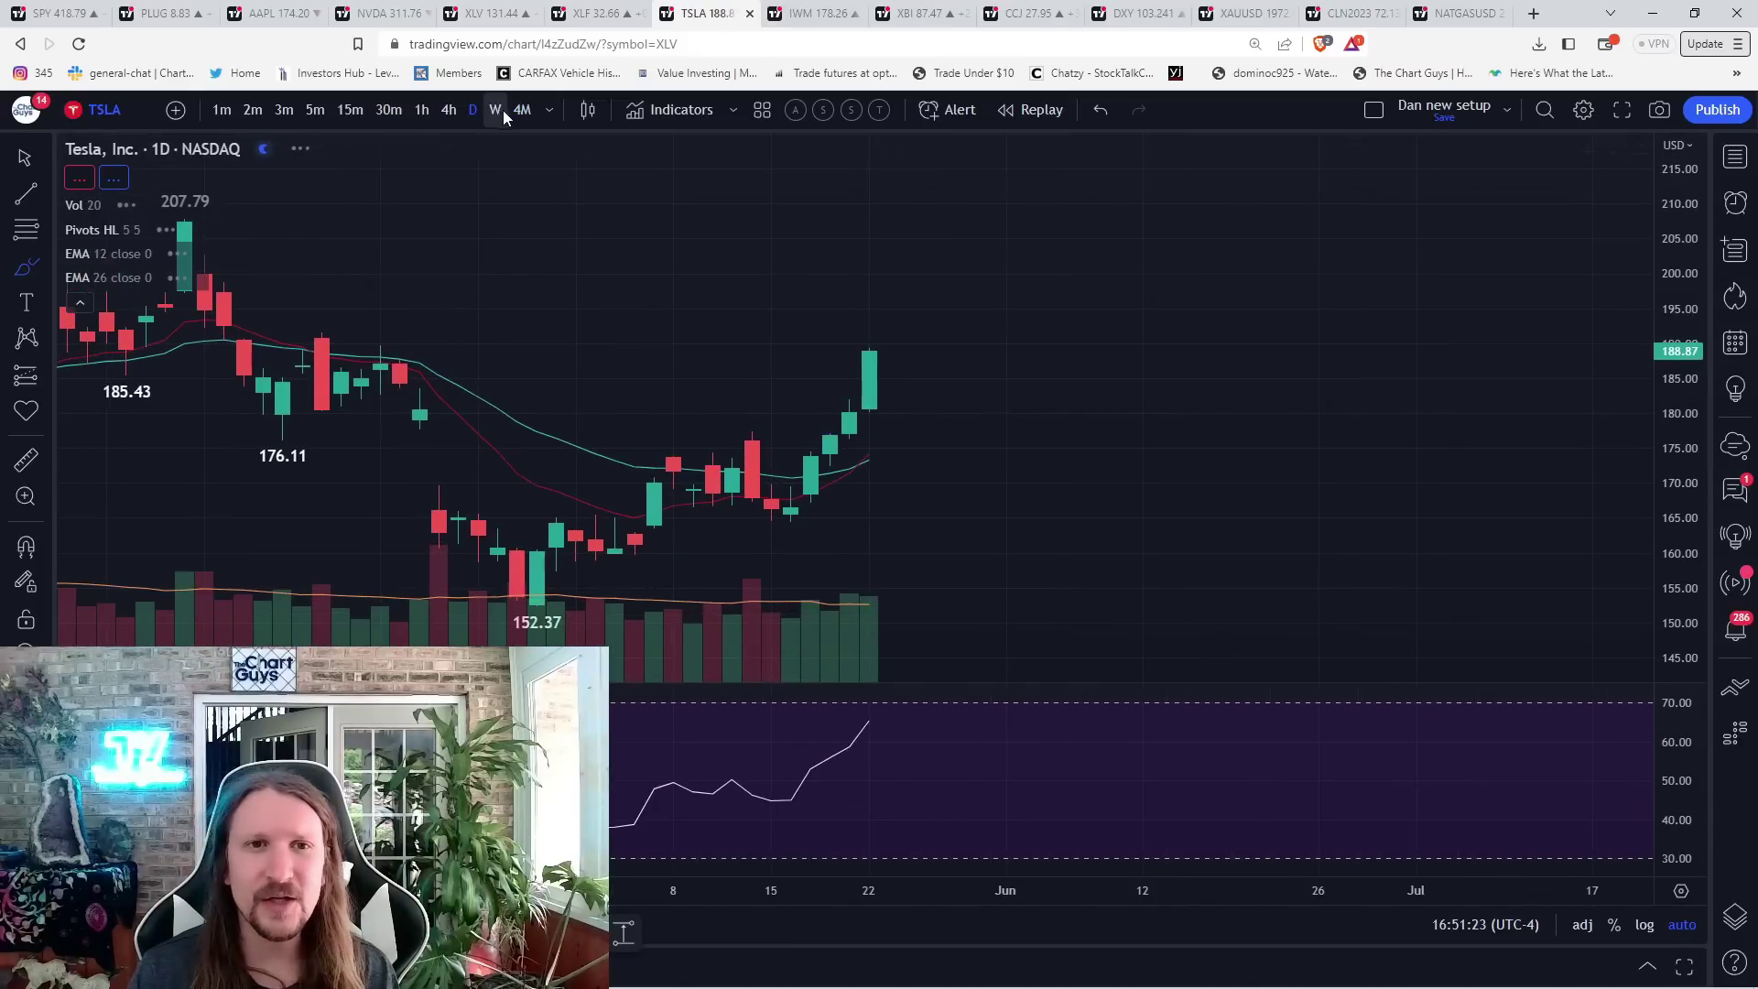
{"action": "type", "text": "1M"}
{"action": "key", "text": "Return"}
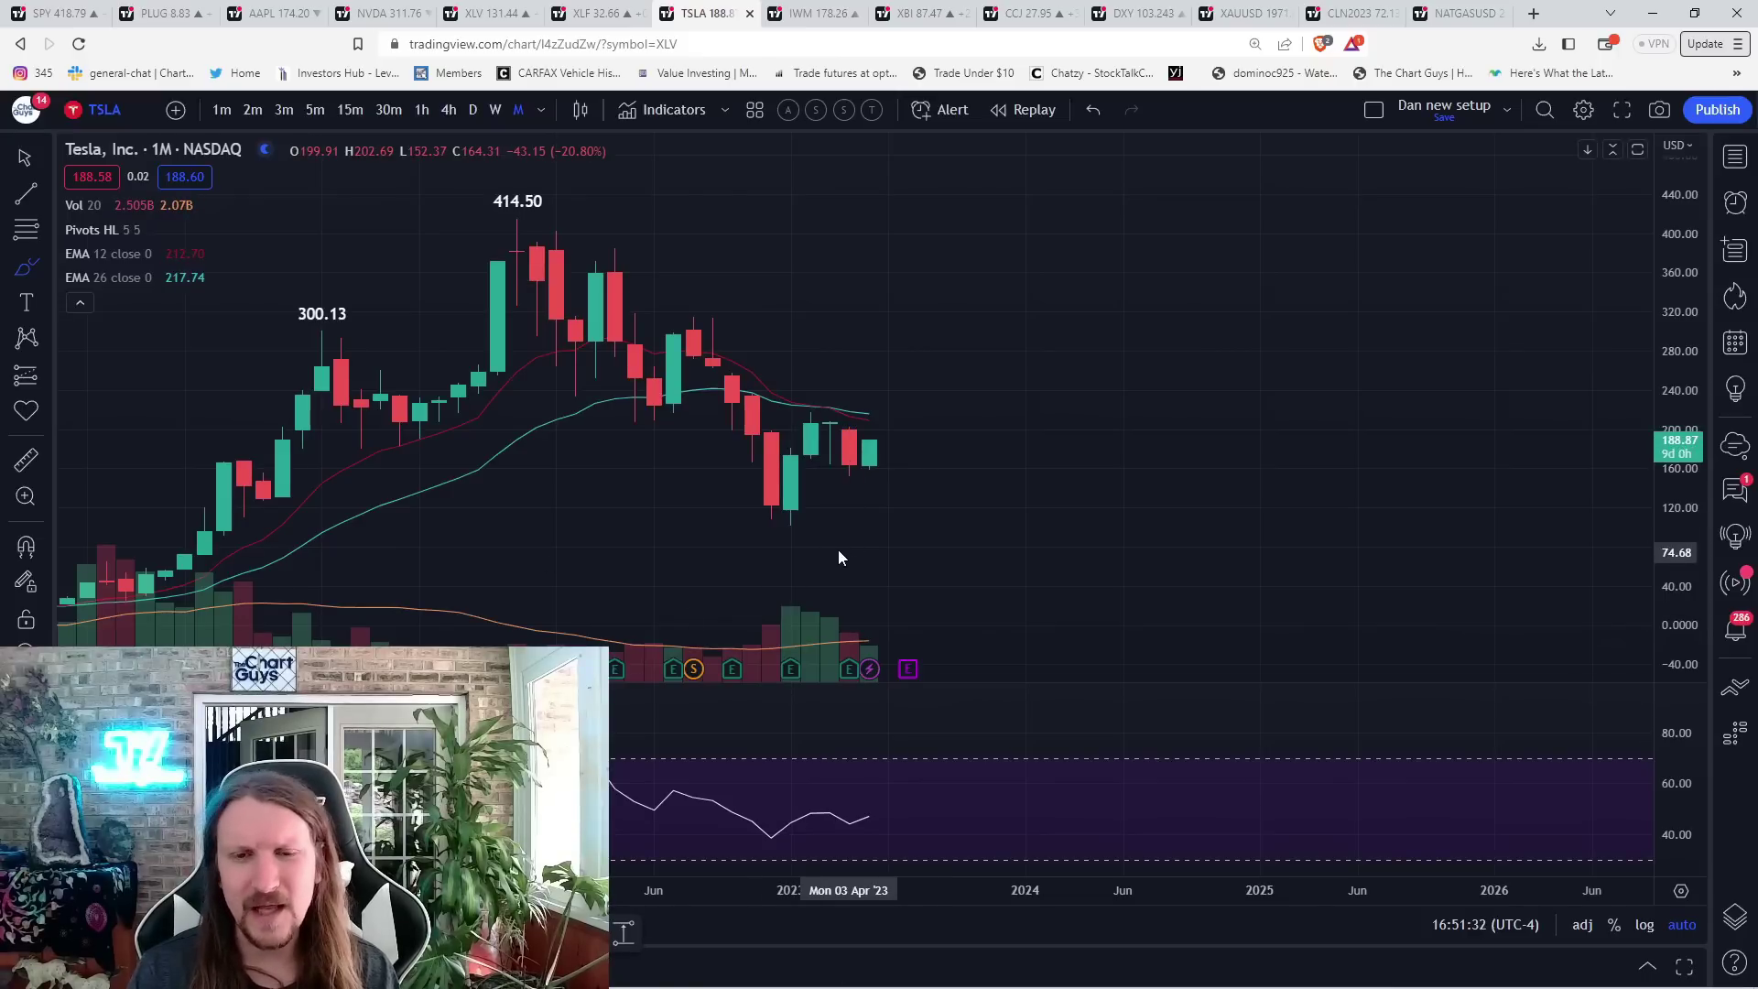
{"action": "left_click", "coordinate": [43, 276]}
{"action": "left_click", "coordinate": [138, 275]}
{"action": "mouse_move", "coordinate": [775, 520]}
{"action": "left_mouse_down"}
{"action": "mouse_move", "coordinate": [804, 409]}
{"action": "mouse_move", "coordinate": [889, 396]}
{"action": "left_mouse_up"}
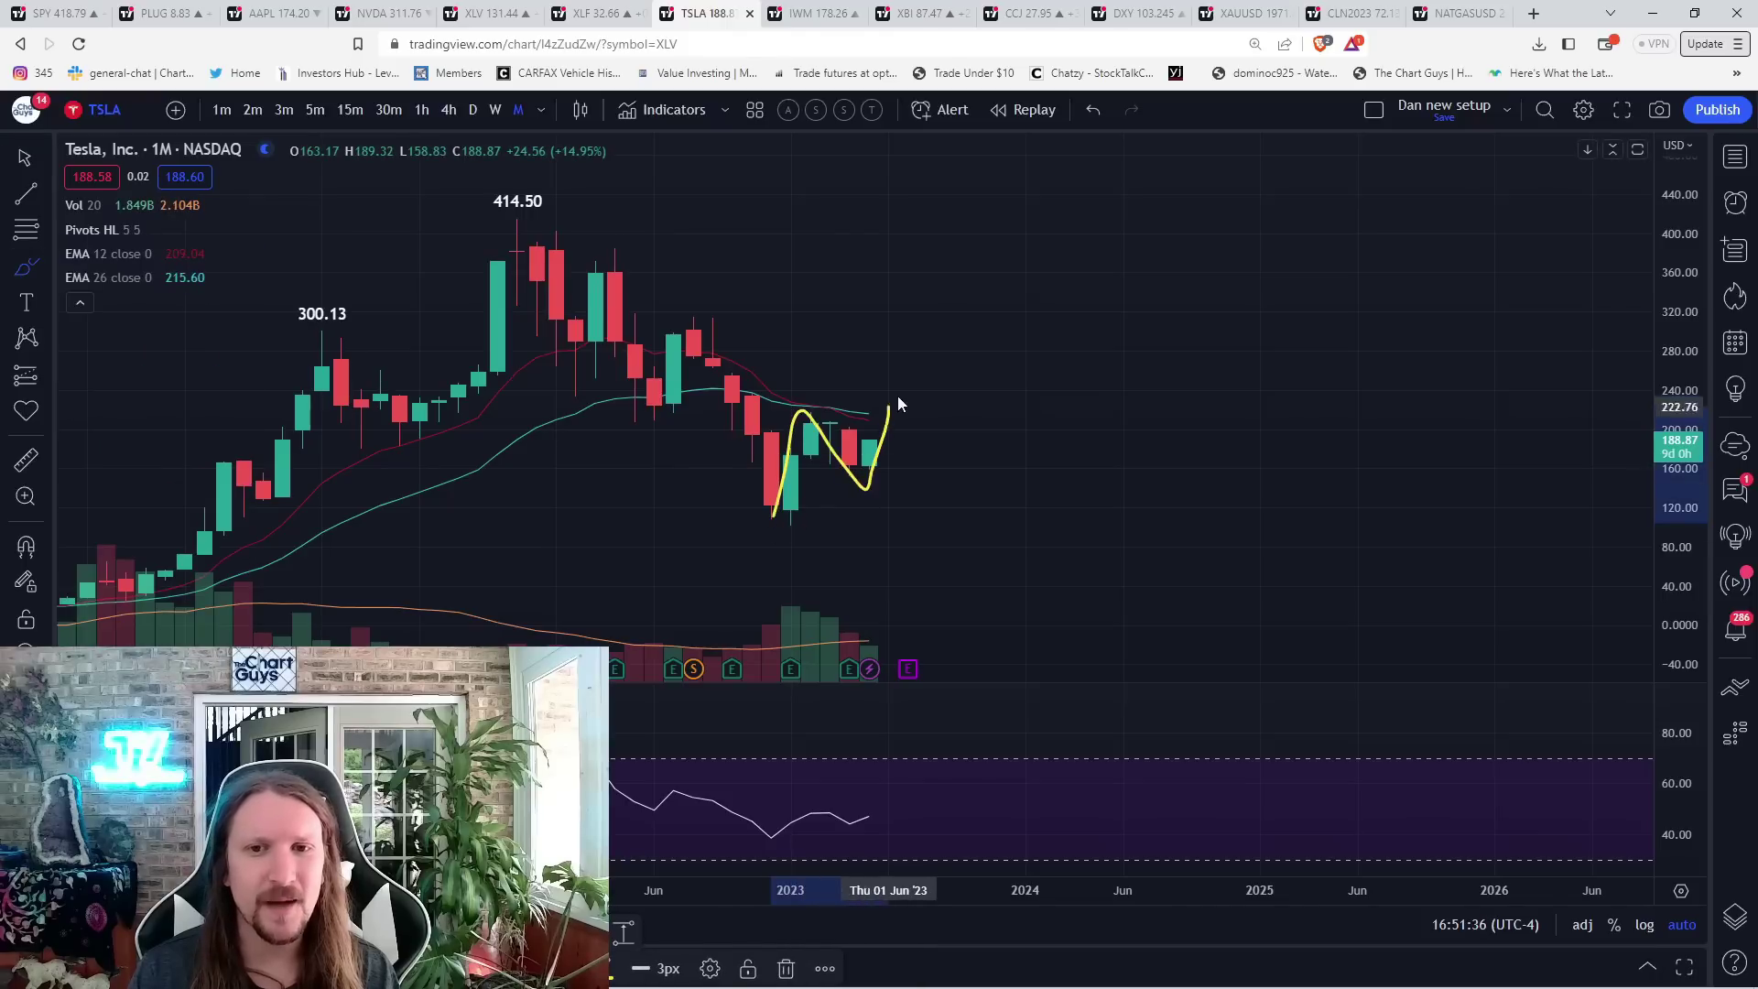
{"action": "type", "text": "4"}
- On four-month candles, replace the wave with a yellow curve through the rally peak and projected bounce
{"action": "key", "text": "Return"}
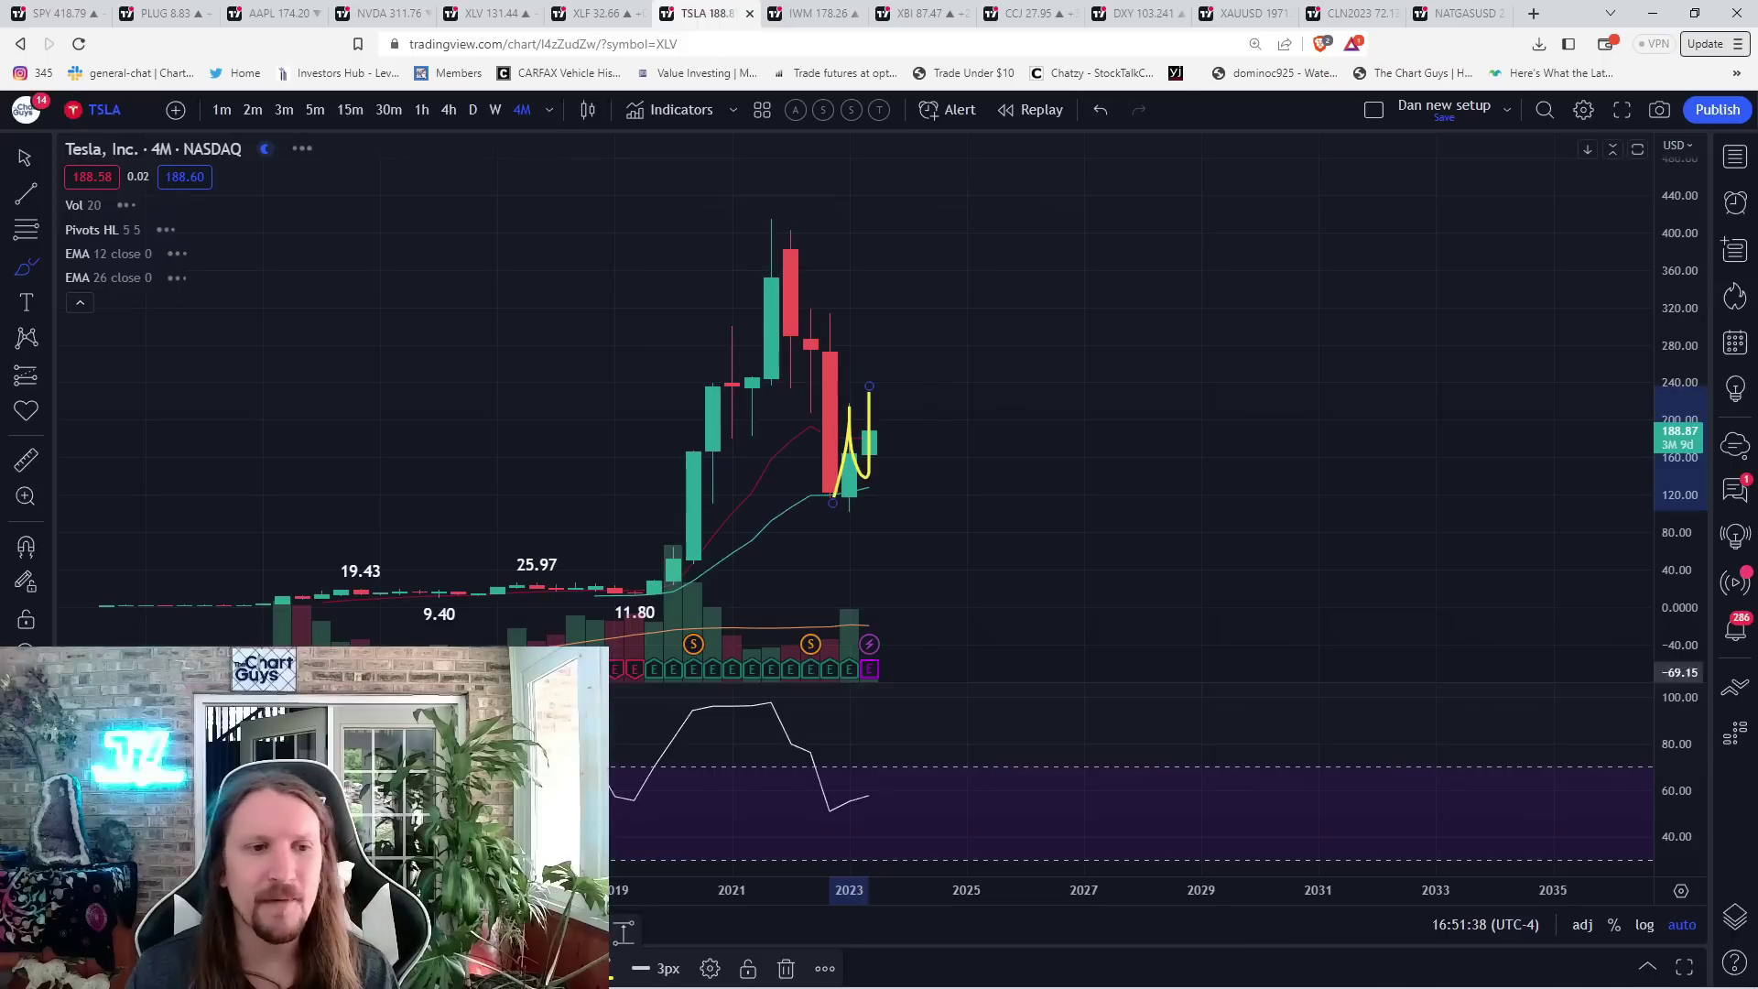
{"action": "key", "text": "Delete"}
{"action": "mouse_move", "coordinate": [671, 582]}
{"action": "left_mouse_down"}
{"action": "mouse_move", "coordinate": [782, 215]}
{"action": "mouse_move", "coordinate": [847, 488]}
{"action": "mouse_move", "coordinate": [912, 340]}
{"action": "mouse_move", "coordinate": [1006, 413]}
{"action": "left_mouse_up"}
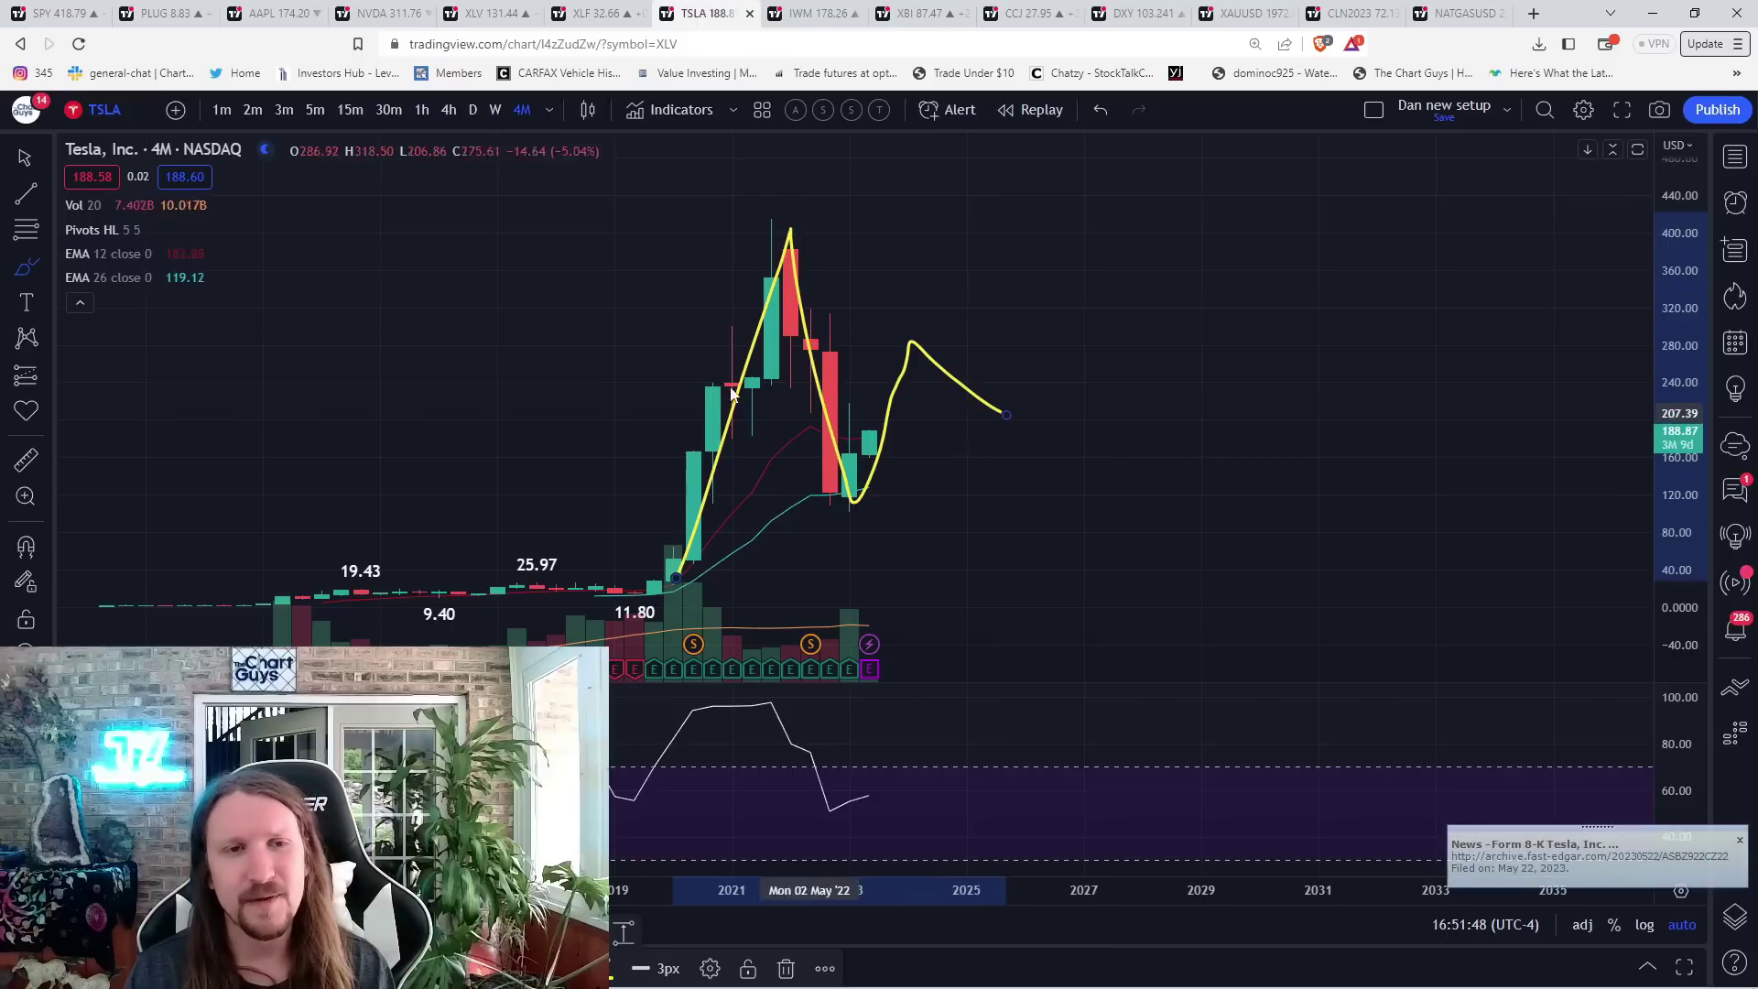
{"action": "type", "text": "1M"}
- Back on daily Tesla candles, mark two short yellow levels at recent and earlier highs
{"action": "key", "text": "Return"}
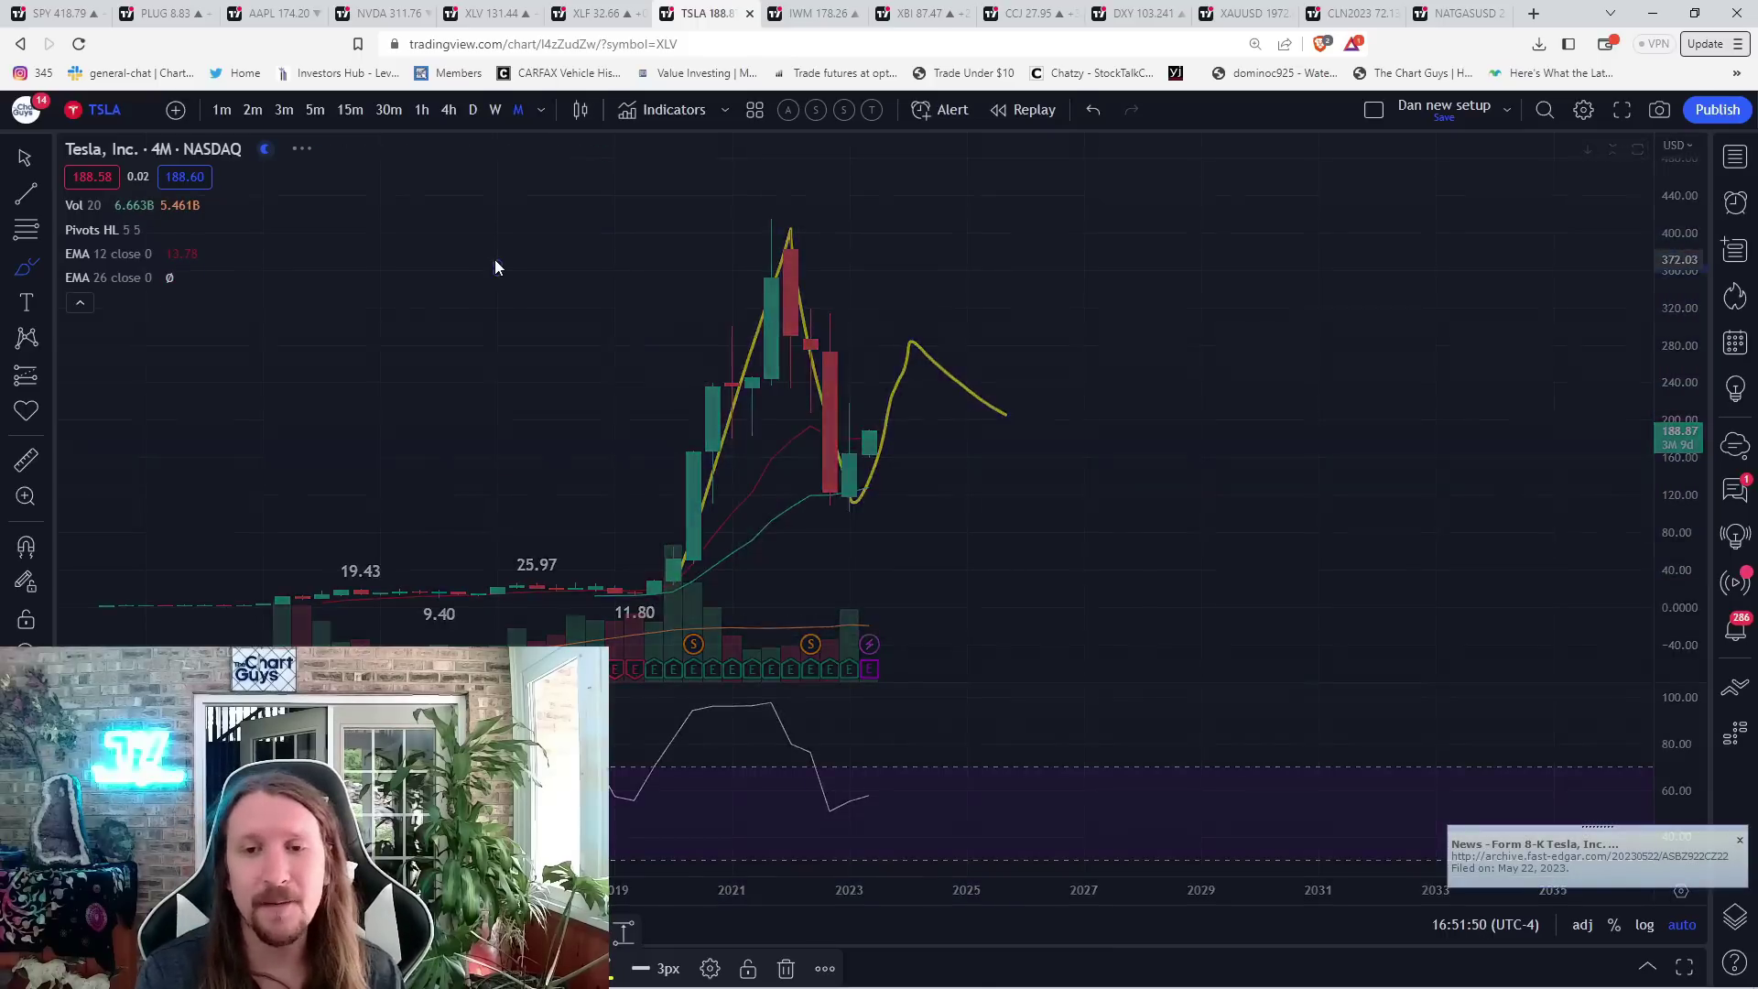
{"action": "left_click", "coordinate": [472, 111]}
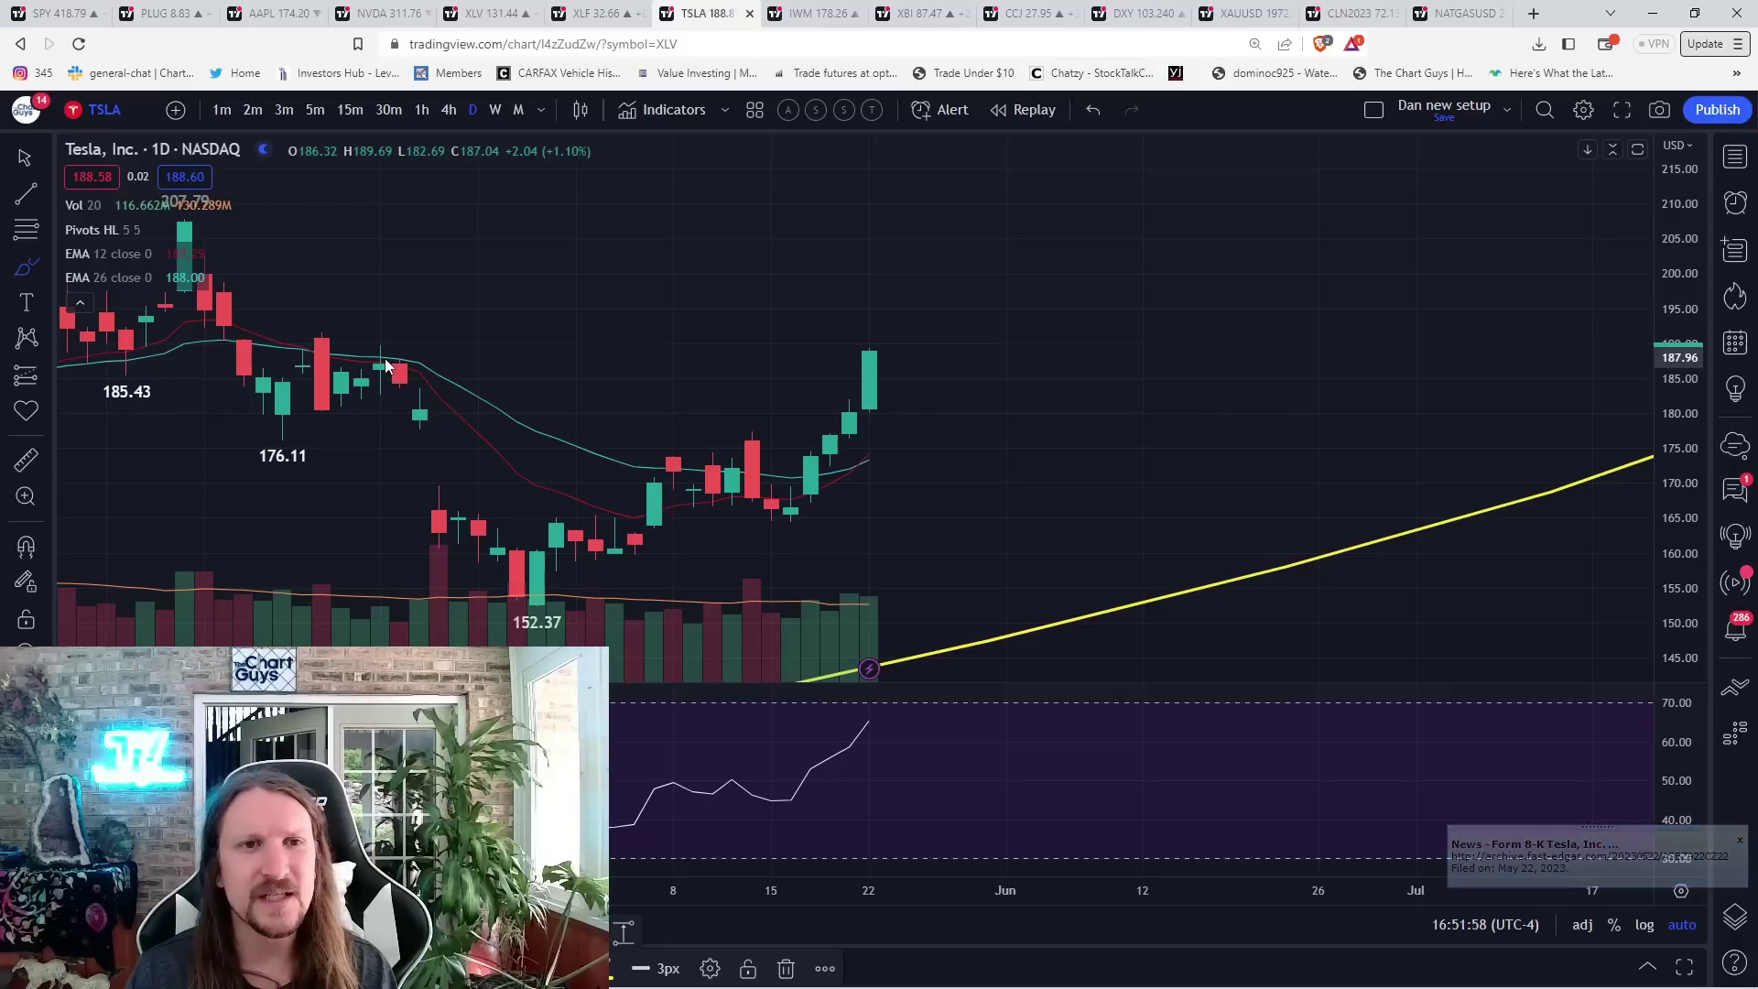
{"action": "left_click_drag", "start_coordinate": [371, 340], "coordinate": [437, 340]}
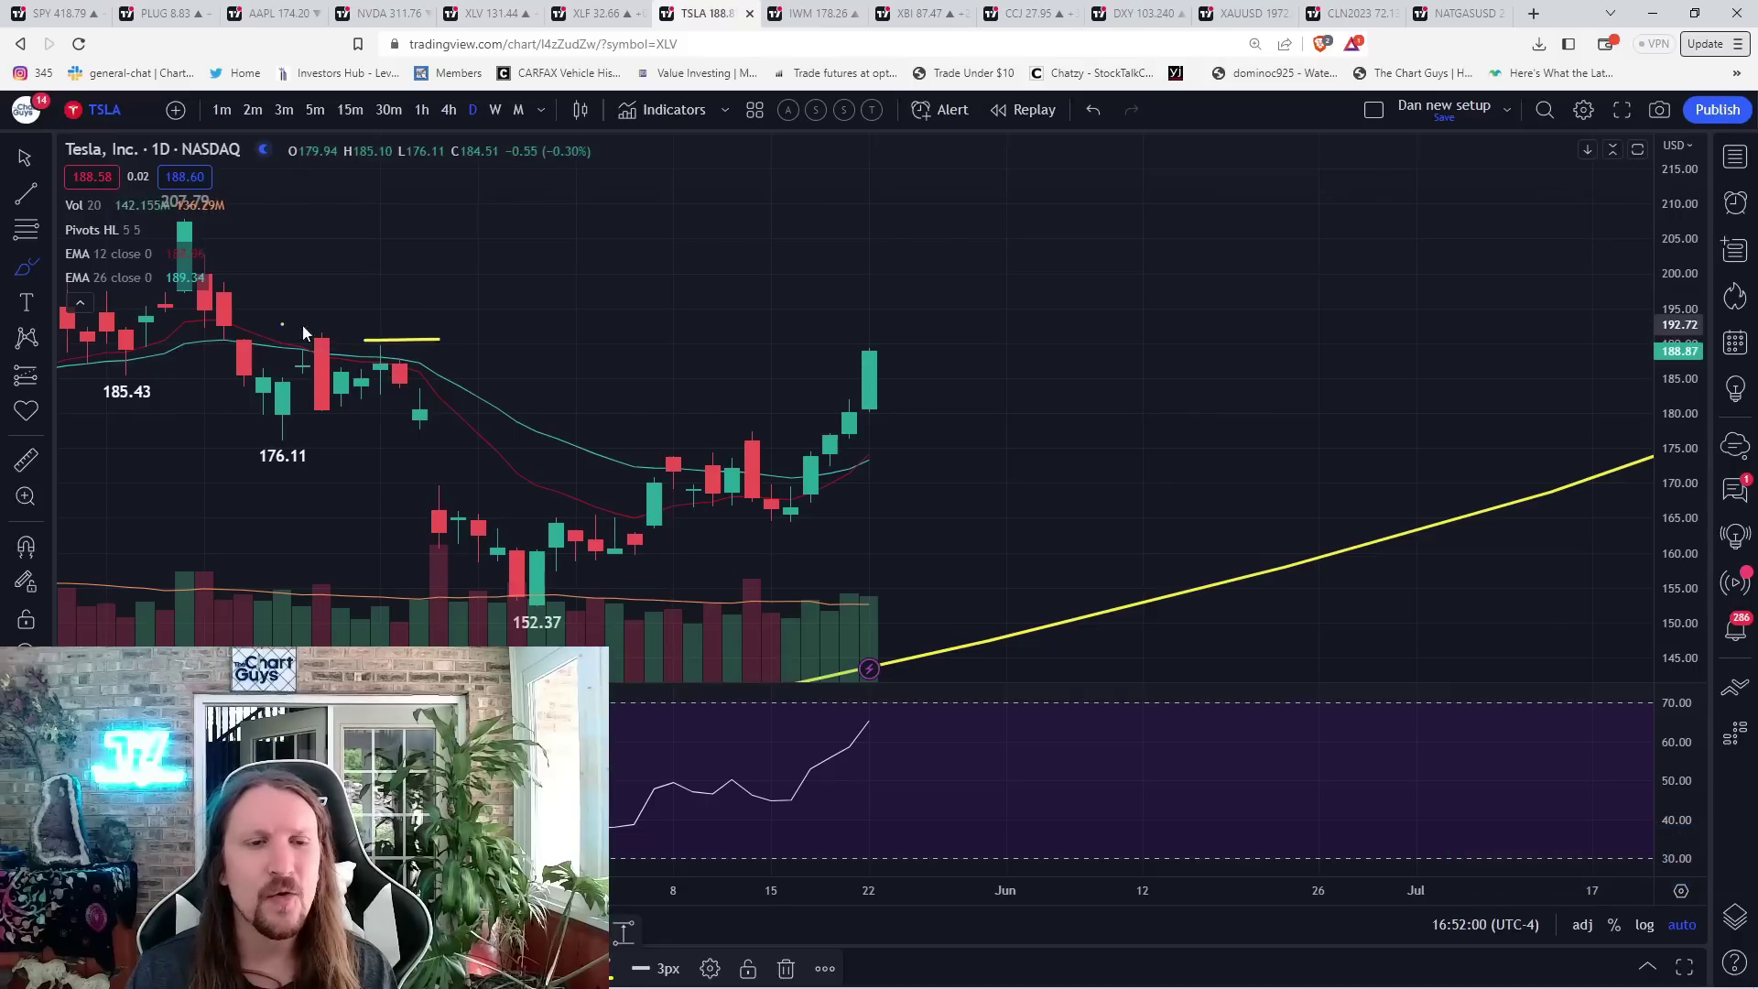
{"action": "left_click_drag", "start_coordinate": [294, 326], "coordinate": [357, 326]}
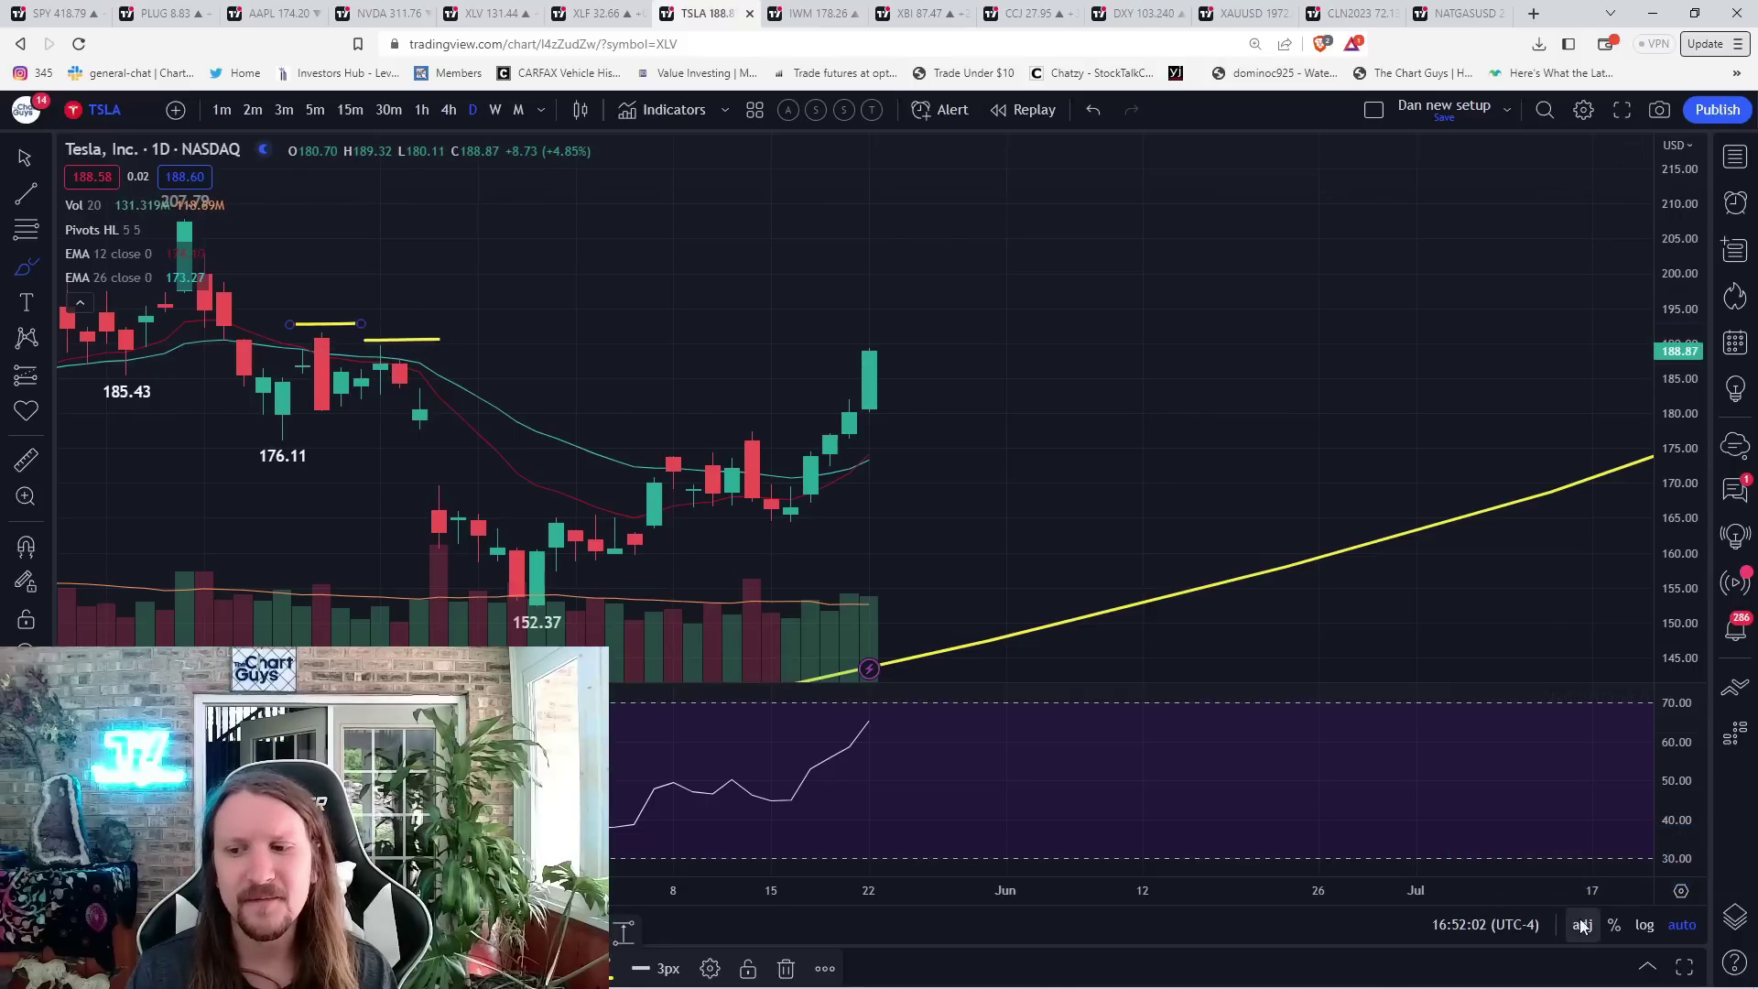
- Reset the chart view, glance at IWM, then move on to the XBI chart
{"action": "key", "text": "alt+r"}
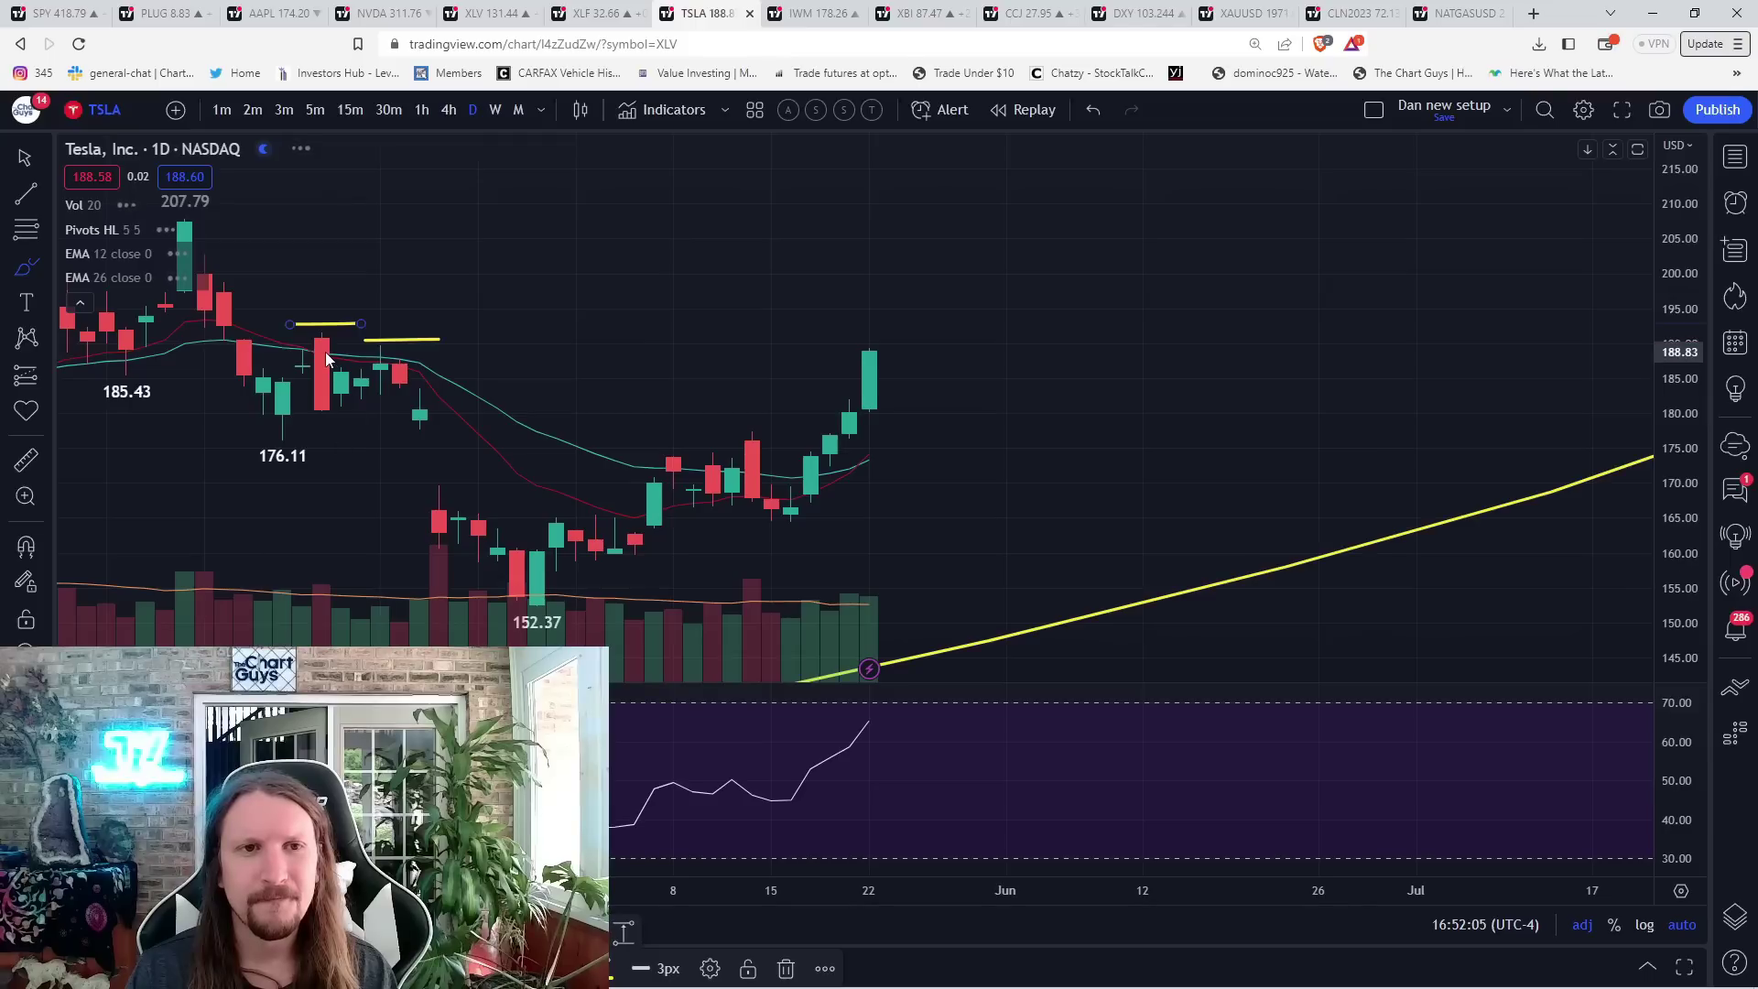
{"action": "scroll", "coordinate": [909, 444], "scroll_direction": "down", "scroll_amount": 2}
{"action": "scroll", "coordinate": [899, 431], "scroll_direction": "down", "scroll_amount": 2}
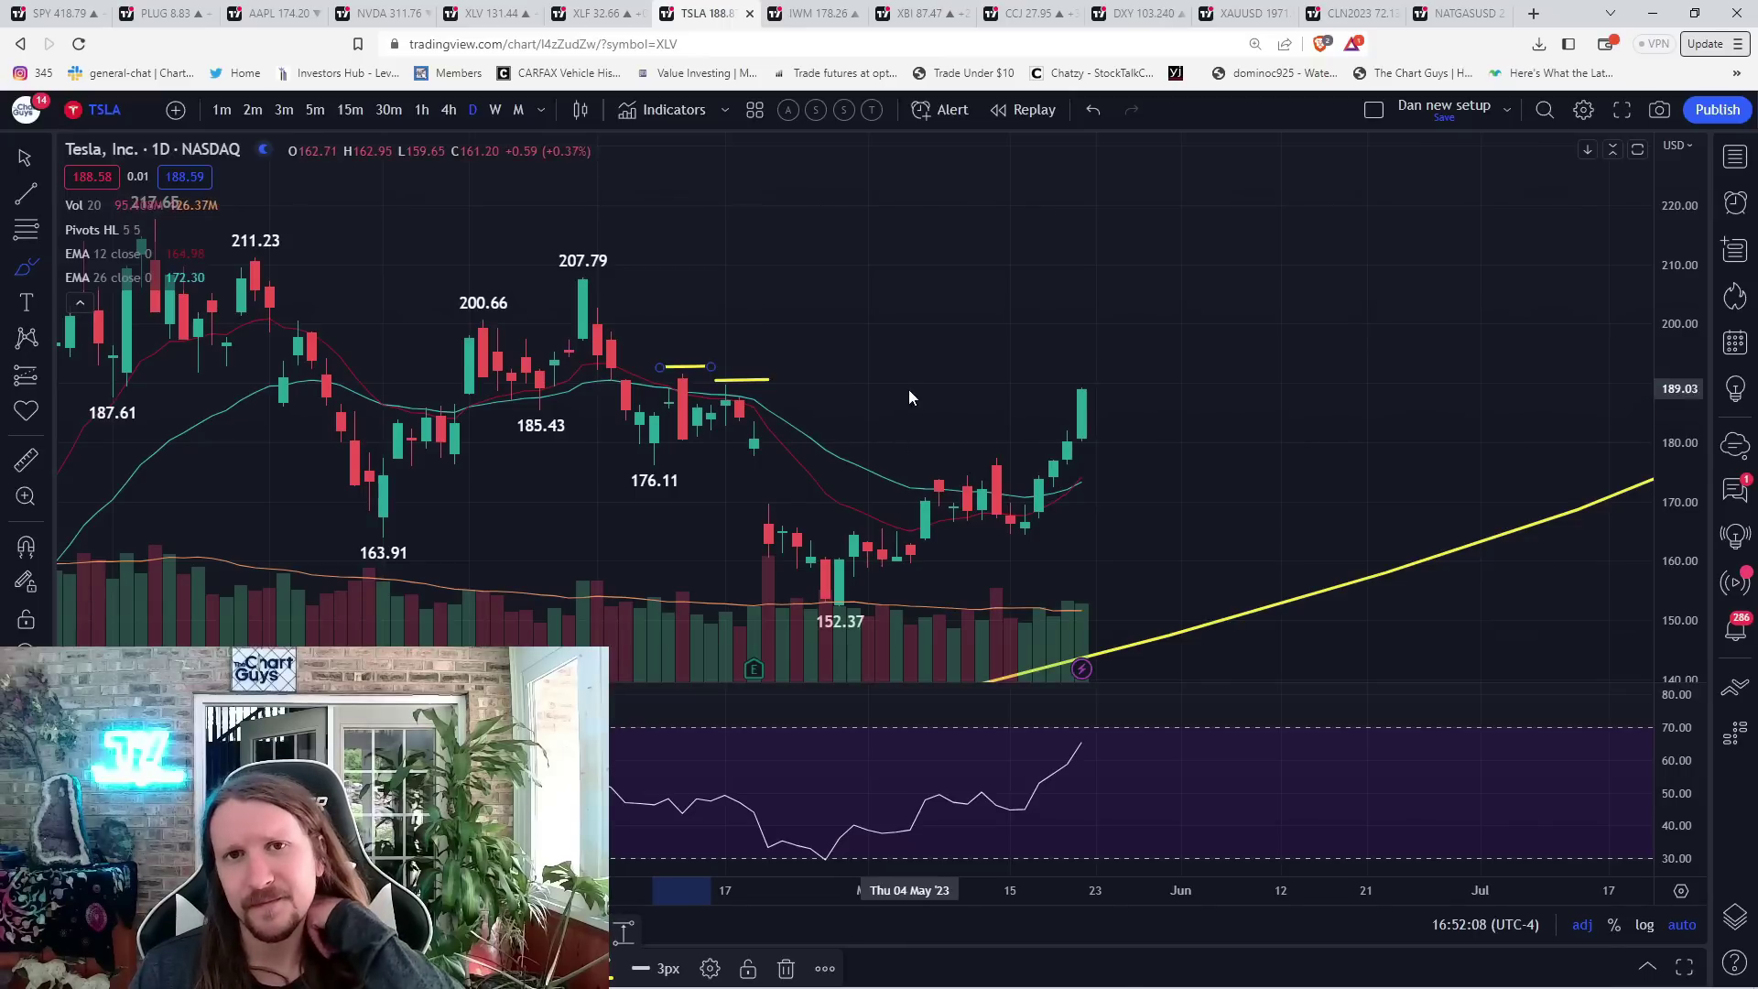
{"action": "left_click", "coordinate": [810, 12]}
{"action": "scroll", "coordinate": [916, 221], "scroll_direction": "down", "scroll_amount": 2}
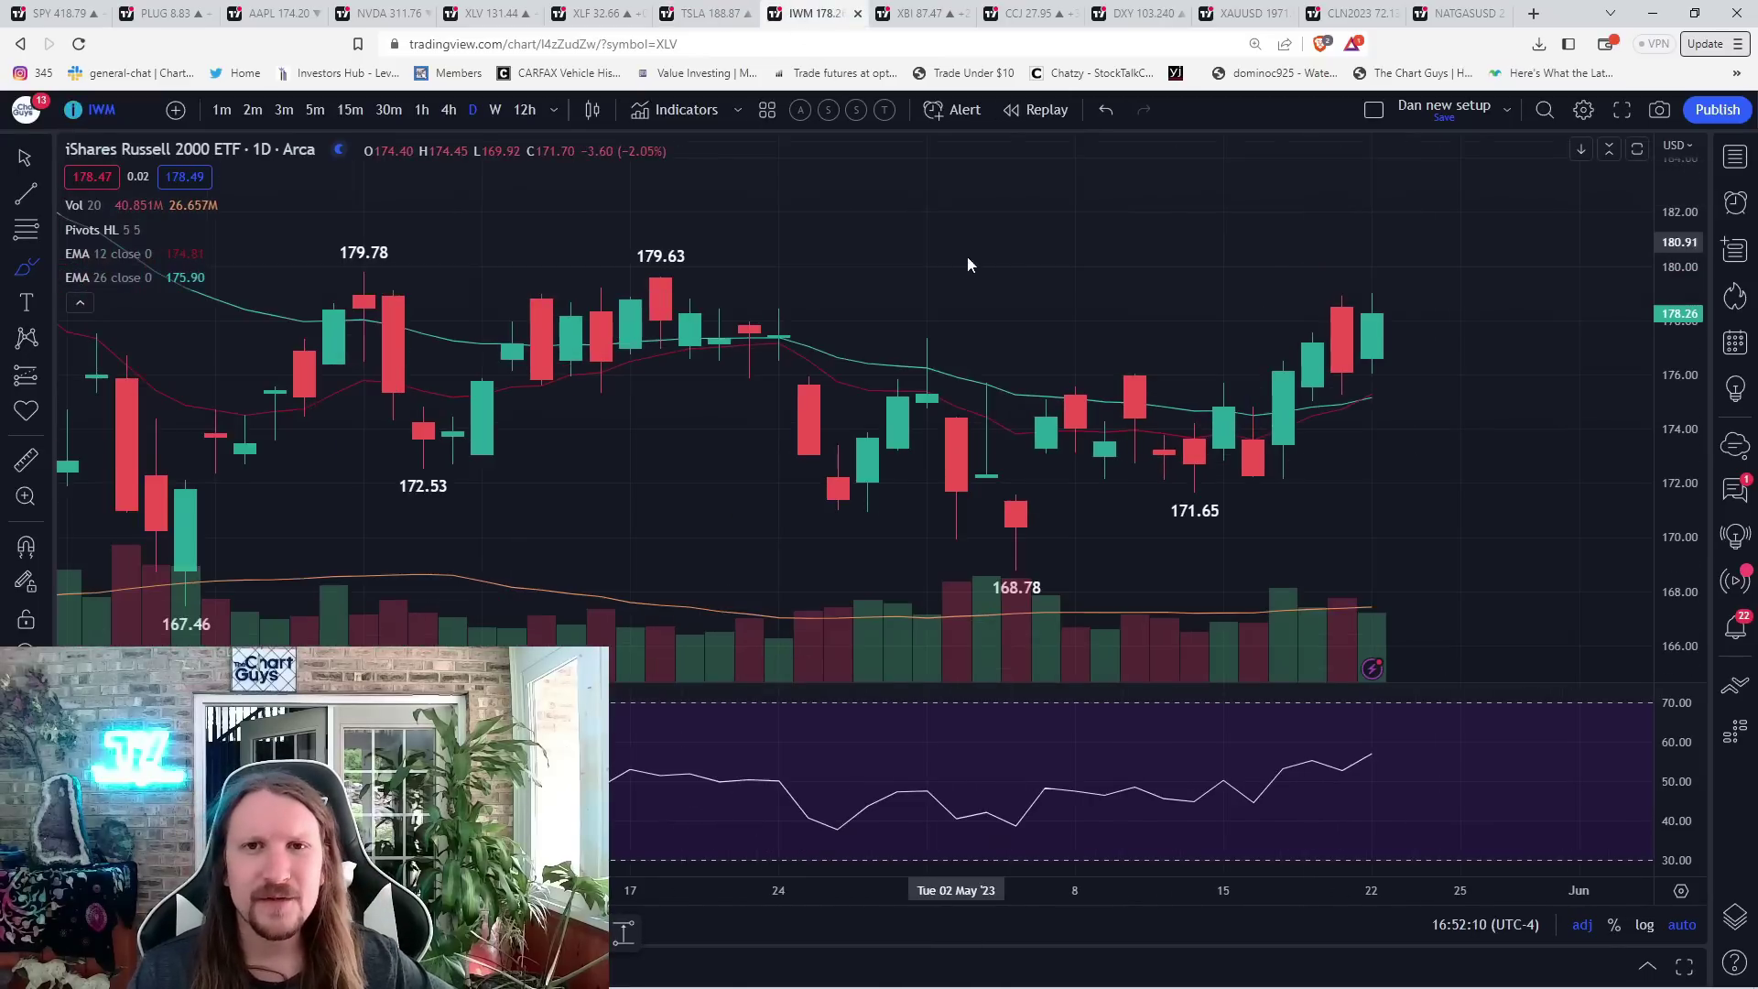
{"action": "scroll", "coordinate": [967, 257], "scroll_direction": "down", "scroll_amount": 2}
{"action": "key", "text": "ctrl+Tab"}
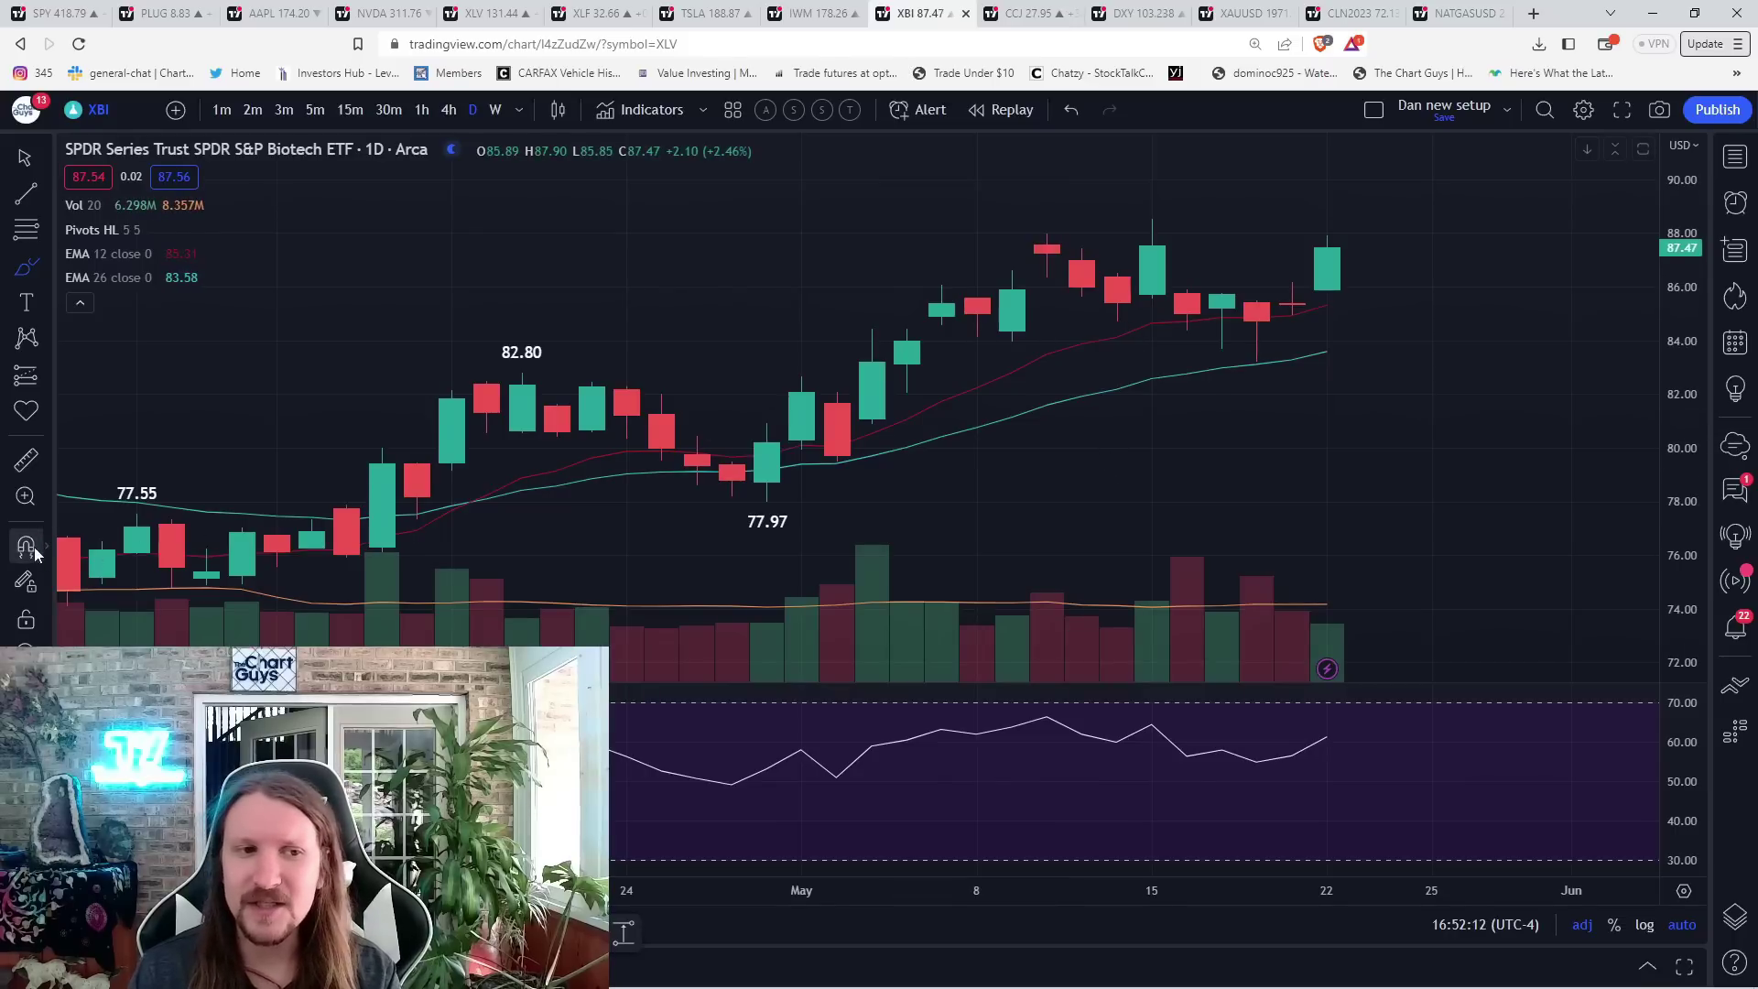
- Place a horizontal line at 88.53 across XBI's recent highs
{"action": "left_click", "coordinate": [1151, 217]}
{"action": "scroll", "coordinate": [1056, 284], "scroll_direction": "down", "scroll_amount": 3}
{"action": "scroll", "coordinate": [907, 464], "scroll_direction": "down", "scroll_amount": 2}
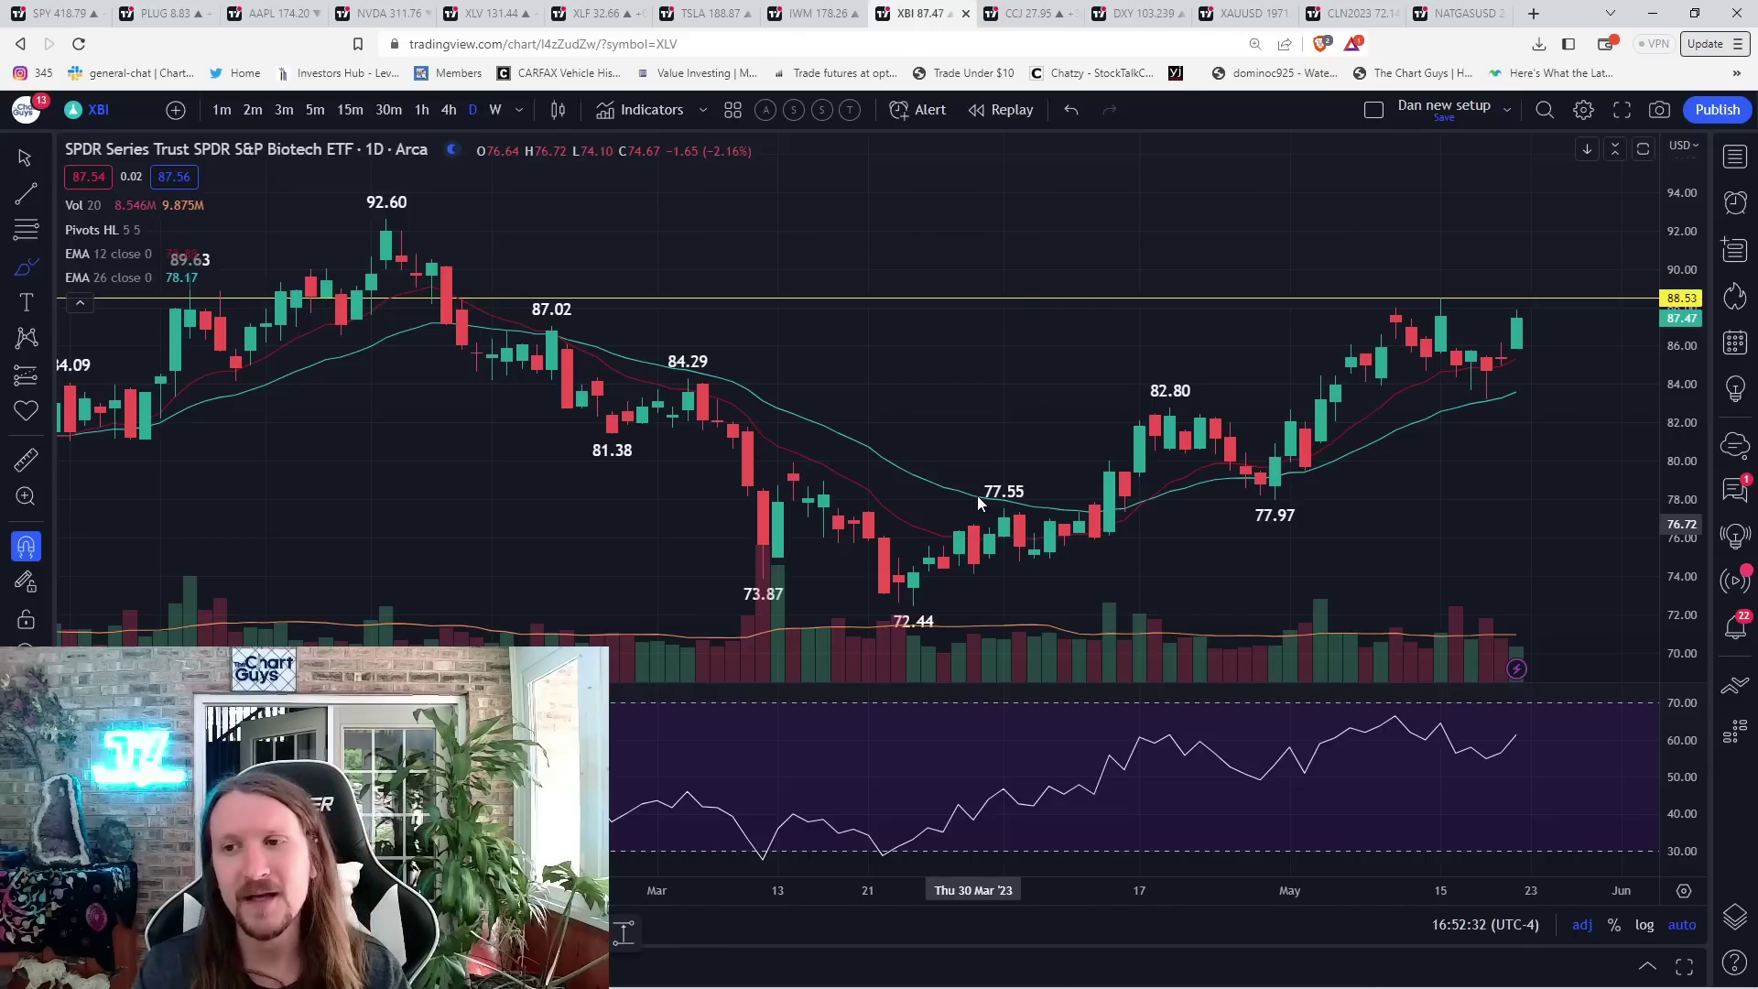
{"action": "scroll", "coordinate": [1654, 470], "scroll_direction": "up", "scroll_amount": 3}
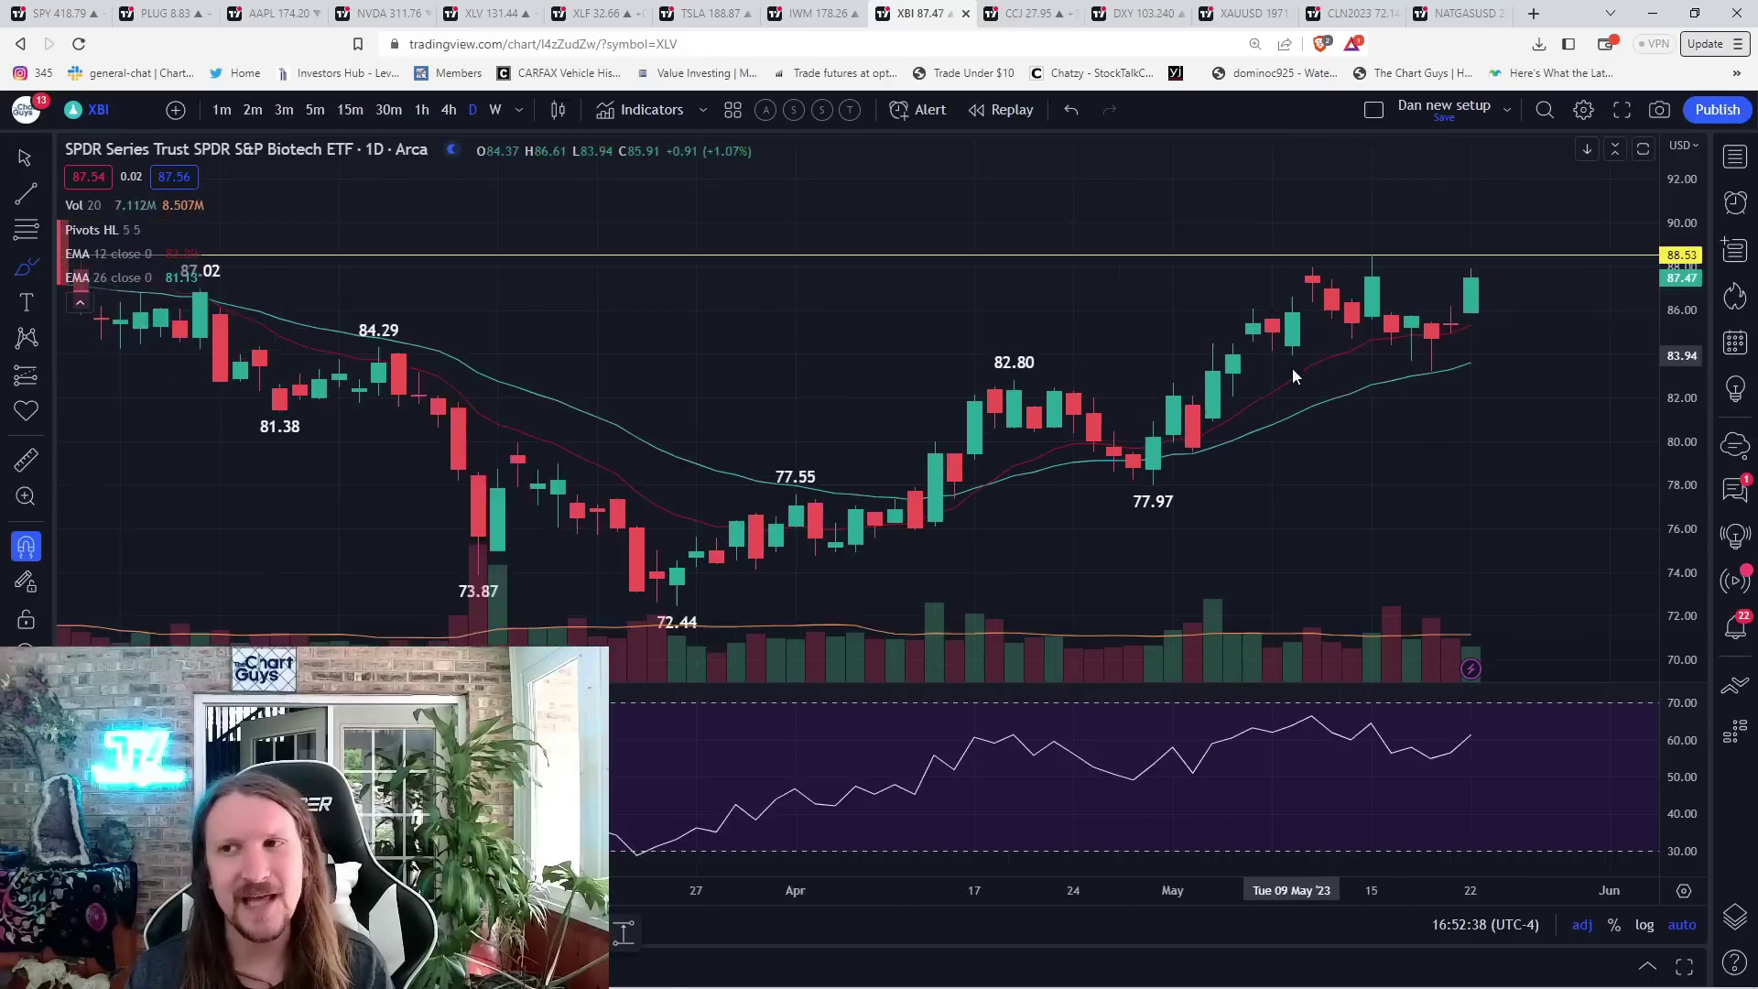
{"action": "scroll", "coordinate": [1292, 368], "scroll_direction": "down", "scroll_amount": 3}
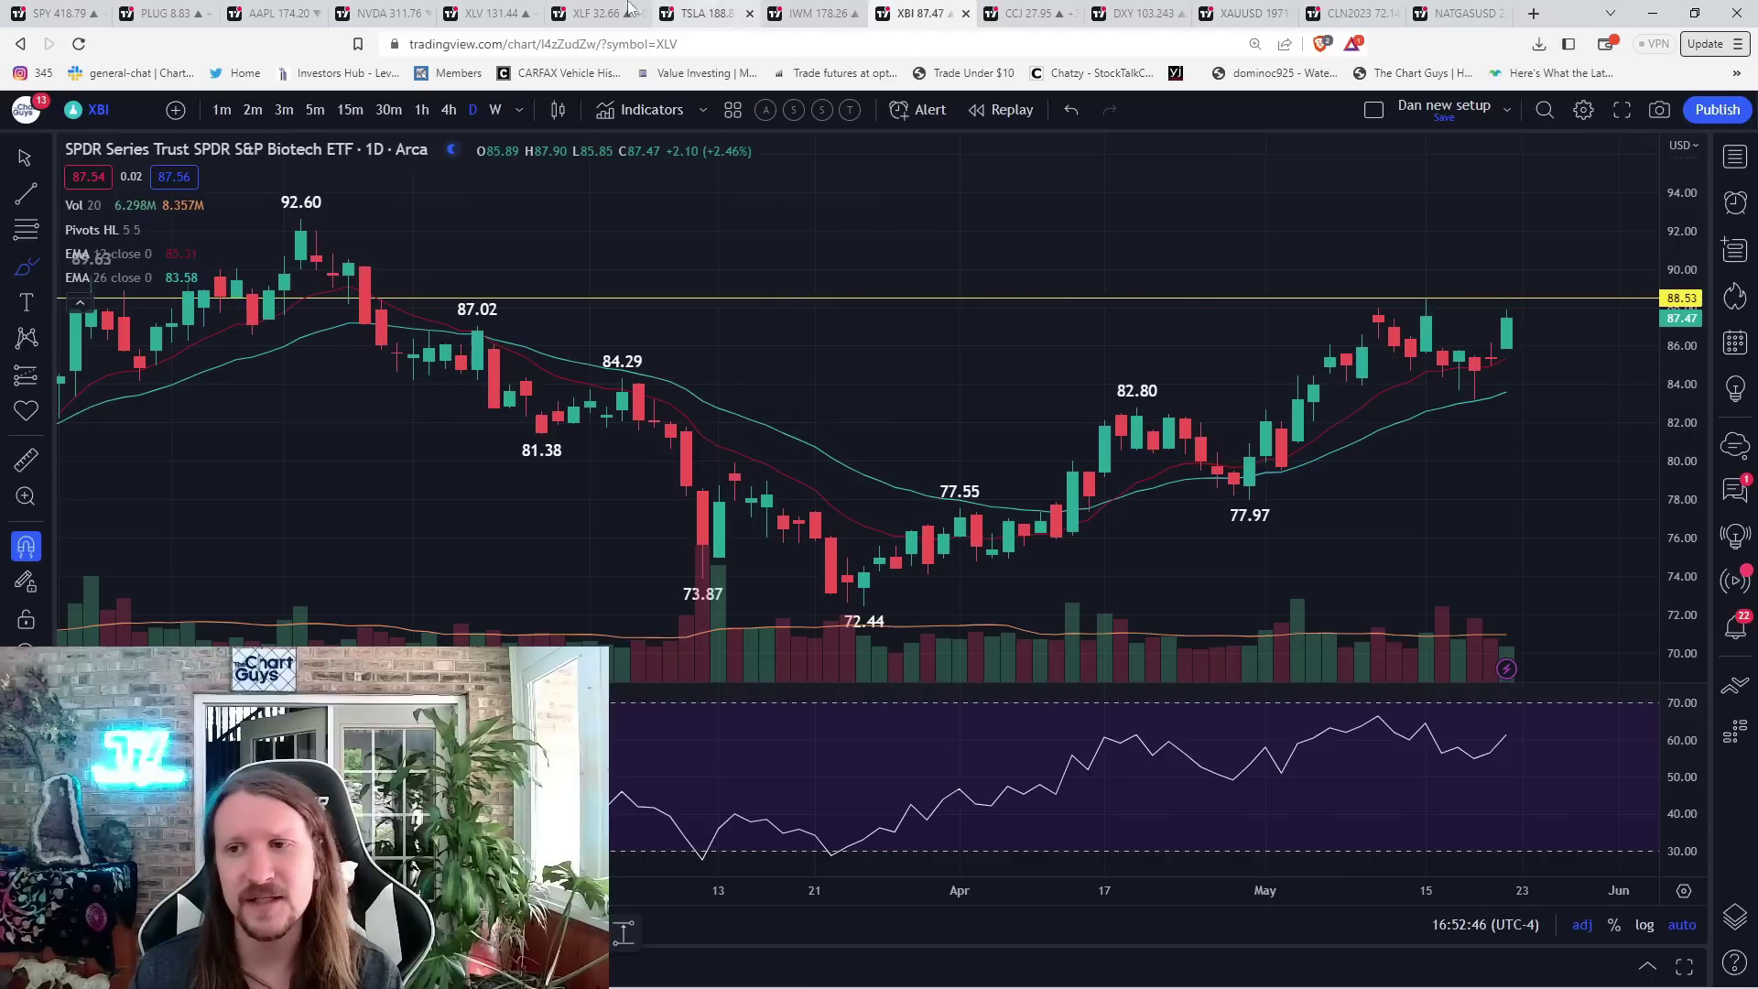
- Open the Cameco tab and drag its comment note toward the lower left
{"action": "left_click", "coordinate": [1028, 14]}
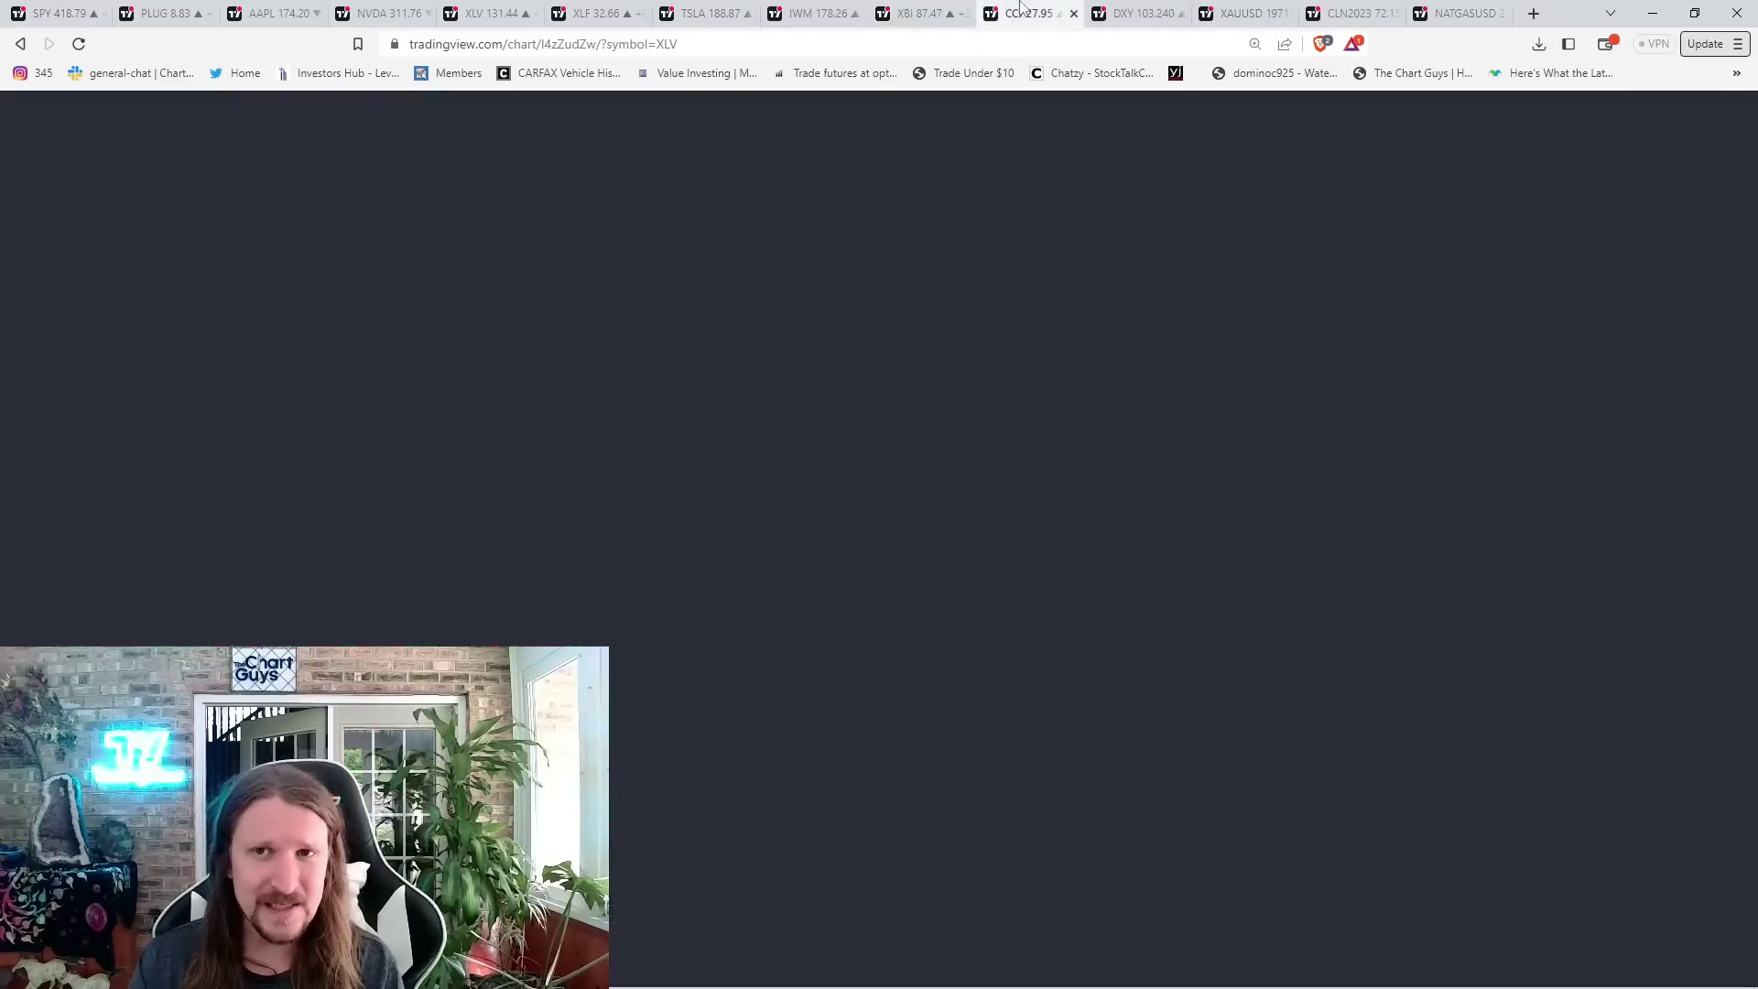
{"action": "left_click", "coordinate": [1005, 533]}
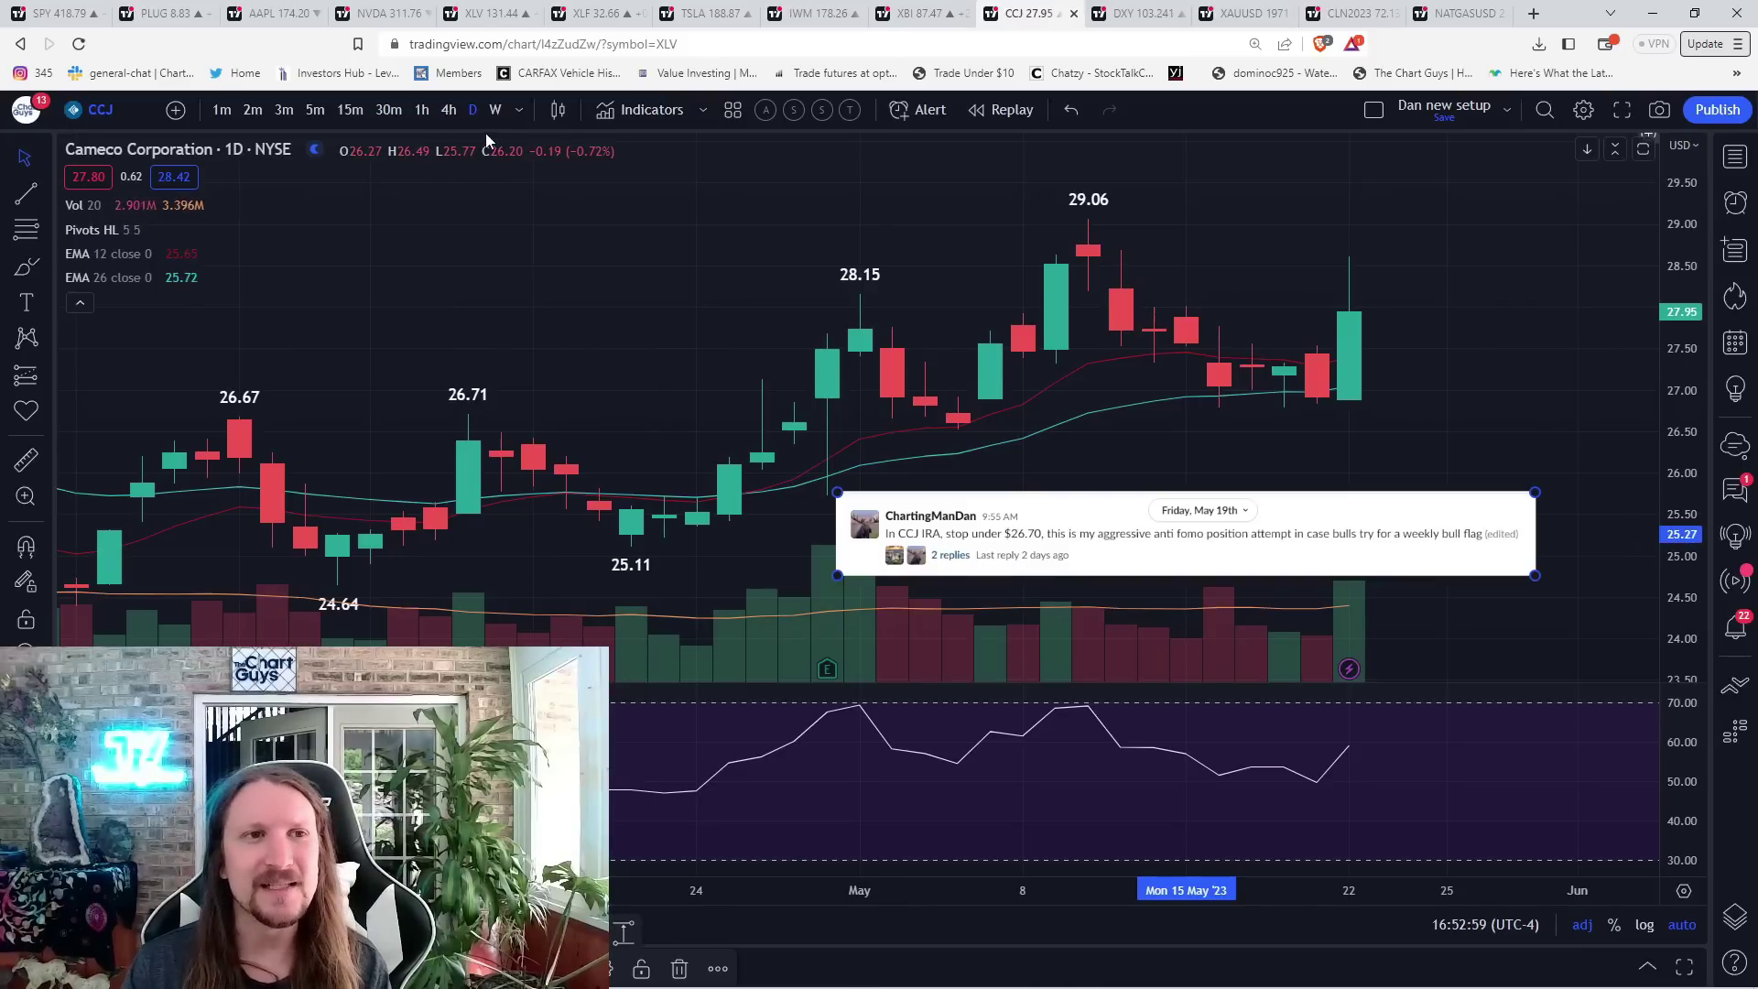
{"action": "left_click", "coordinate": [530, 235]}
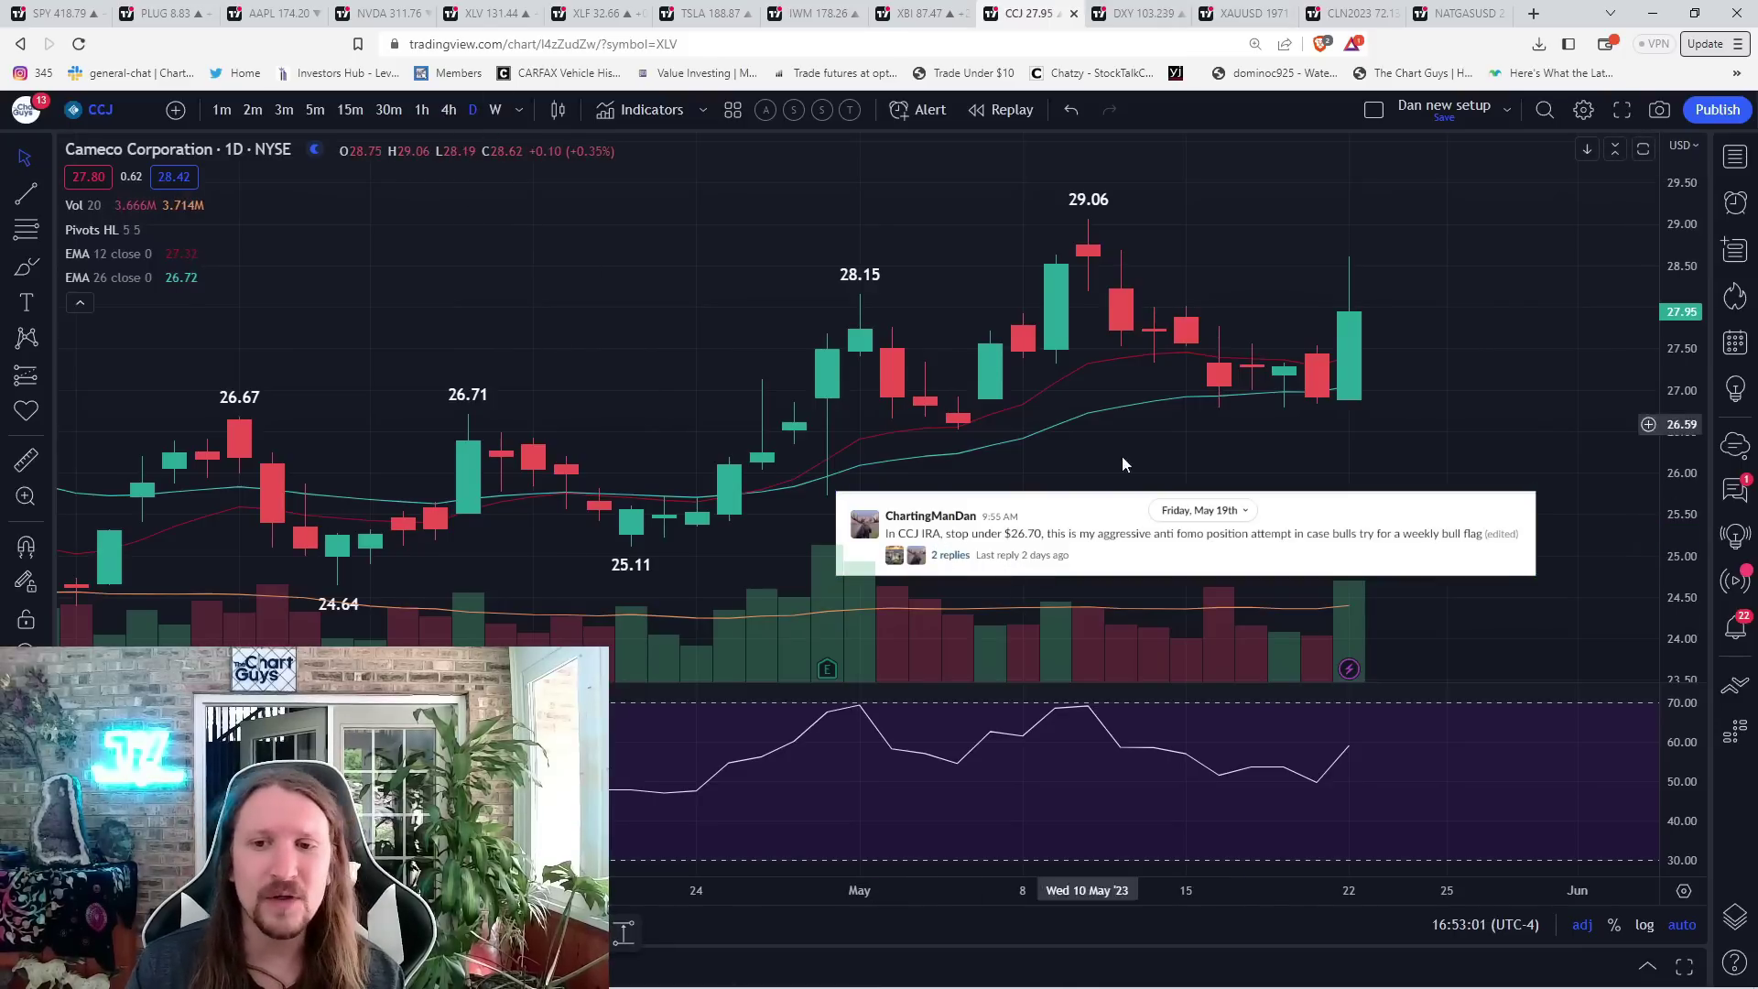
{"action": "left_click_drag", "start_coordinate": [861, 522], "coordinate": [587, 601]}
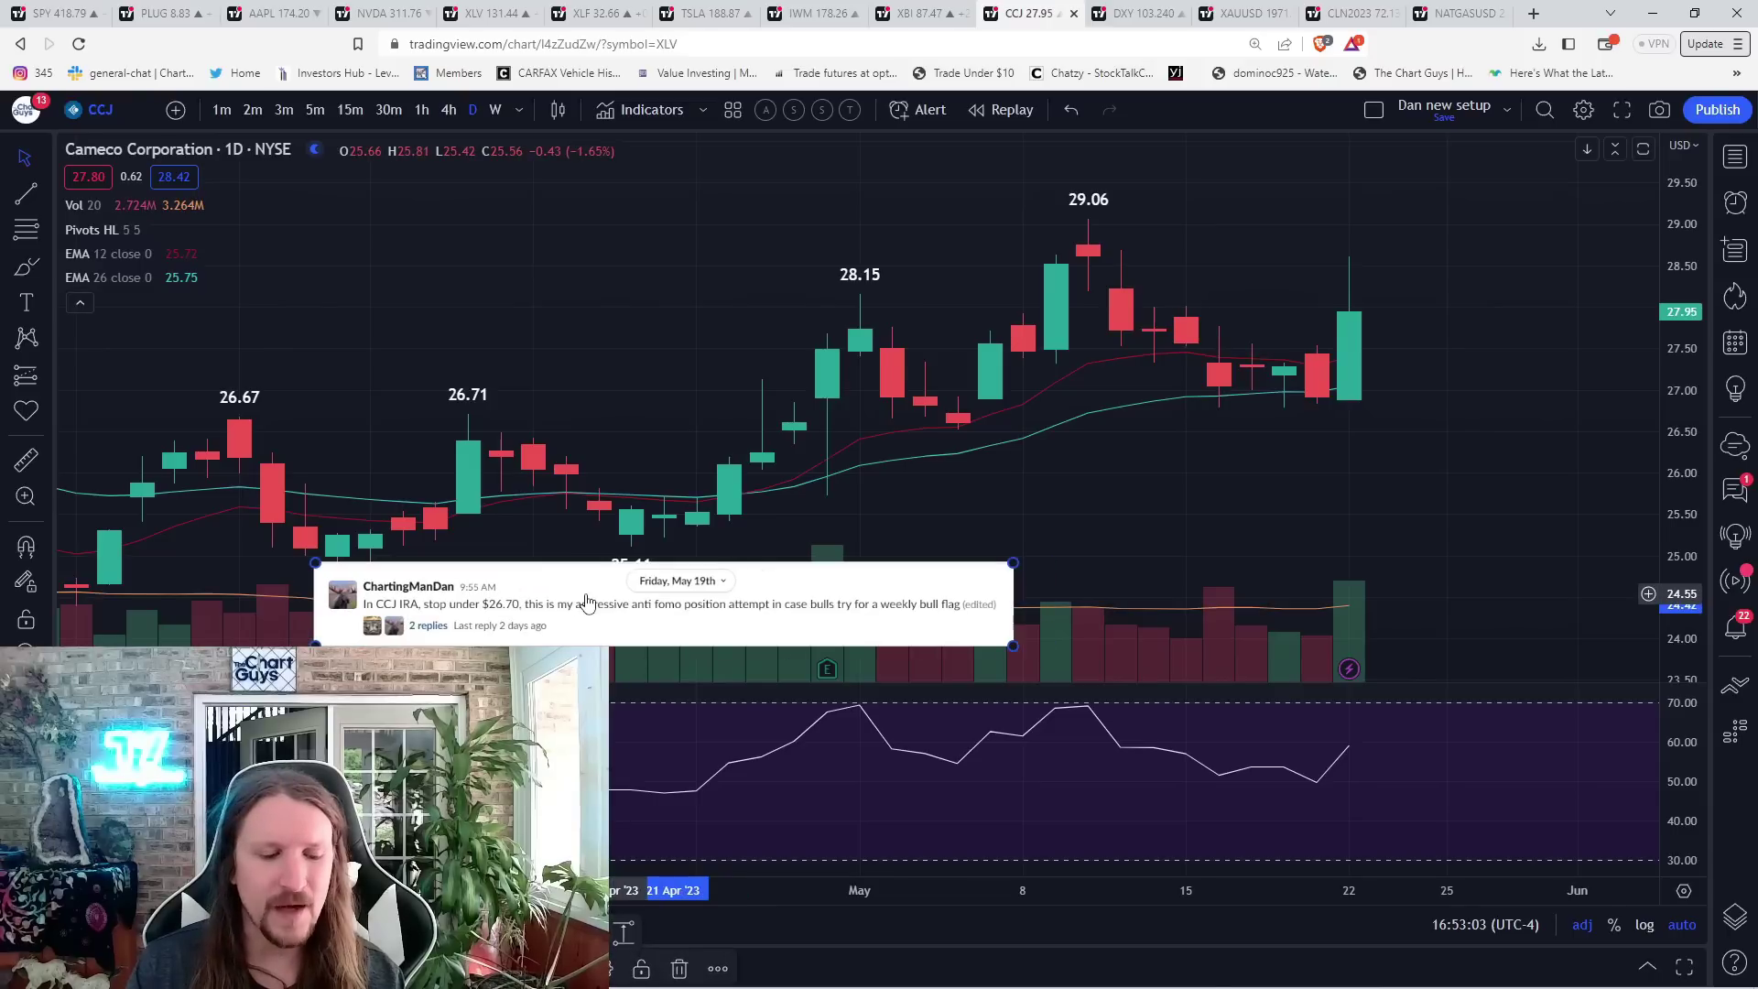
- Put Cameco on monthly candles and trace its swings since 2022 with a yellow wave
{"action": "left_click", "coordinate": [494, 248]}
{"action": "type", "text": "1"}
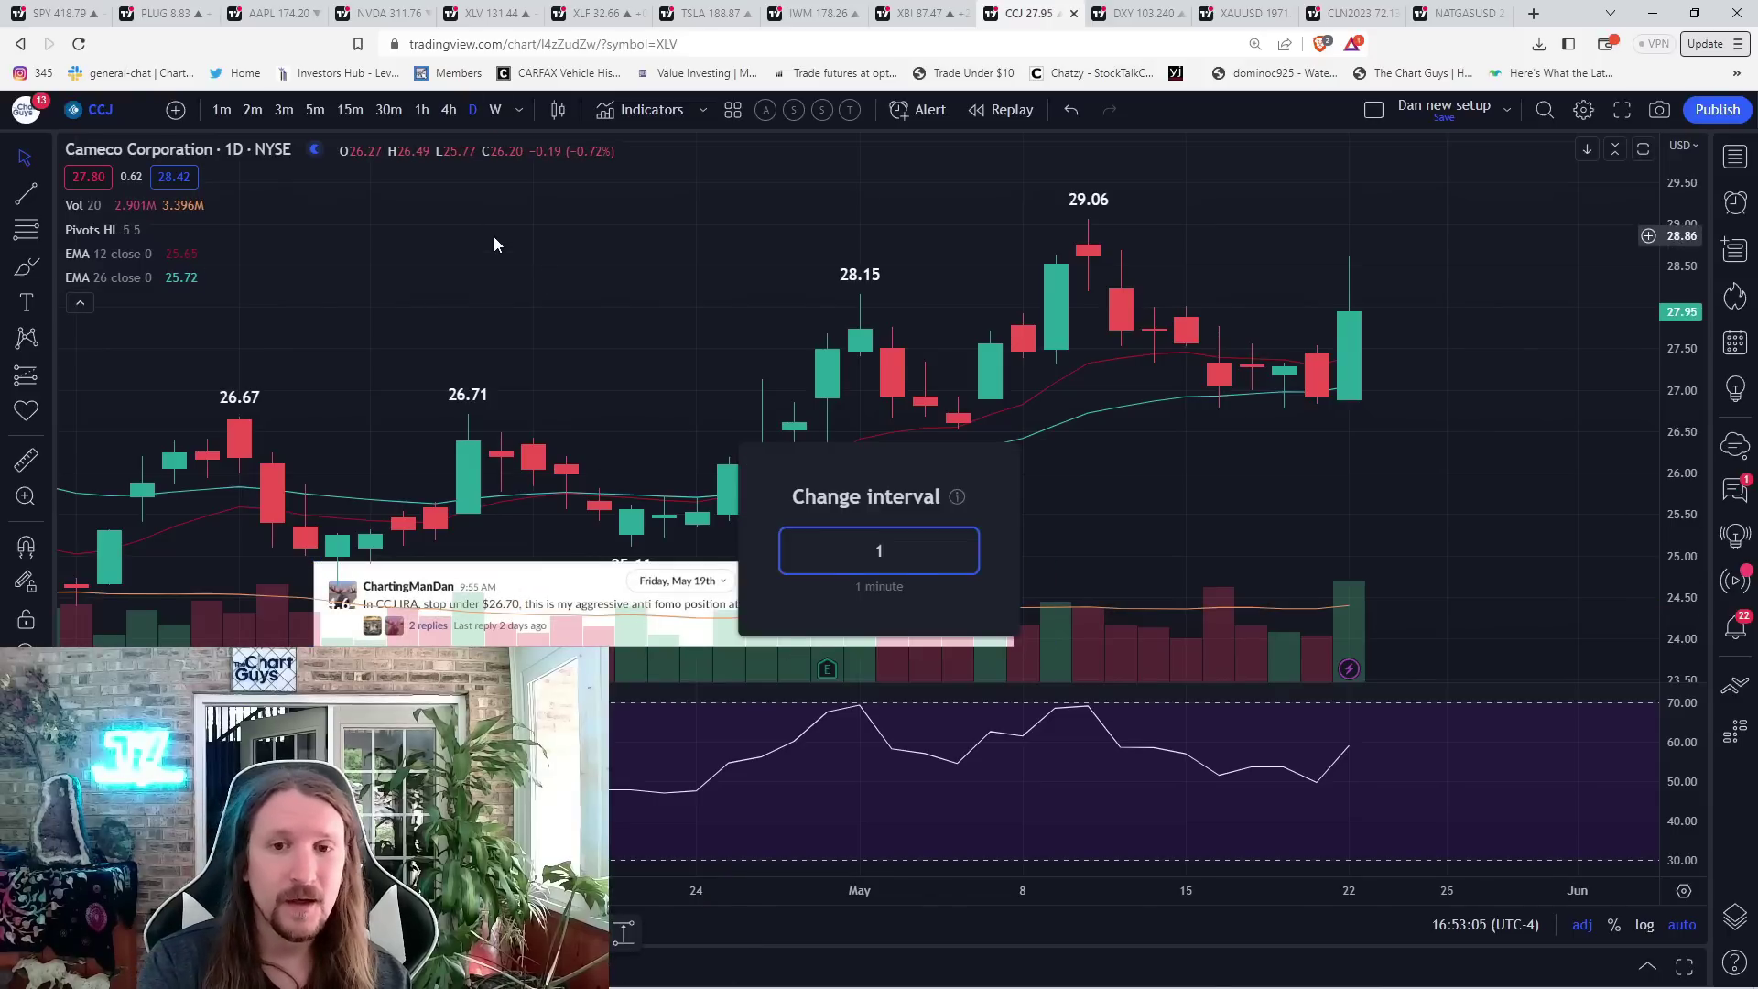
{"action": "type", "text": "M"}
{"action": "key", "text": "Return"}
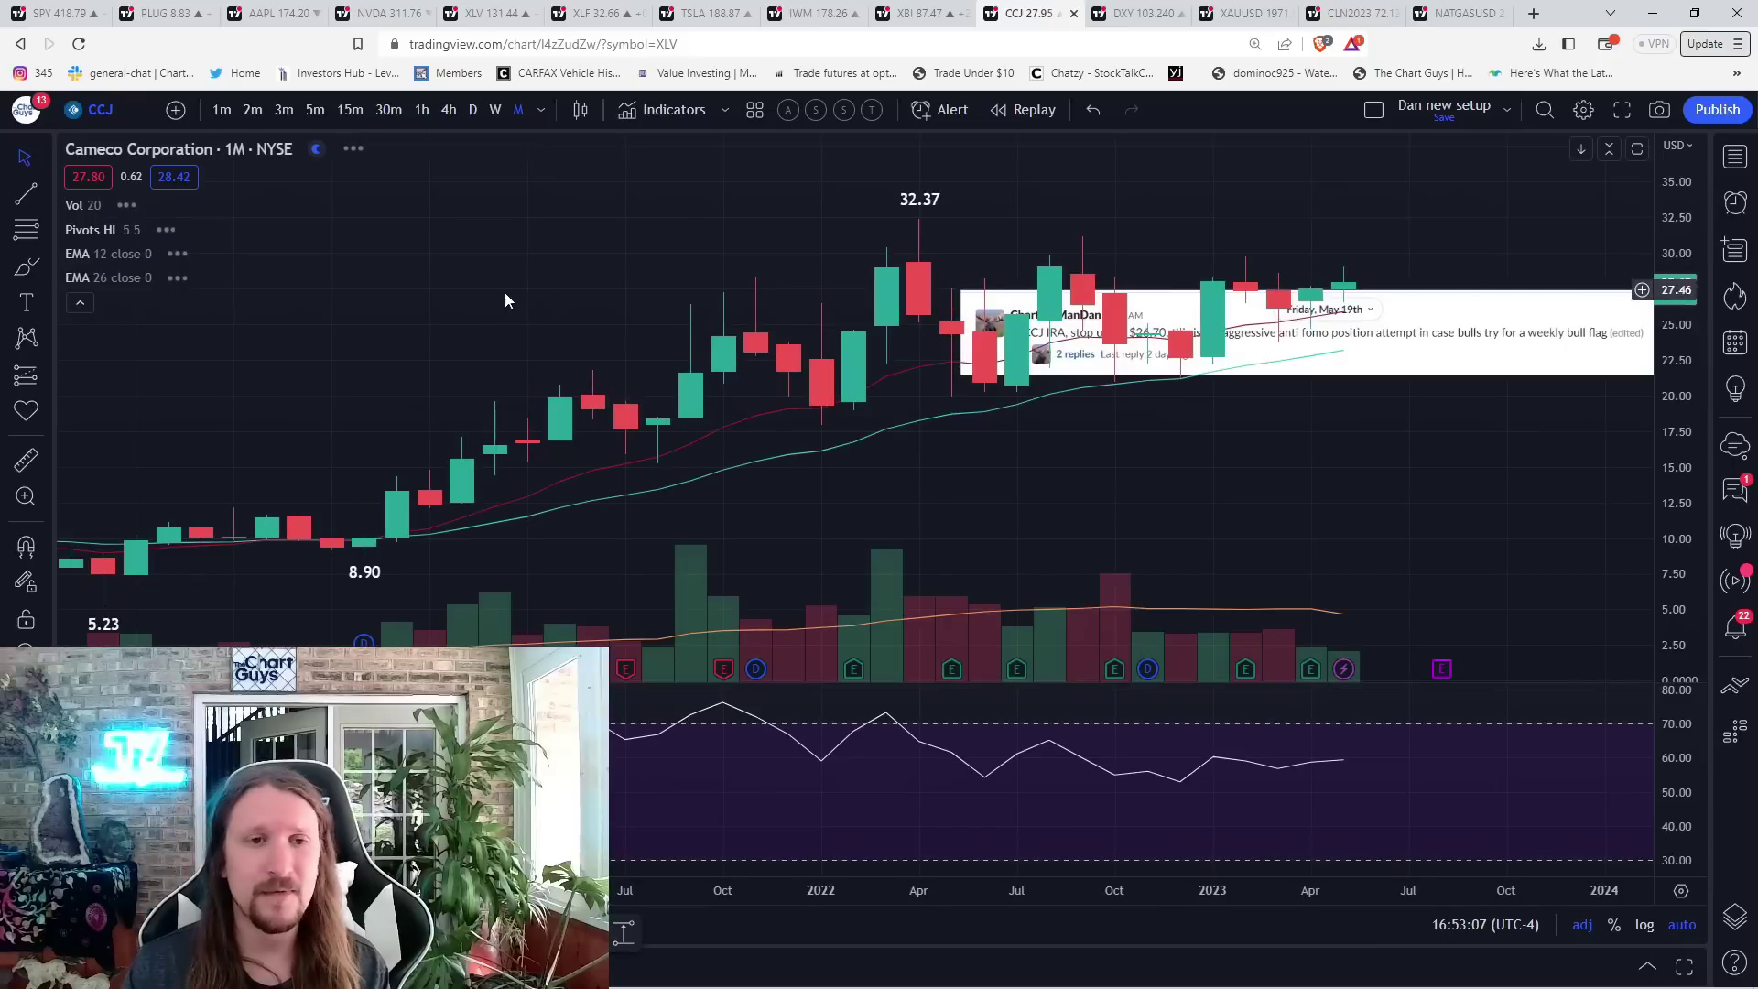
{"action": "left_click_drag", "start_coordinate": [1291, 337], "coordinate": [715, 659]}
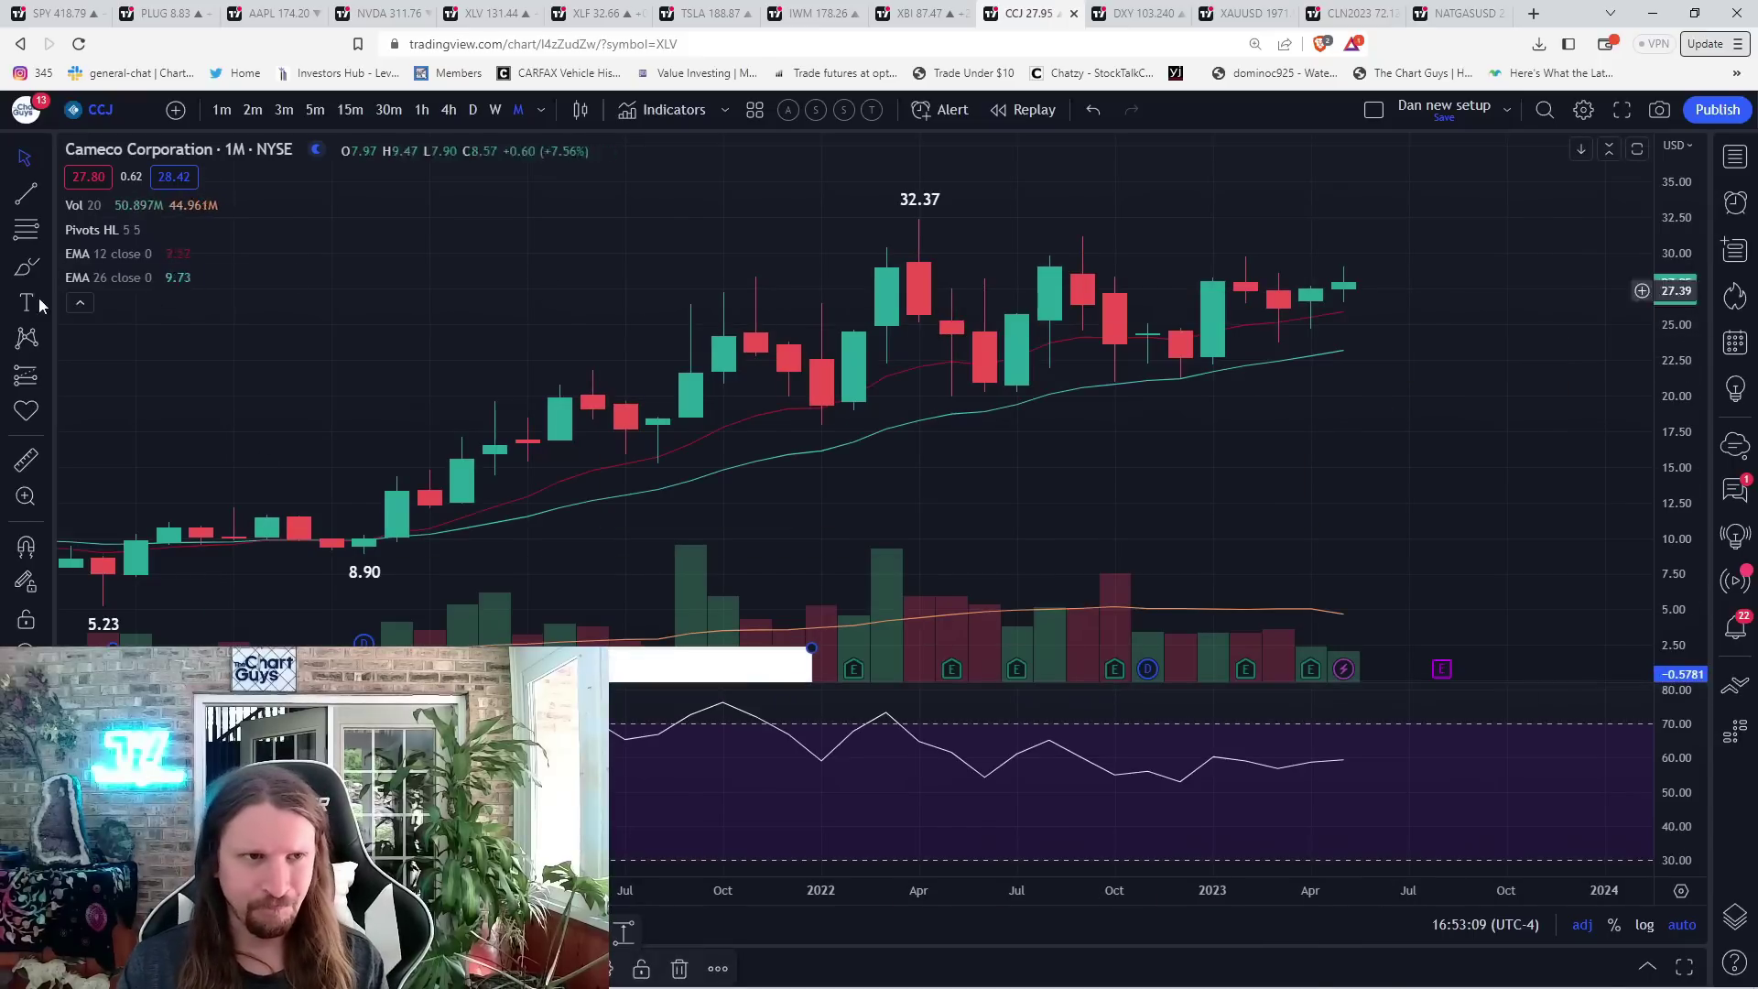
{"action": "left_click", "coordinate": [27, 266]}
{"action": "mouse_move", "coordinate": [816, 398]}
{"action": "left_mouse_down"}
{"action": "mouse_move", "coordinate": [872, 239]}
{"action": "mouse_move", "coordinate": [1215, 271]}
{"action": "mouse_move", "coordinate": [1343, 262]}
{"action": "left_mouse_up"}
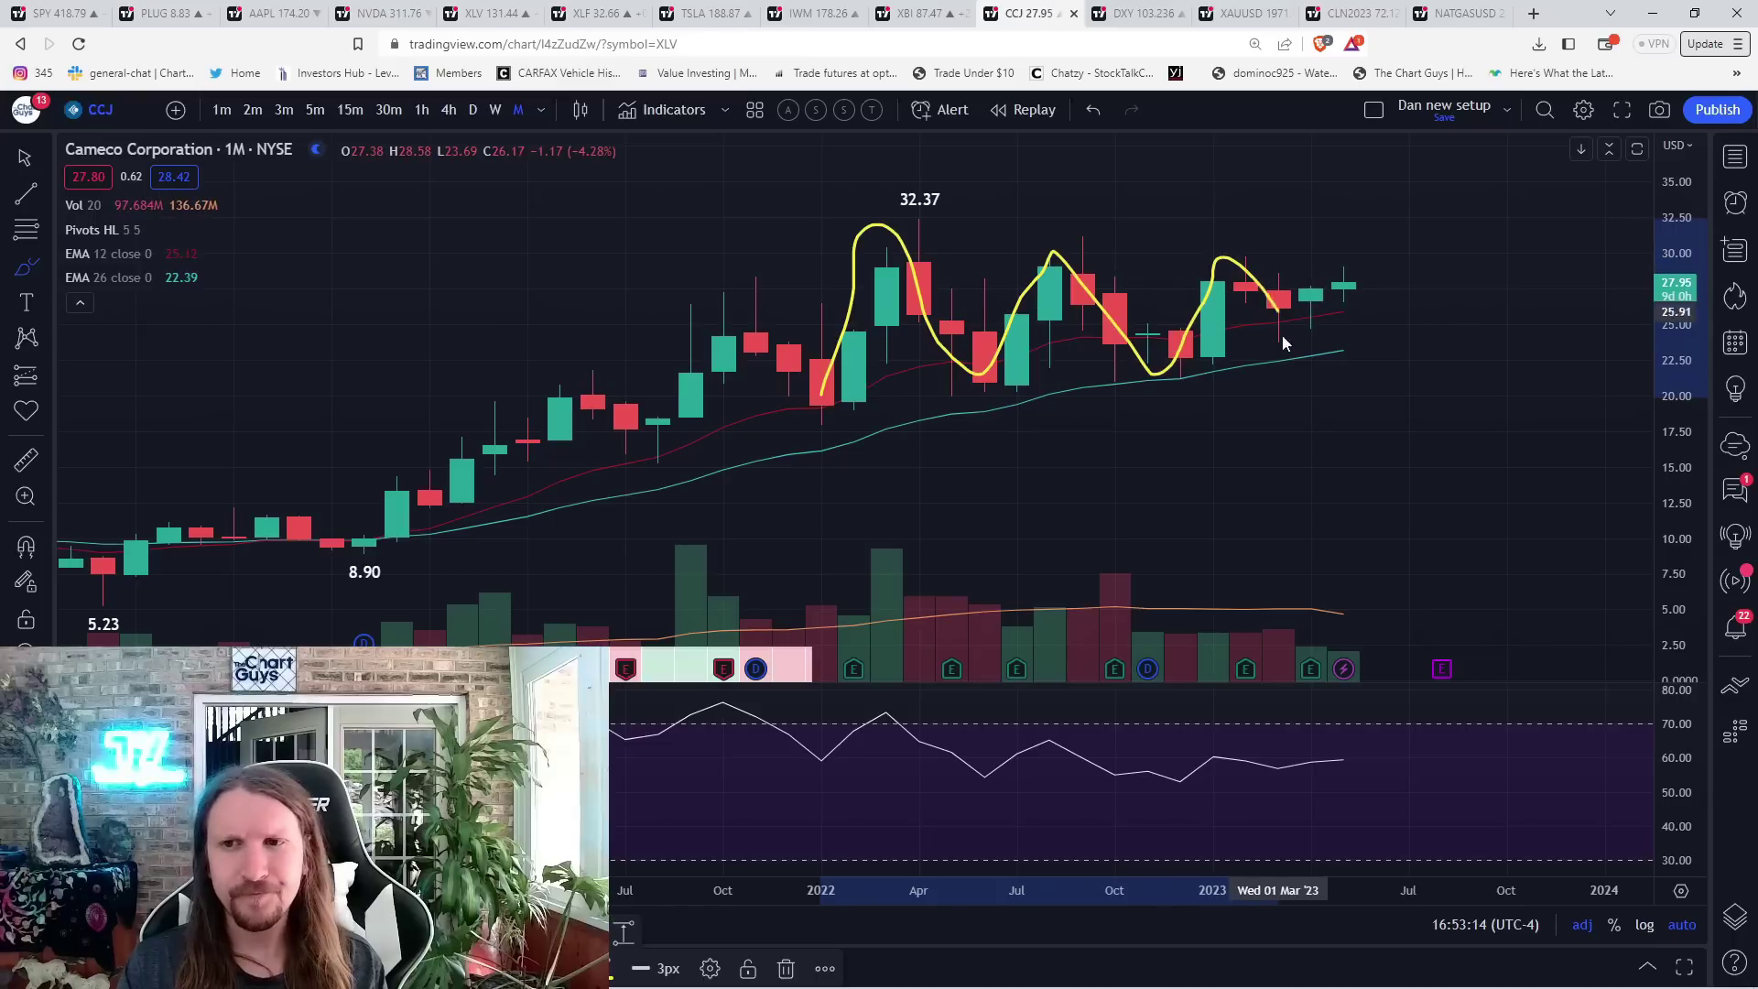
- Switch Cameco to weekly candles, clear the old stroke, and brush an upward curve past the latest candle
{"action": "left_click", "coordinate": [497, 110]}
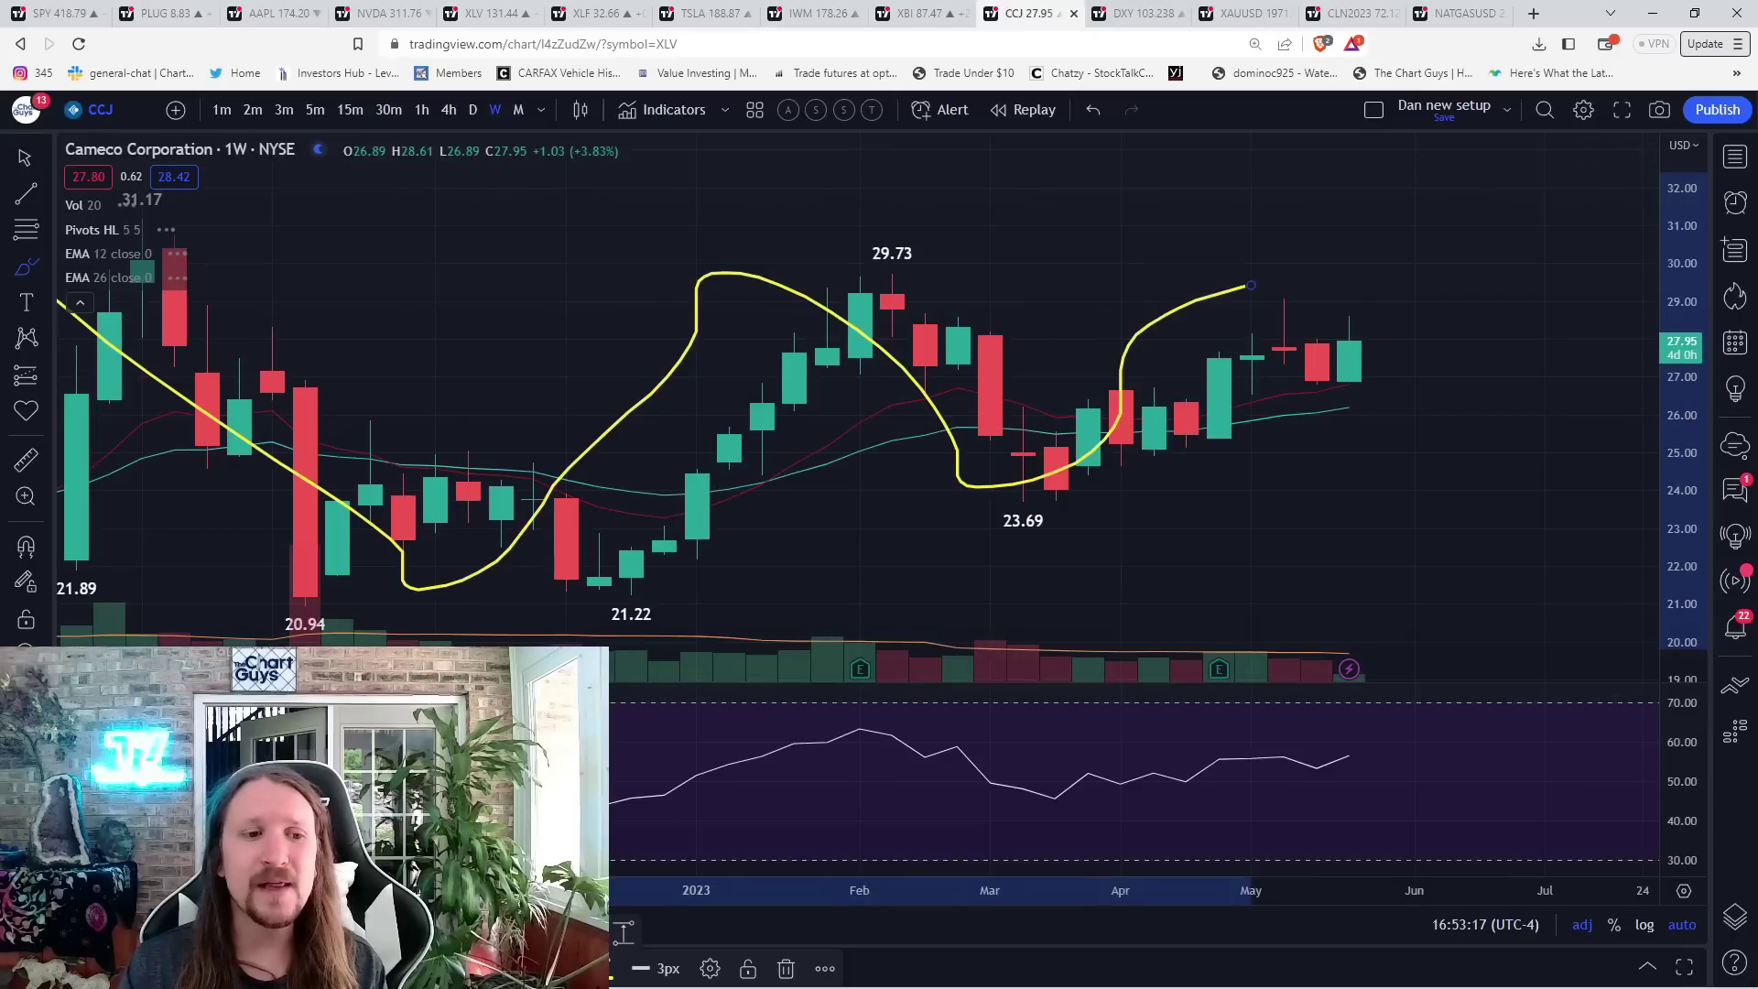
{"action": "key", "text": "Delete"}
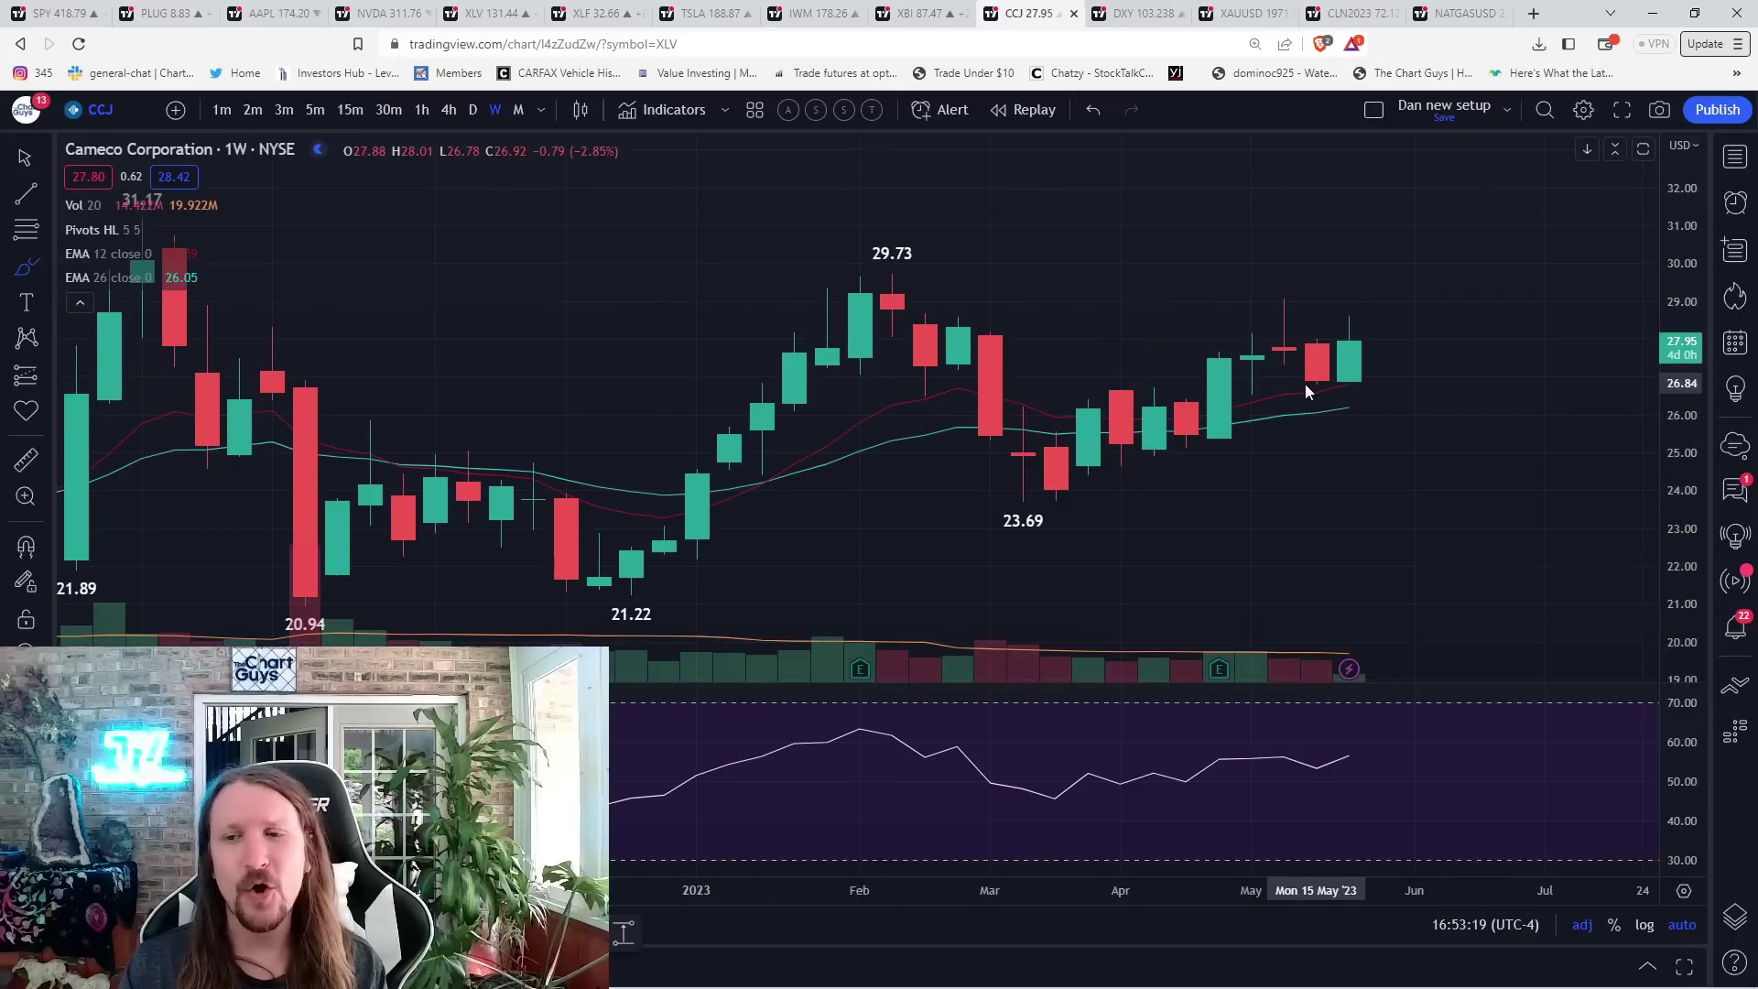
{"action": "scroll", "coordinate": [460, 581], "scroll_direction": "down", "scroll_amount": 5}
{"action": "scroll", "coordinate": [536, 549], "scroll_direction": "down", "scroll_amount": 5}
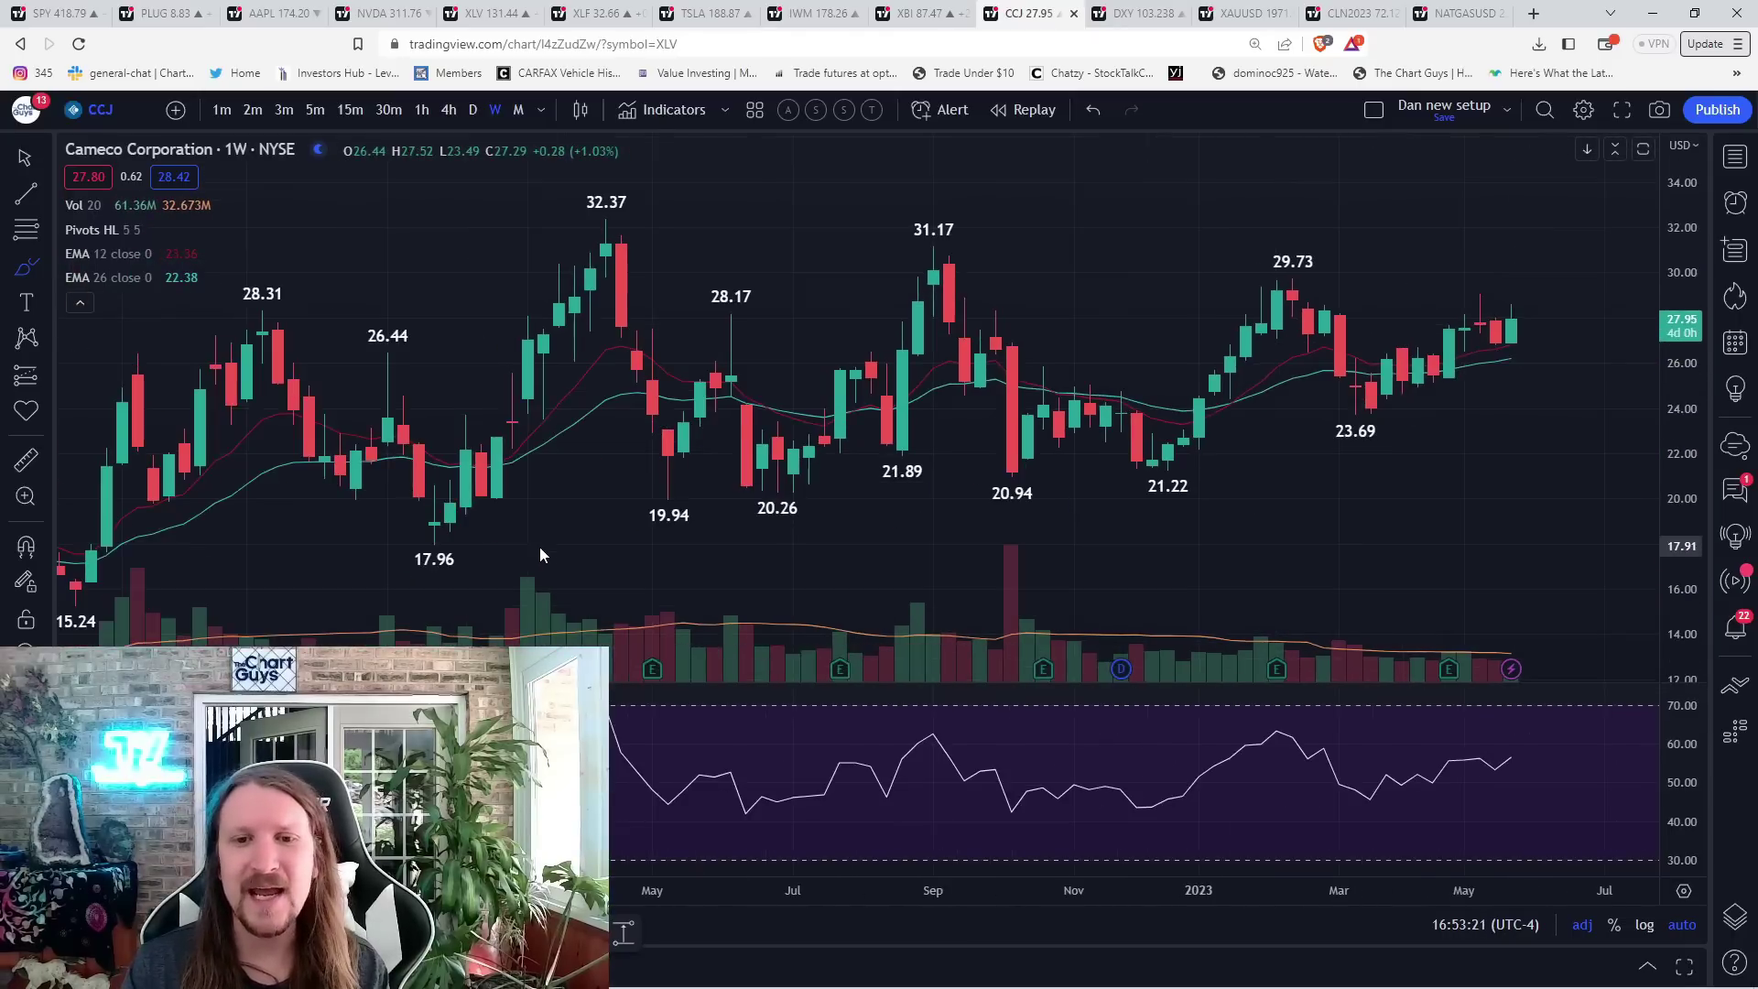
{"action": "scroll", "coordinate": [539, 547], "scroll_direction": "down", "scroll_amount": 3}
{"action": "scroll", "coordinate": [540, 548], "scroll_direction": "up", "scroll_amount": 5}
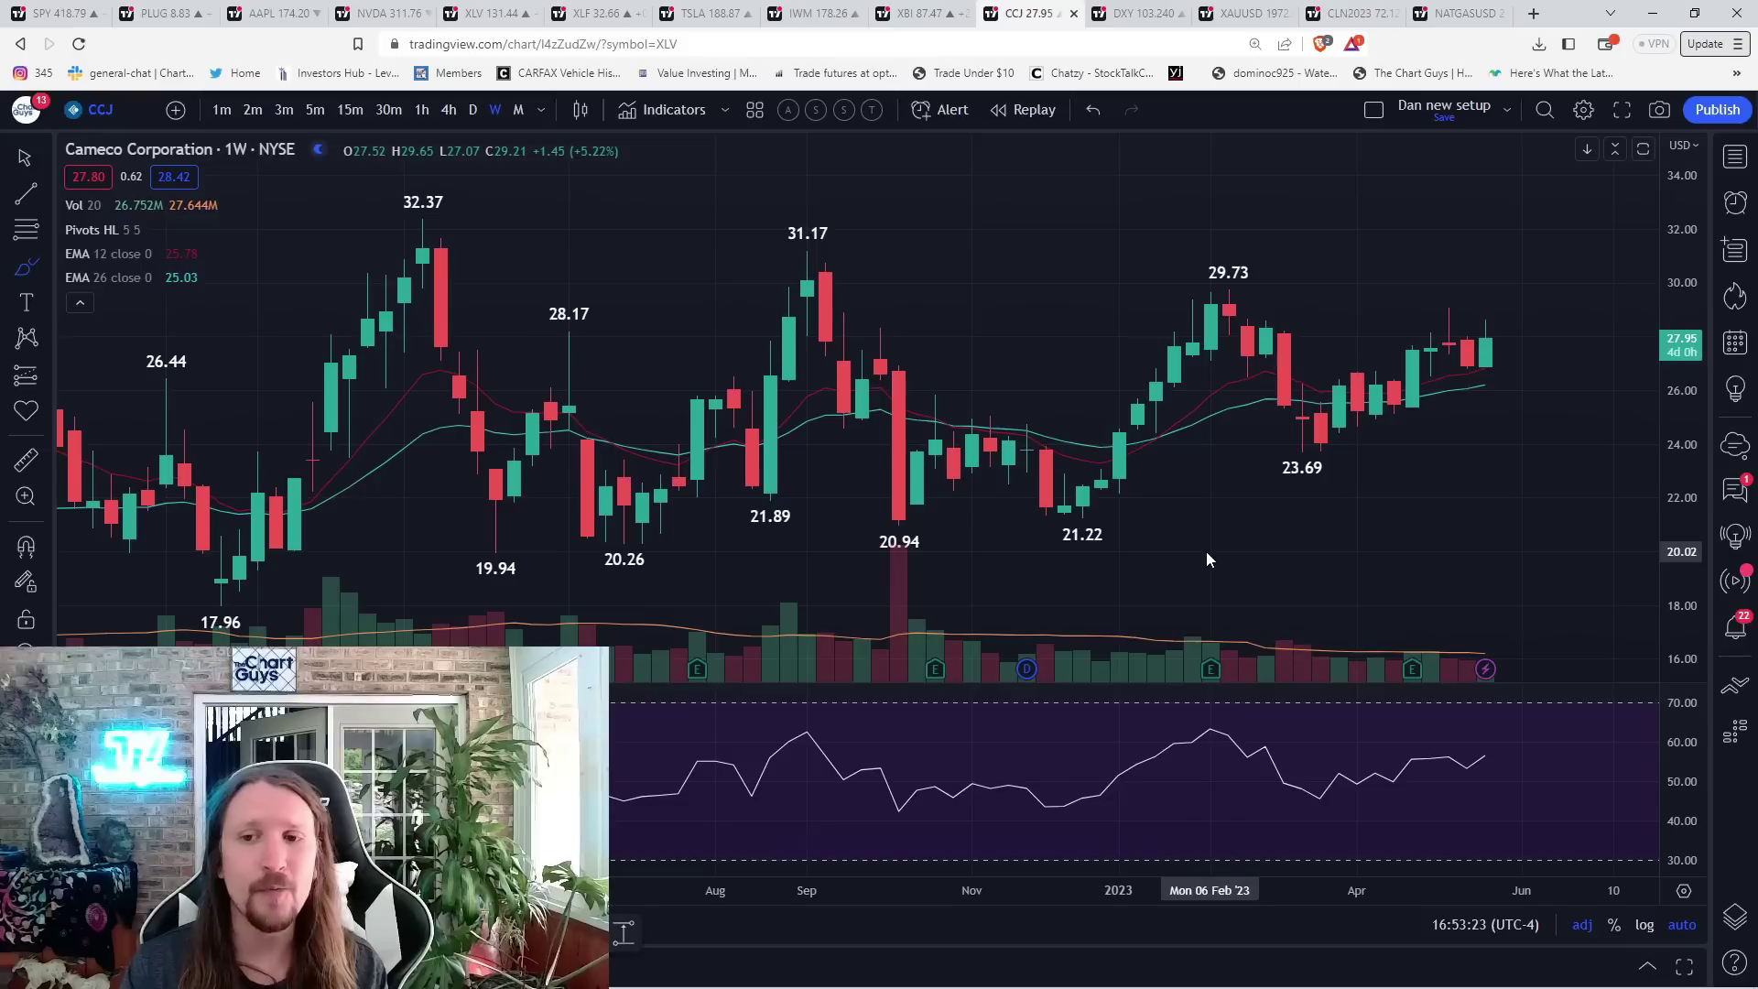
{"action": "scroll", "coordinate": [1205, 550], "scroll_direction": "up", "scroll_amount": 3}
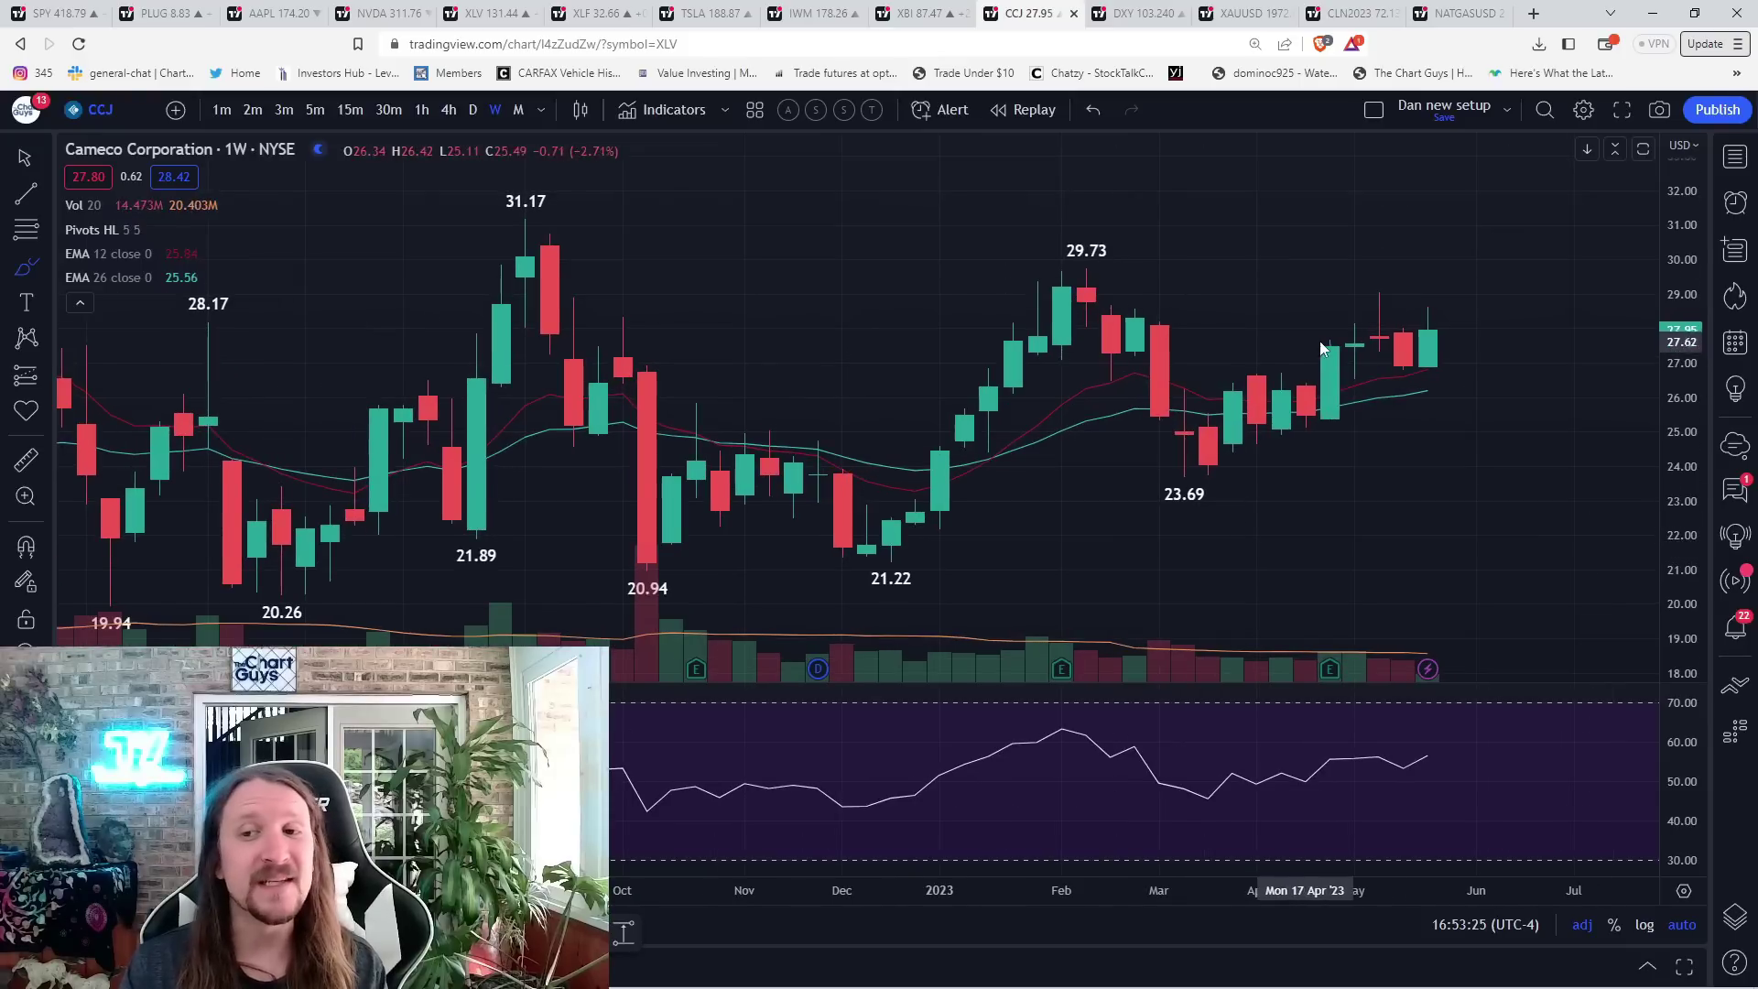
{"action": "left_click", "coordinate": [25, 266]}
{"action": "left_click", "coordinate": [1384, 348]}
{"action": "left_click_drag", "start_coordinate": [1443, 360], "coordinate": [1486, 184]}
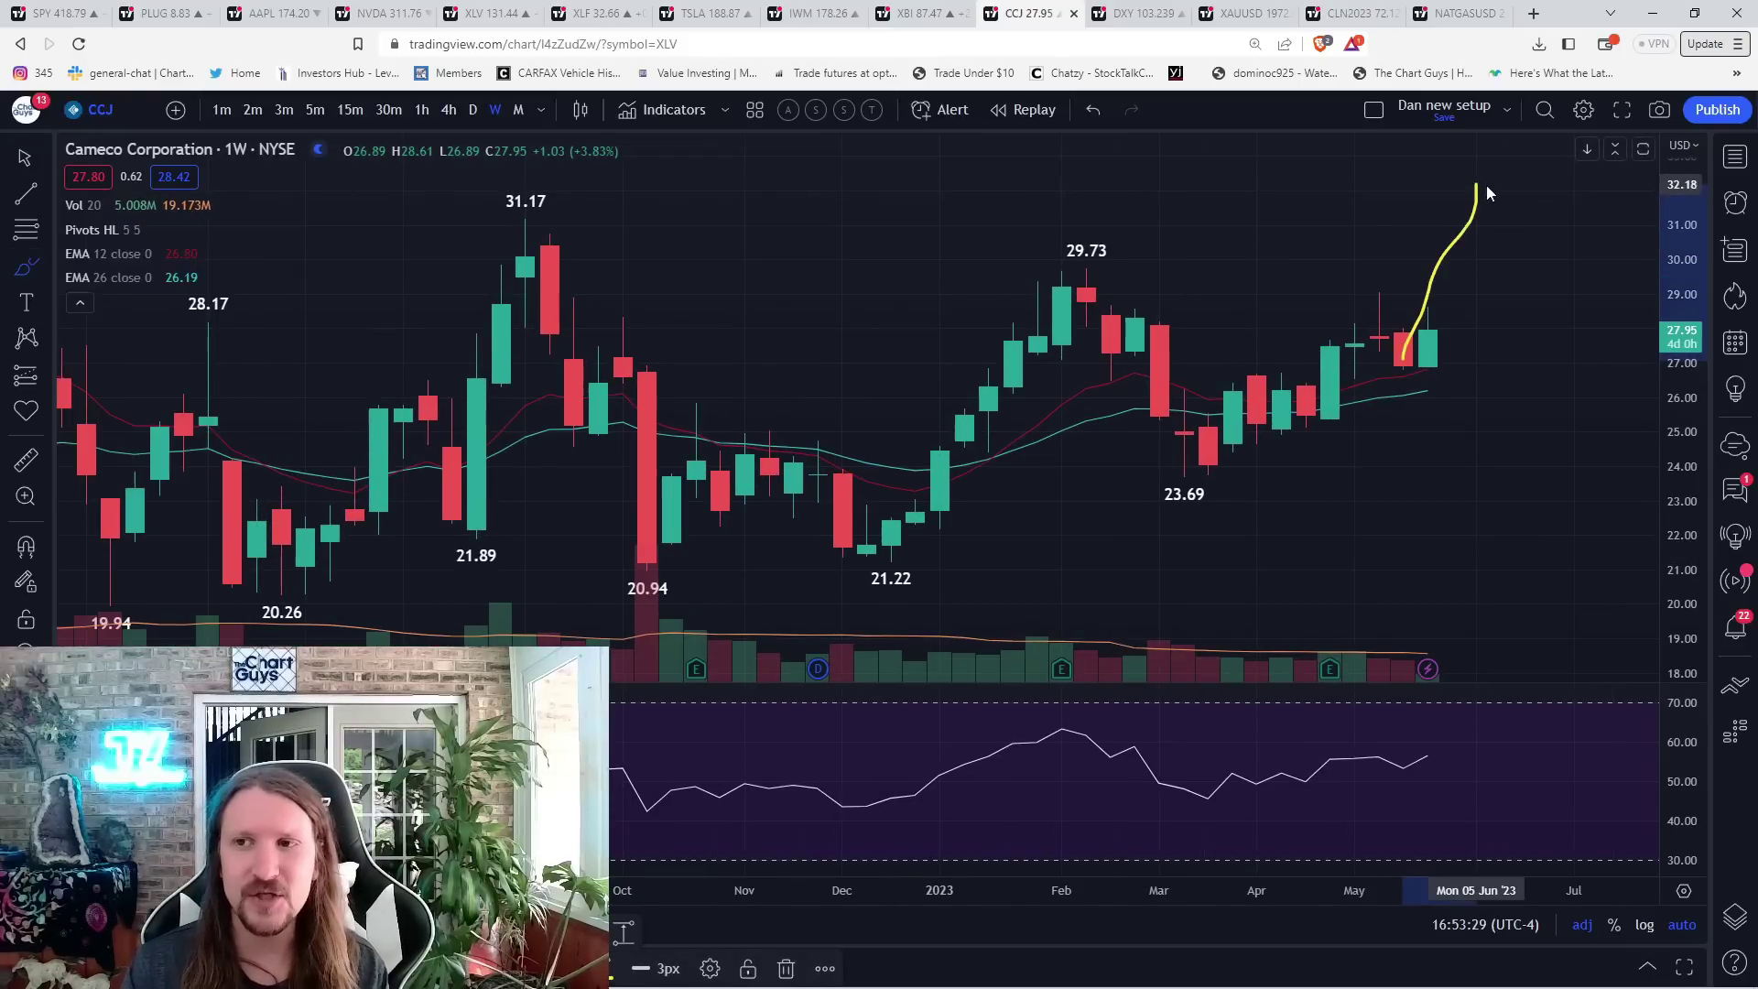
{"action": "scroll", "coordinate": [1103, 463], "scroll_direction": "down", "scroll_amount": 3}
{"action": "scroll", "coordinate": [1102, 463], "scroll_direction": "down", "scroll_amount": 3}
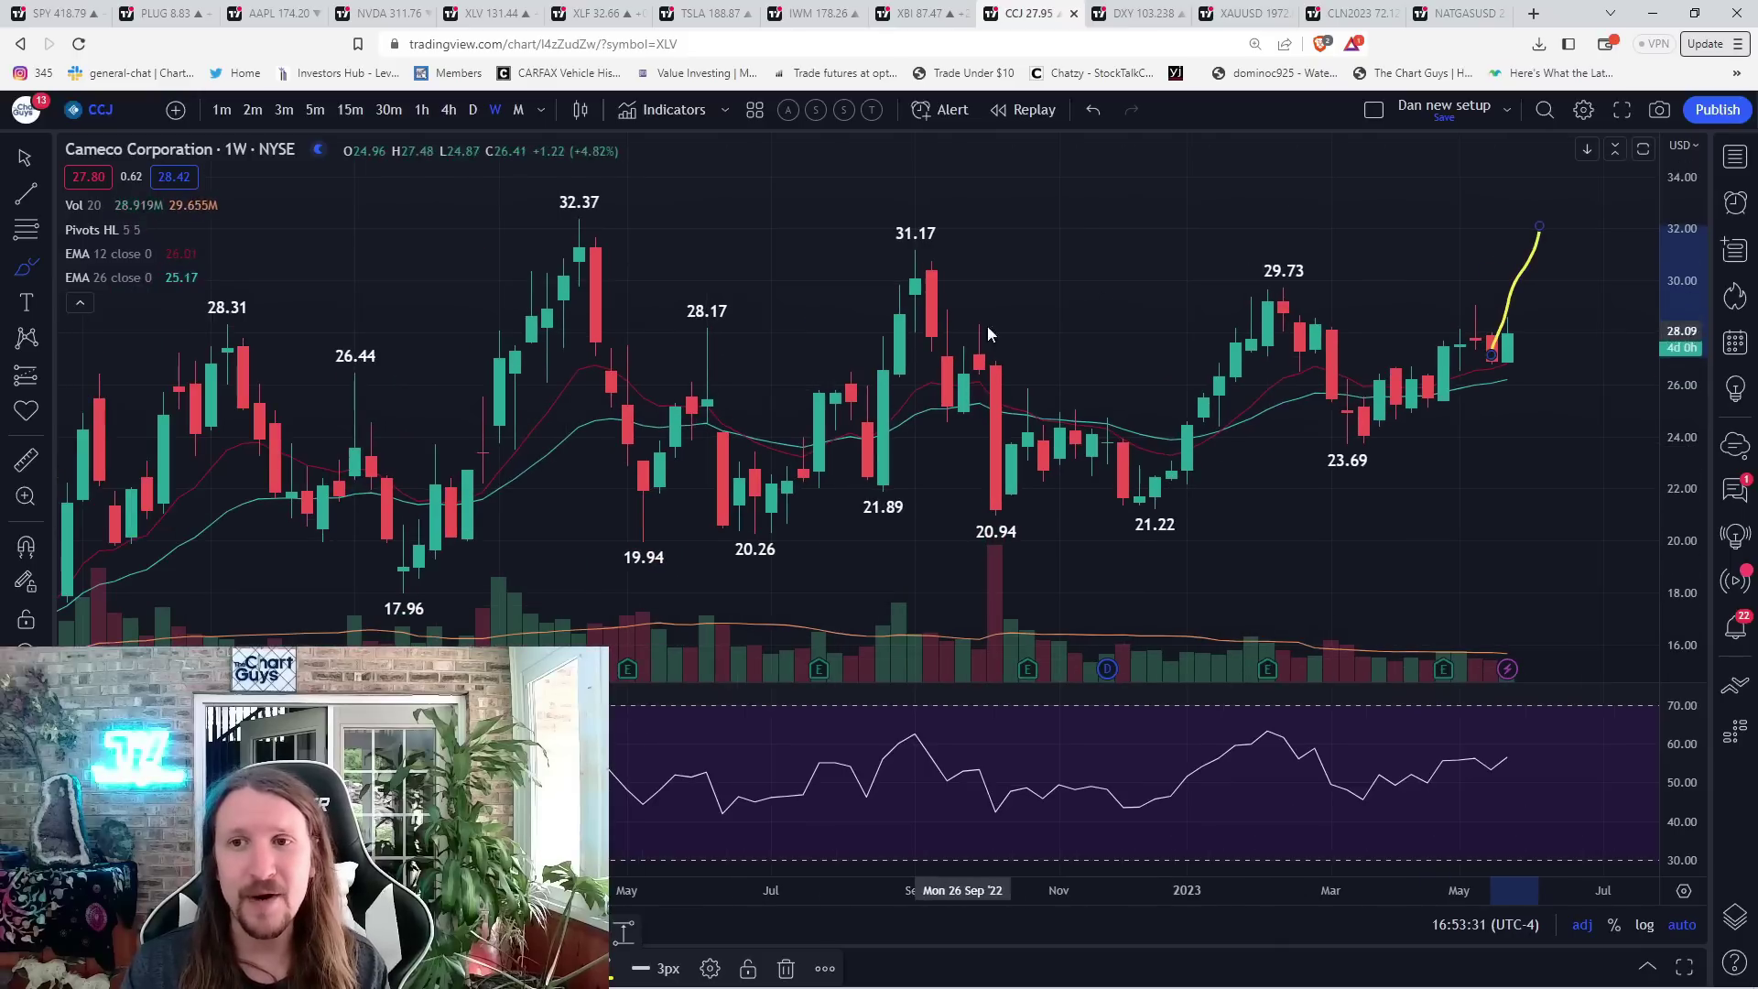
- Draw yellow lines over the 29.73, 31.17 and 32.37 weekly highs
{"action": "left_click_drag", "start_coordinate": [1195, 272], "coordinate": [1359, 281]}
{"action": "left_click_drag", "start_coordinate": [854, 272], "coordinate": [977, 277]}
{"action": "left_click_drag", "start_coordinate": [504, 228], "coordinate": [657, 234]}
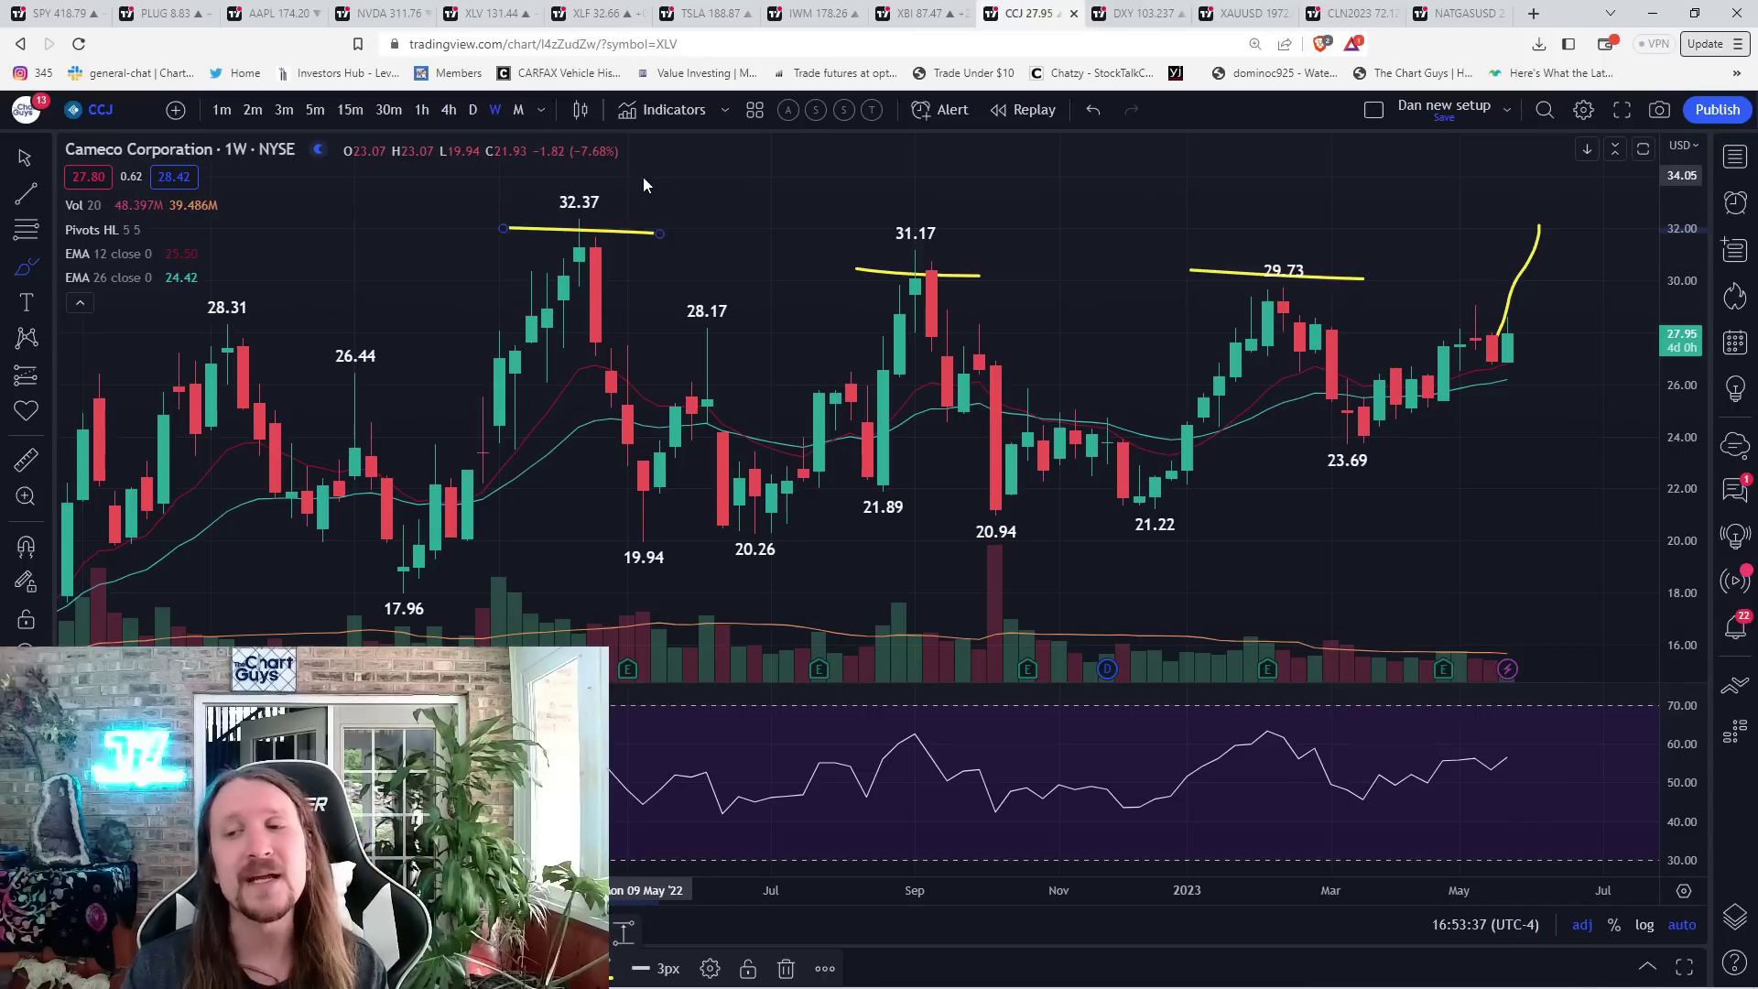
{"action": "scroll", "coordinate": [639, 174], "scroll_direction": "up", "scroll_amount": 3}
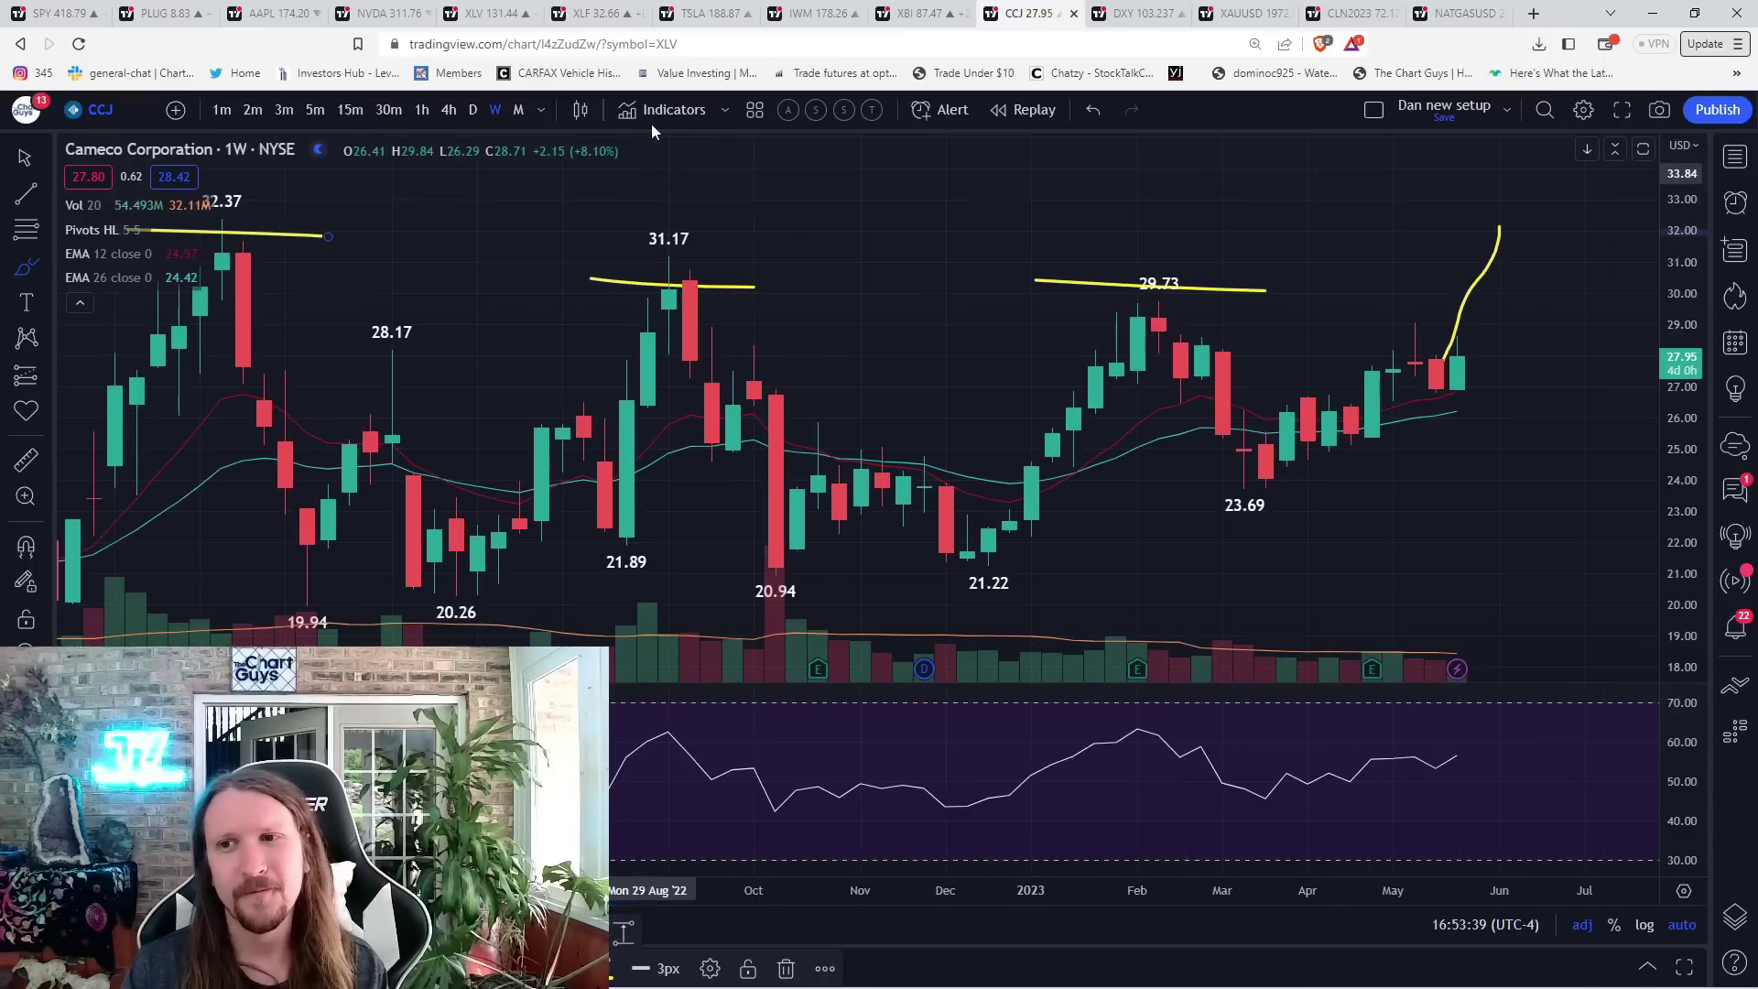
- On Cameco's daily chart, clear old drawings, sketch a yellow support line and wave, then undo them
{"action": "left_click", "coordinate": [471, 110]}
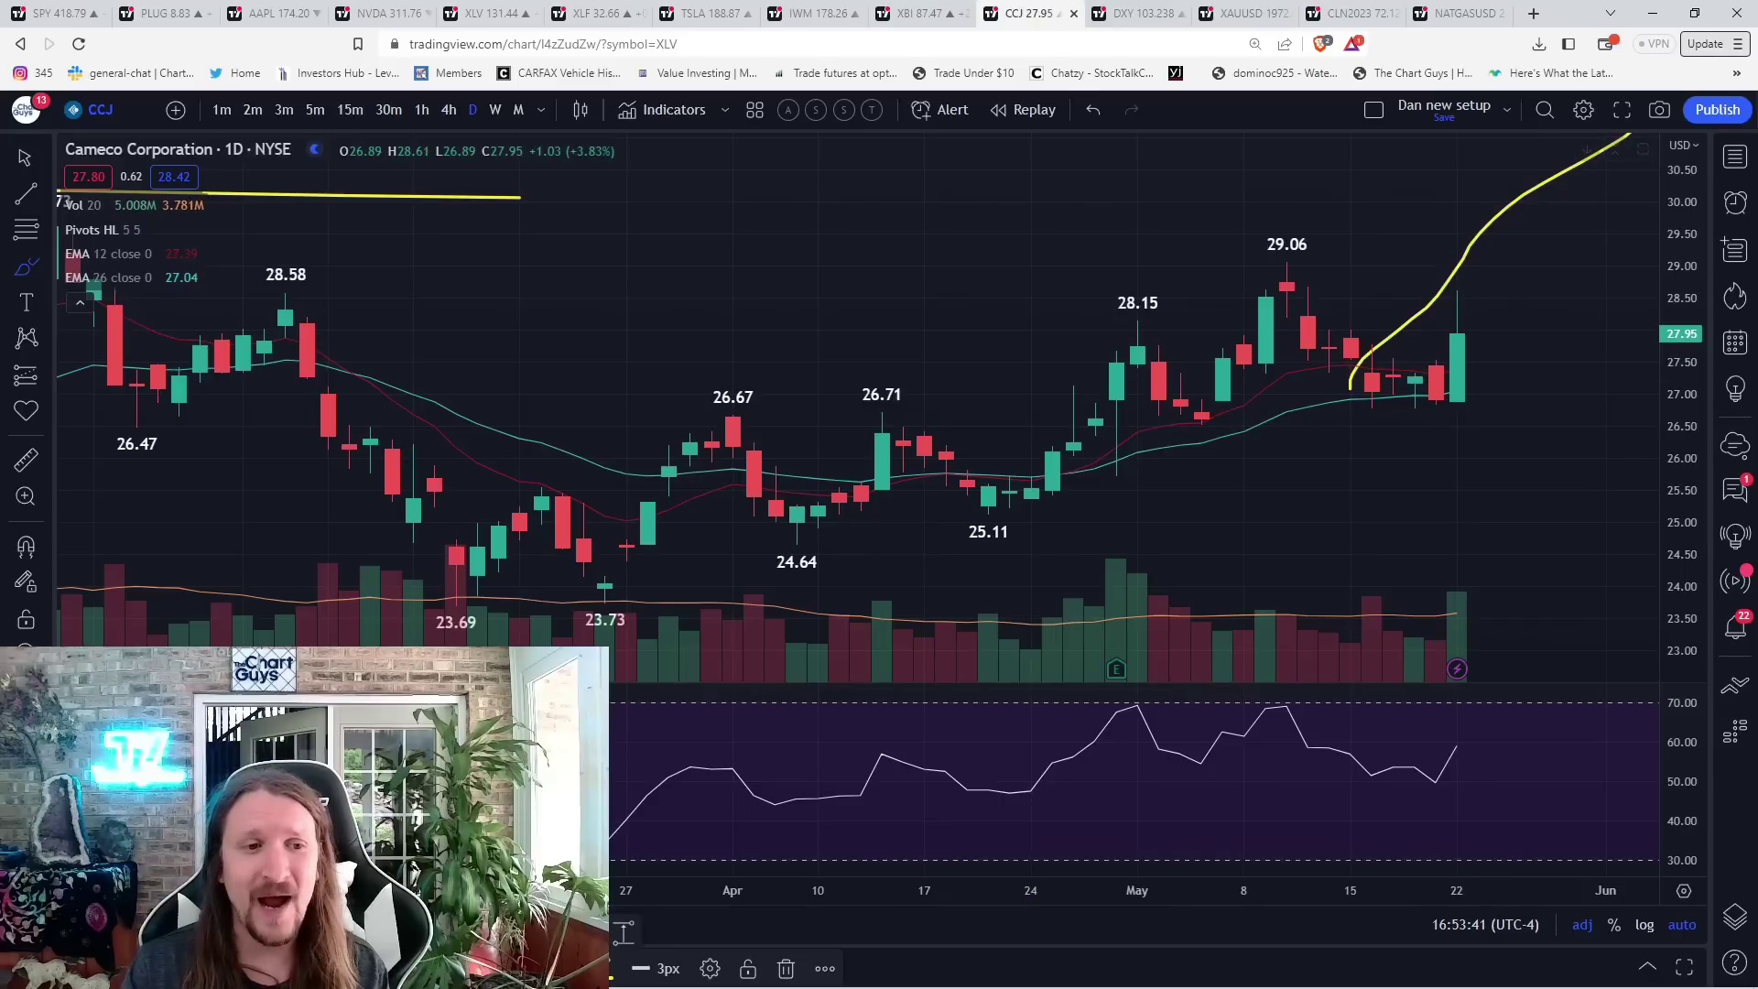
{"action": "key", "text": "Delete"}
{"action": "scroll", "coordinate": [1078, 556], "scroll_direction": "up", "scroll_amount": 3}
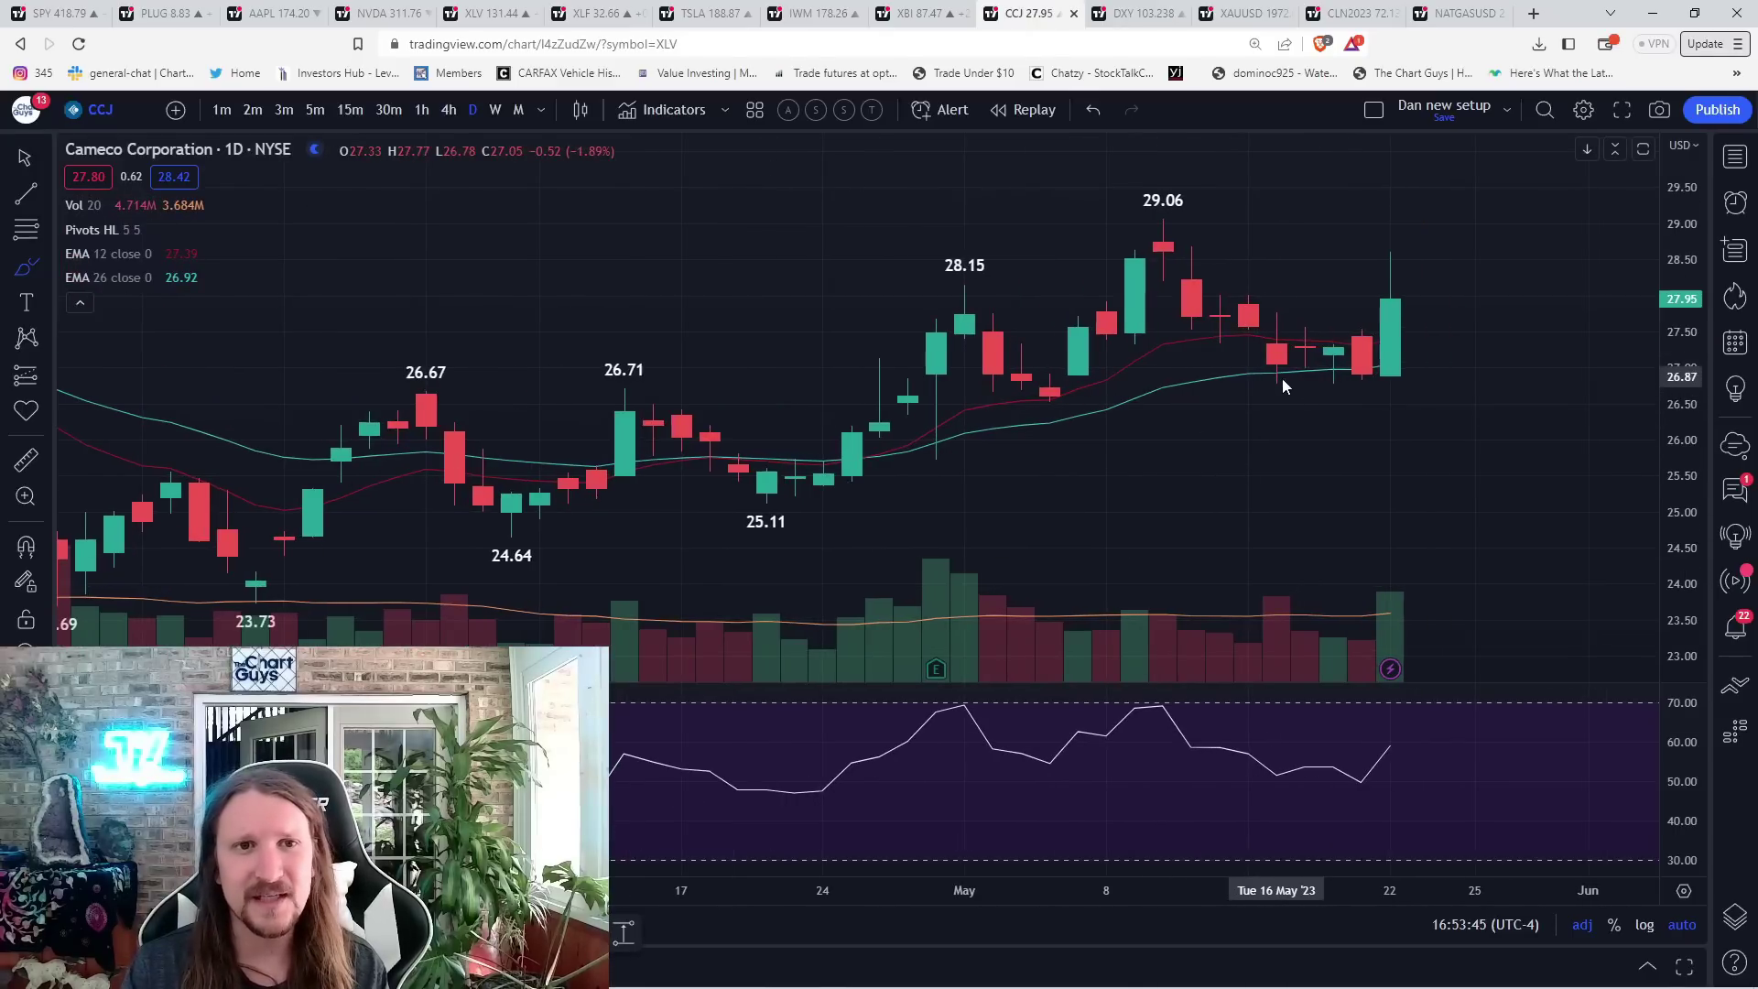
{"action": "left_click_drag", "start_coordinate": [1258, 389], "coordinate": [1390, 388]}
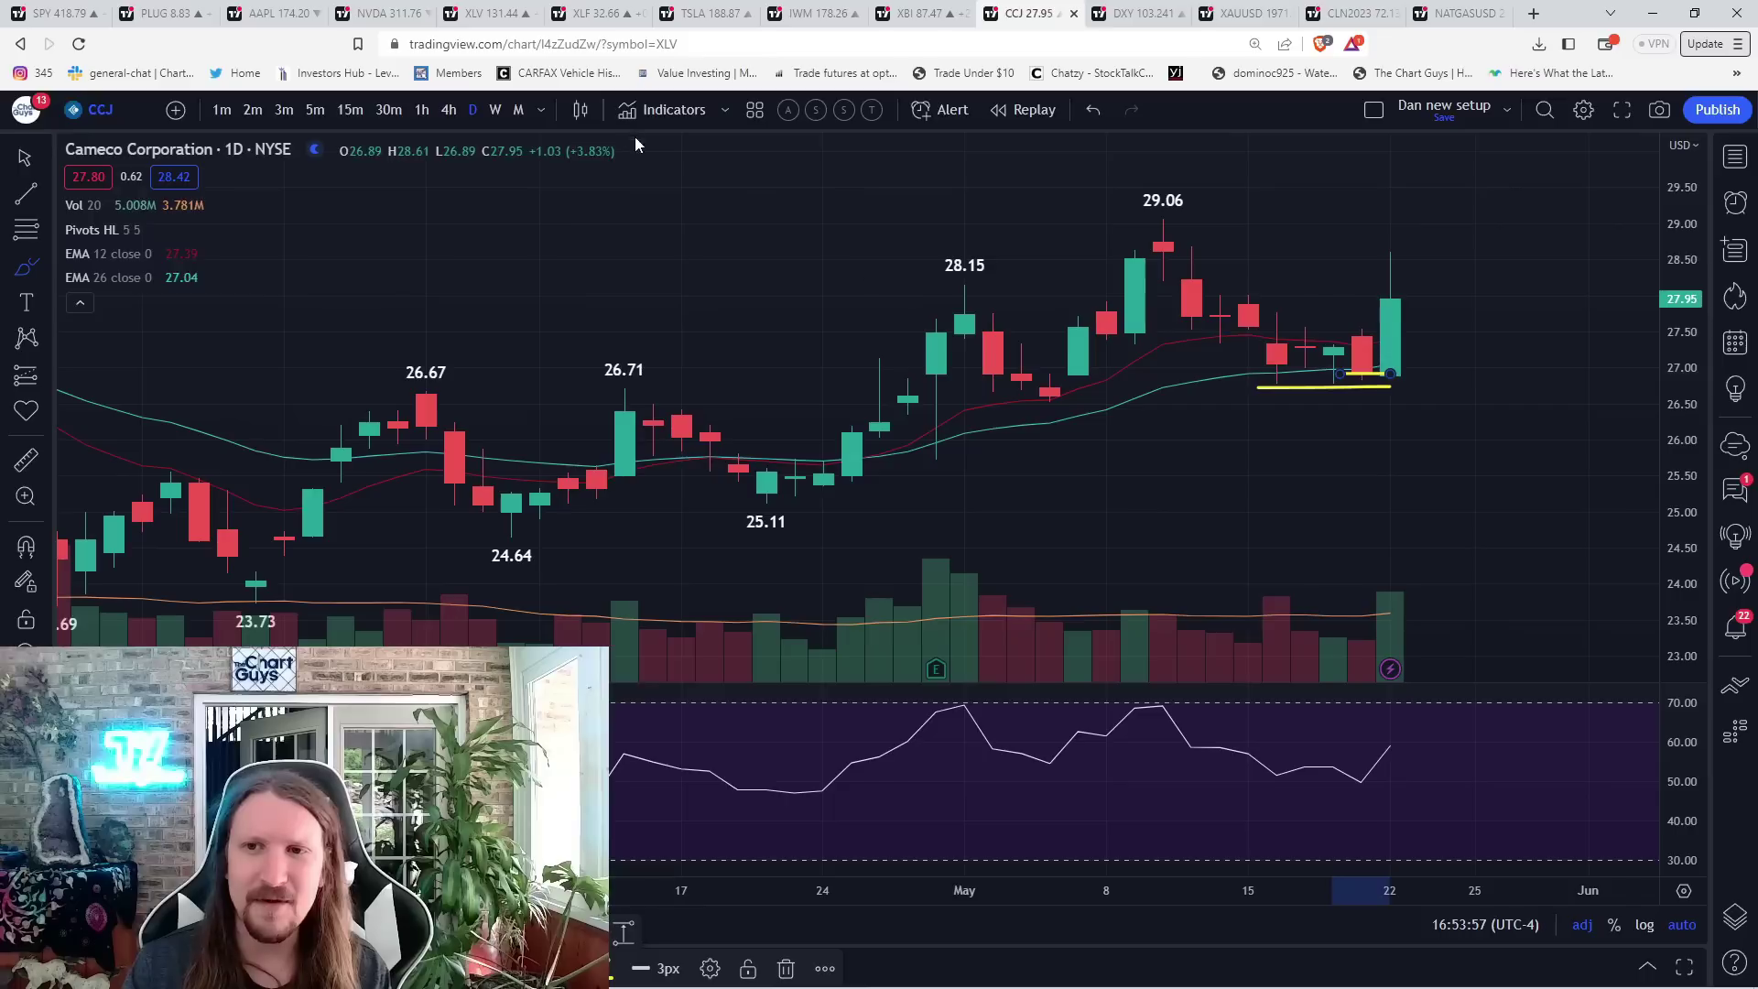
{"action": "mouse_move", "coordinate": [938, 418]}
{"action": "left_mouse_down"}
{"action": "mouse_move", "coordinate": [1305, 327]}
{"action": "mouse_move", "coordinate": [1472, 371]}
{"action": "left_mouse_up"}
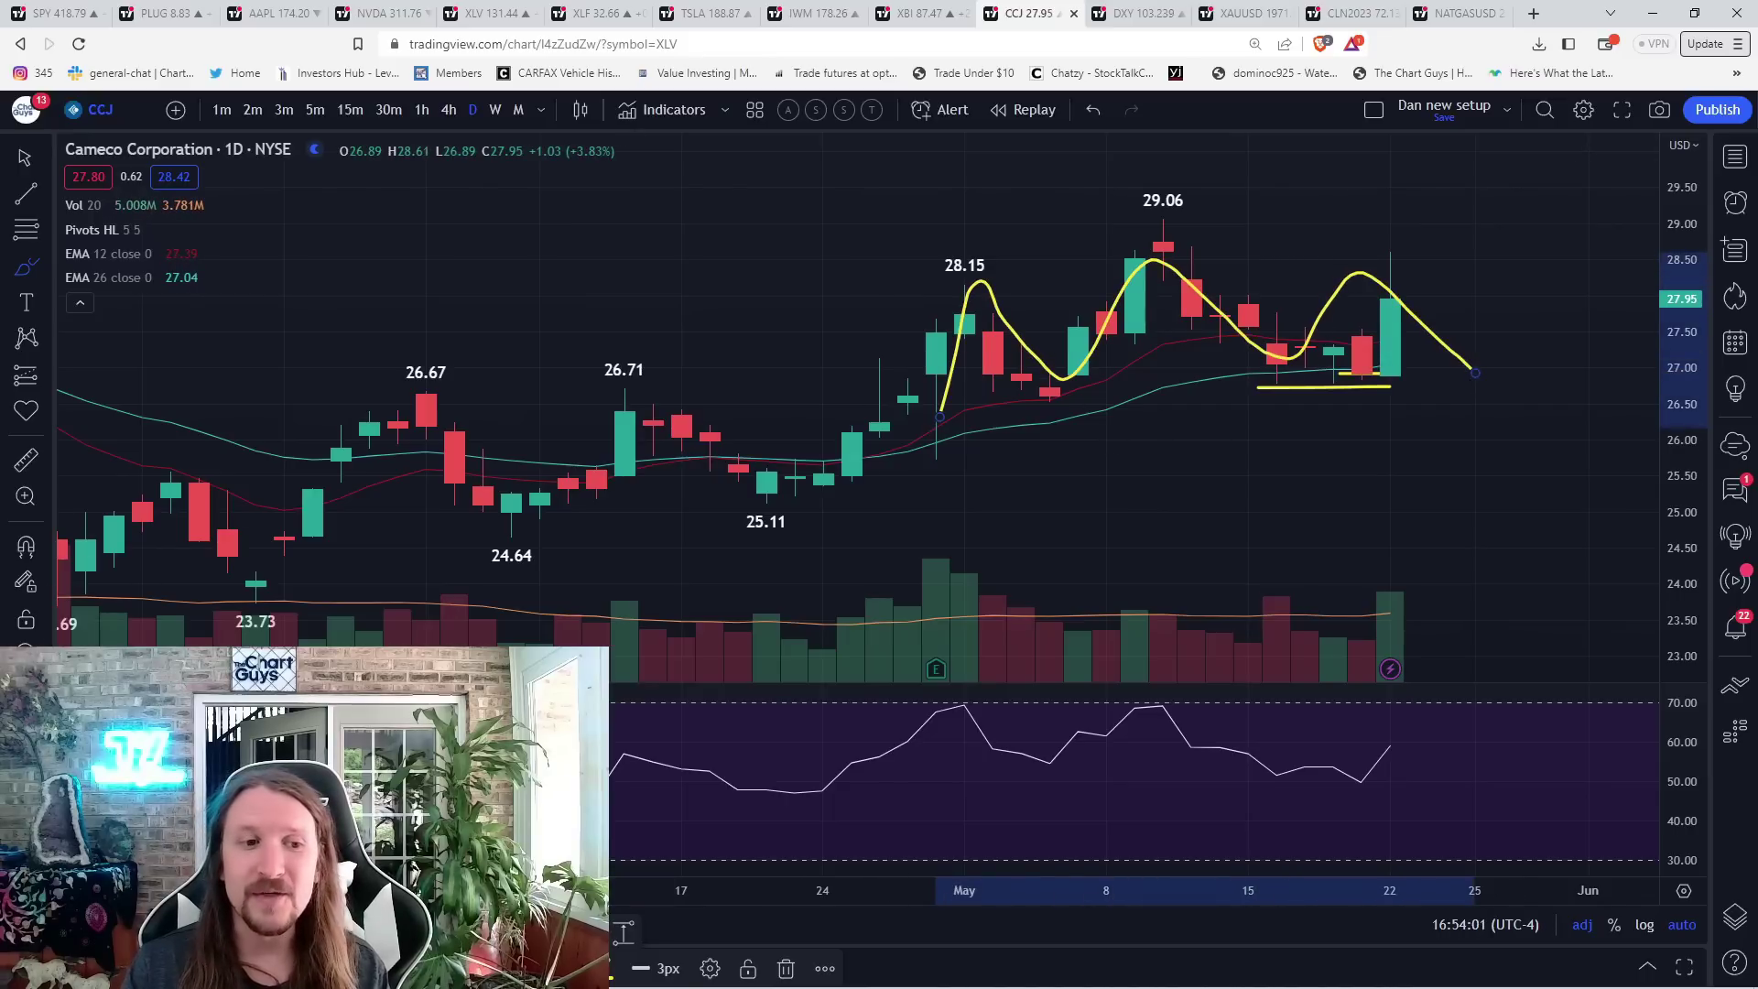
{"action": "key", "text": "ctrl+z"}
- Move Cameco from weekly to 2-minute candles and pan back to the earlier session
{"action": "left_click", "coordinate": [496, 111]}
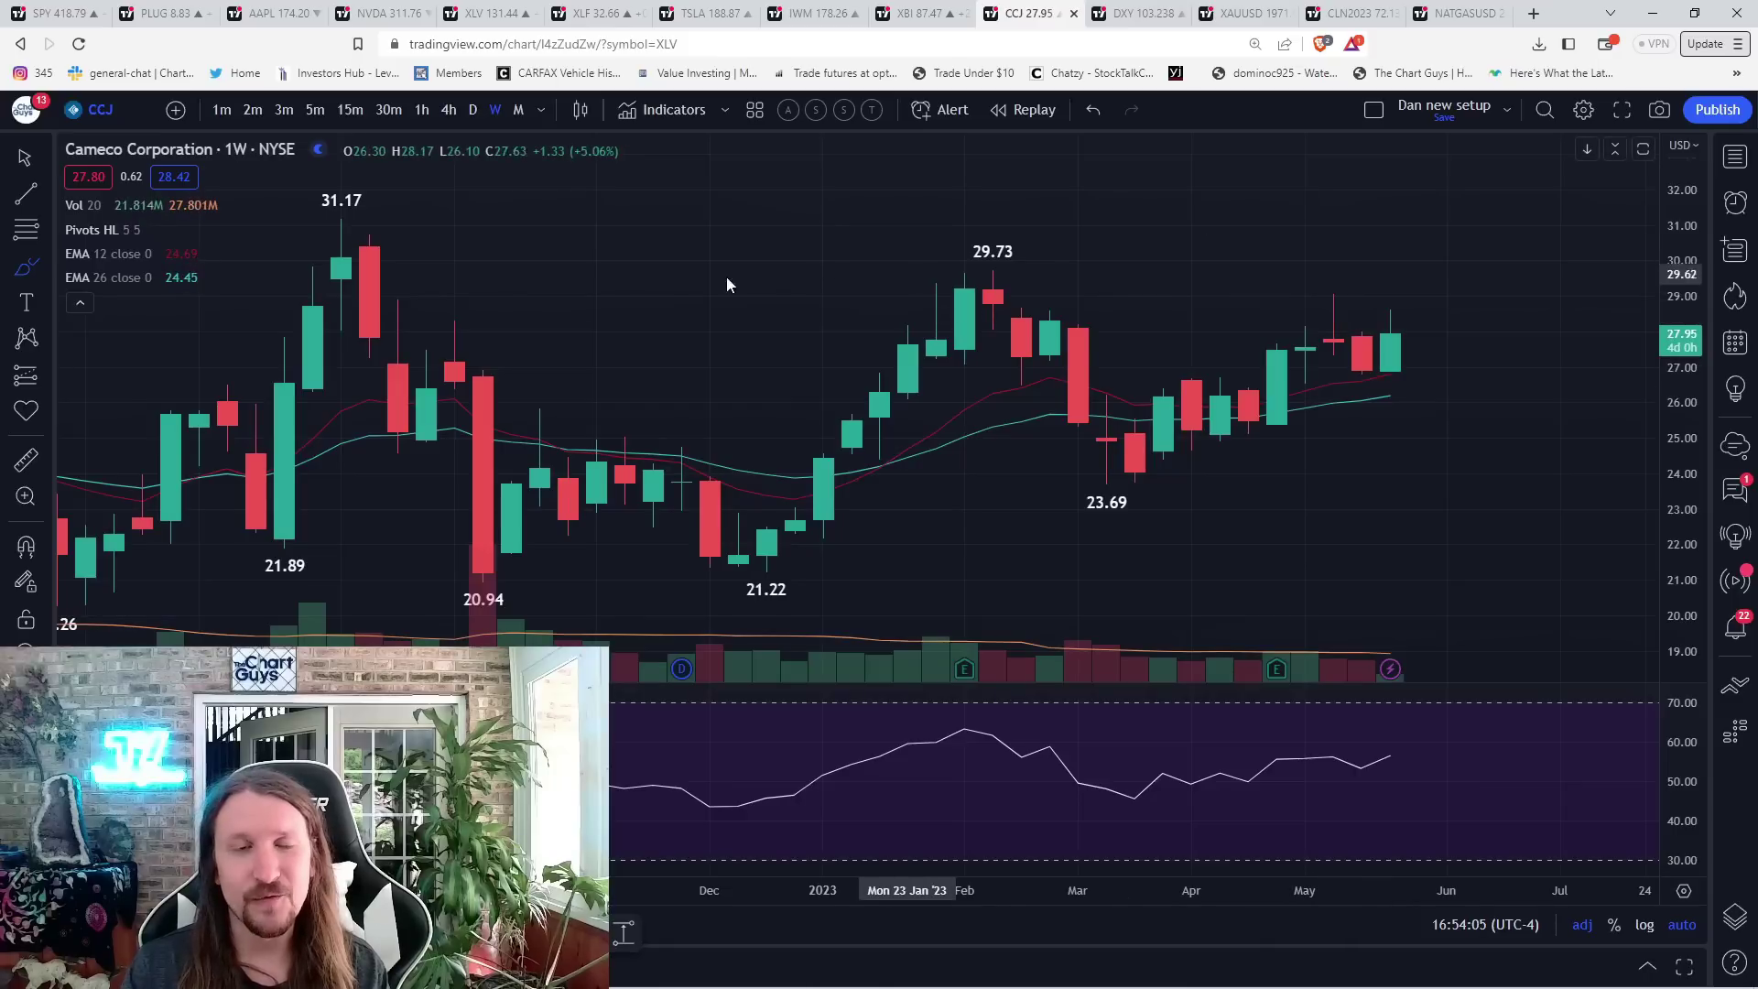
{"action": "left_click", "coordinate": [251, 111]}
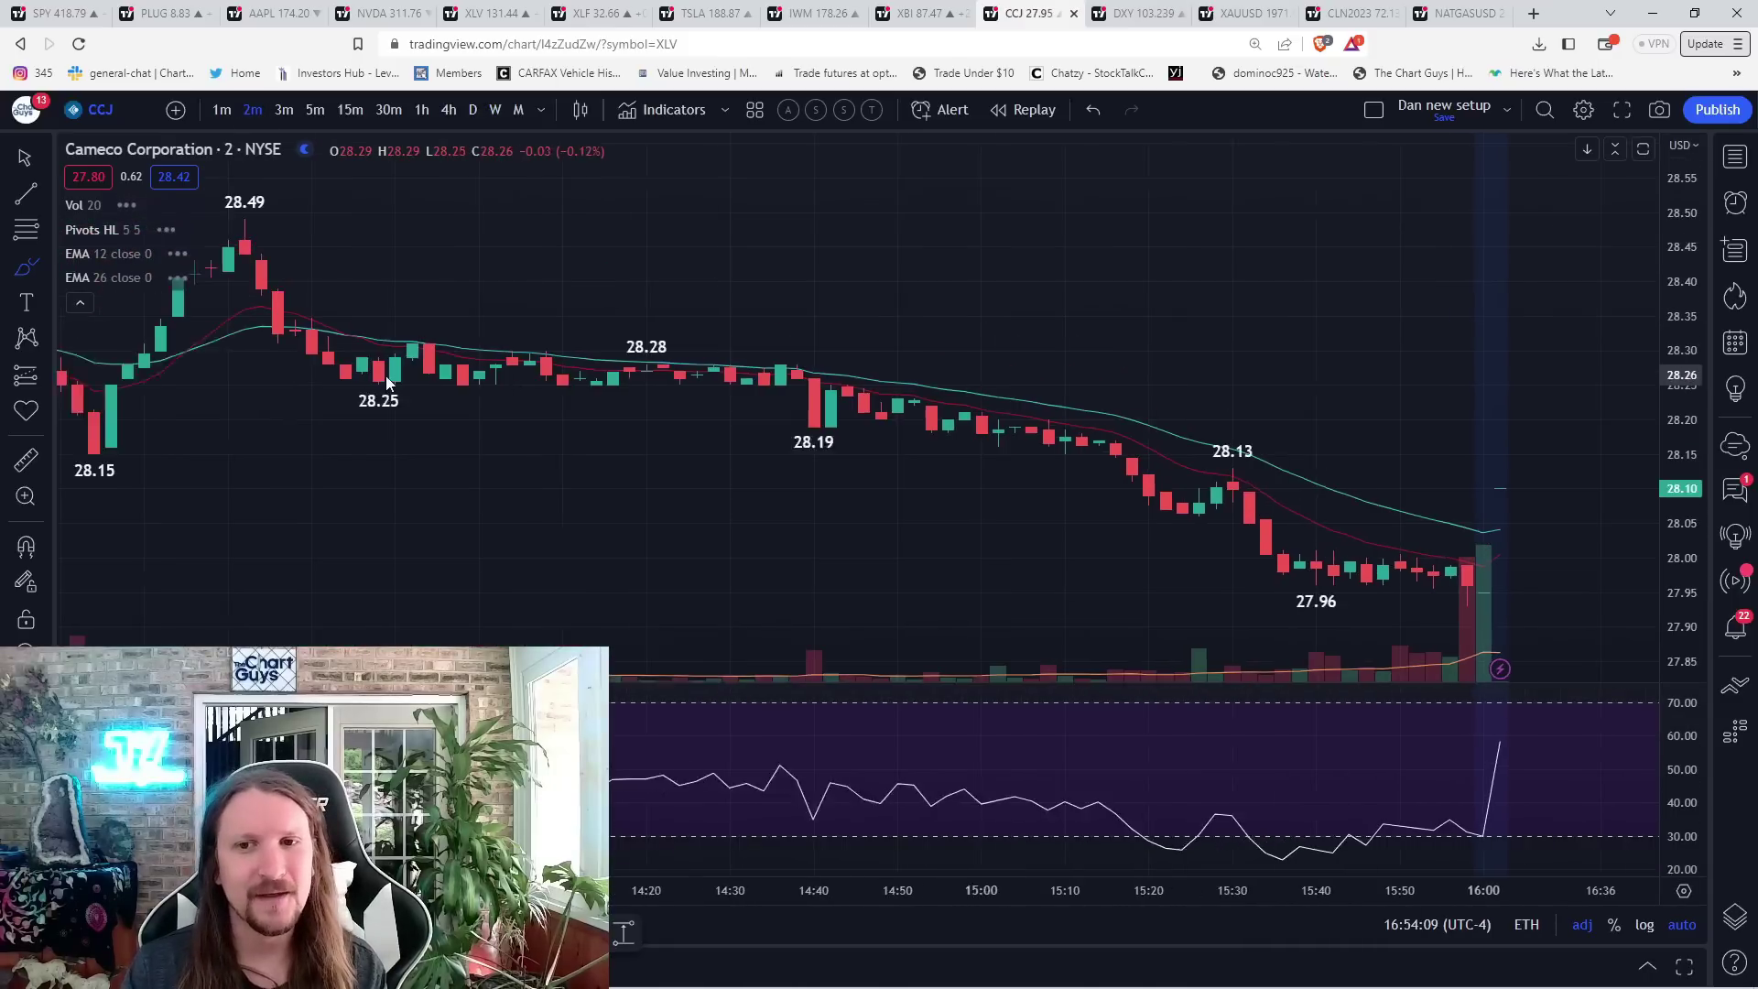
{"action": "scroll", "coordinate": [387, 375], "scroll_direction": "down", "scroll_amount": 3}
{"action": "scroll", "coordinate": [386, 374], "scroll_direction": "down", "scroll_amount": 3}
{"action": "scroll", "coordinate": [385, 375], "scroll_direction": "down", "scroll_amount": 2}
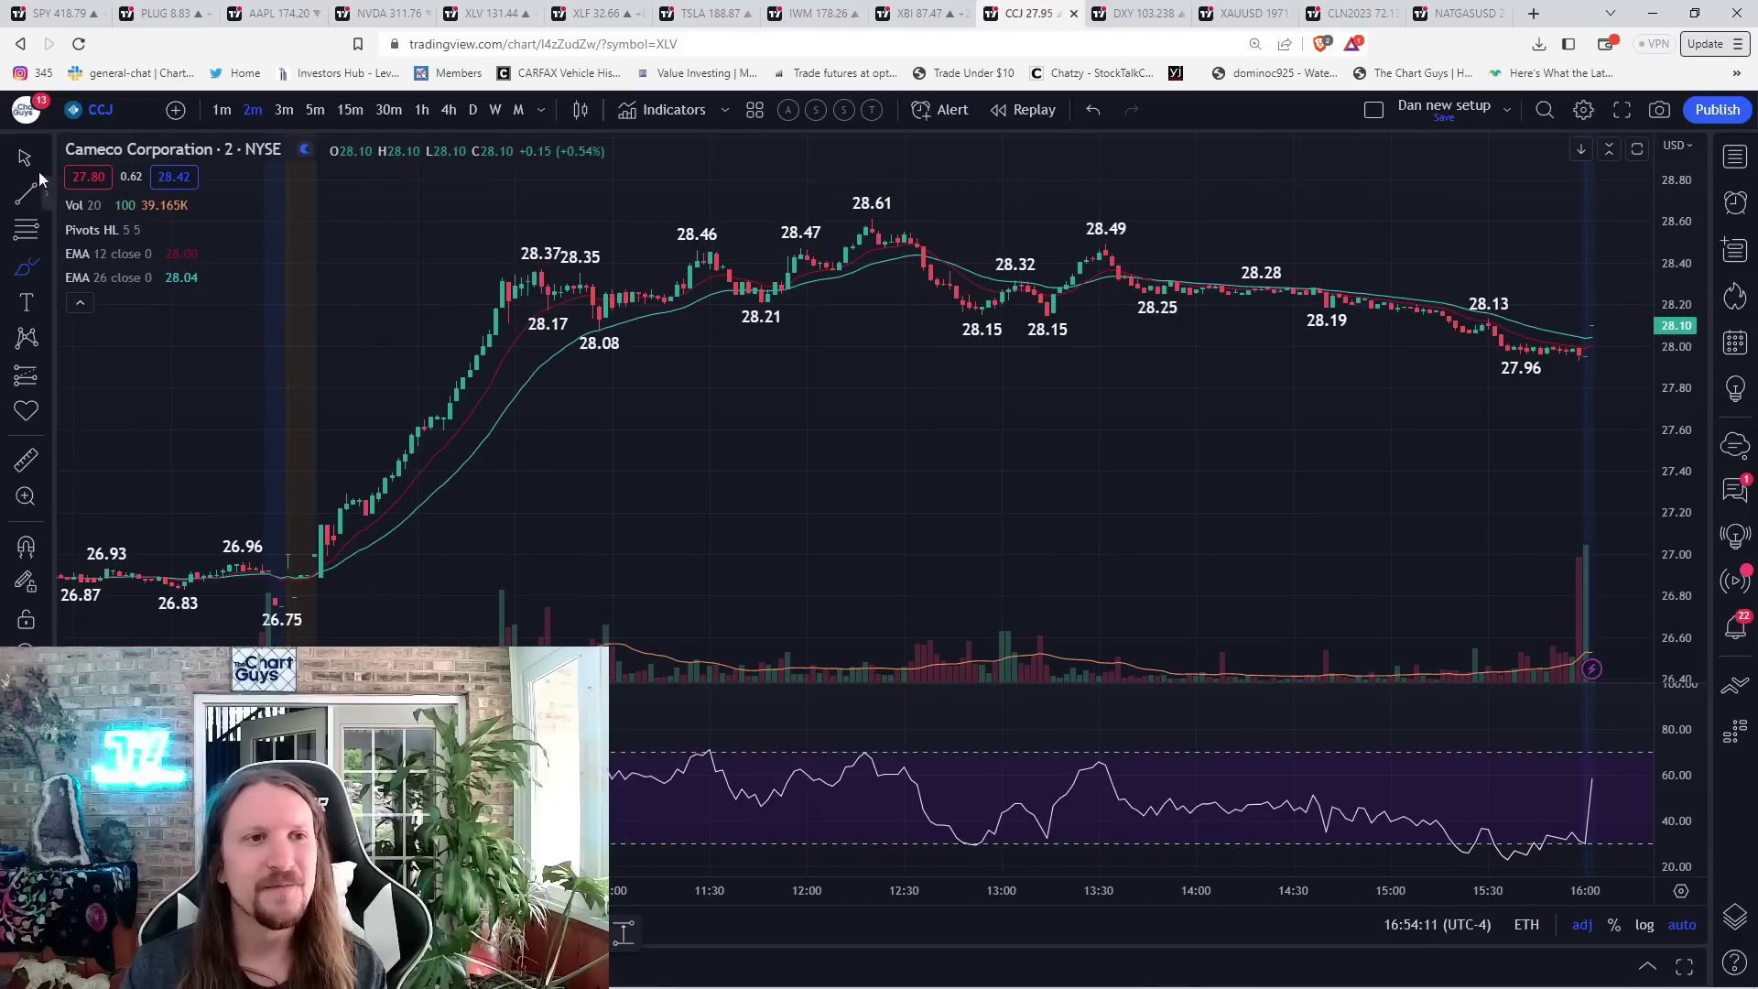
{"action": "left_click_drag", "start_coordinate": [734, 475], "coordinate": [897, 448]}
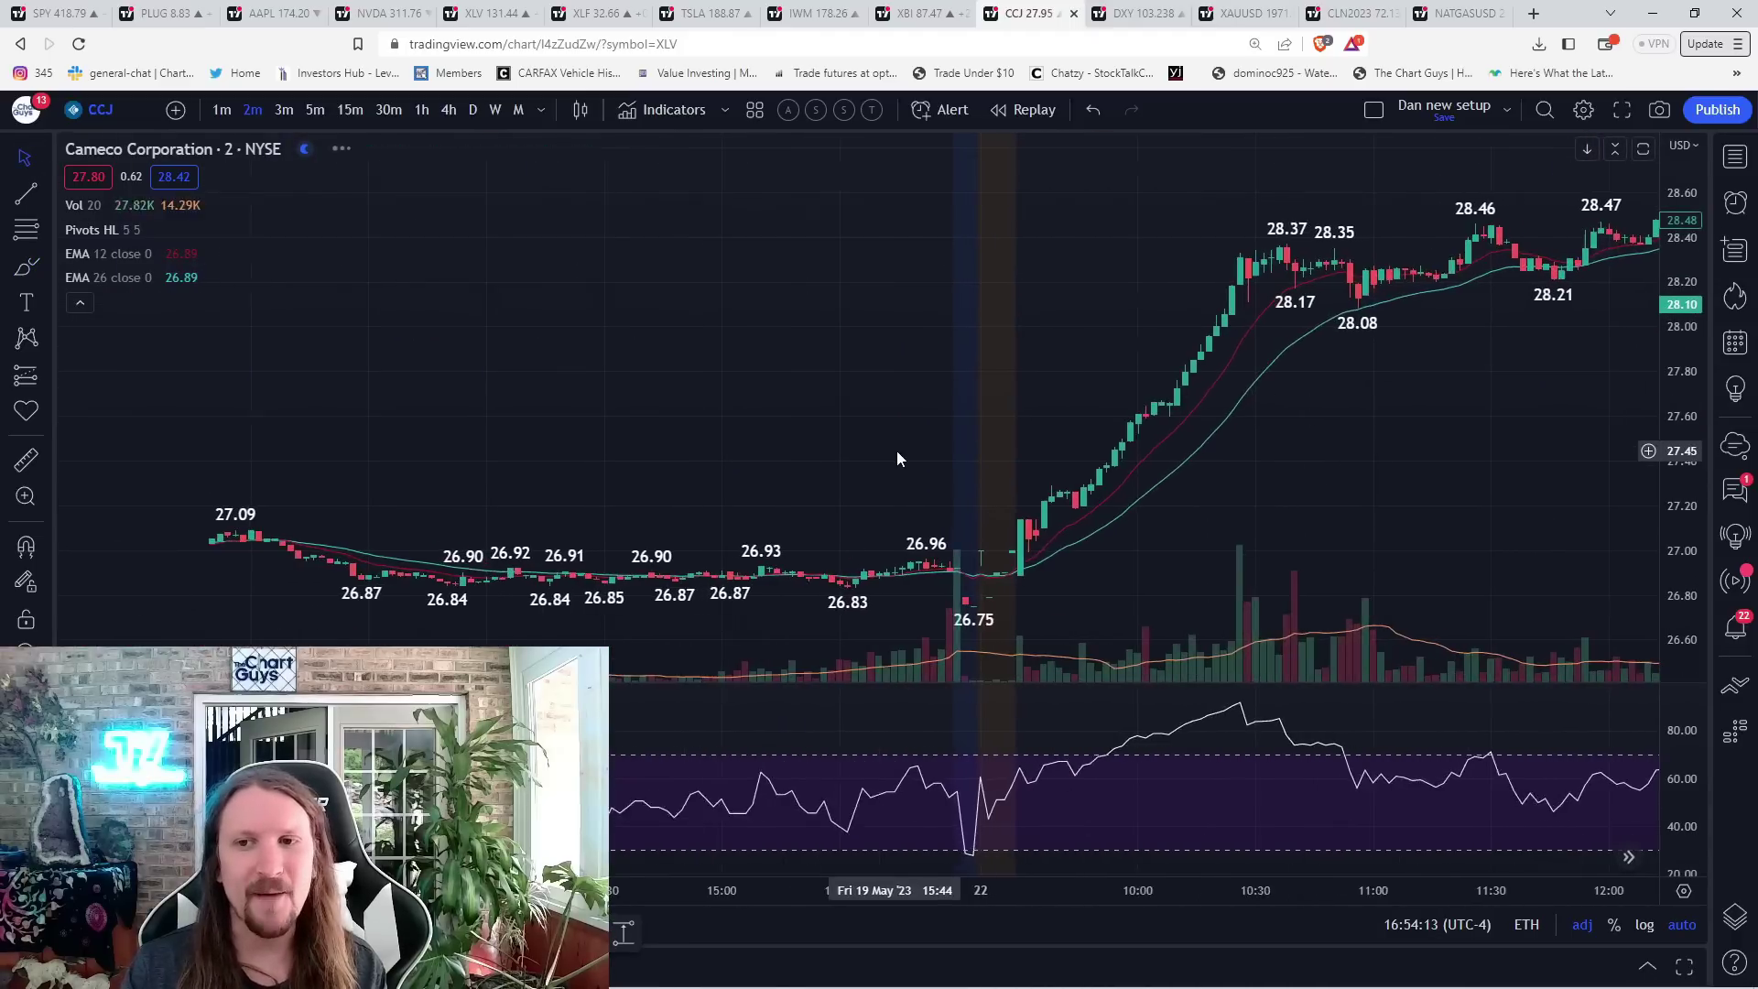
{"action": "scroll", "coordinate": [897, 448], "scroll_direction": "up", "scroll_amount": 2}
{"action": "scroll", "coordinate": [877, 565], "scroll_direction": "down", "scroll_amount": 2}
{"action": "scroll", "coordinate": [1095, 550], "scroll_direction": "down", "scroll_amount": 3}
{"action": "scroll", "coordinate": [1383, 529], "scroll_direction": "up", "scroll_amount": 3}
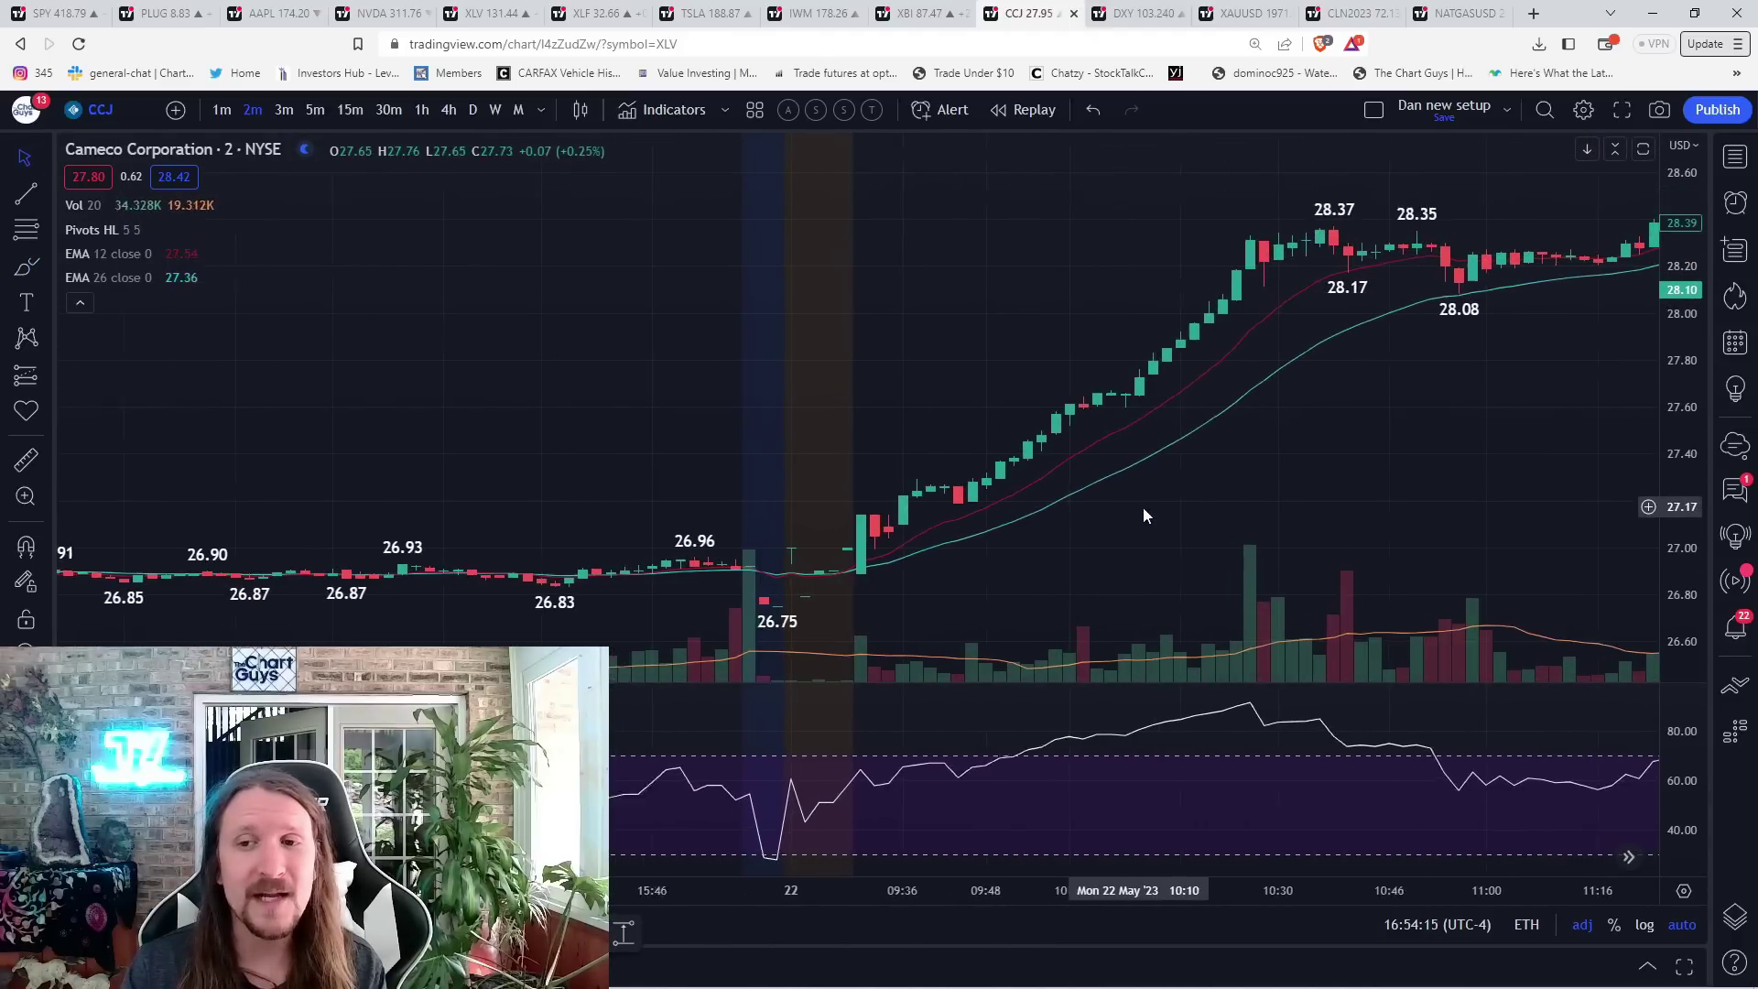
{"action": "scroll", "coordinate": [1143, 506], "scroll_direction": "up", "scroll_amount": 1}
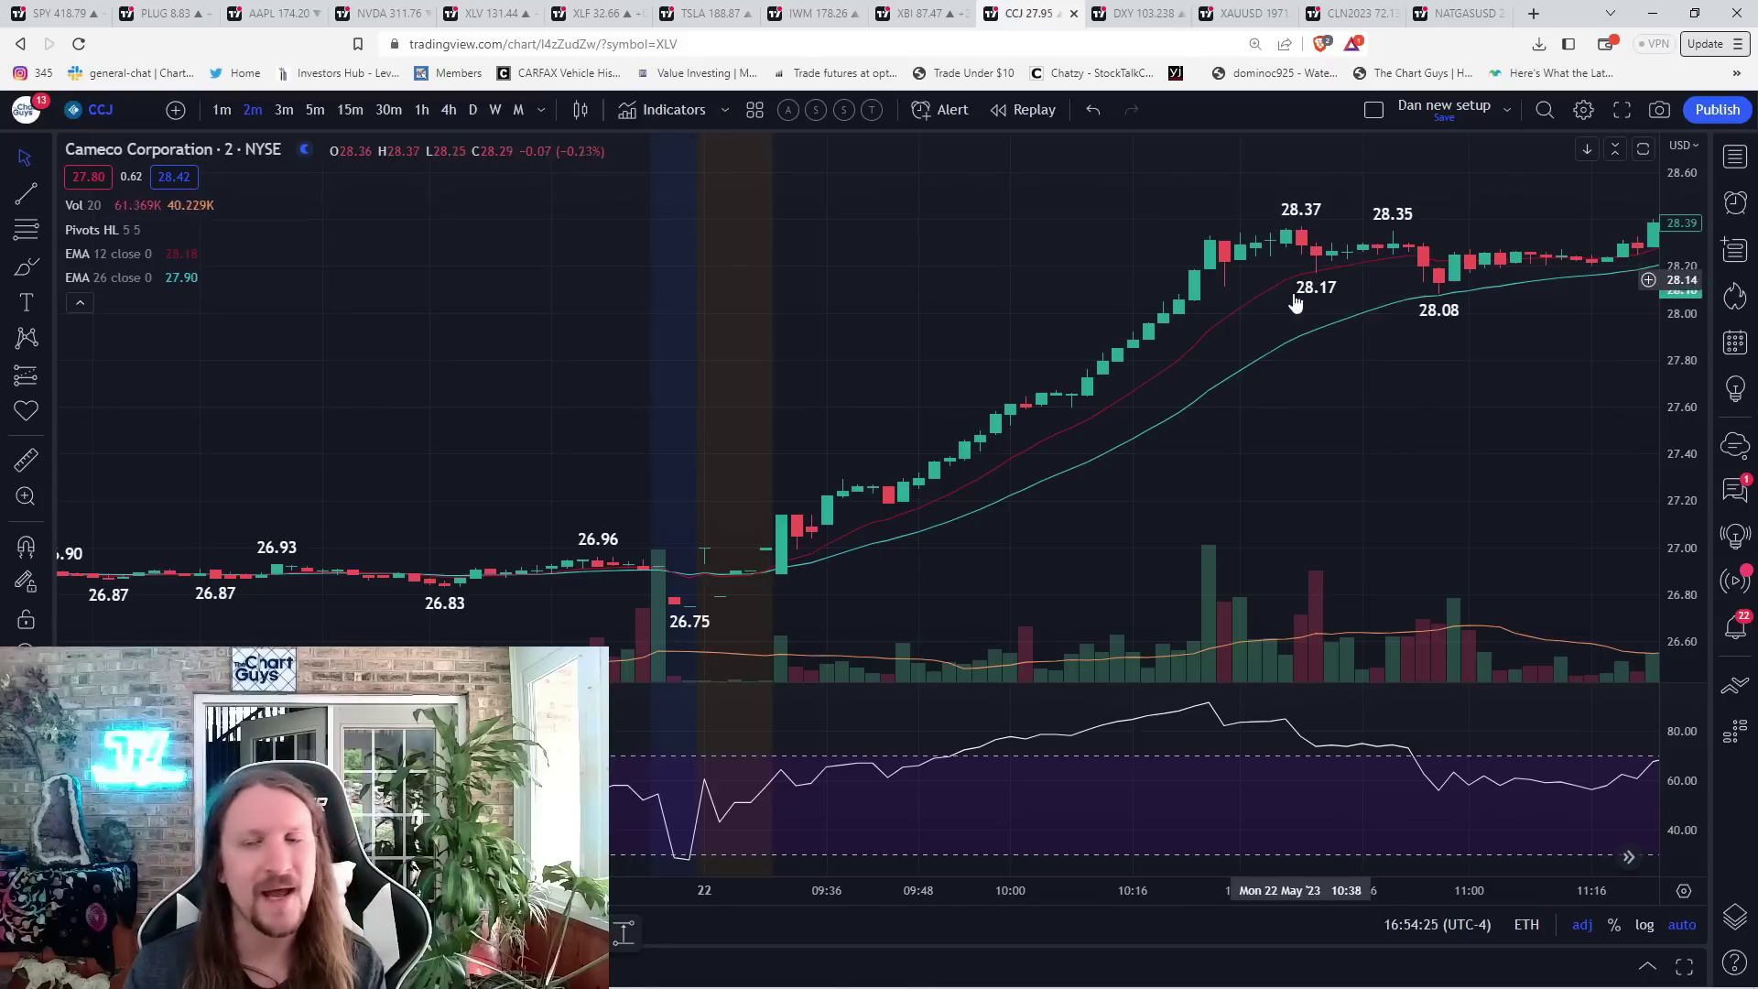
{"action": "type", "text": "UUU"}
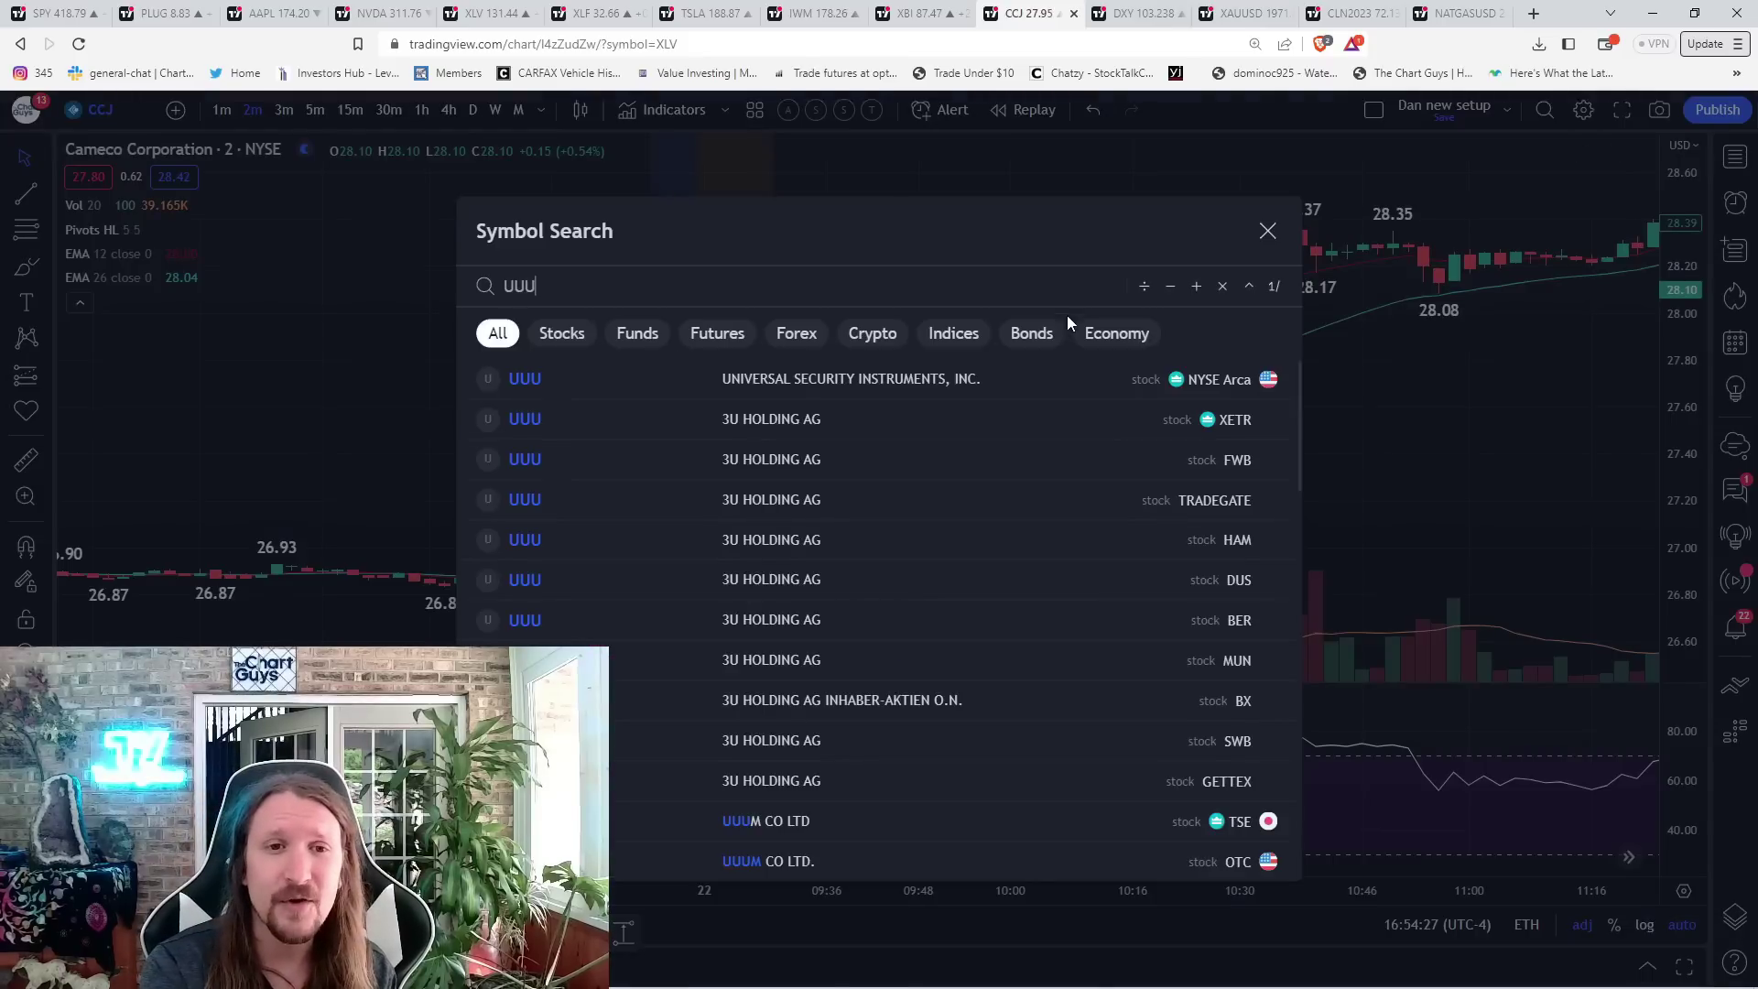
{"action": "type", "text": "U"}
- Load Energy Fuels (UUUU), set the 1D timeframe, and pan to earlier daily candles
{"action": "key", "text": "Return"}
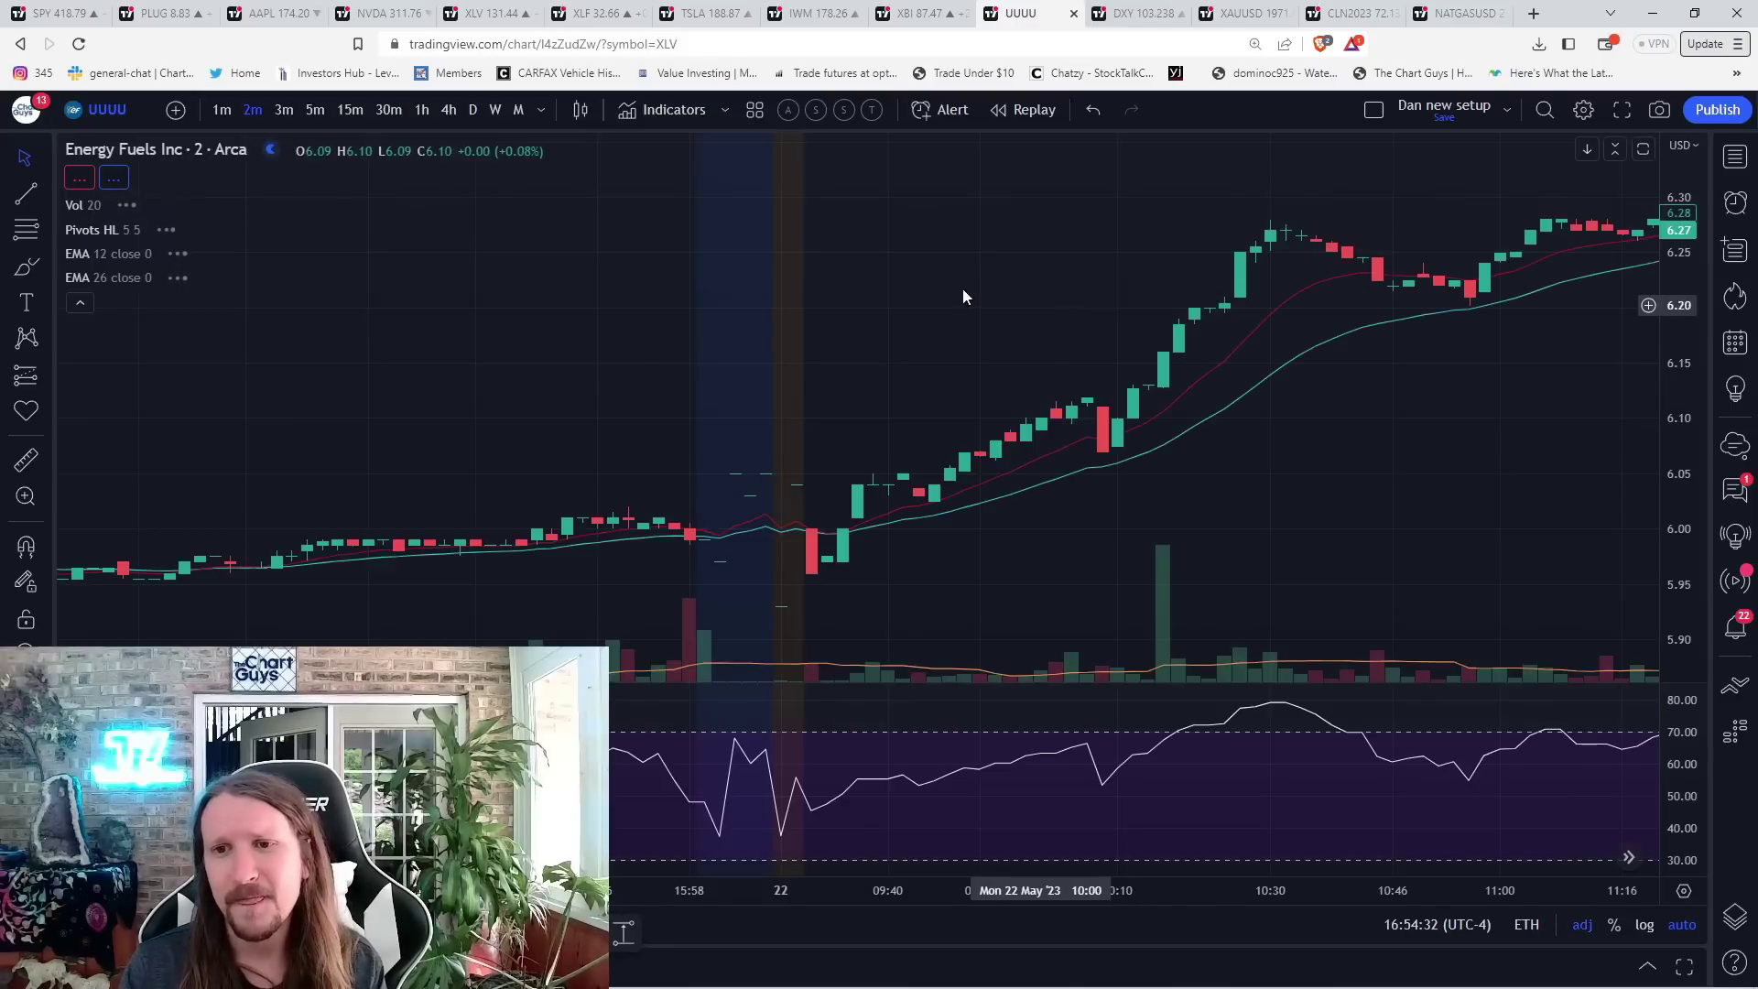
{"action": "left_click", "coordinate": [42, 158]}
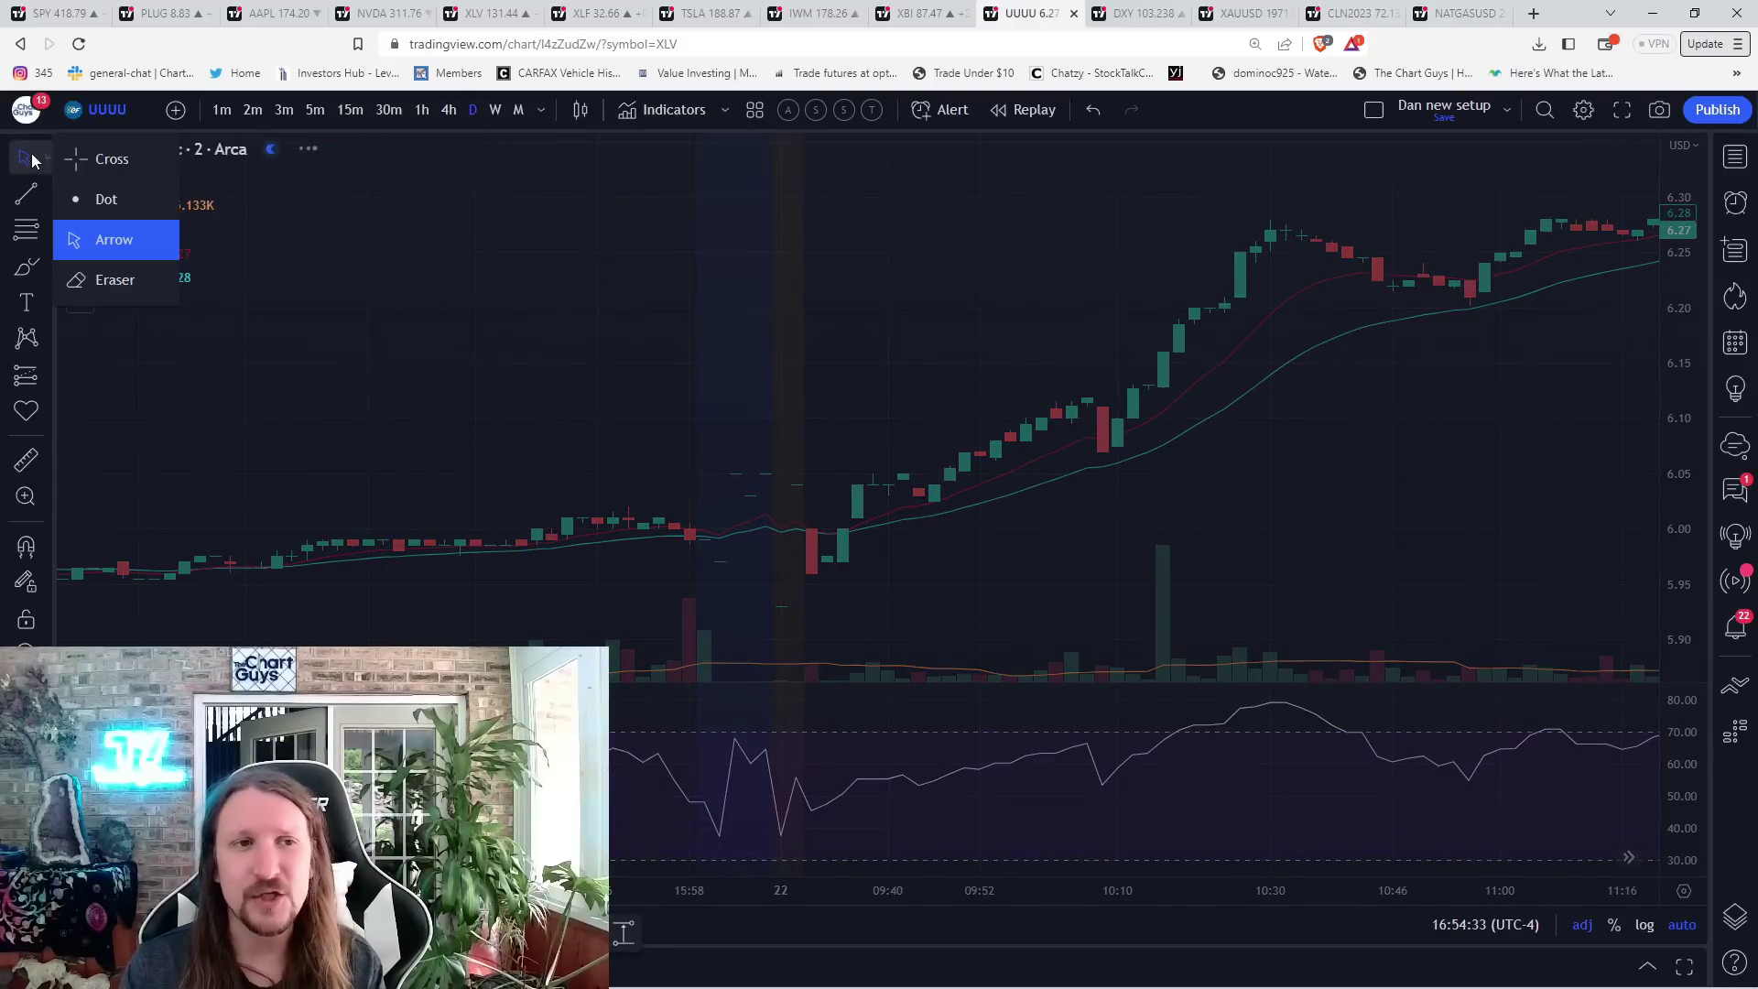
{"action": "key", "text": "1"}
{"action": "key", "text": "d"}
{"action": "key", "text": "Return"}
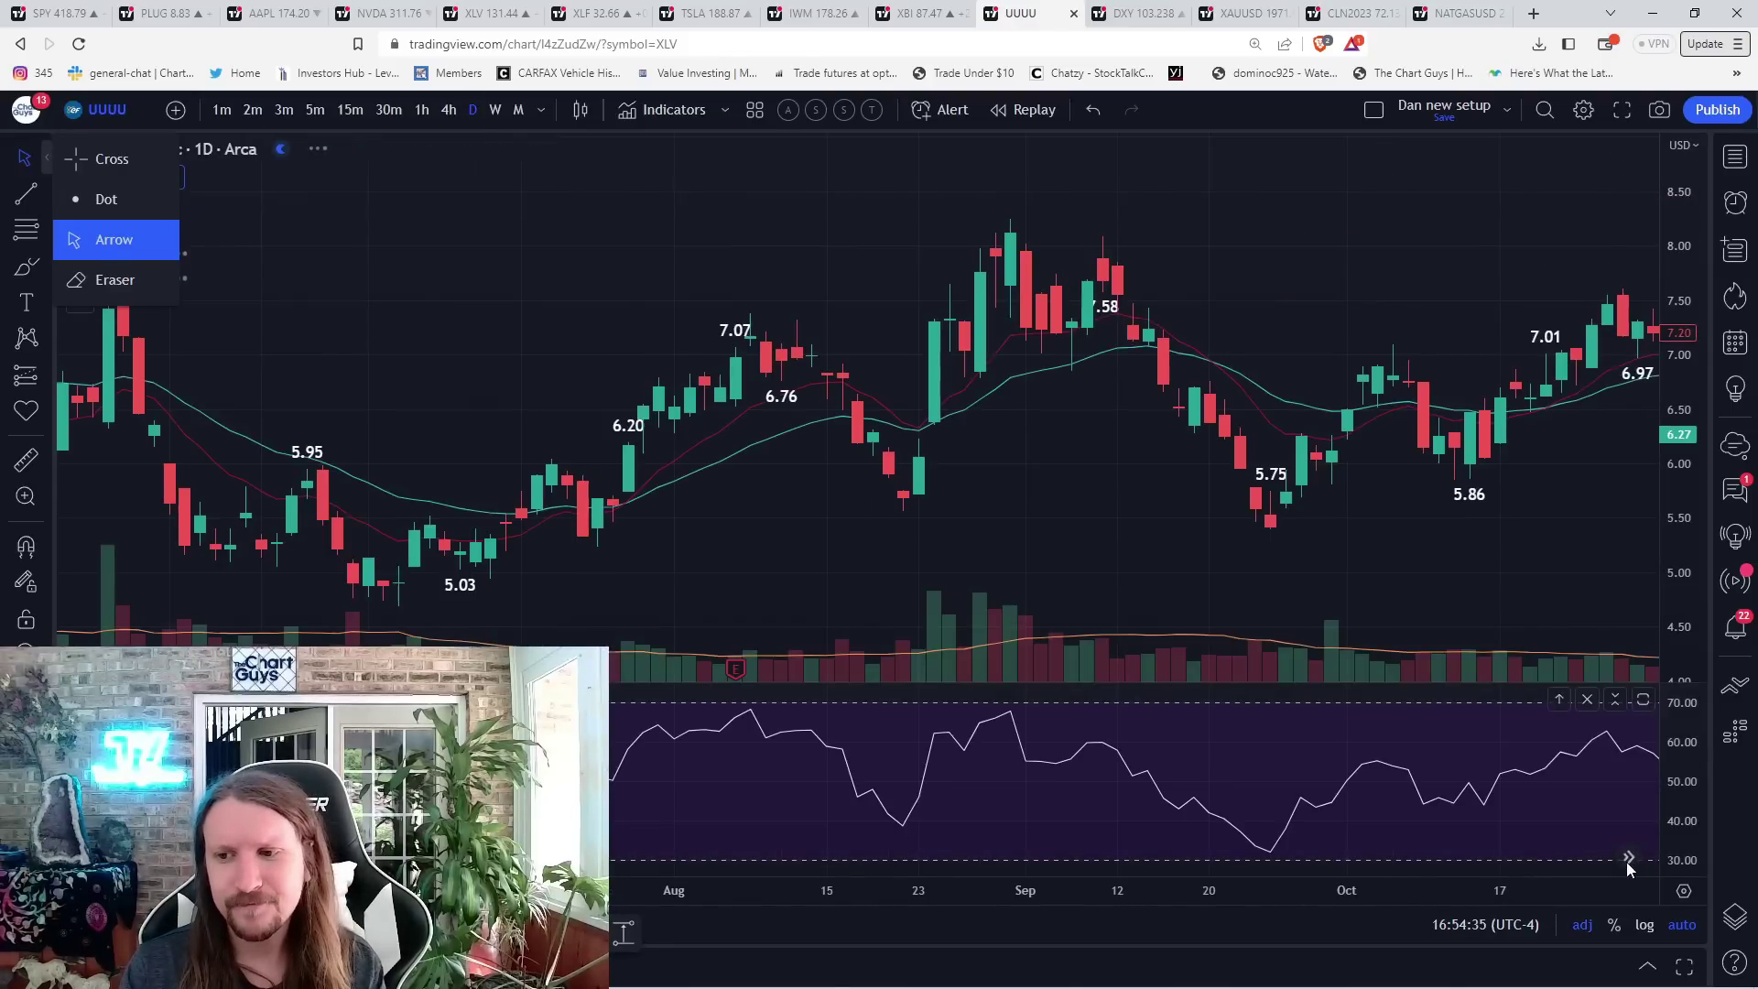
{"action": "left_click_drag", "start_coordinate": [1141, 587], "coordinate": [1023, 523]}
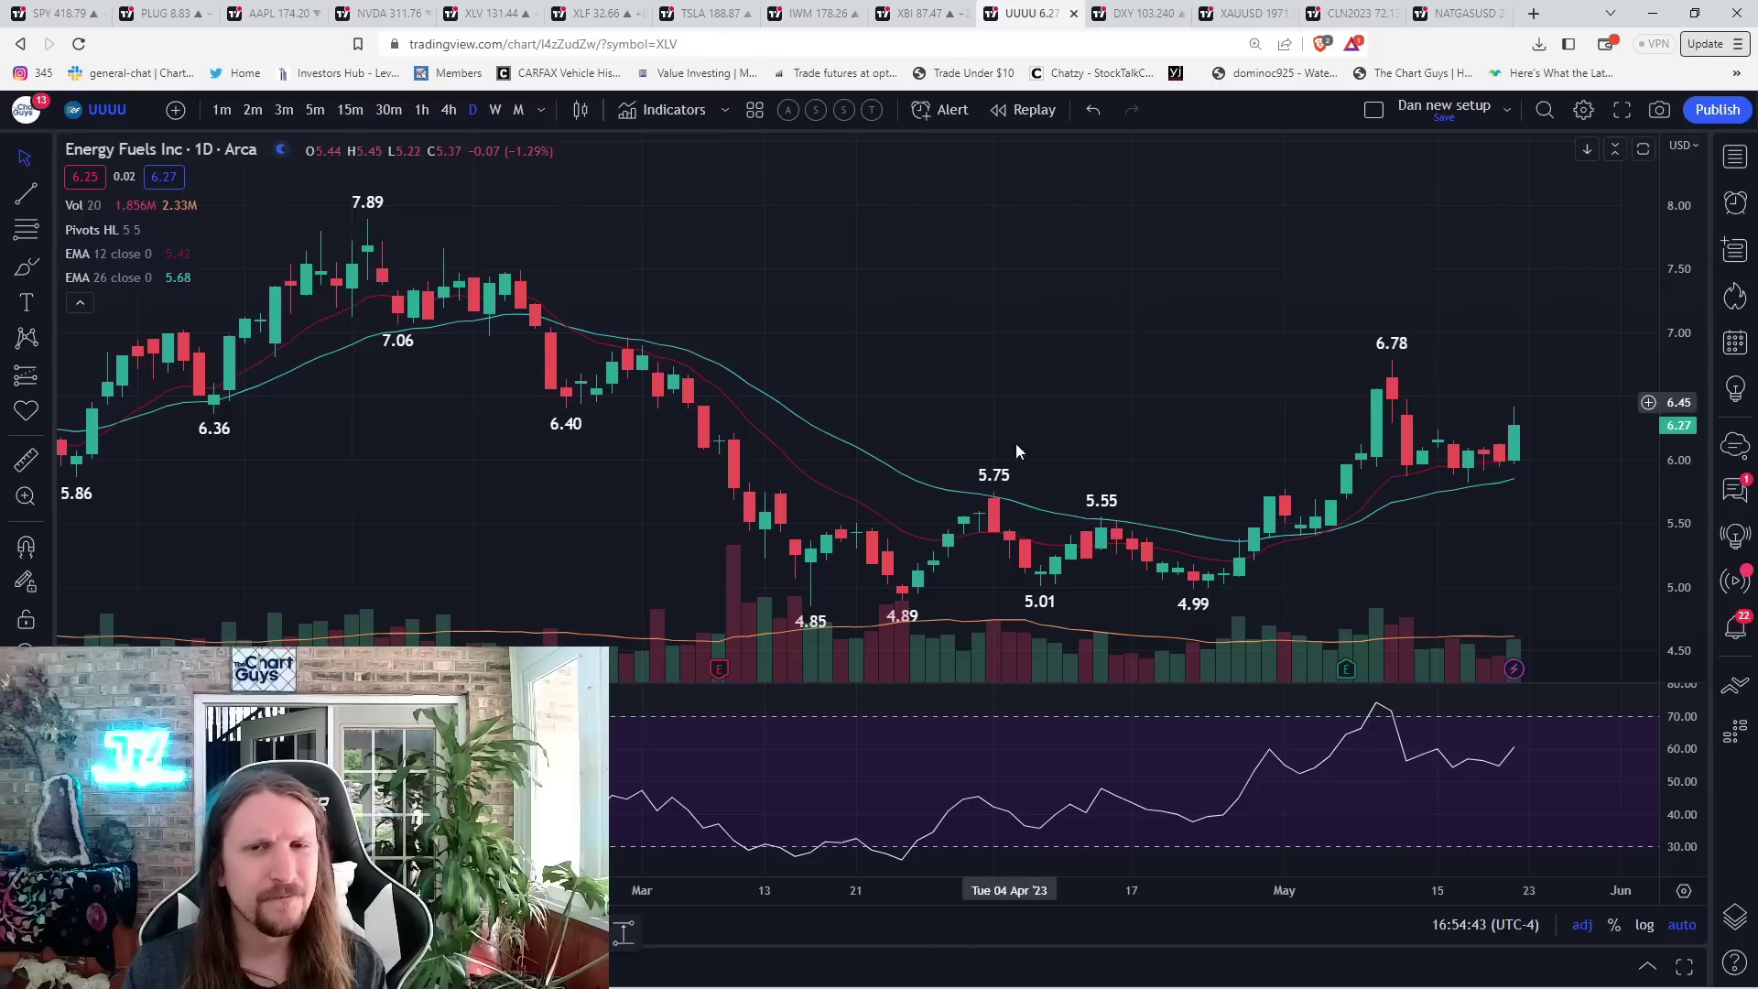
- Mark a short yellow line under the Dollar Index candles and switch to weekly candles
{"action": "left_click", "coordinate": [1132, 14]}
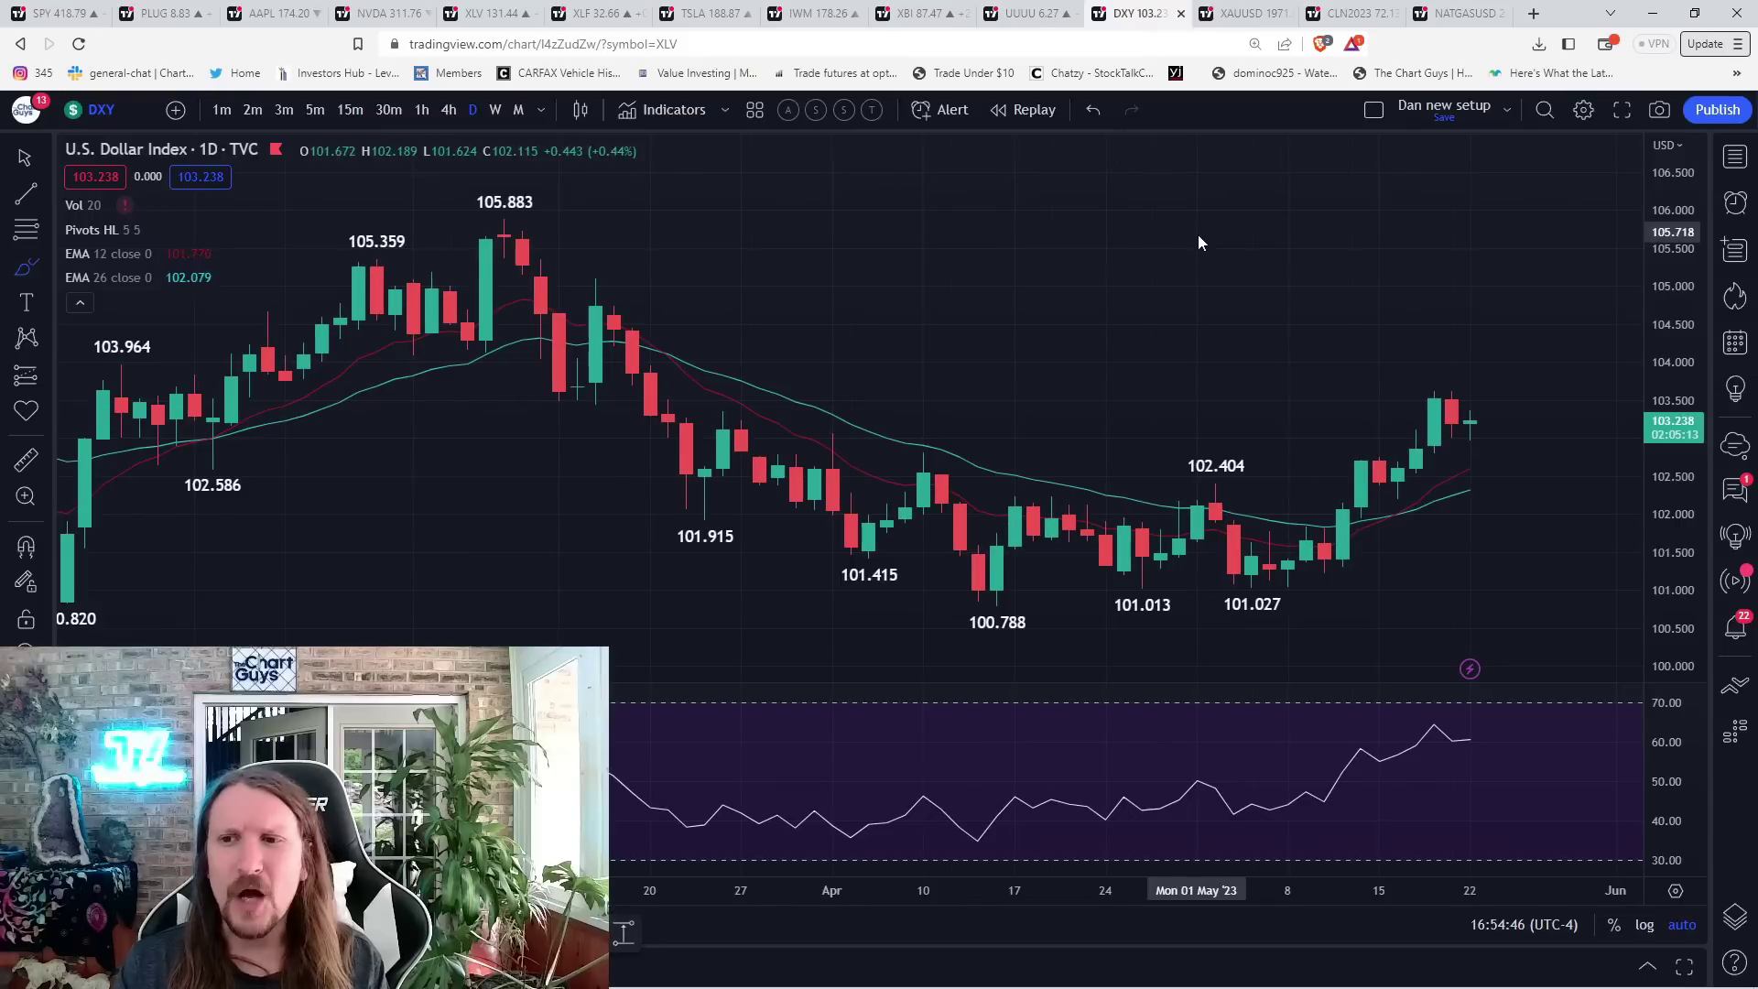
{"action": "scroll", "coordinate": [1198, 235], "scroll_direction": "up", "scroll_amount": 5}
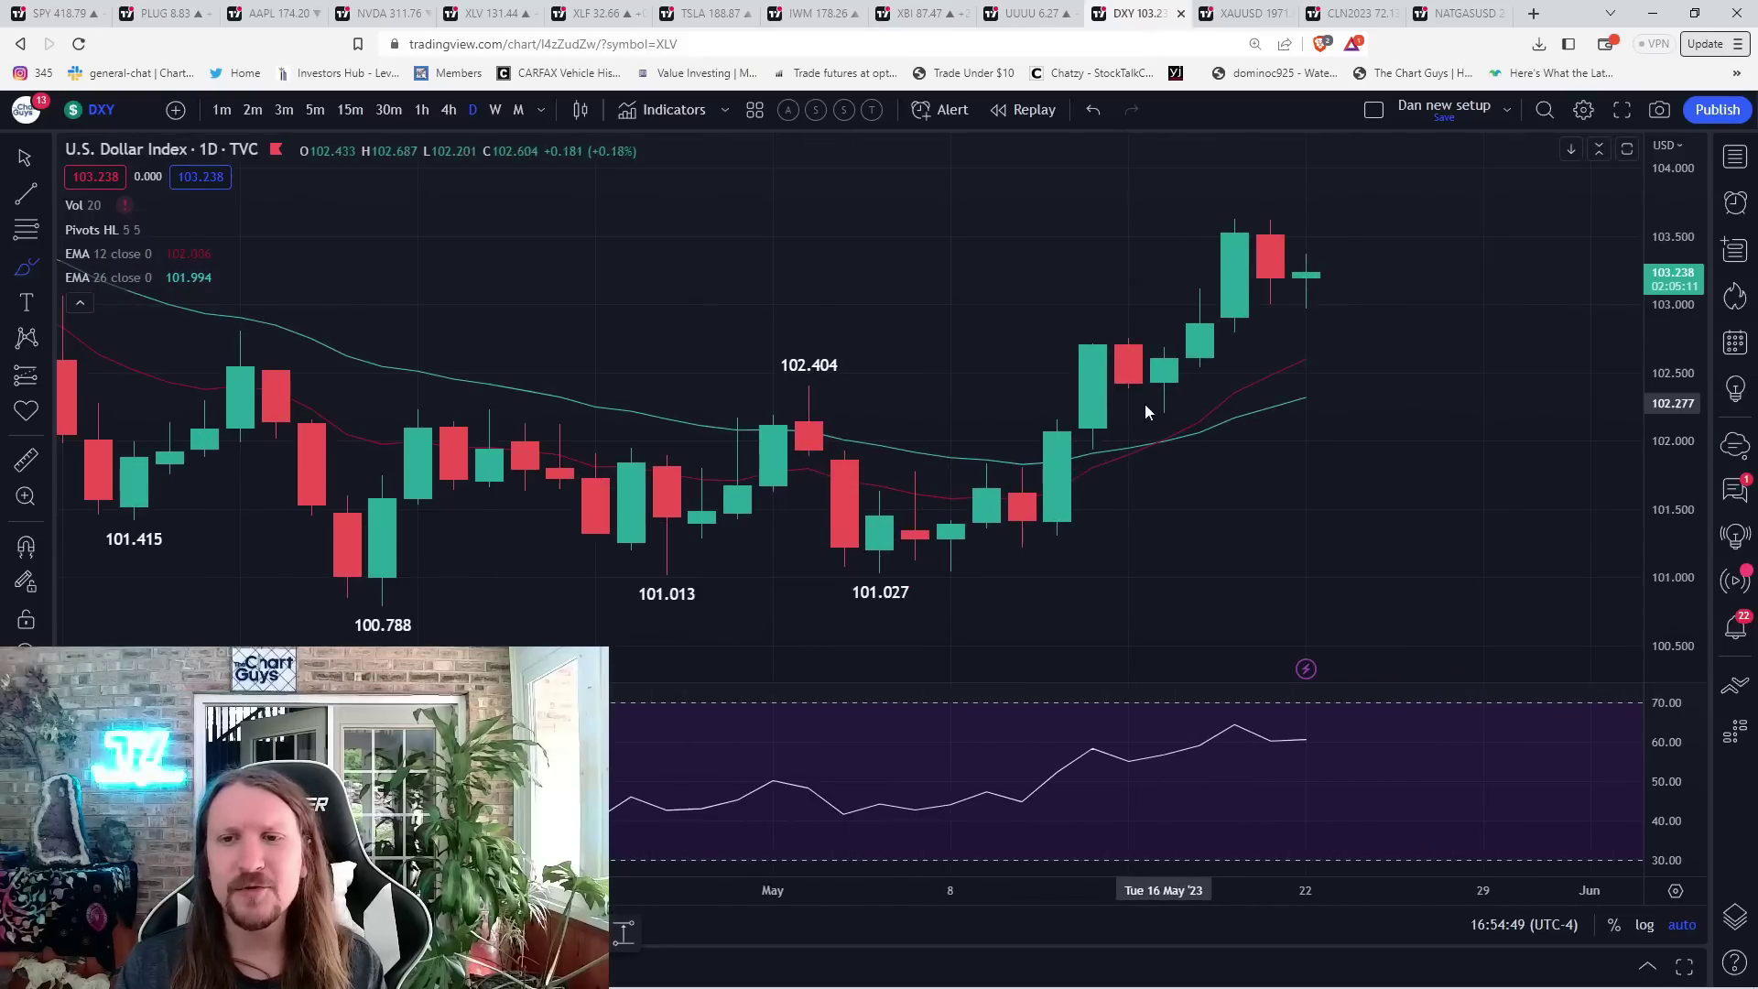
{"action": "left_click_drag", "start_coordinate": [1133, 413], "coordinate": [1202, 413]}
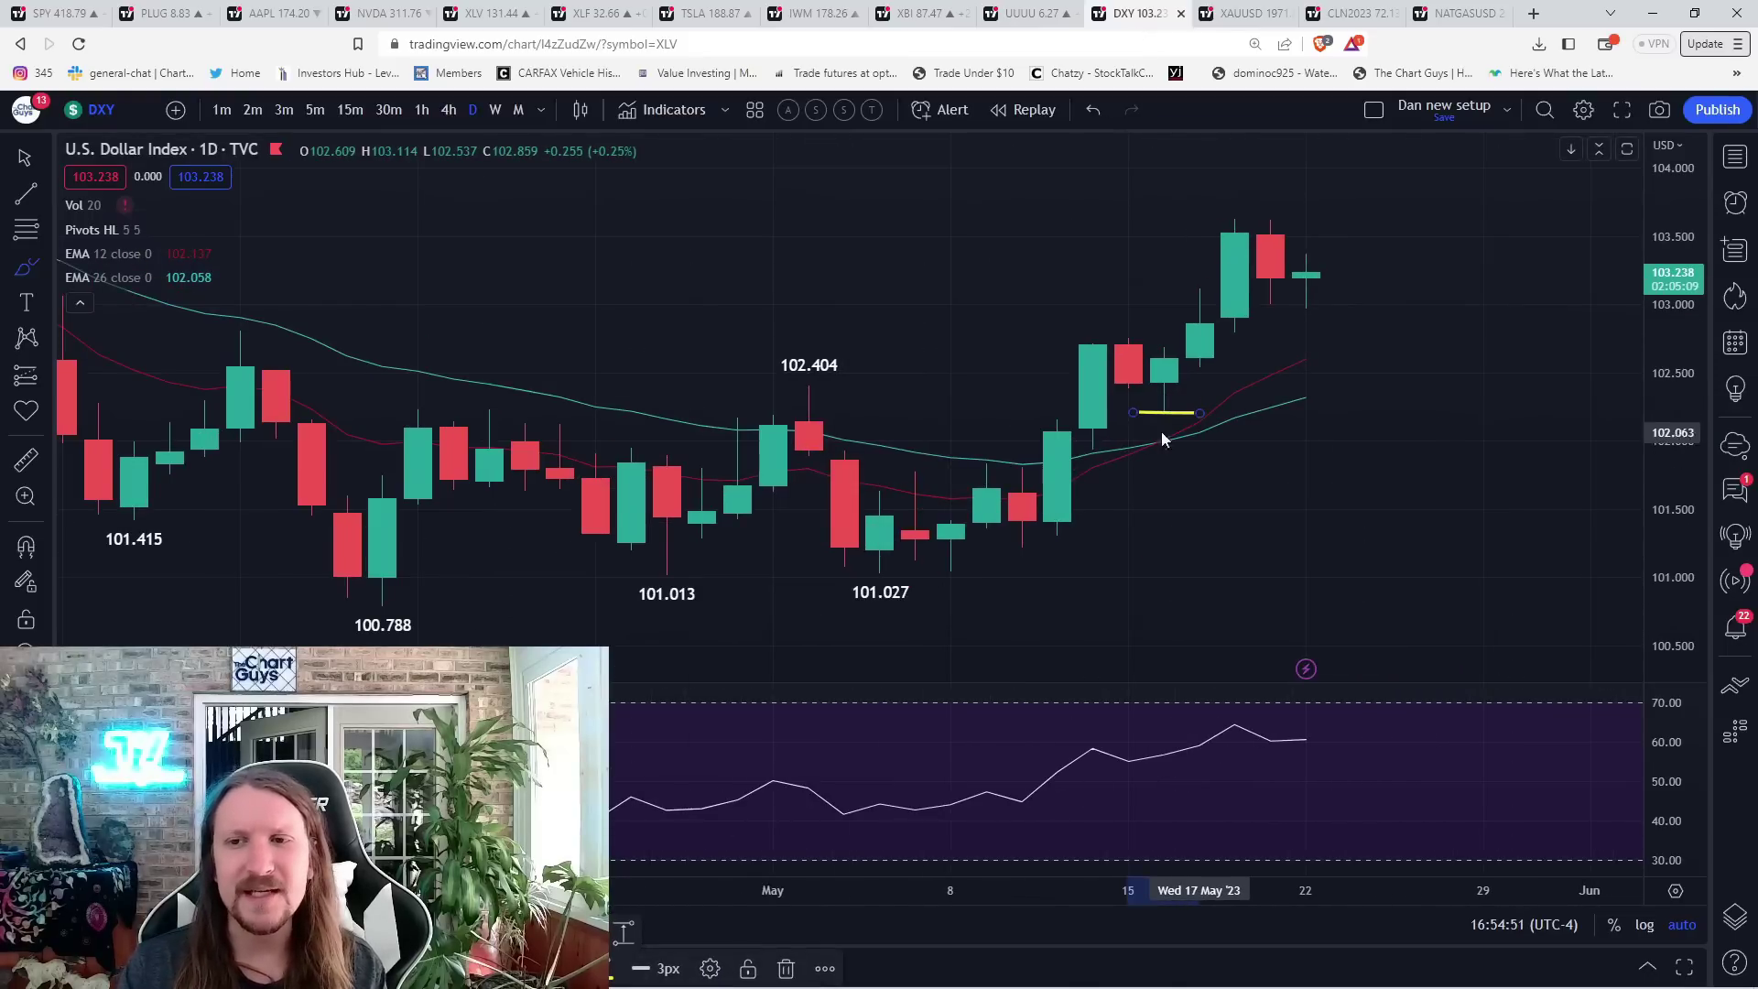
{"action": "left_click", "coordinate": [494, 108]}
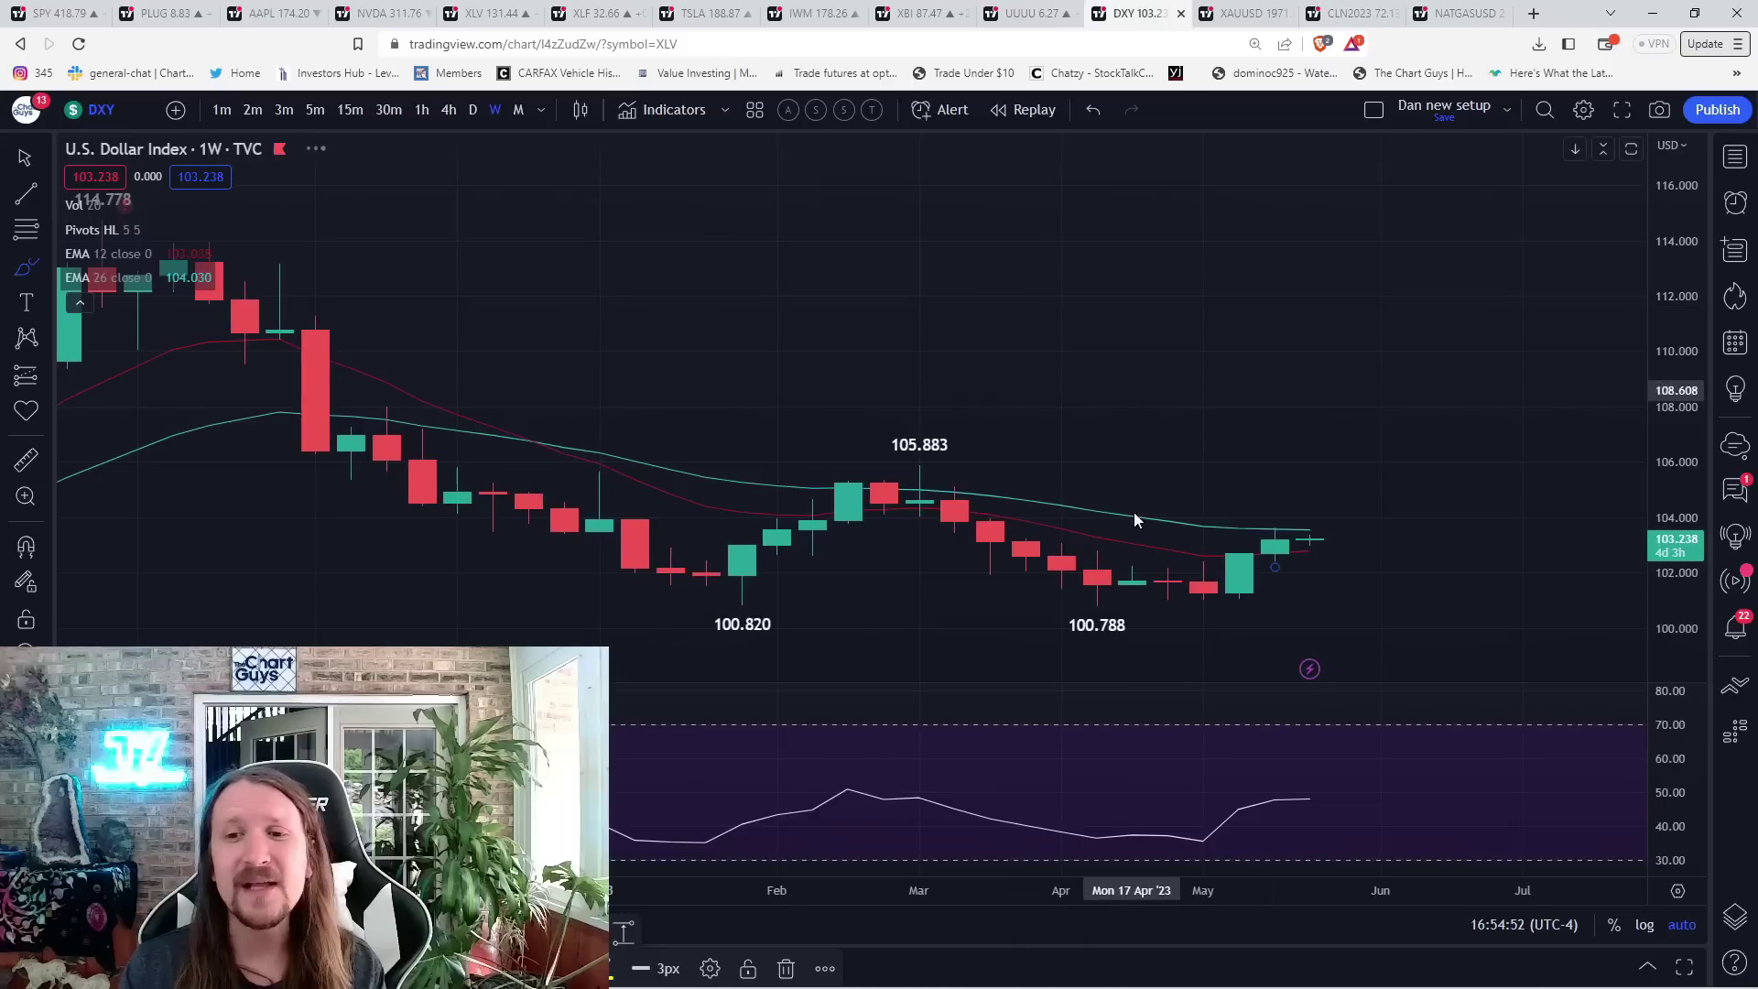
{"action": "scroll", "coordinate": [771, 533], "scroll_direction": "up", "scroll_amount": 3}
- Sketch and erase a yellow curve from 100.820 over 105.883, then show Gold Spot
{"action": "mouse_move", "coordinate": [550, 600]}
{"action": "left_mouse_down"}
{"action": "mouse_move", "coordinate": [728, 405]}
{"action": "mouse_move", "coordinate": [1245, 453]}
{"action": "left_mouse_up"}
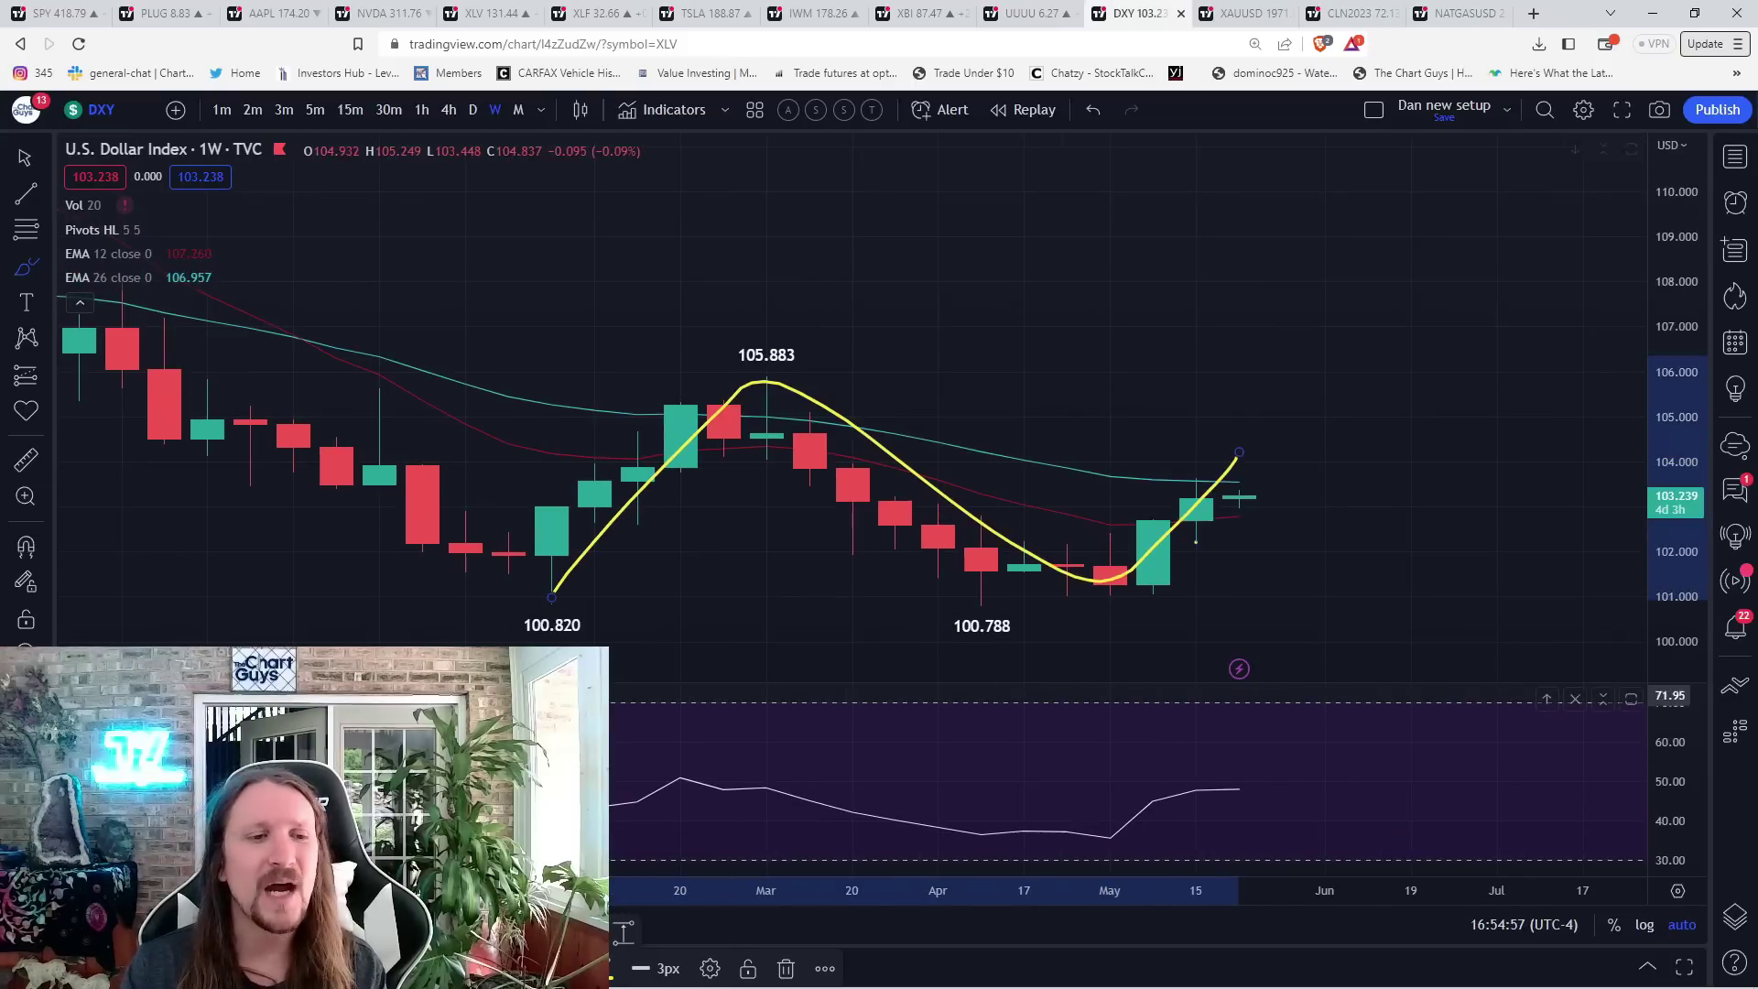
{"action": "key", "text": "Delete"}
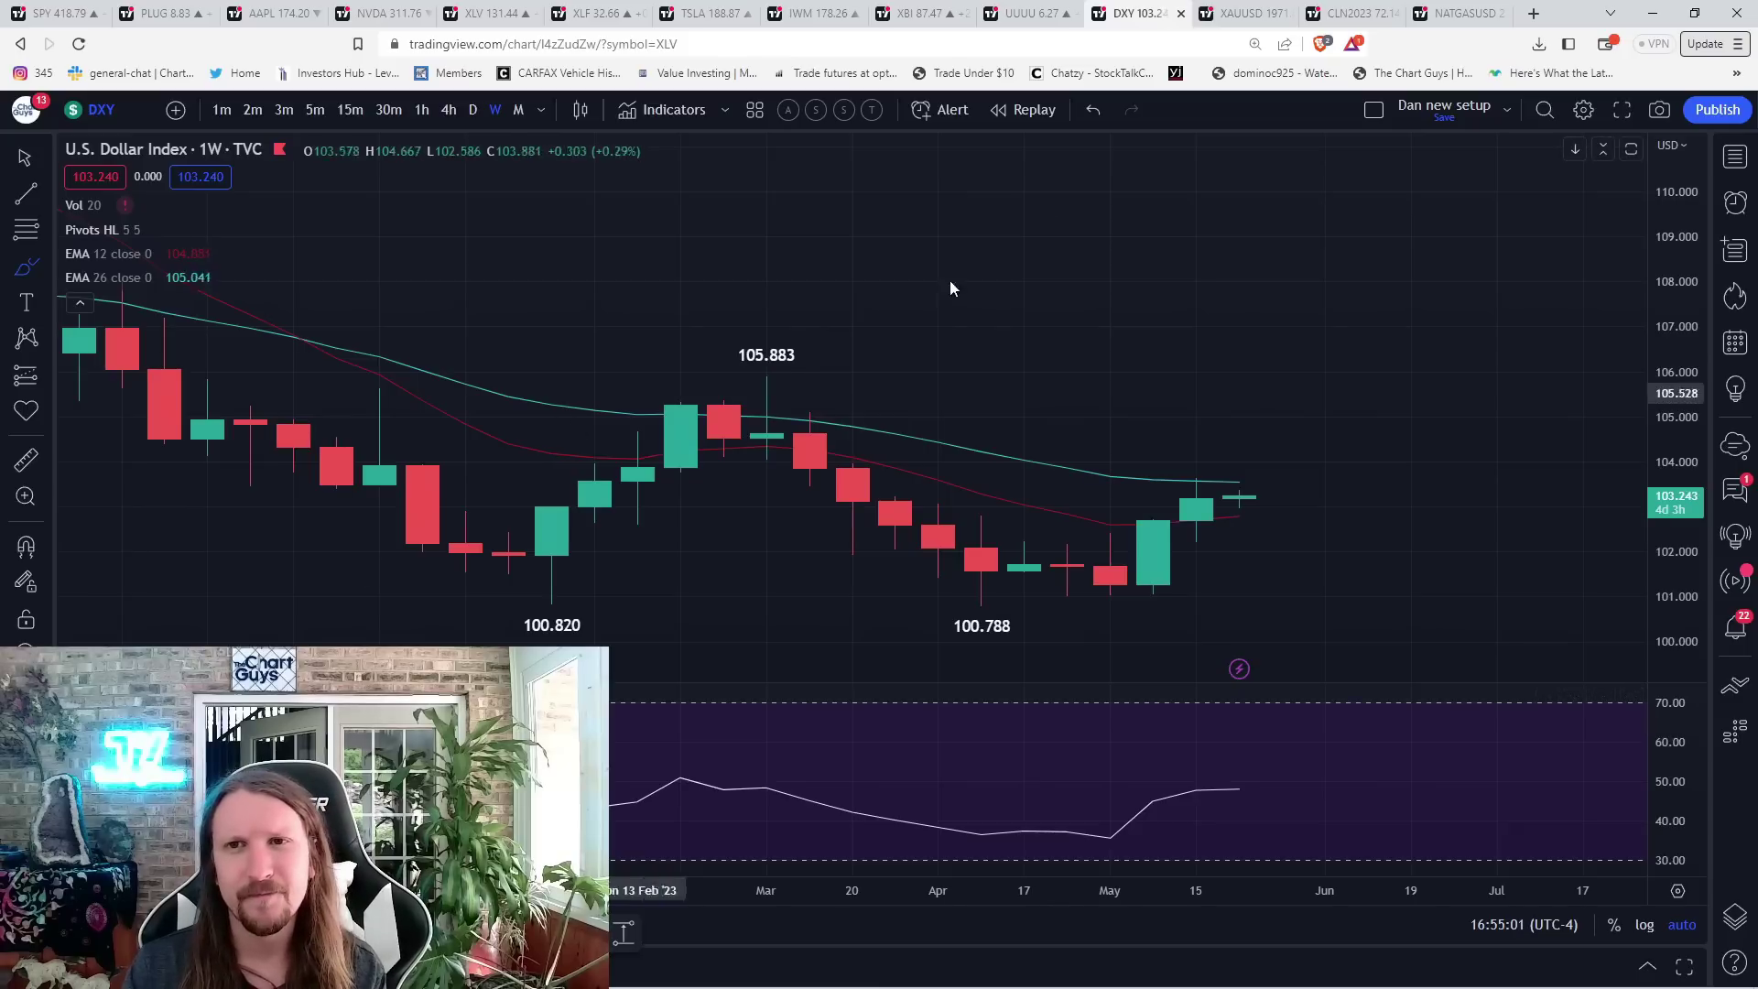
{"action": "left_click", "coordinate": [1242, 14]}
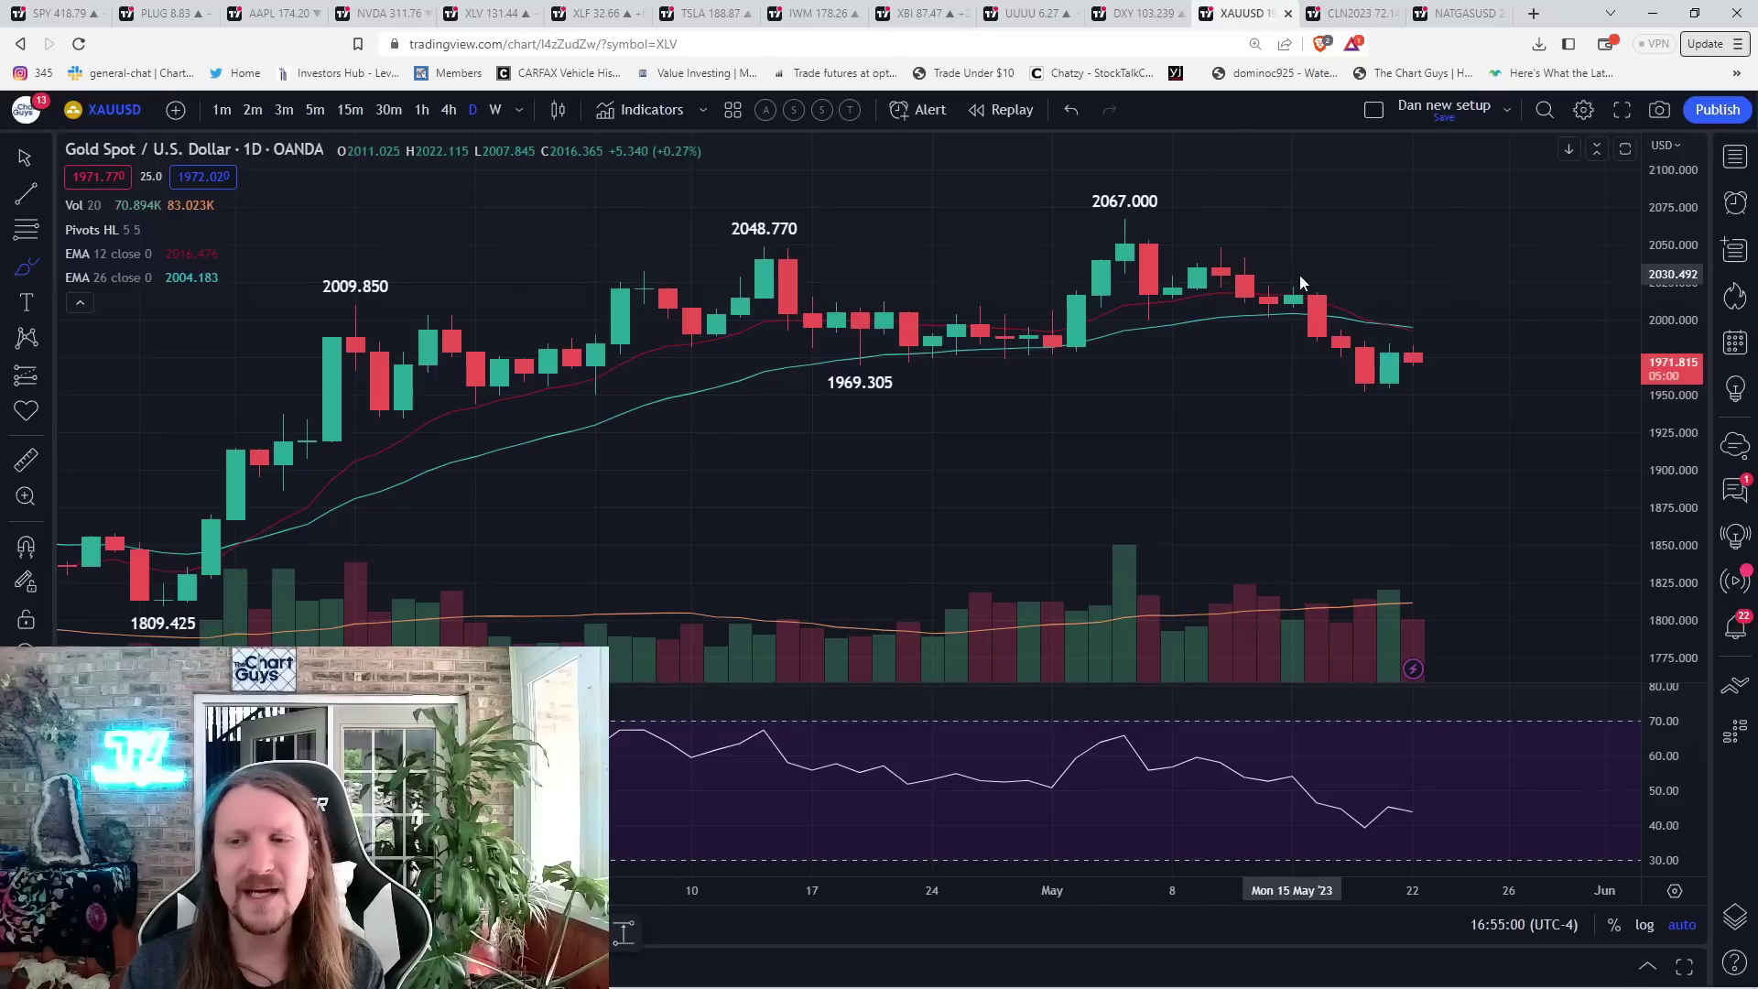
{"action": "scroll", "coordinate": [1299, 274], "scroll_direction": "up", "scroll_amount": 2}
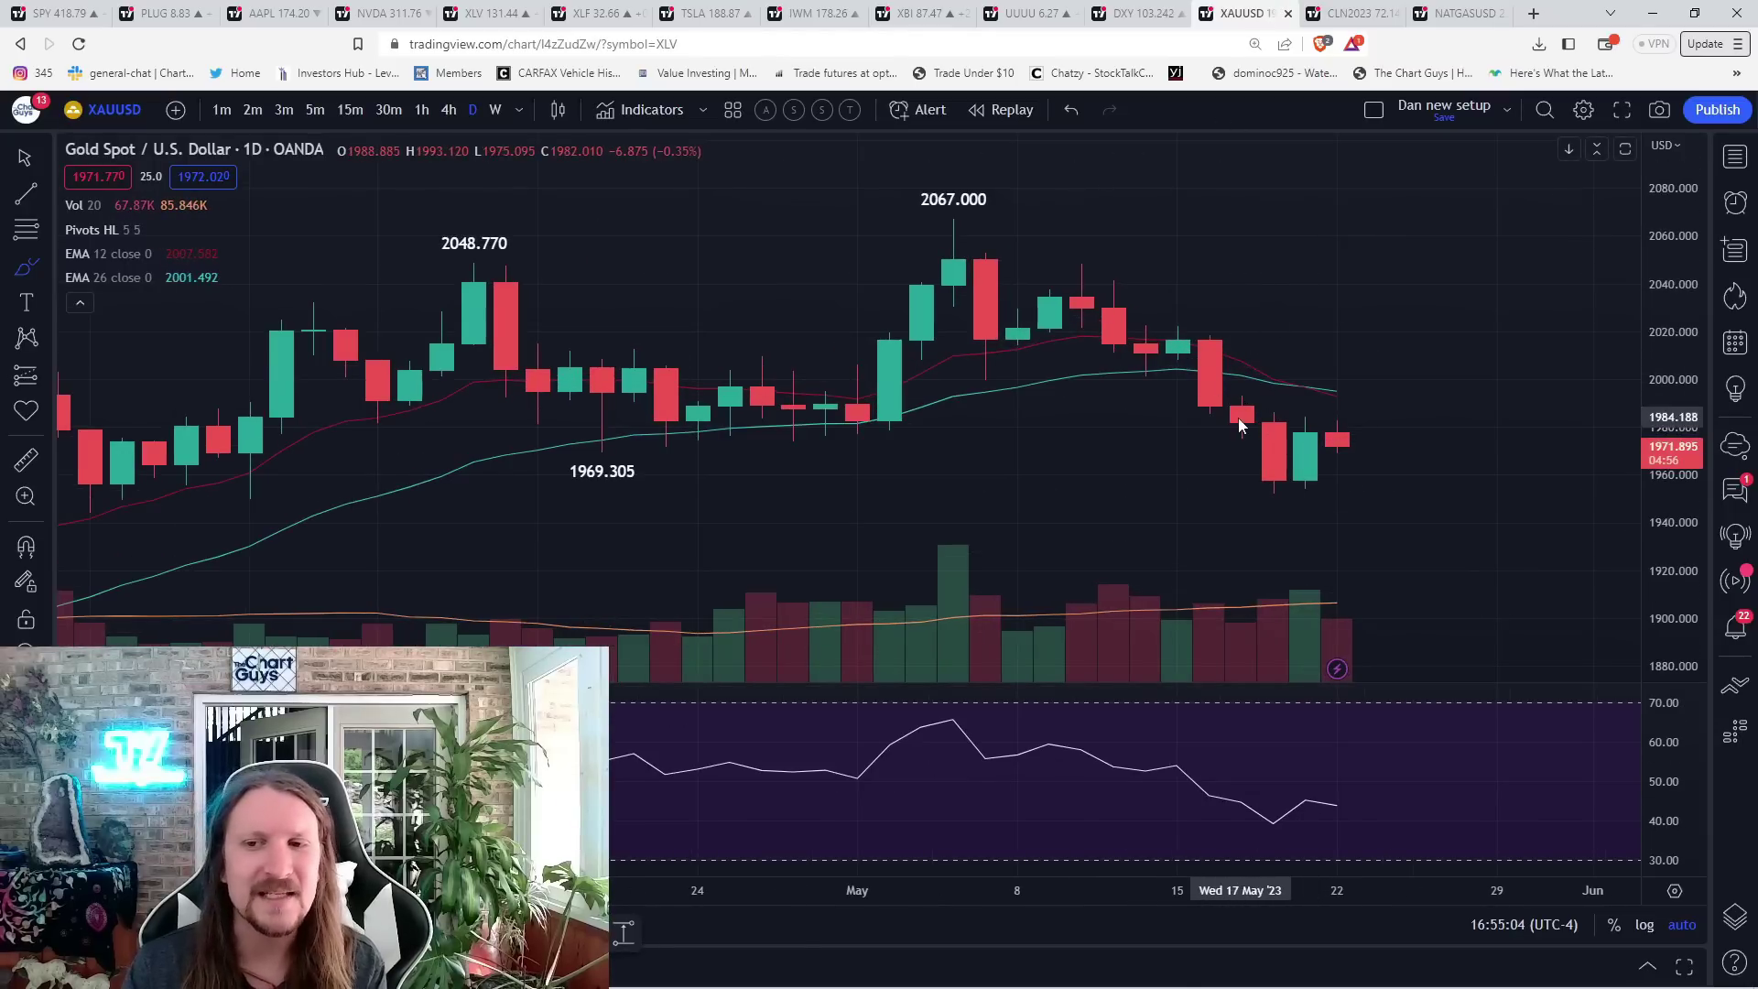
- Sketch and remove a projected gold bounce, then load Silver and the GDX chart
{"action": "left_click_drag", "start_coordinate": [1306, 492], "coordinate": [1434, 414]}
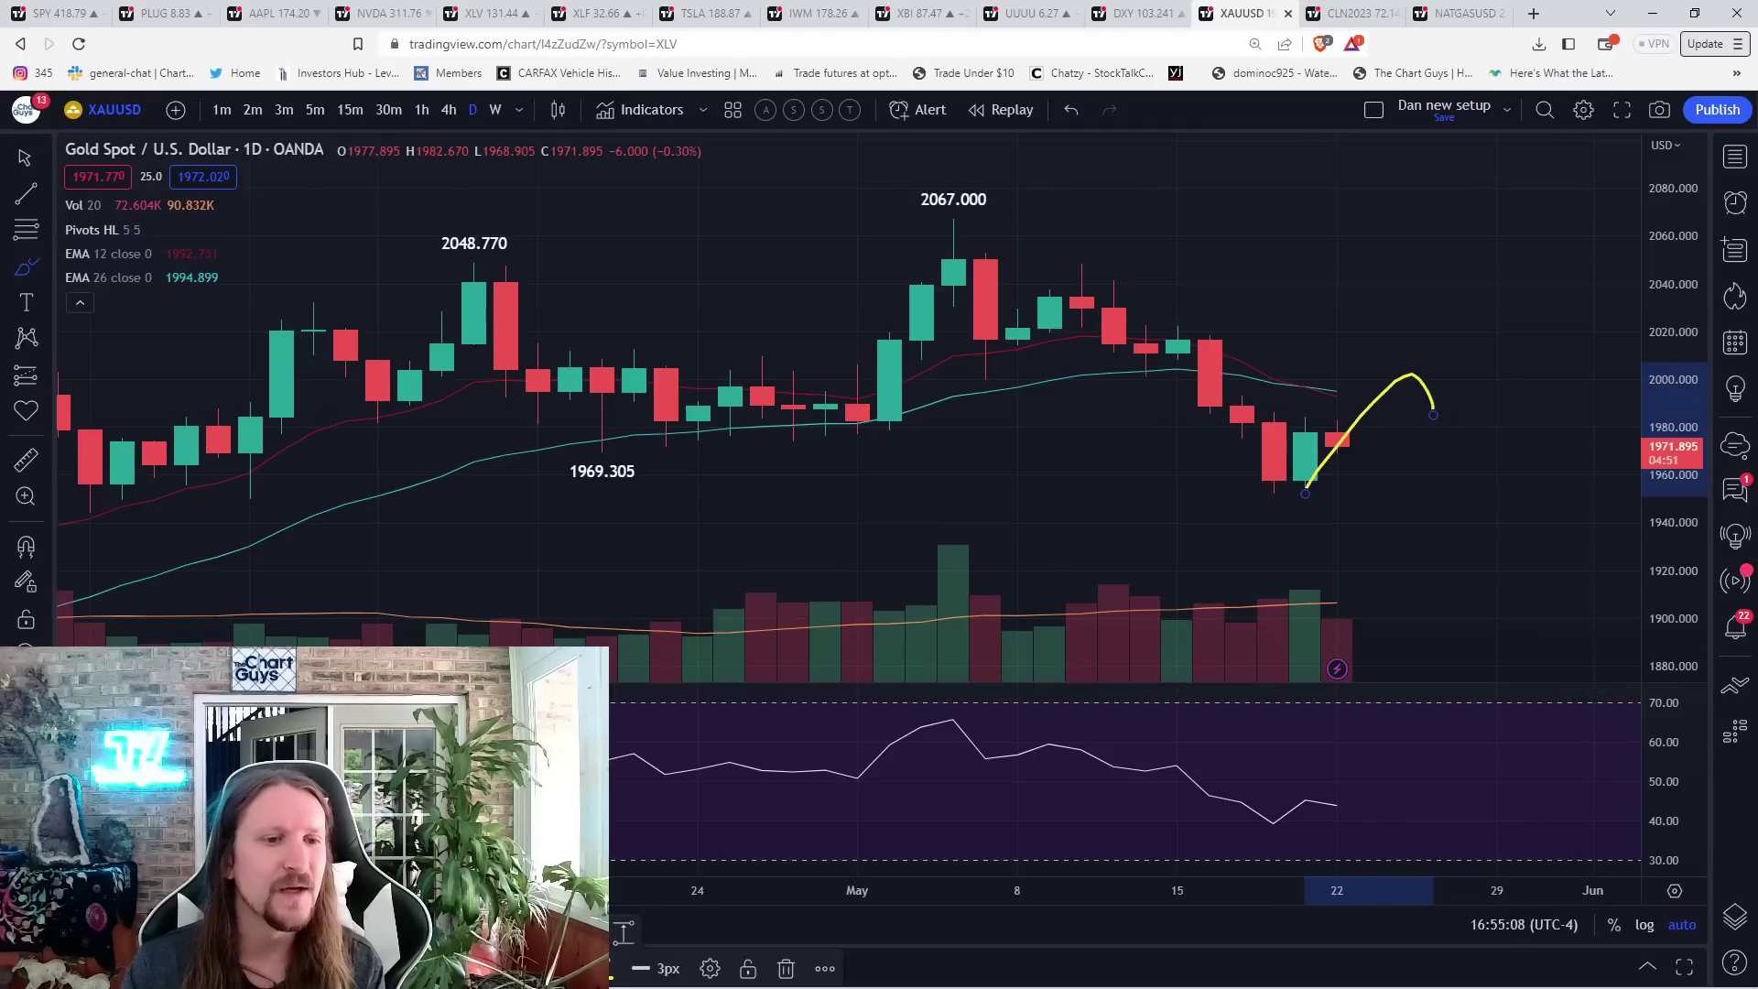
{"action": "key", "text": "Delete"}
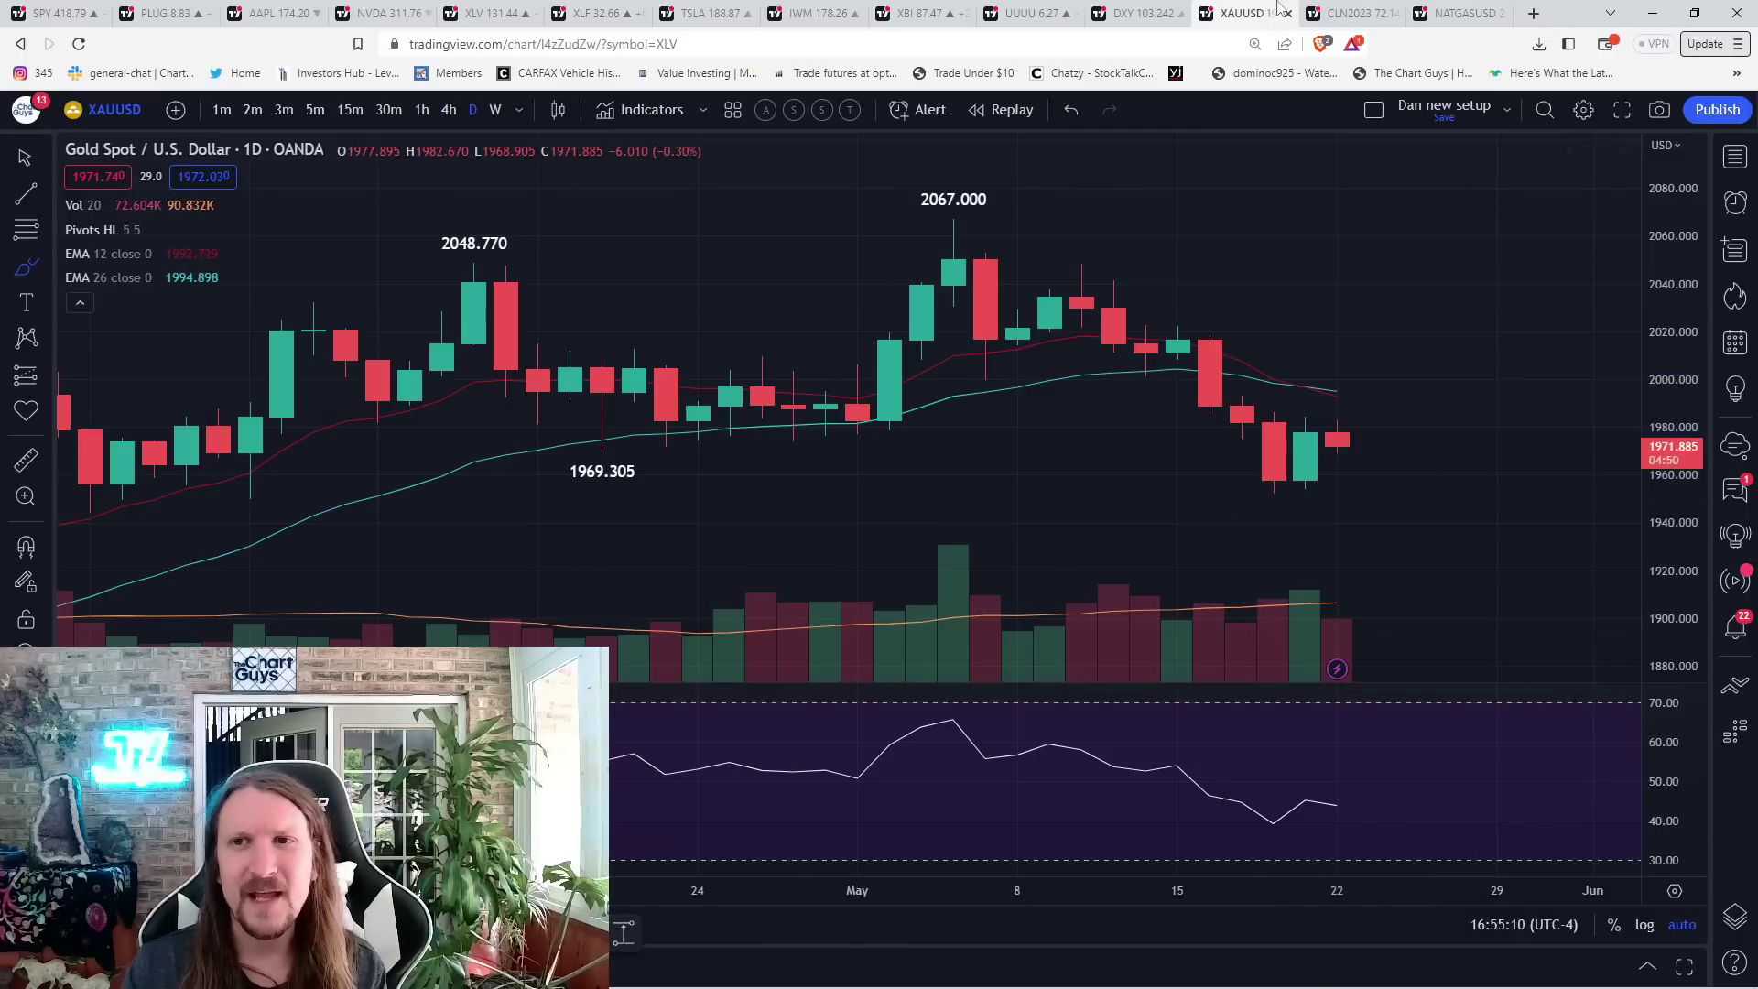
{"action": "type", "text": "XAG"}
{"action": "key", "text": "Return"}
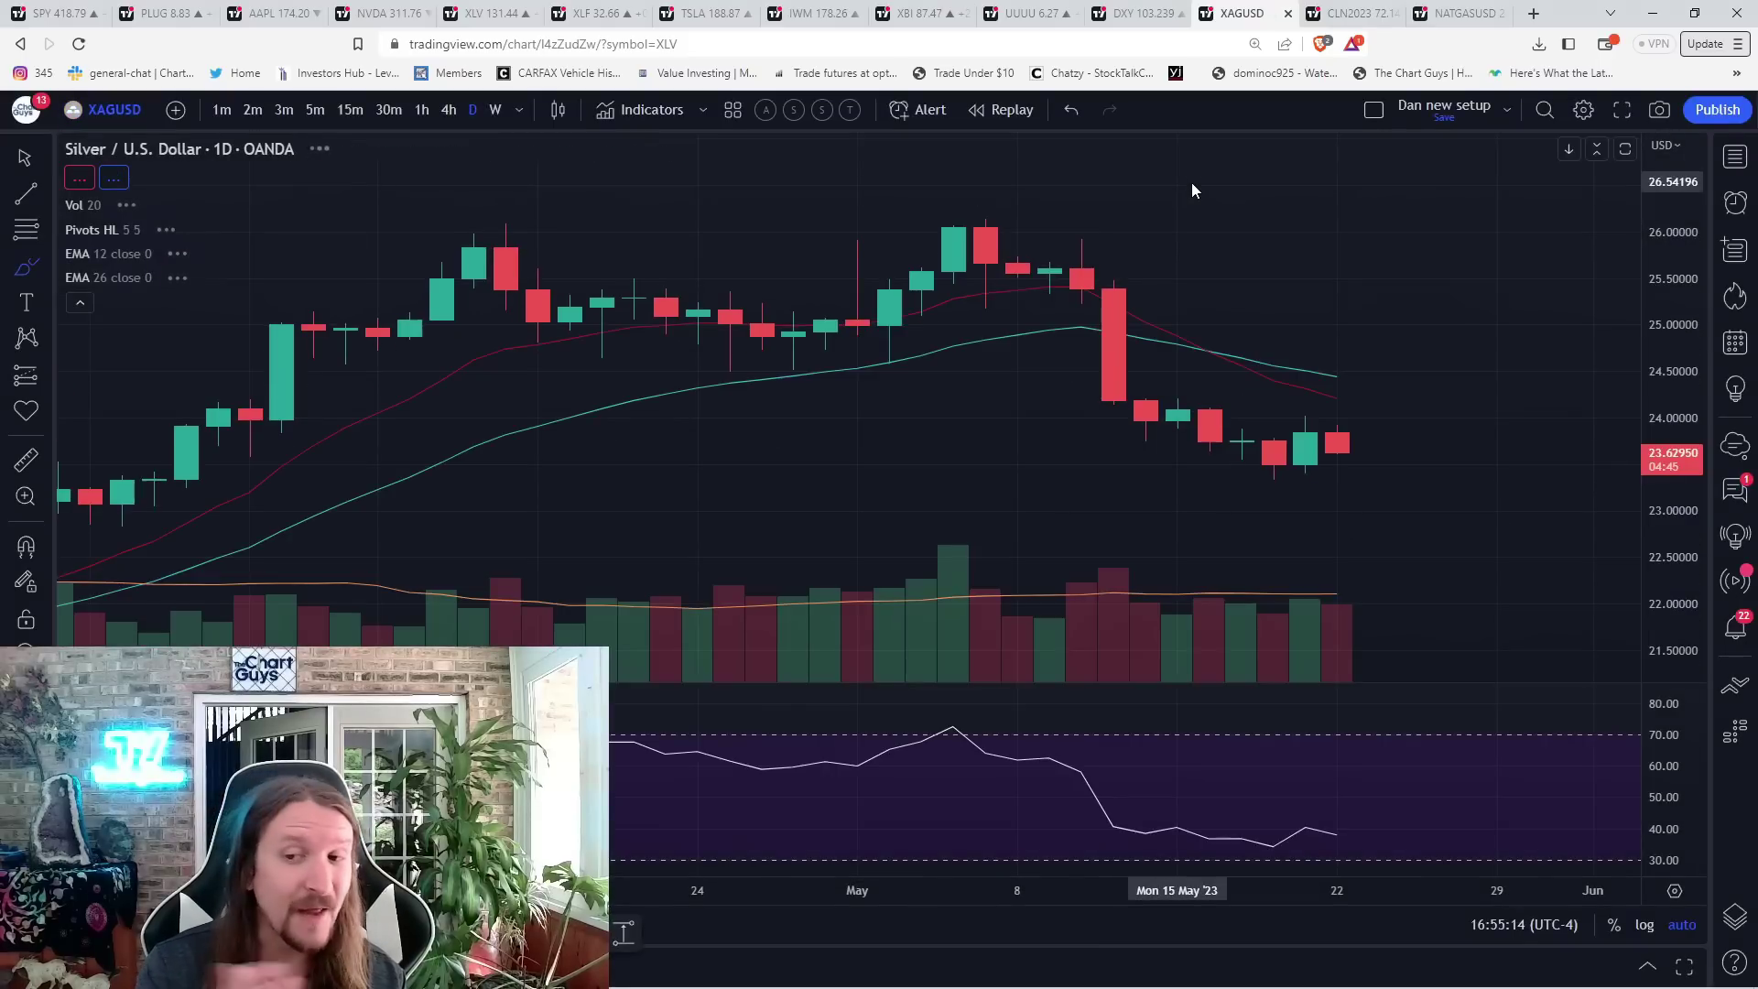
{"action": "type", "text": "GO"}
{"action": "key", "text": "Return"}
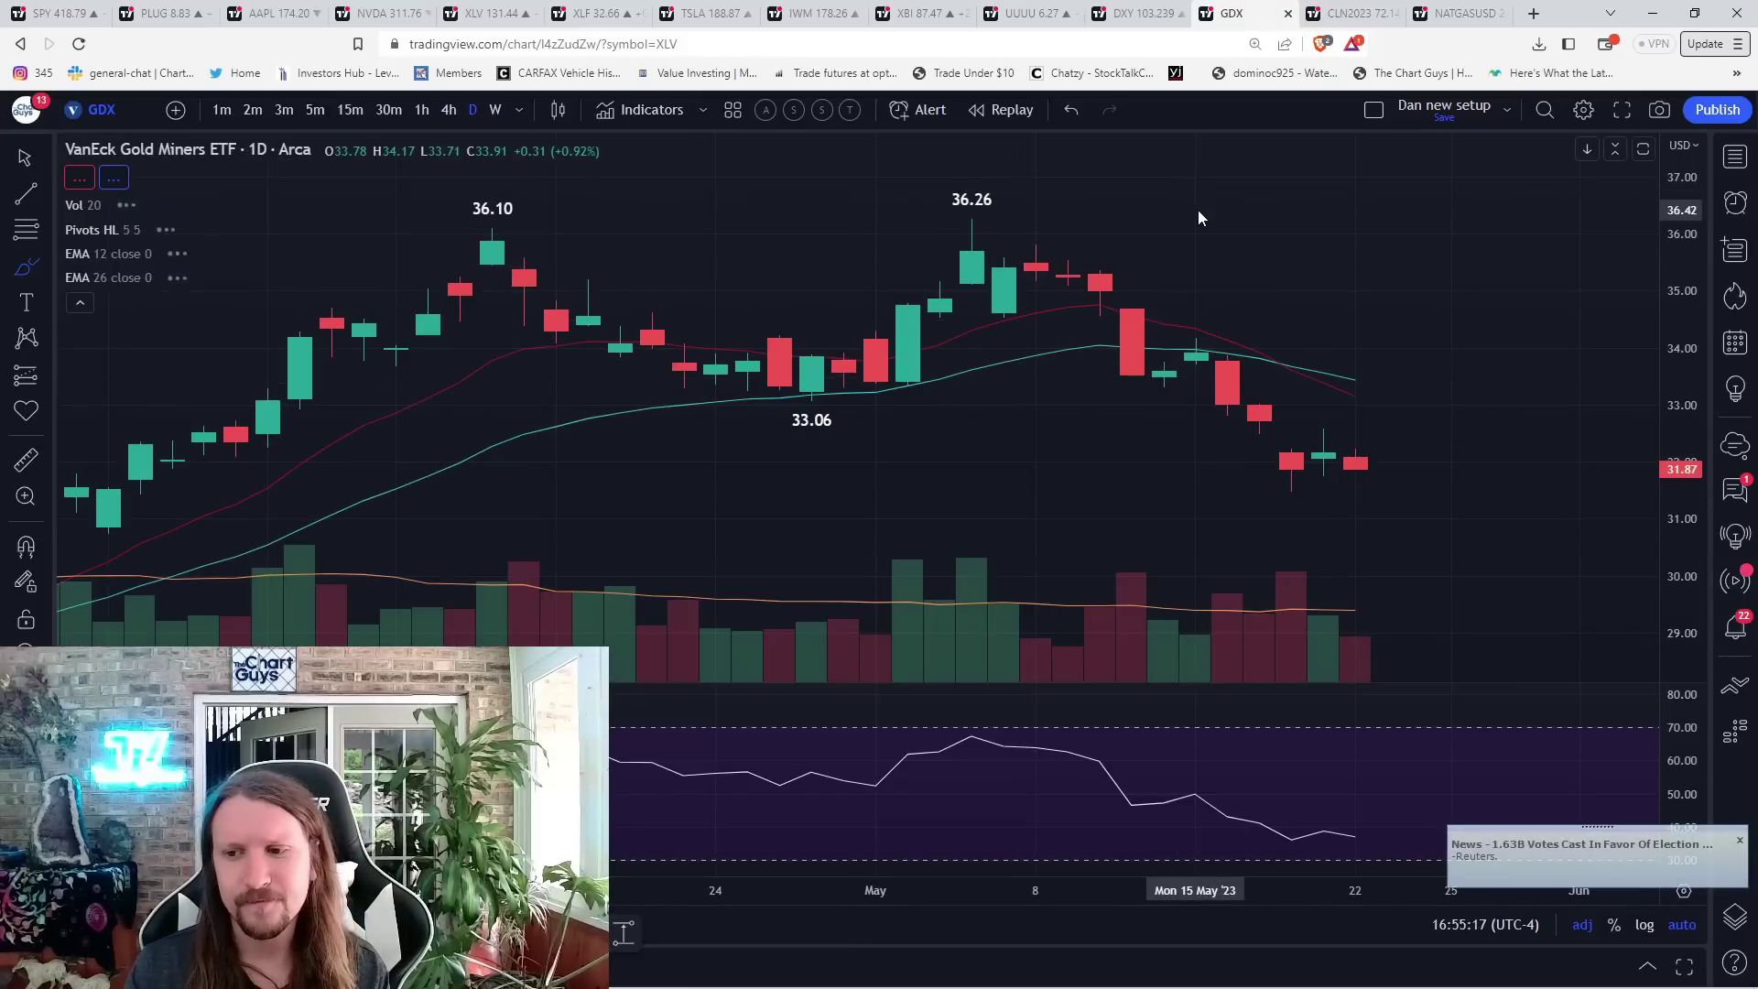
- On the crude oil futures chart, sketch and erase a rally from the 63.90 low
{"action": "key", "text": "ctrl+Tab"}
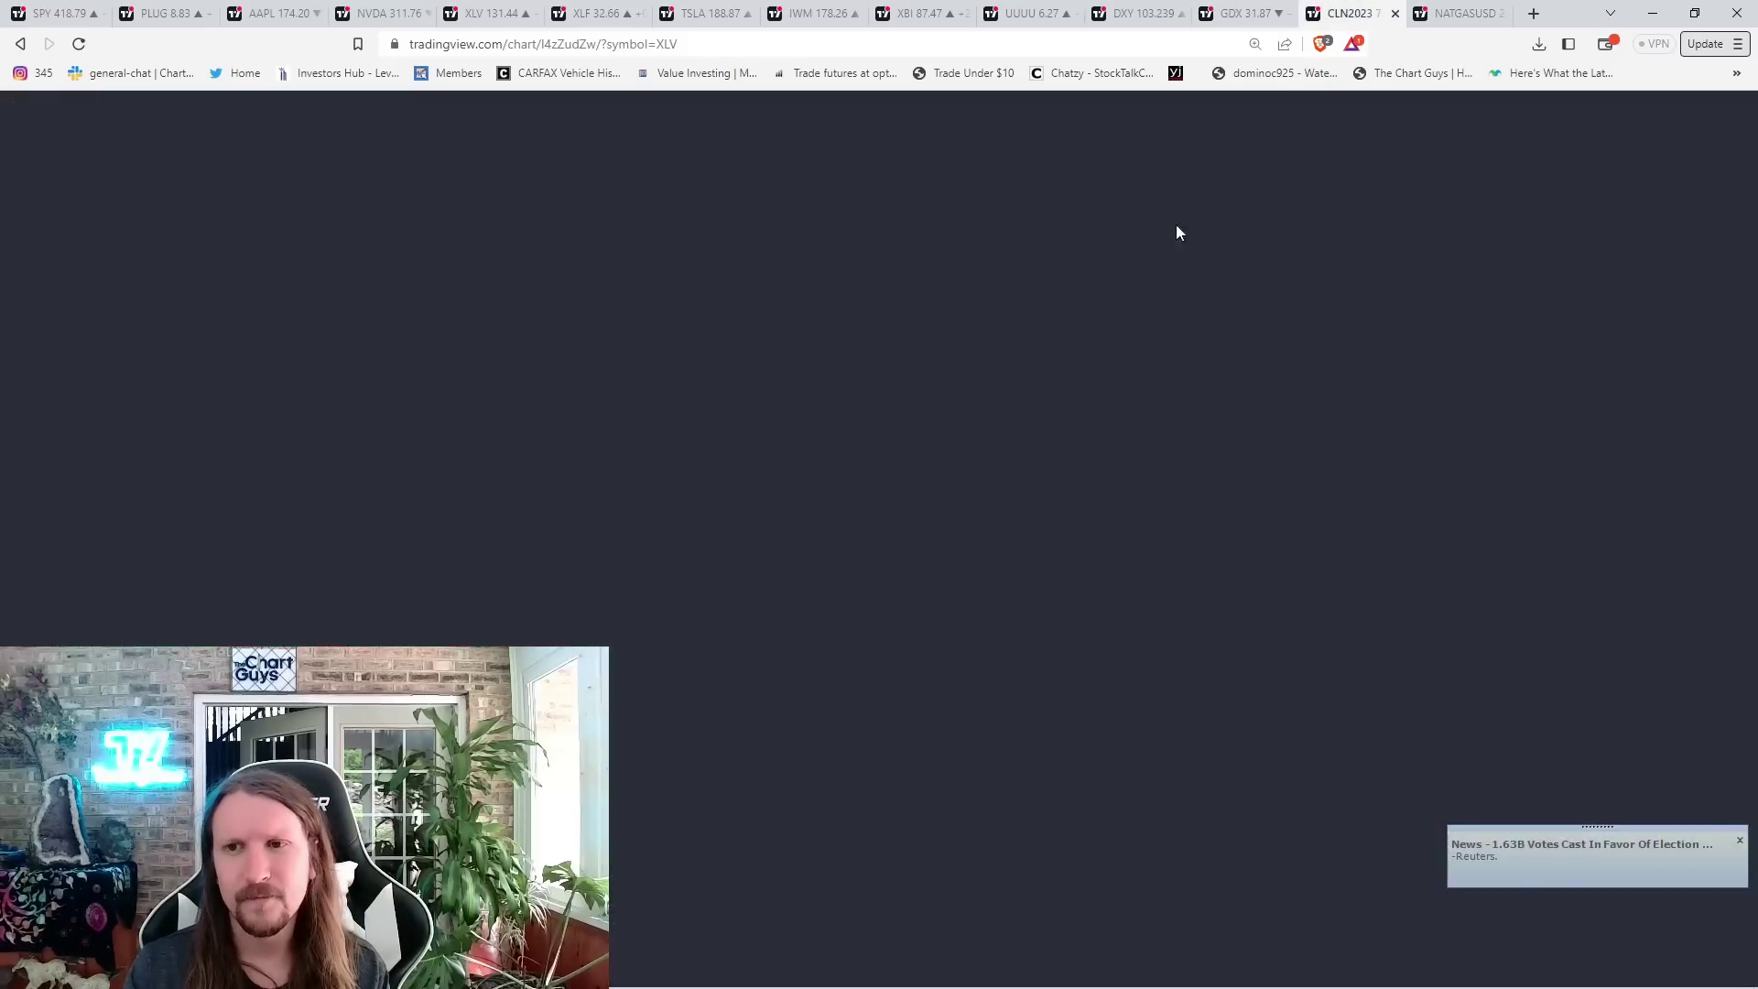
{"action": "mouse_move", "coordinate": [716, 556]}
{"action": "left_mouse_down"}
{"action": "mouse_move", "coordinate": [924, 389]}
{"action": "mouse_move", "coordinate": [1057, 481]}
{"action": "mouse_move", "coordinate": [1216, 408]}
{"action": "left_mouse_up"}
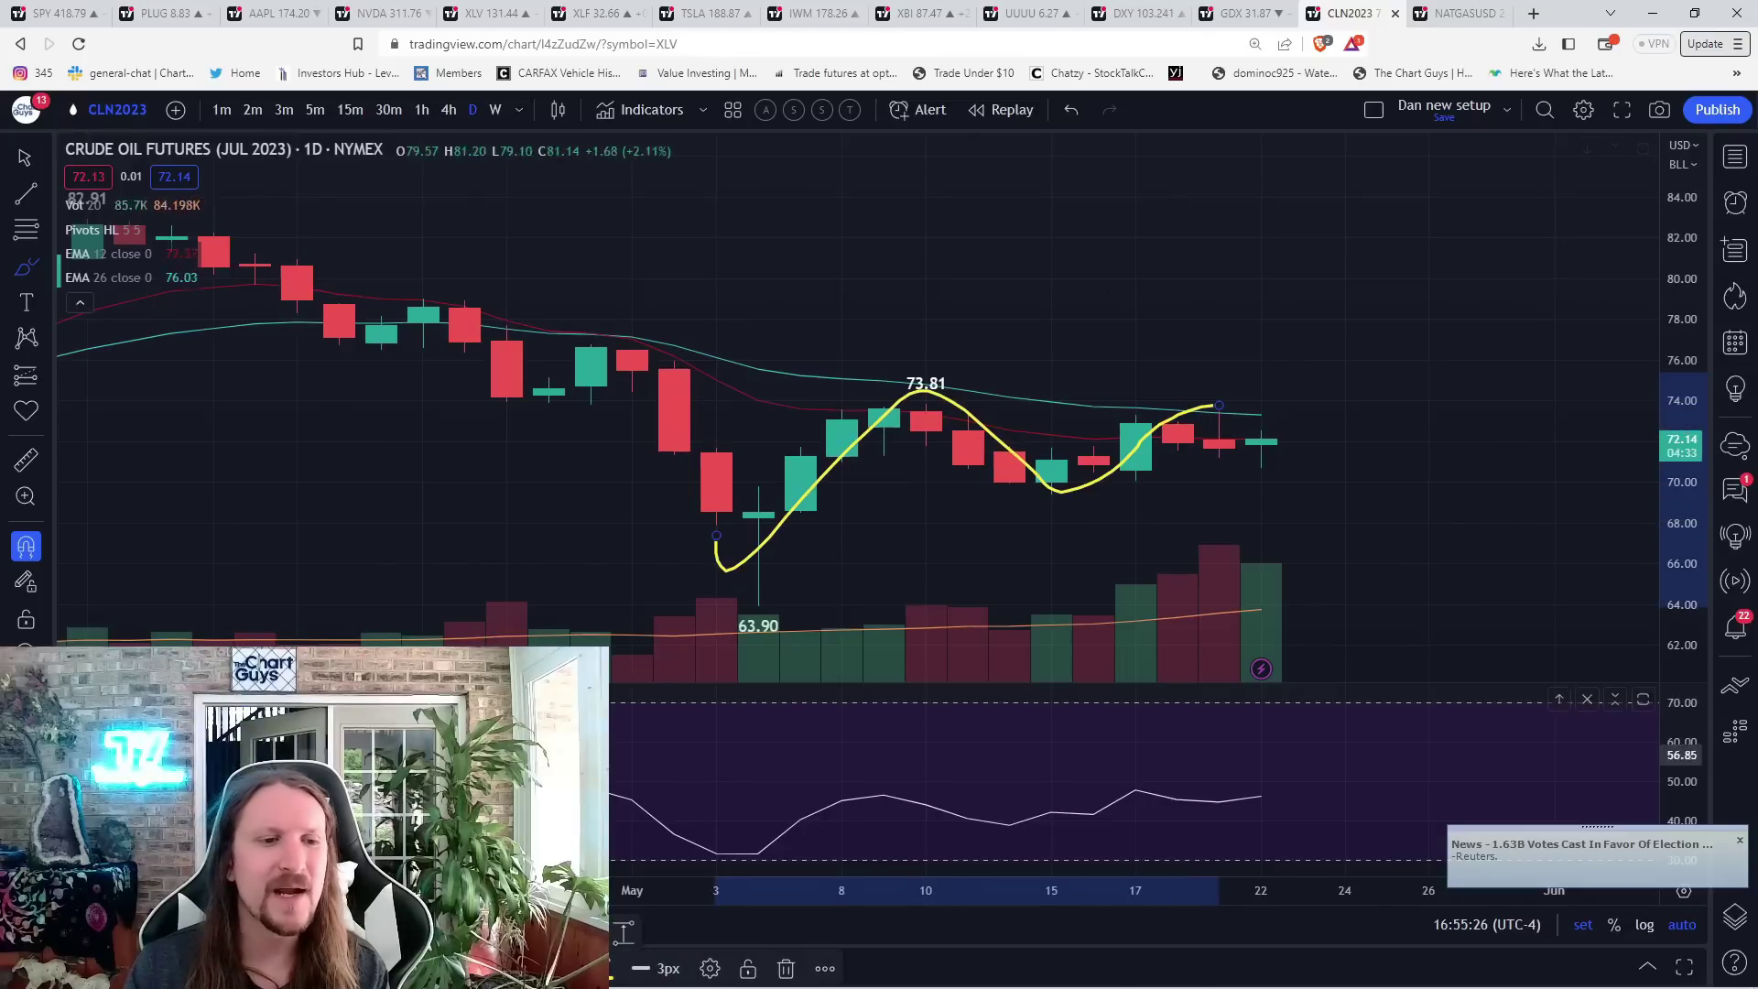
{"action": "key", "text": "Delete"}
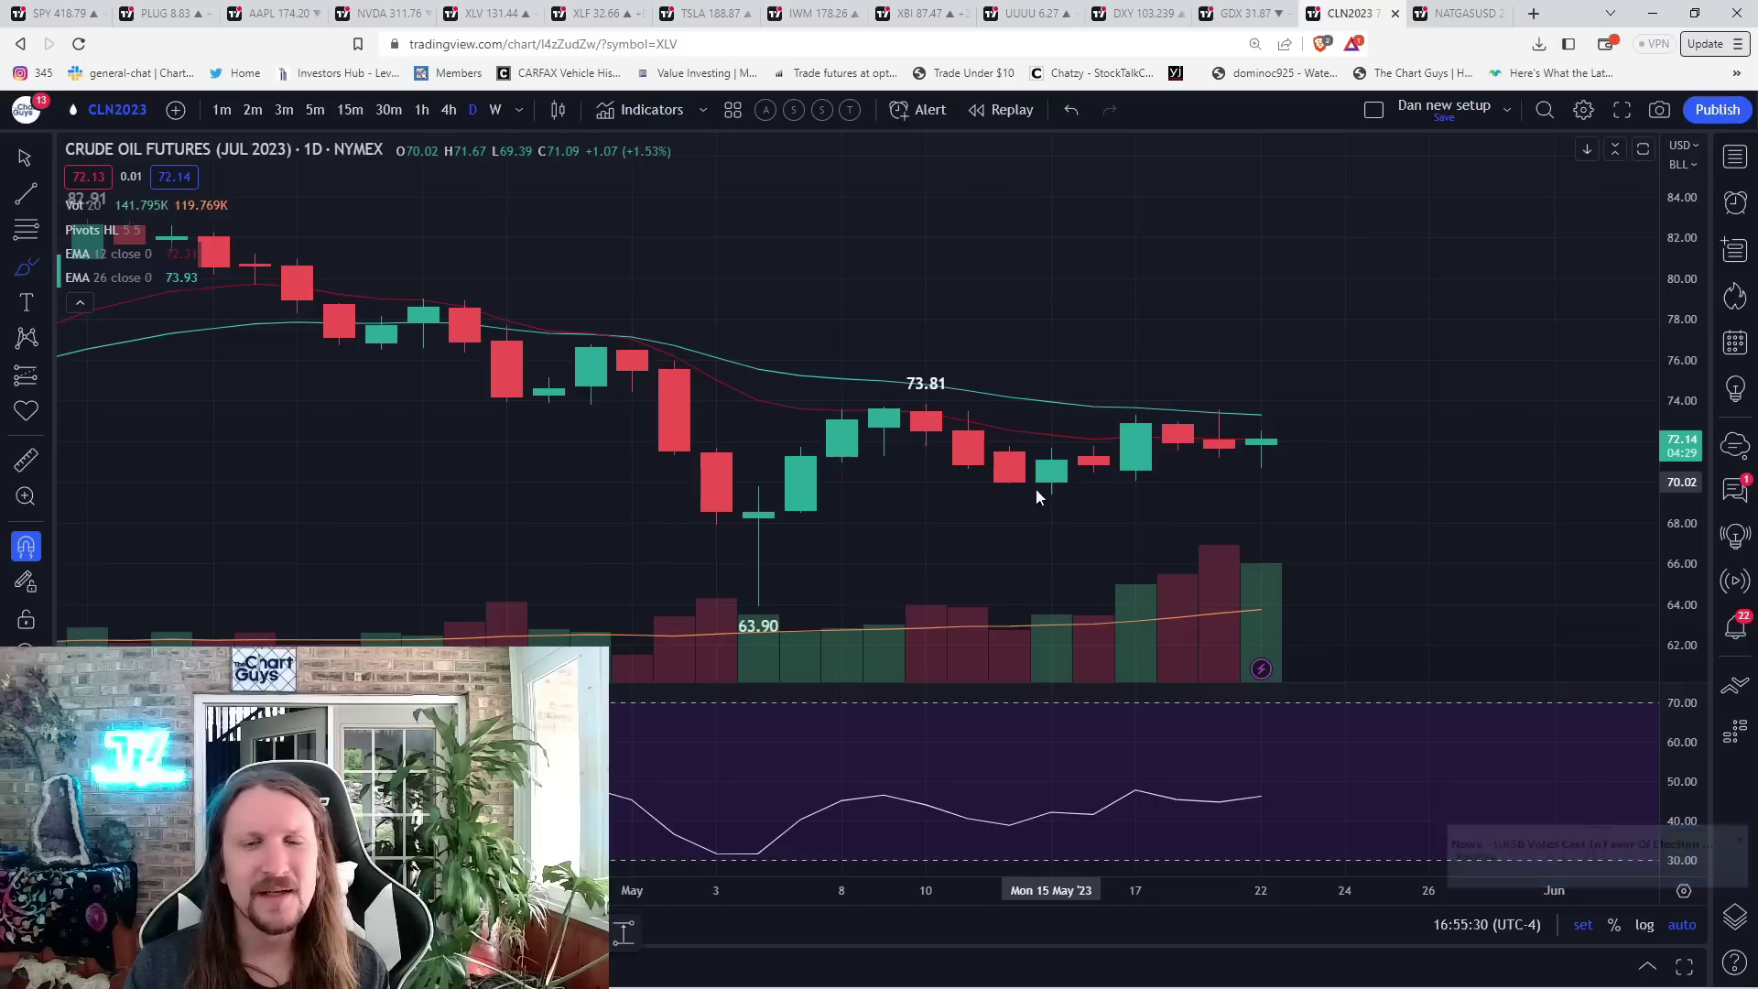
- Mark the rounded mid-May low and the 73.81 resistance, then show natural gas
{"action": "left_click_drag", "start_coordinate": [966, 474], "coordinate": [1094, 495]}
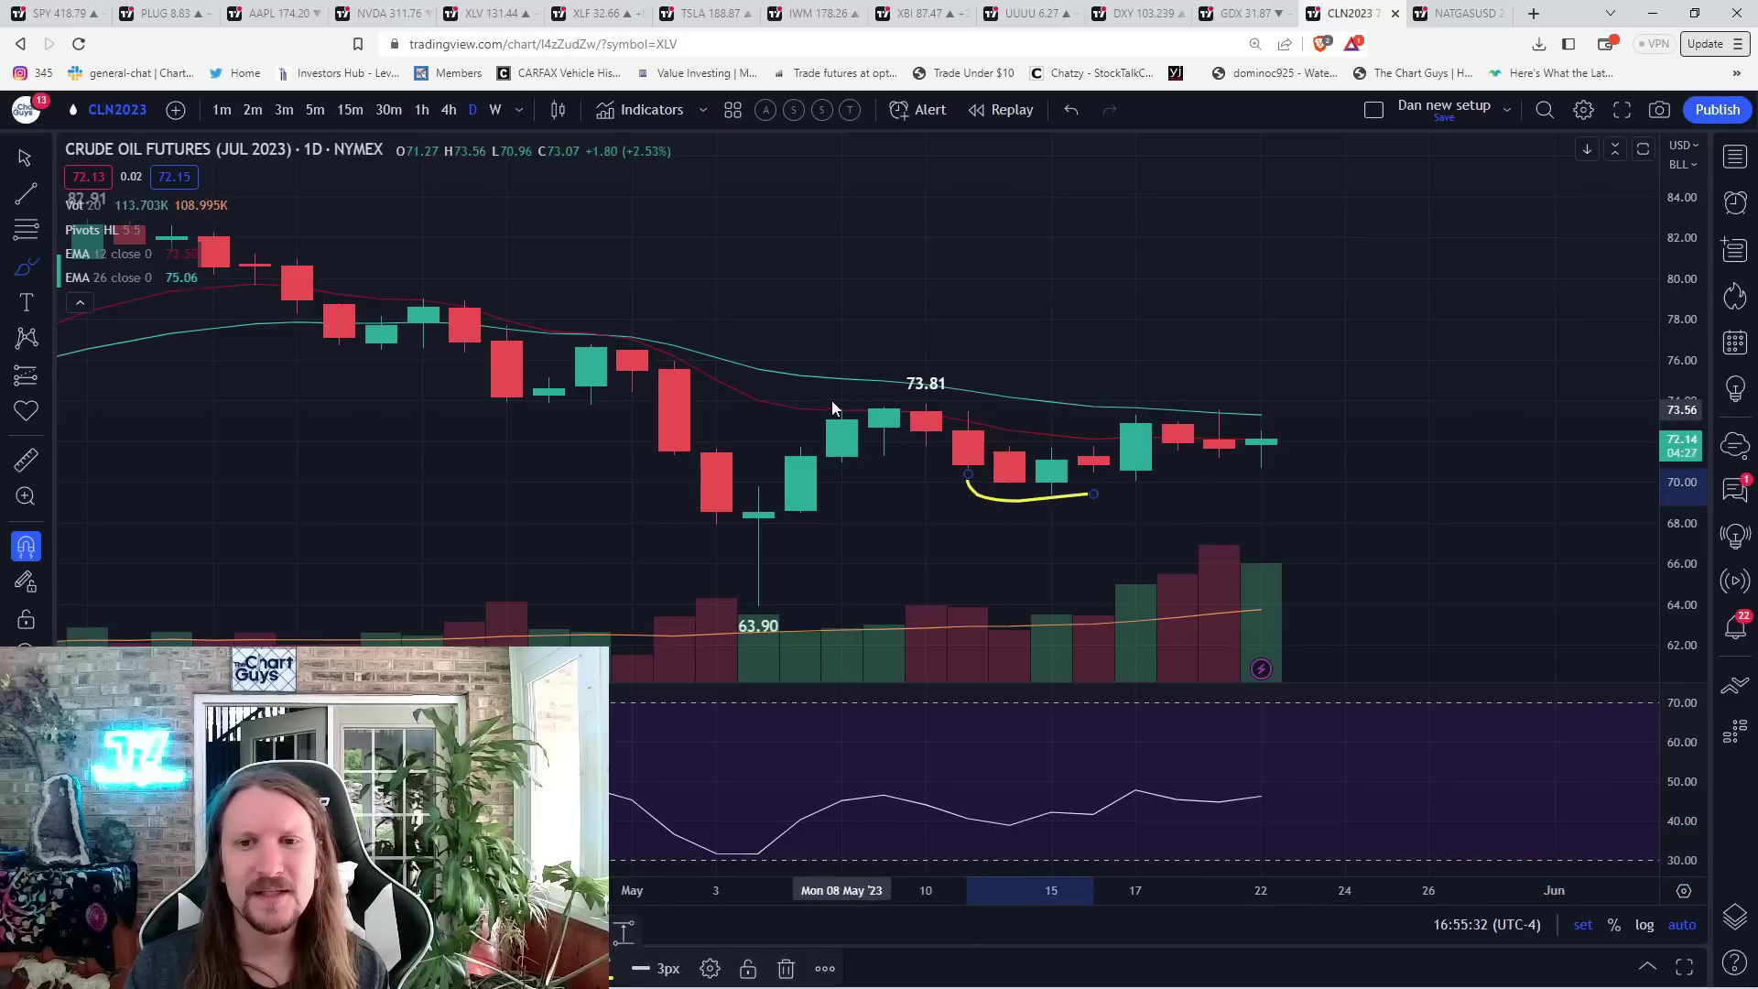
{"action": "left_click_drag", "start_coordinate": [862, 409], "coordinate": [967, 403]}
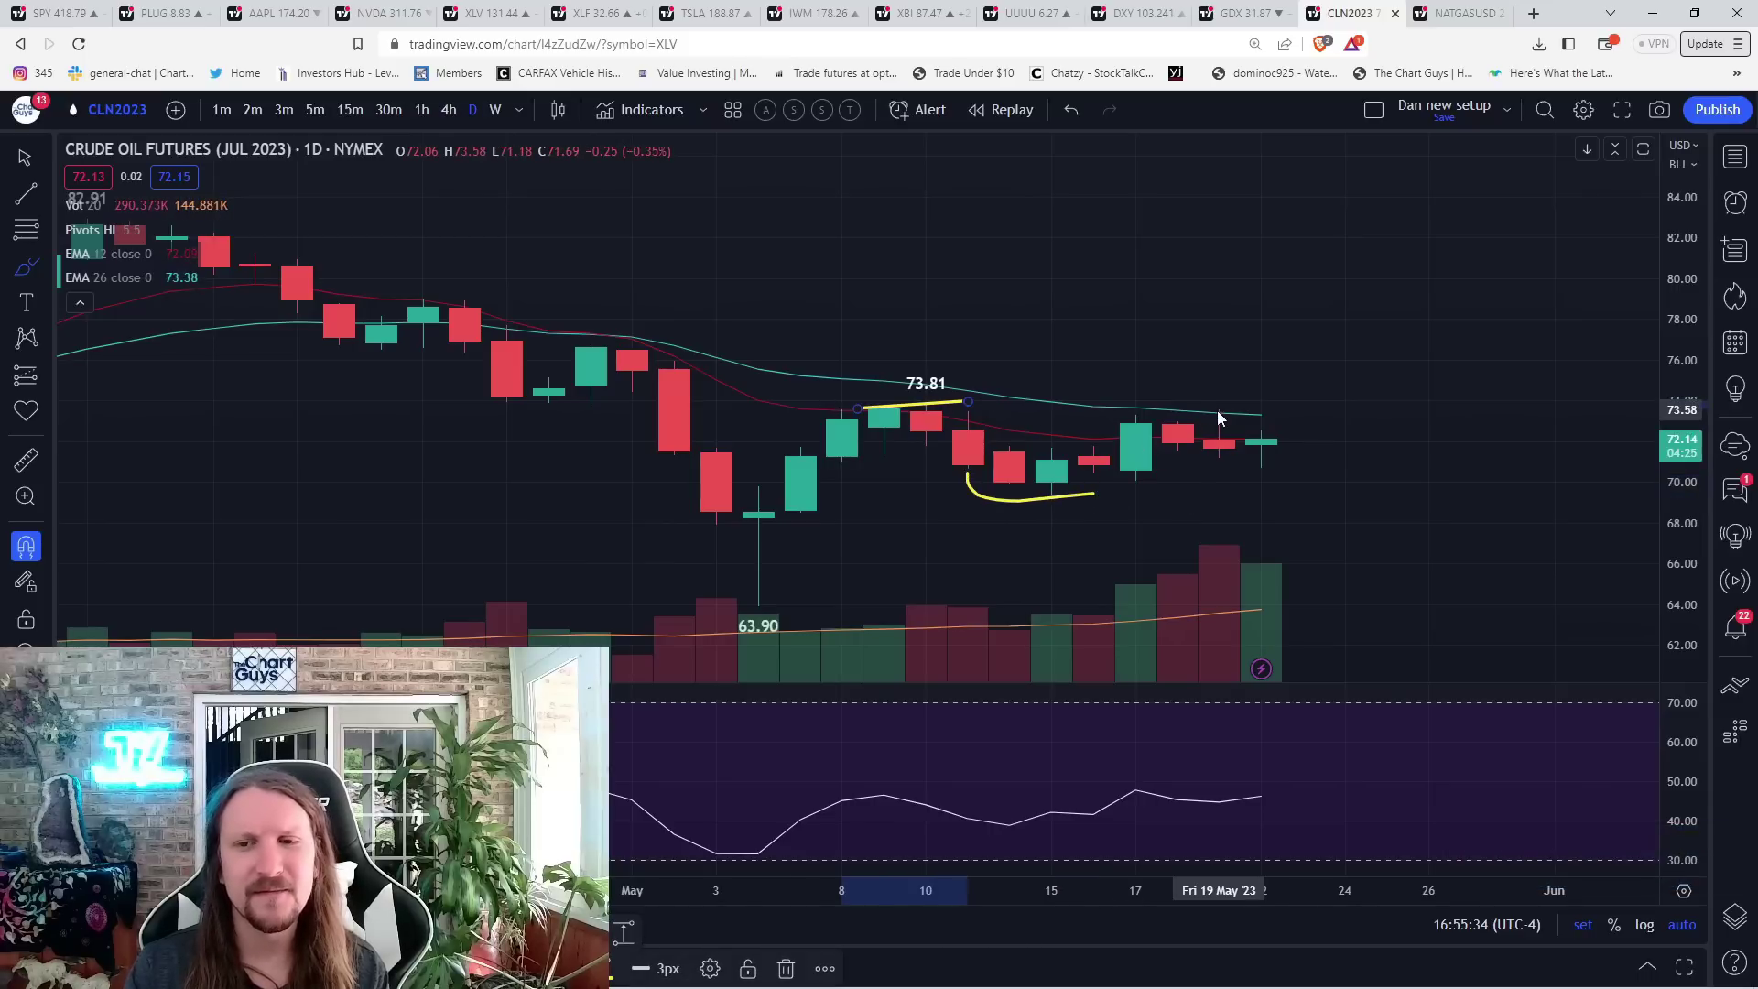
{"action": "key", "text": "ctrl+Tab"}
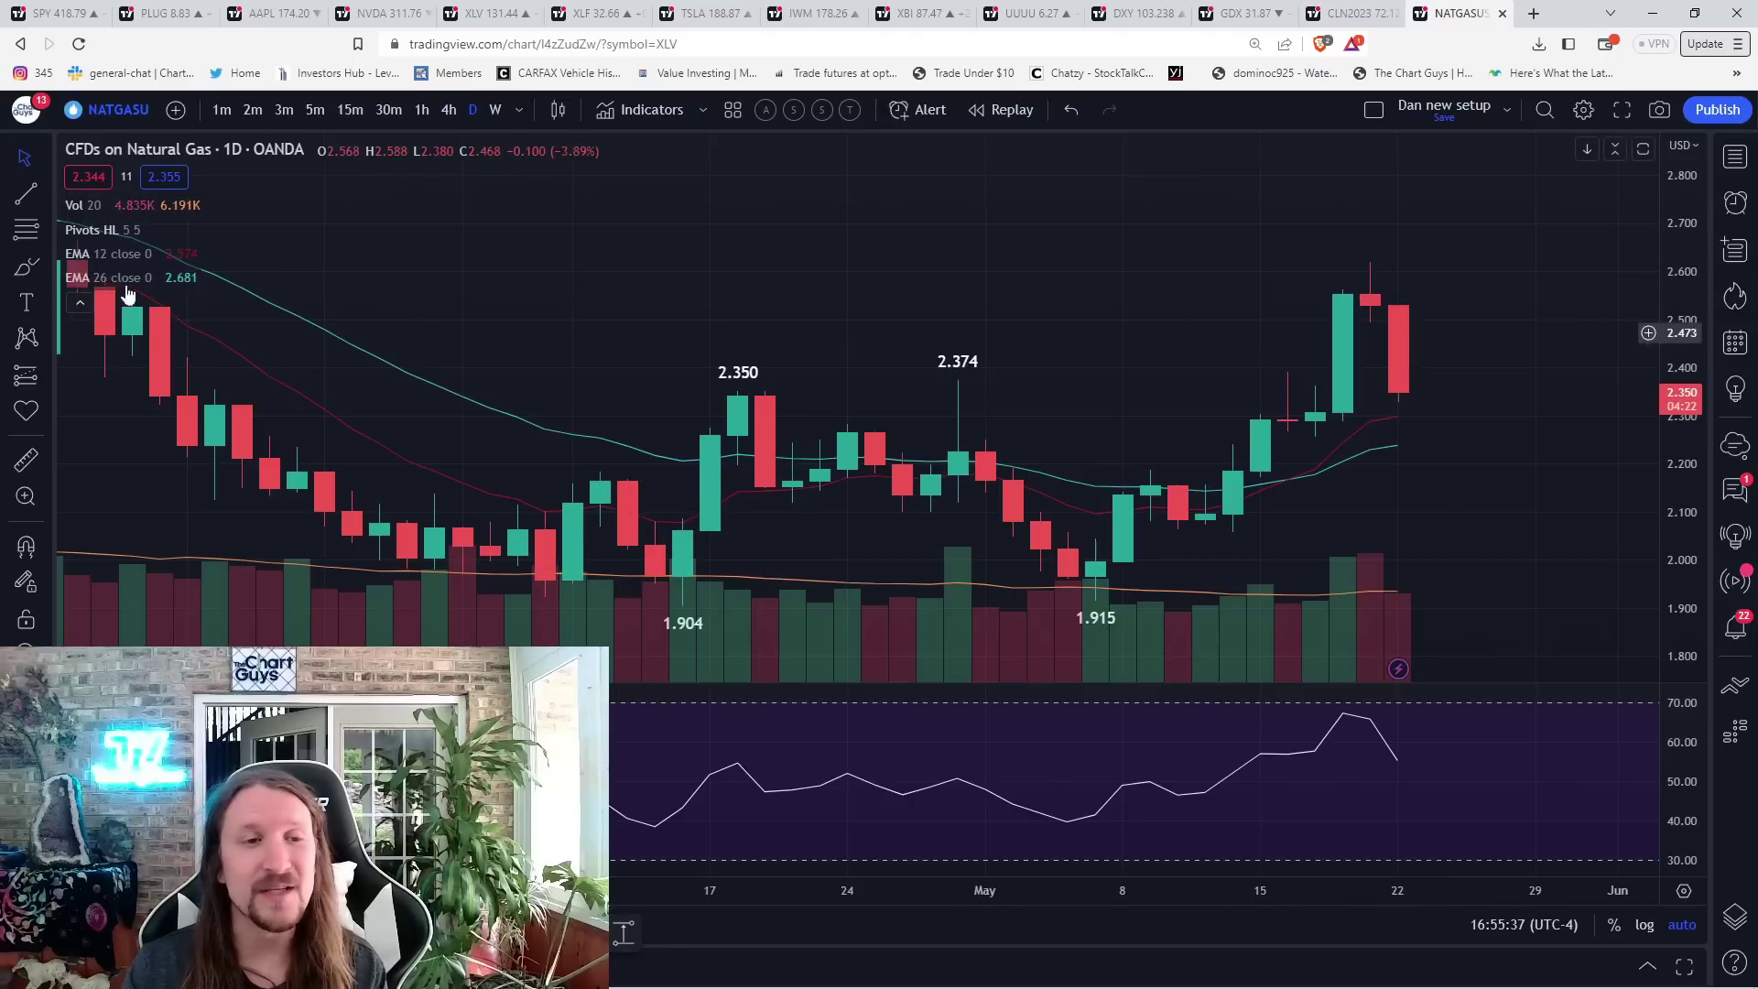
{"action": "left_click", "coordinate": [25, 268]}
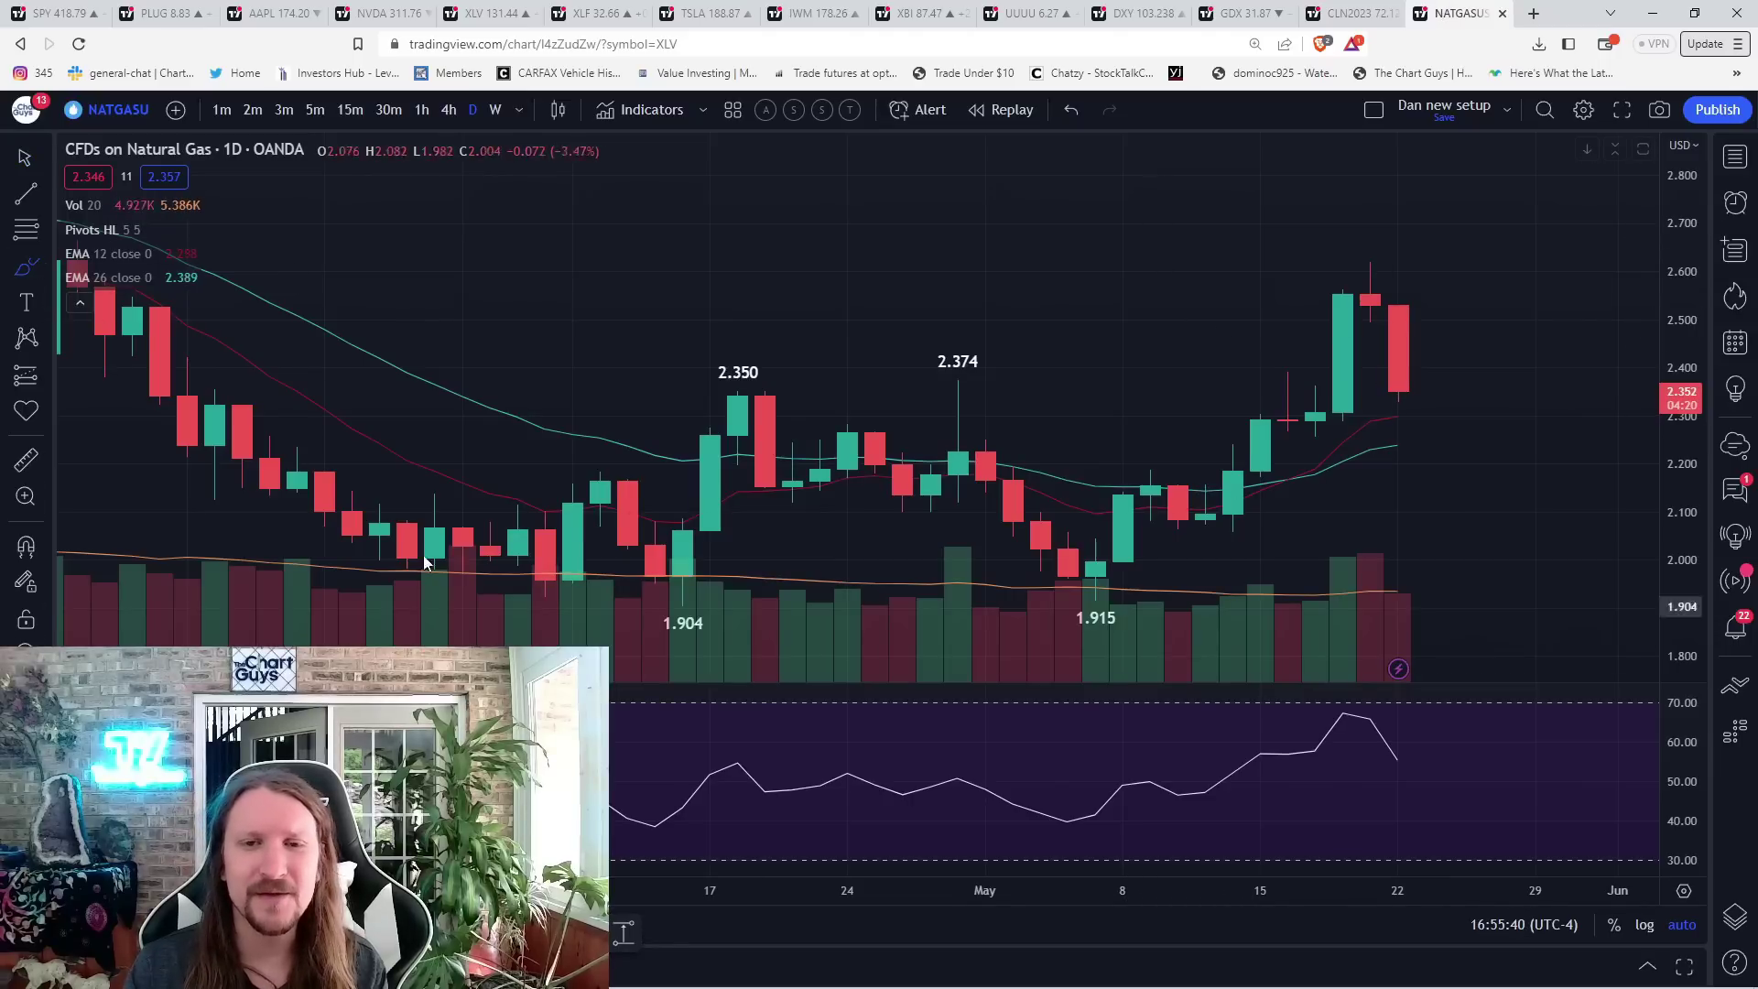
{"action": "left_click", "coordinate": [314, 108]}
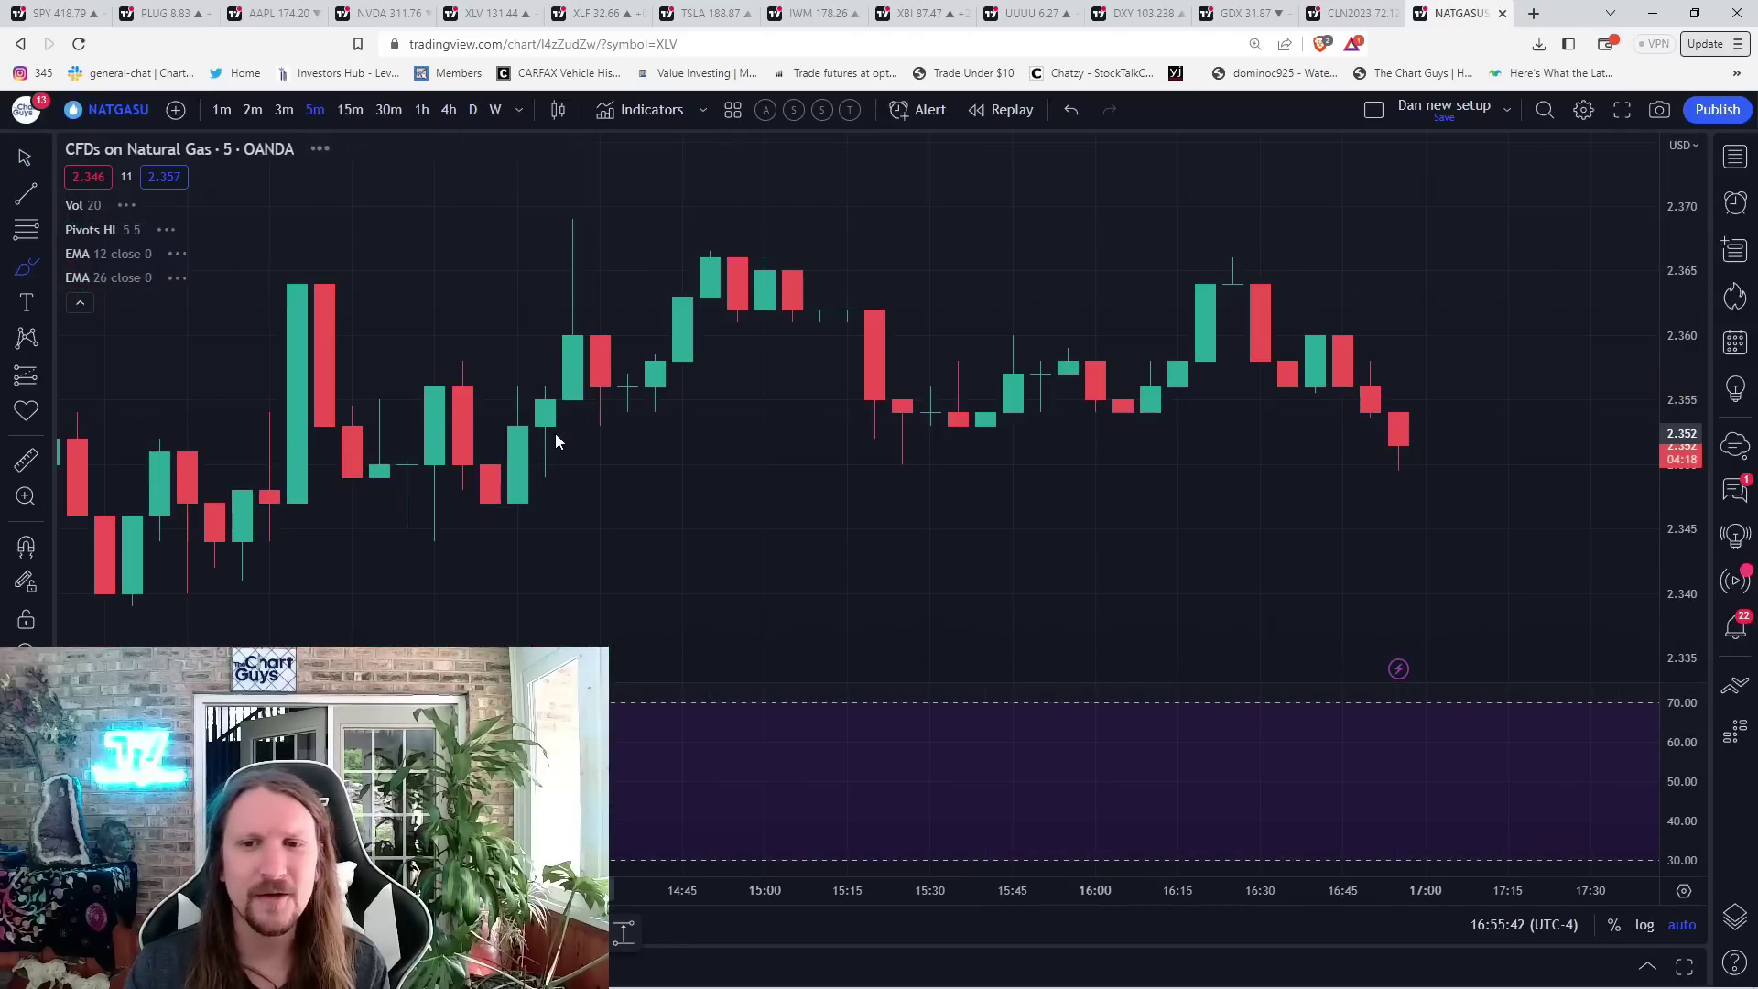
{"action": "scroll", "coordinate": [554, 435], "scroll_direction": "down", "scroll_amount": 5}
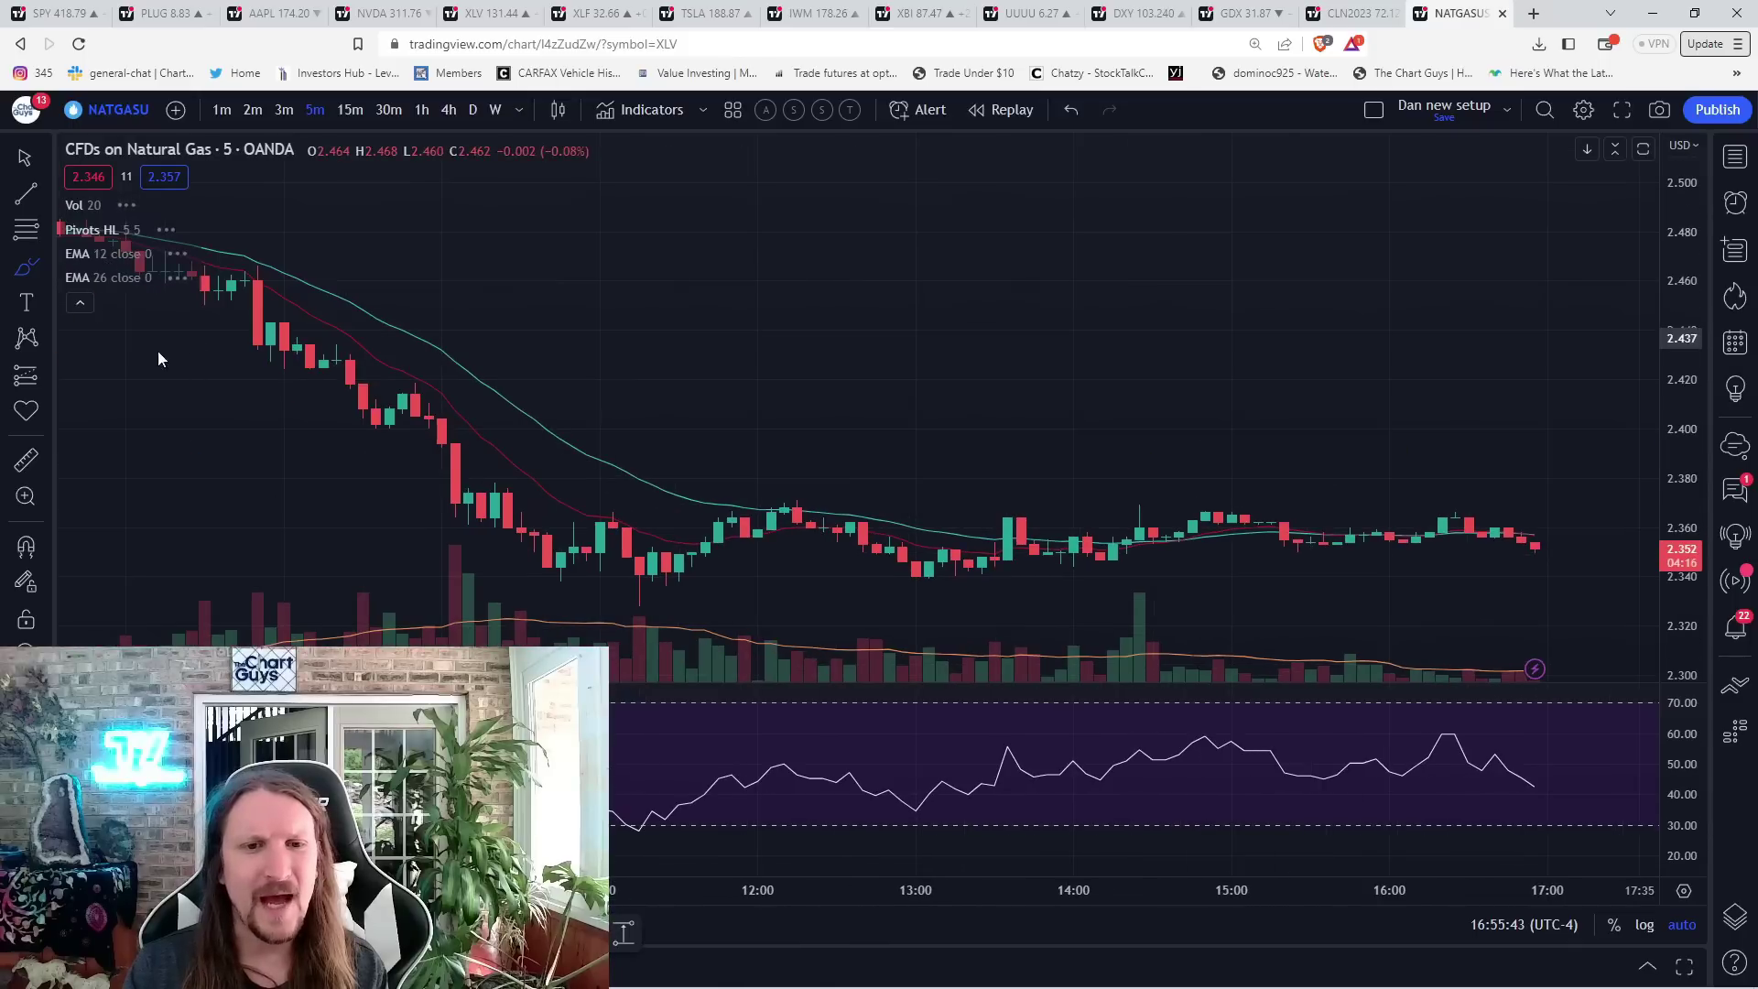
{"action": "left_click", "coordinate": [26, 267]}
{"action": "left_click", "coordinate": [83, 267]}
{"action": "mouse_move", "coordinate": [549, 576]}
{"action": "left_mouse_down"}
{"action": "mouse_move", "coordinate": [594, 580]}
{"action": "mouse_move", "coordinate": [615, 533]}
{"action": "mouse_move", "coordinate": [659, 593]}
{"action": "mouse_move", "coordinate": [1578, 560]}
{"action": "mouse_move", "coordinate": [568, 619]}
{"action": "left_mouse_up"}
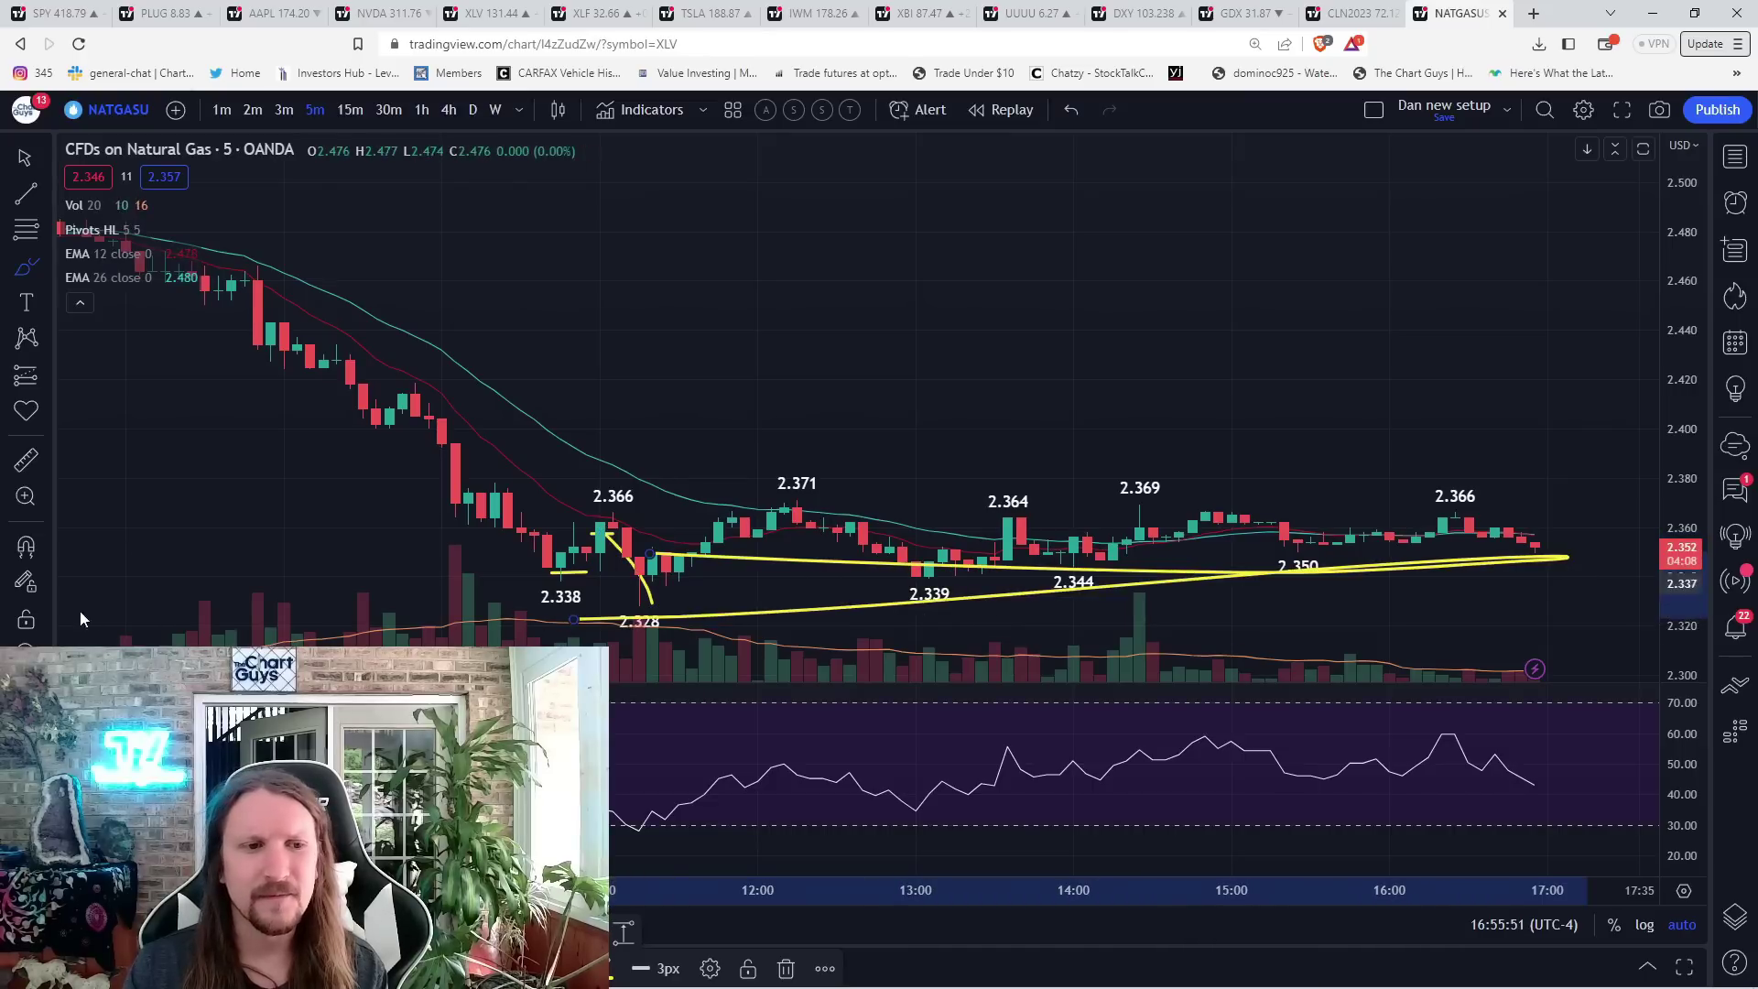
{"action": "key", "text": "Delete"}
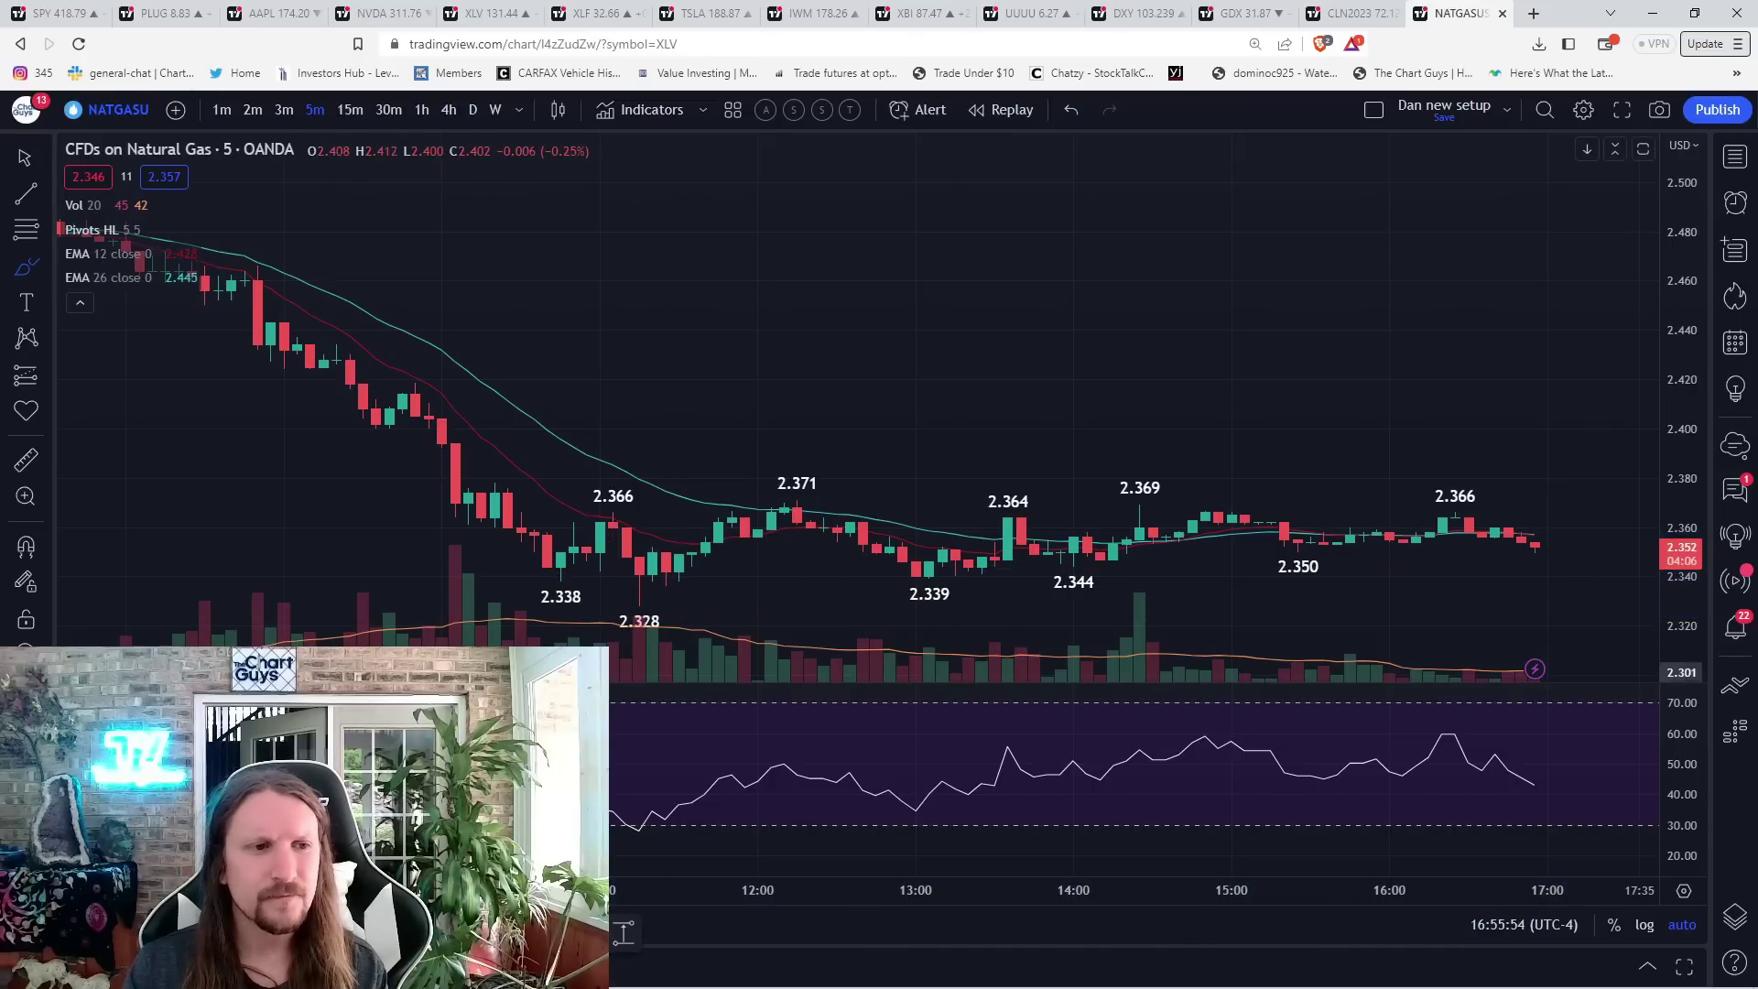
{"action": "left_click", "coordinate": [449, 108]}
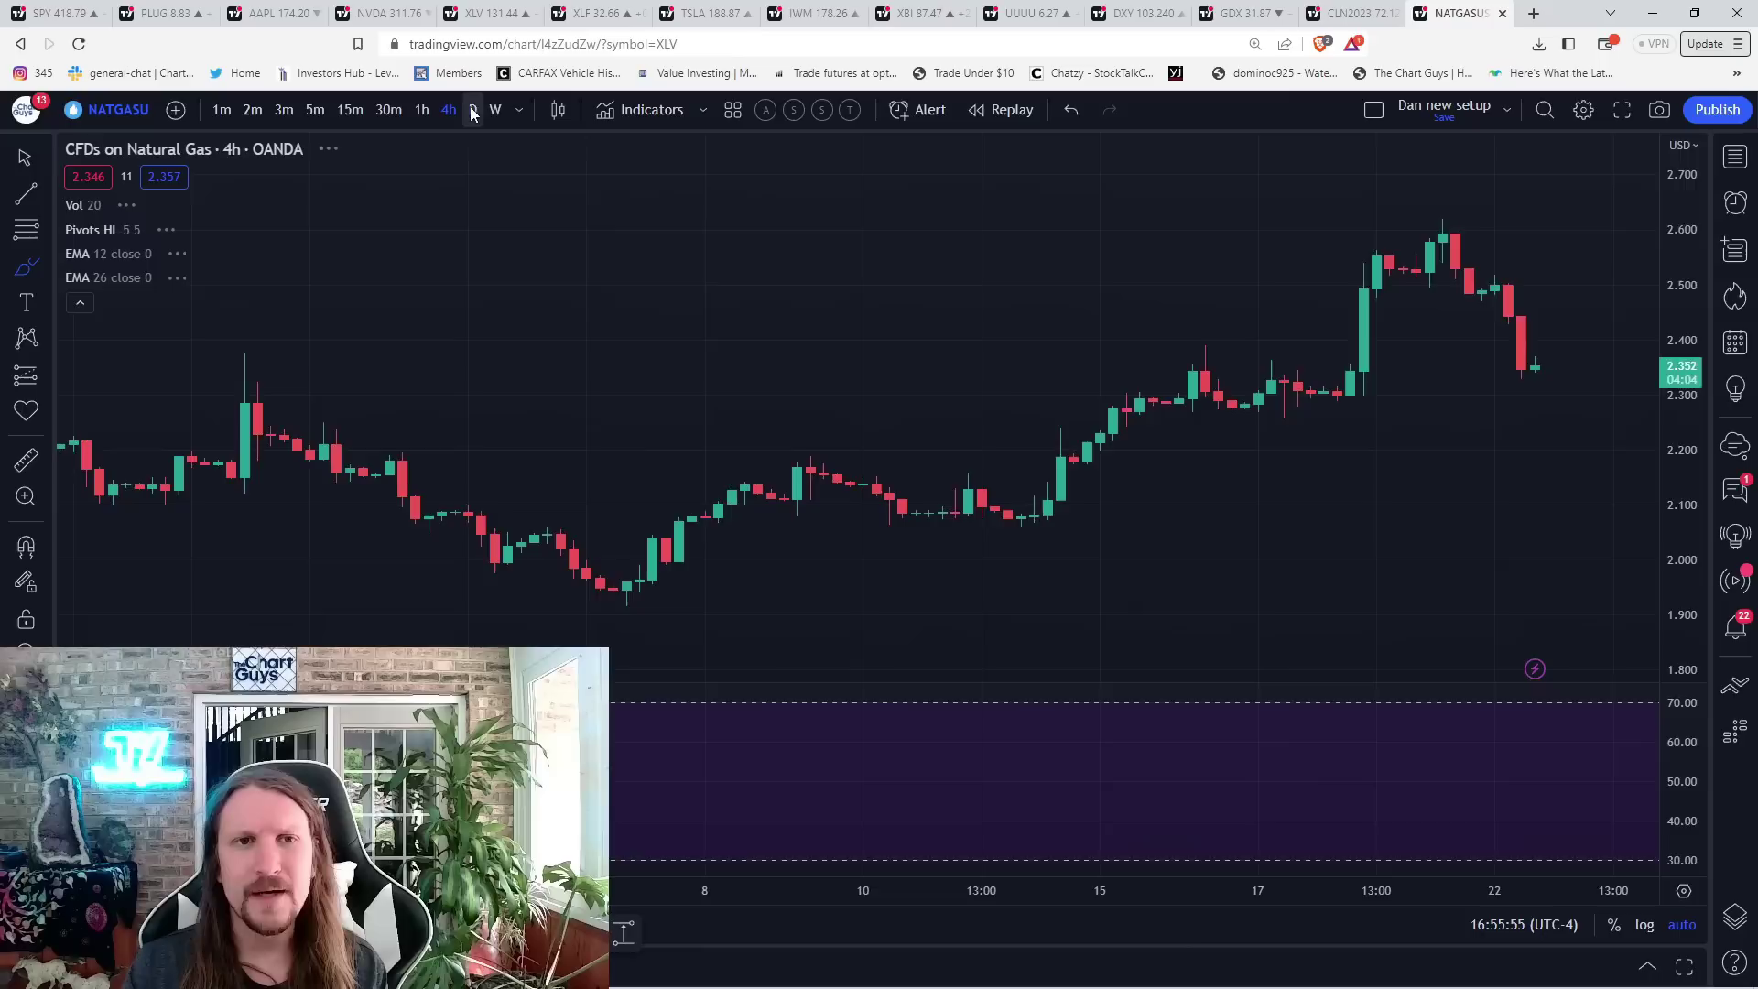
{"action": "key", "text": "d"}
{"action": "scroll", "coordinate": [1588, 483], "scroll_direction": "up", "scroll_amount": 3}
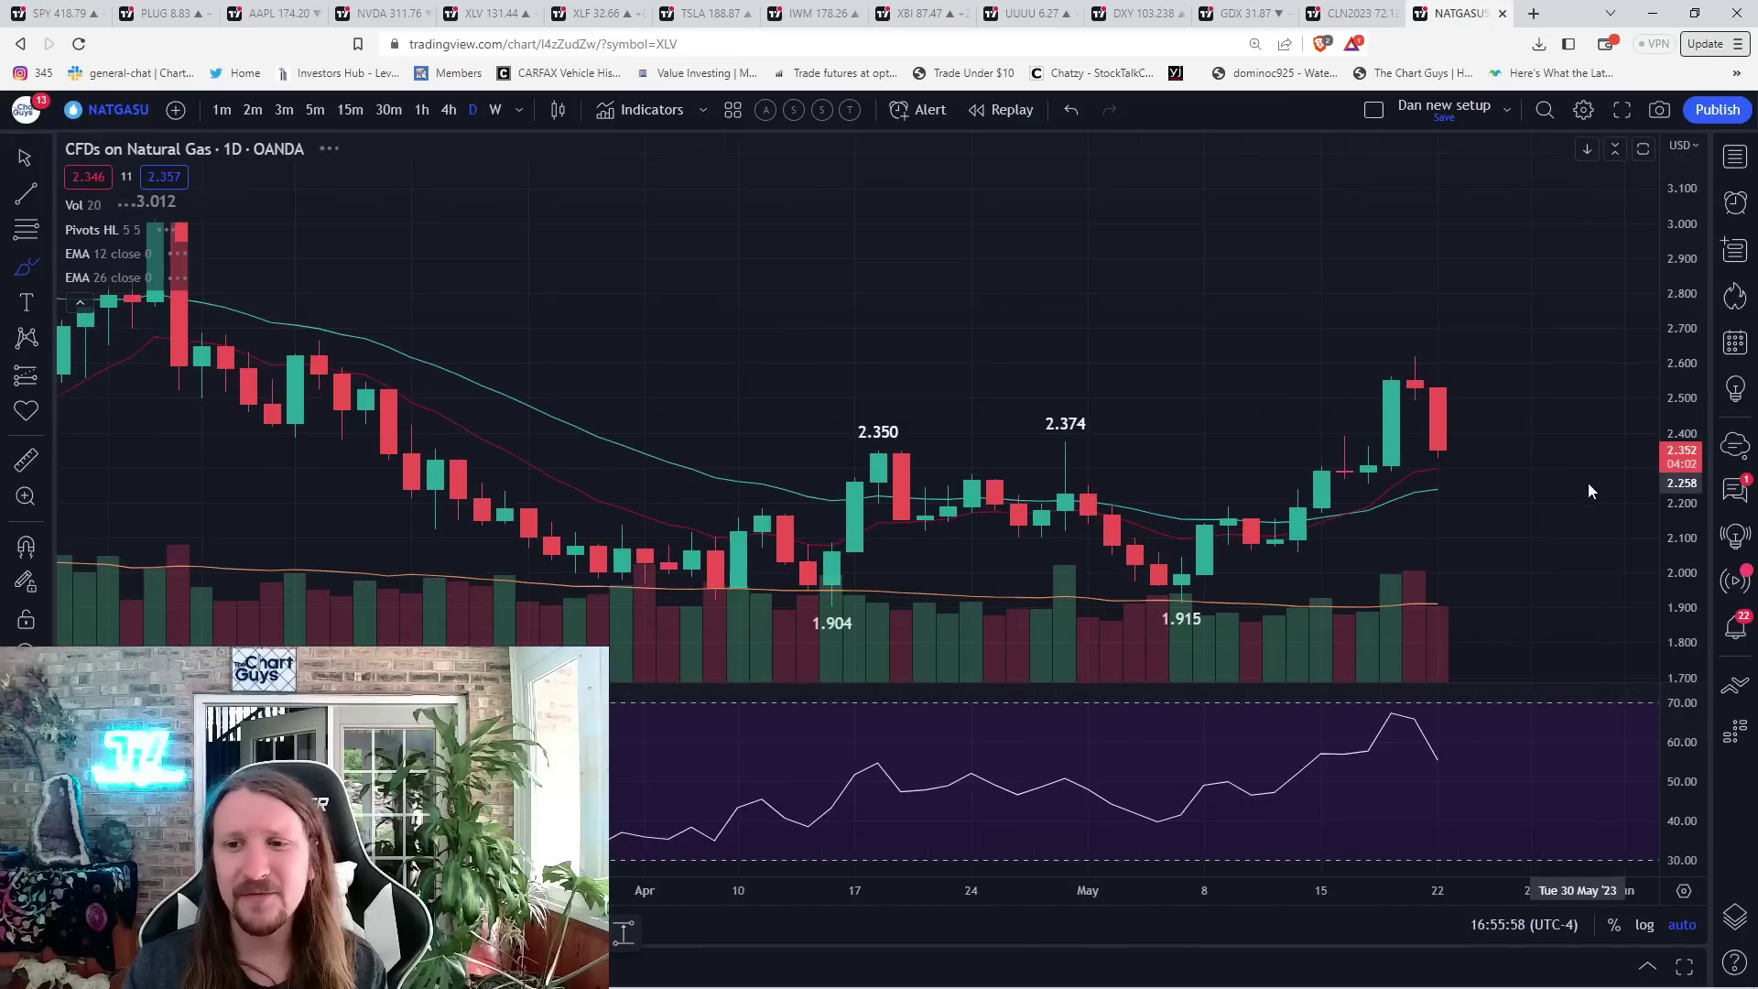
{"action": "scroll", "coordinate": [1587, 482], "scroll_direction": "up", "scroll_amount": 3}
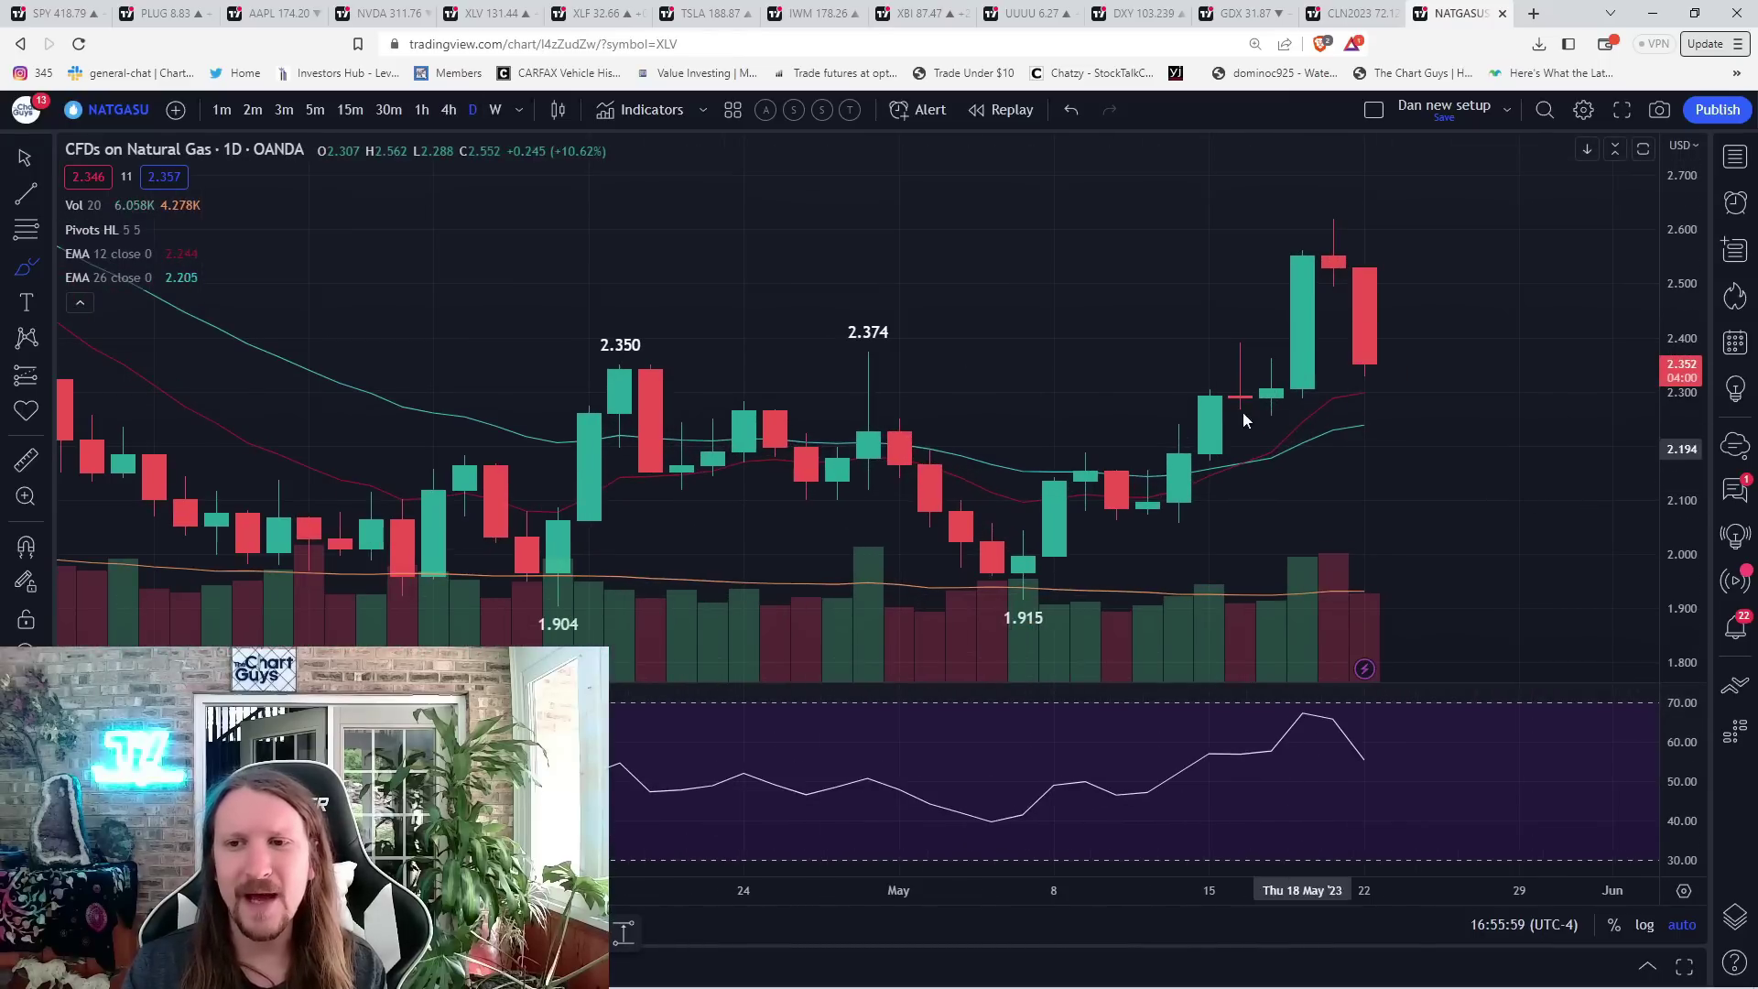
{"action": "left_click", "coordinate": [25, 268]}
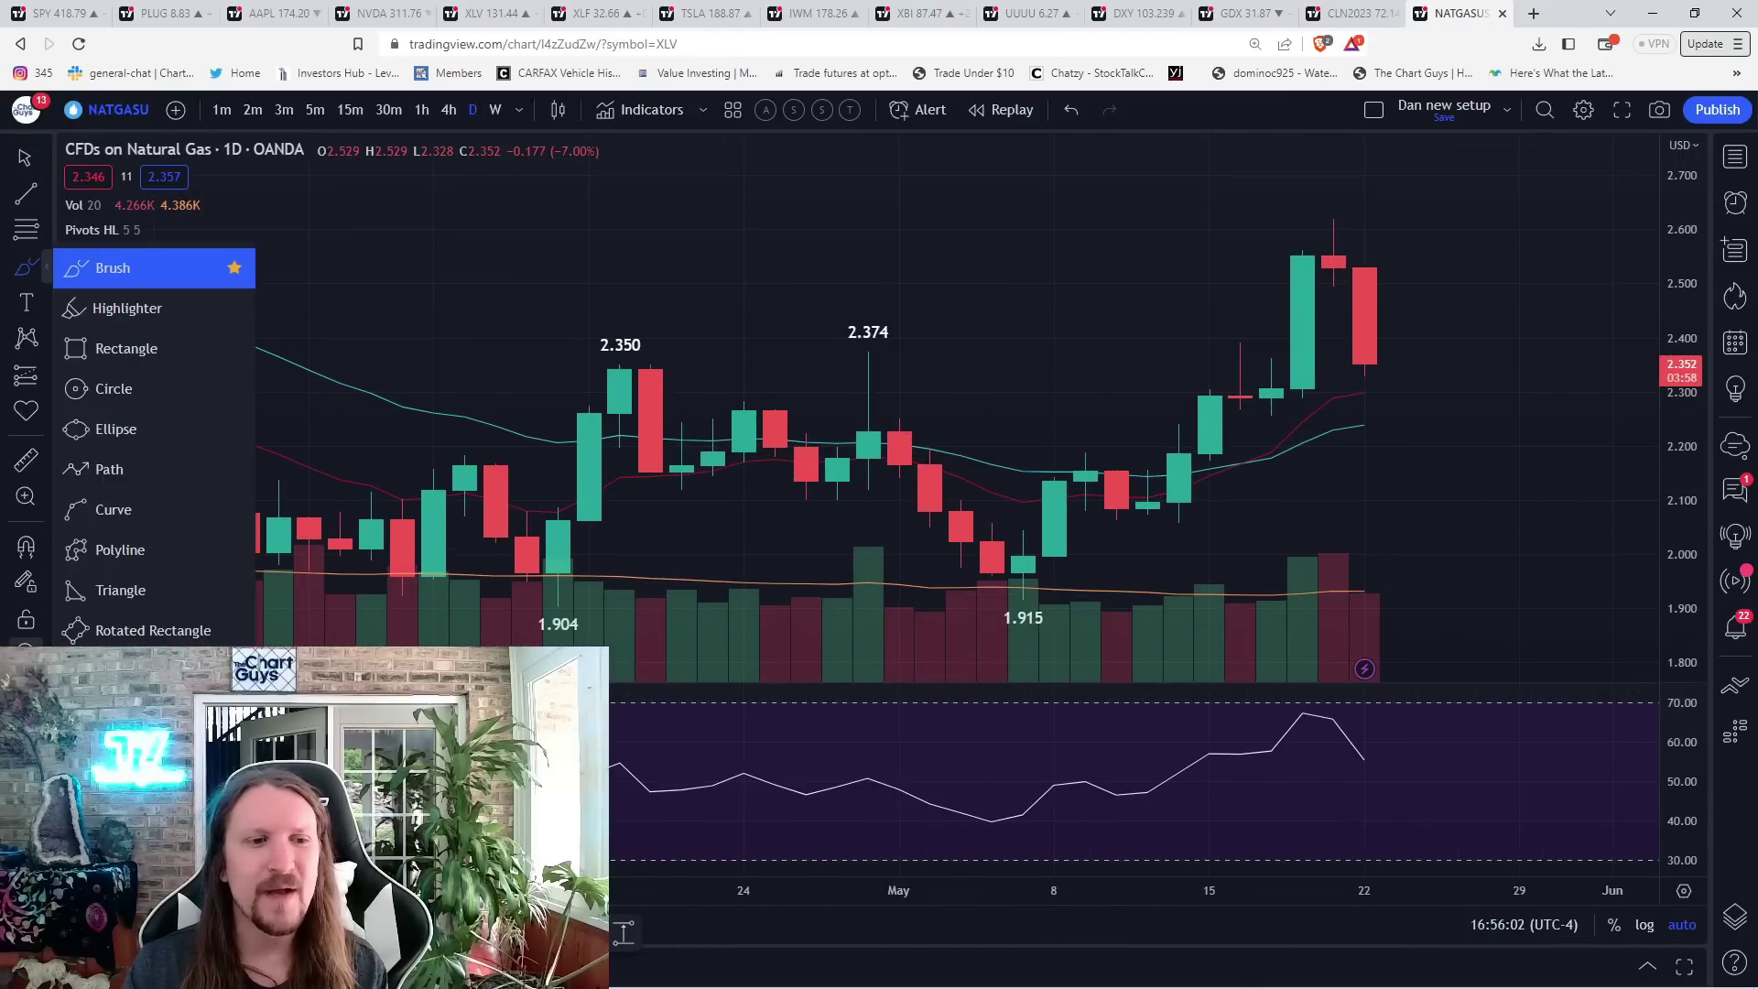
{"action": "mouse_move", "coordinate": [1371, 382]}
{"action": "left_mouse_down"}
{"action": "mouse_move", "coordinate": [1449, 289]}
{"action": "mouse_move", "coordinate": [1550, 454]}
{"action": "left_mouse_up"}
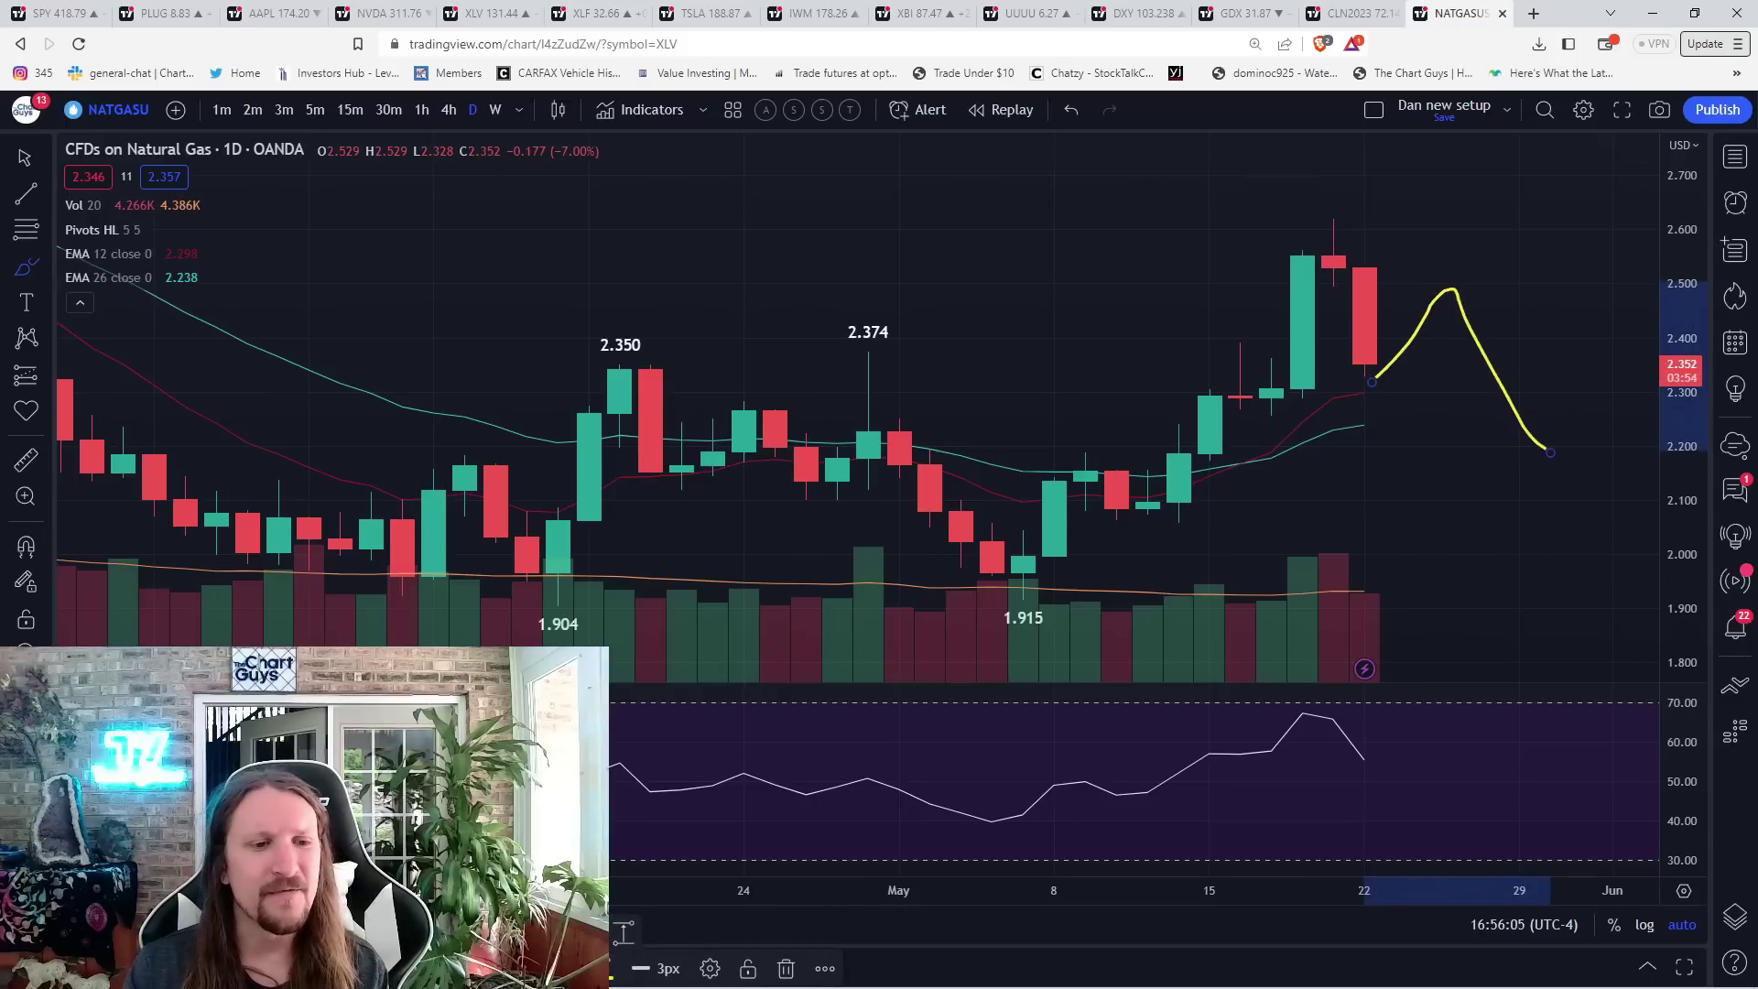
{"action": "key", "text": "Delete"}
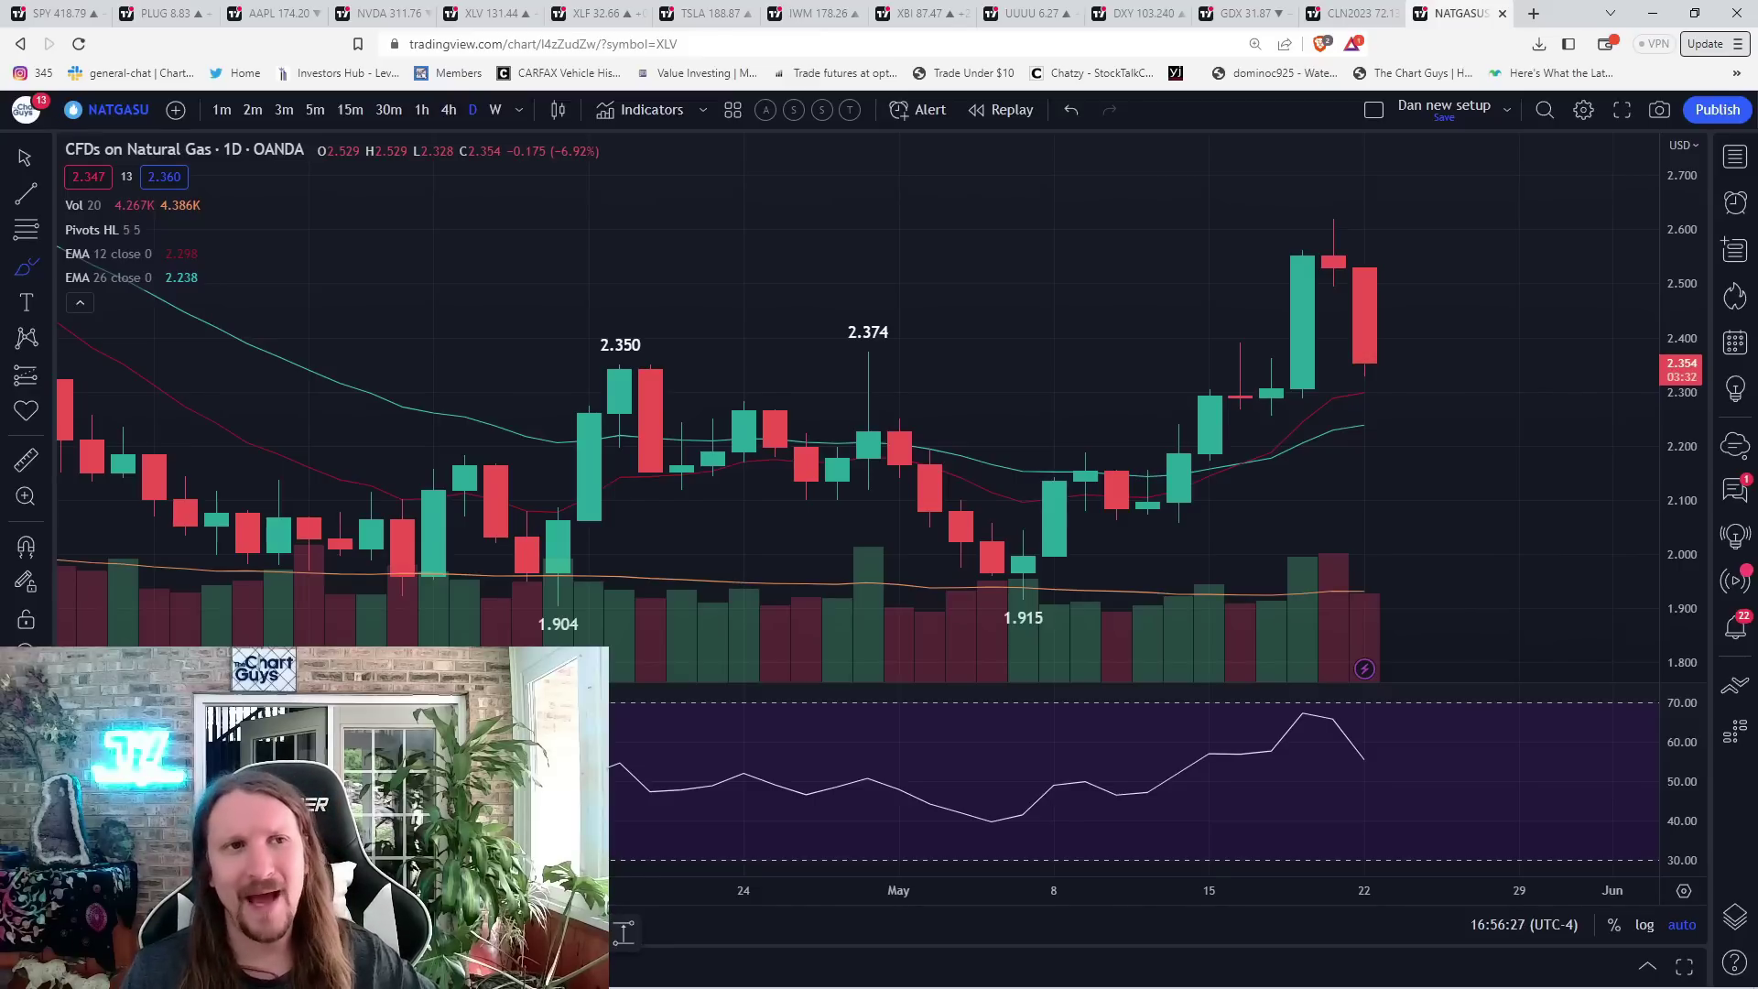
- Show SPY on 5-minute candles, then sketch and erase the 418.25 dip and 420.24 rally
{"action": "left_click", "coordinate": [62, 12]}
{"action": "left_click", "coordinate": [322, 117]}
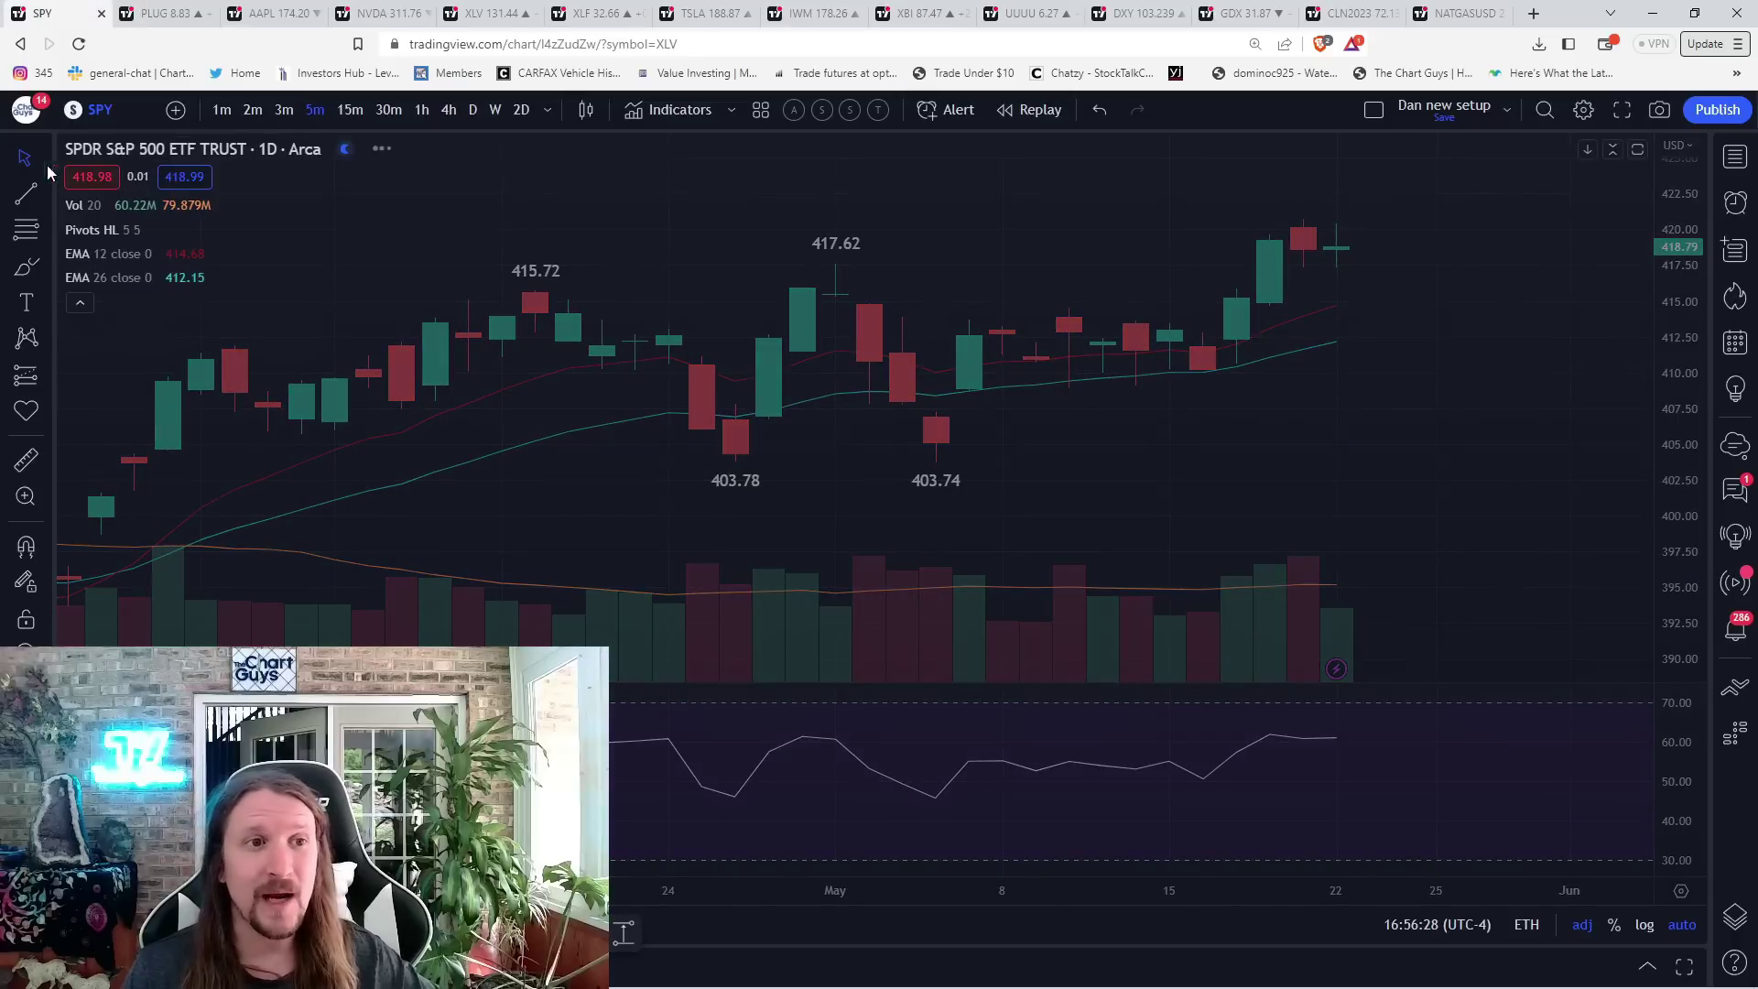
{"action": "scroll", "coordinate": [769, 503], "scroll_direction": "down", "scroll_amount": 4}
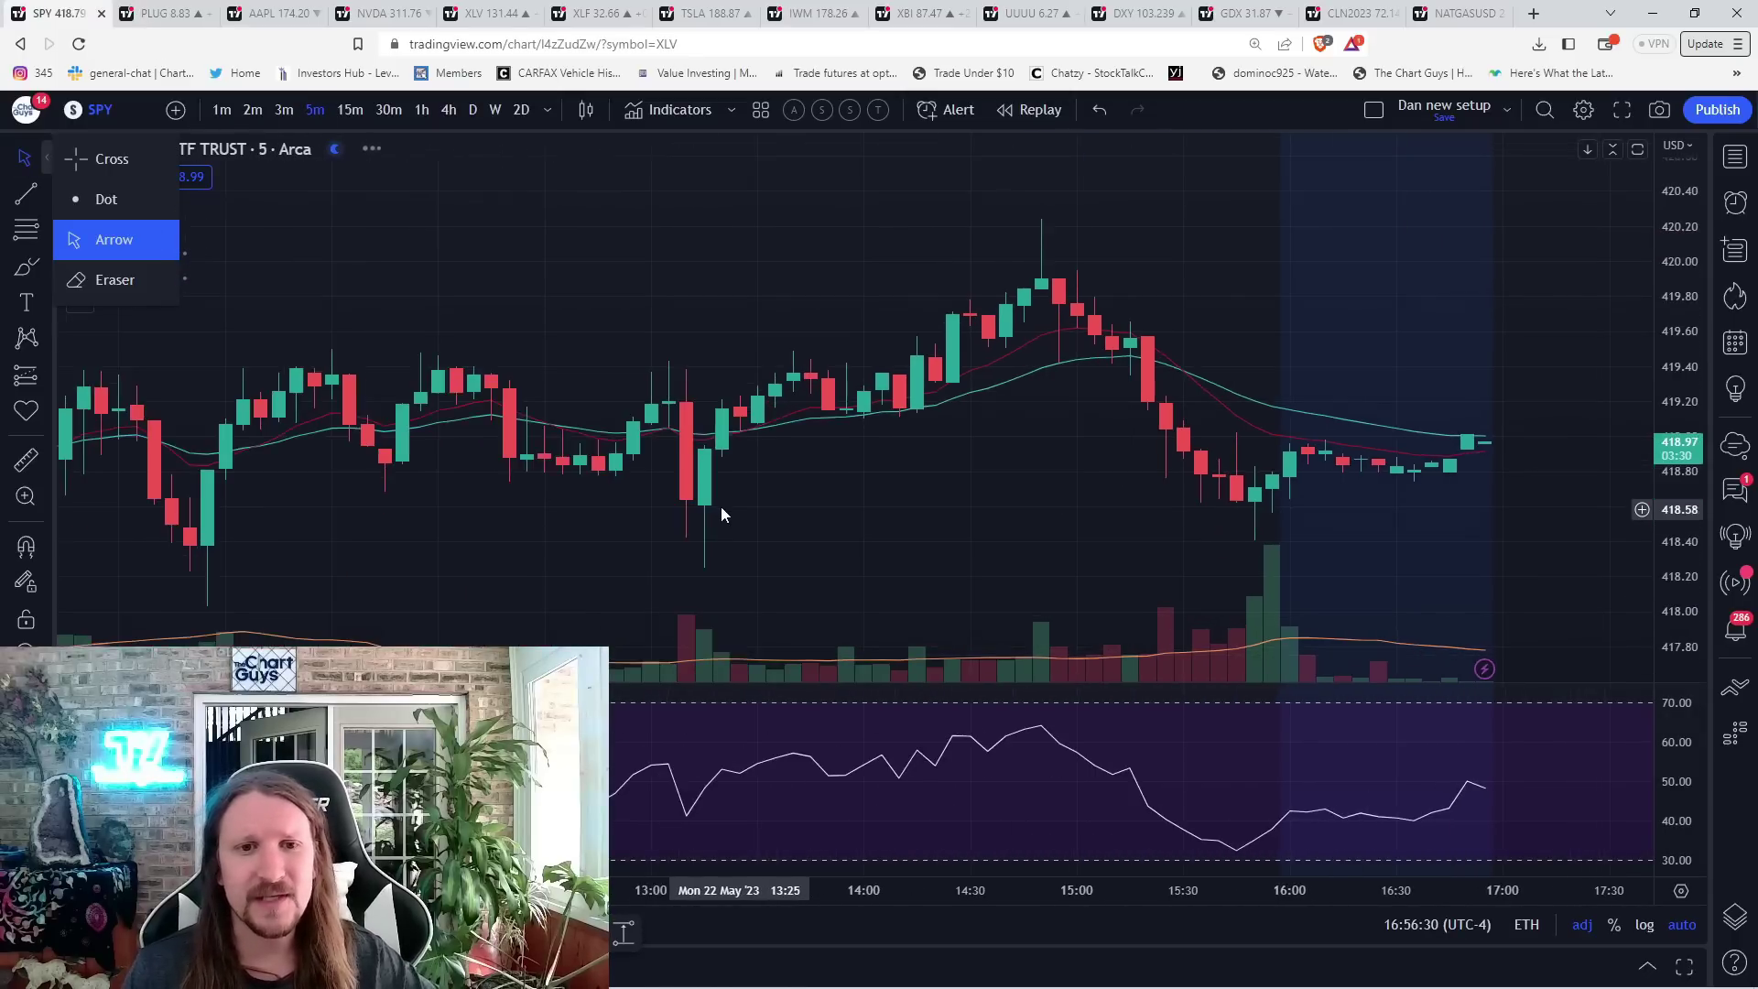
{"action": "scroll", "coordinate": [659, 515], "scroll_direction": "down", "scroll_amount": 3}
{"action": "left_click", "coordinate": [34, 274]}
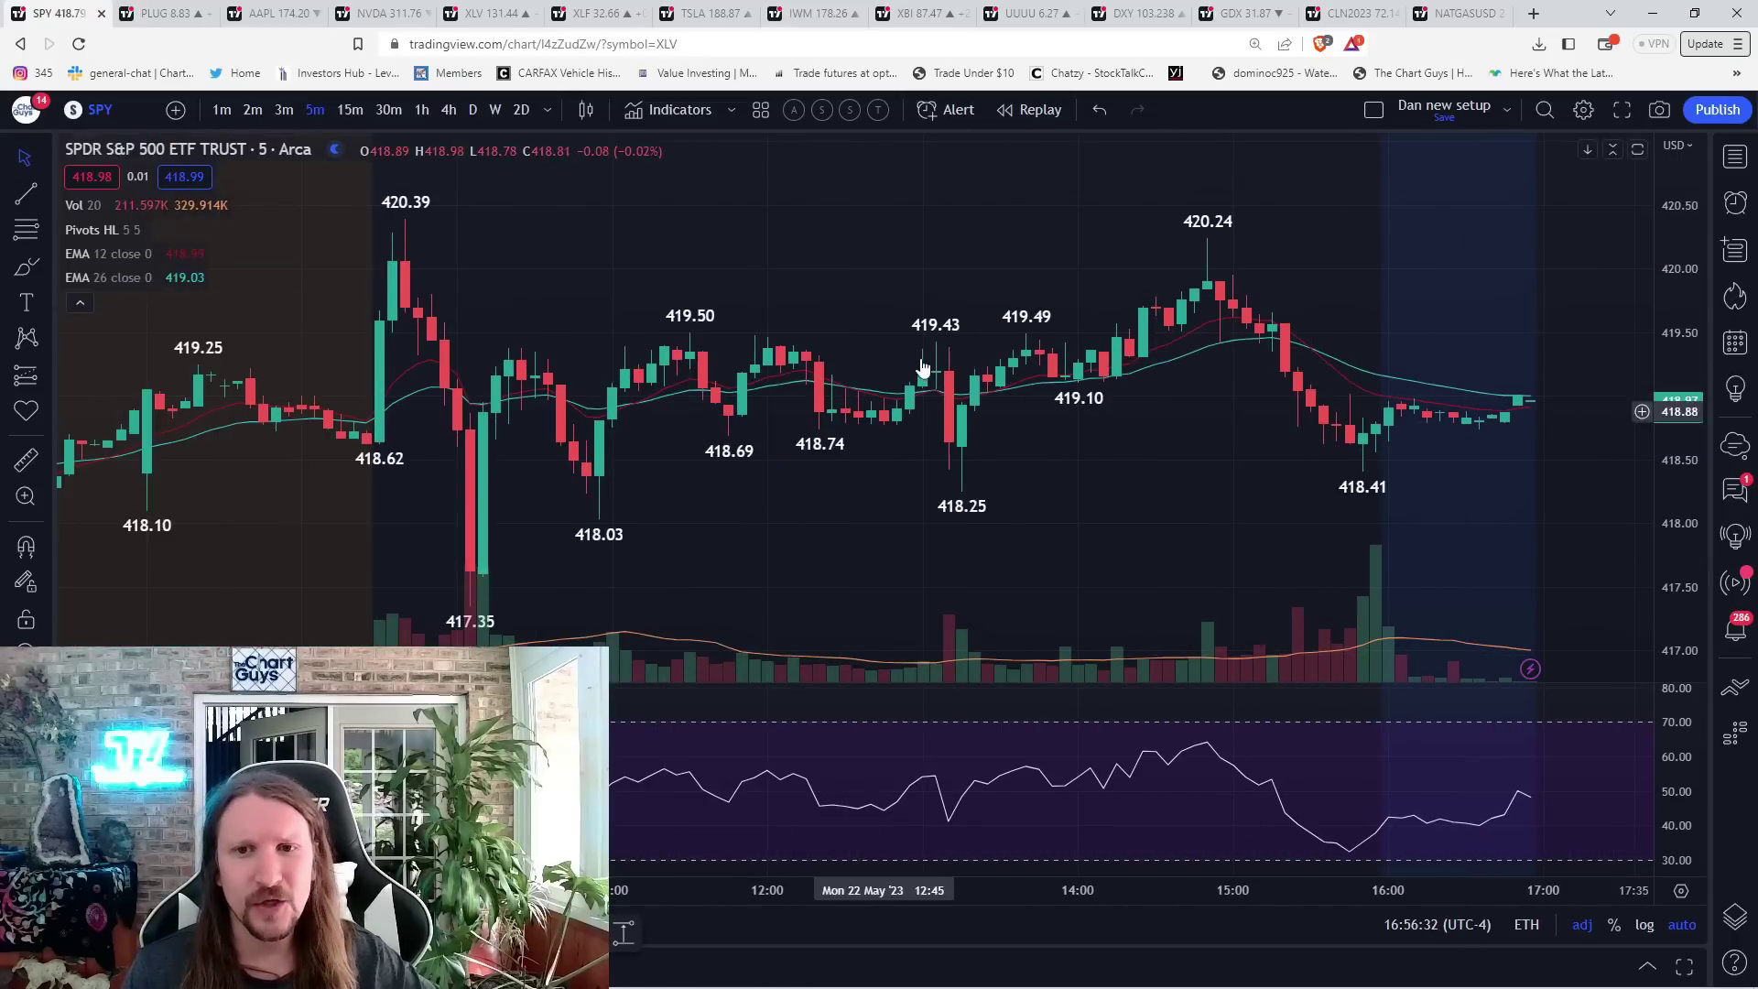
{"action": "mouse_move", "coordinate": [911, 354]}
{"action": "left_mouse_down"}
{"action": "mouse_move", "coordinate": [964, 478]}
{"action": "mouse_move", "coordinate": [1206, 250]}
{"action": "left_mouse_up"}
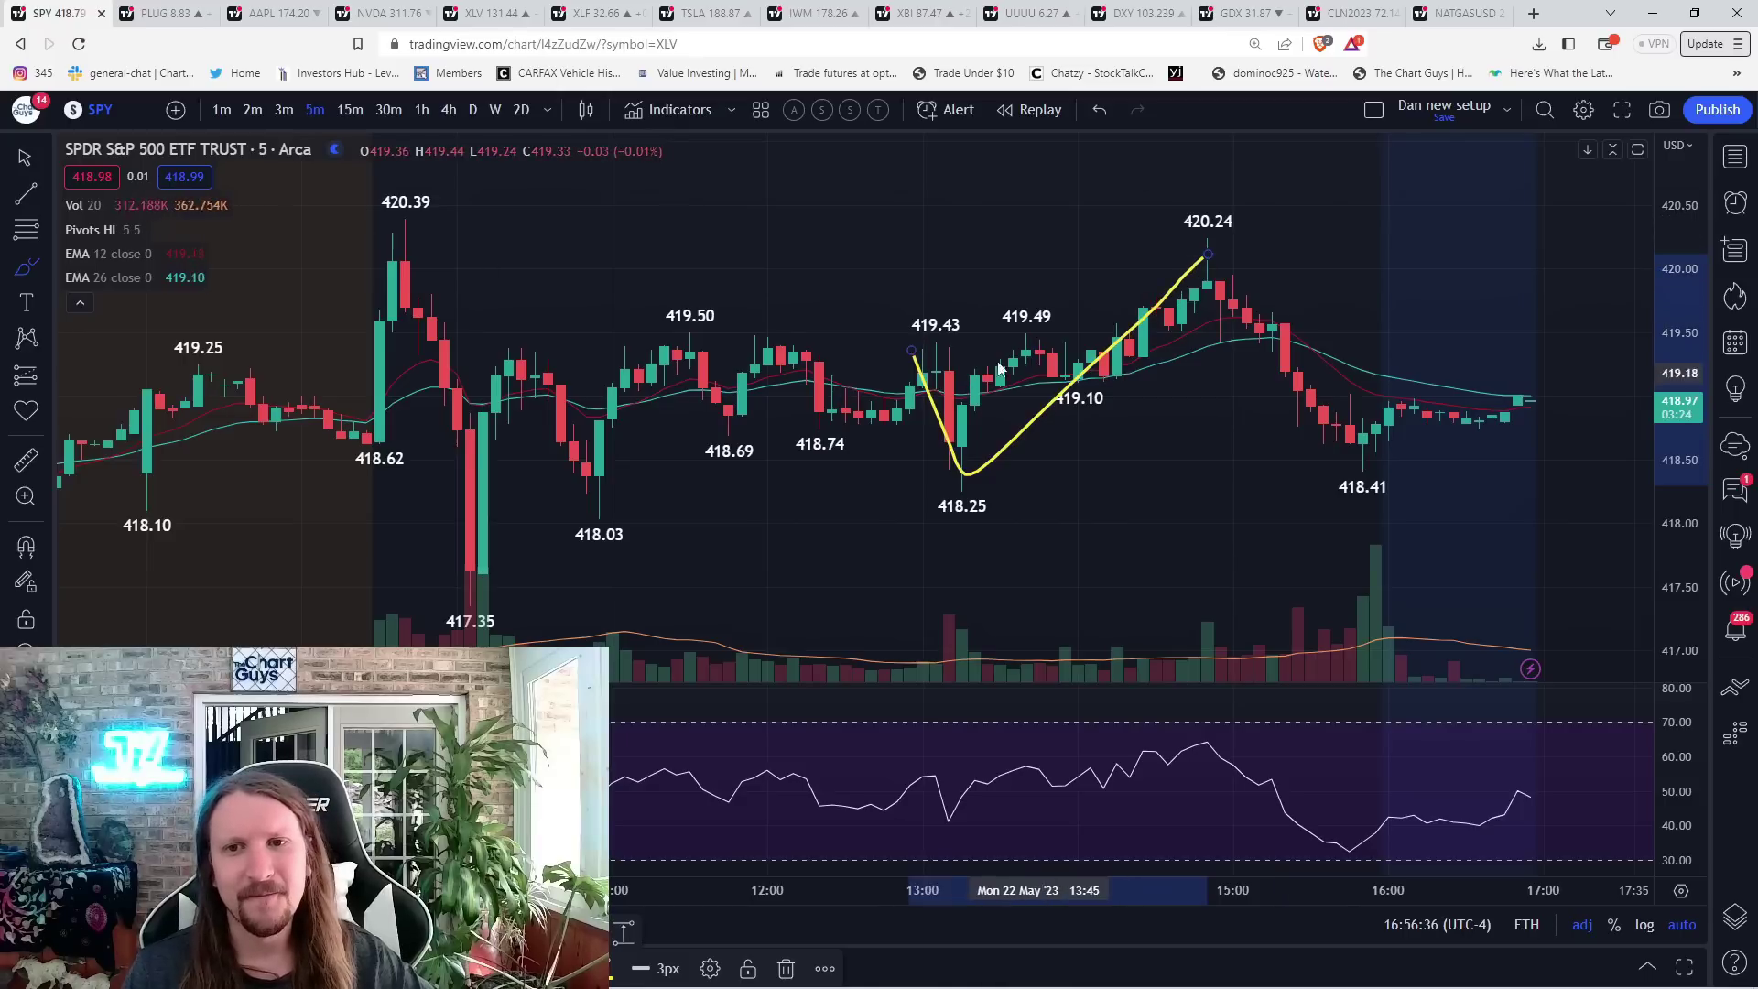
{"action": "key", "text": "Delete"}
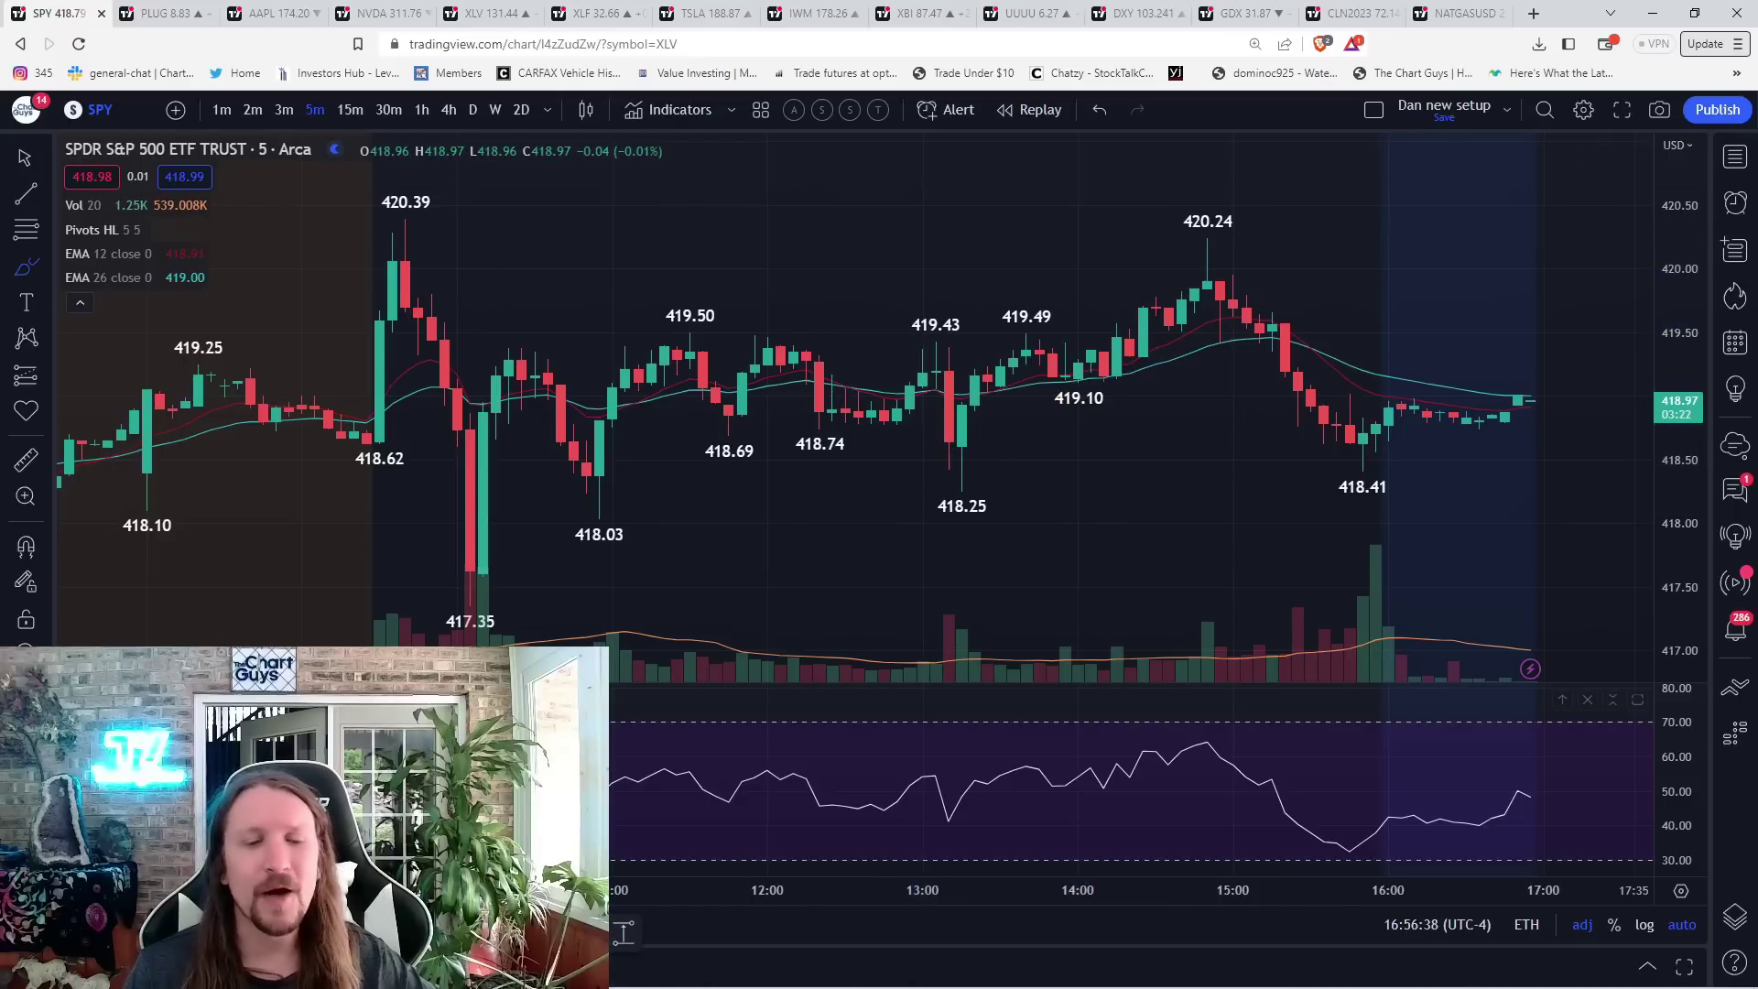